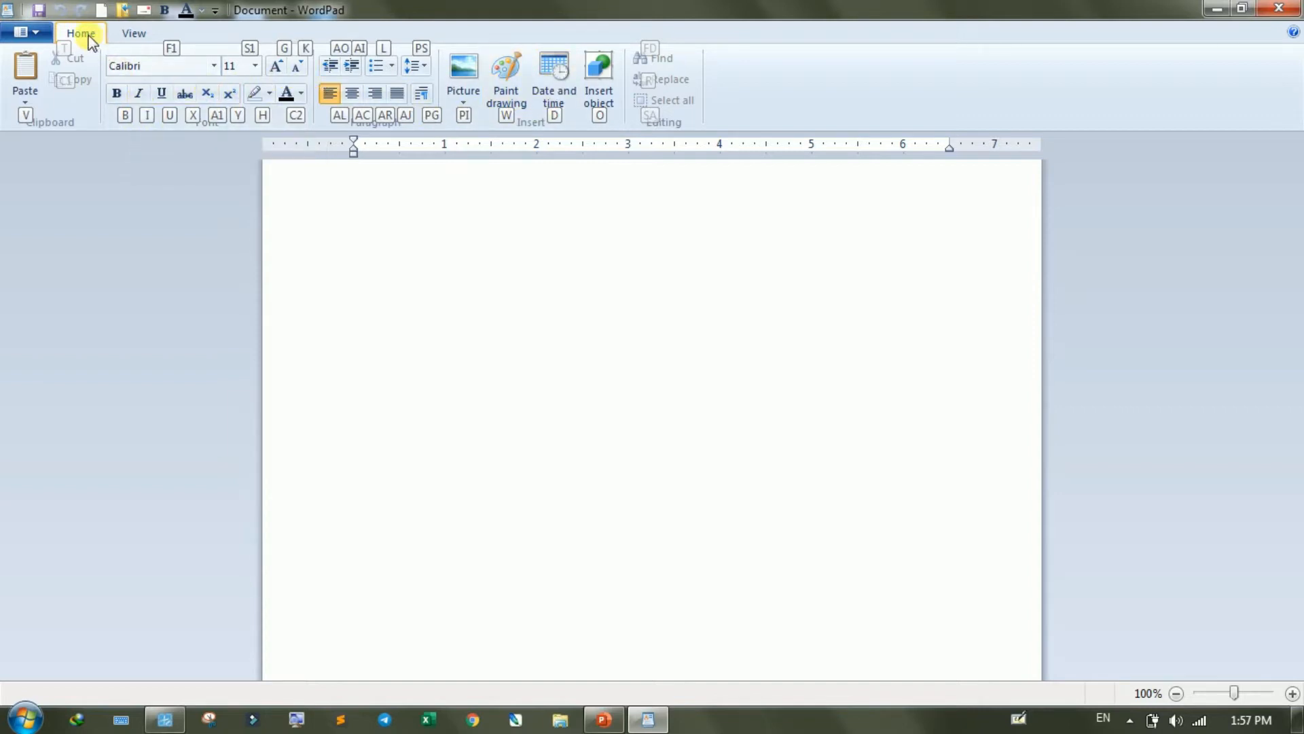
- Open Word with a blank document and generate sample paragraphs with =rand()
key(Escape)
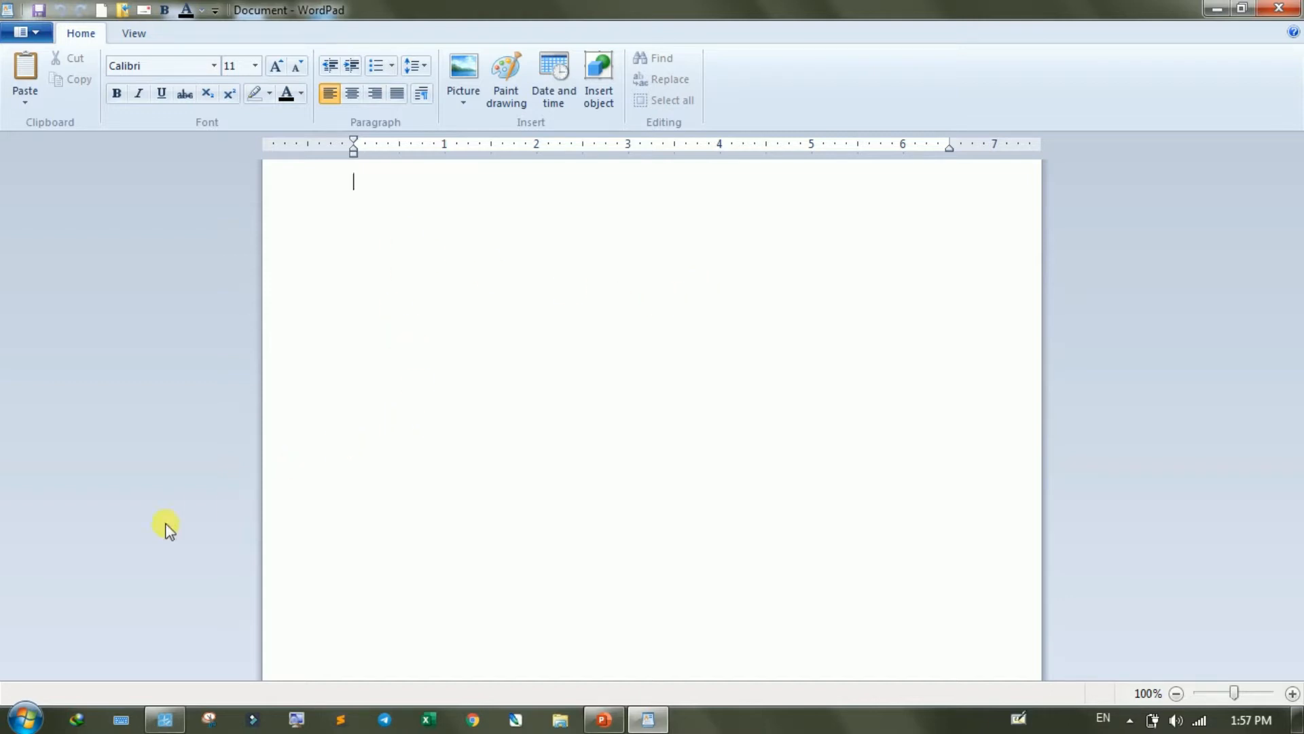
click(27, 721)
click(75, 165)
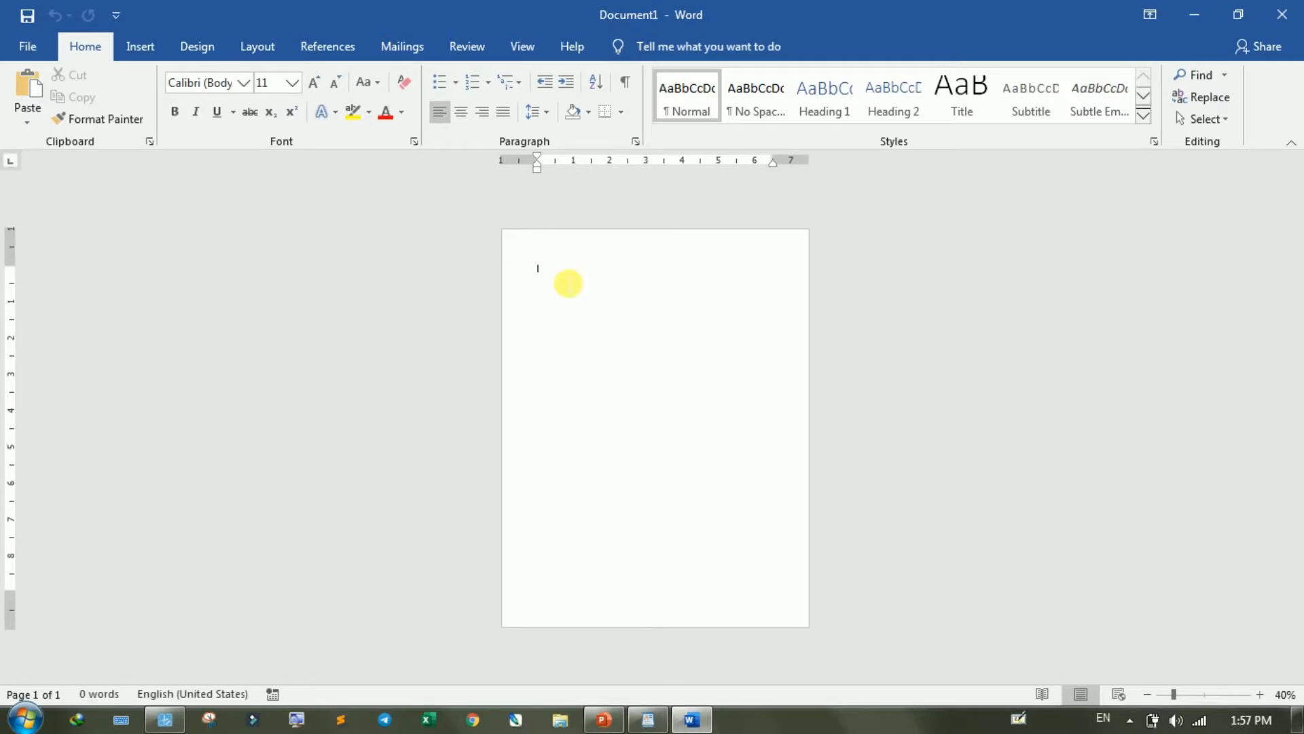
text(=)
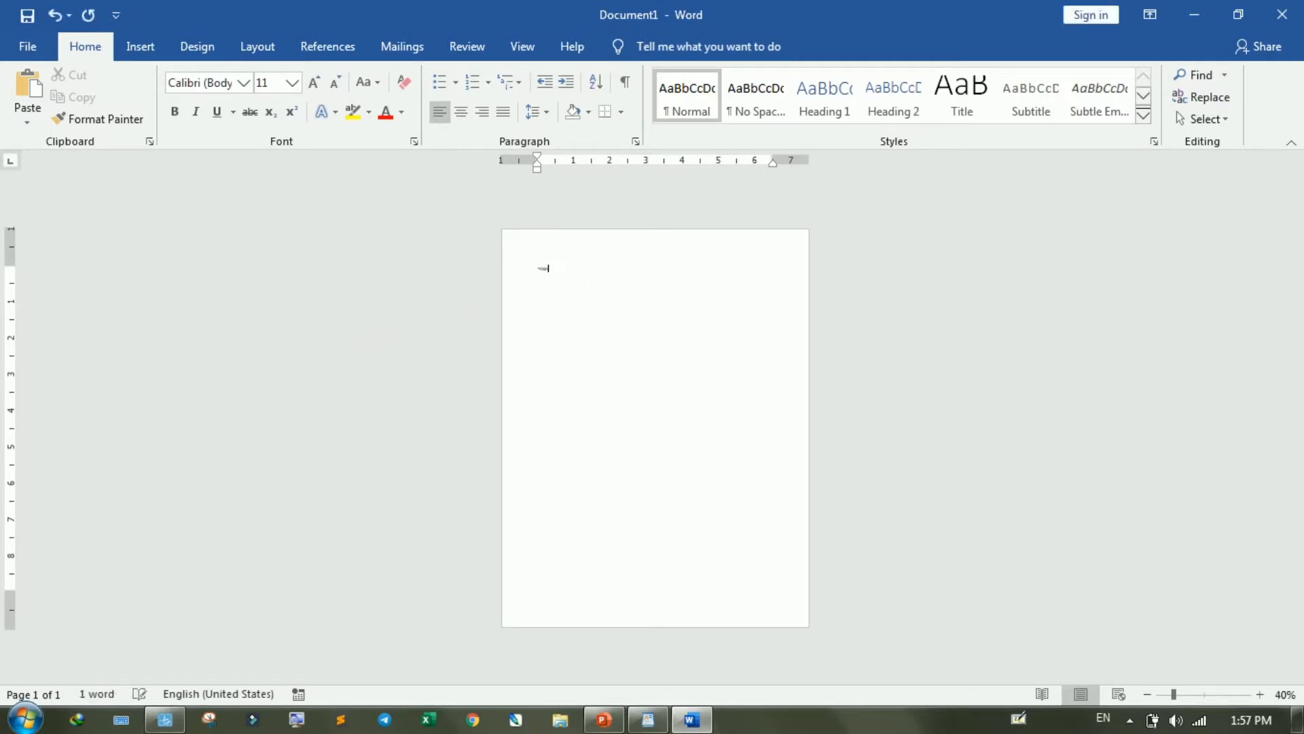
text(rand())
scroll(568, 284, up, 6)
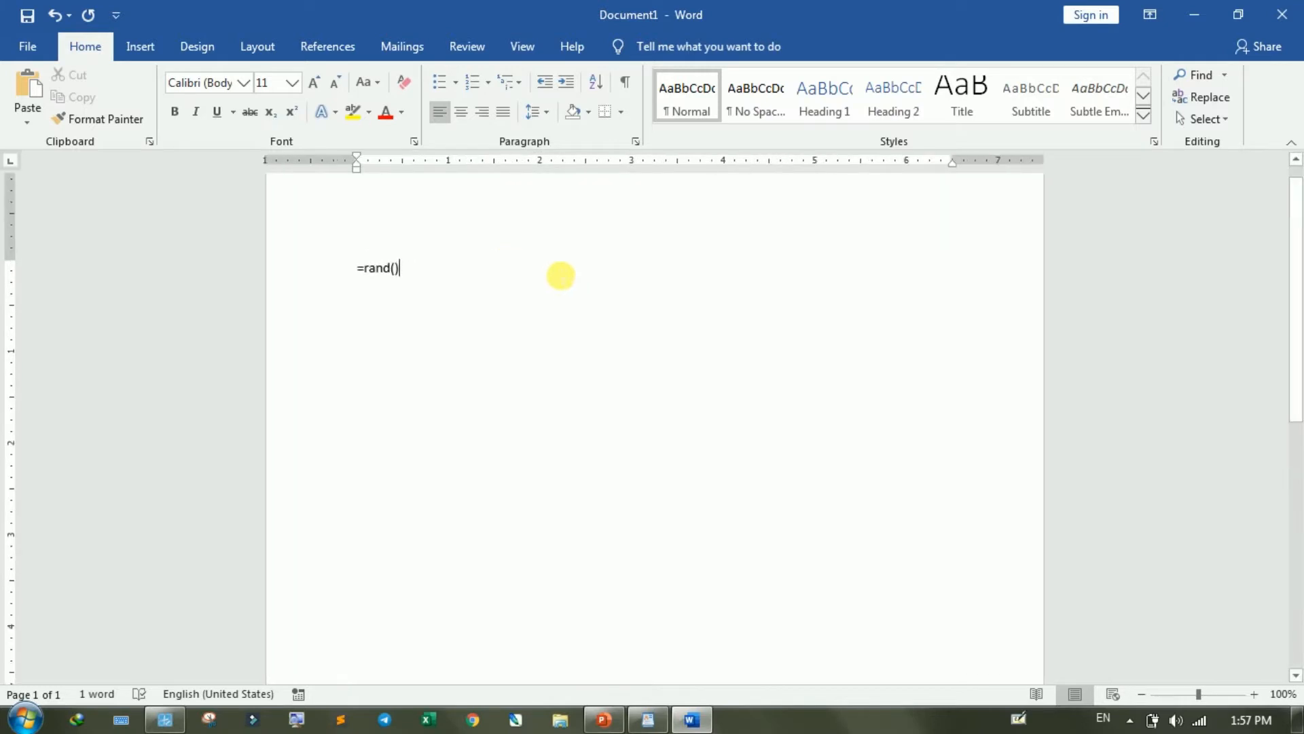
key(Return)
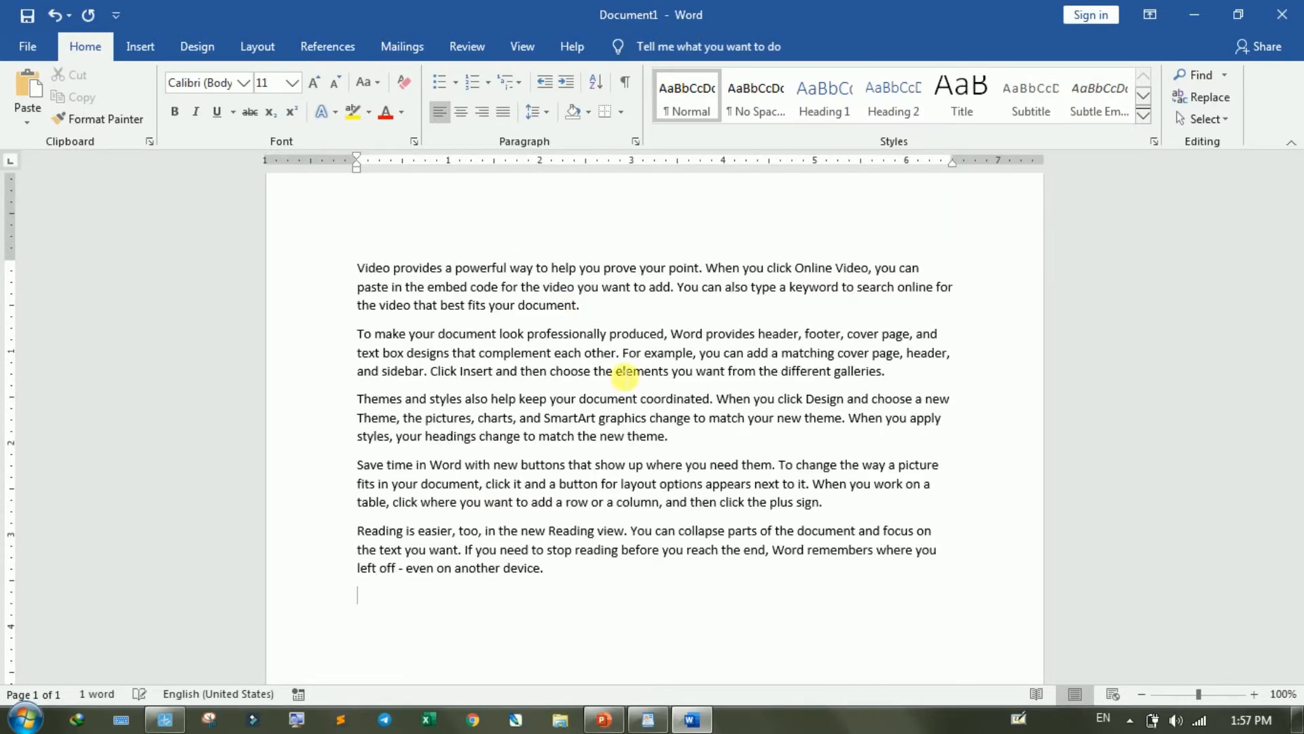
- Copy all five sample paragraphs from the Word document and paste them into the blank WordPad document
drag(563, 566, 357, 267)
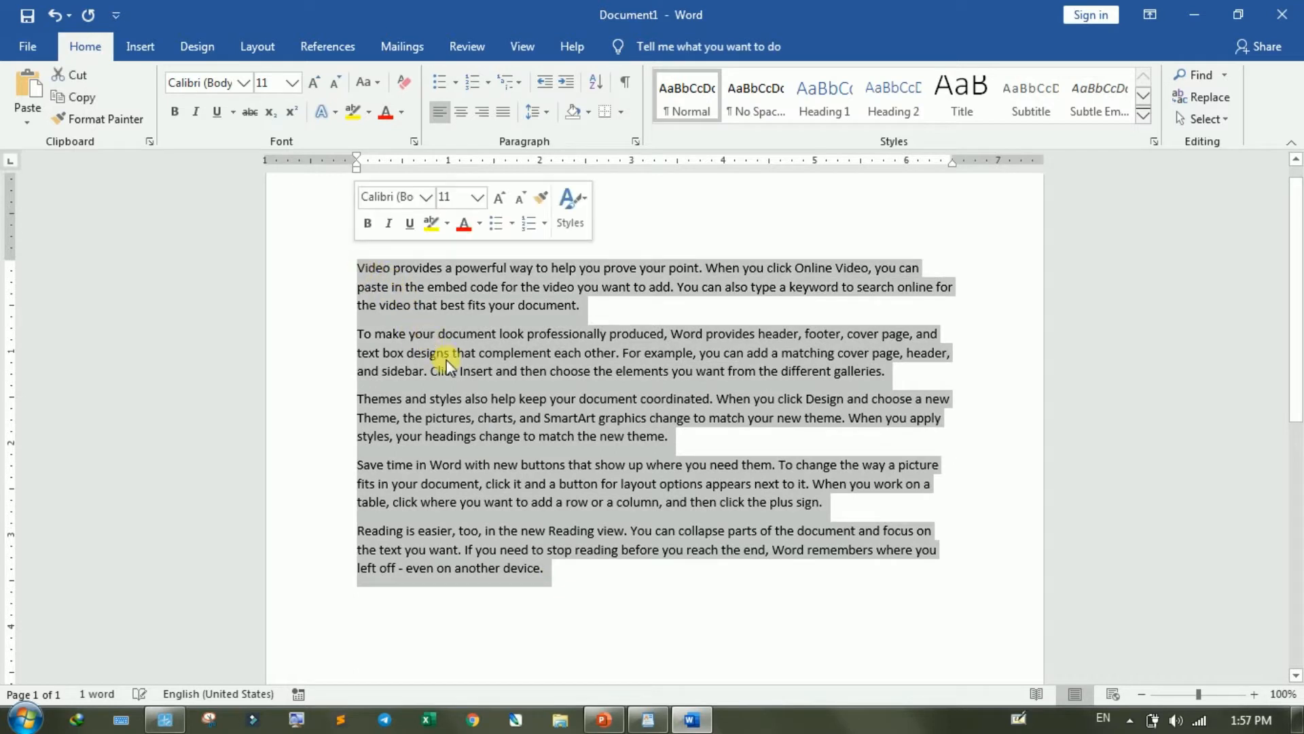
right_click(437, 302)
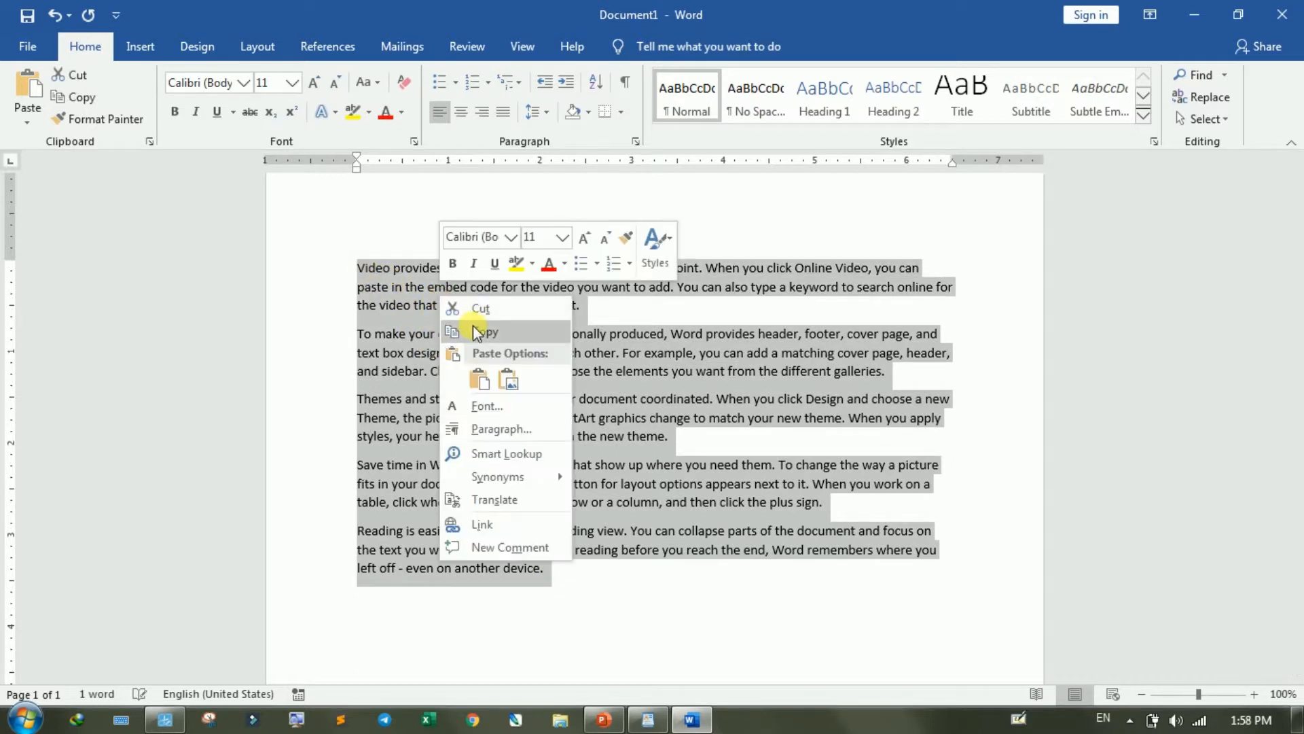
click(473, 325)
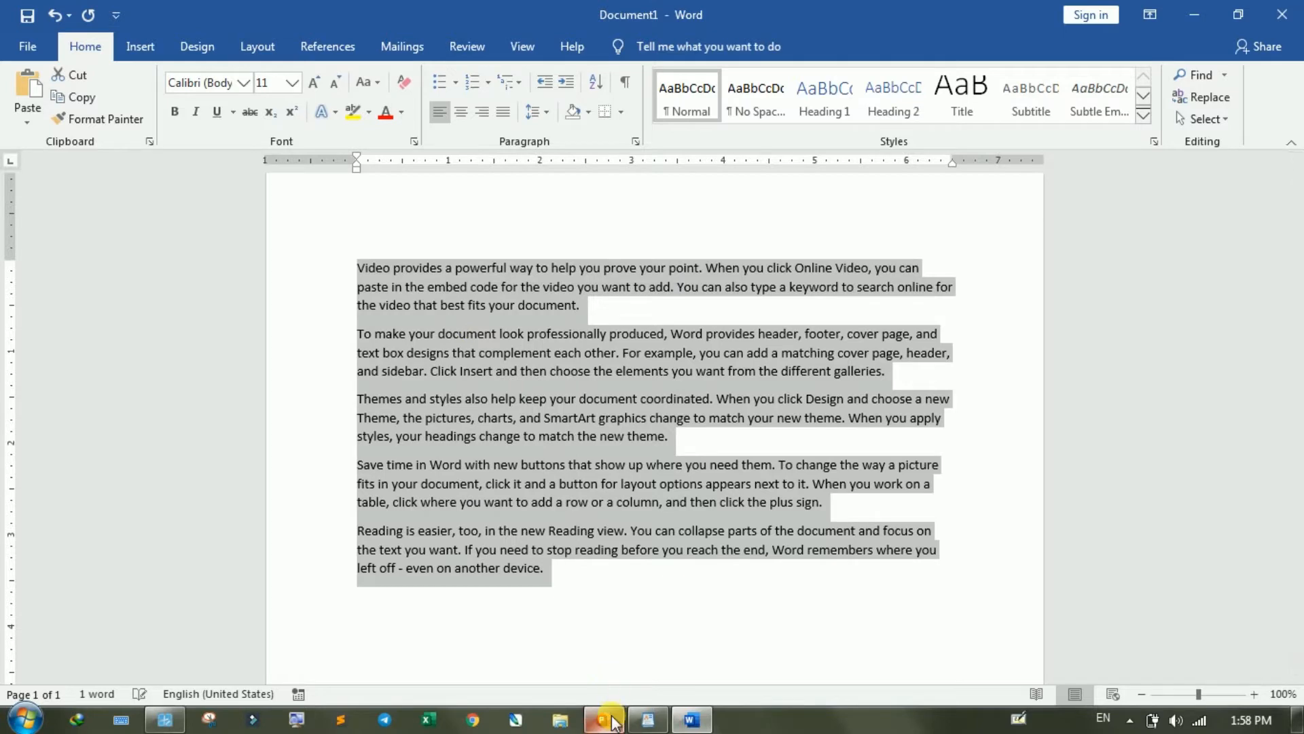
mouse_move(660, 718)
click(655, 649)
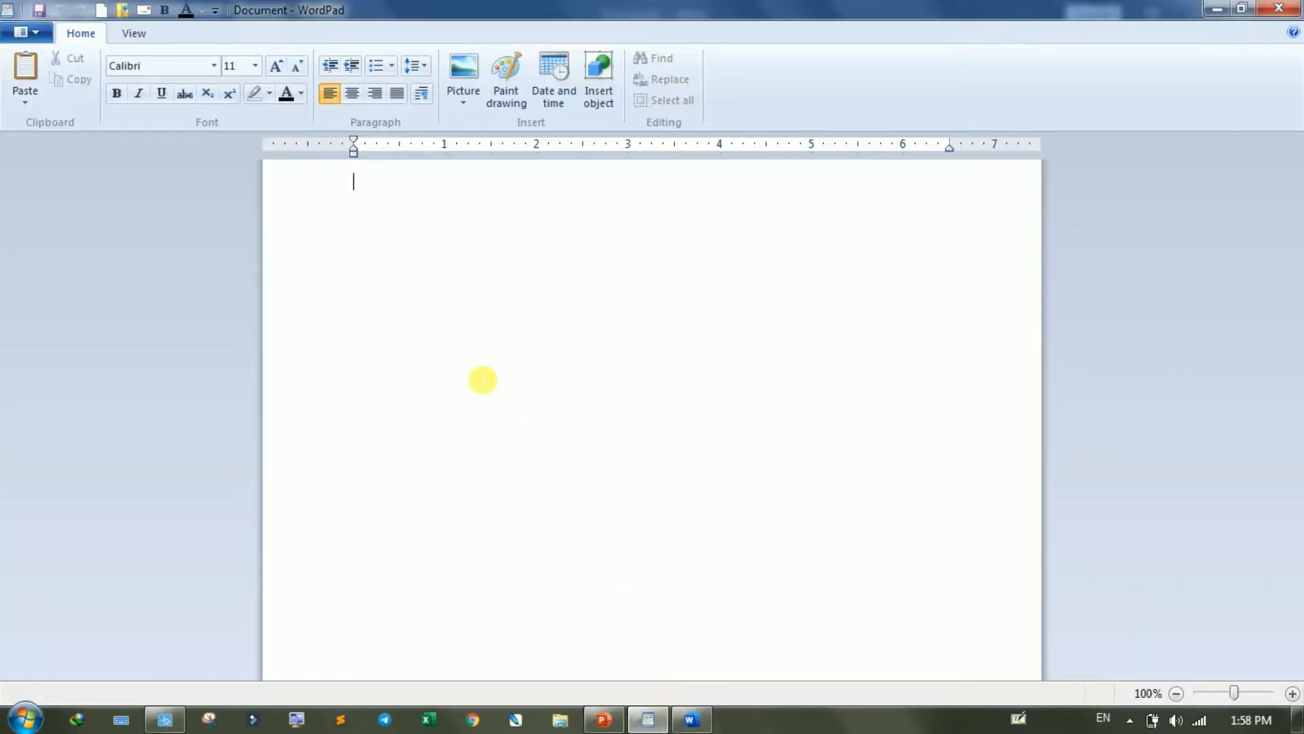
right_click(380, 183)
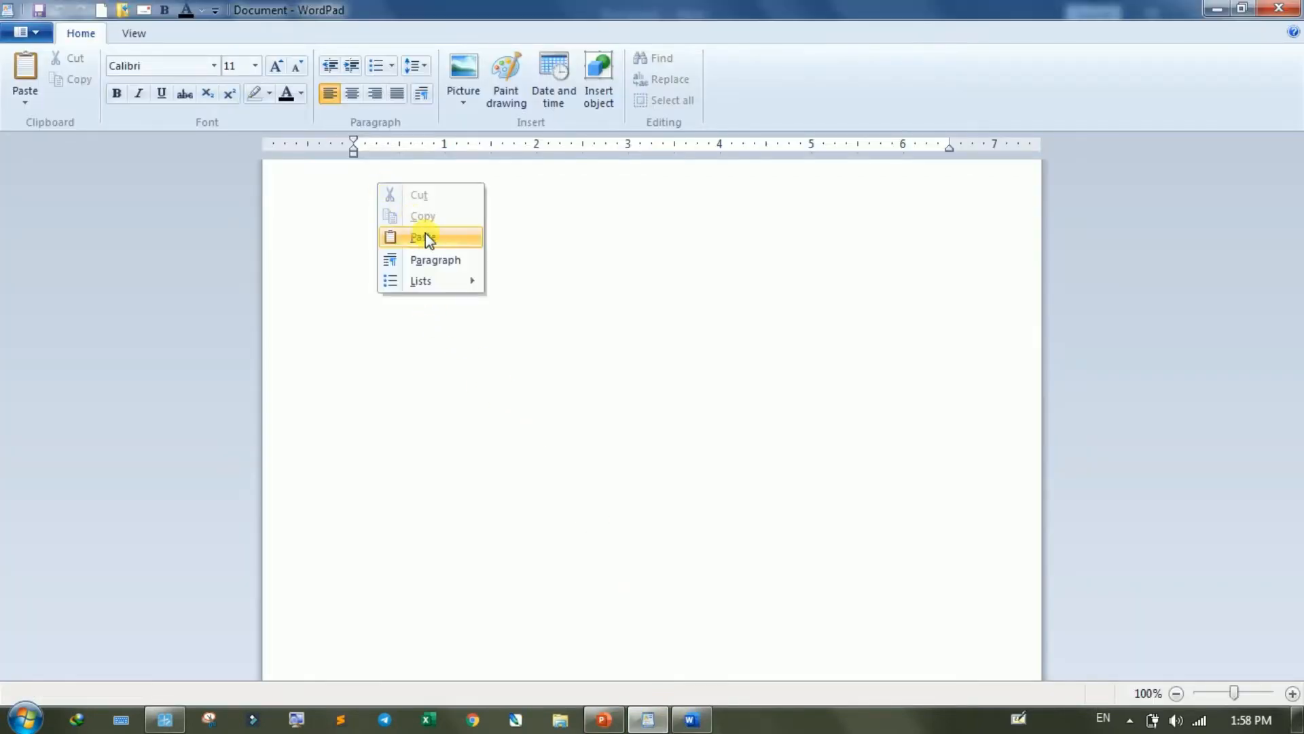
click(425, 236)
triple_click(451, 466)
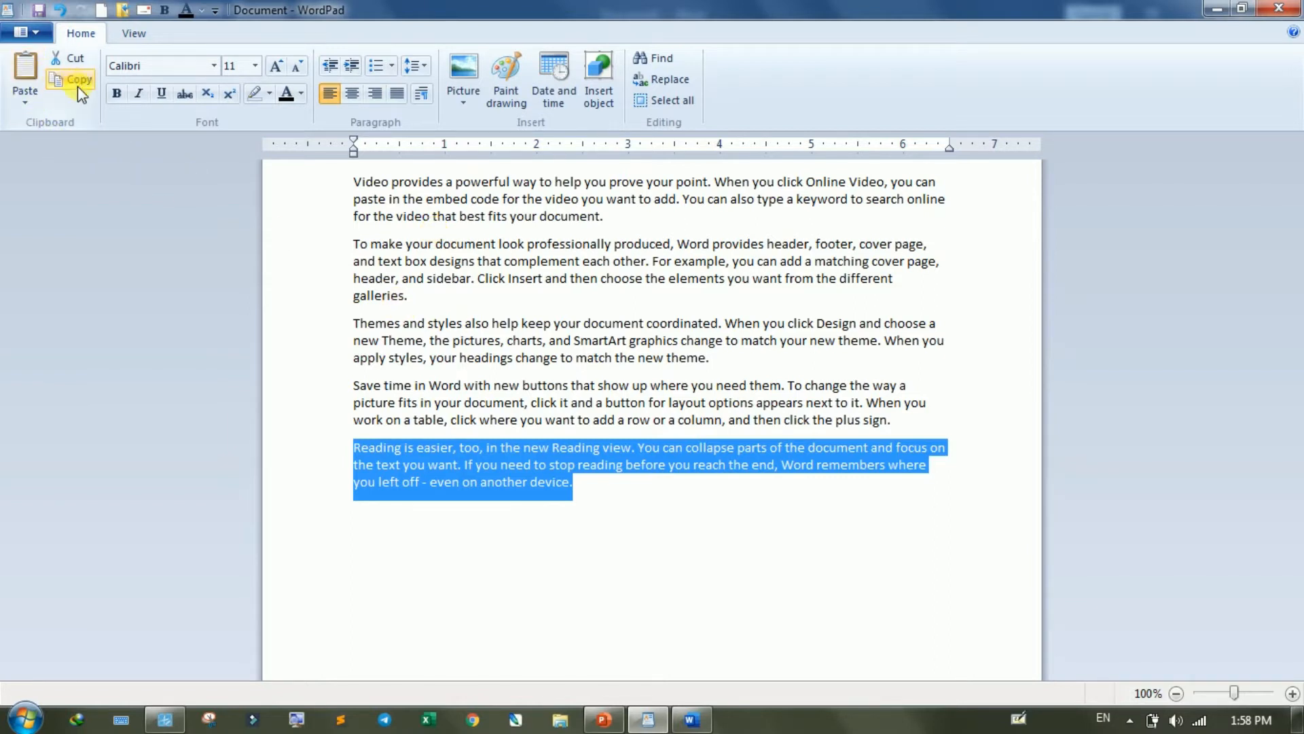
click(27, 101)
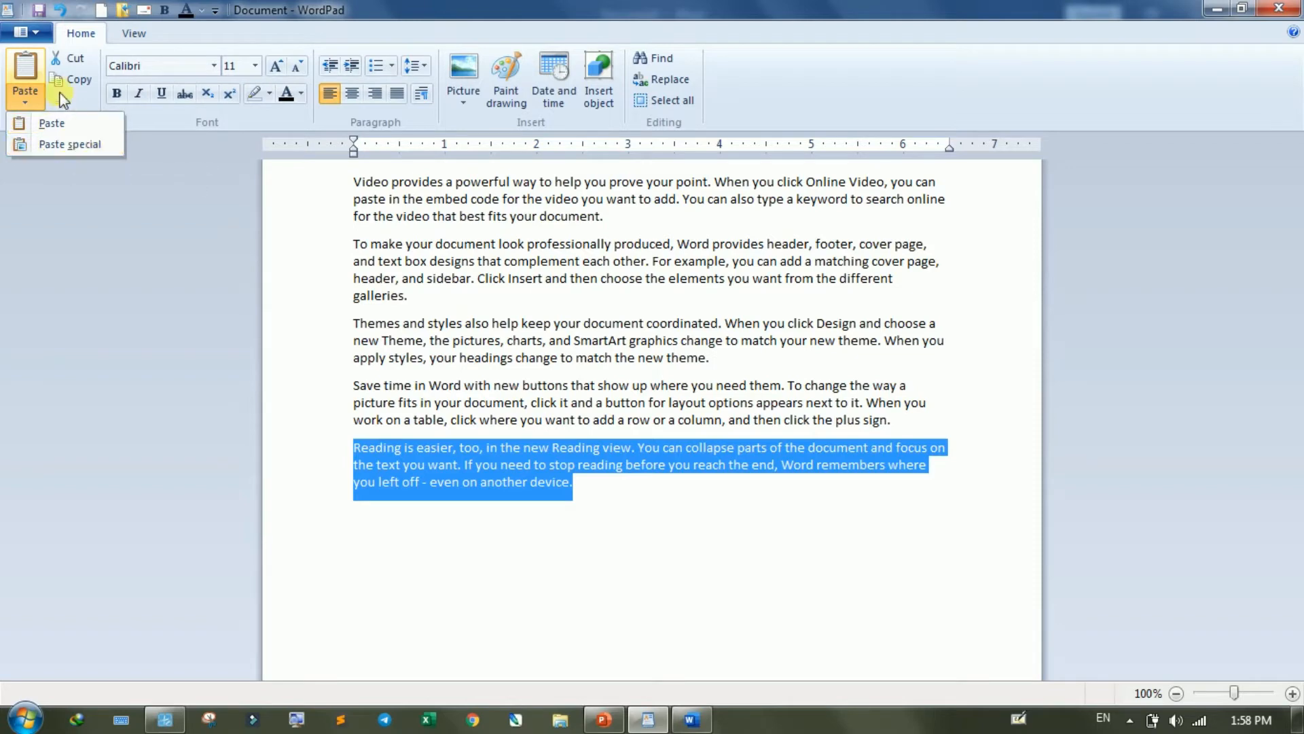
click(29, 104)
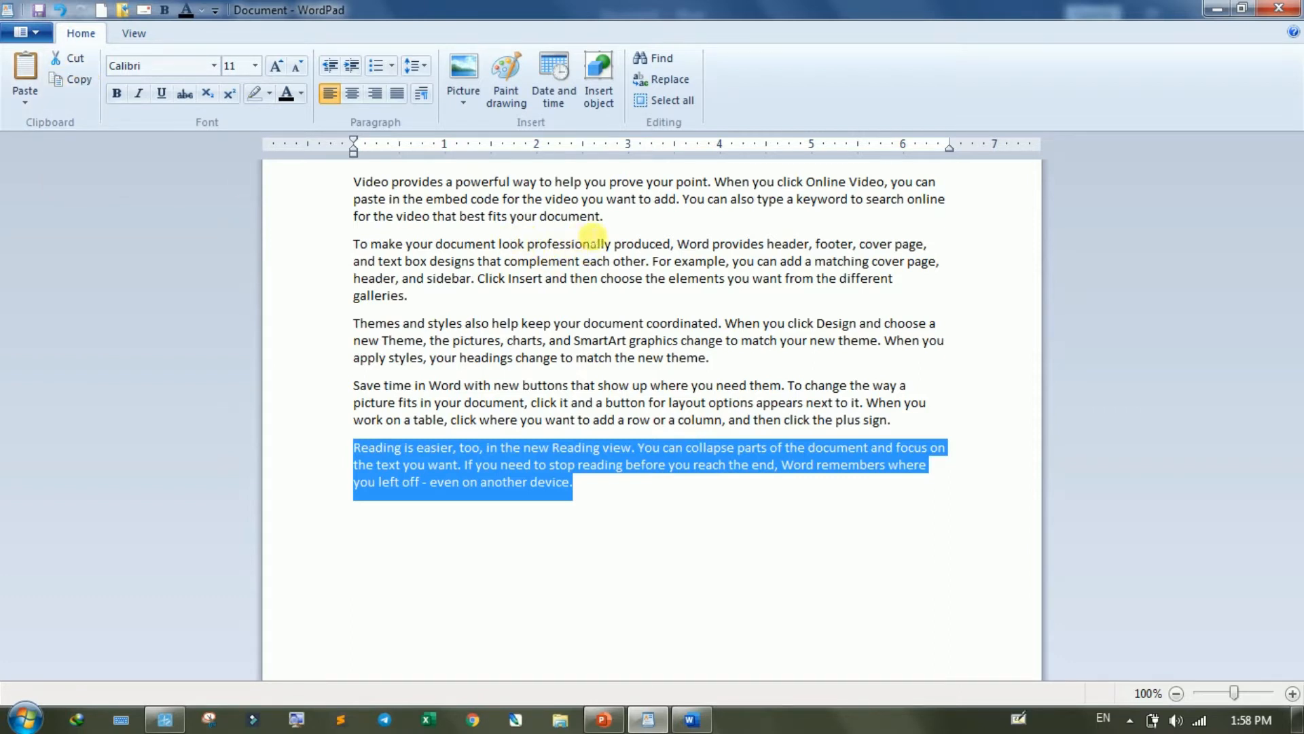
- Colour the text of the first paragraph red and the second paragraph blue
drag(604, 216, 376, 185)
click(301, 94)
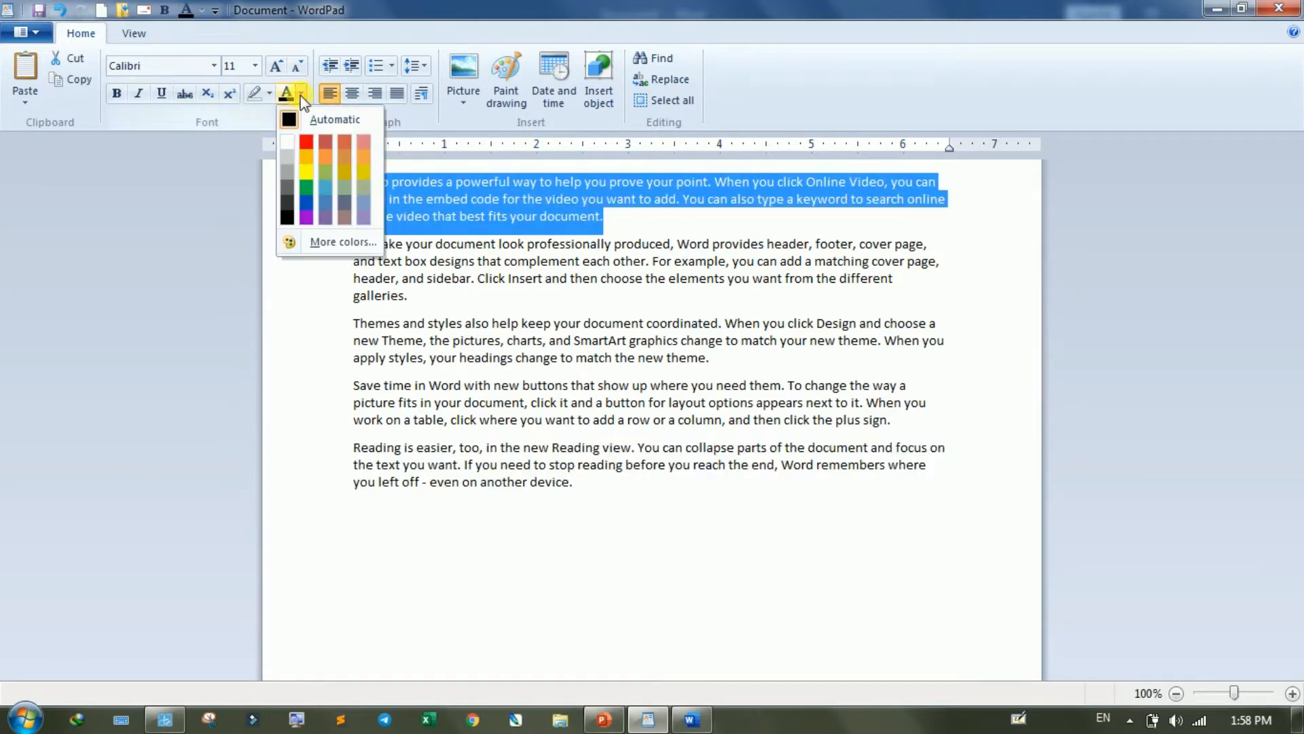
click(309, 139)
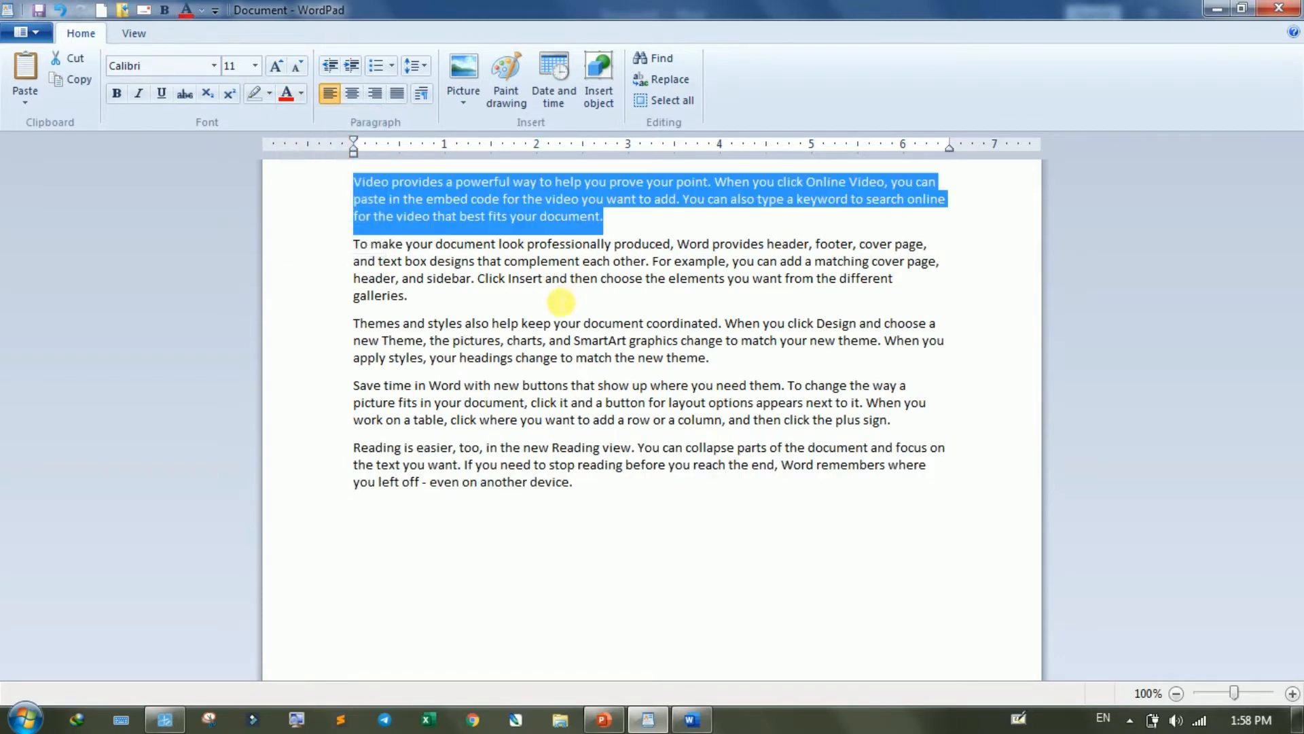
drag(472, 295, 341, 257)
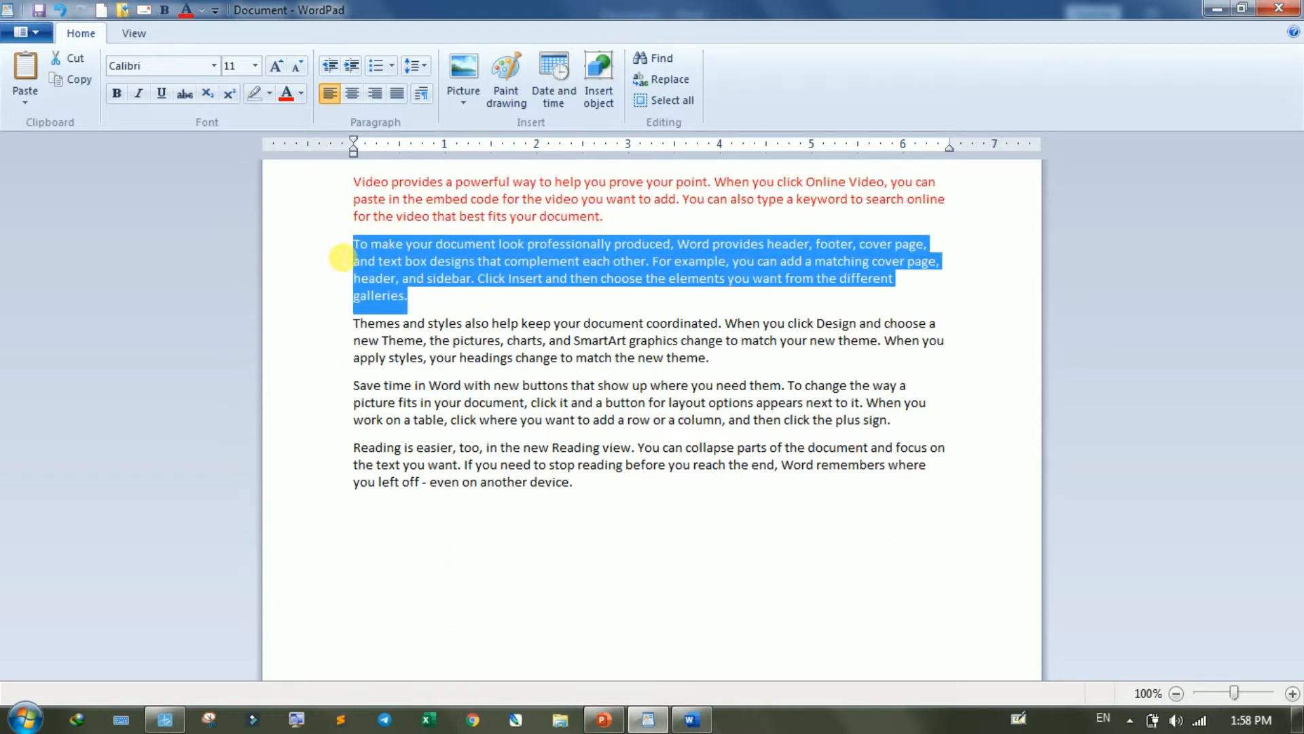
click(301, 94)
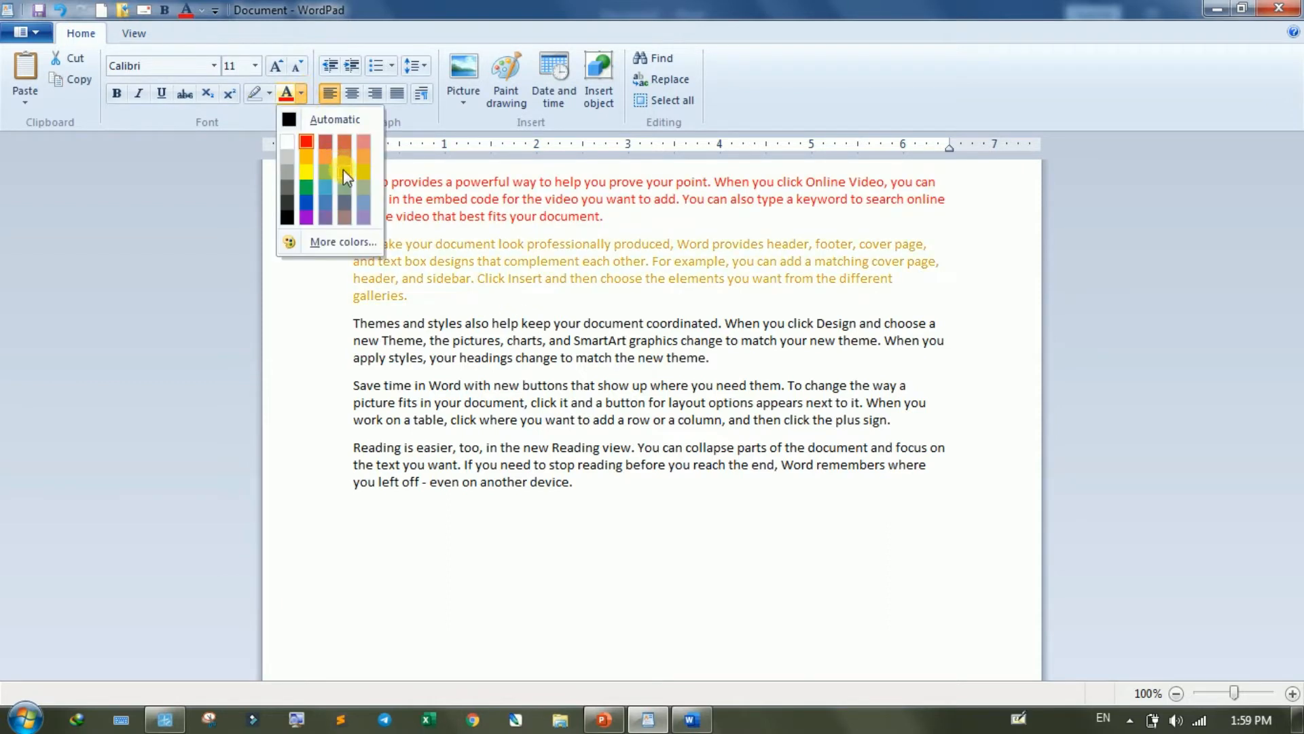
click(307, 202)
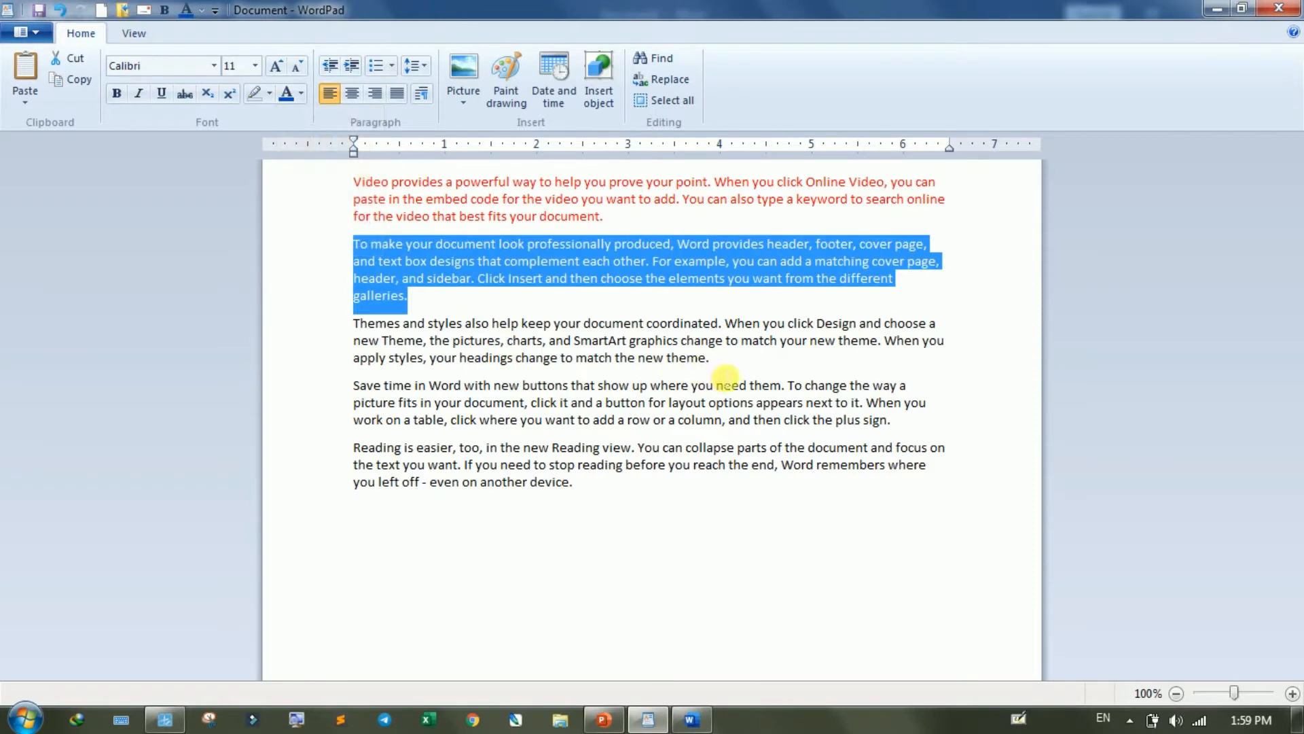
- Colour the text of the third paragraph, starting with "Themes and styles", purple
drag(714, 363, 353, 325)
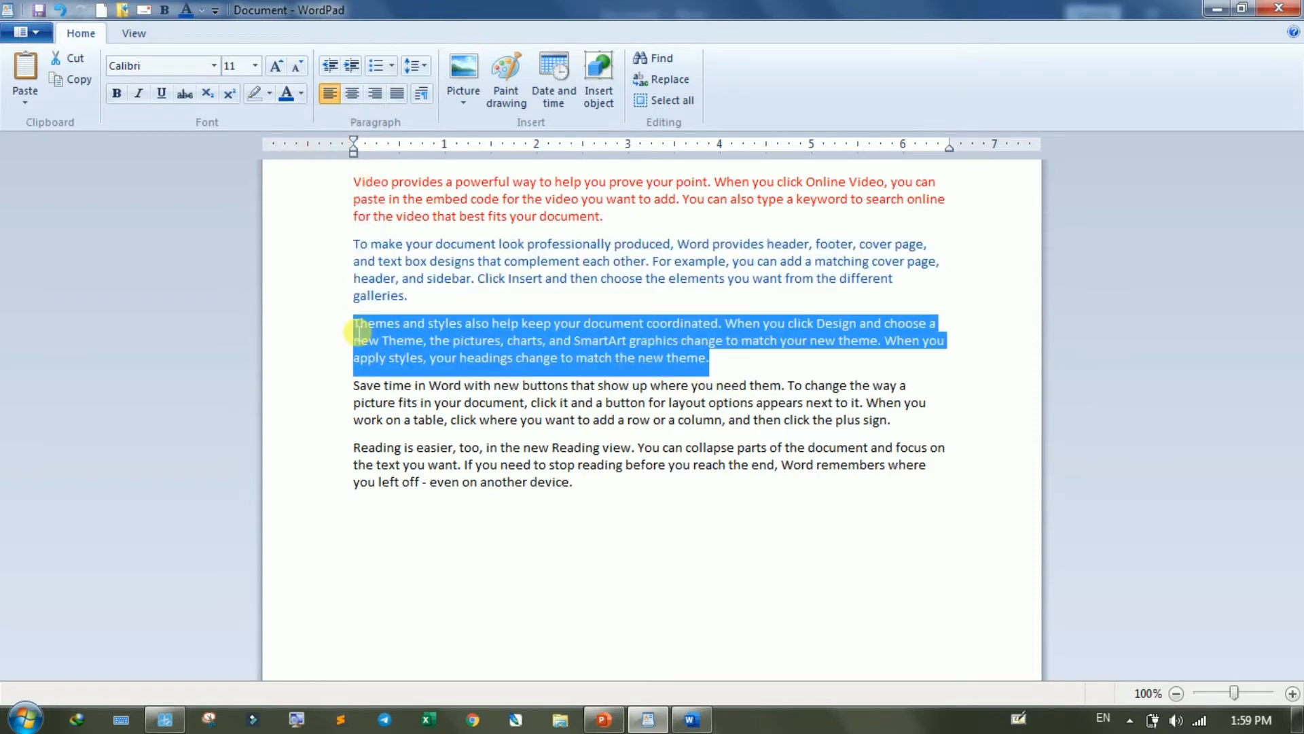
click(299, 93)
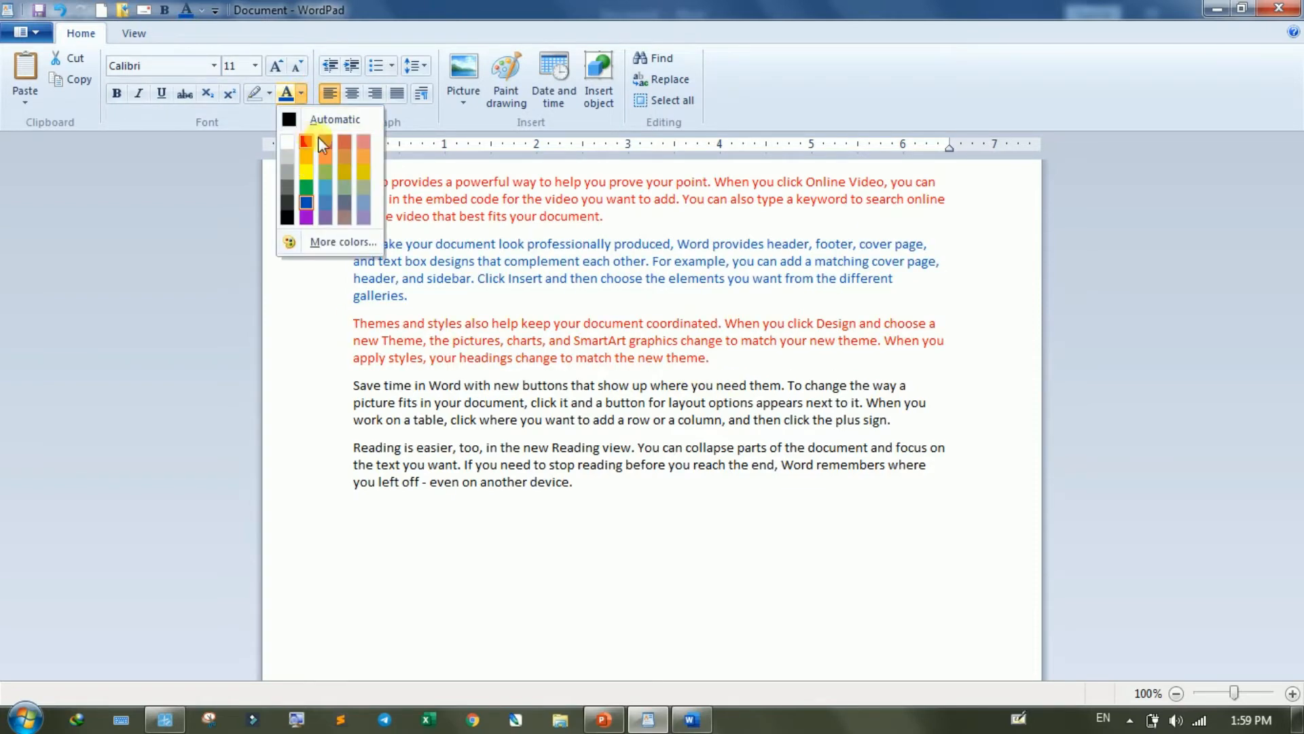
click(305, 217)
click(506, 299)
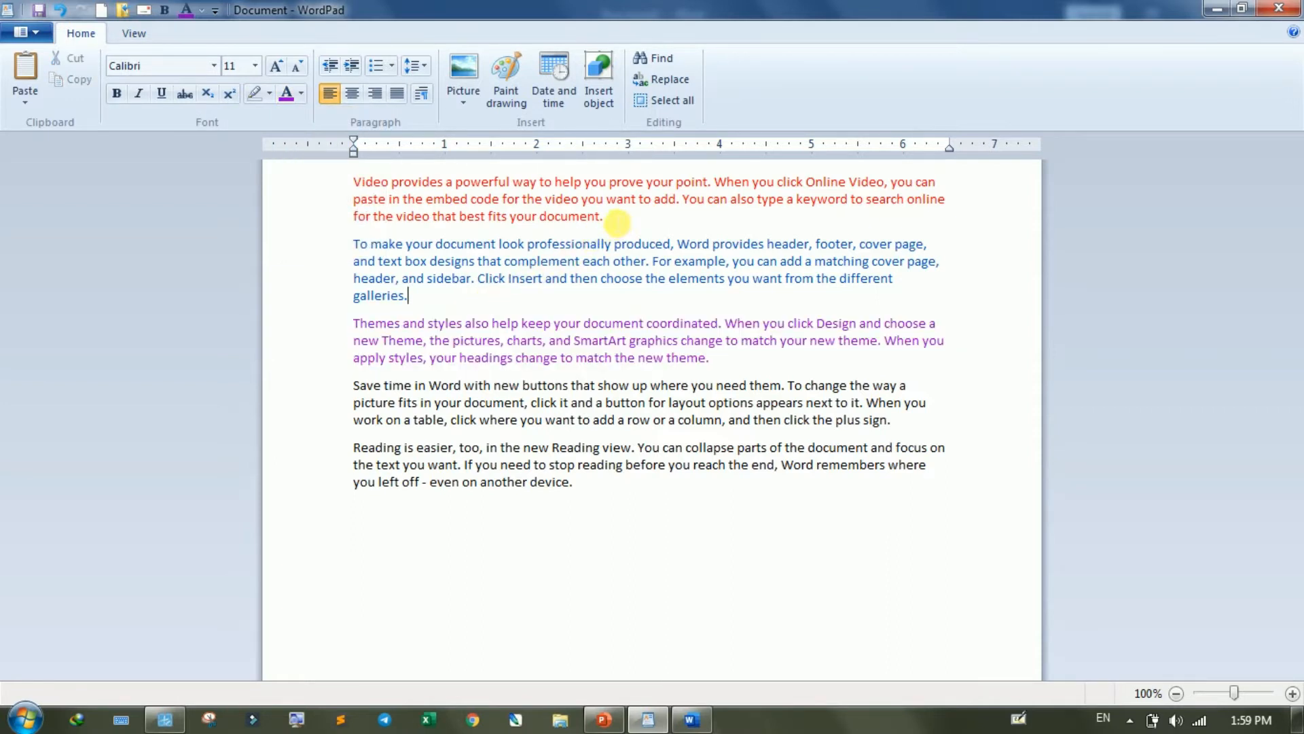
- Cut the red first paragraph and paste it on a new line below the last paragraph
drag(617, 222, 349, 182)
key(ctrl+c)
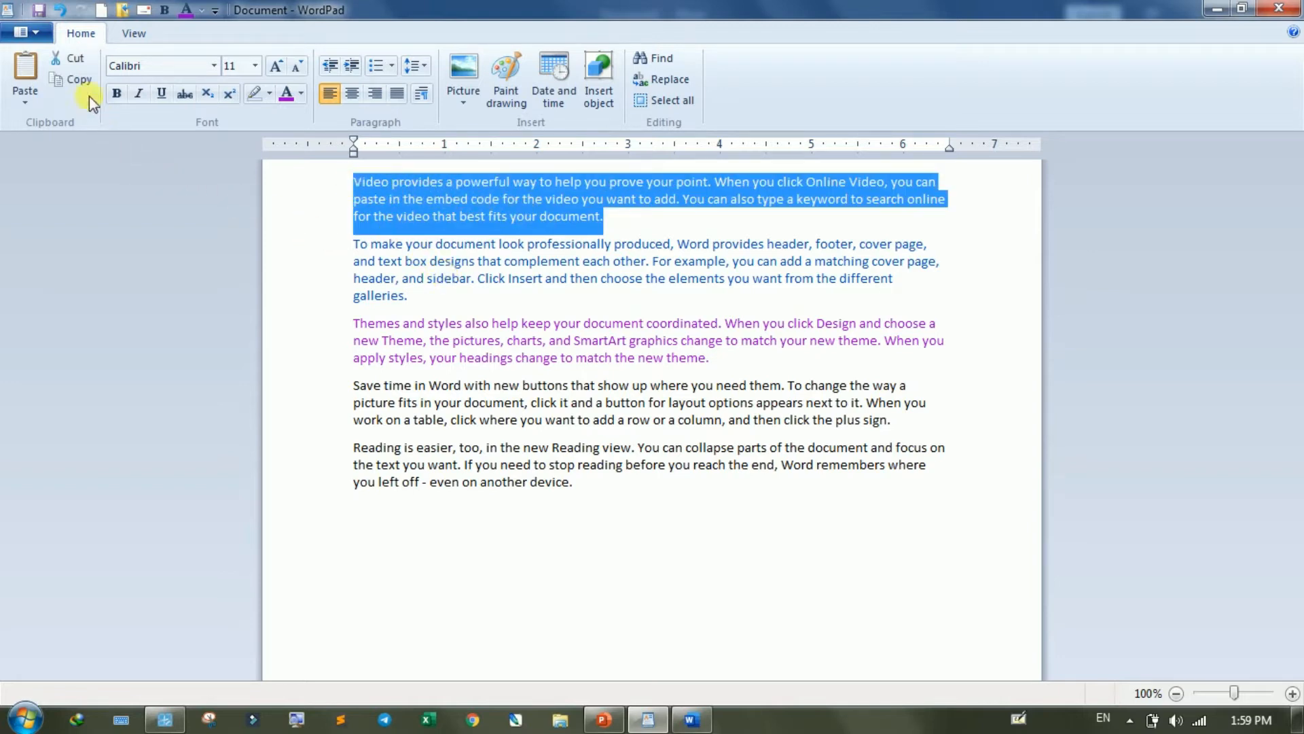
click(66, 61)
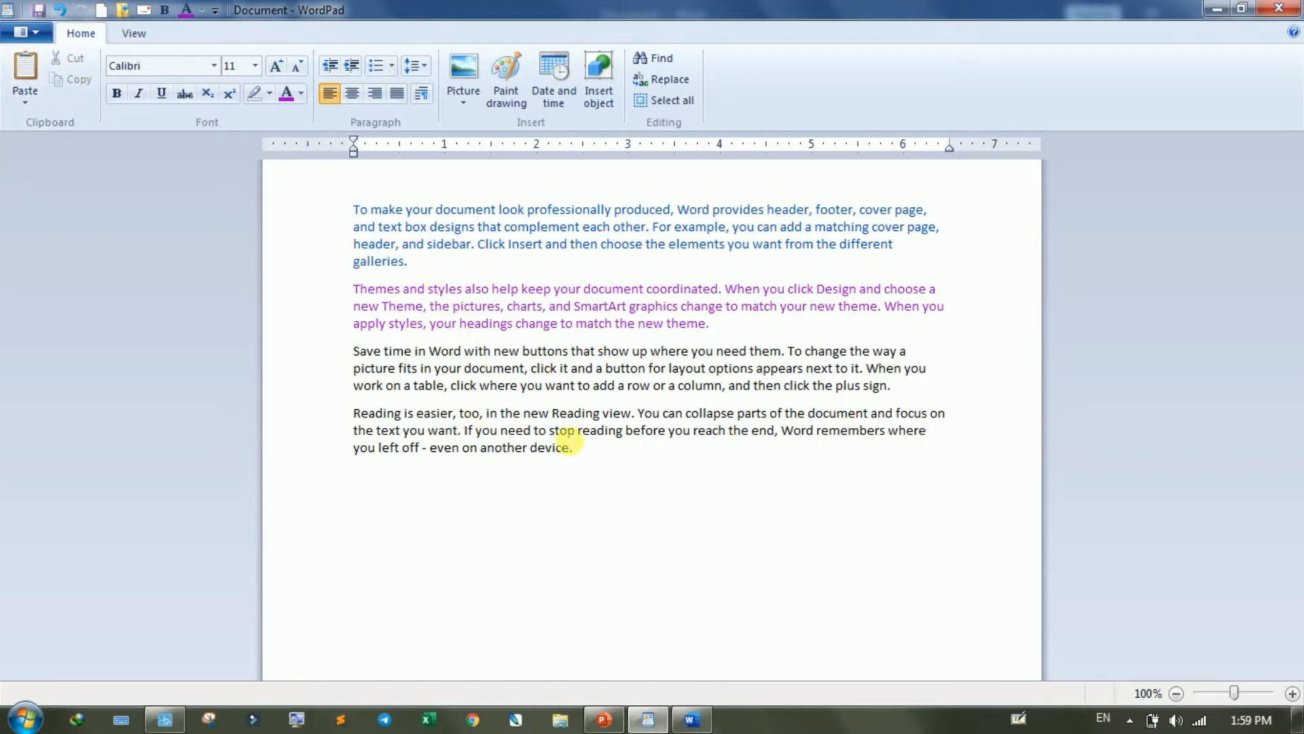
click(618, 457)
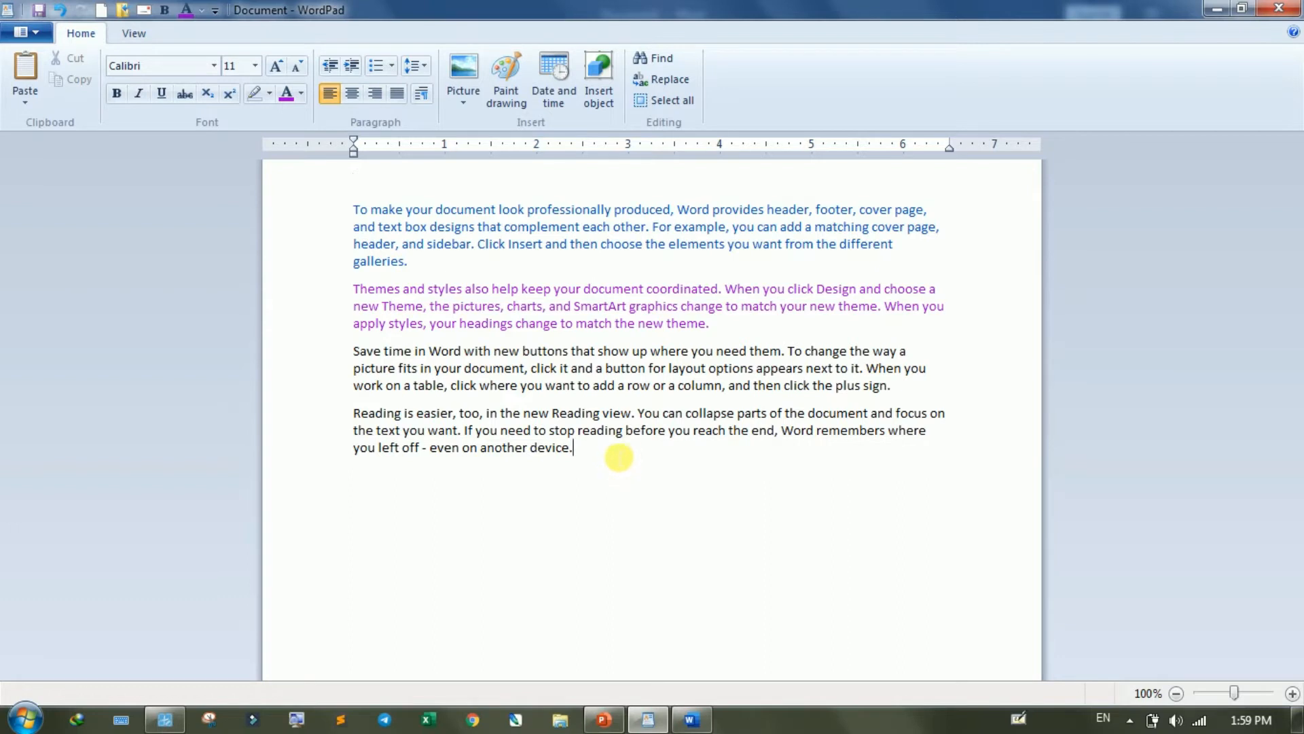
key(Return)
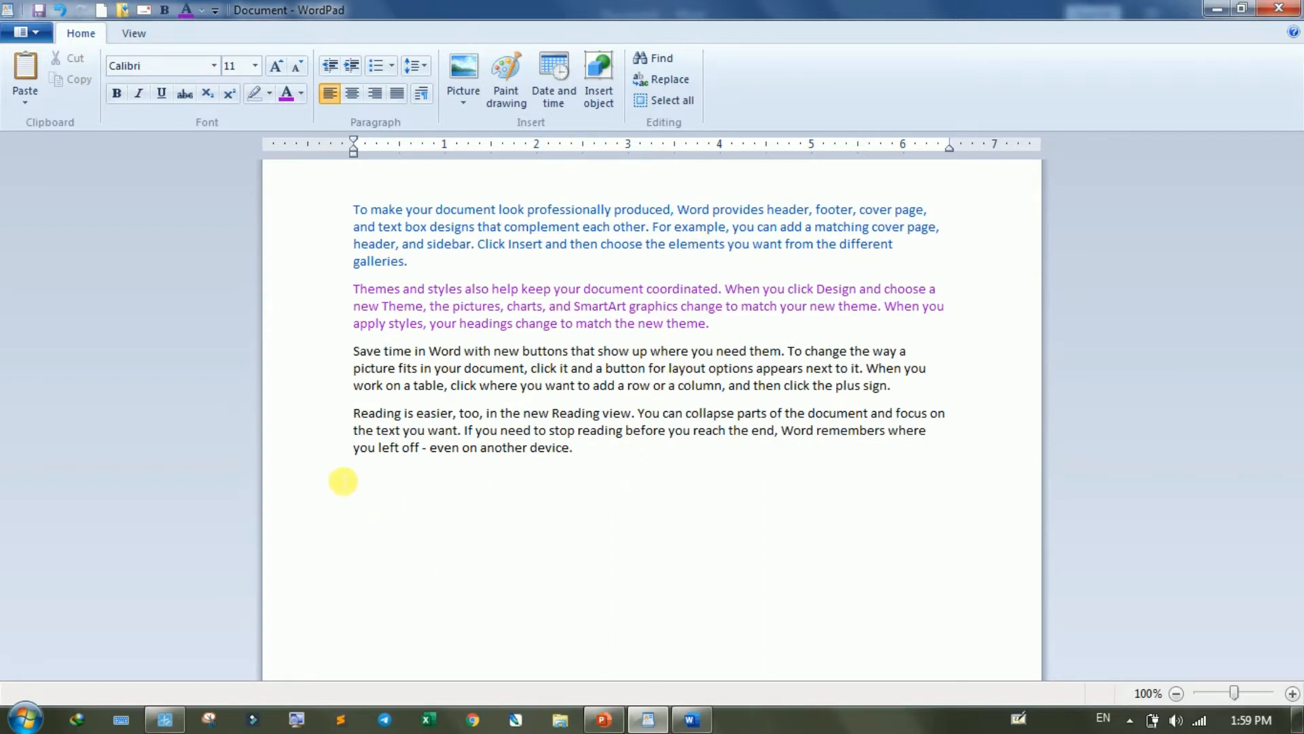
click(21, 66)
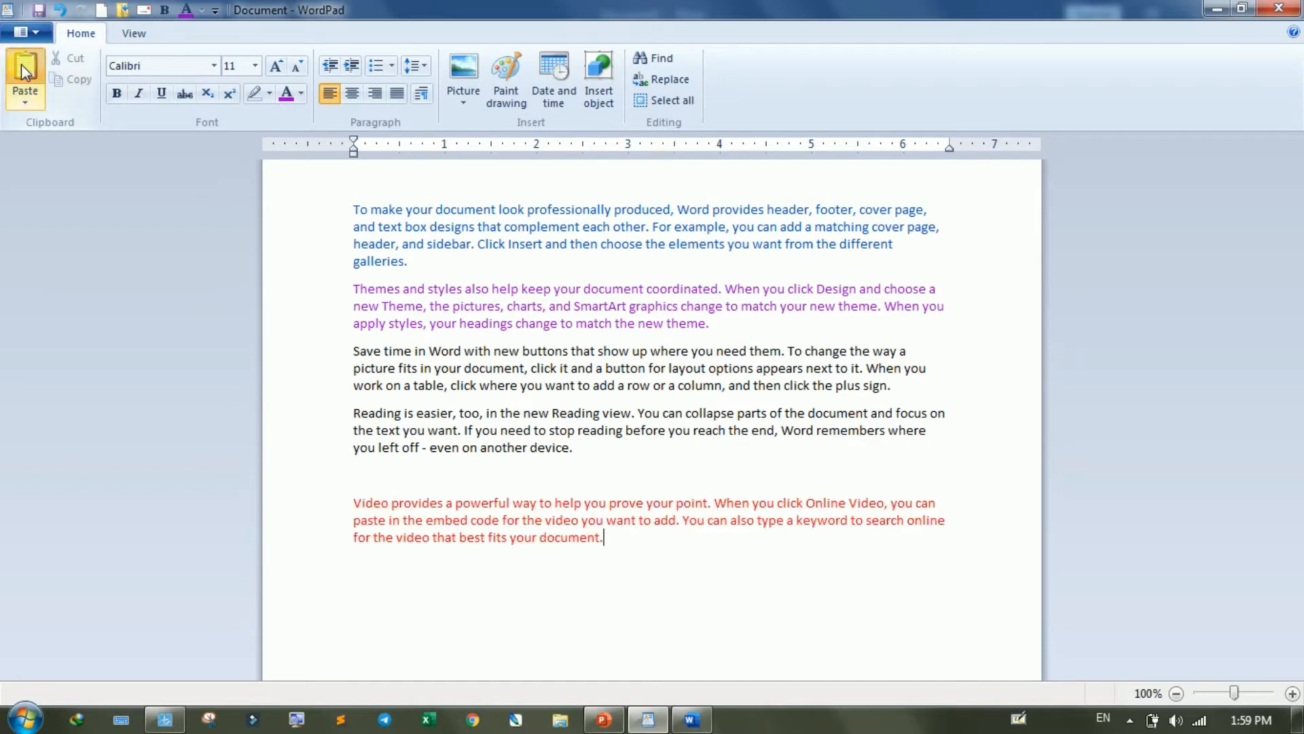
- Paste the red paragraph four more times at the end of the document
click(21, 66)
click(22, 65)
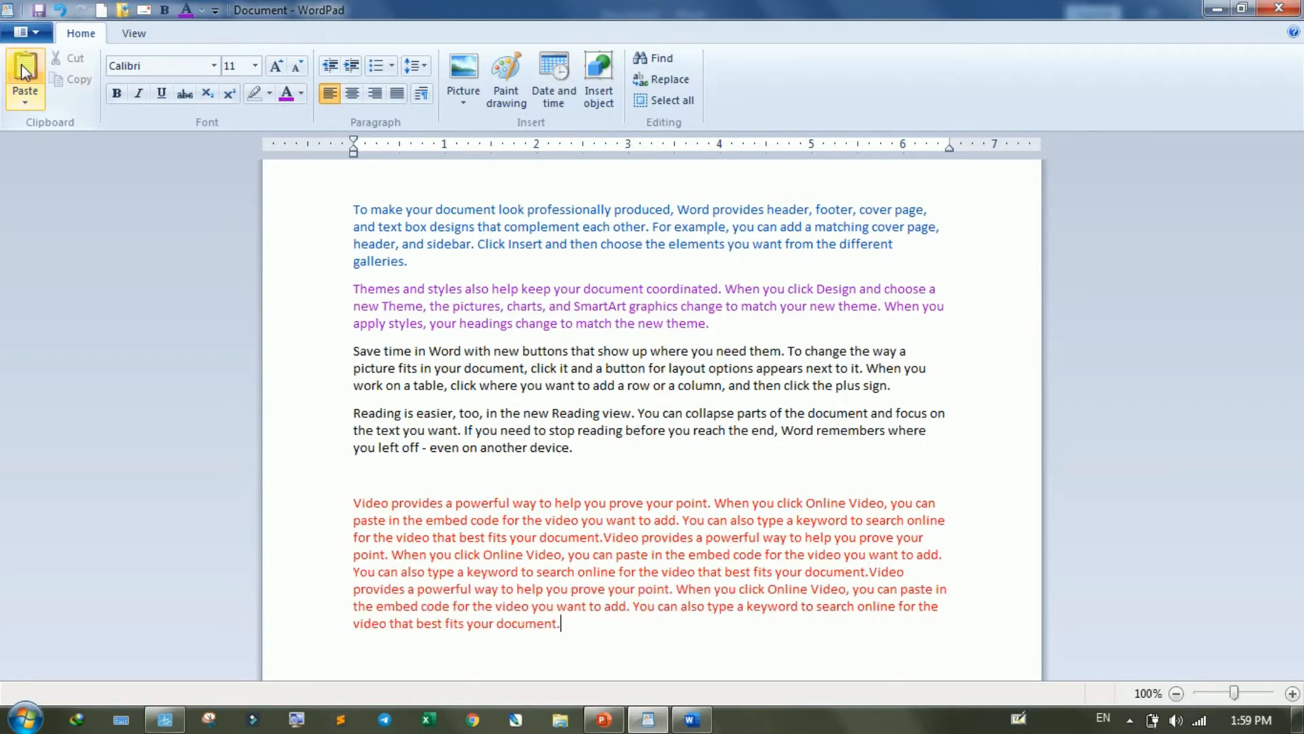
click(22, 66)
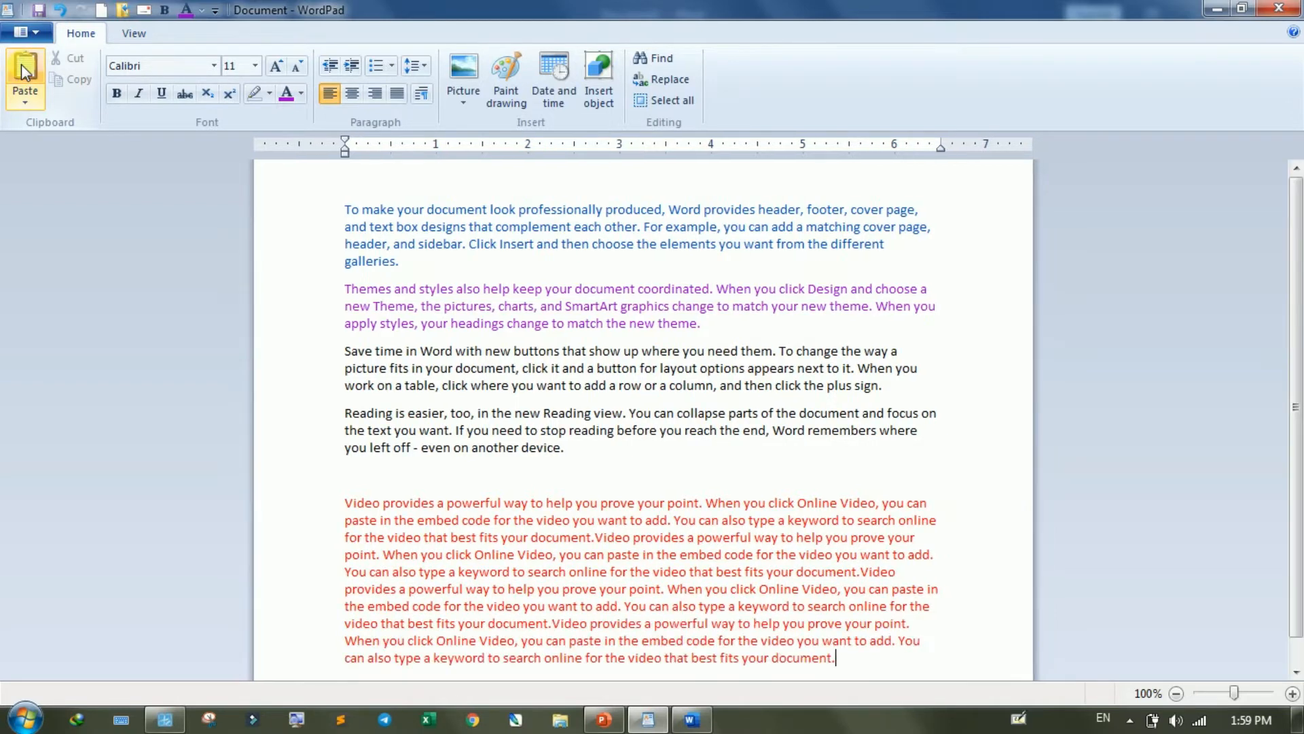
click(24, 70)
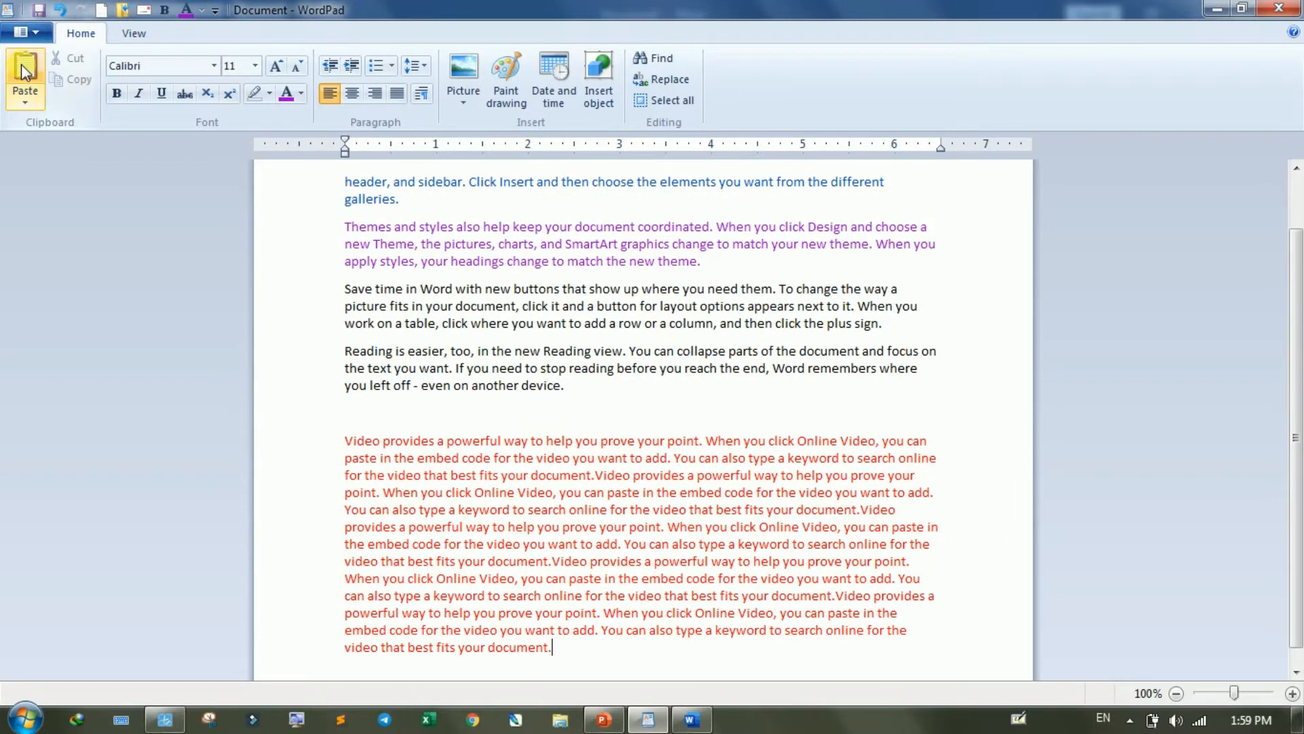
scroll(770, 500, up, 2)
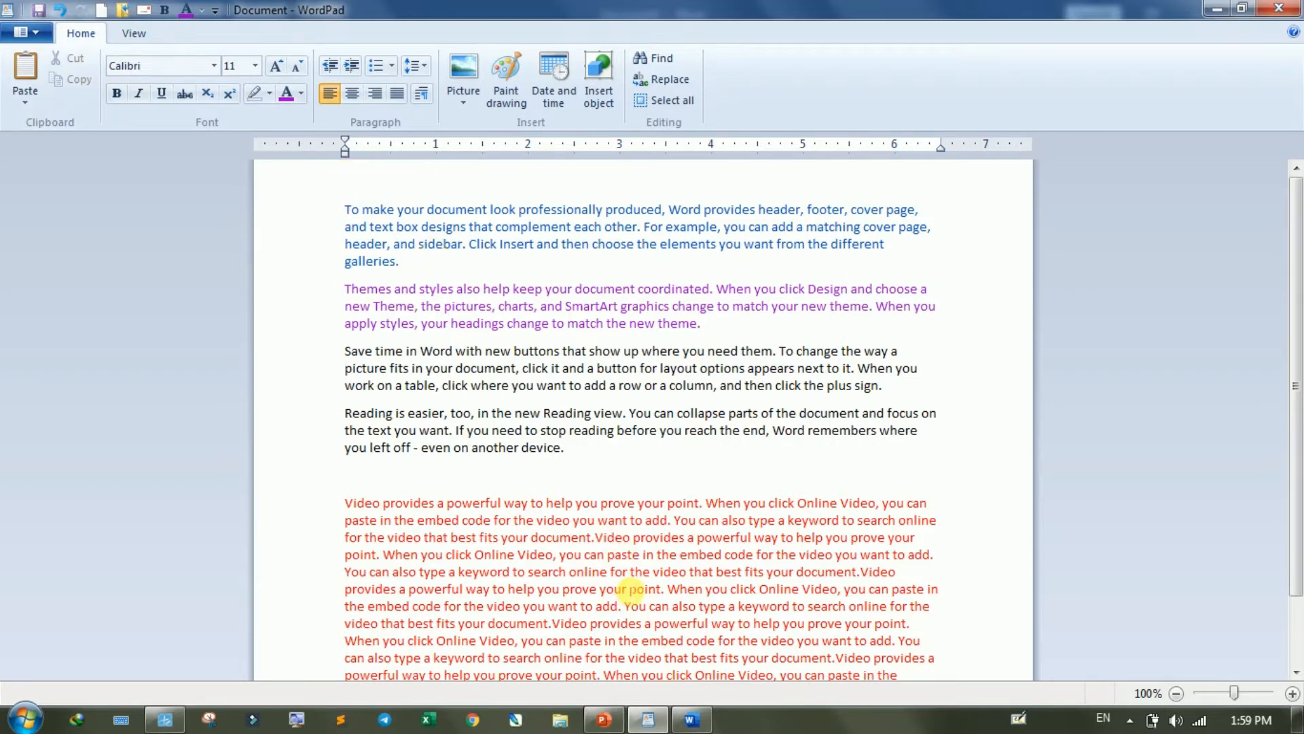
scroll(628, 589, down, 2)
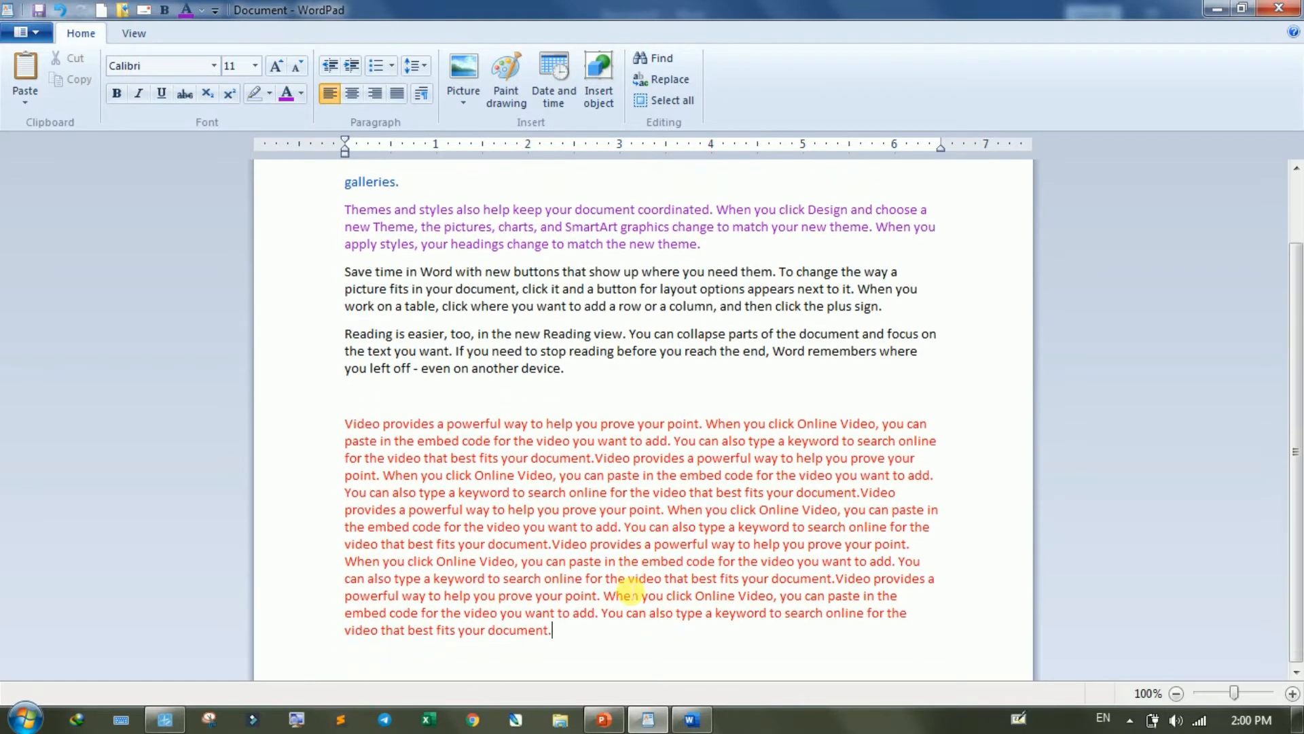
- Delete all the pasted copies of the red paragraph at the end of the document
drag(579, 636, 338, 405)
key(Delete)
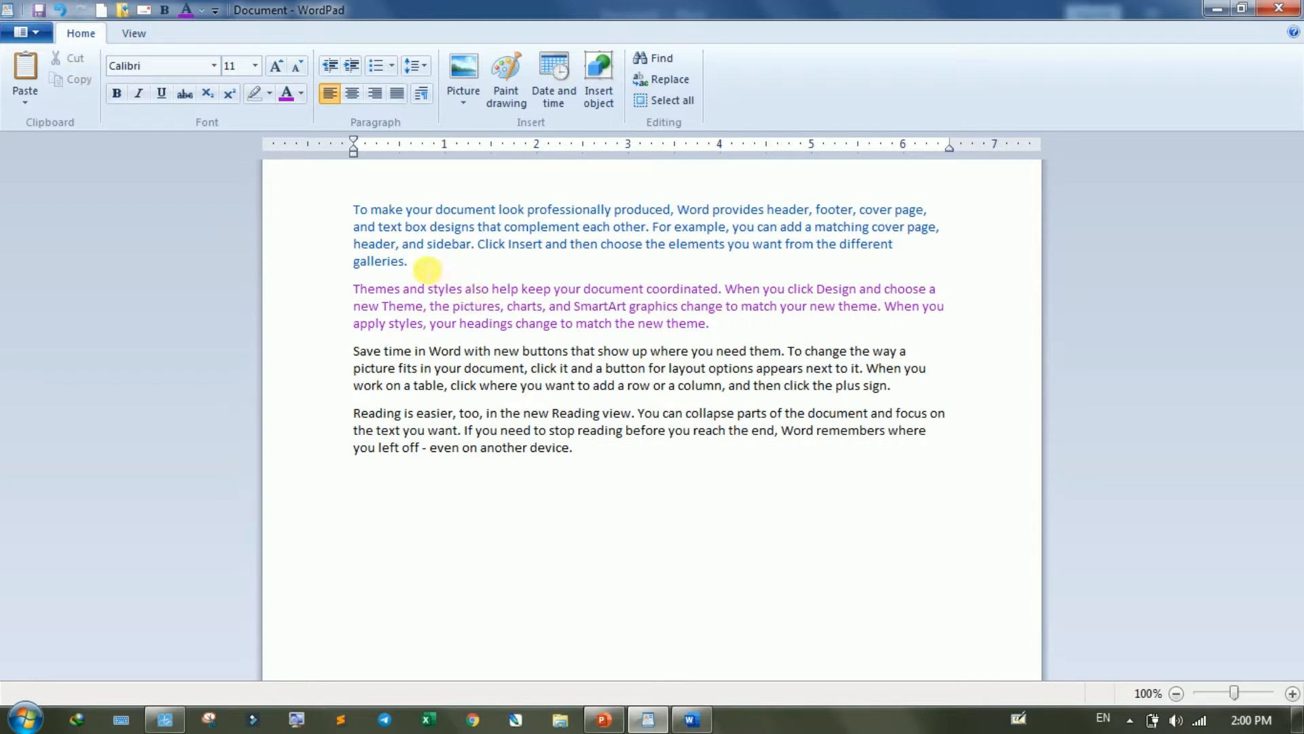
- Copy the blue first paragraph and paste it twice below the last paragraph
drag(425, 266, 352, 207)
key(ctrl+c)
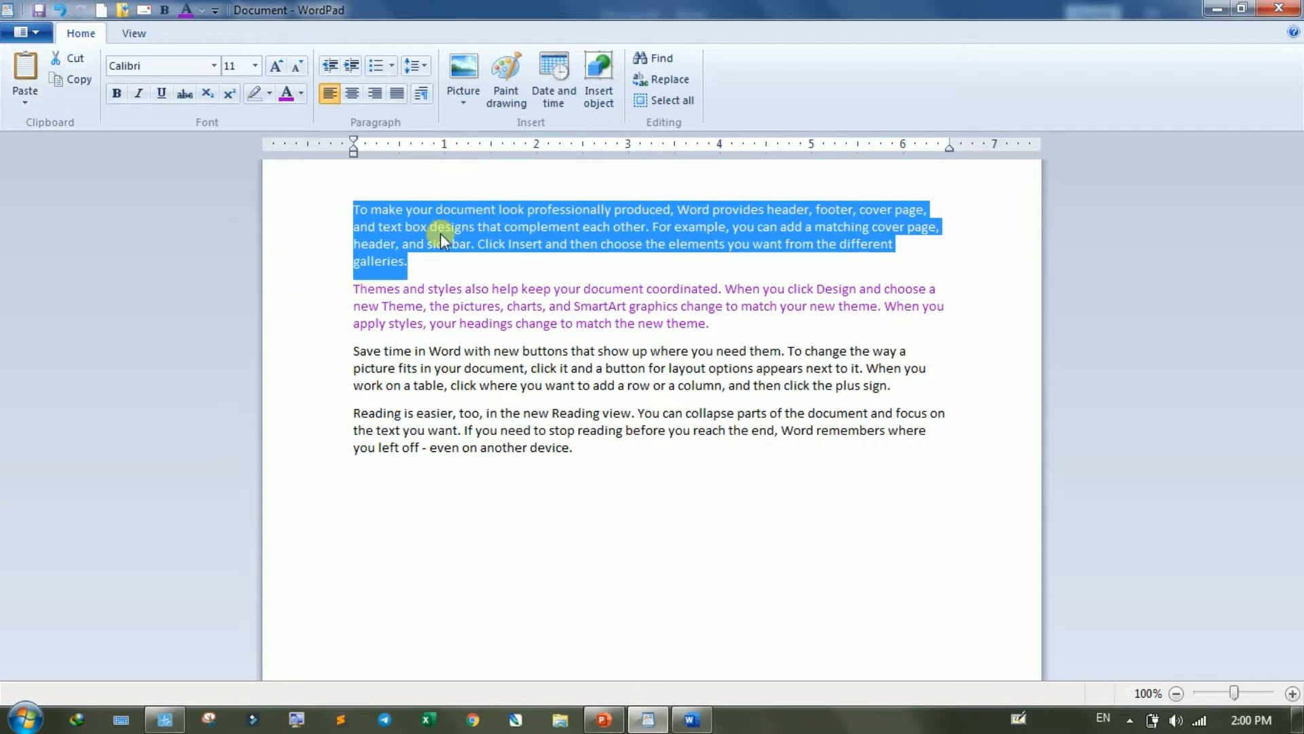
click(579, 481)
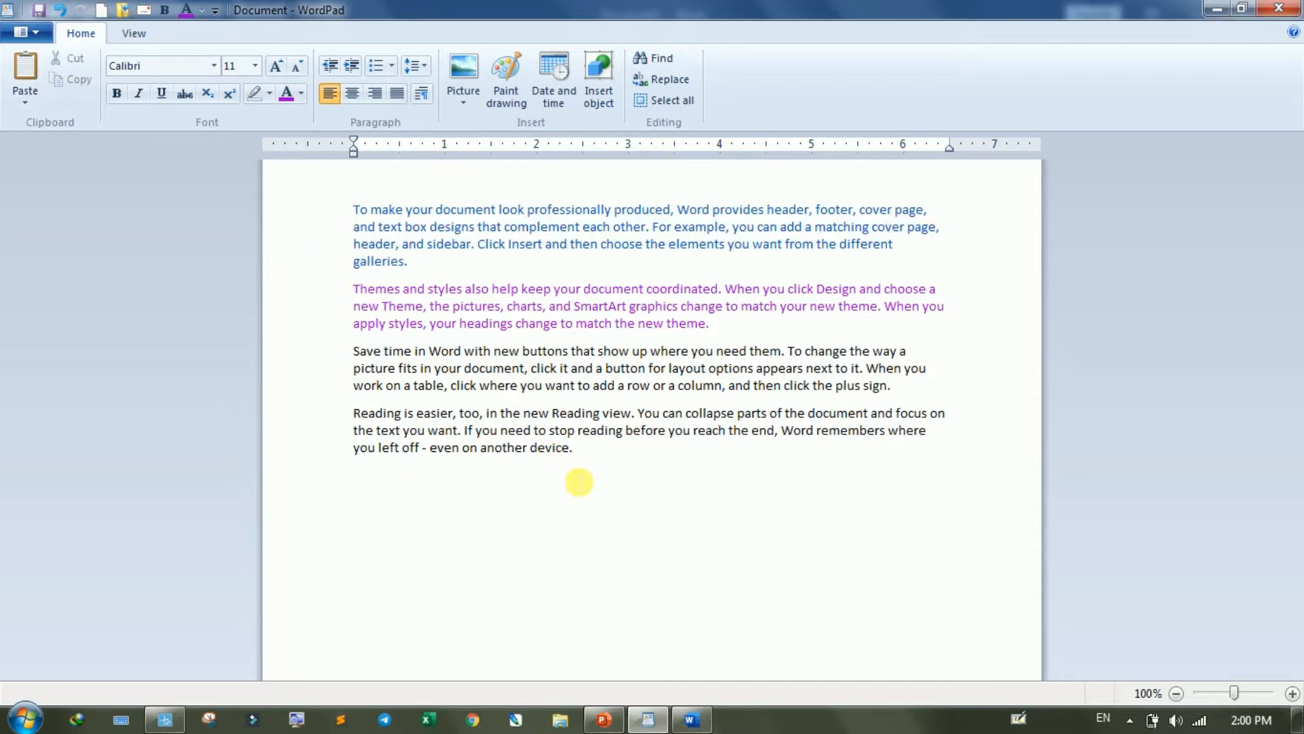
click(367, 488)
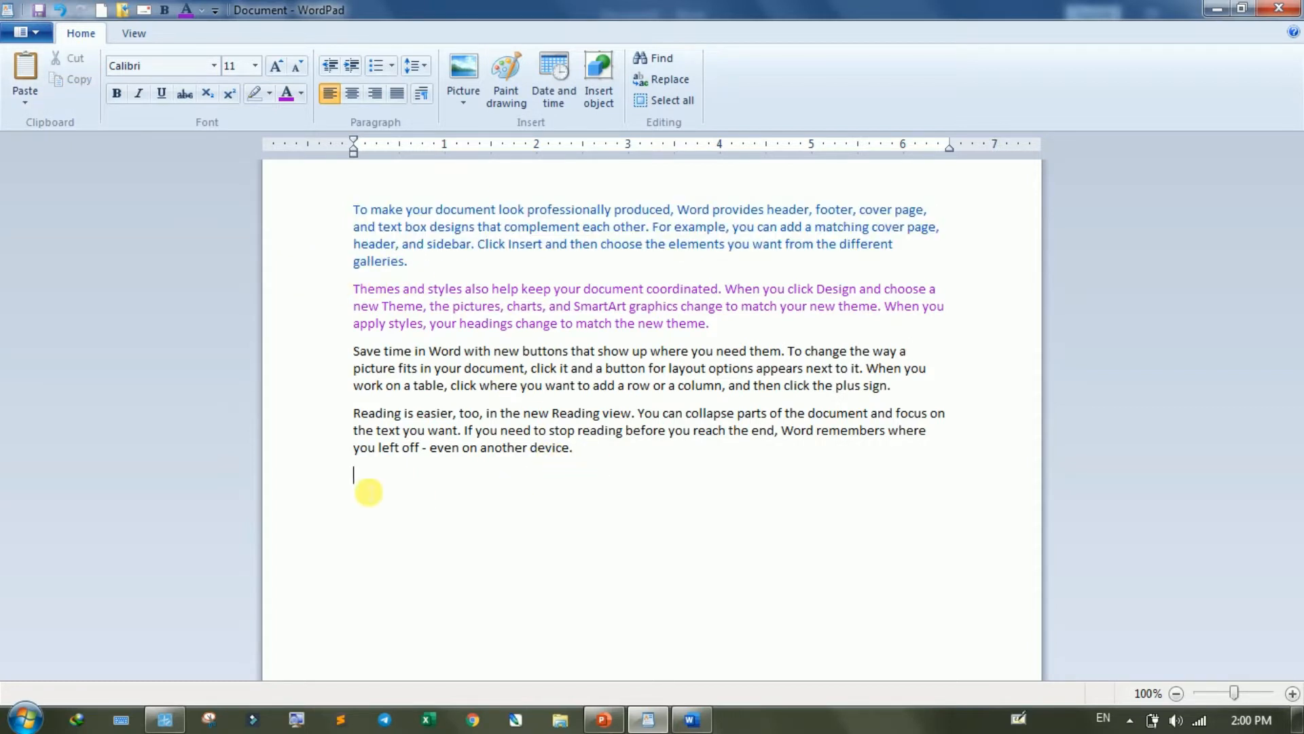
click(25, 73)
click(26, 73)
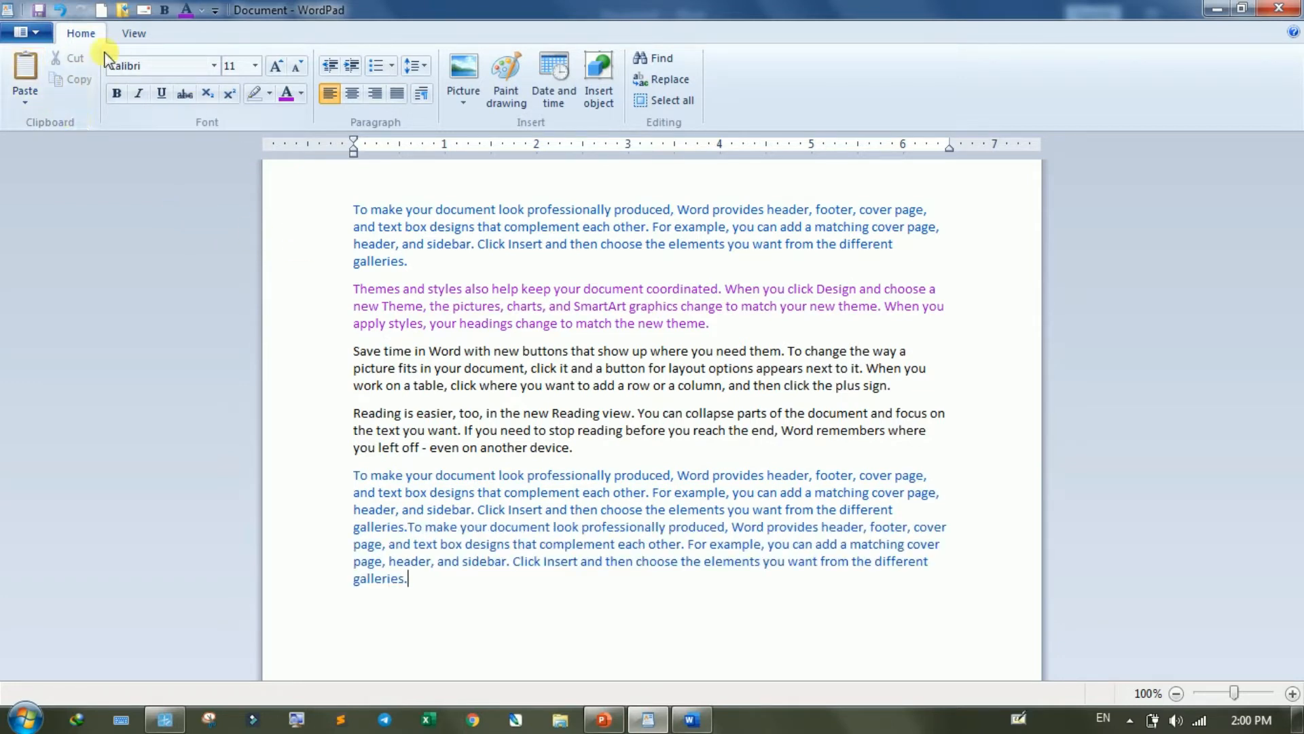
- Copy the blue first paragraph again and paste one more copy at the end of the document
drag(448, 268, 282, 181)
key(ctrl+c)
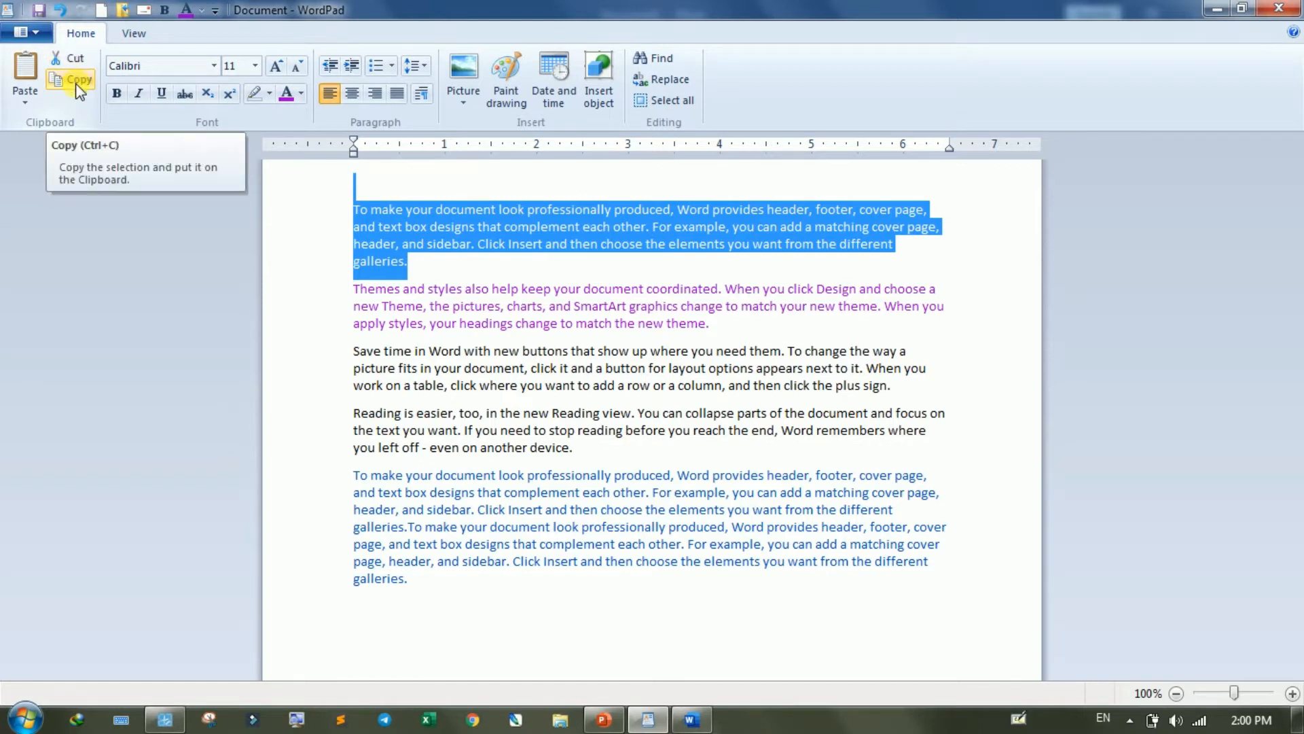
click(29, 103)
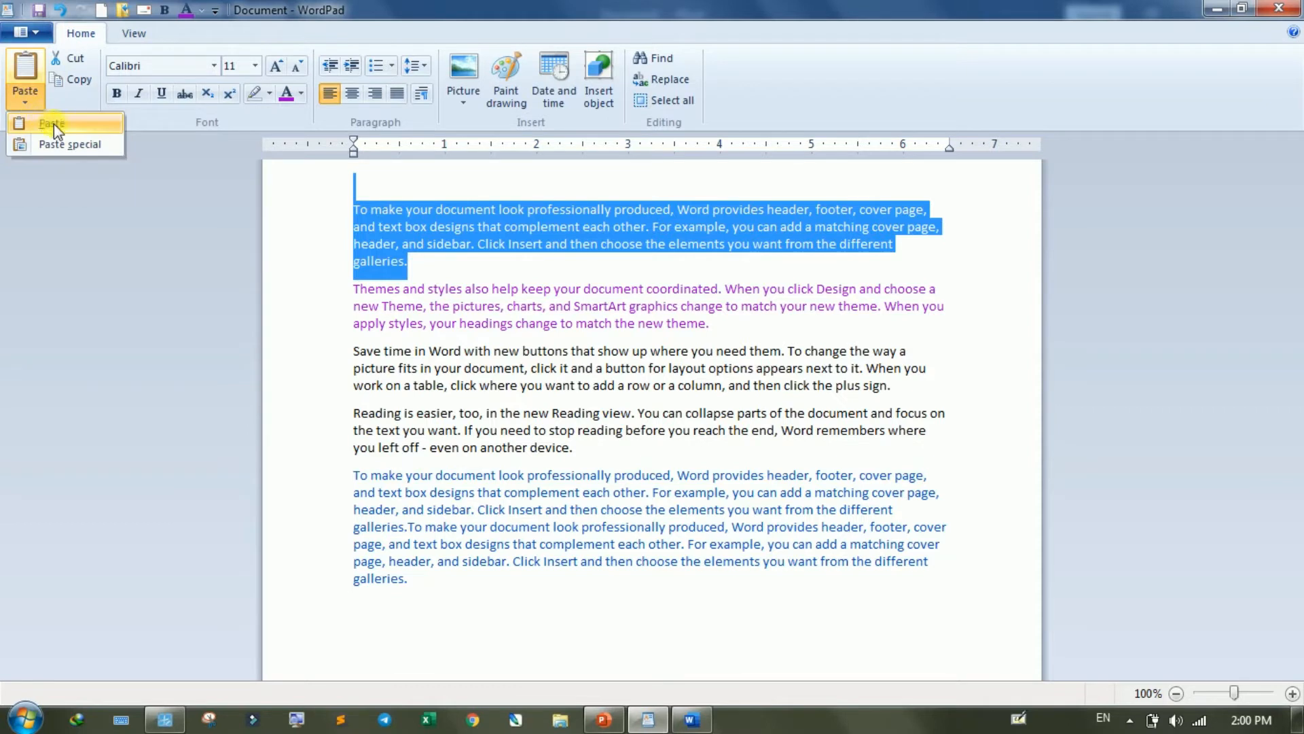
click(486, 582)
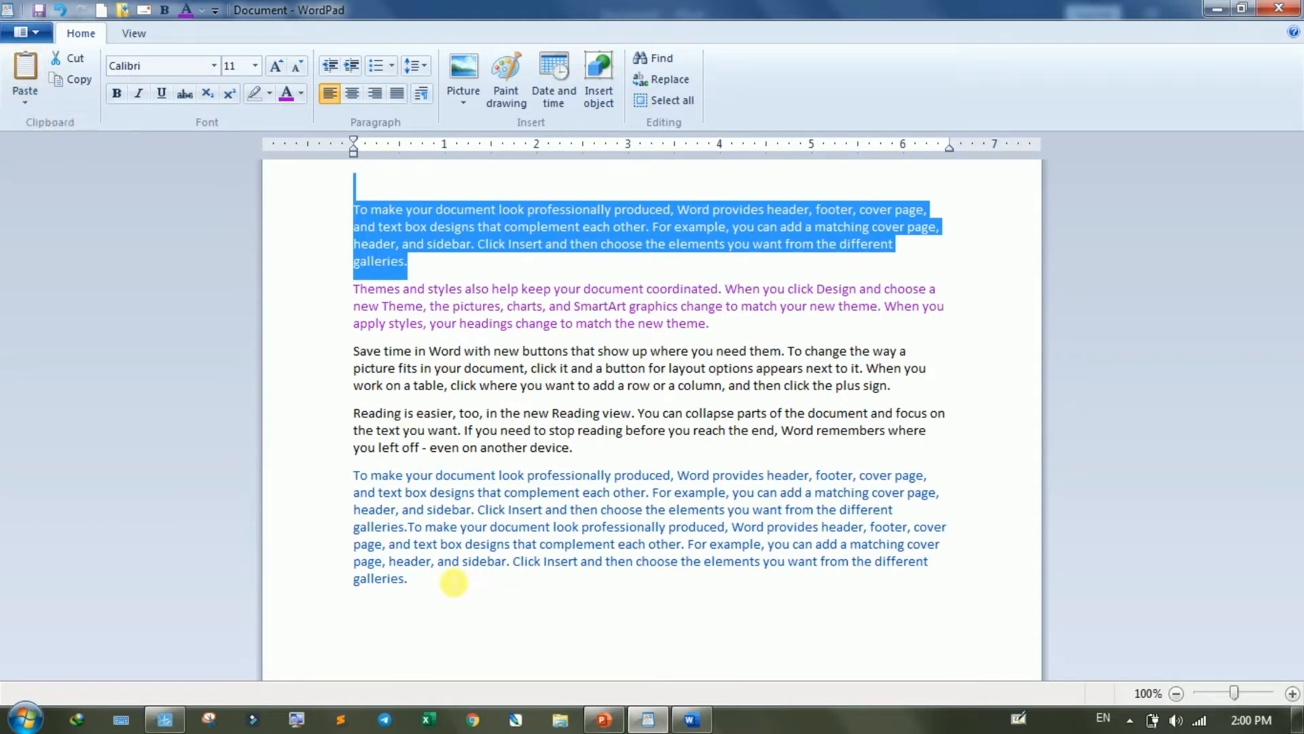
click(452, 582)
click(27, 104)
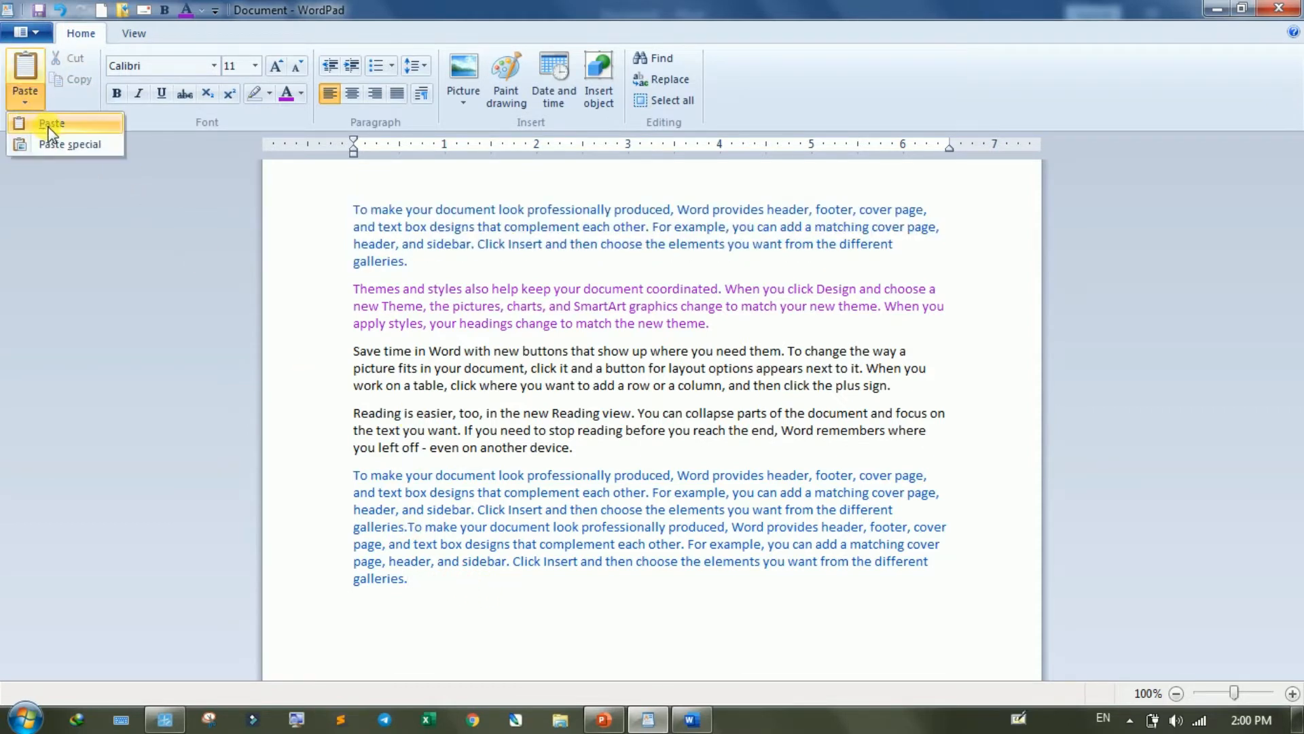
click(48, 125)
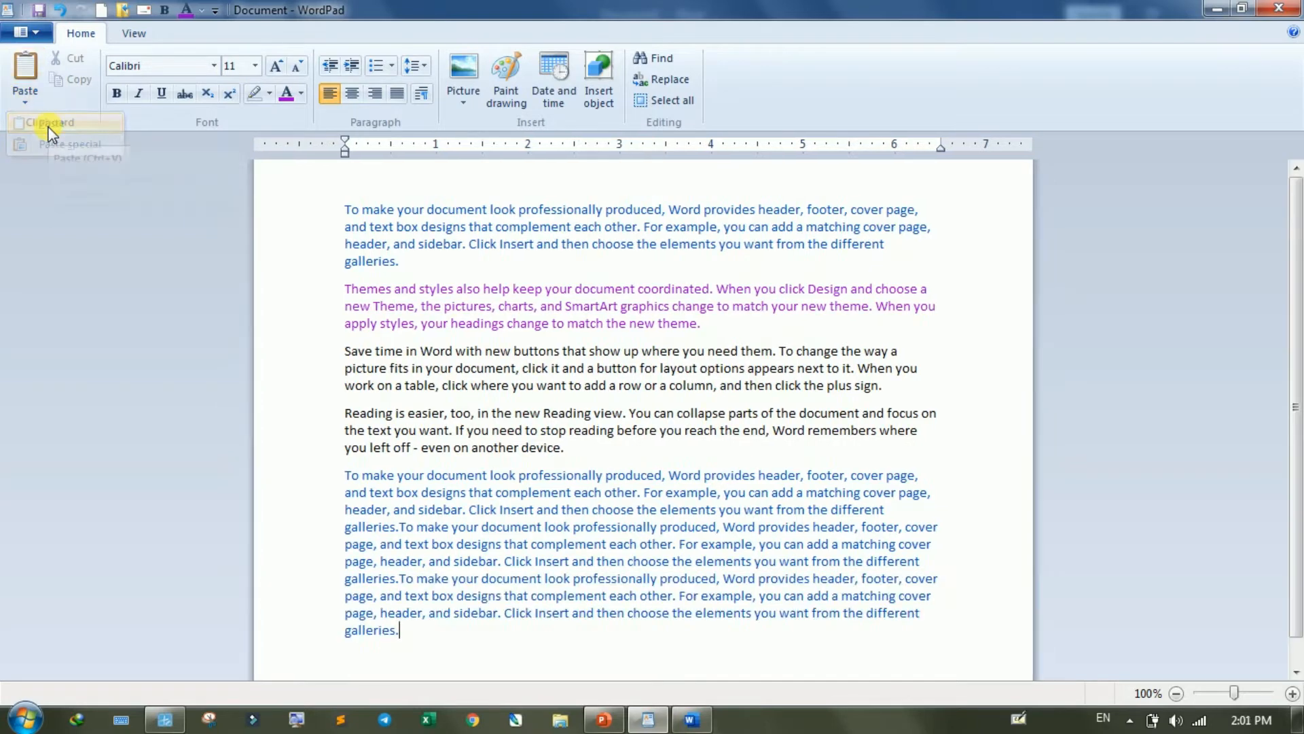
- Open Paint and draw a black-outlined diamond with a small triangle below it
click(26, 713)
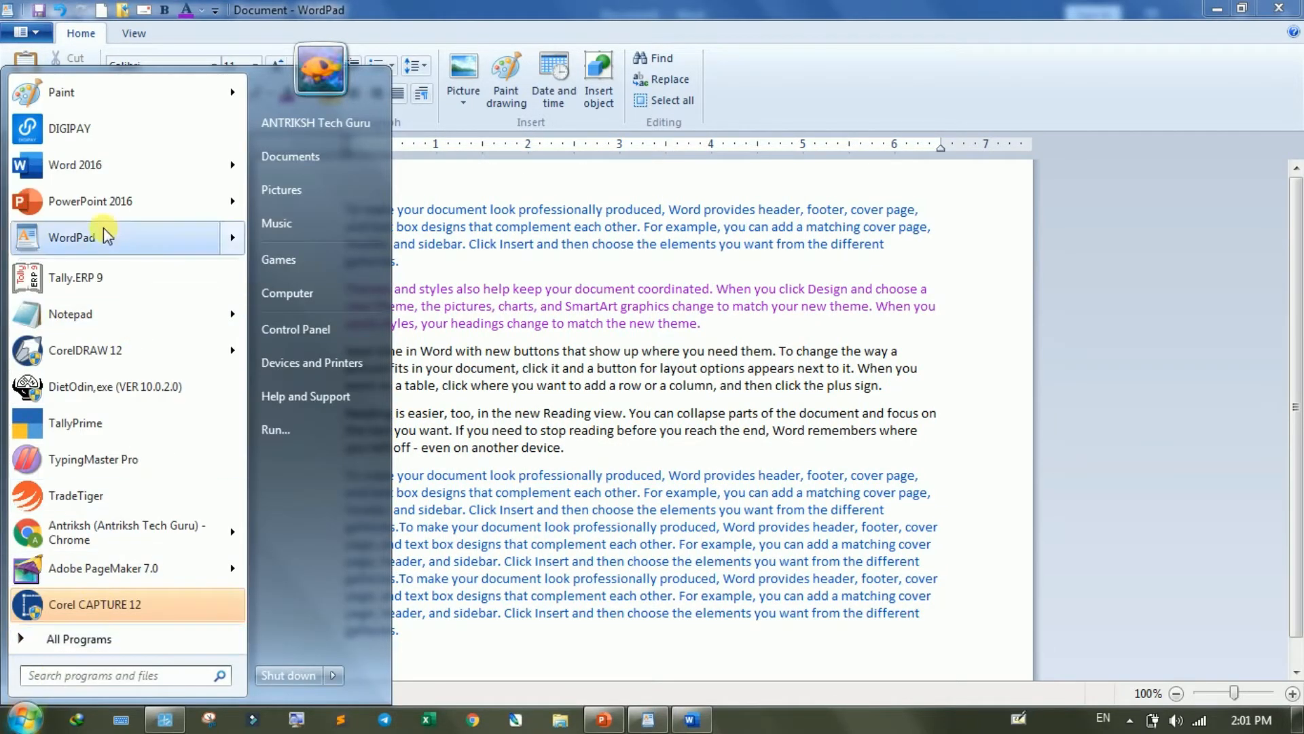
click(68, 95)
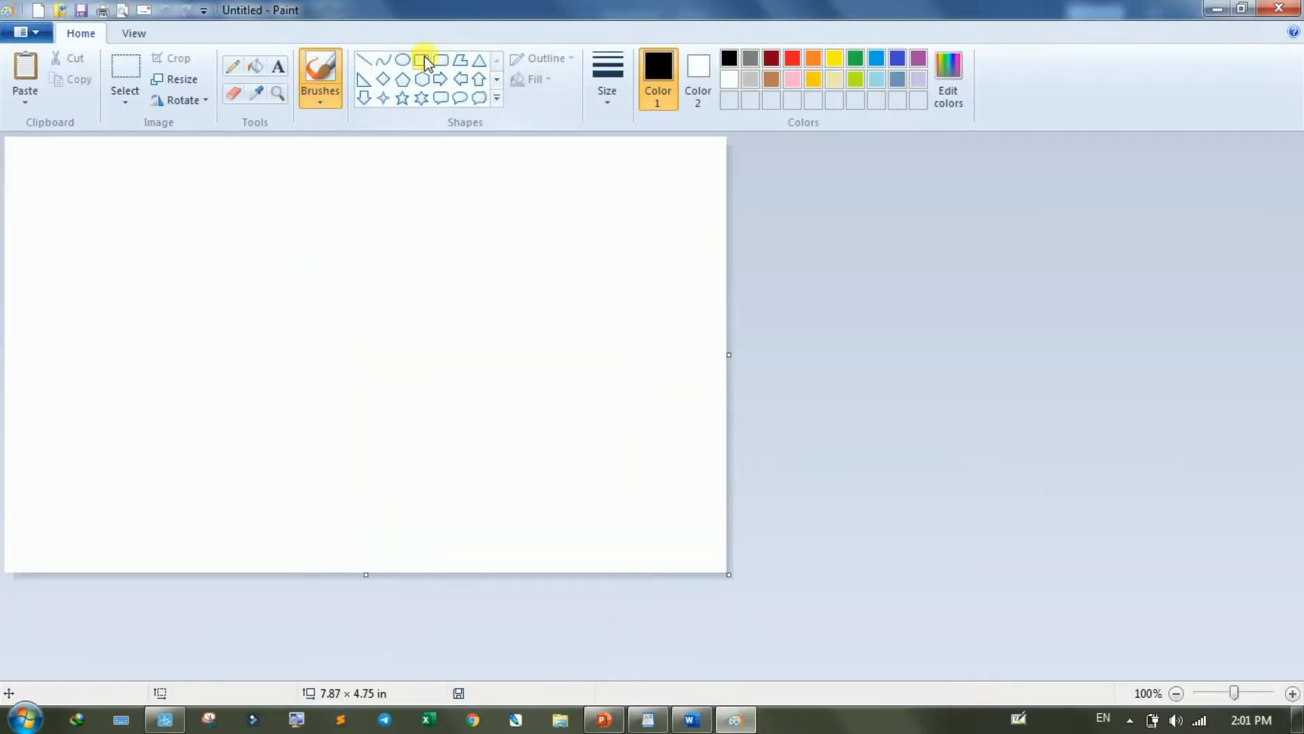
click(383, 79)
mouse_move(209, 174)
mouse_down()
mouse_move(308, 253)
mouse_move(311, 275)
mouse_move(268, 314)
mouse_move(295, 322)
mouse_move(273, 304)
mouse_up()
click(479, 60)
click(373, 327)
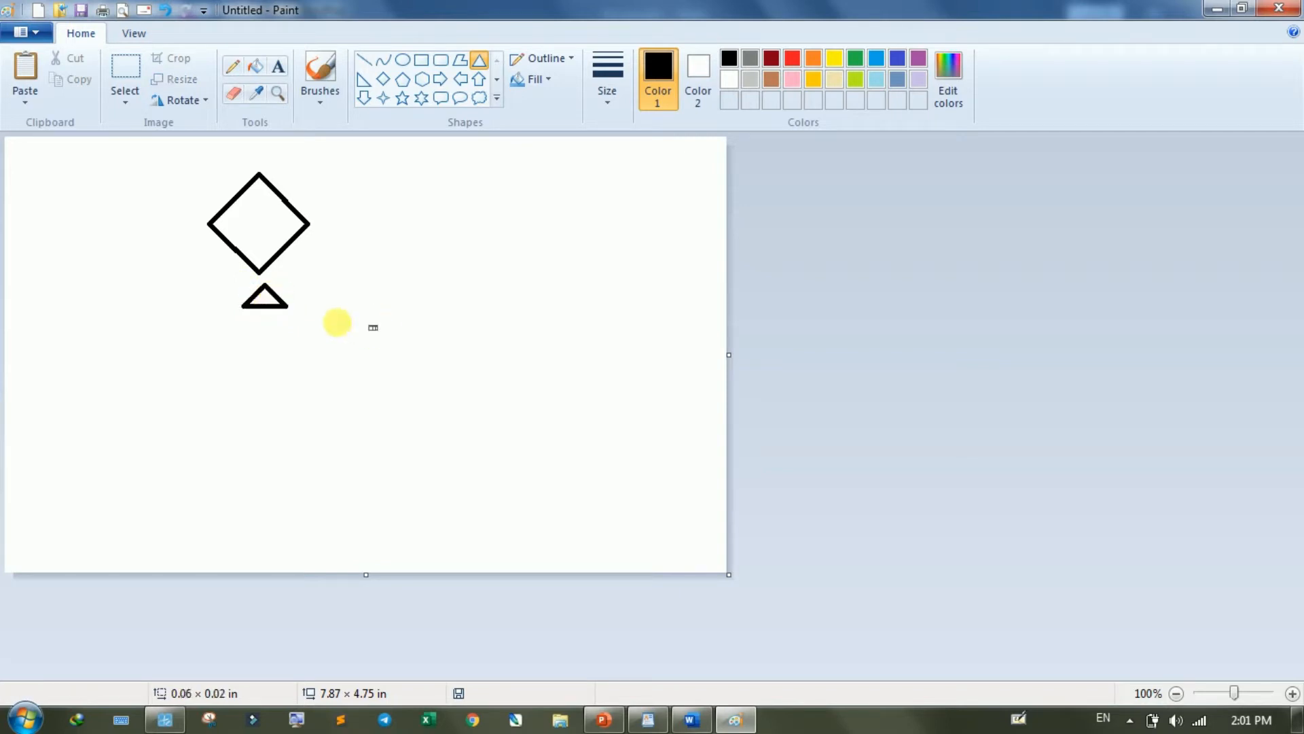
- Move the small triangle up so that it touches the lower tip of the diamond
click(144, 61)
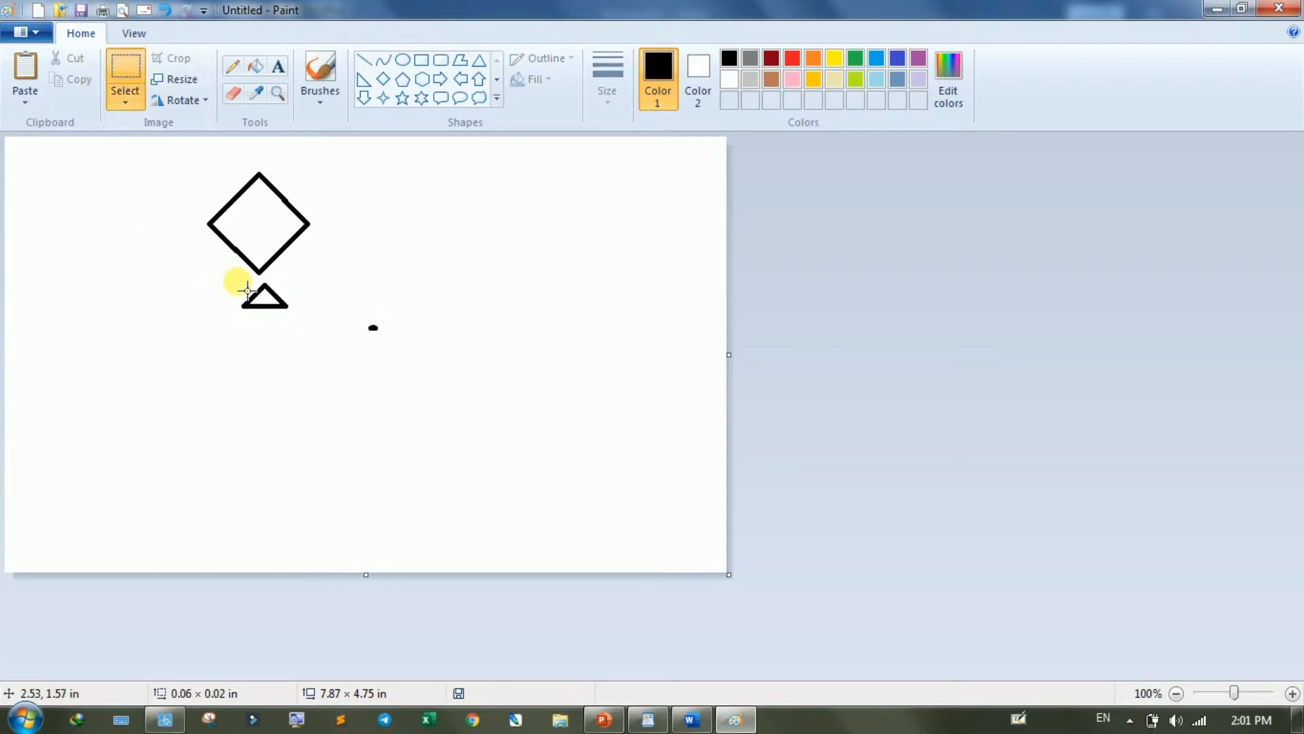
drag(240, 281, 271, 293)
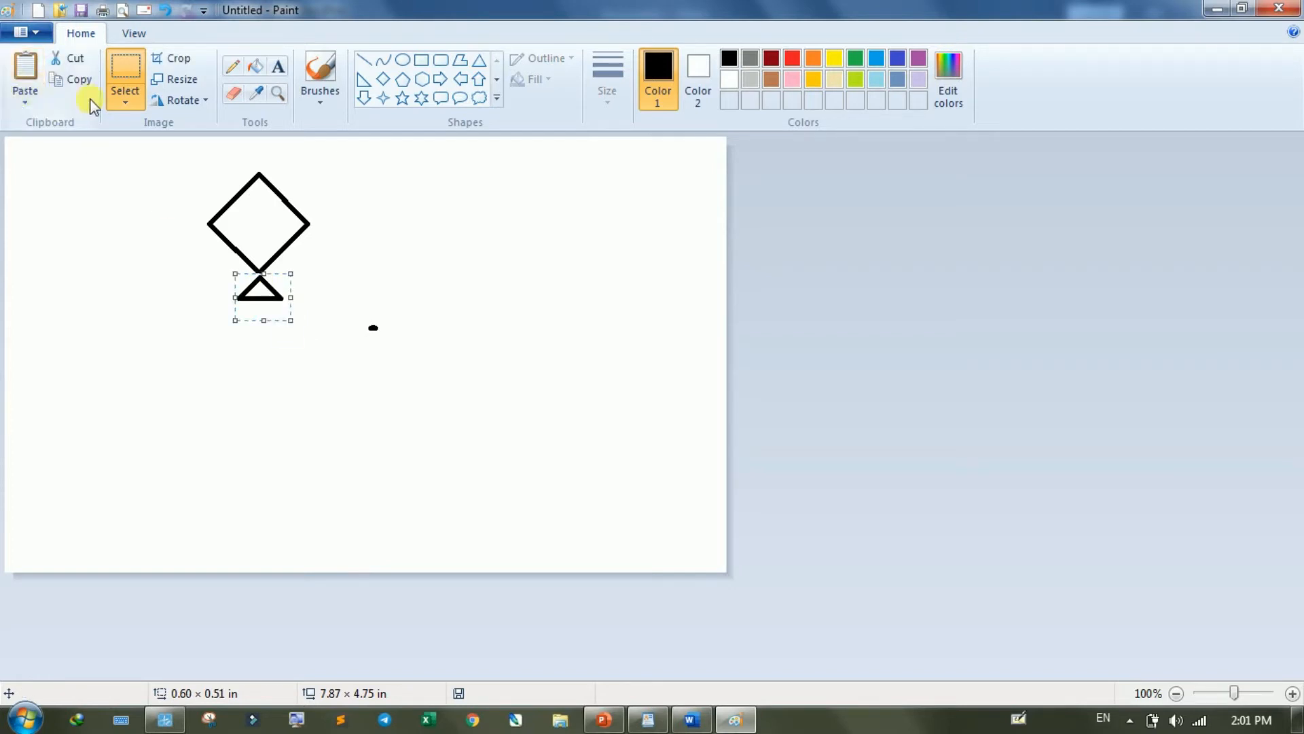
click(125, 101)
click(262, 273)
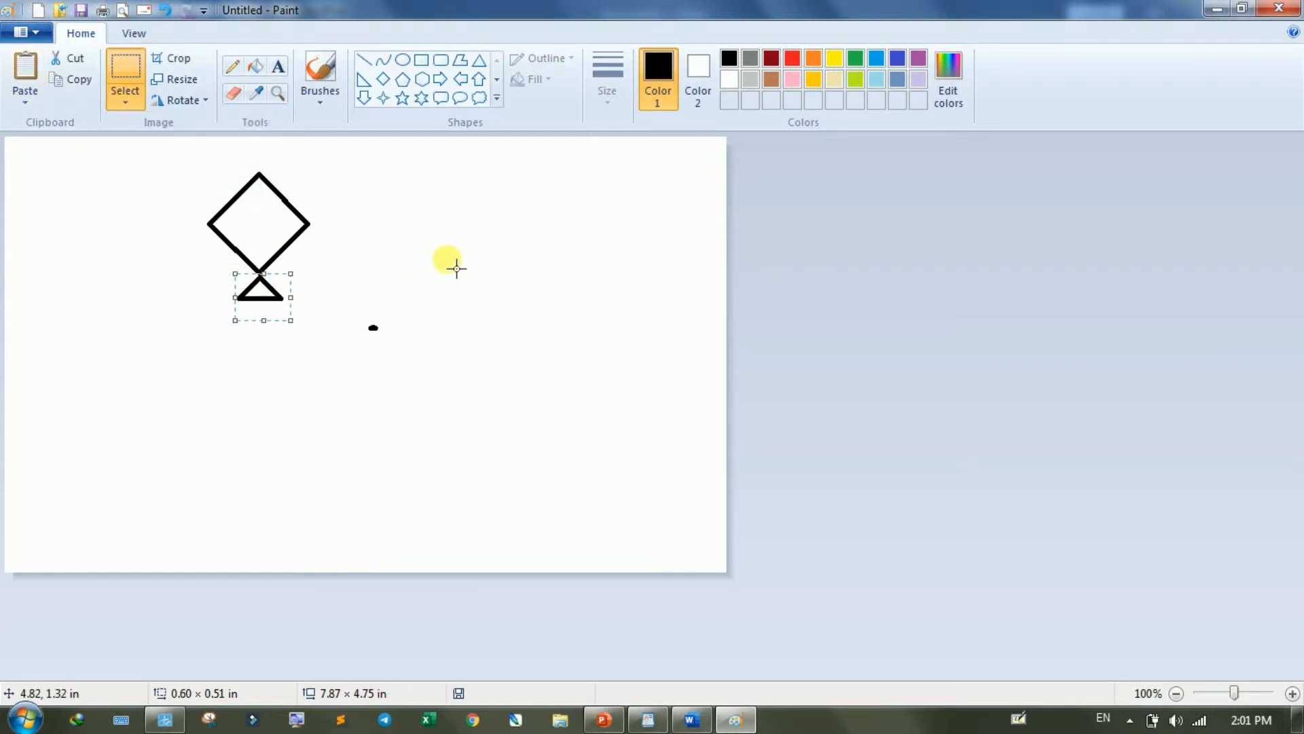
click(451, 262)
- Fill the diamond with lime green and the triangle with yellow
click(252, 68)
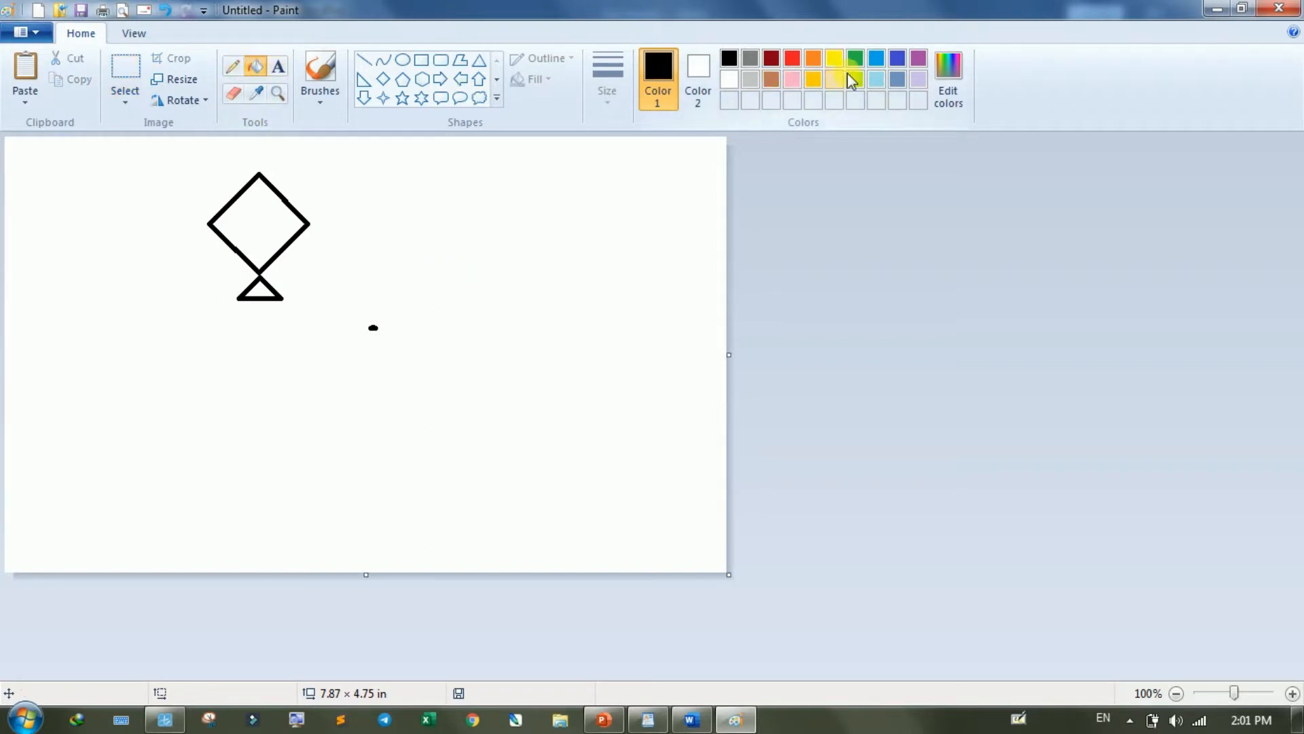
click(855, 79)
click(254, 219)
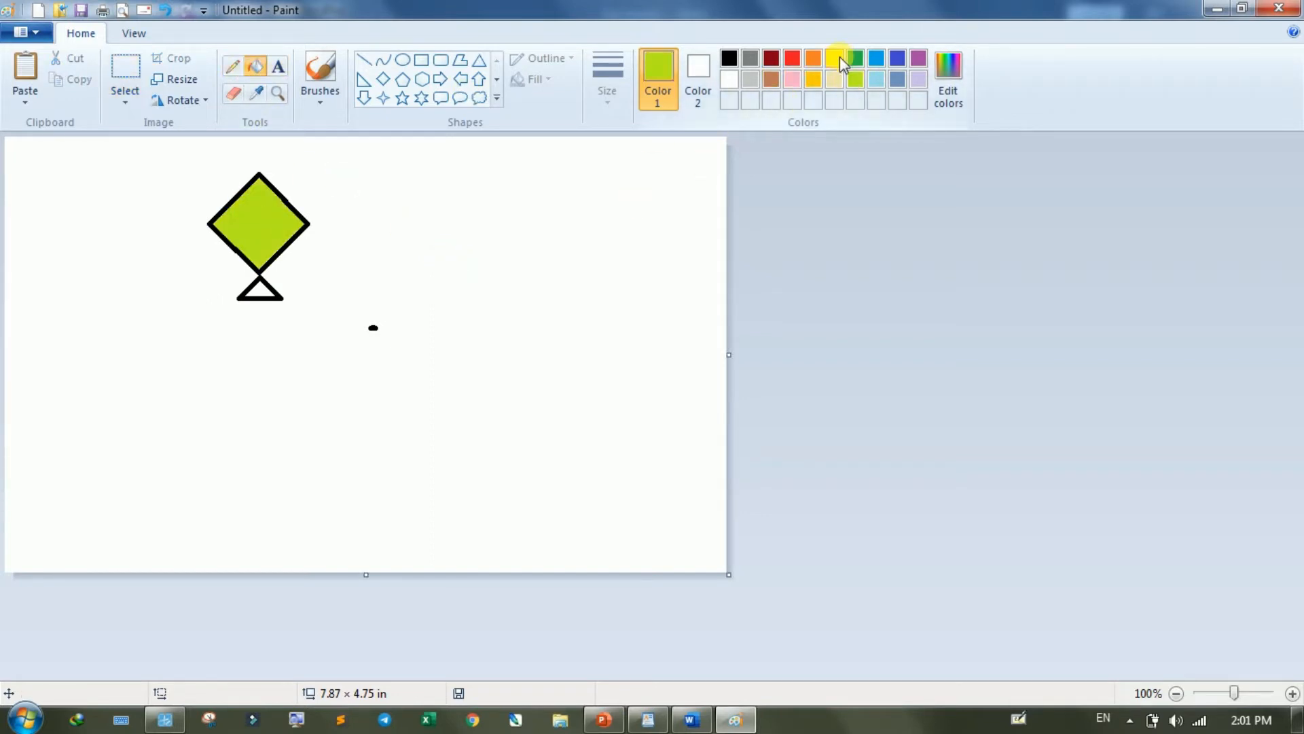
click(836, 59)
click(265, 294)
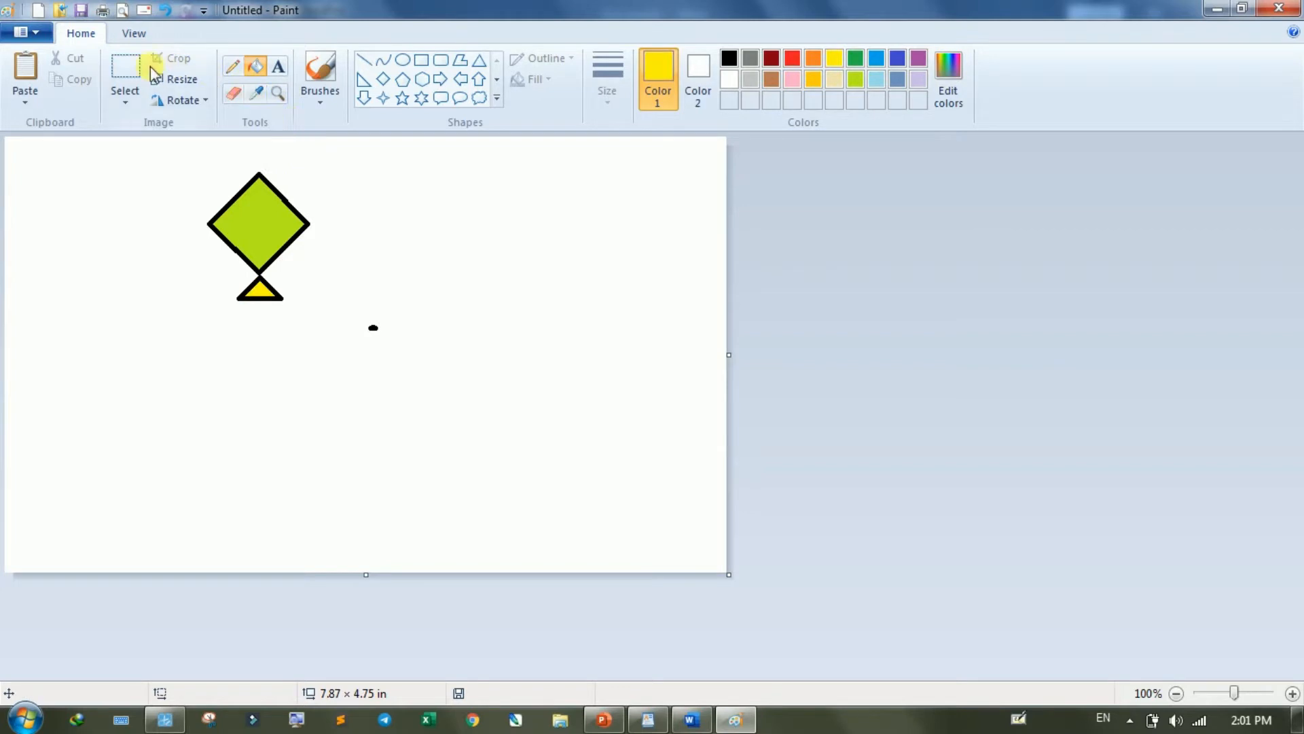
- Select the area around the diamond and triangle, leaving out the stray dot, and copy it
click(126, 68)
drag(192, 160, 332, 318)
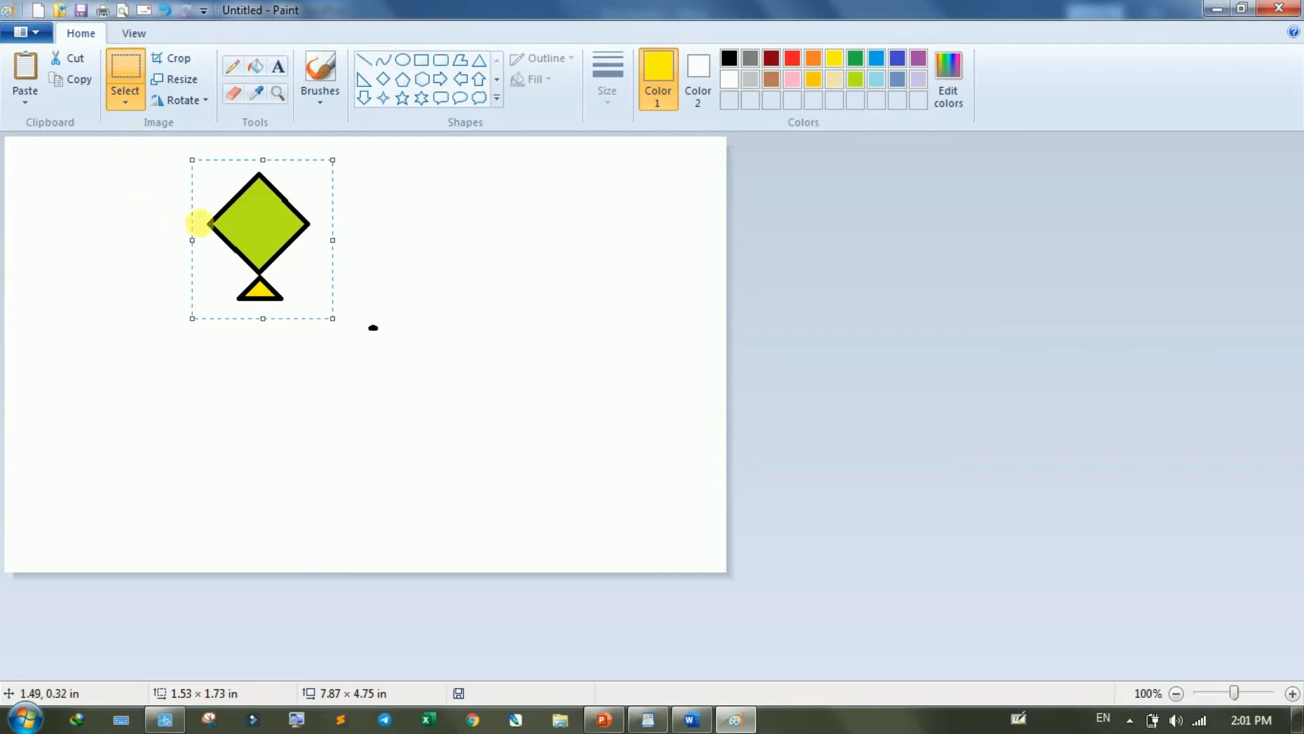
click(80, 80)
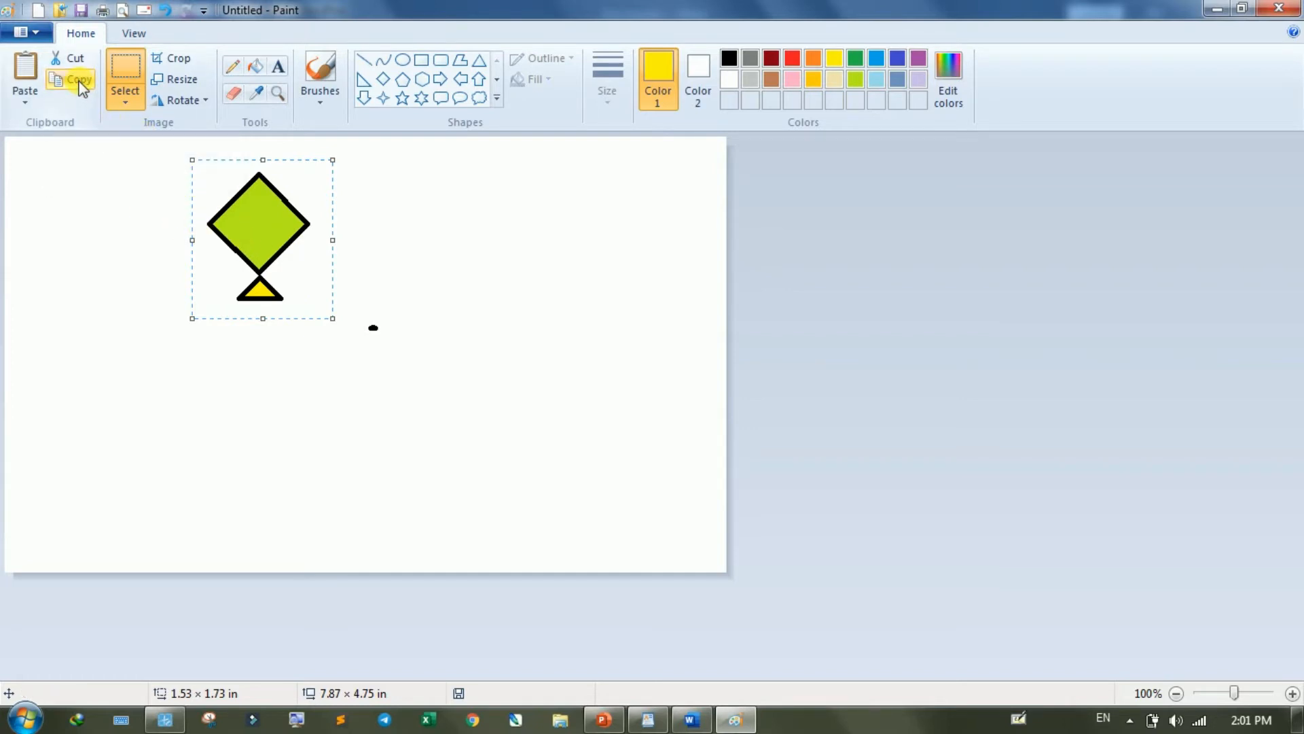
- Switch to WordPad and paste the copied drawing on a new line a few lines below the last paragraph
click(647, 719)
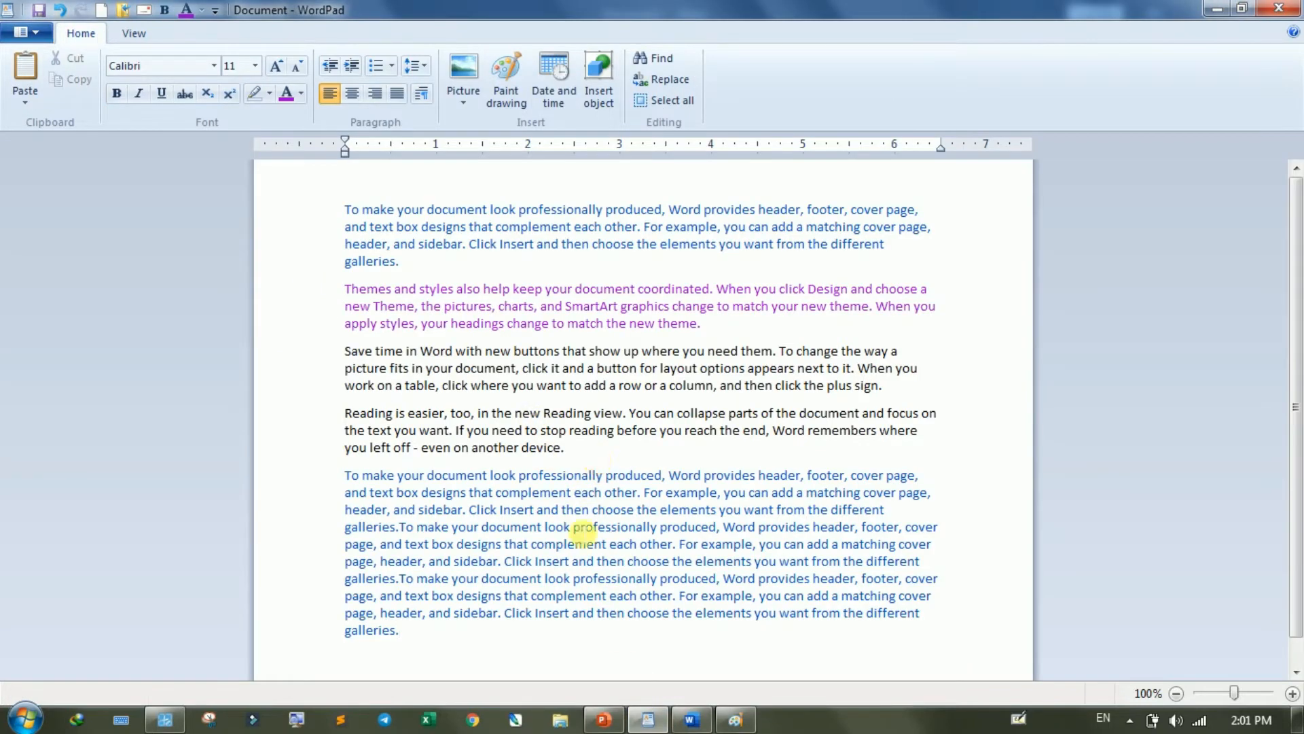
click(453, 635)
key(Return)
key(Return)
key(Return)
key(Return)
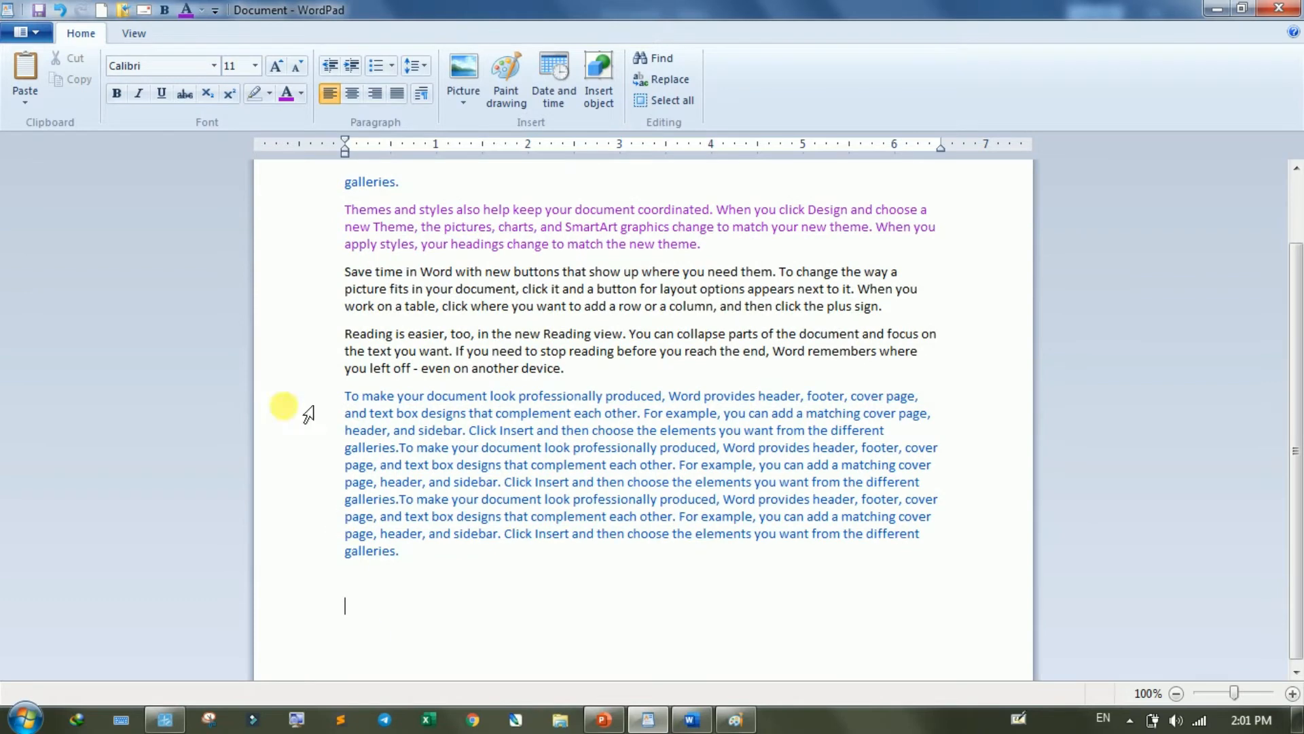
click(27, 71)
click(435, 595)
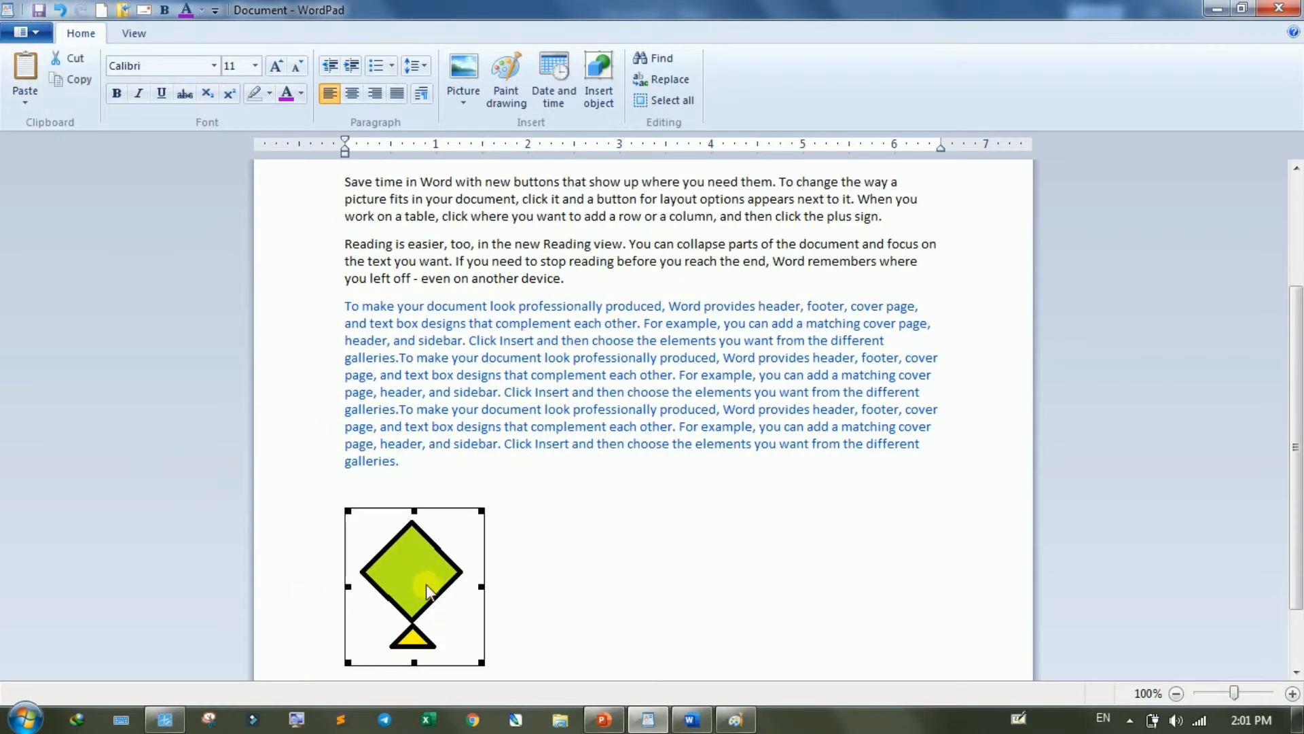
click(26, 103)
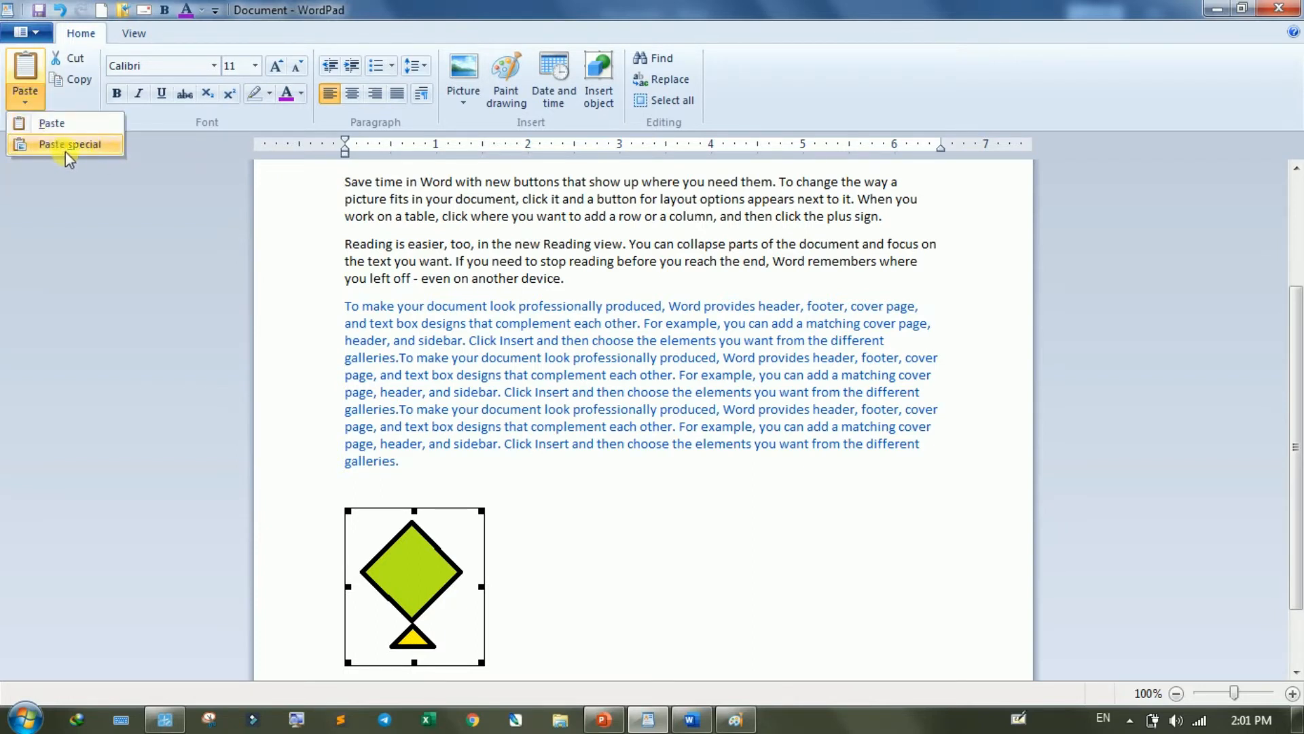
- Delete the pasted picture and all text after the purple "Themes and styles" paragraph
click(429, 572)
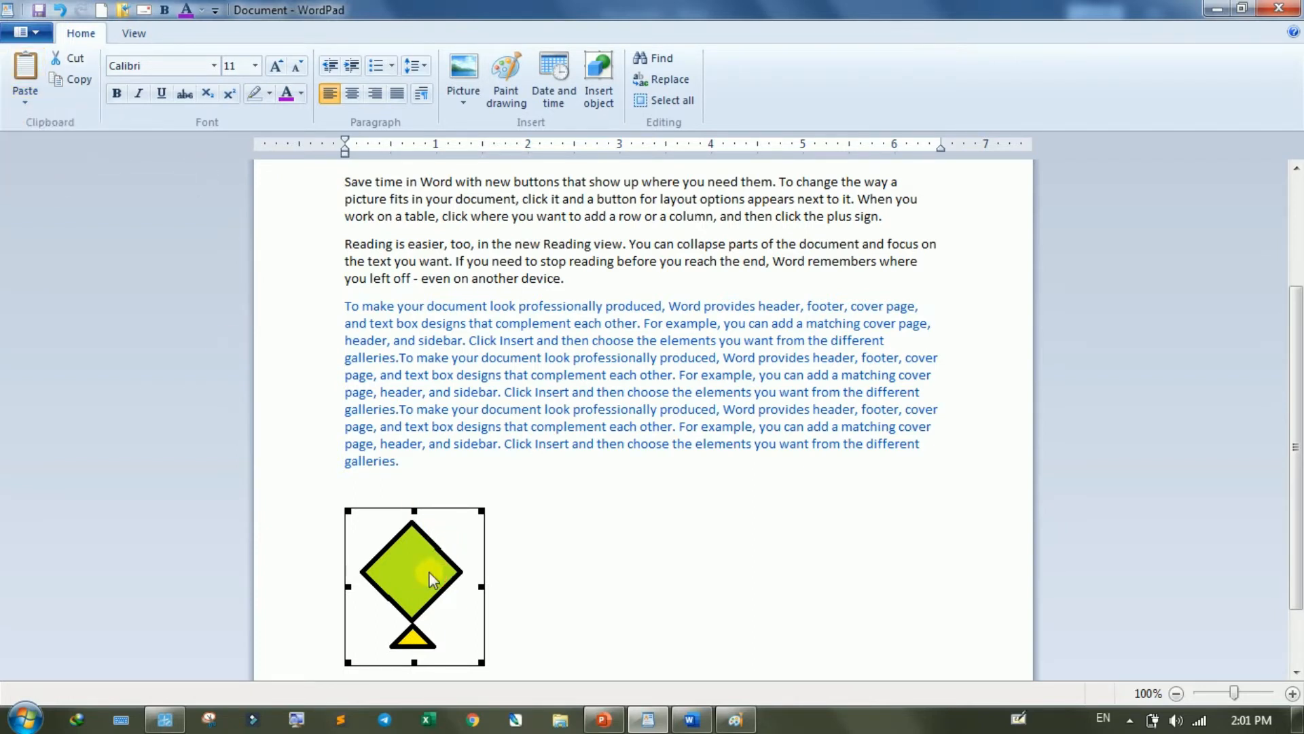
key(Delete)
scroll(568, 553, up, 3)
drag(460, 654, 311, 352)
key(Delete)
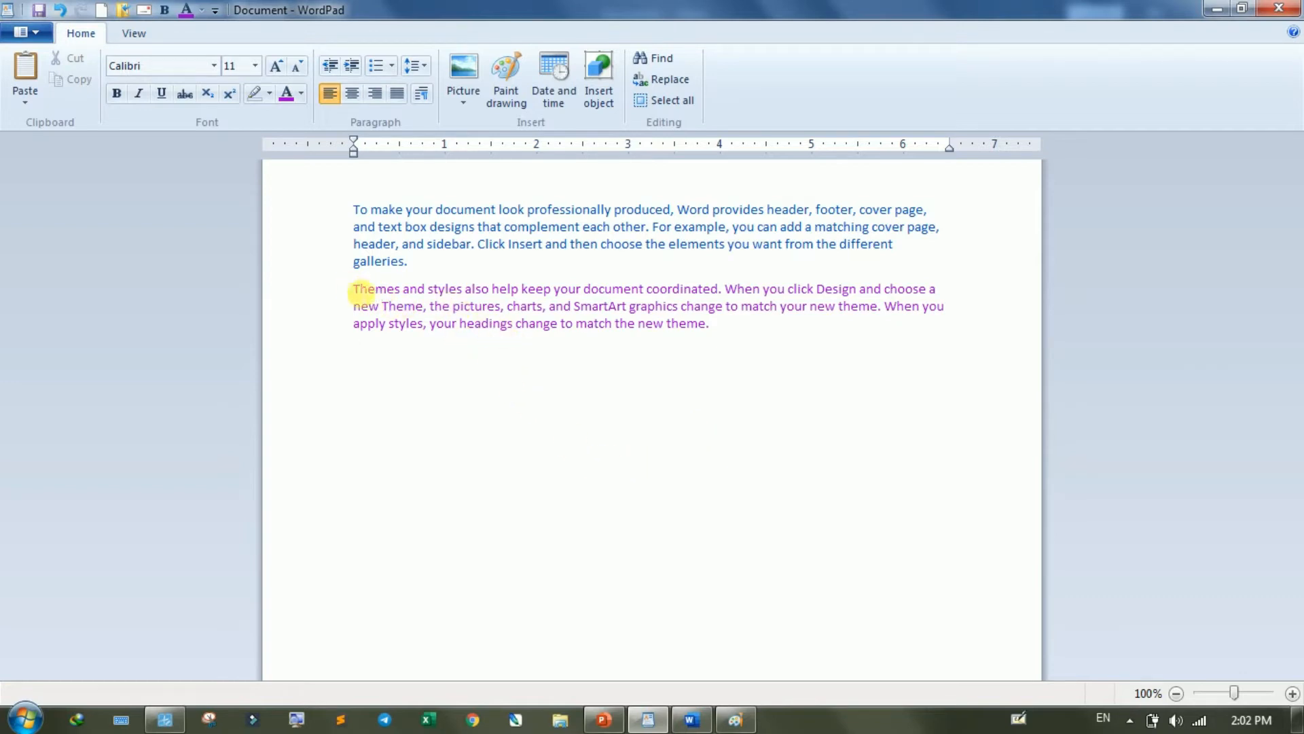
- Make "Themes and styles also help keep your document coordinated" bold and increase its font size to 20
drag(354, 290, 709, 294)
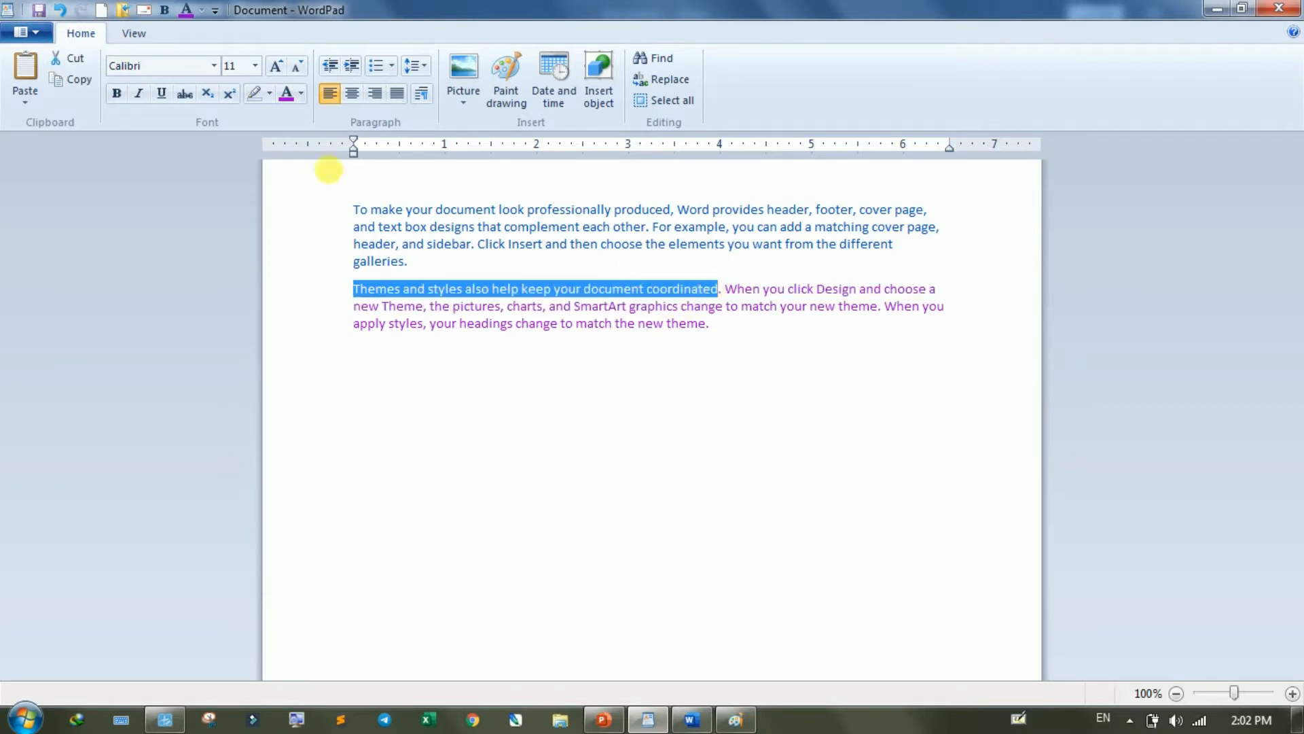
click(121, 94)
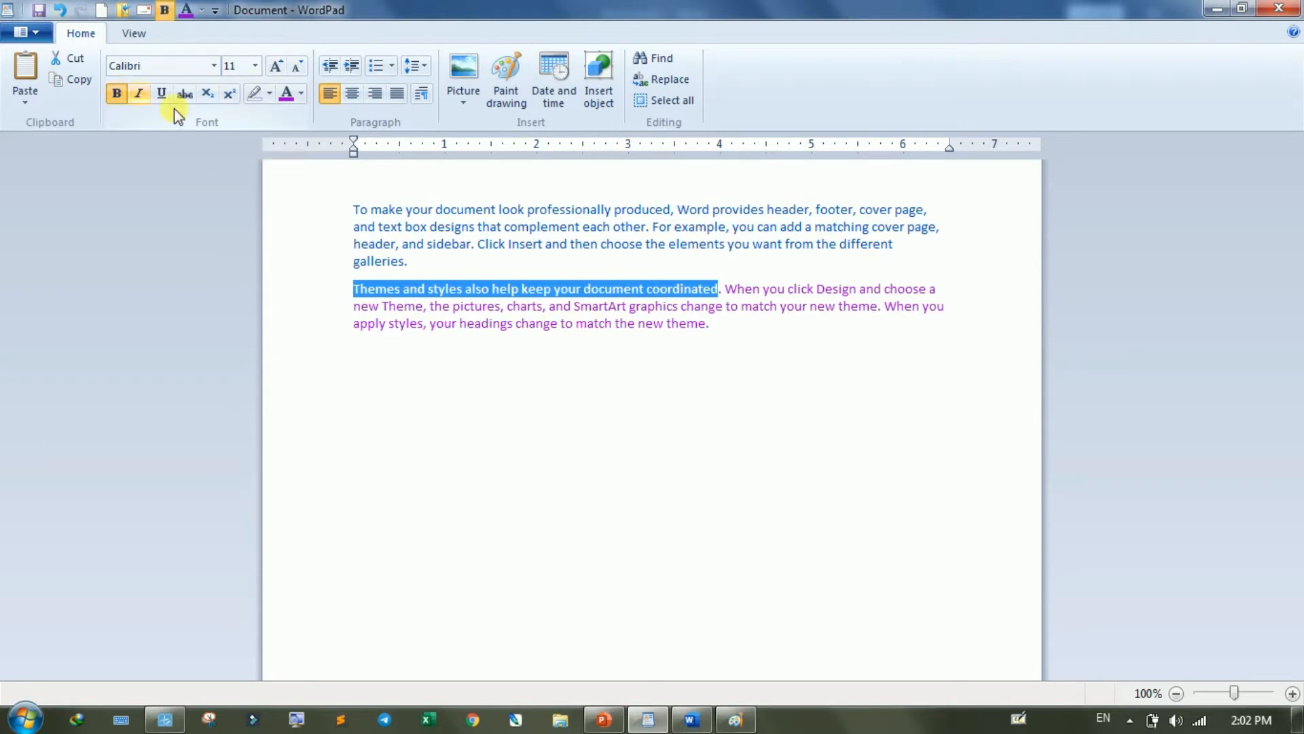
click(279, 66)
click(280, 66)
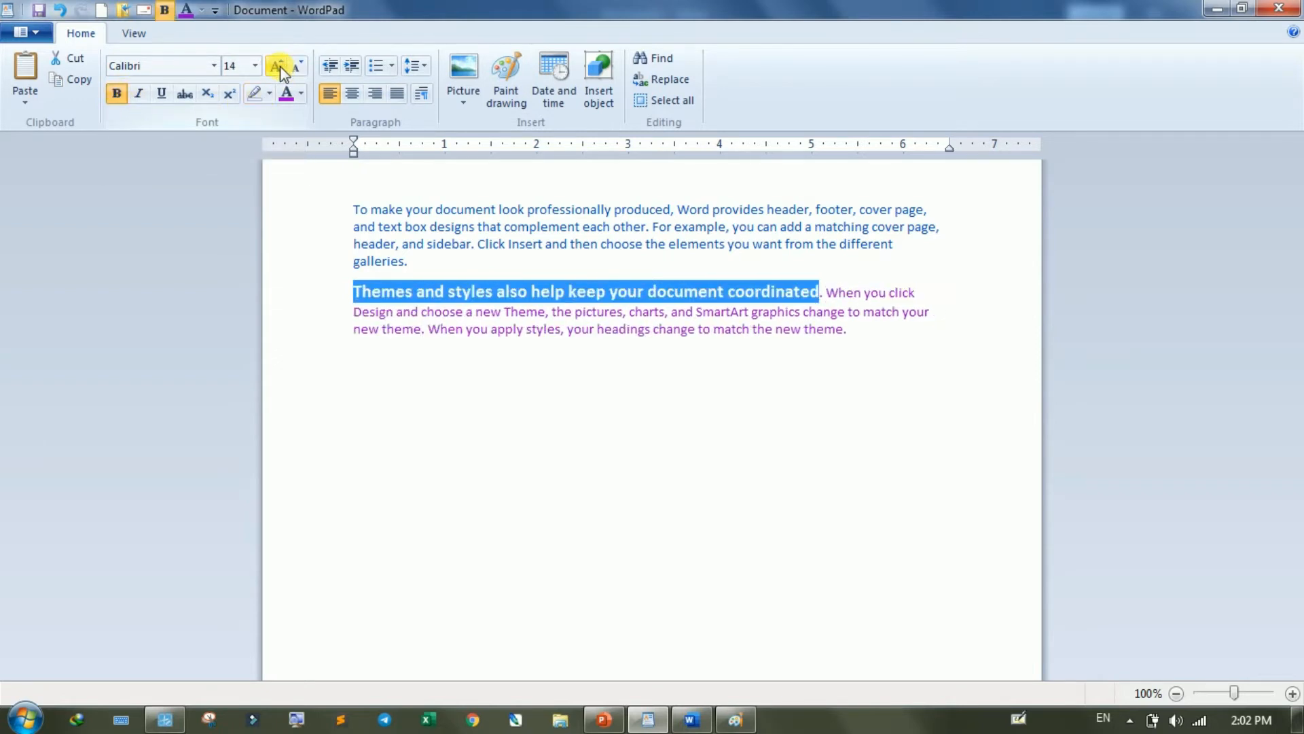
click(280, 66)
click(280, 66)
click(279, 66)
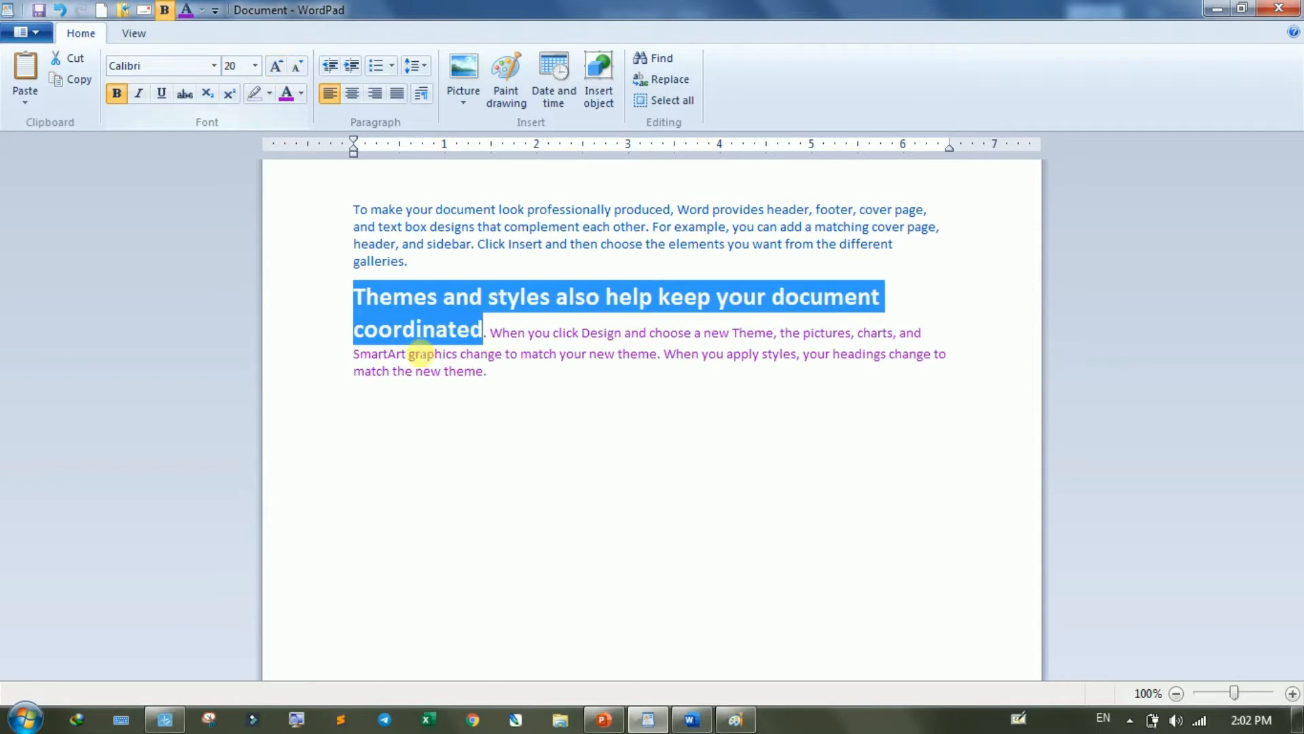
click(475, 422)
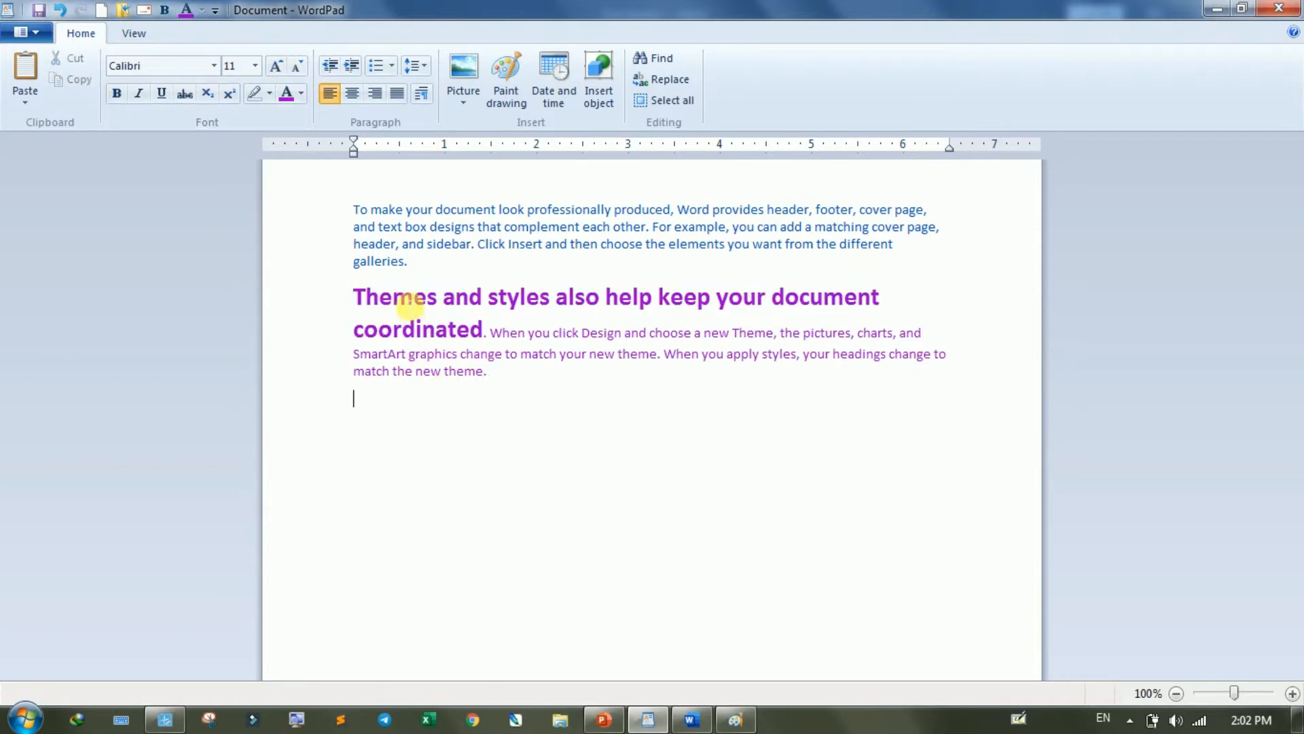
- Copy the bold word "Themes" and paste it on a new line below the purple paragraph
double_click(403, 299)
key(ctrl+c)
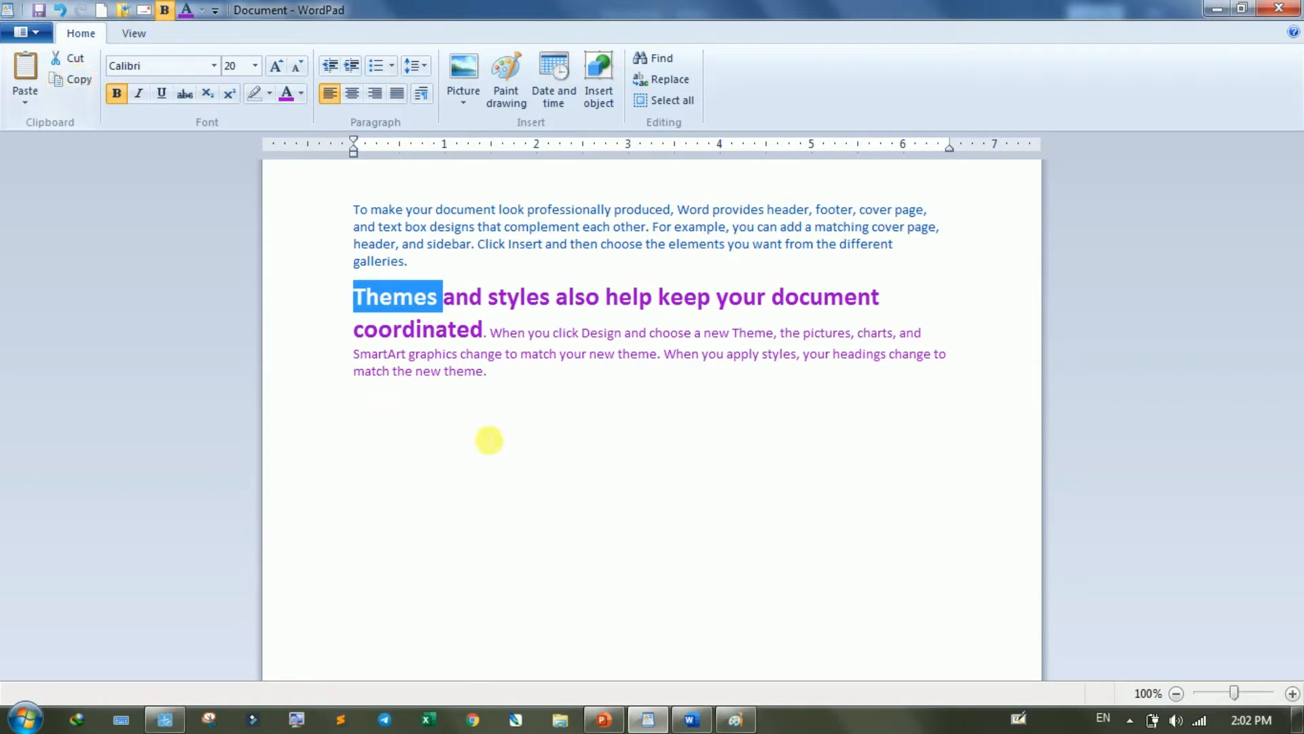
click(534, 434)
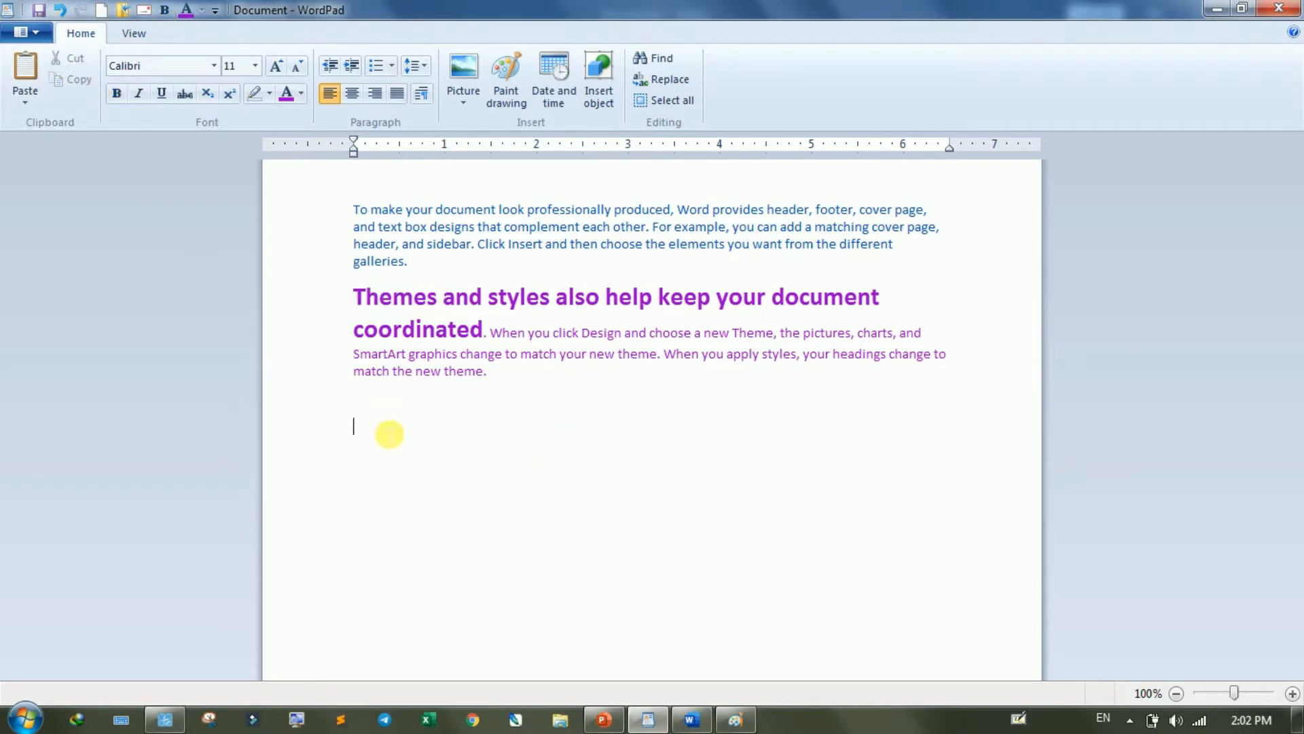
click(34, 106)
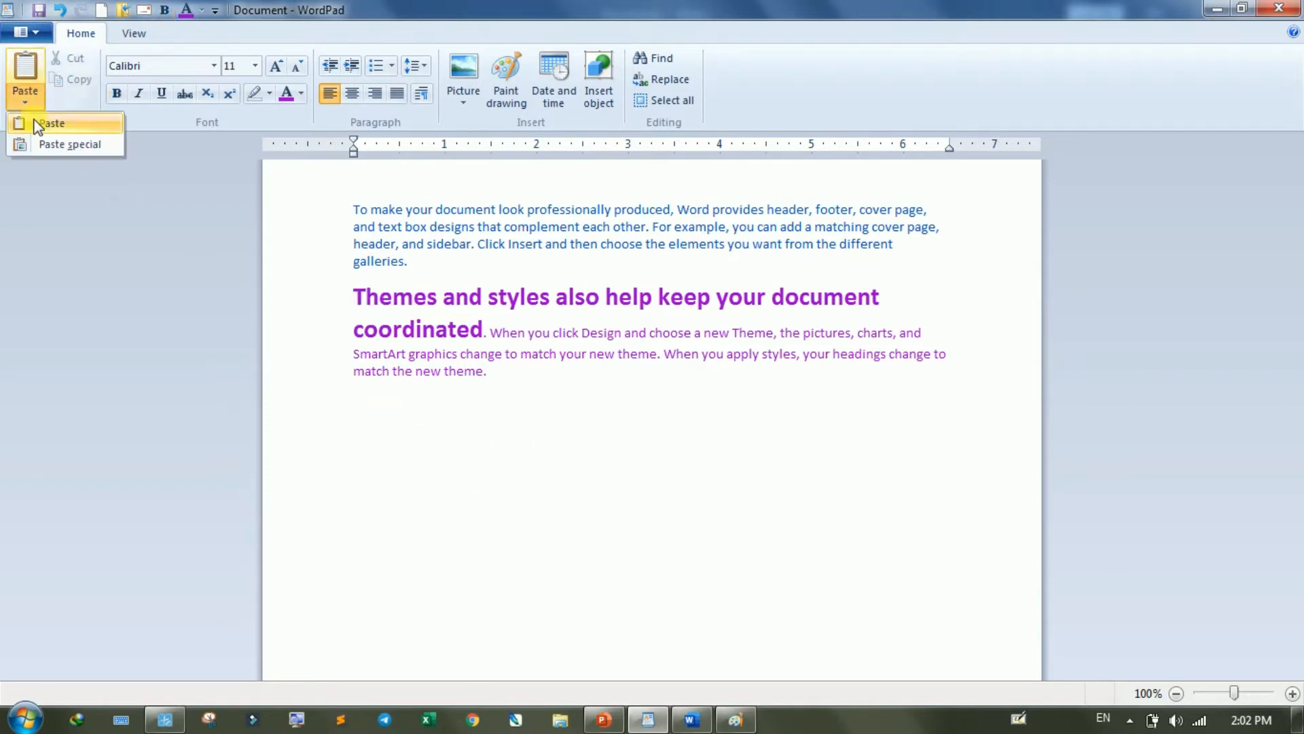
click(46, 122)
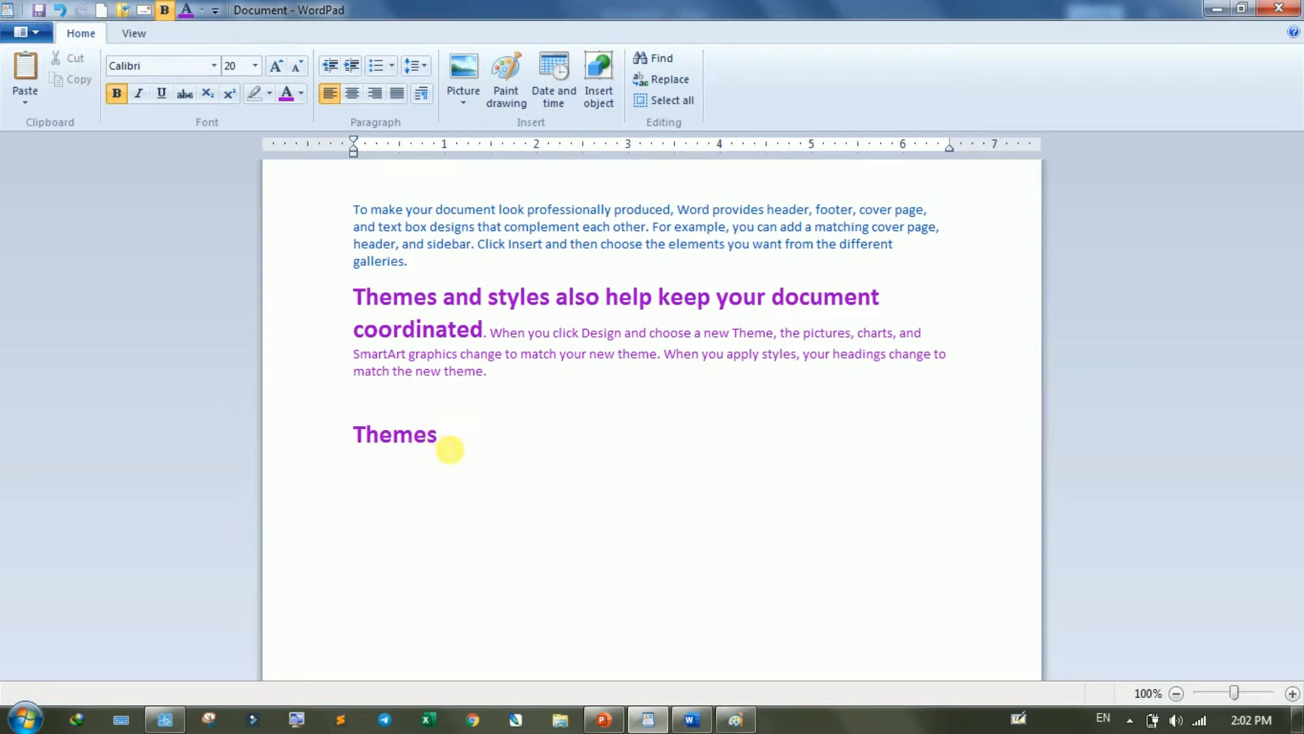
- Paste the copied word after the last "Themes" with Paste Special as a Wordpad Document displayed as an icon
click(23, 99)
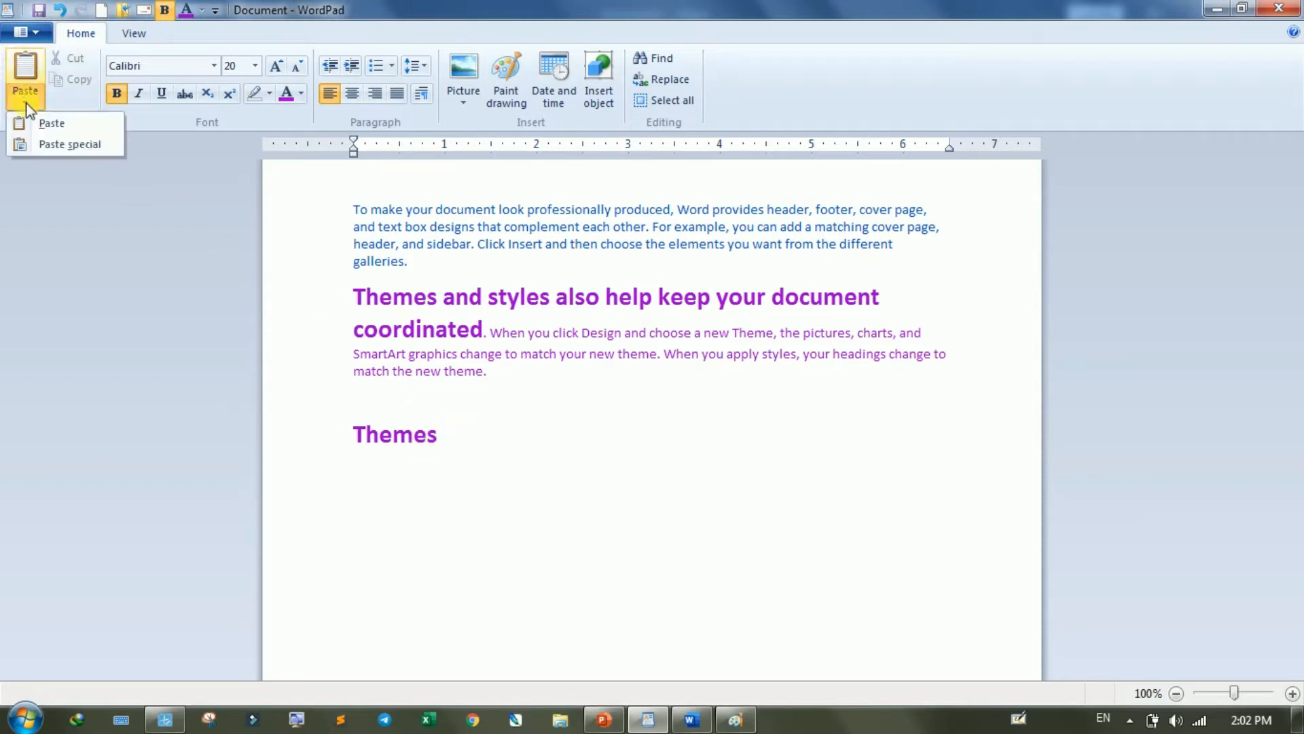
click(63, 142)
drag(523, 233, 749, 173)
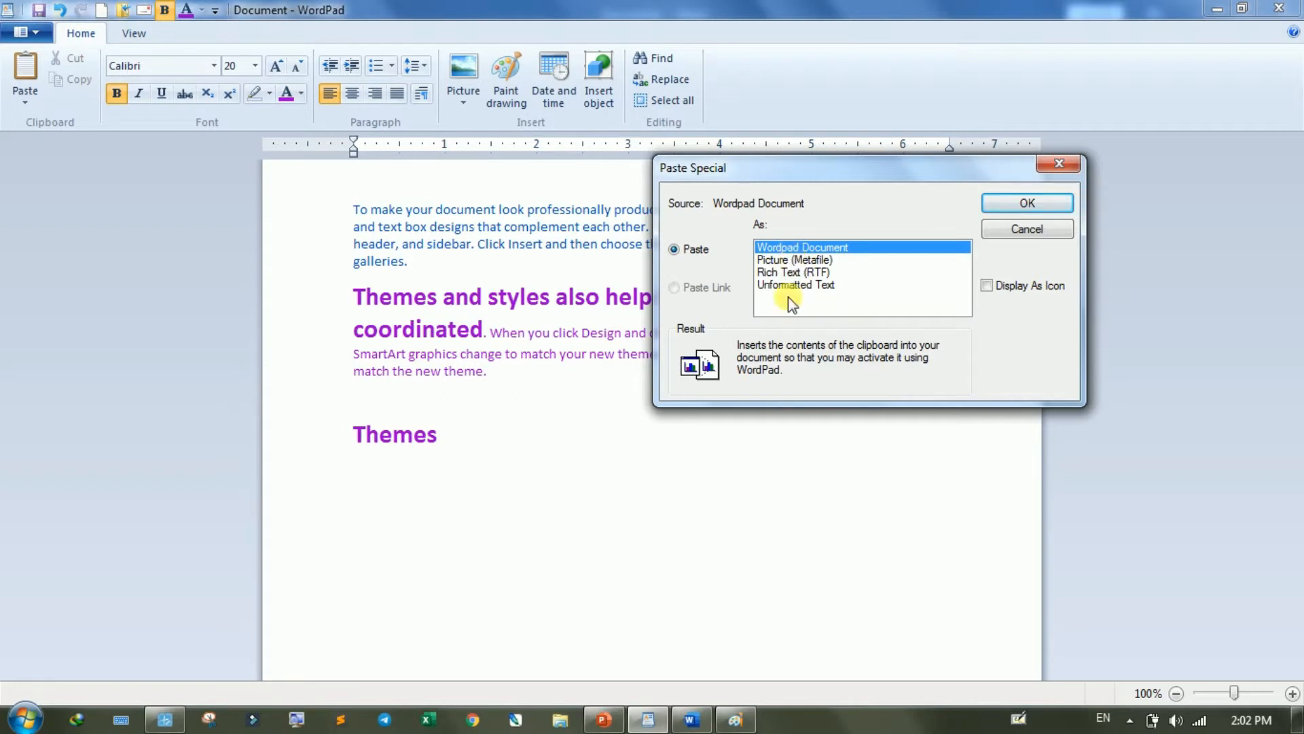
drag(857, 170, 796, 153)
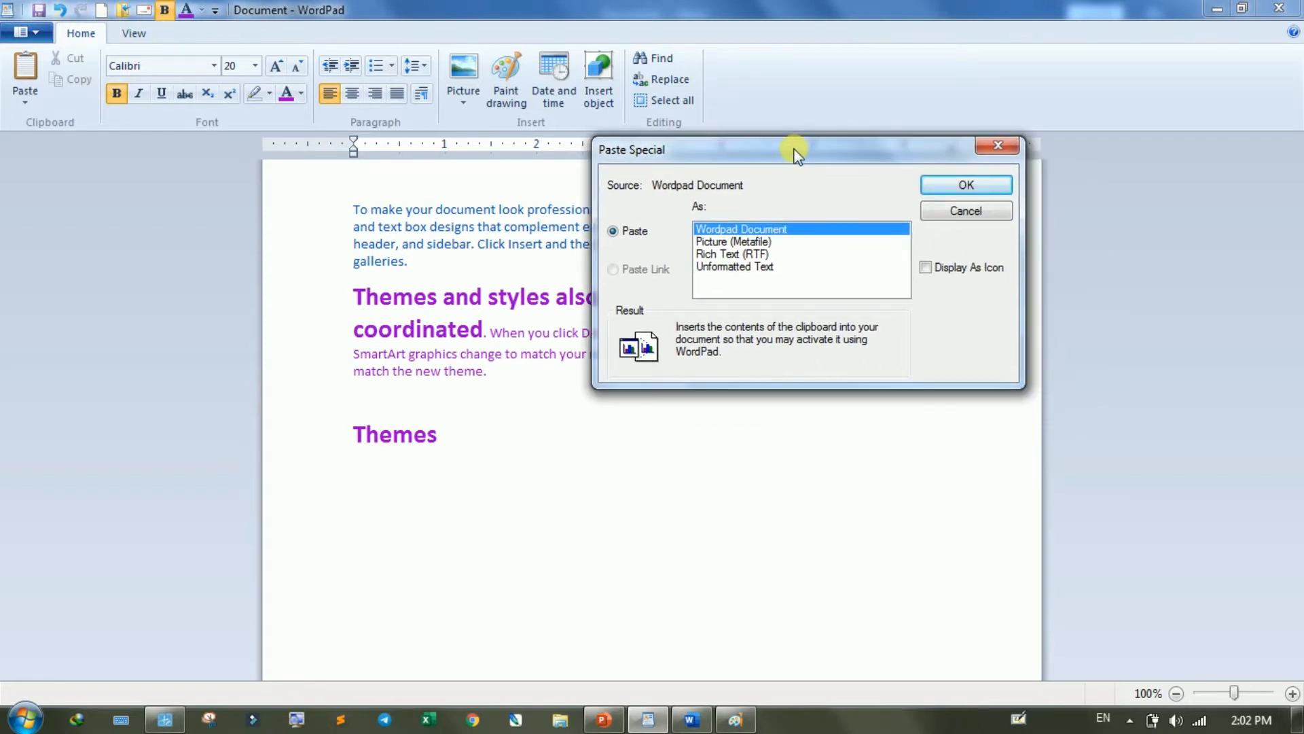
click(926, 268)
click(993, 187)
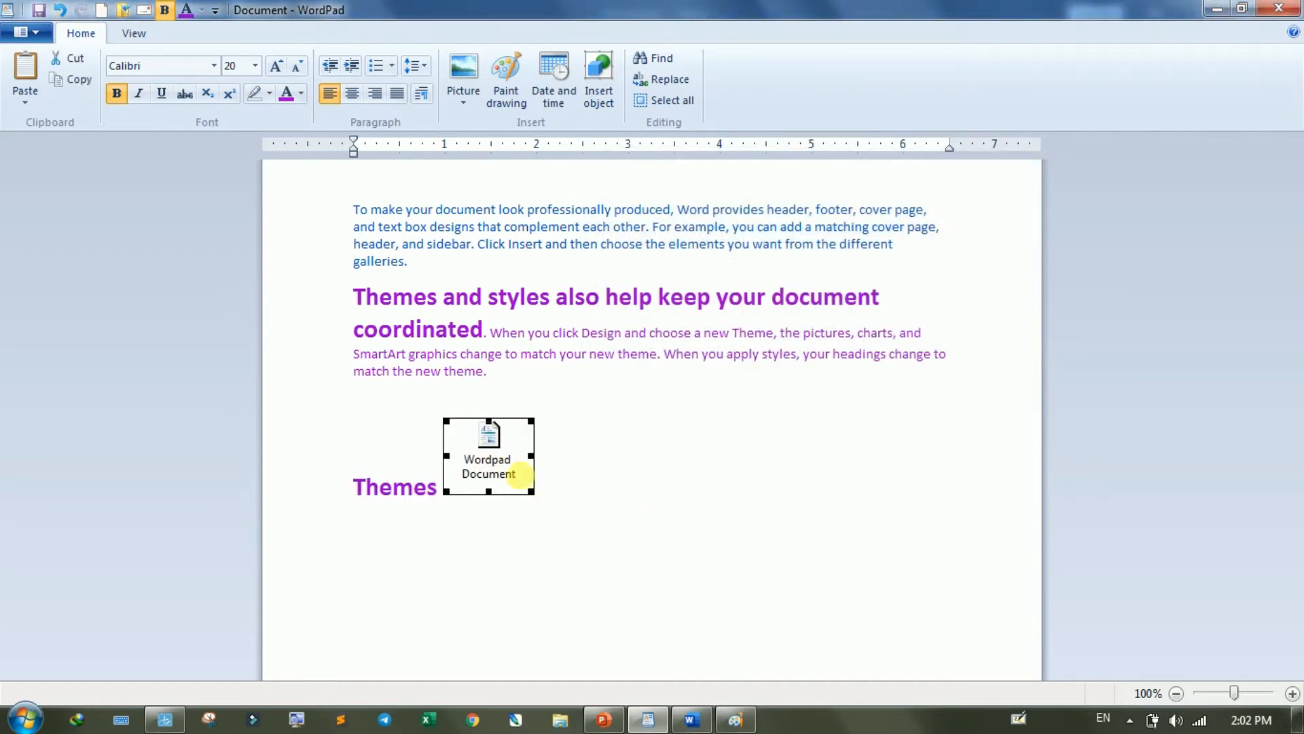
- Open the embedded Wordpad Document icon to view its contents, and close its window
double_click(489, 439)
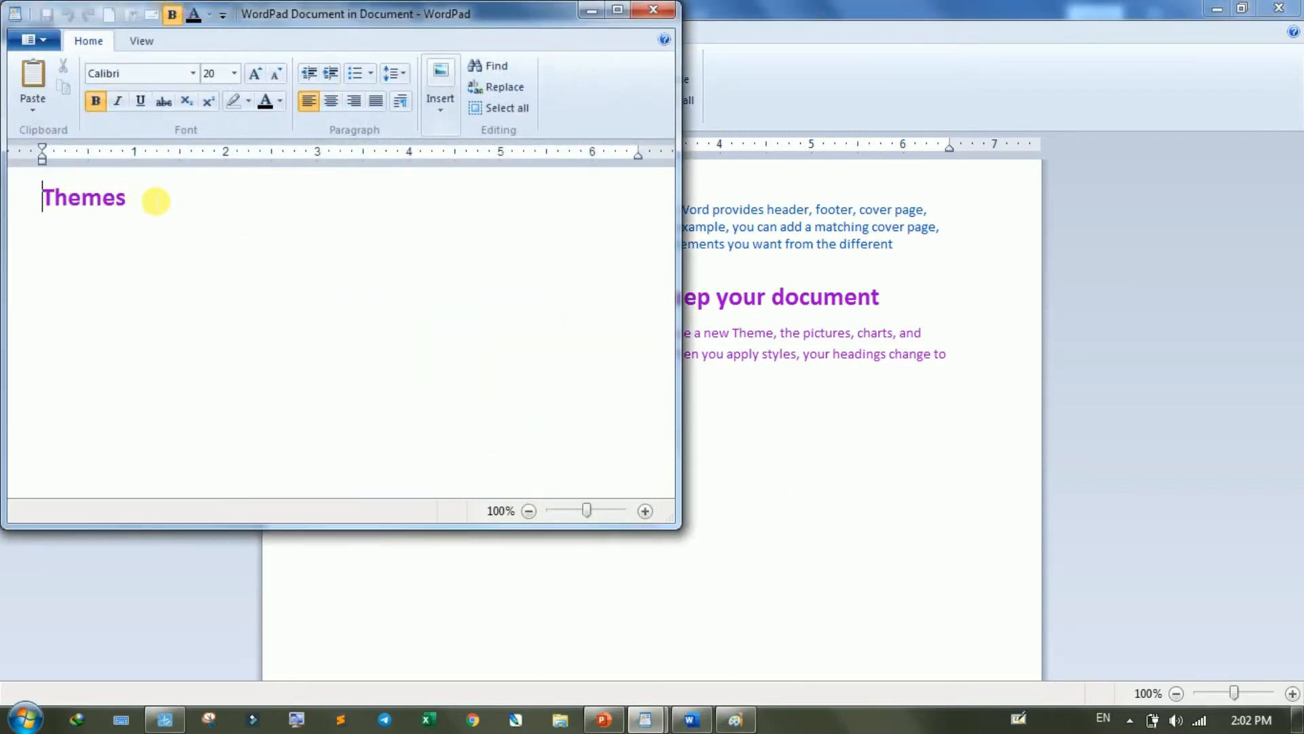
click(650, 12)
click(561, 470)
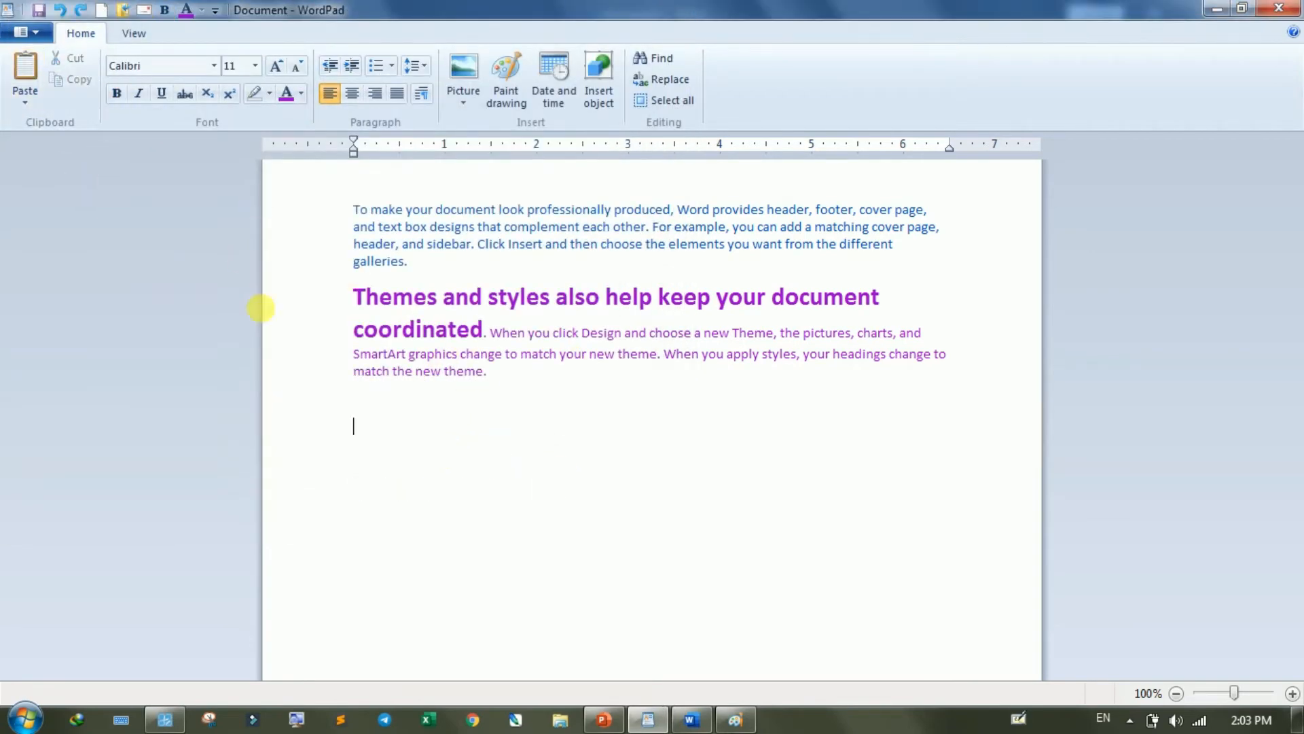
- Paste the copied word "Themes" as Unformatted Text on the empty line below the purple paragraph
click(25, 101)
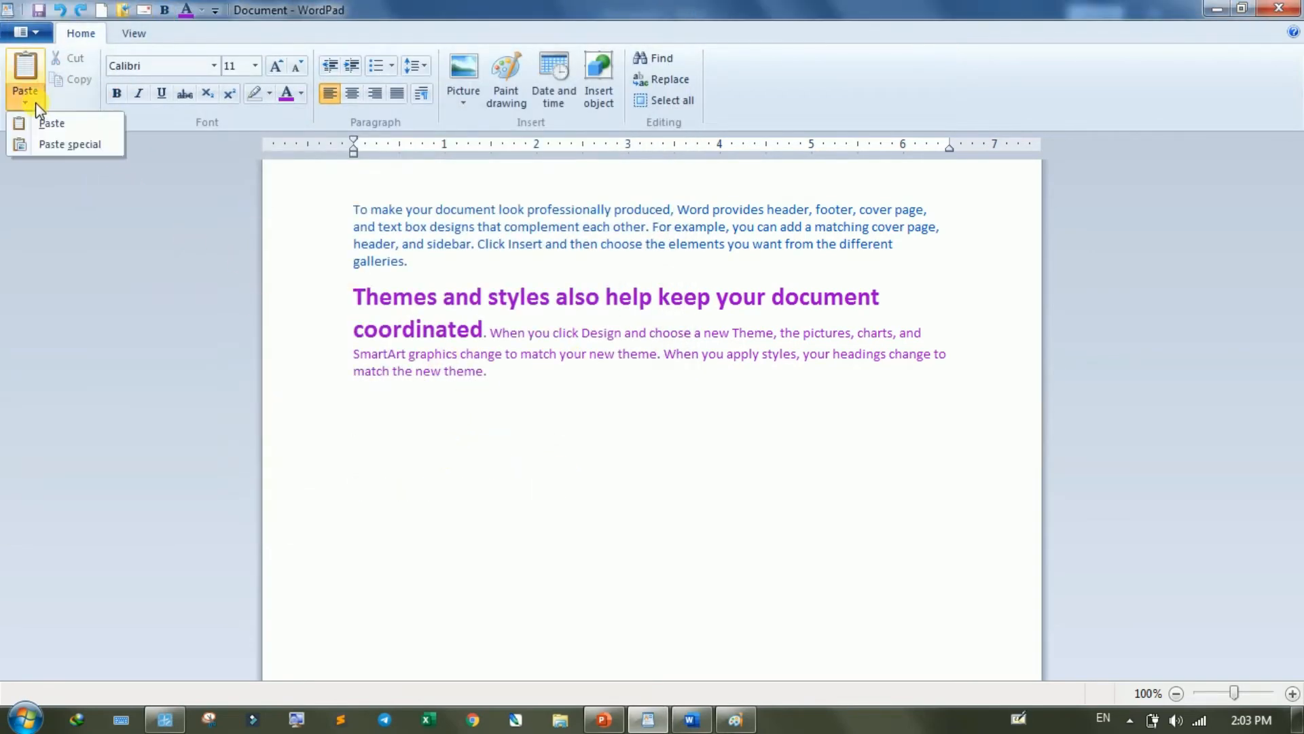
click(75, 147)
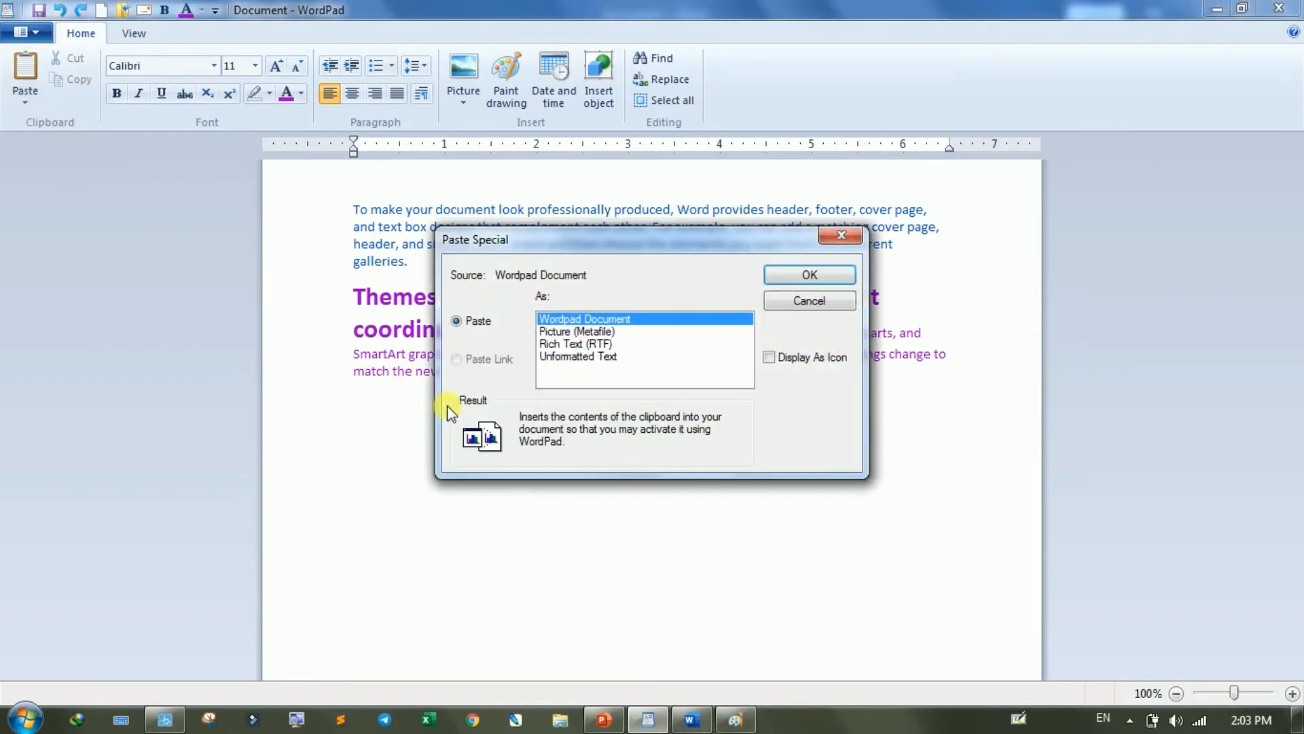
click(580, 358)
drag(687, 239, 802, 144)
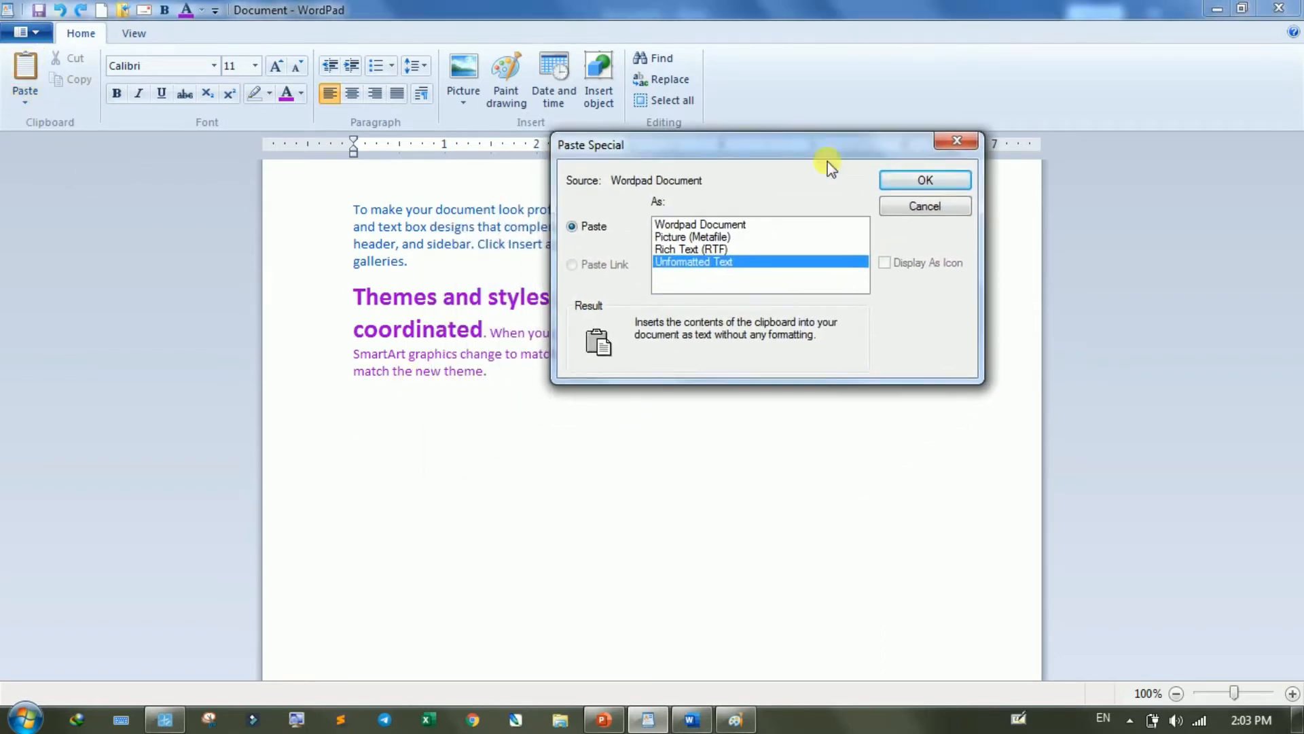
click(915, 182)
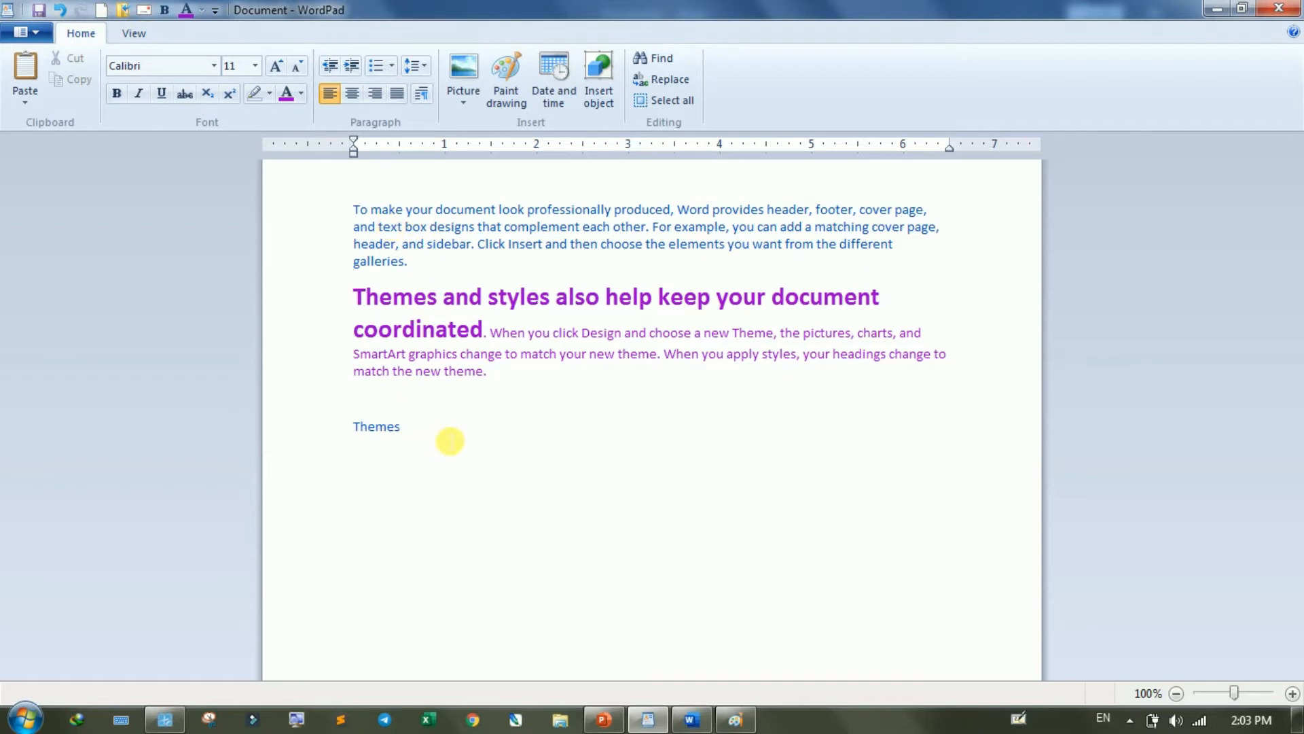
- Review the Paste Special format options and close the dialog without pasting
click(22, 102)
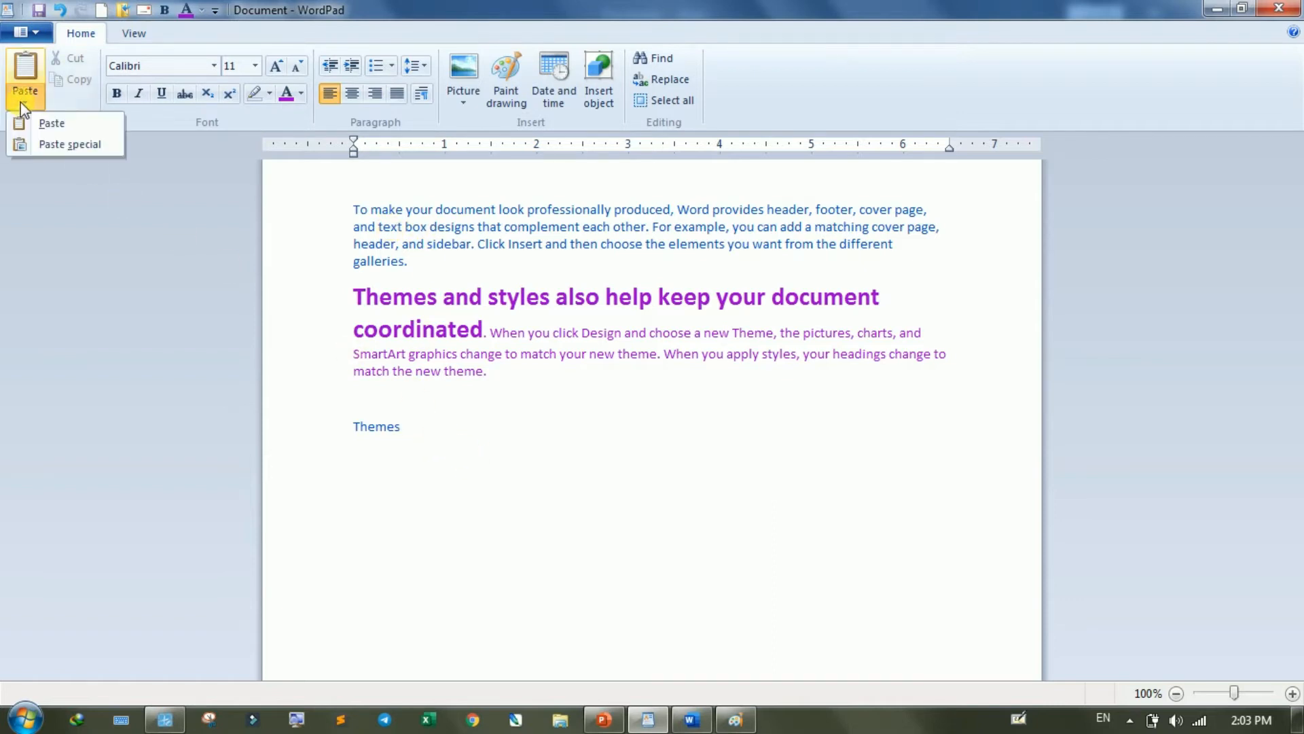
click(23, 104)
click(23, 103)
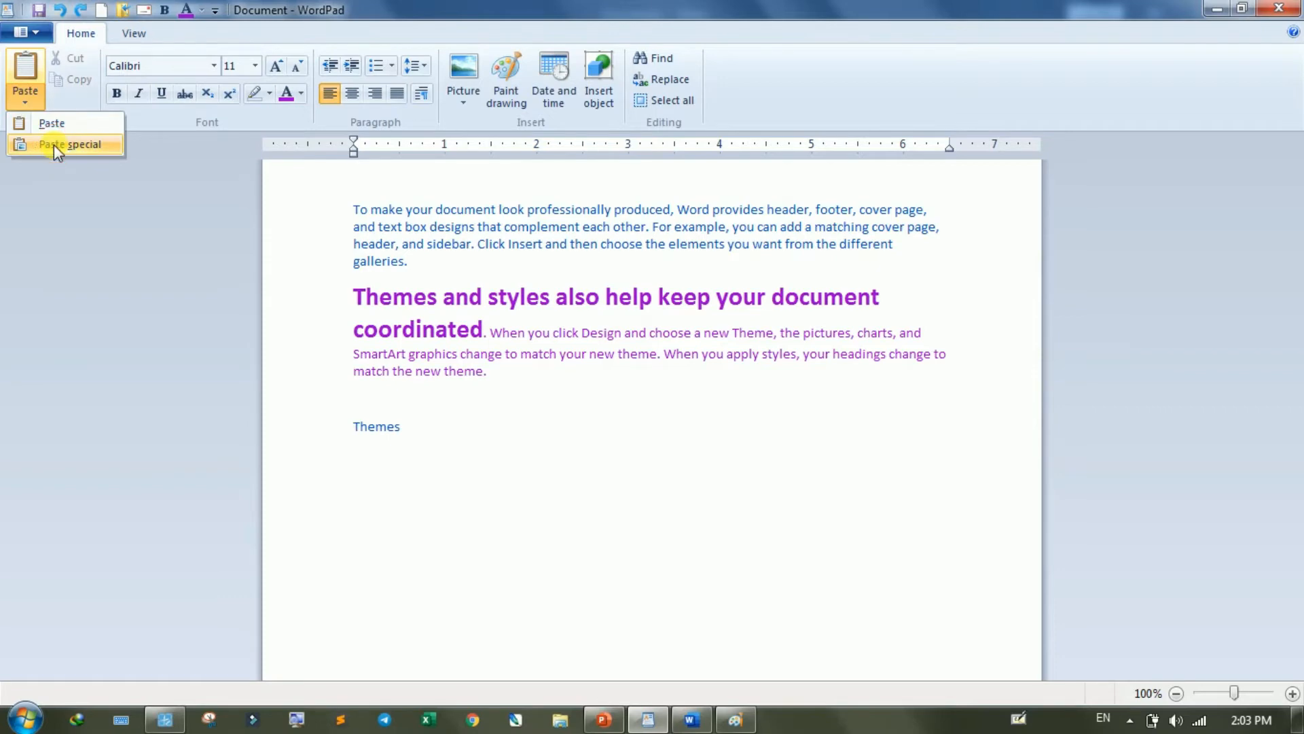
click(54, 144)
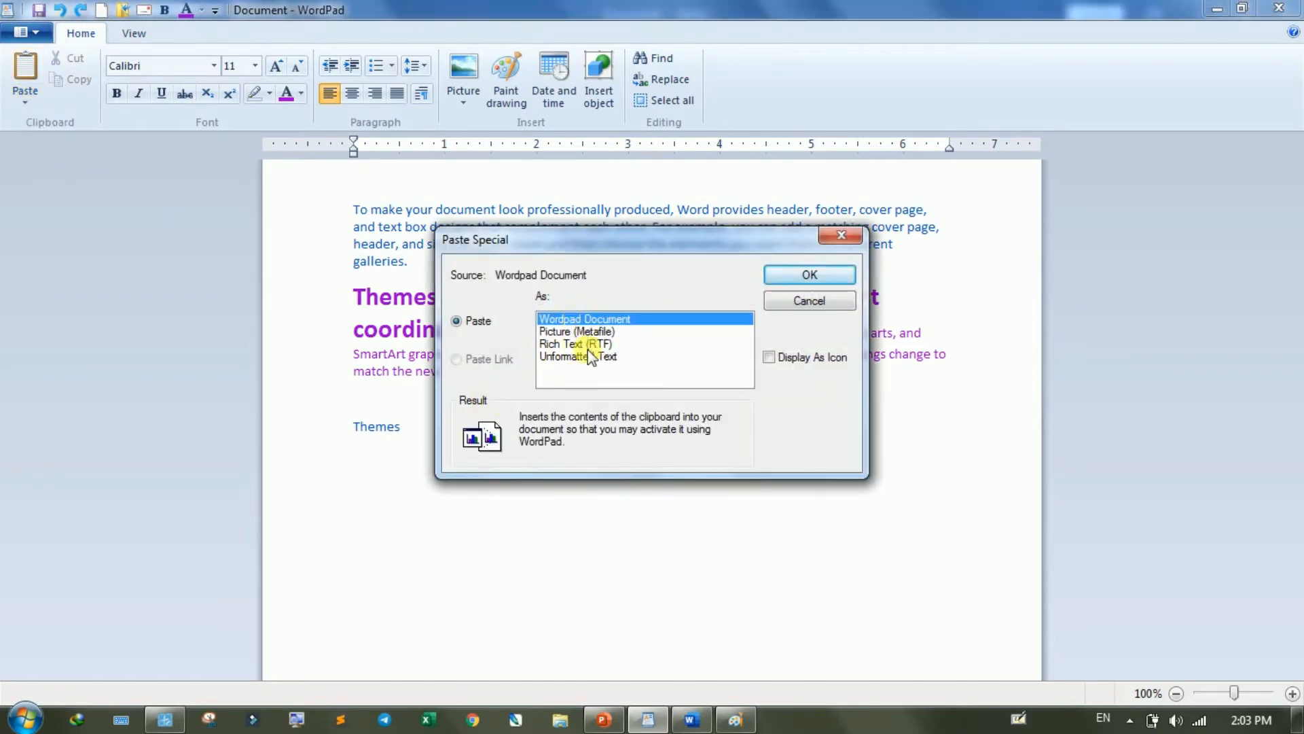
click(802, 303)
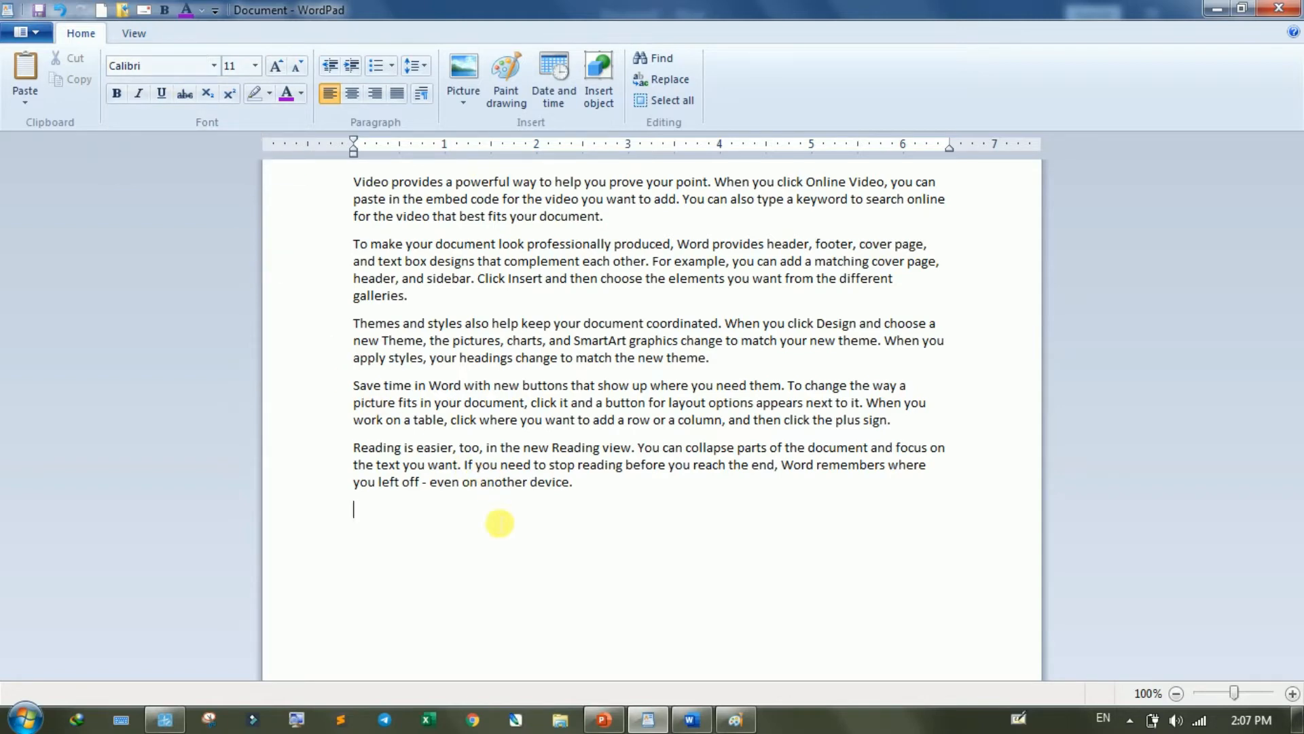
- Enter a line of filler letters below the last paragraph and look at the fonts available for it
text(f gdfgj dfjg kdfjg kdjfg jdfgdjgkdjg kdjg)
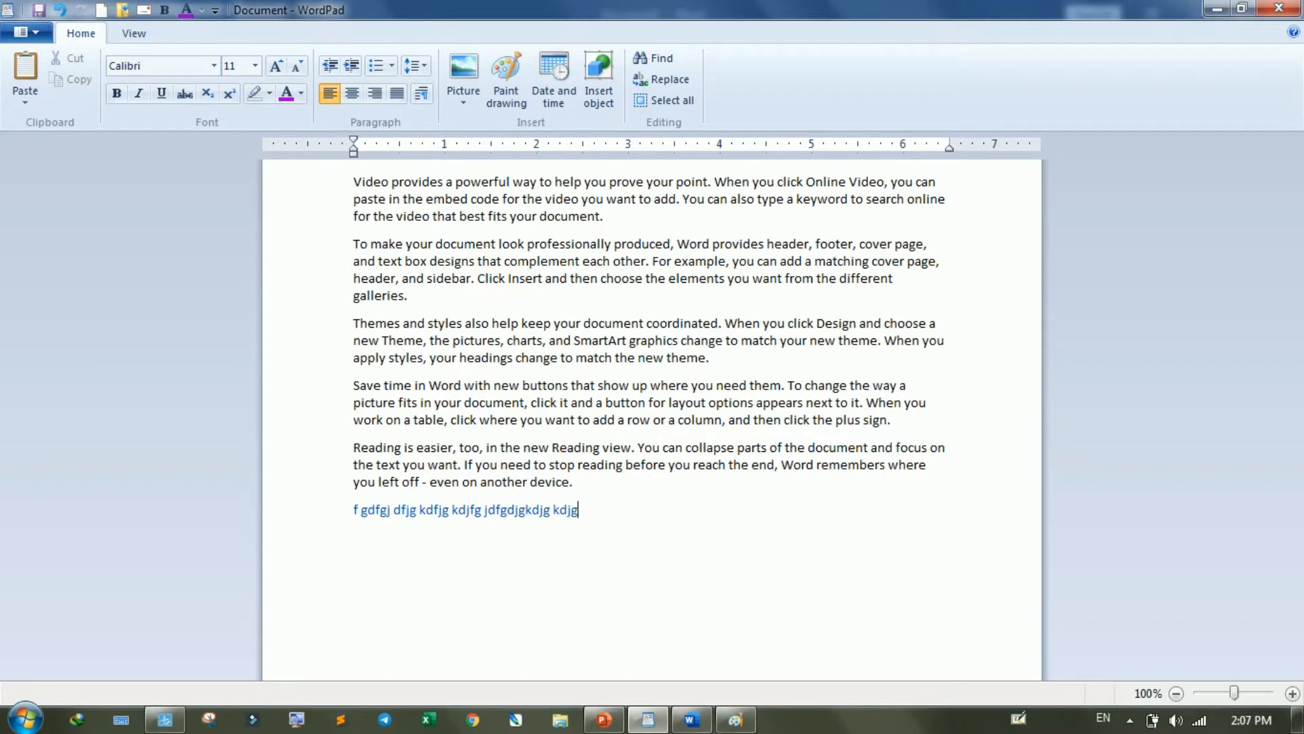
drag(608, 515, 338, 519)
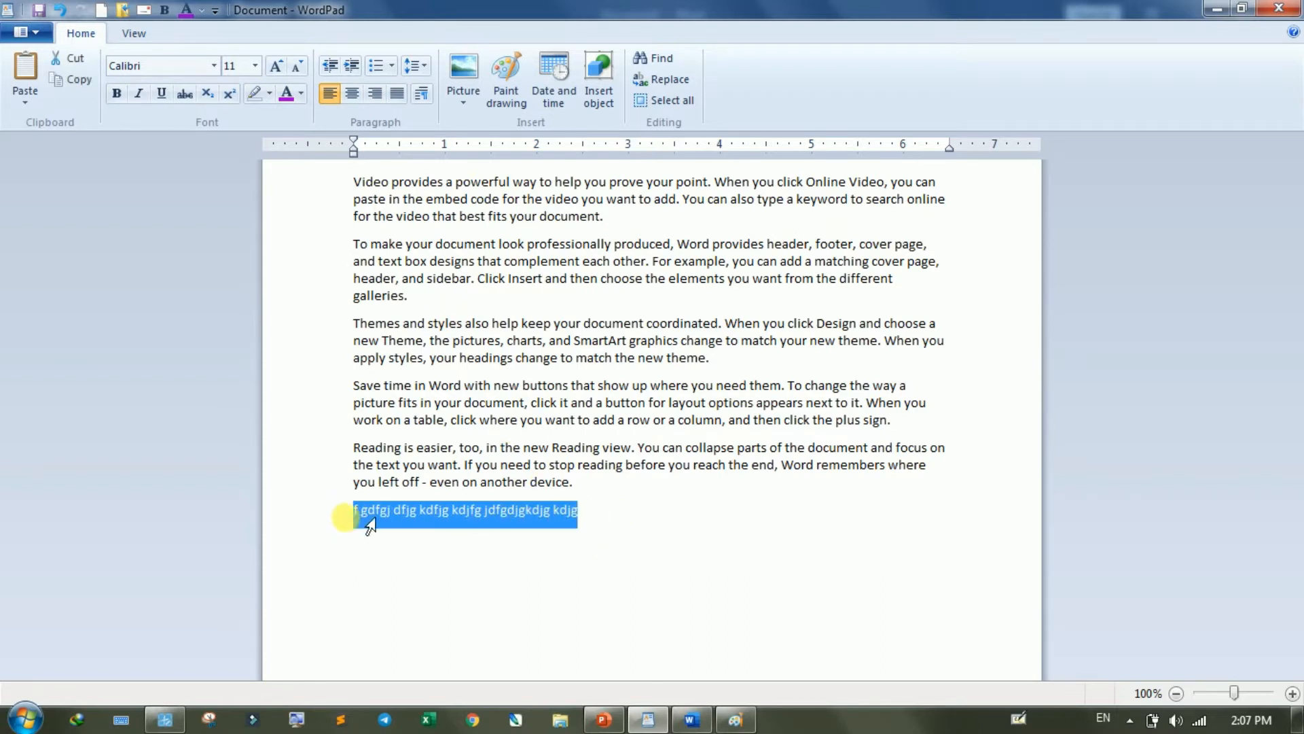
click(215, 68)
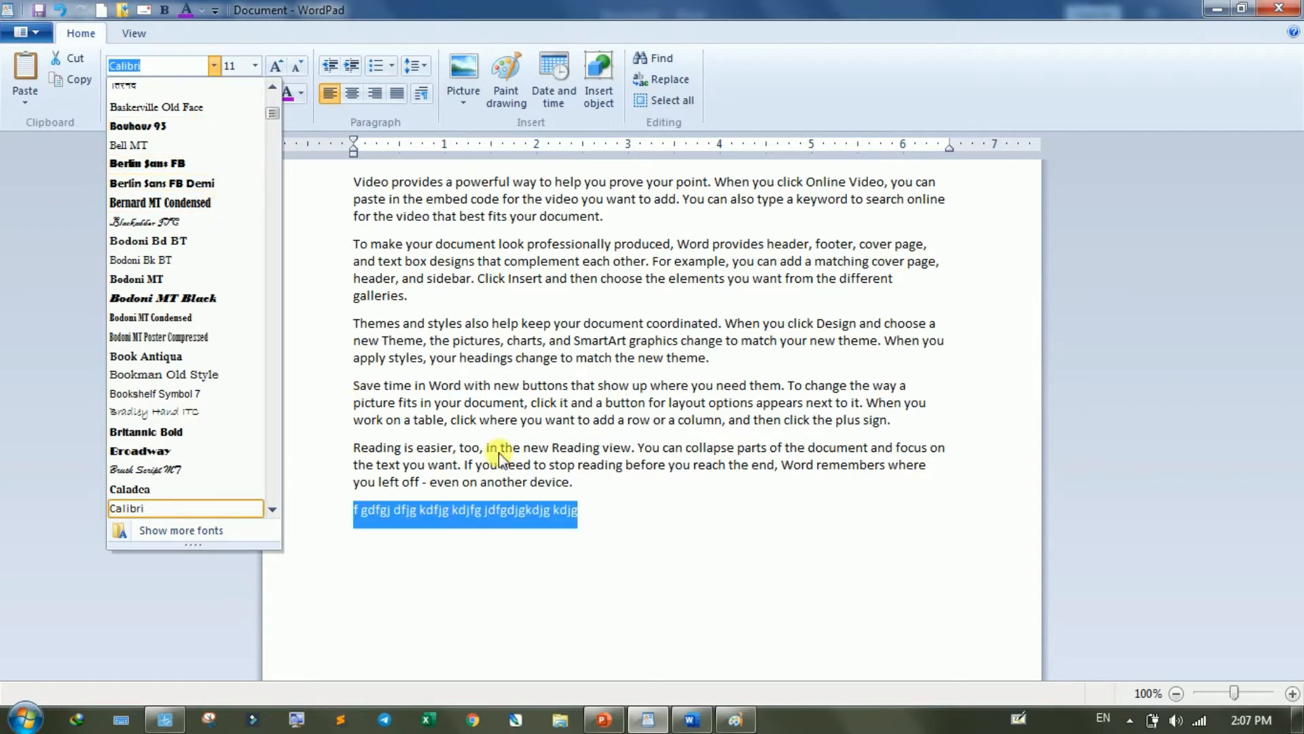
click(597, 515)
- Replace the filler line below the last paragraph with "ANTRIKSH TECH GURU"
drag(597, 516, 370, 512)
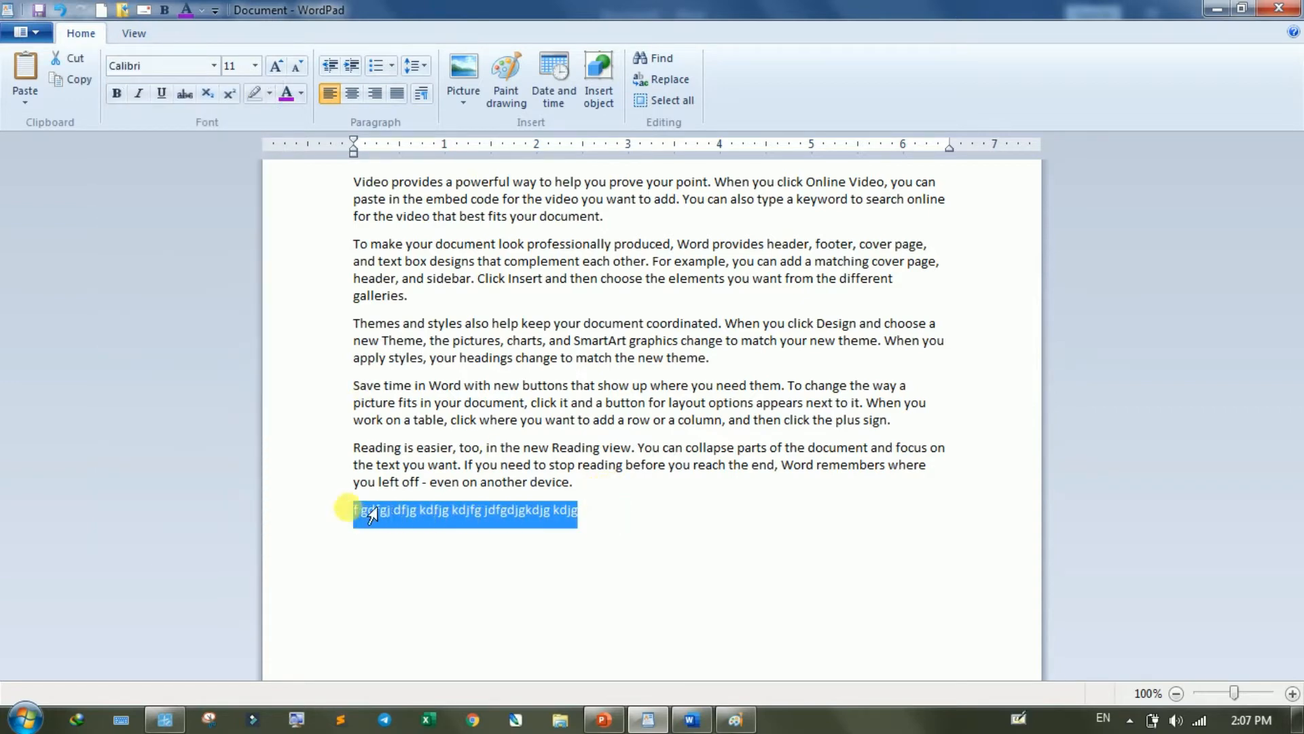
key(Caps_Lock)
text(AN)
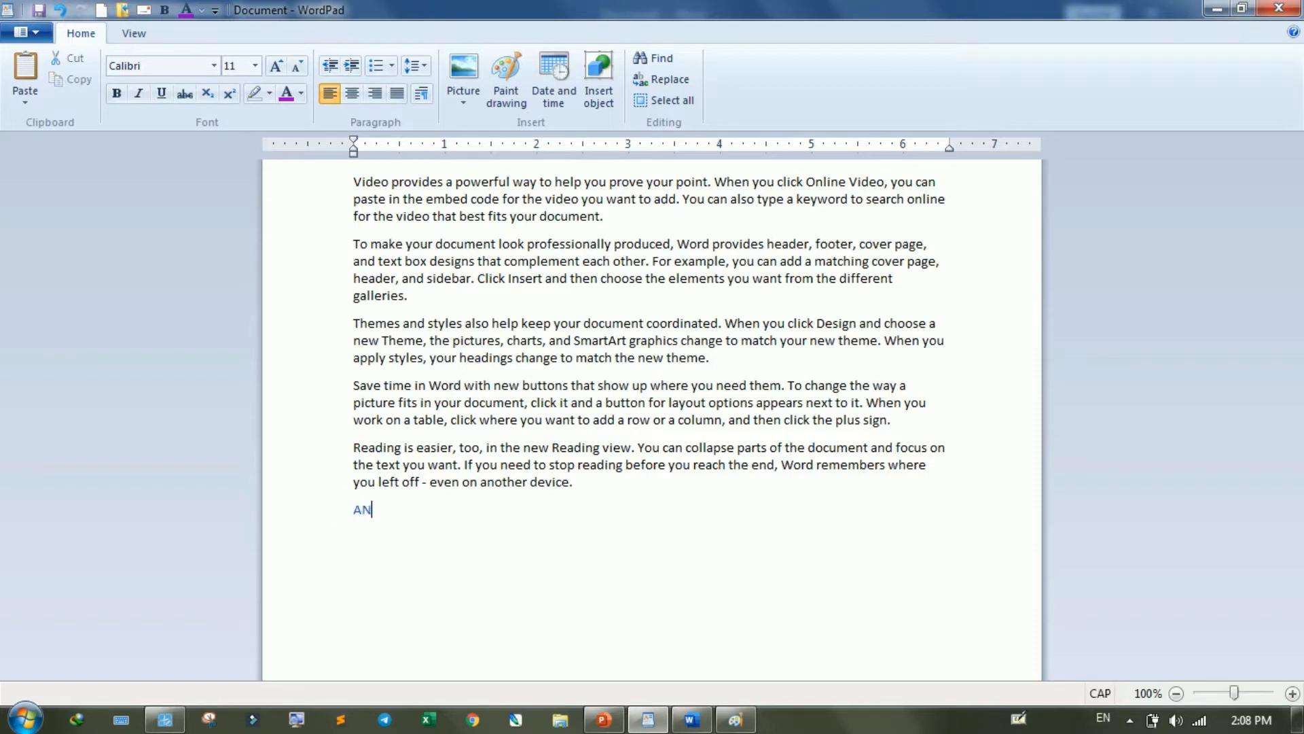
text(TRIKSH TECH GURU)
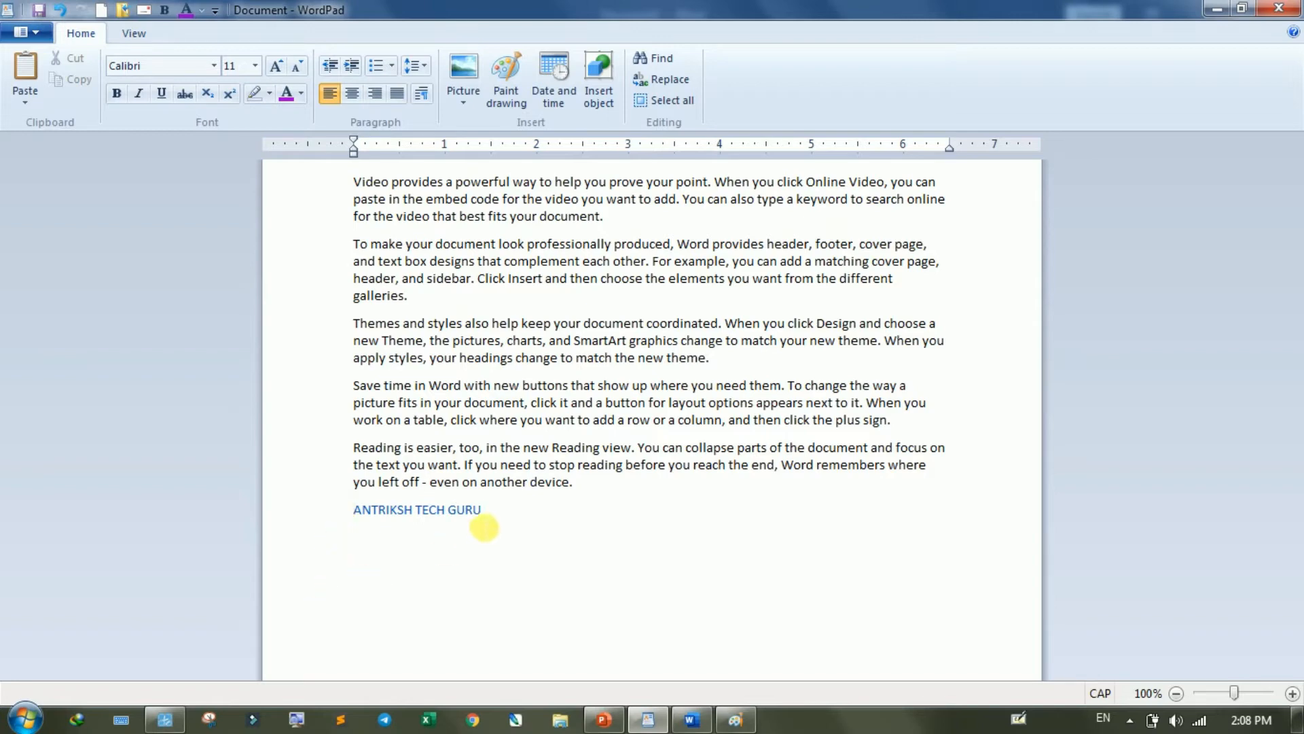
- Increase the font size of "ANTRIKSH TECH GURU" to 28
drag(482, 518, 365, 520)
click(279, 66)
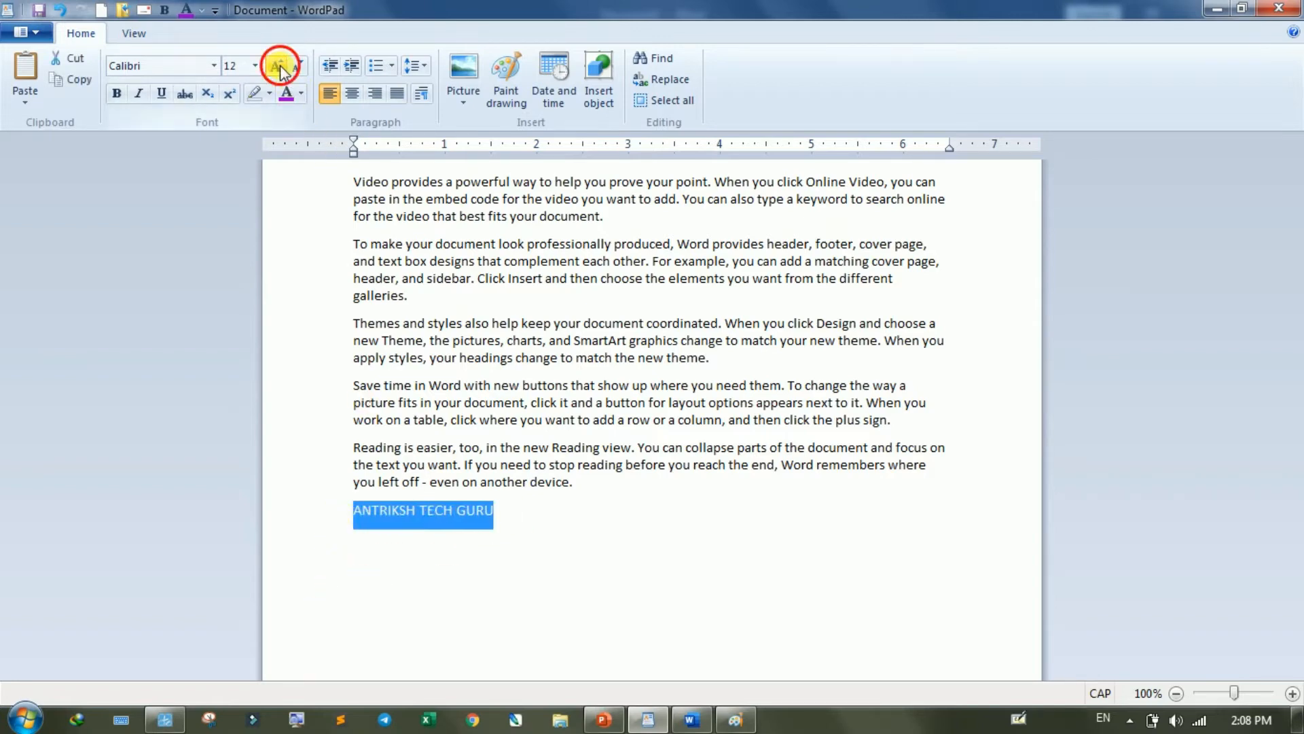
click(278, 66)
click(278, 66)
click(278, 66)
click(278, 66)
click(278, 66)
click(279, 66)
click(278, 66)
click(278, 66)
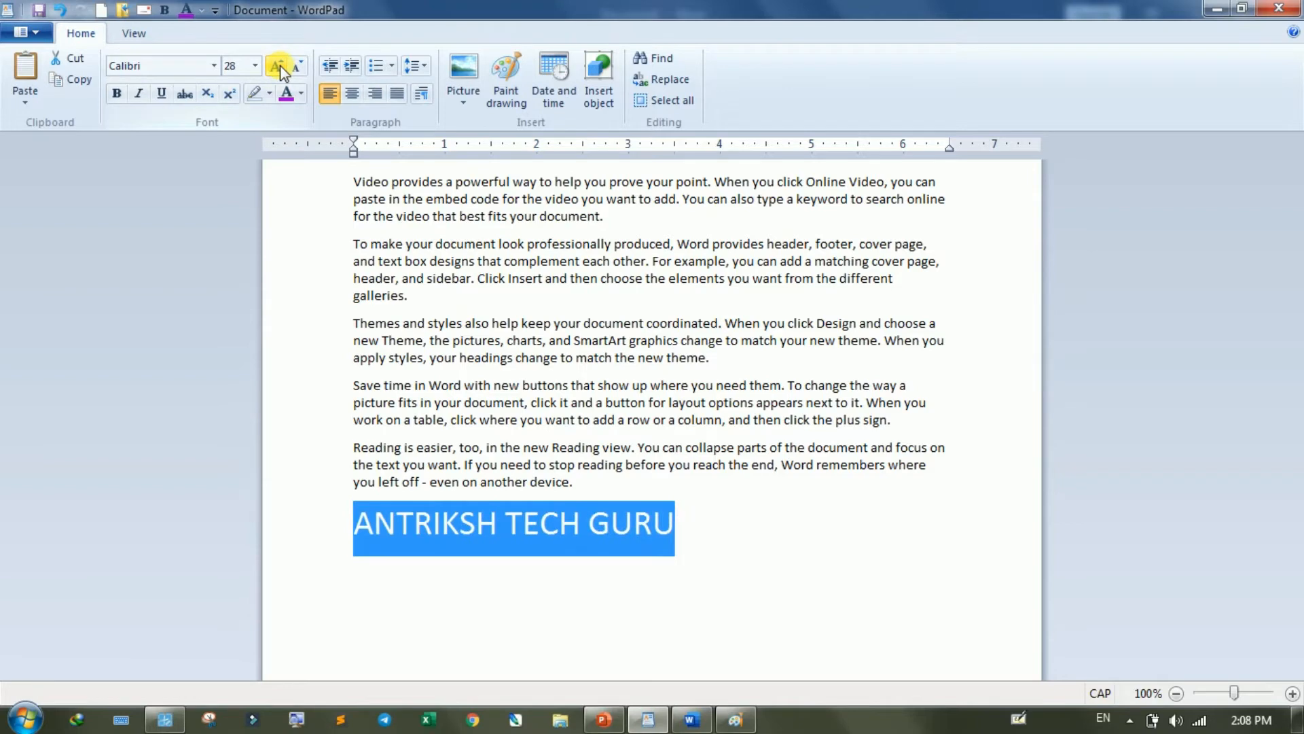
- Change the font of "ANTRIKSH TECH GURU" to Kruti Dev 010
click(213, 65)
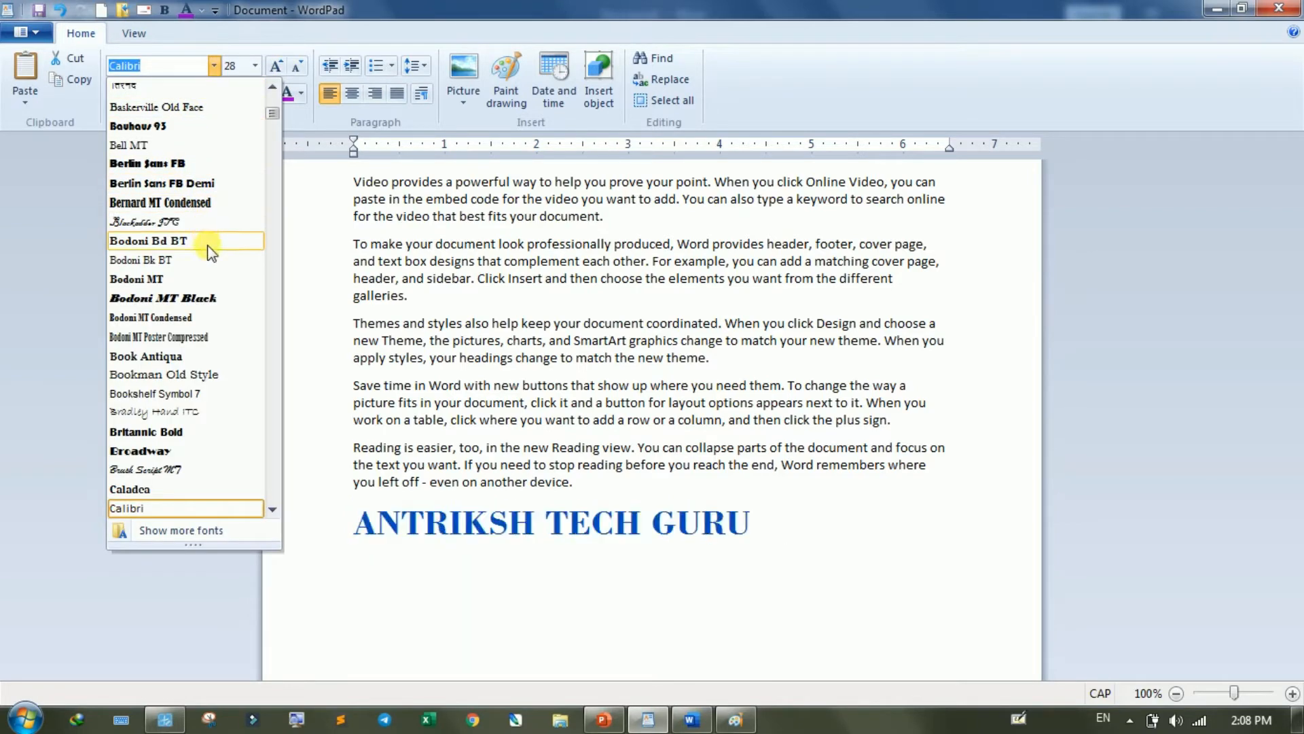
scroll(226, 336, down, 15)
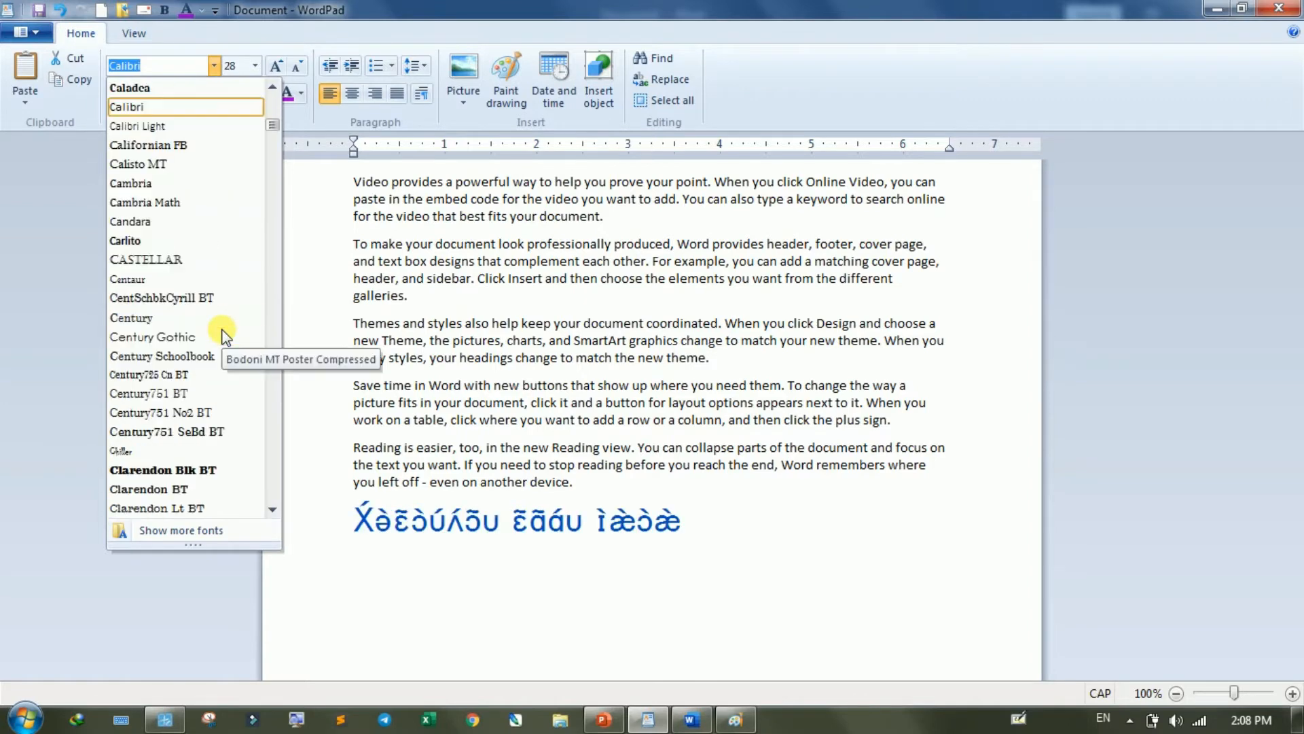
scroll(226, 336, down, 5)
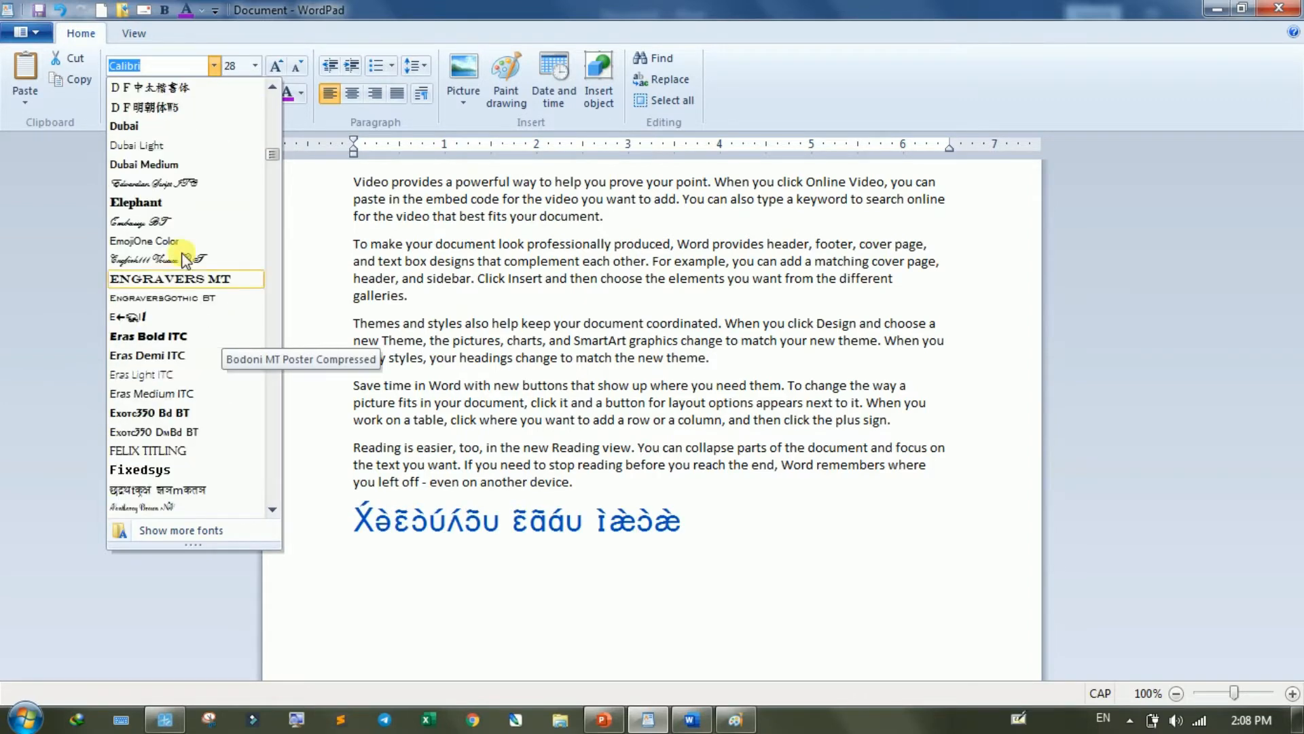
scroll(163, 319, down, 15)
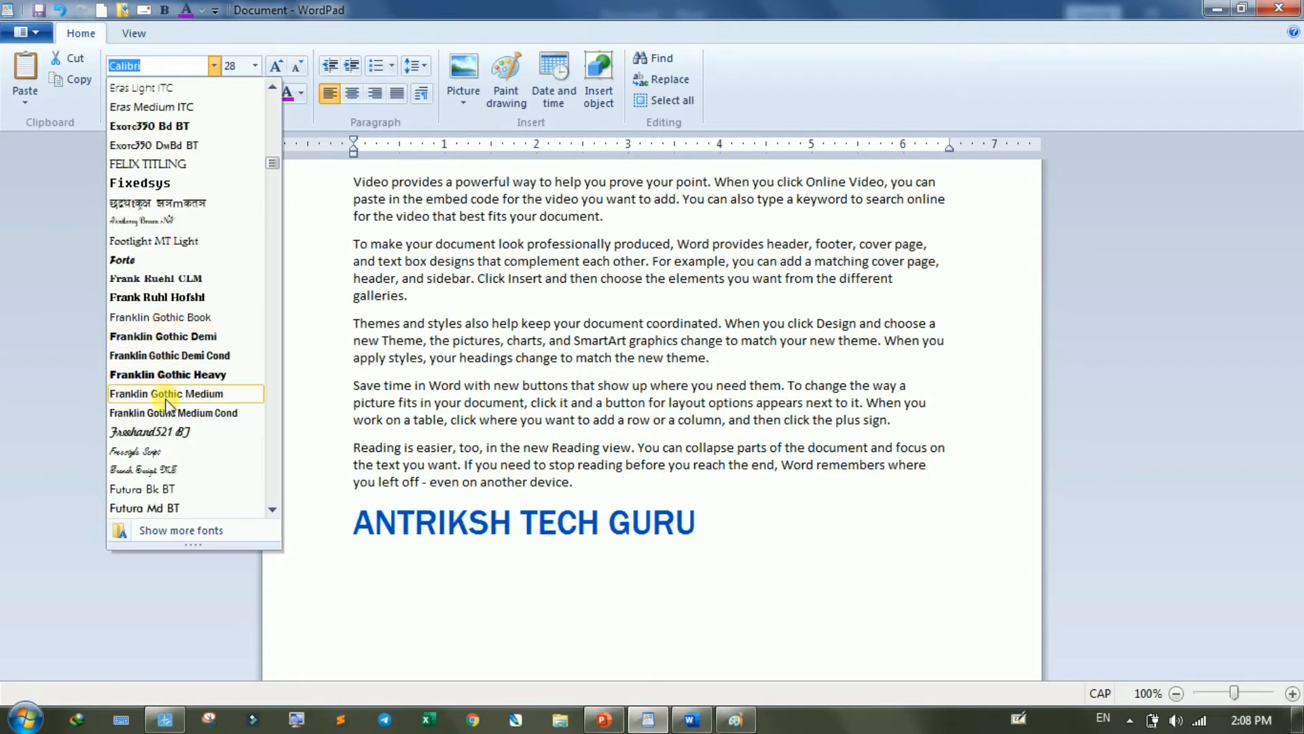
scroll(166, 438, down, 15)
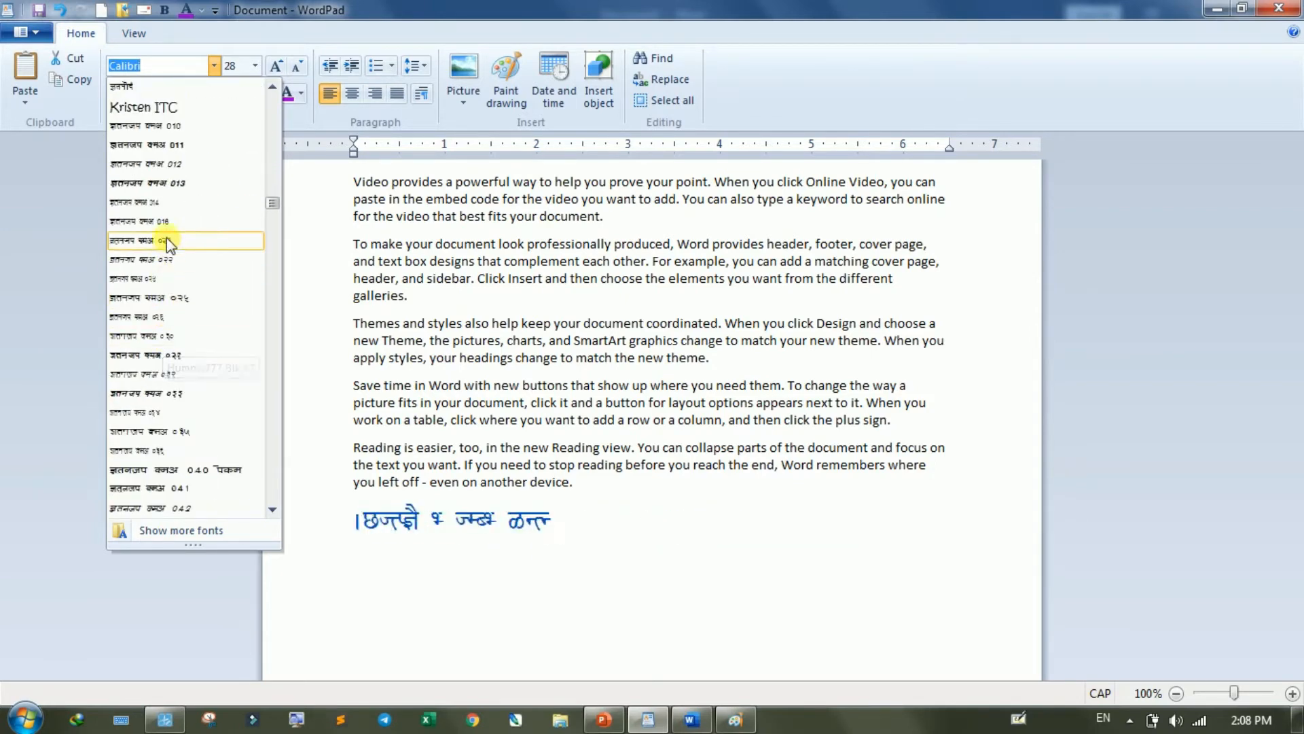
click(172, 125)
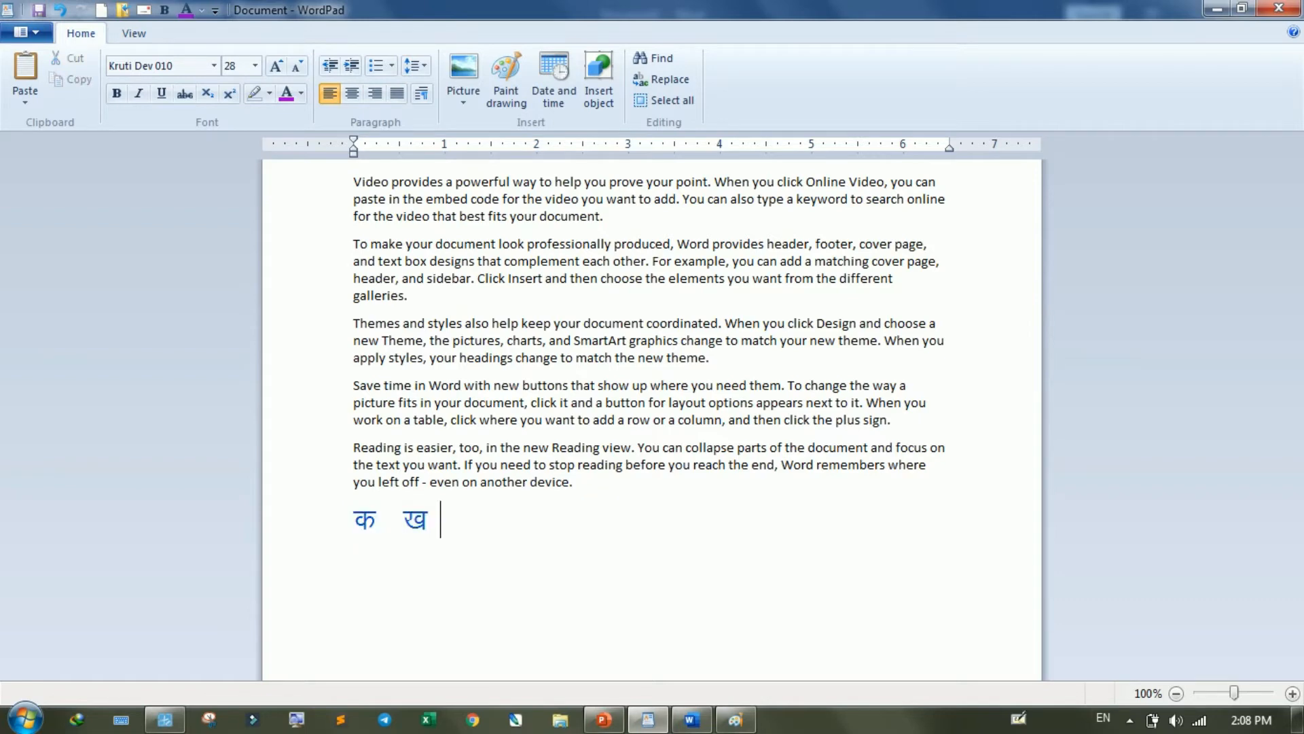
- Replace the selected line with a few Hindi letters such as क ख ग ज त र, and undo back to the line in Calibri
text(xt r j)
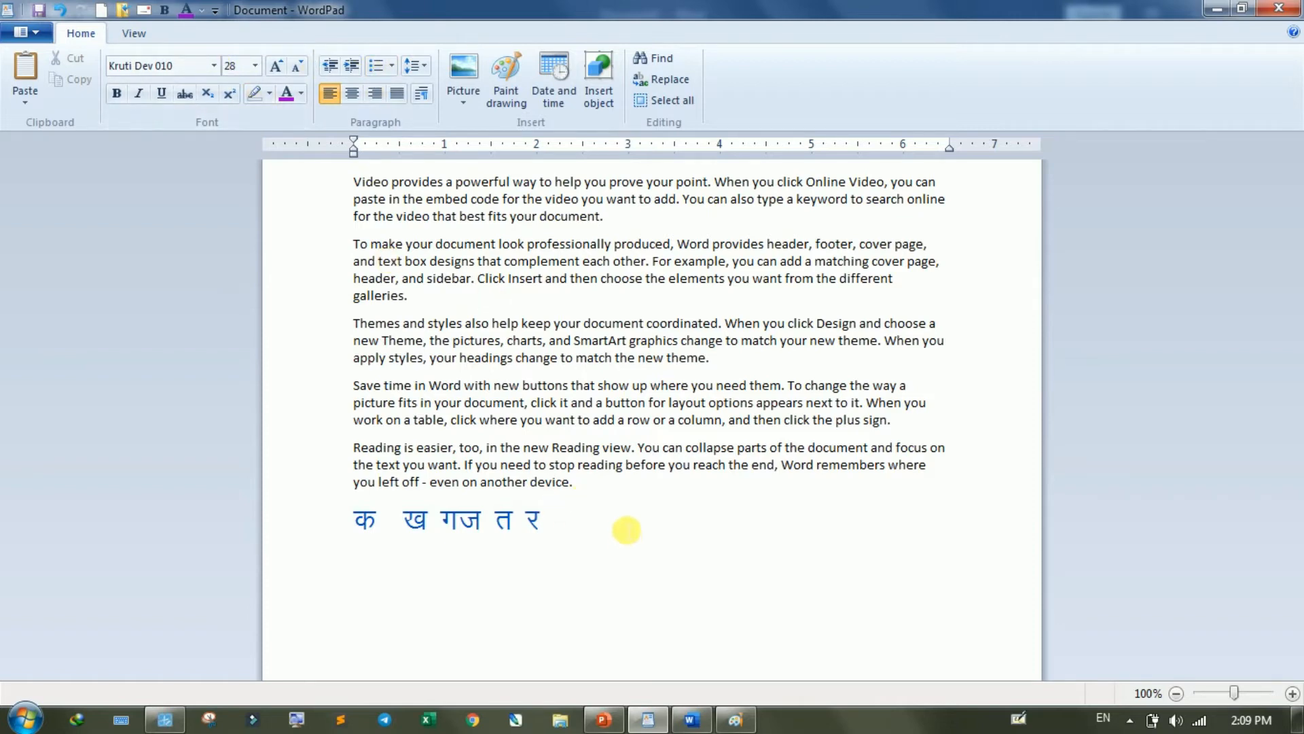
triple_click(626, 530)
key(ctrl+z)
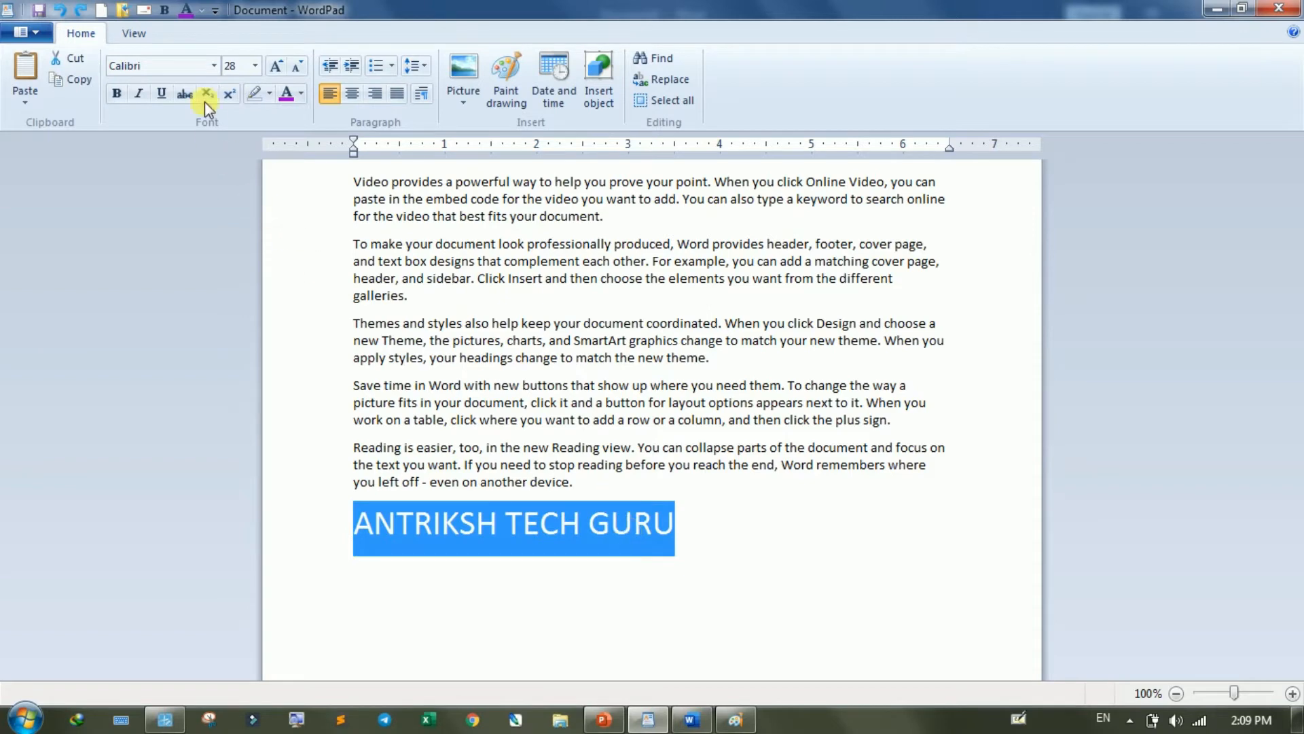
- Set the font of "ANTRIKSH TECH GURU" to Impact
click(214, 65)
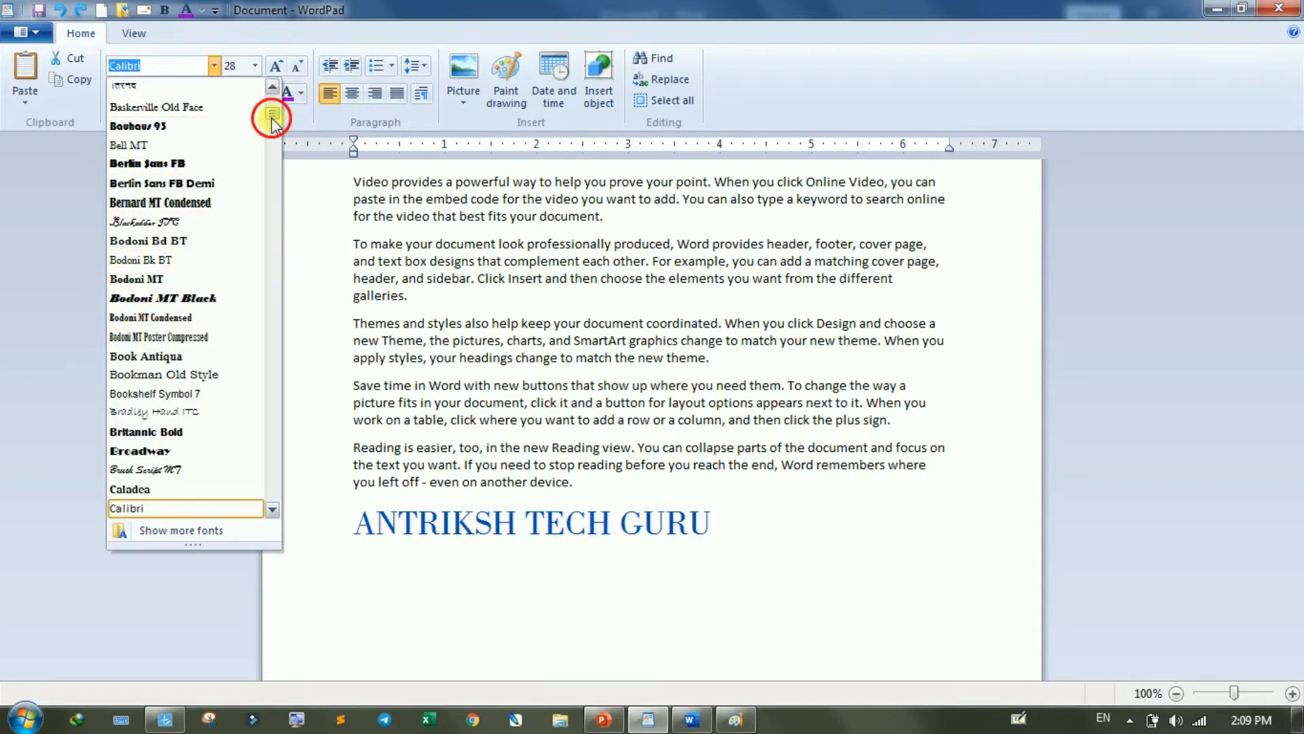
drag(271, 117, 274, 197)
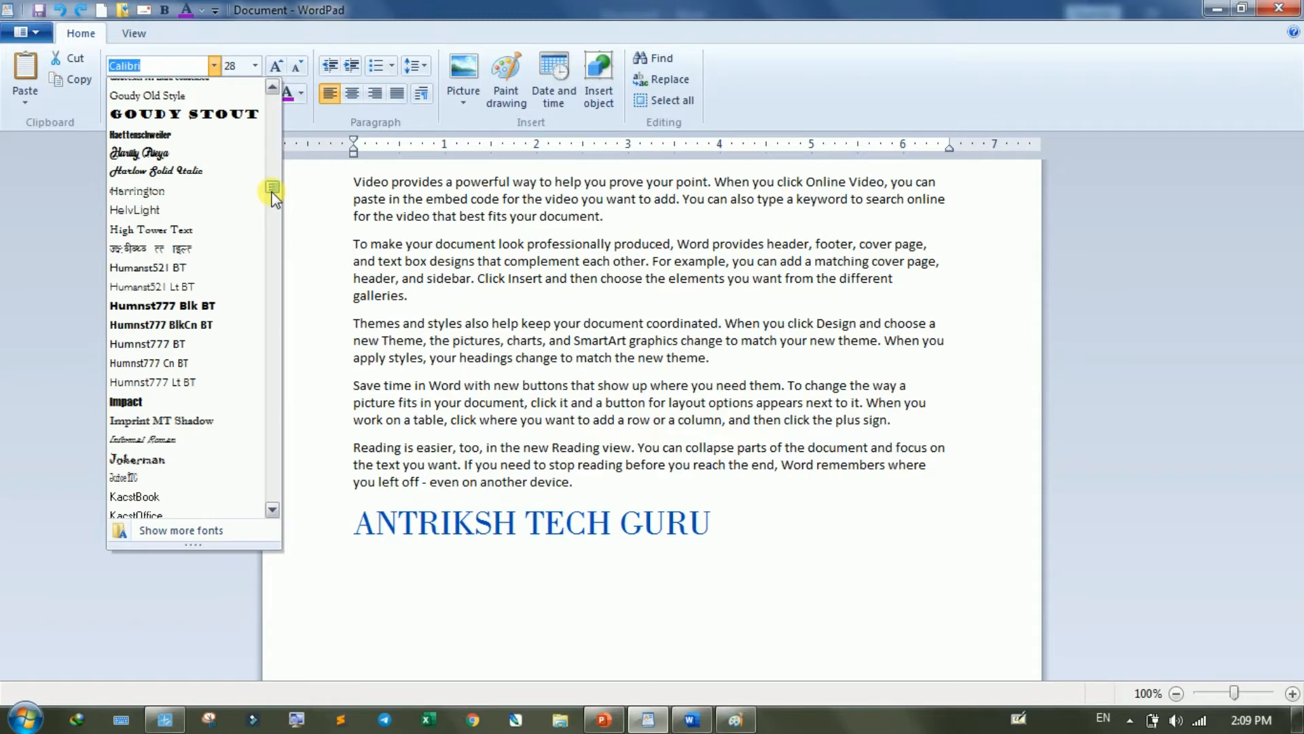
drag(273, 196, 273, 197)
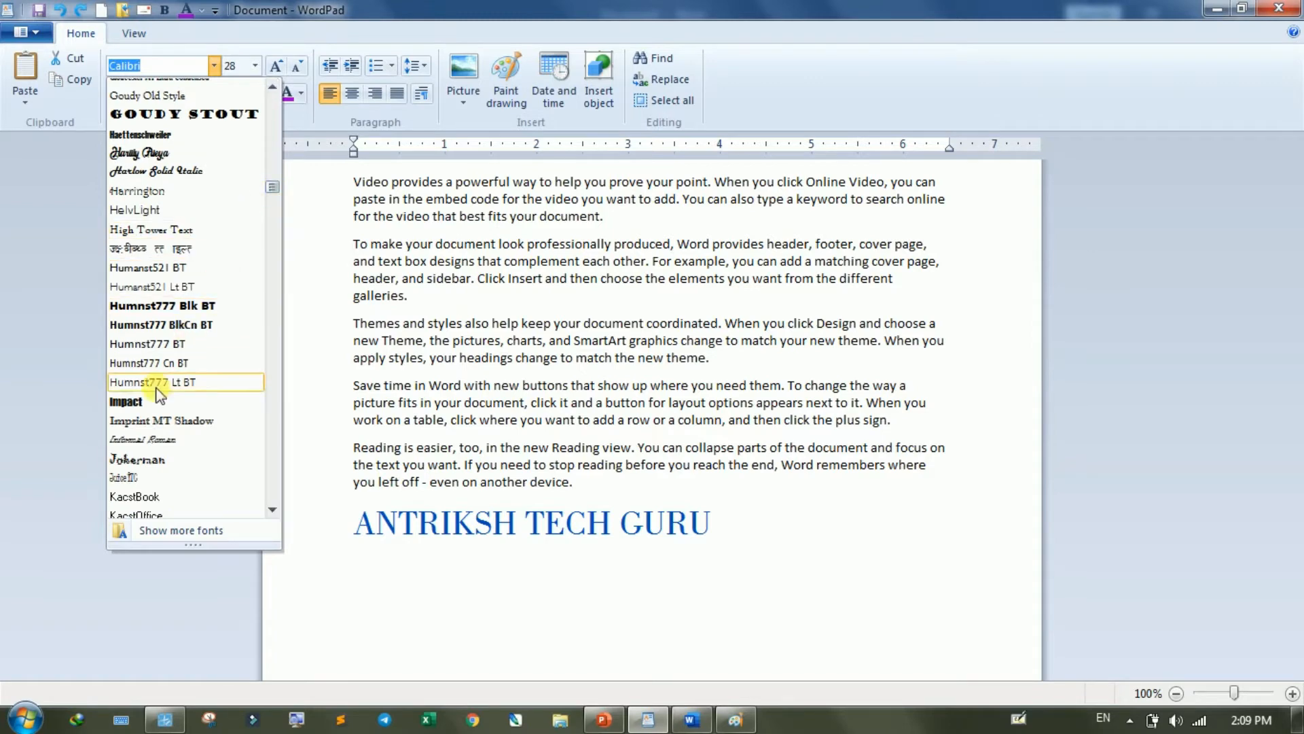
click(129, 402)
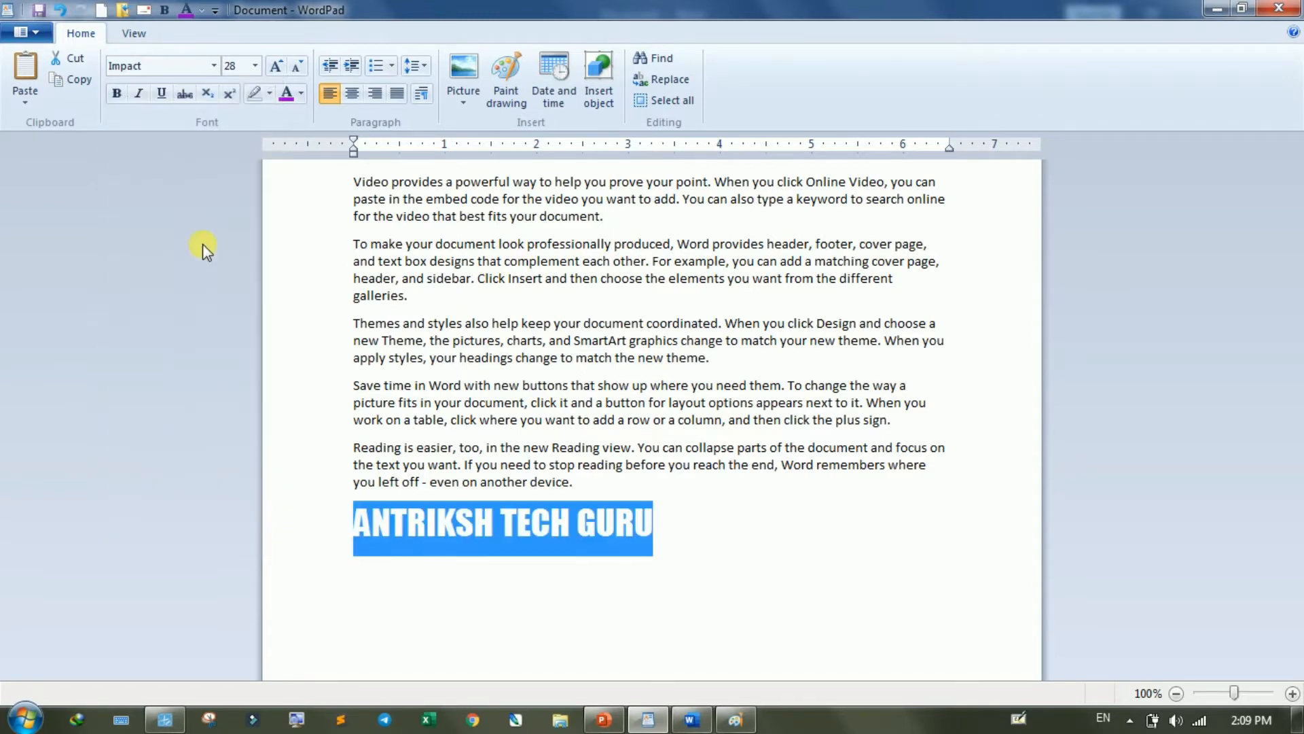
- Set the font of the selected "ANTRIKSH TECH GURU" line to Symbol
click(211, 68)
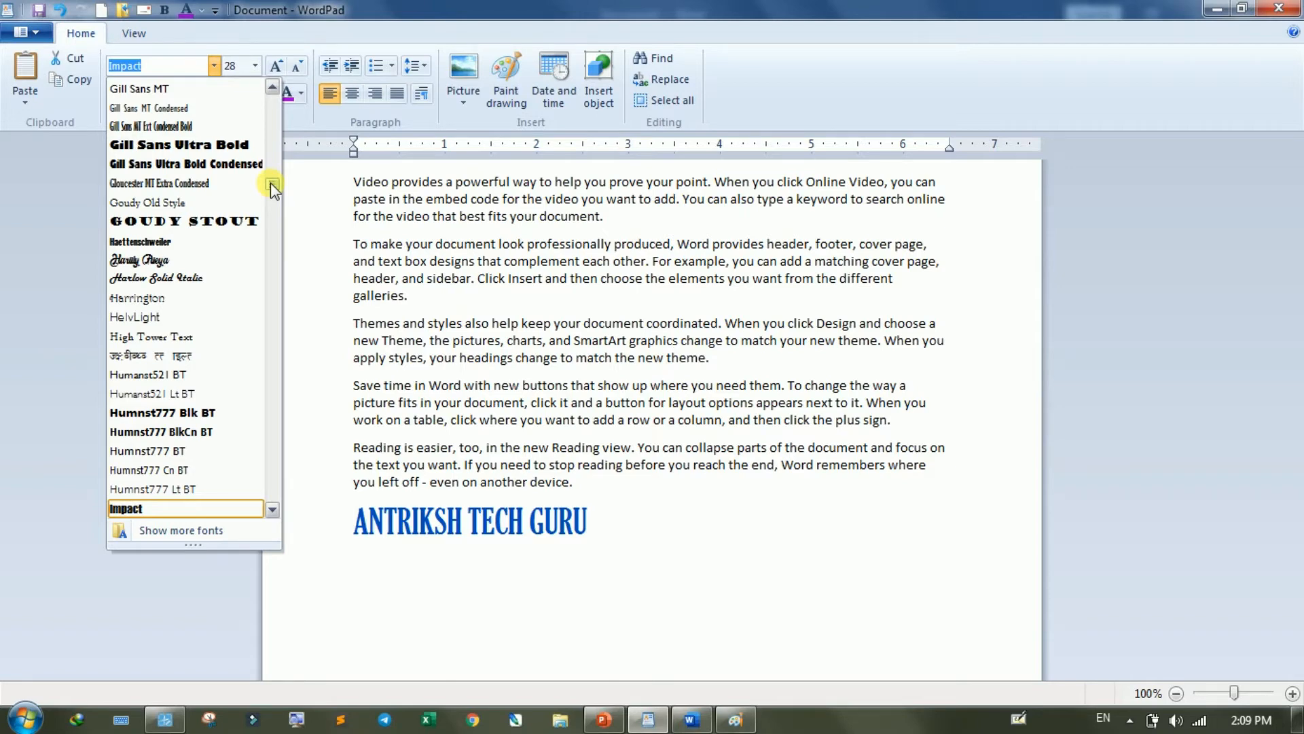
drag(270, 184, 273, 353)
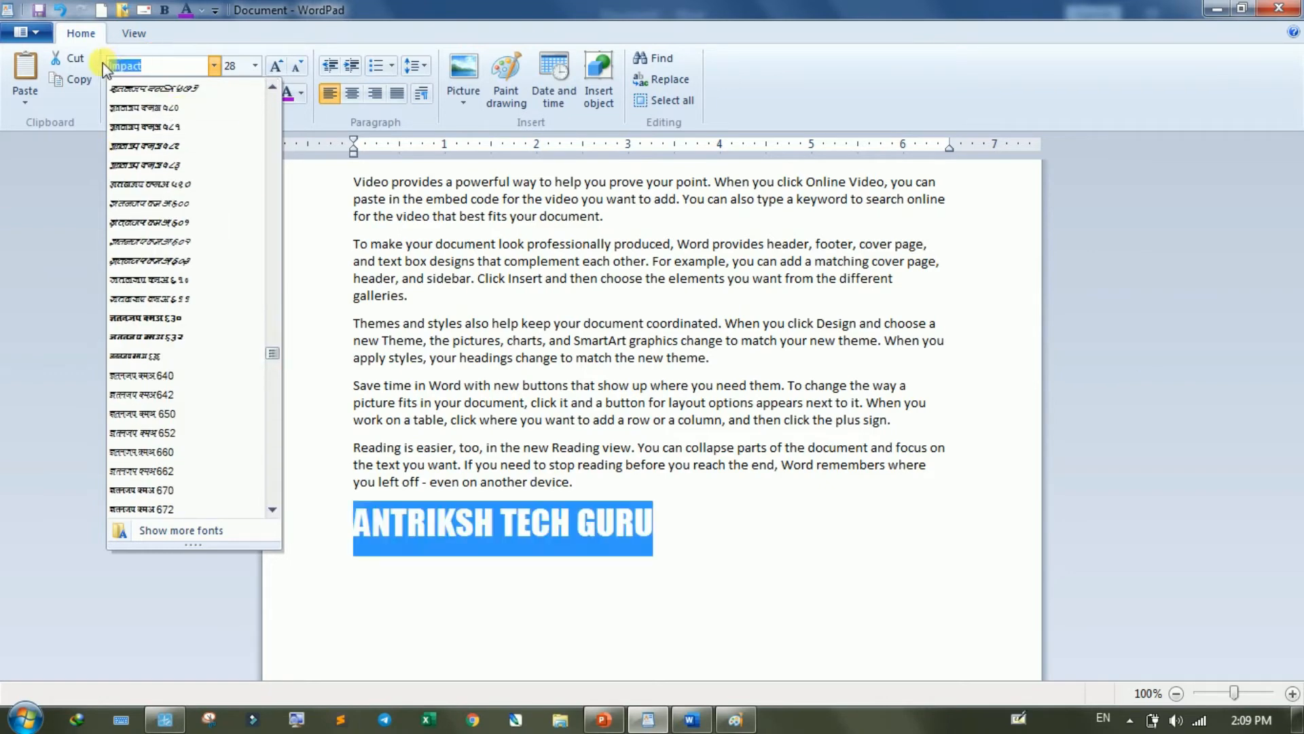
text(Sy)
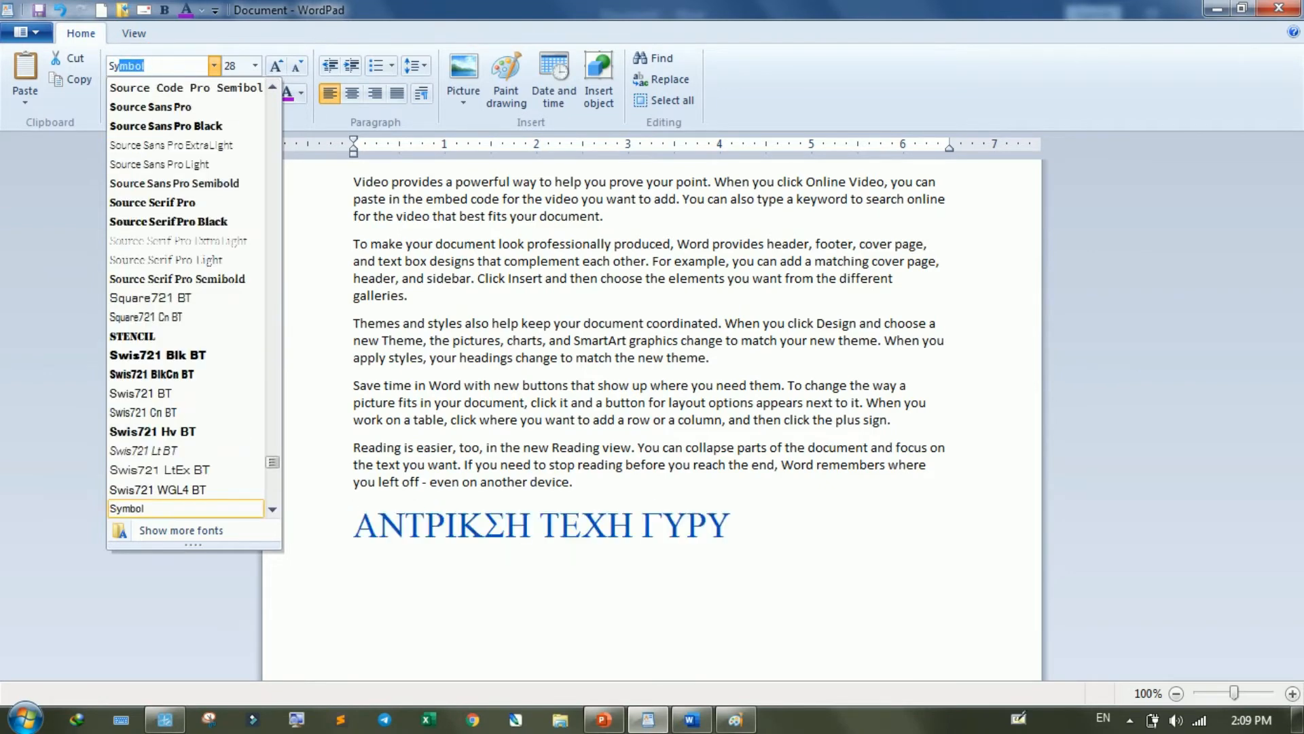
text(m)
key(Return)
- Replace the selected line with sample Greek letters in the Symbol font, such as ηφγ, repeated α and β, and δψελγψπη
text(hfga)
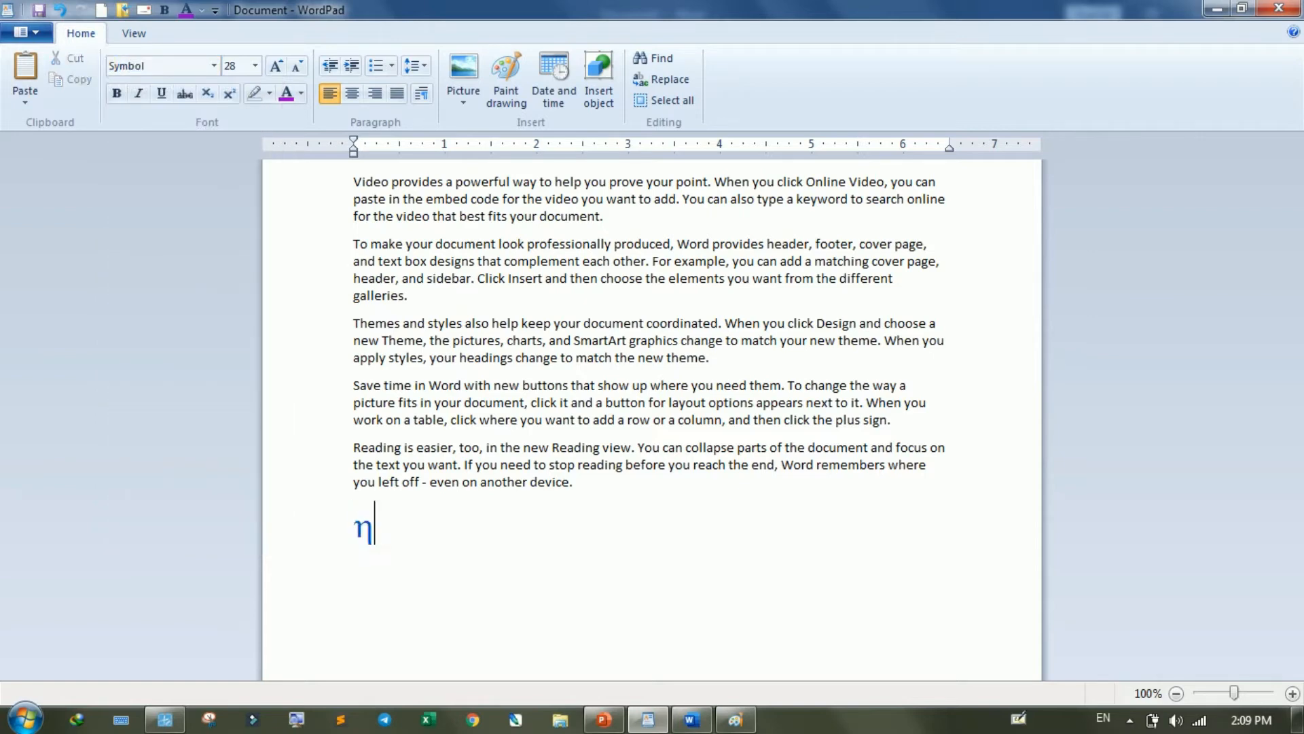
text(aaaaabbbb)
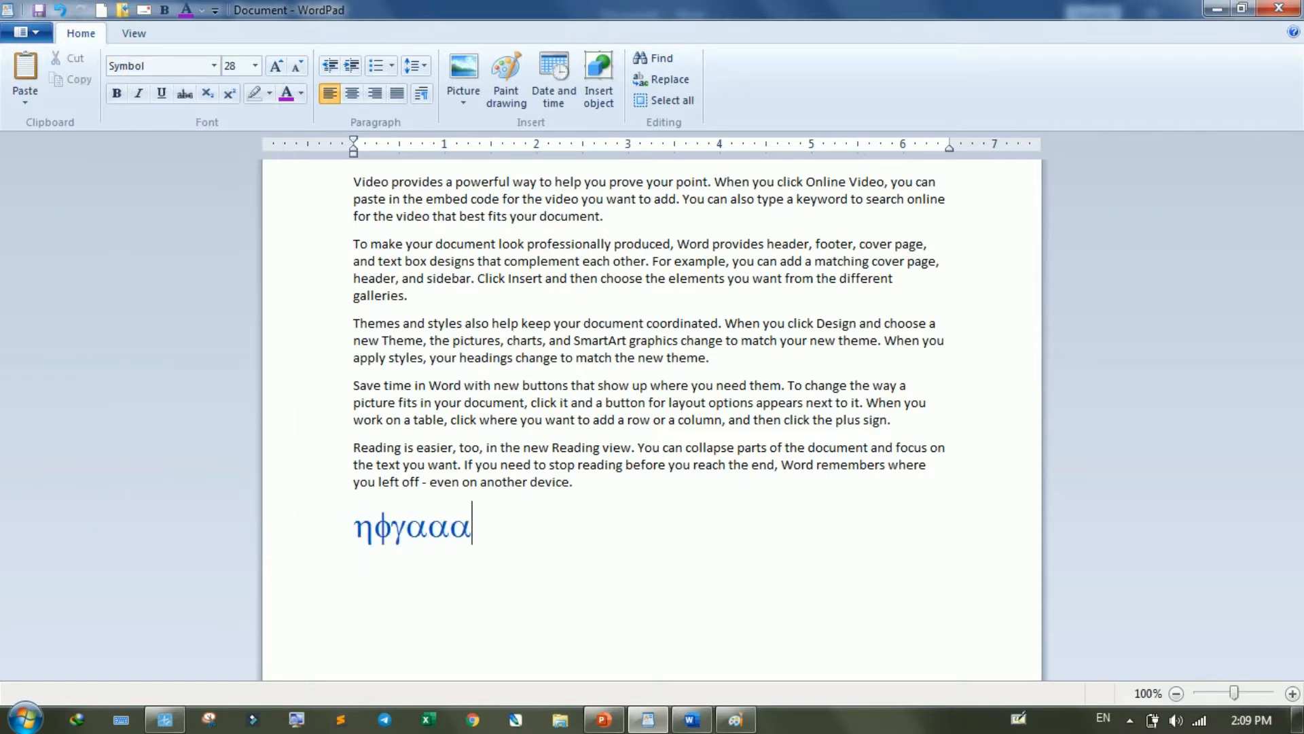
text(bhdyelgy)
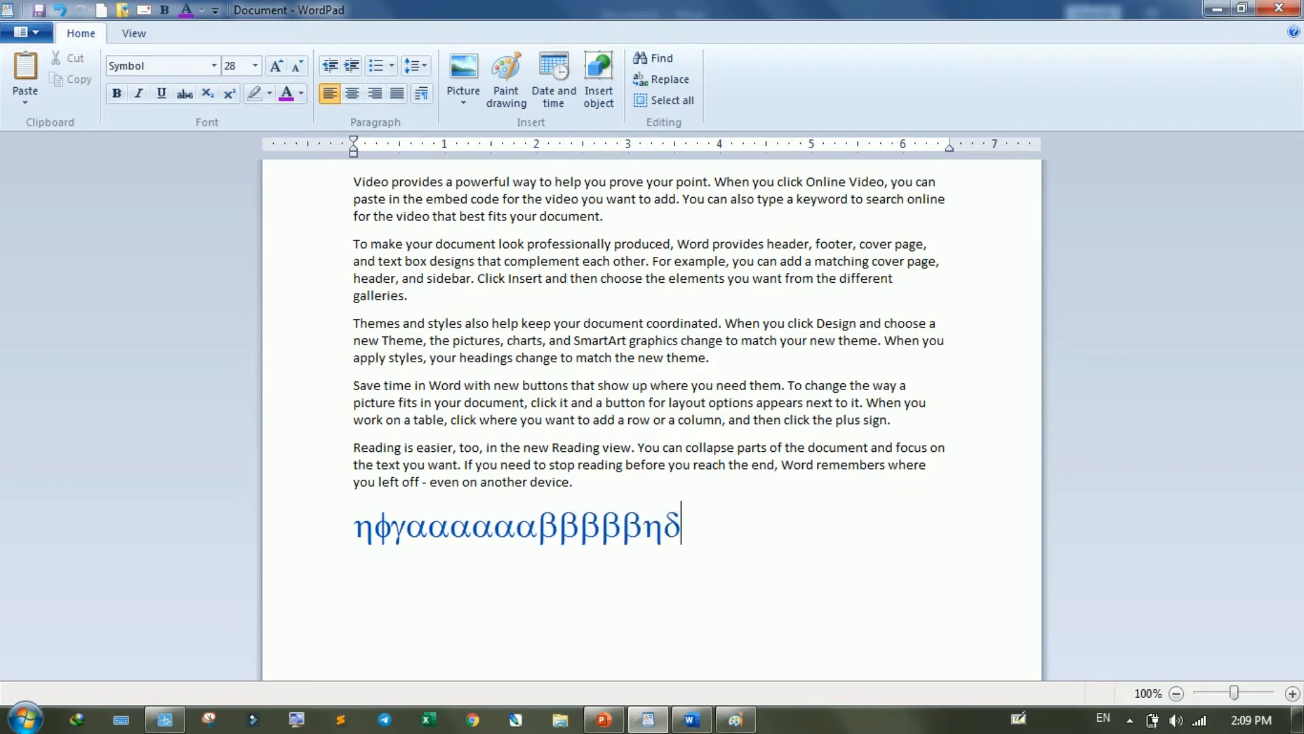
text(ph)
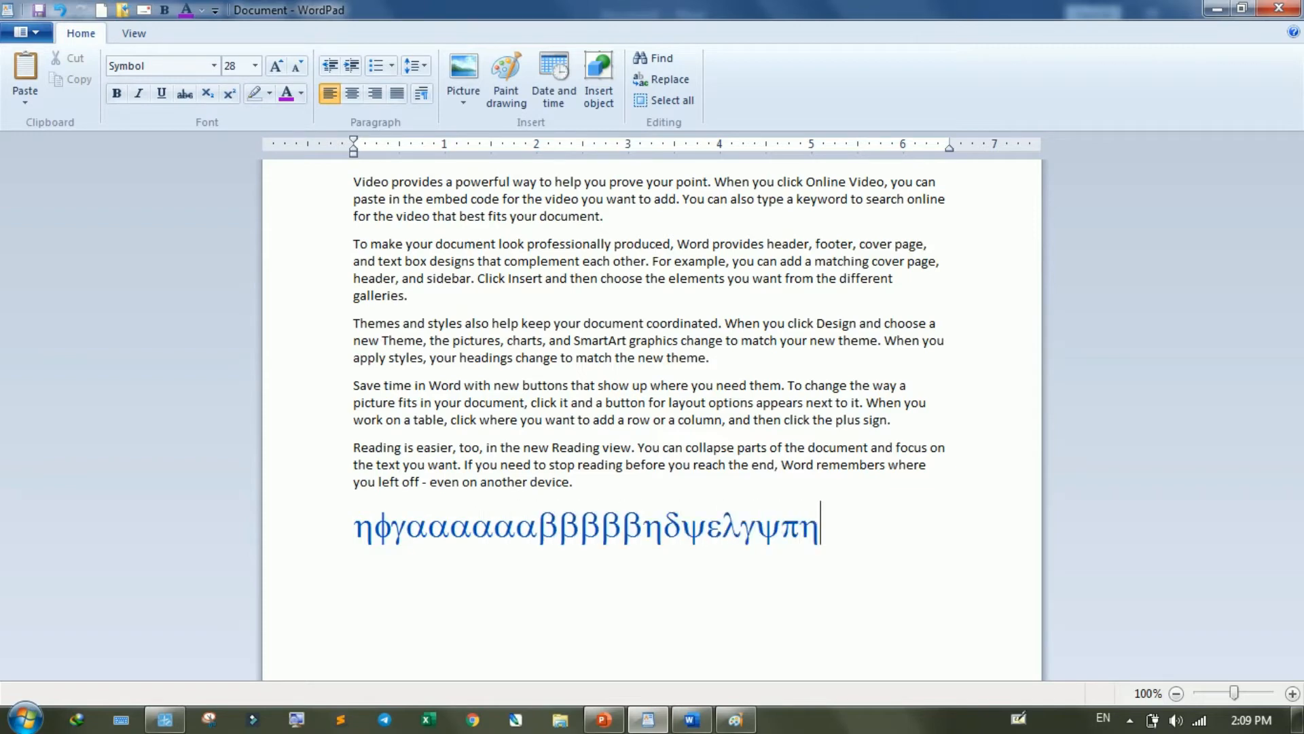
- Switch the font at the end of the Greek letters to Webdings
click(163, 66)
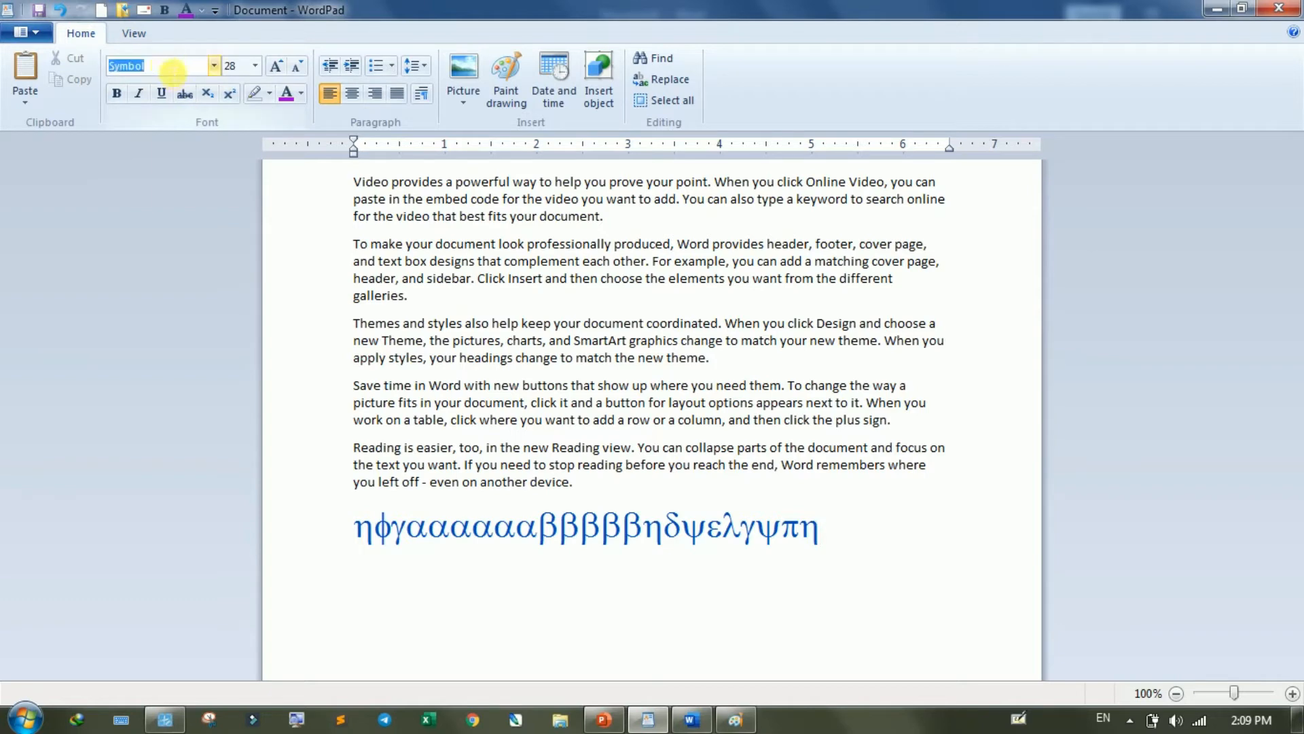
text(Wedd)
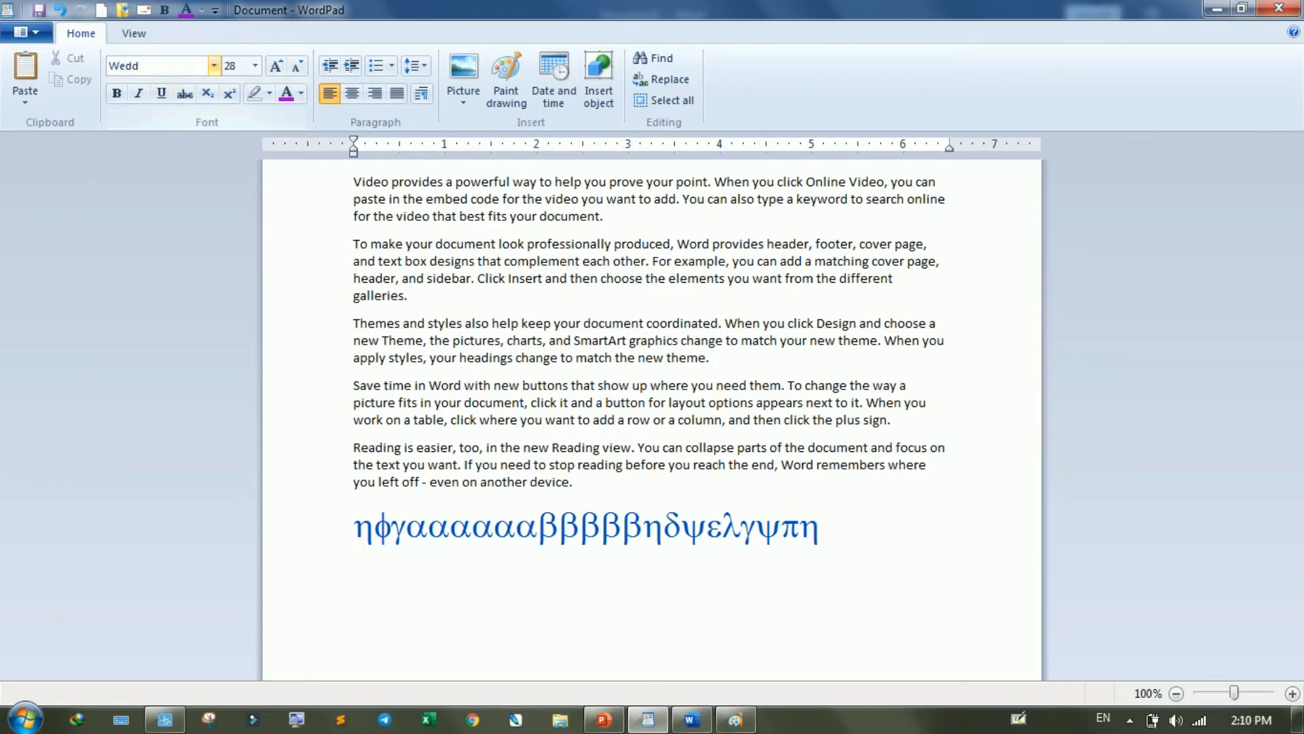
text(in)
click(213, 65)
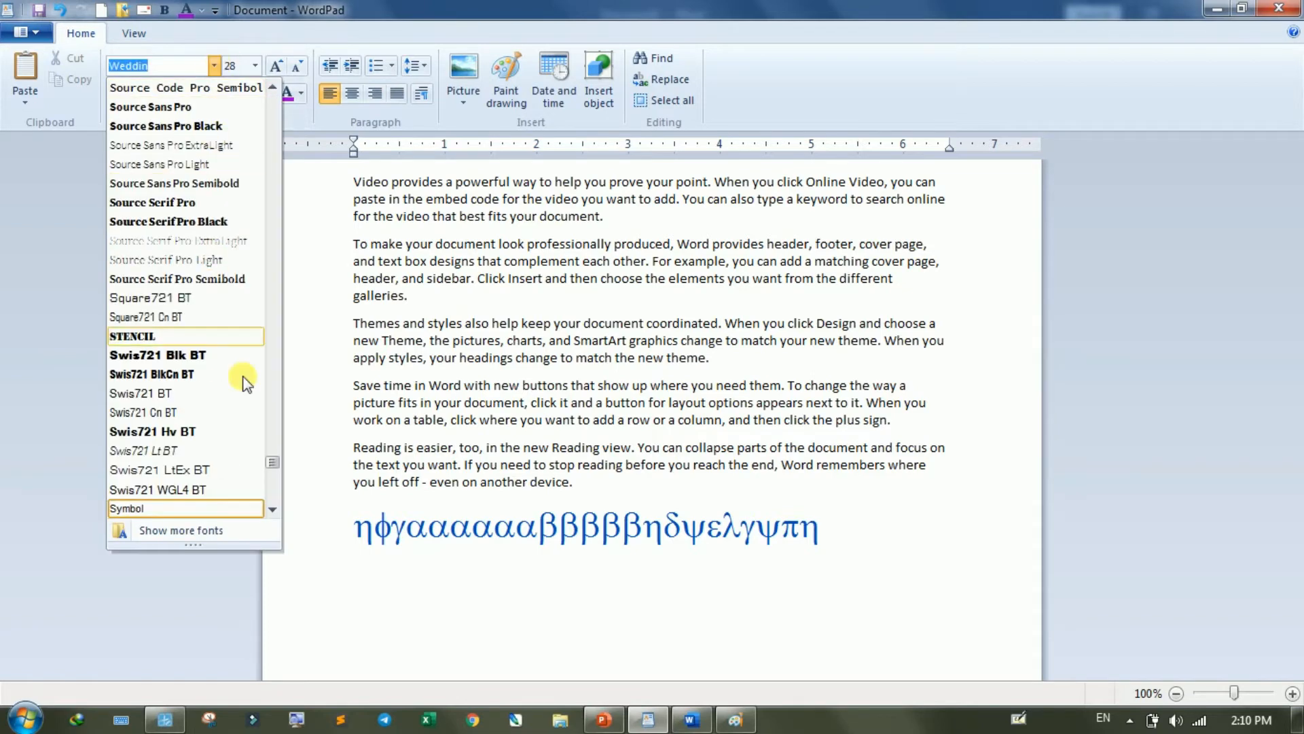
click(271, 510)
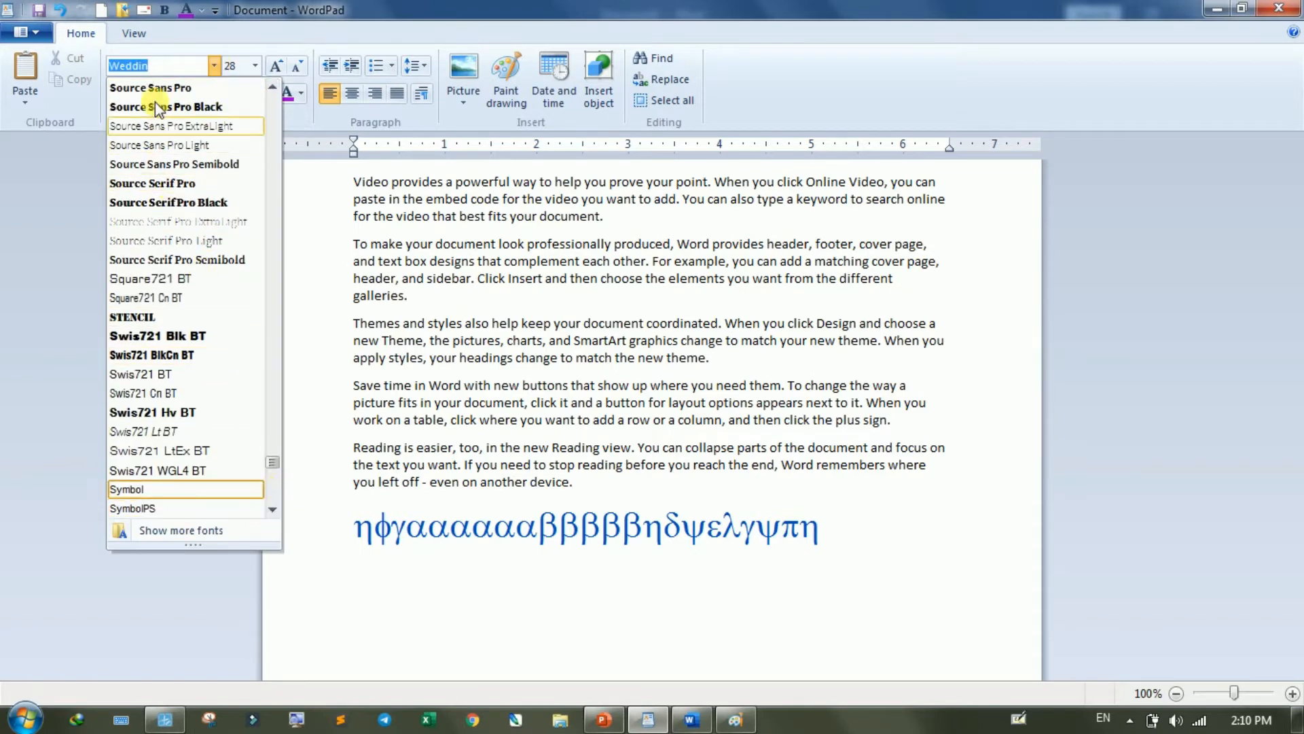
click(161, 66)
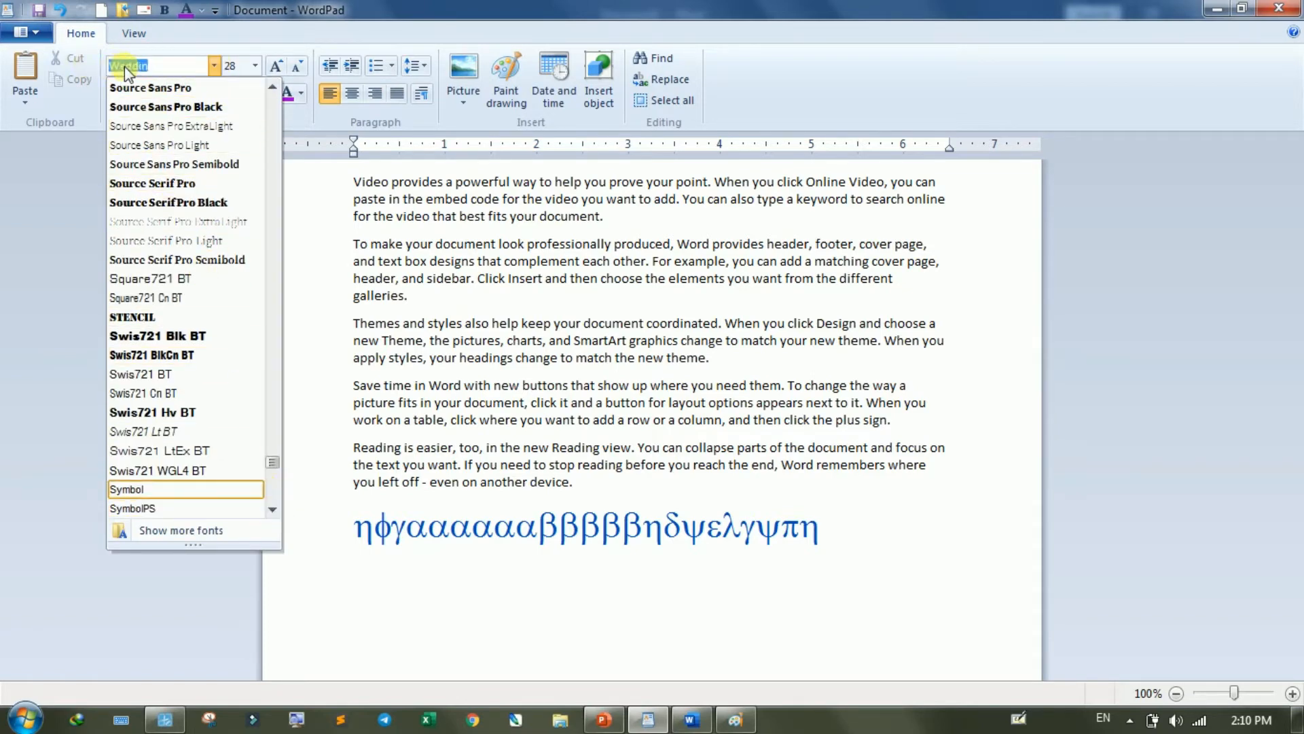
text(We)
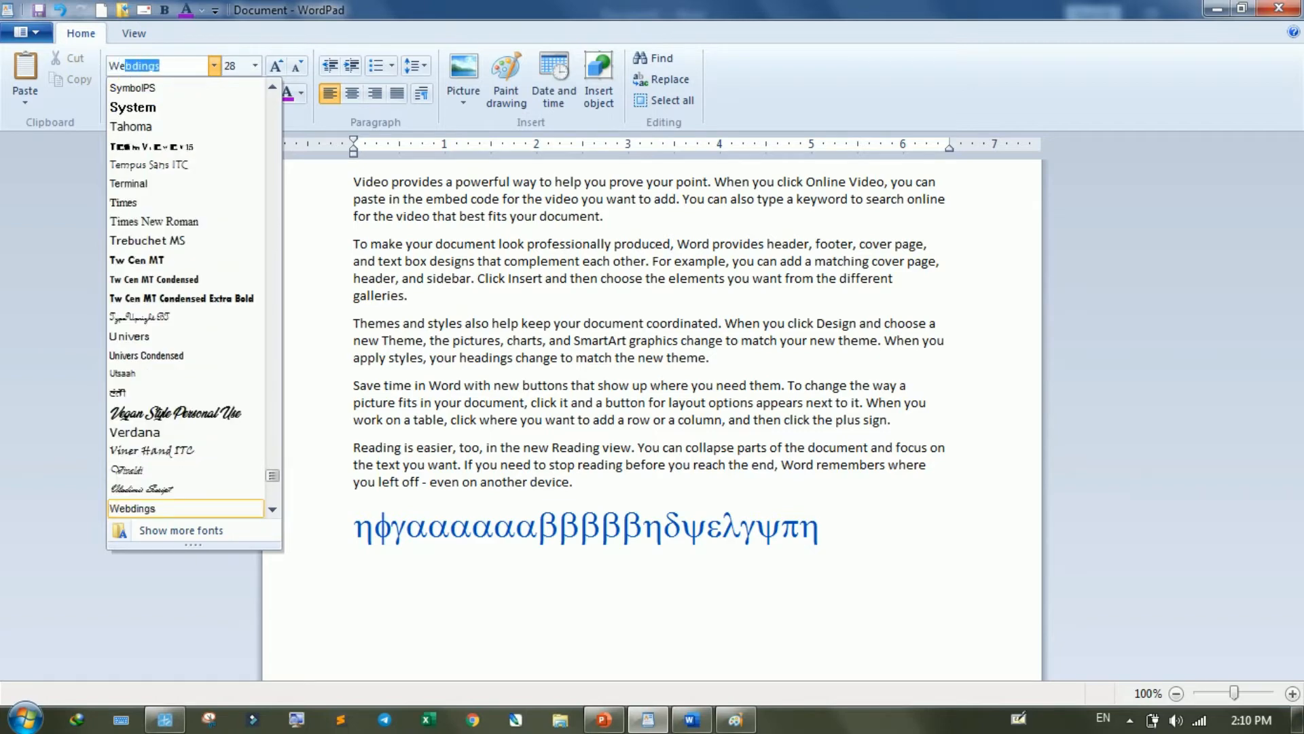
key(Return)
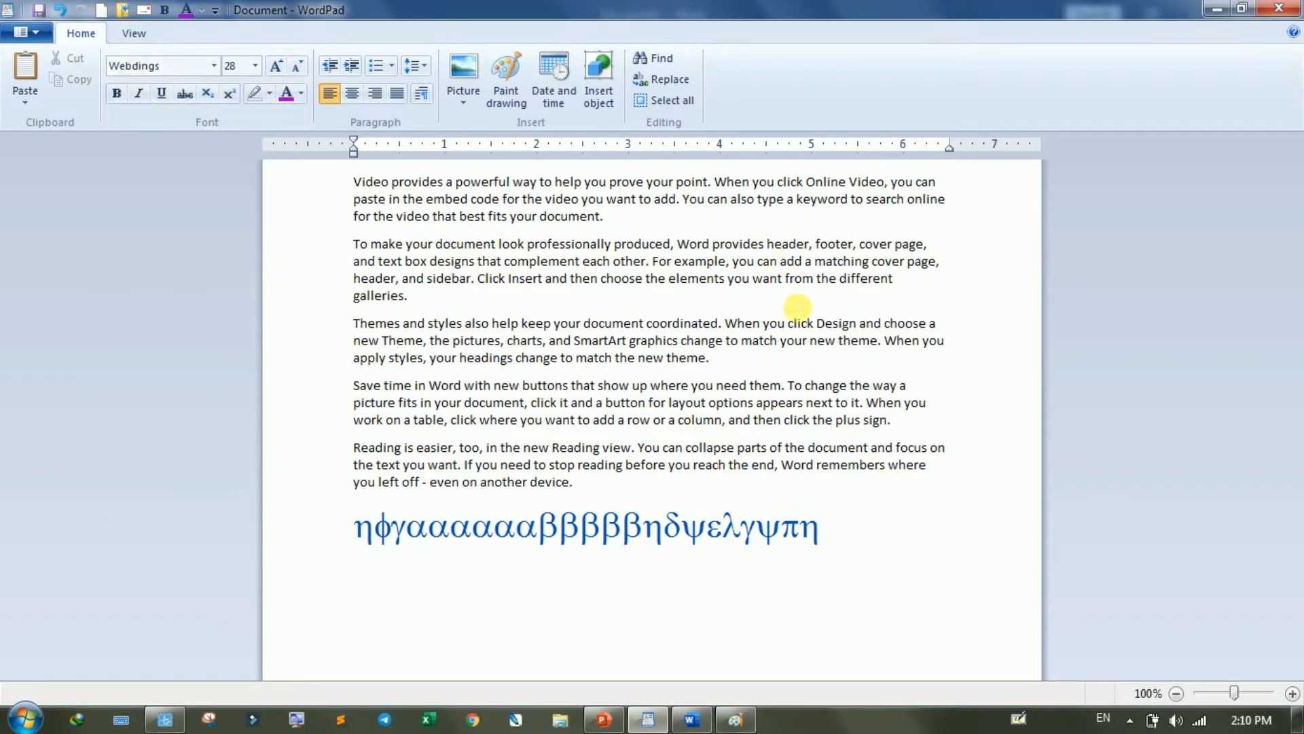
- Add a row of Webdings pictures after the Greek letters using sample characters such as h, t, j, k, i, s, e, r, b, n, m, o and q
text(ht)
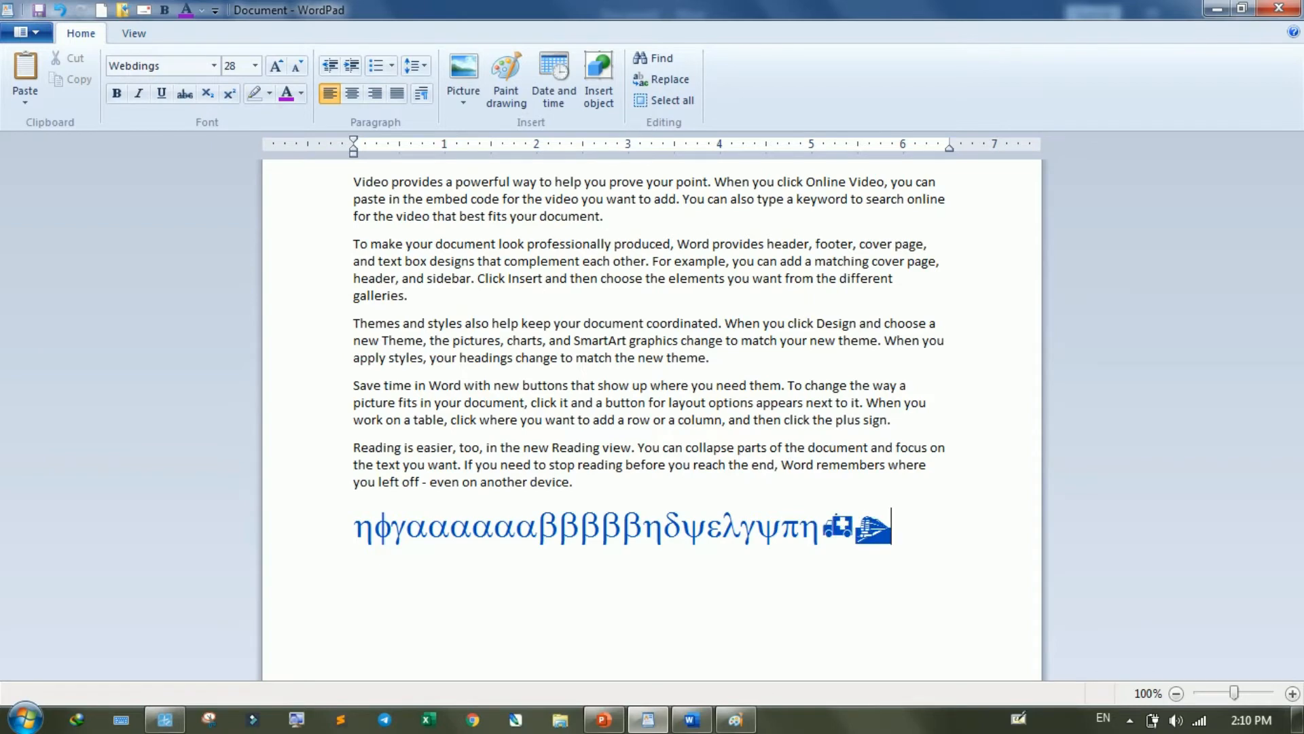
text(hhhttt)
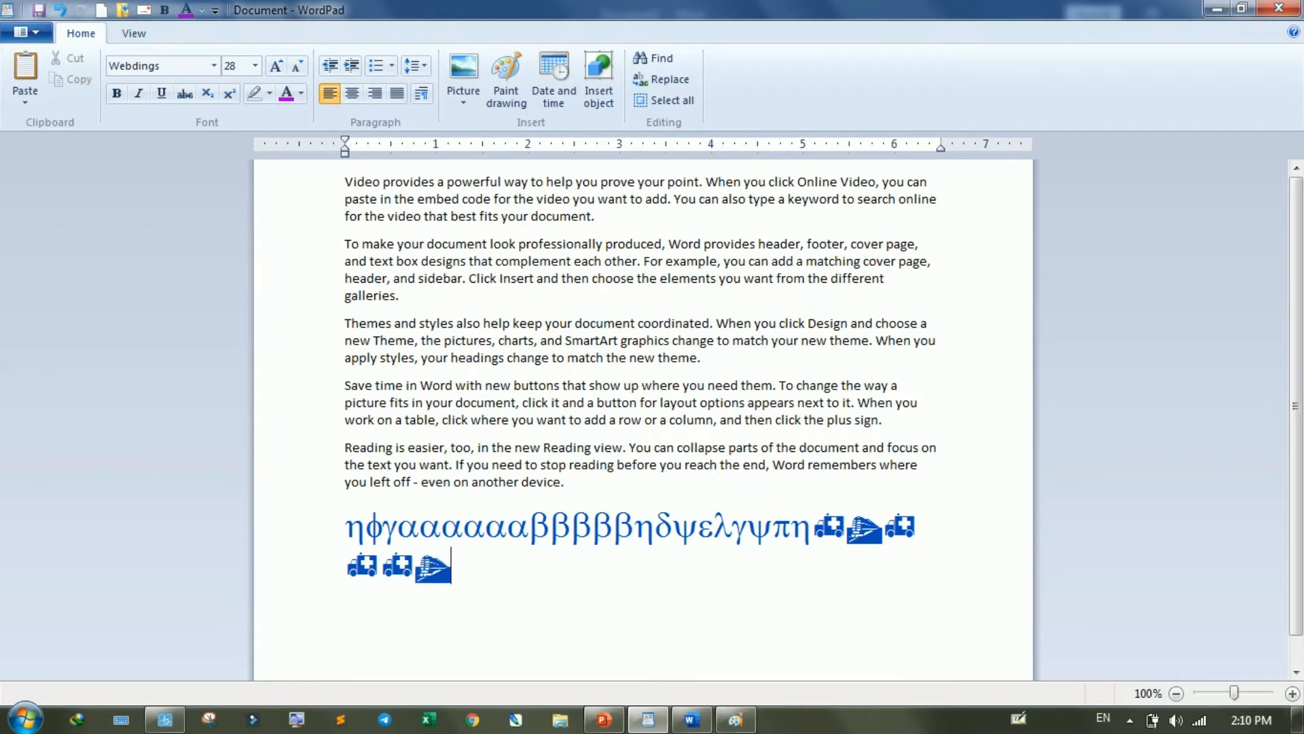
text(j)
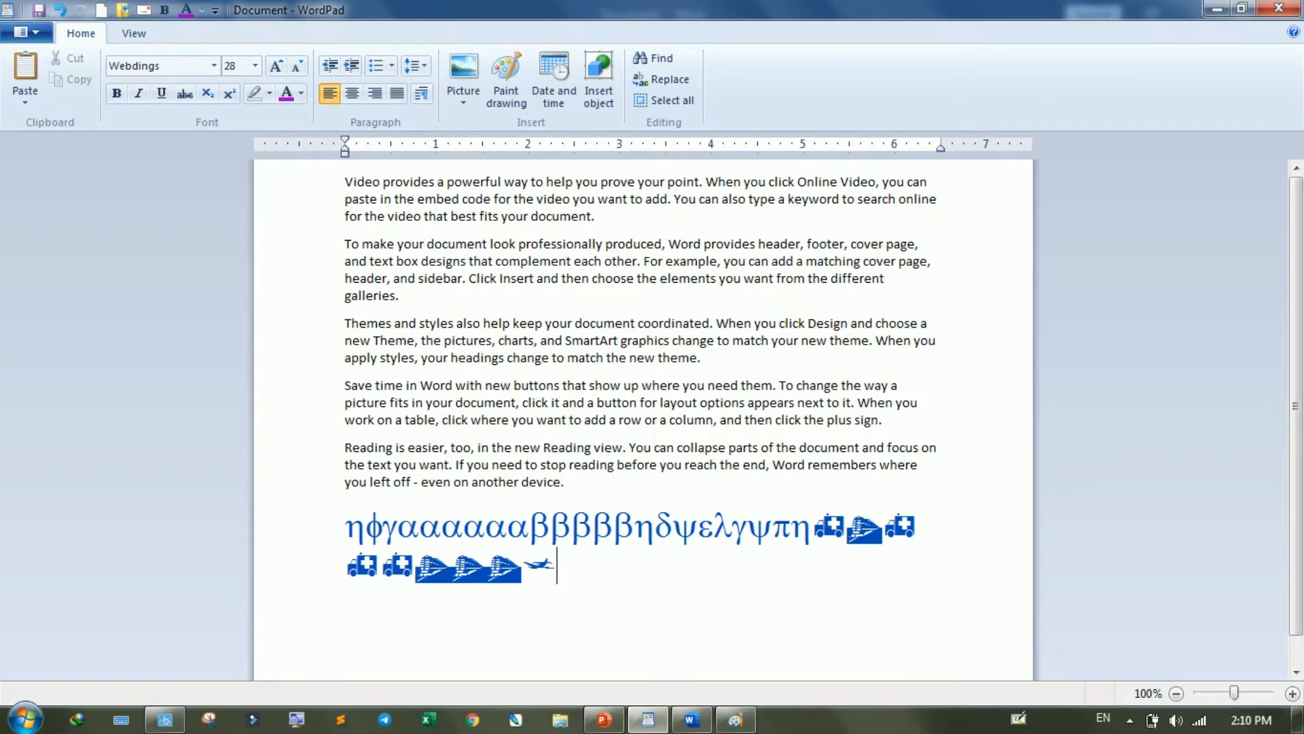
text(jjk)
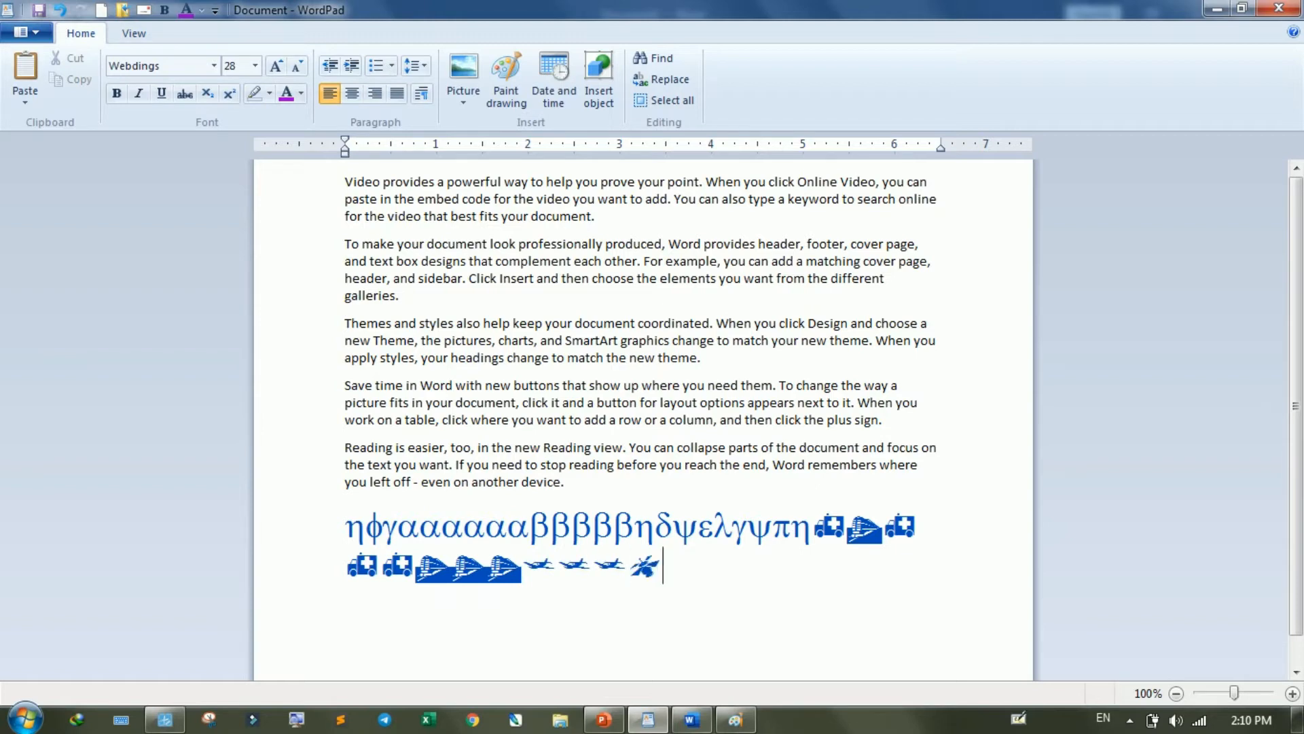
text(iserrb)
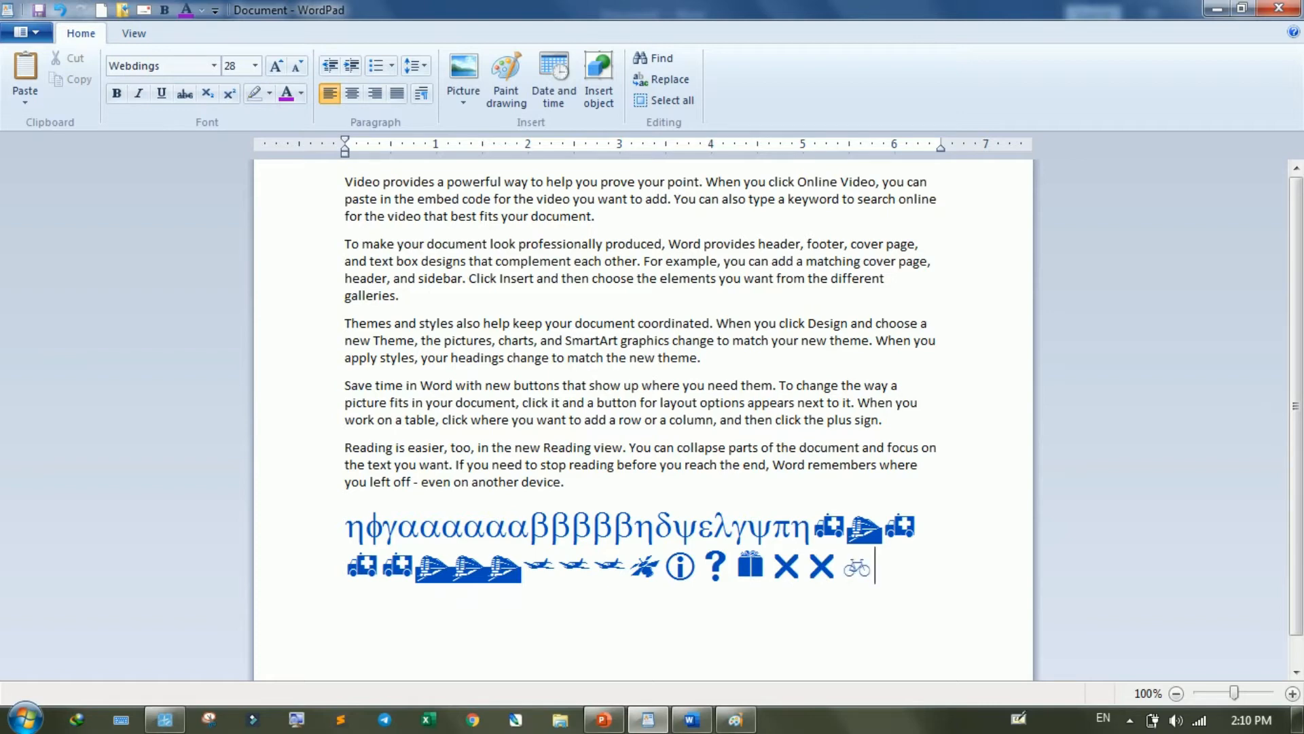
text(bn)
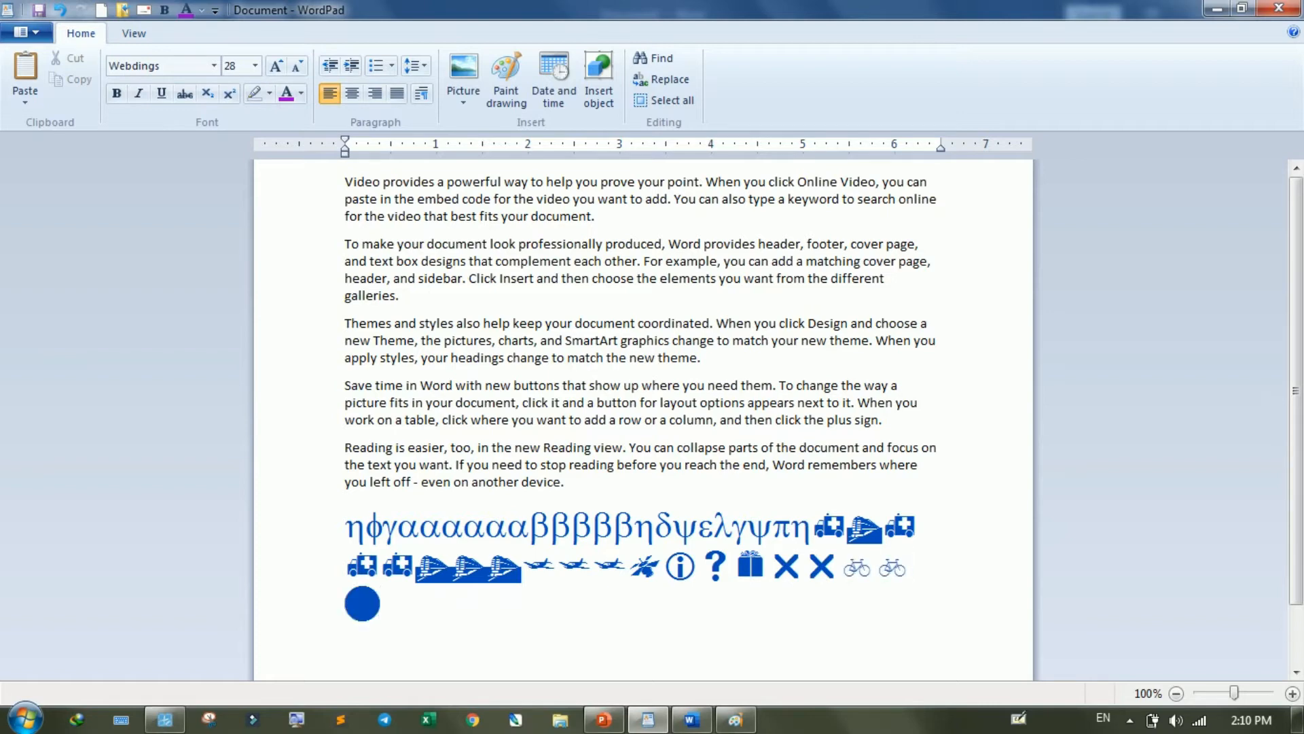
text(mnjo)
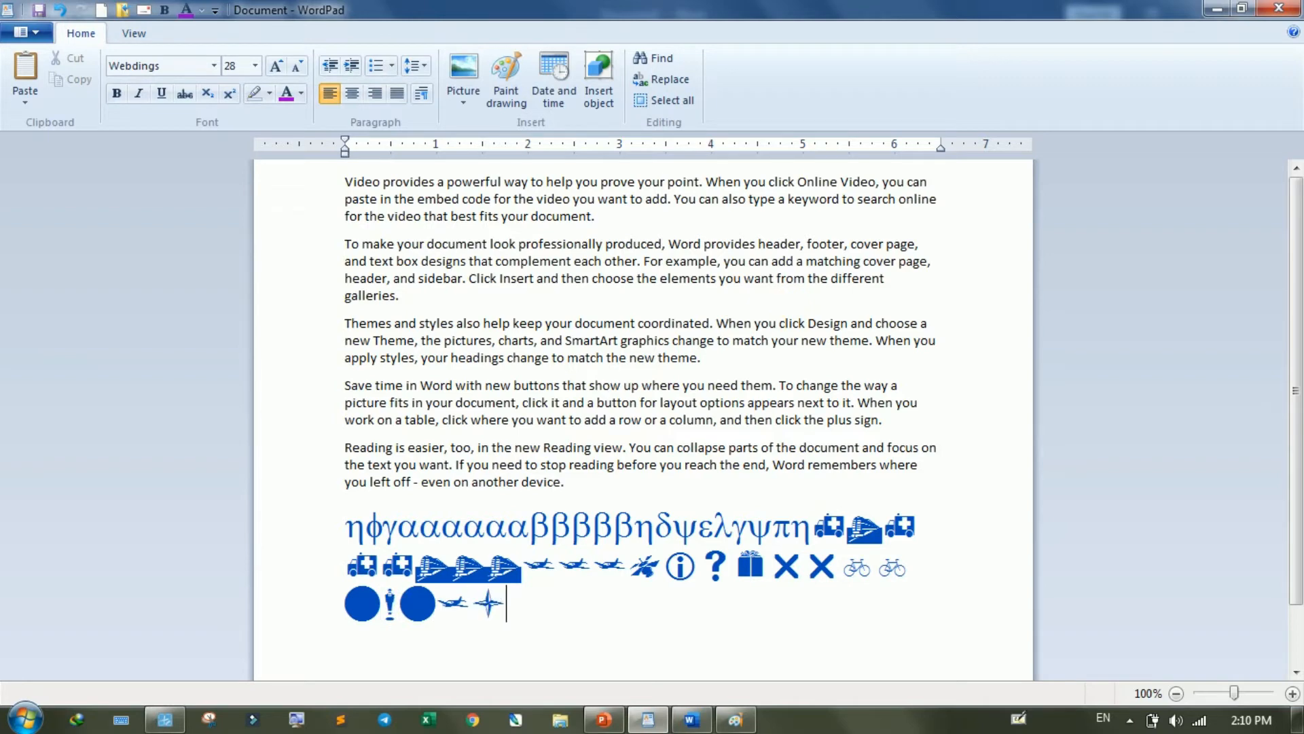
text(;iqiq)
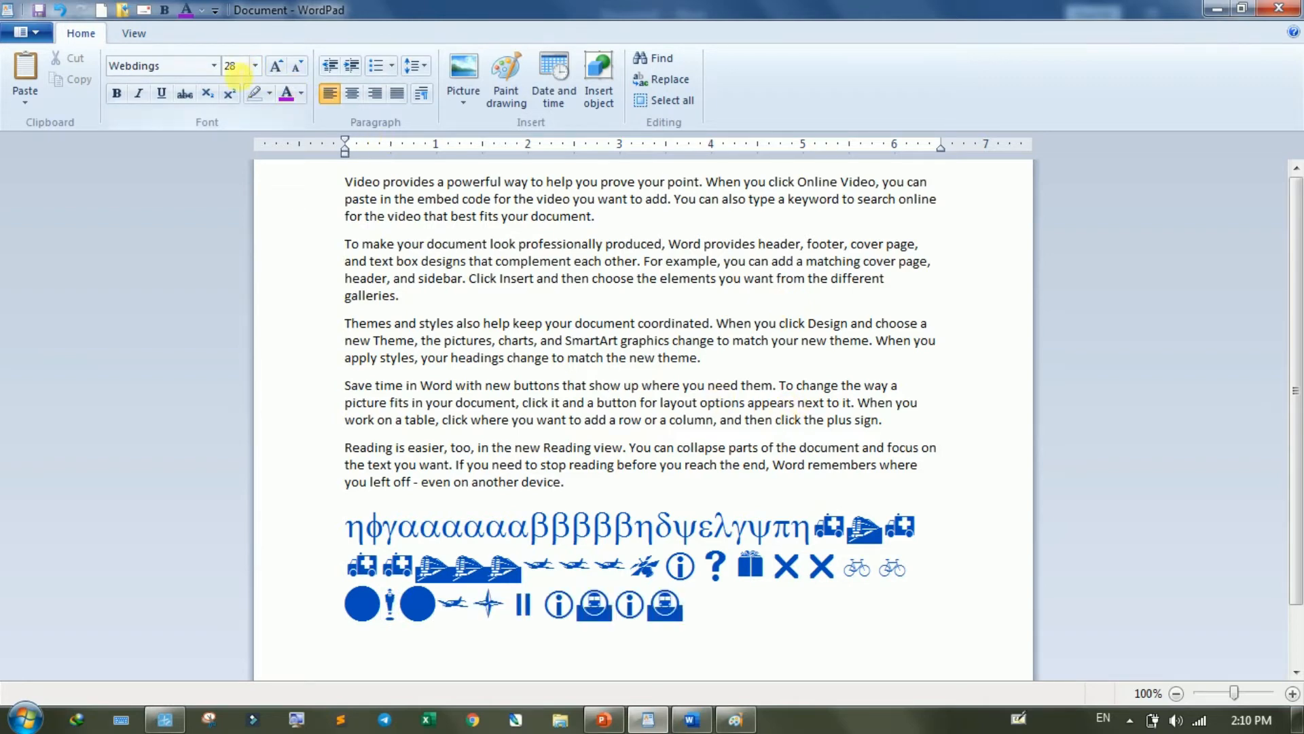
- Undo the picture characters, the Greek letters and the Symbol font change, back to "ANTRIKSH TECH GURU" in Impact
click(197, 65)
click(214, 65)
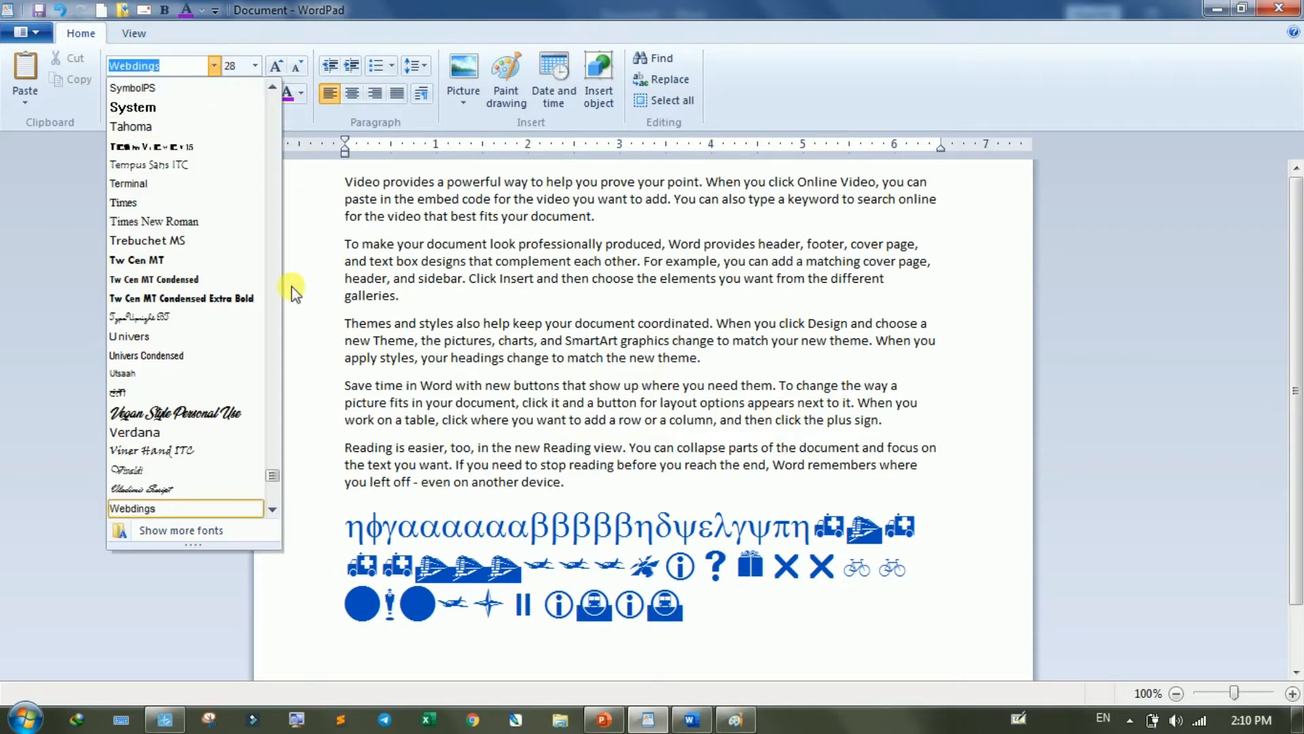
click(164, 64)
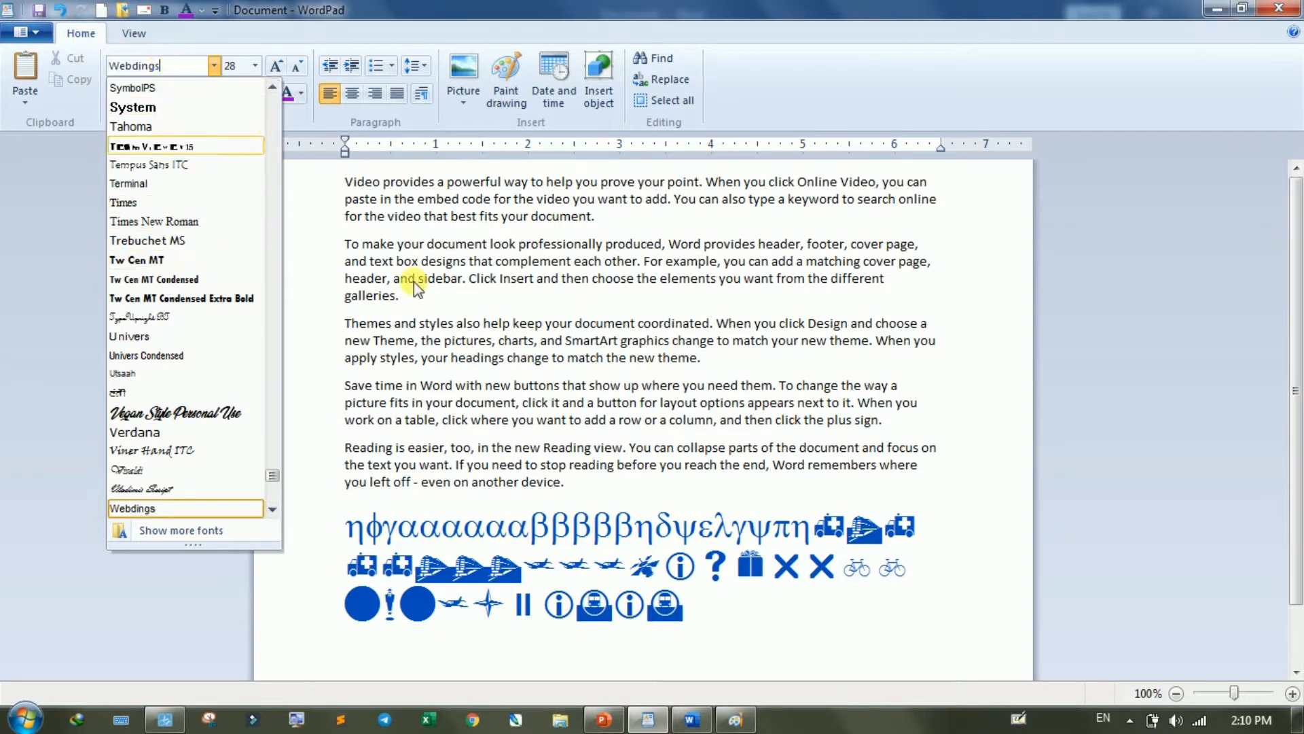
click(710, 603)
drag(711, 602, 480, 544)
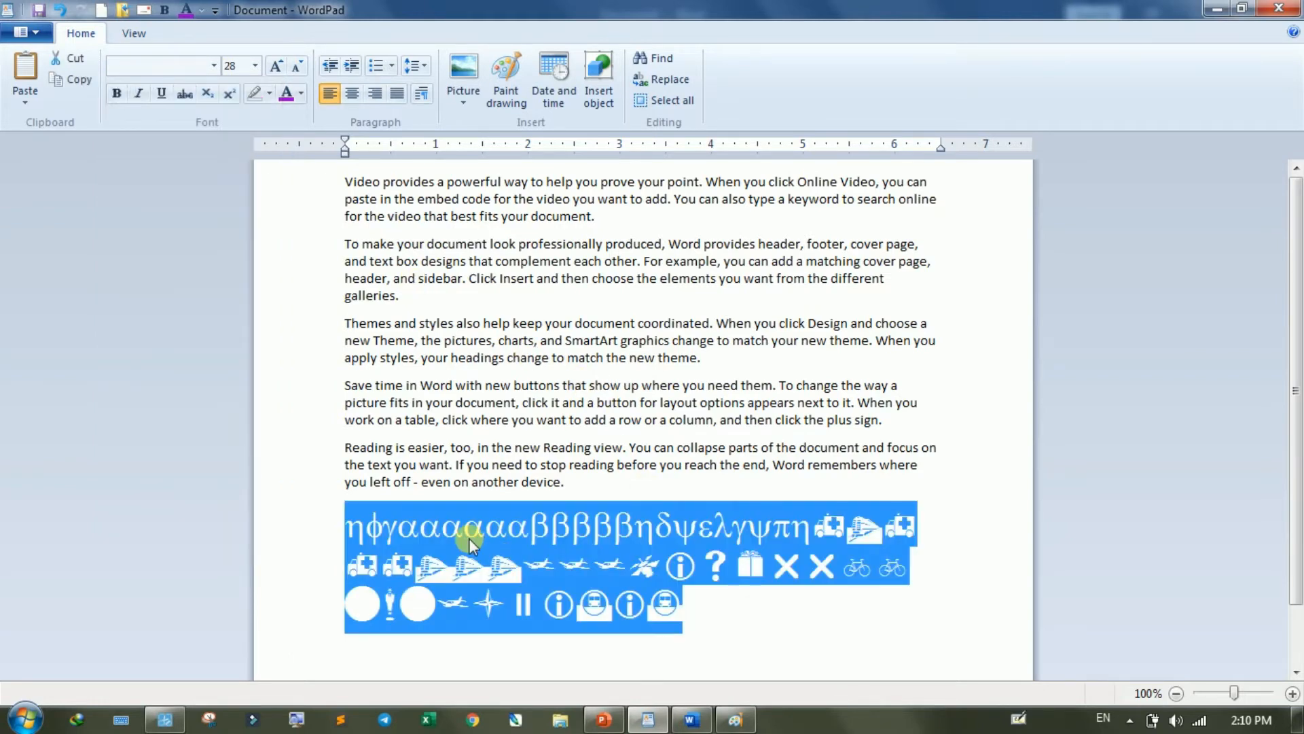
key(ctrl+z)
key(ctrl+z)
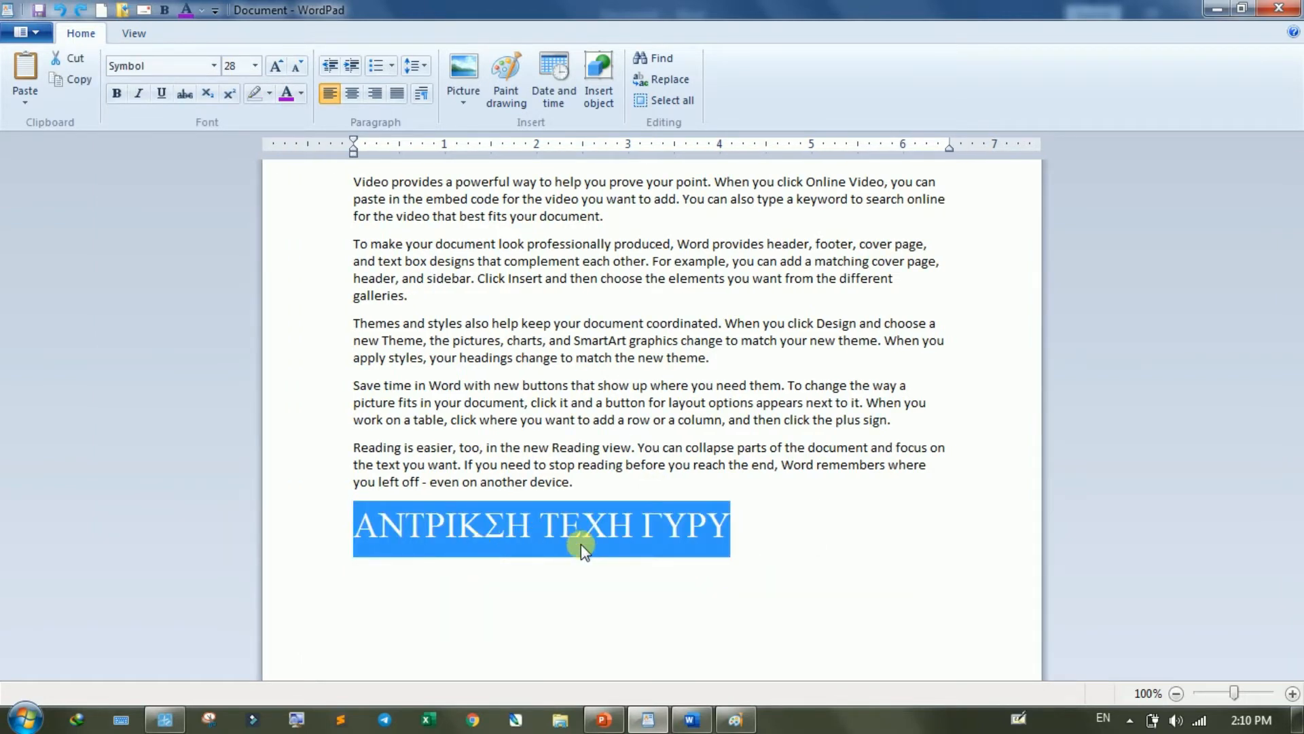
key(ctrl+z)
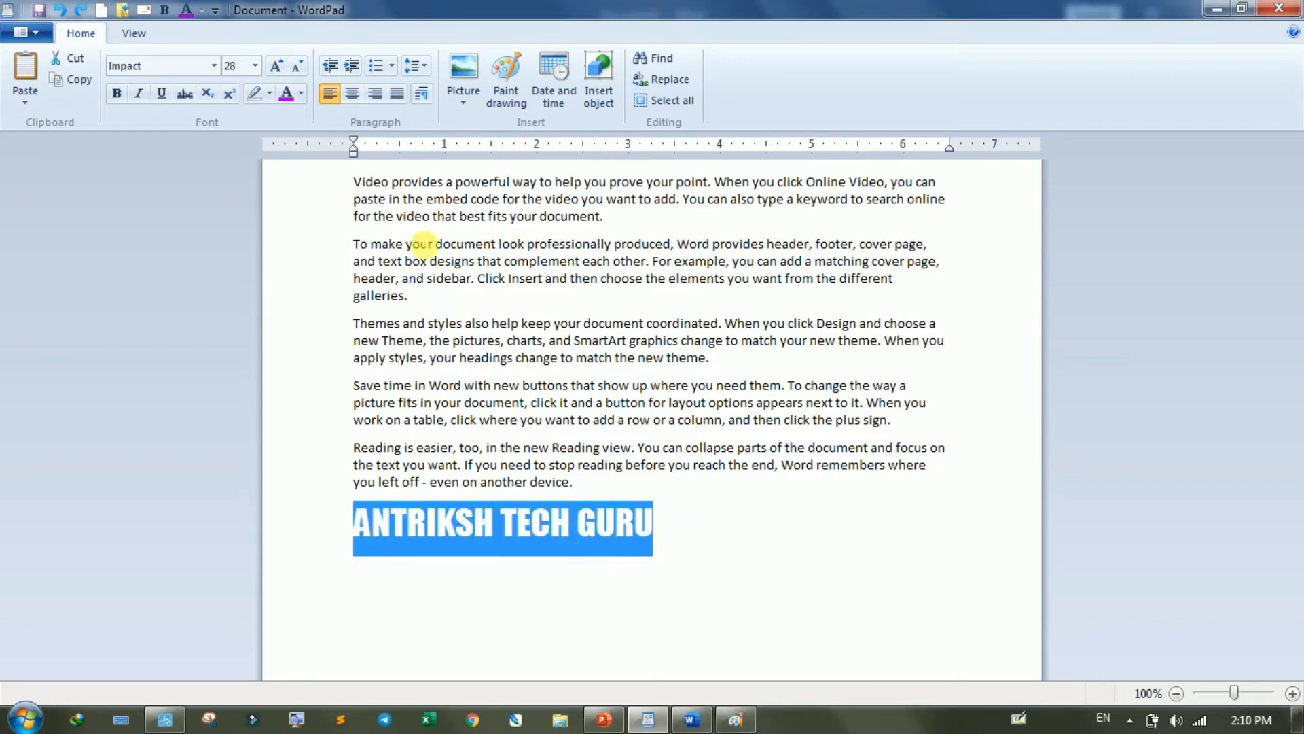
- Set the font size of "ANTRIKSH TECH GURU" to 48, and shrink it in steps to 16
click(254, 63)
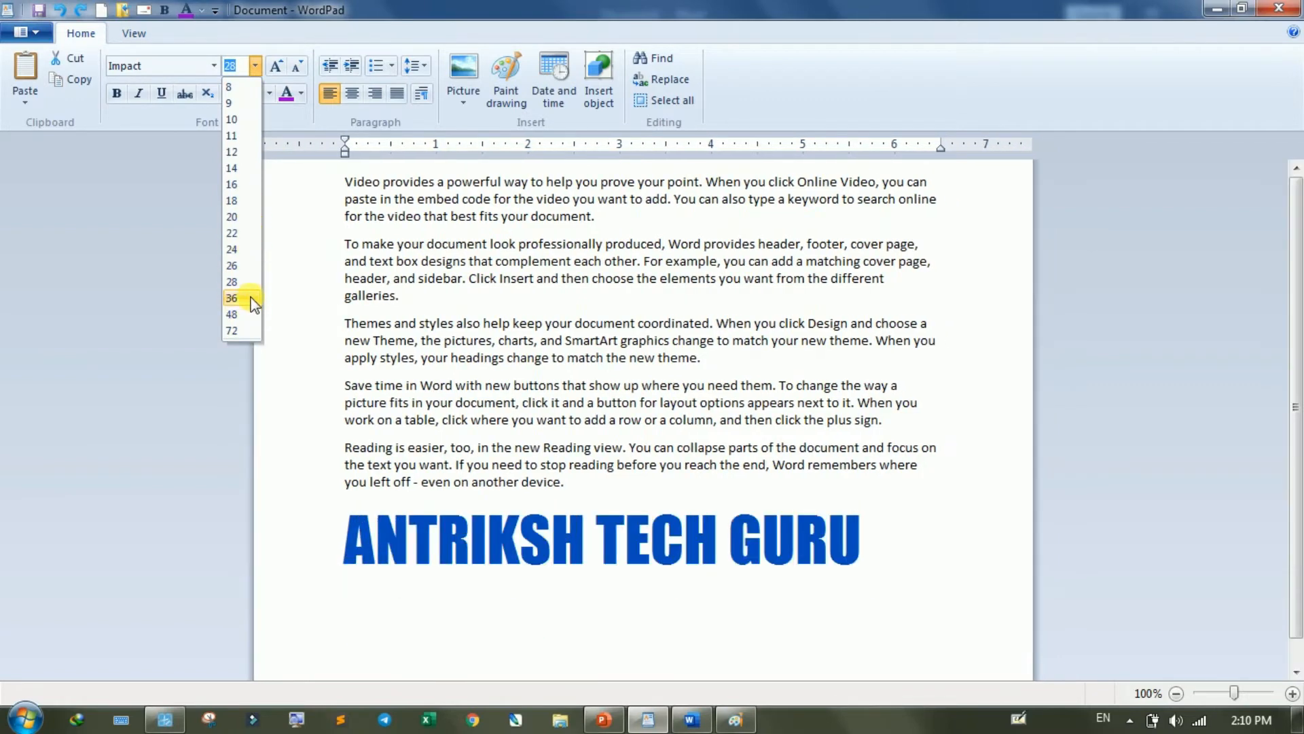
click(241, 314)
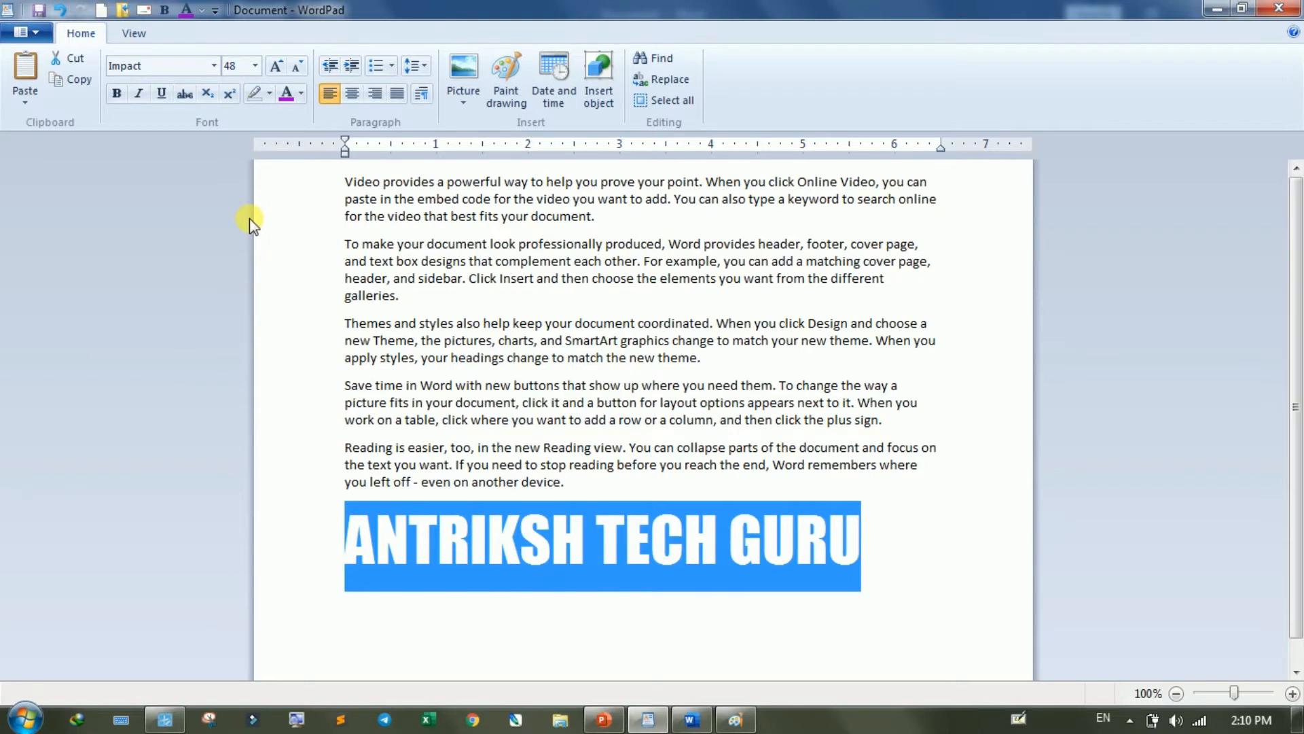
key(ctrl+less)
key(ctrl+less)
key(ctrl+less)
key(ctrl+less)
key(ctrl+less)
key(ctrl+less)
key(ctrl+less)
key(ctrl+less)
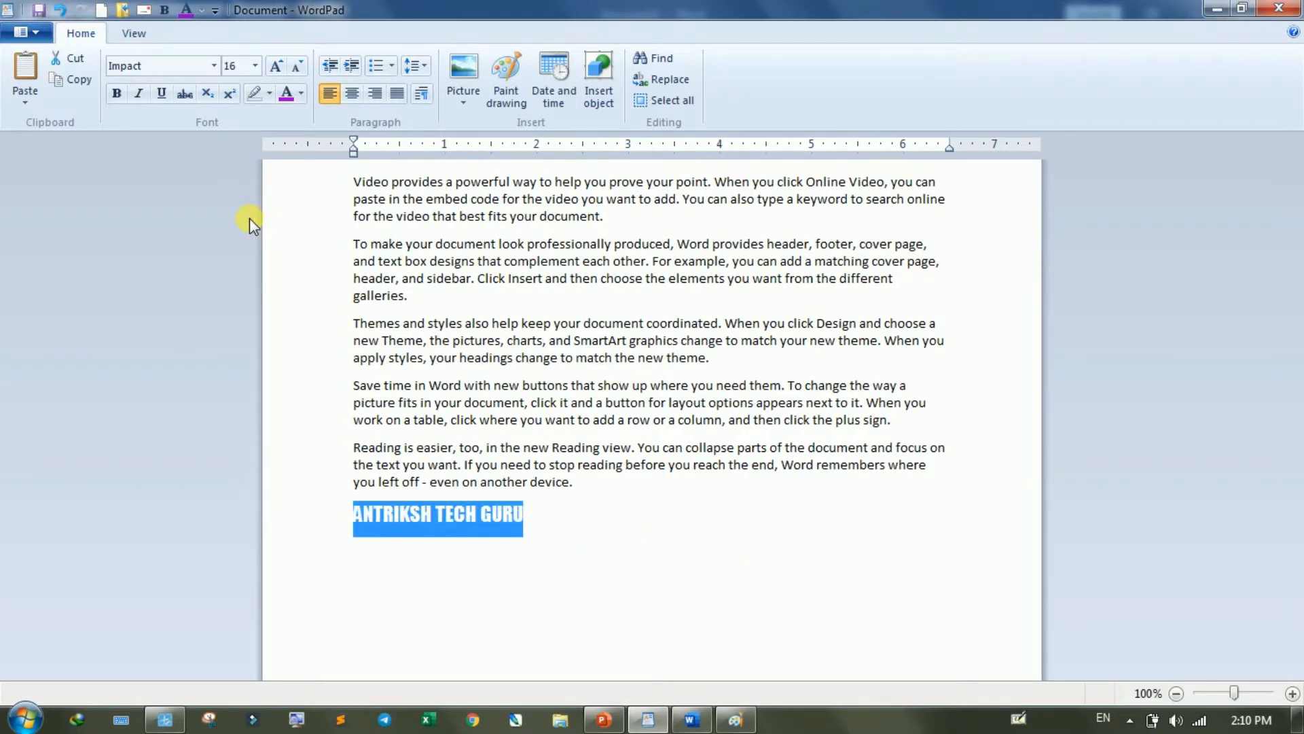
- Grow the font of "ANTRIKSH TECH GURU" in steps up to 72, and shrink it back to 36
key(ctrl+greater)
key(ctrl+greater)
key(ctrl+greater)
key(ctrl+greater)
key(ctrl+greater)
key(ctrl+greater)
key(ctrl+greater)
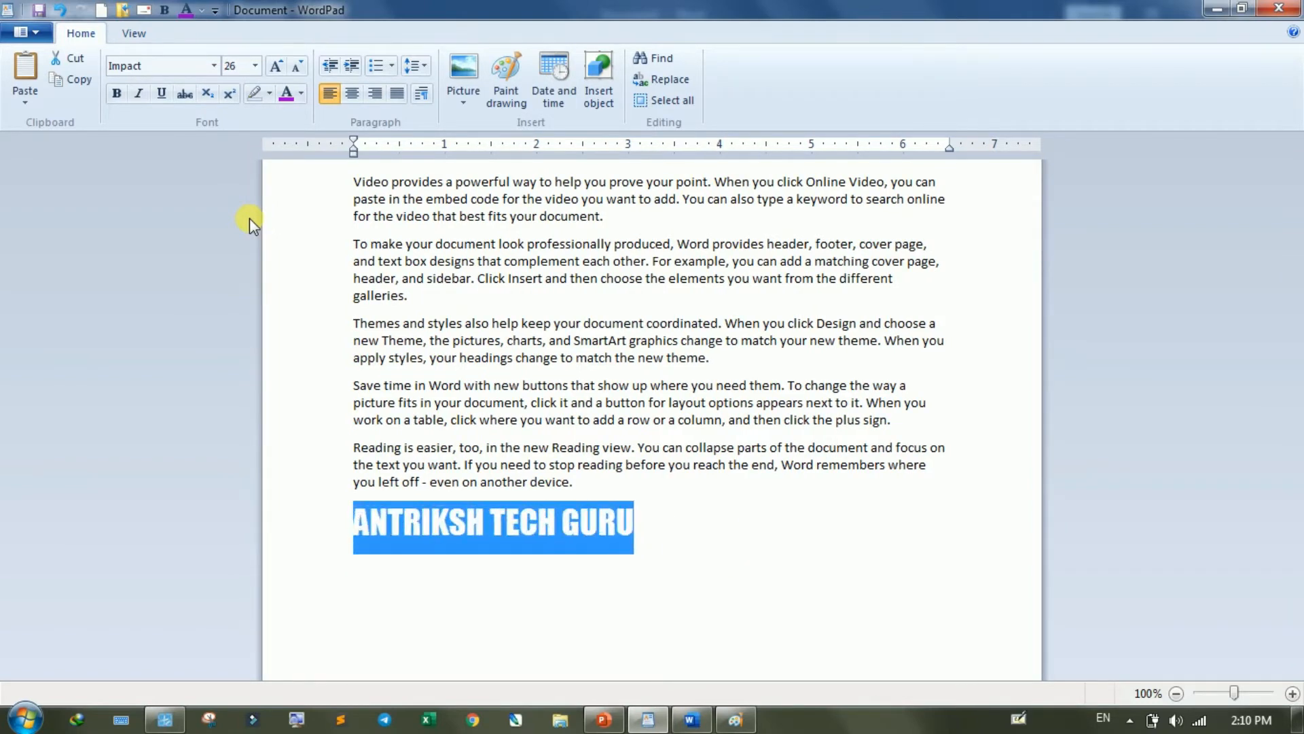
key(ctrl+greater)
key(ctrl+greater)
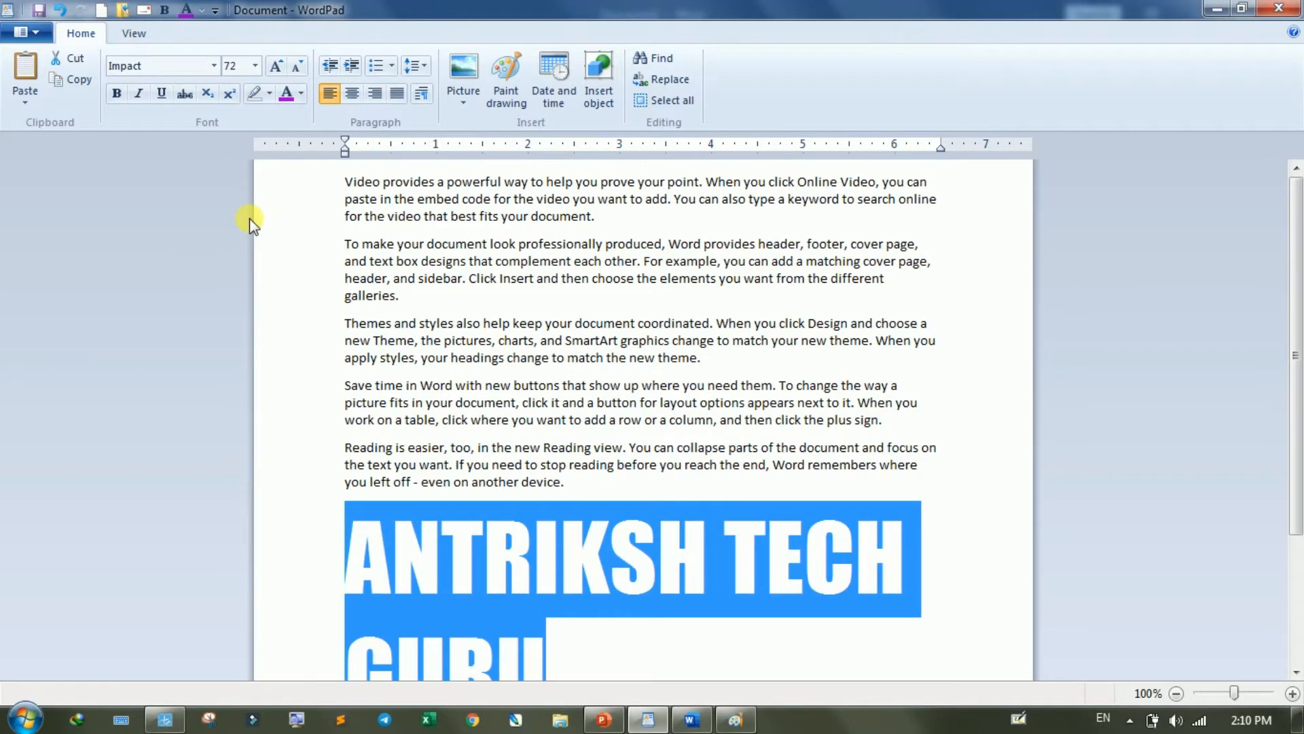
key(ctrl+less)
key(ctrl+less)
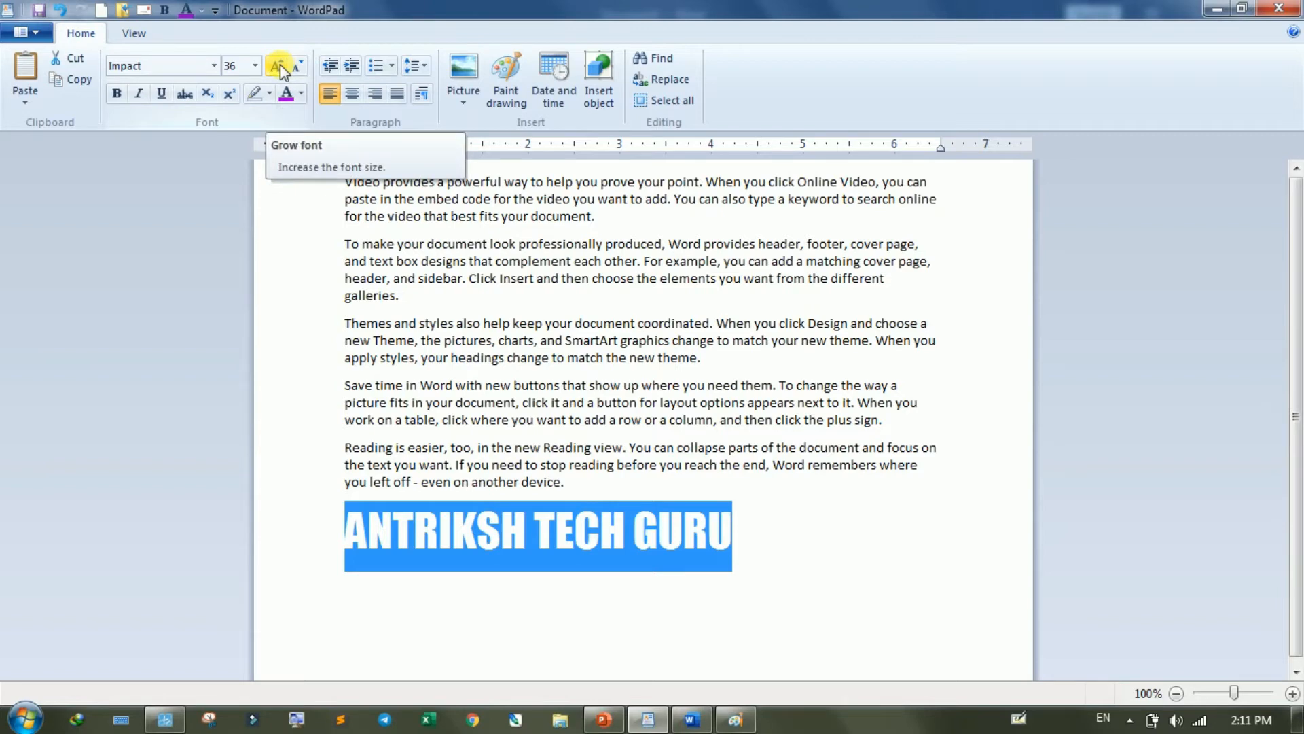
- Grow the font of "ANTRIKSH TECH GURU" to 90, and shrink it in steps to 26
click(280, 67)
click(280, 67)
click(279, 67)
click(279, 67)
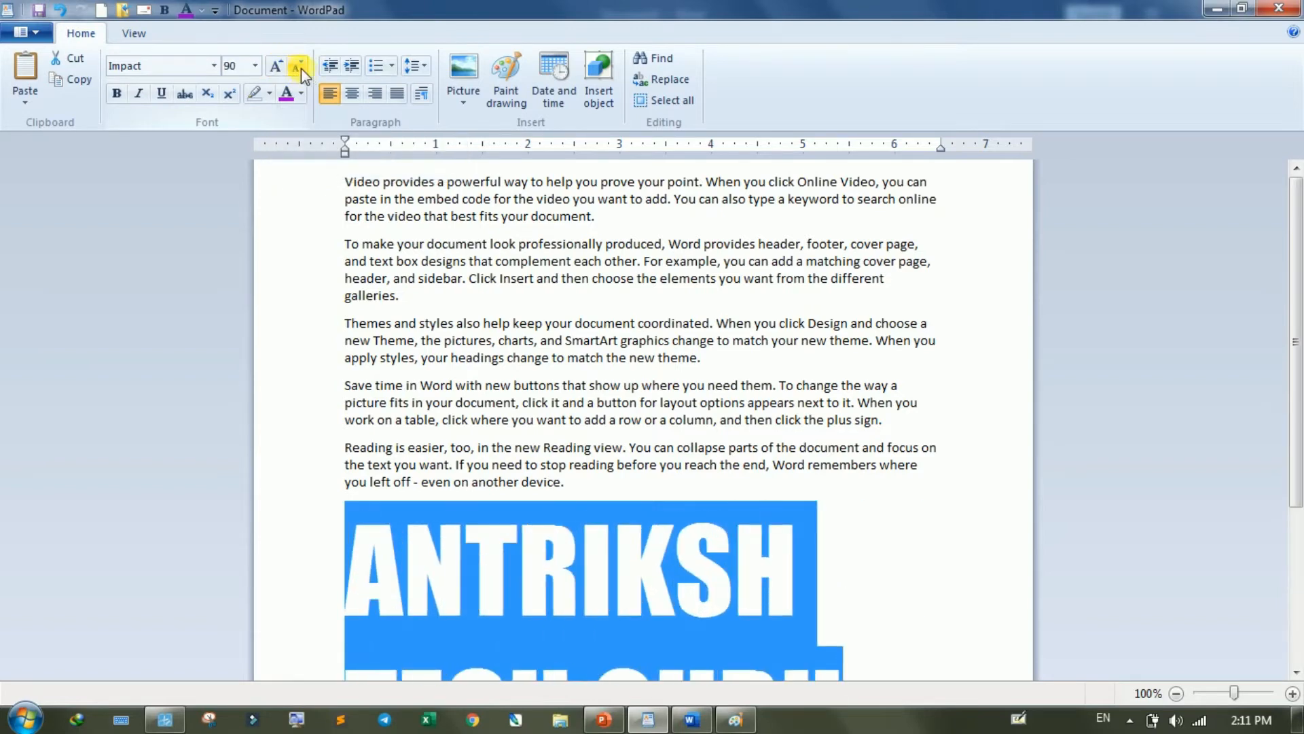
click(301, 68)
click(300, 68)
click(300, 68)
click(300, 68)
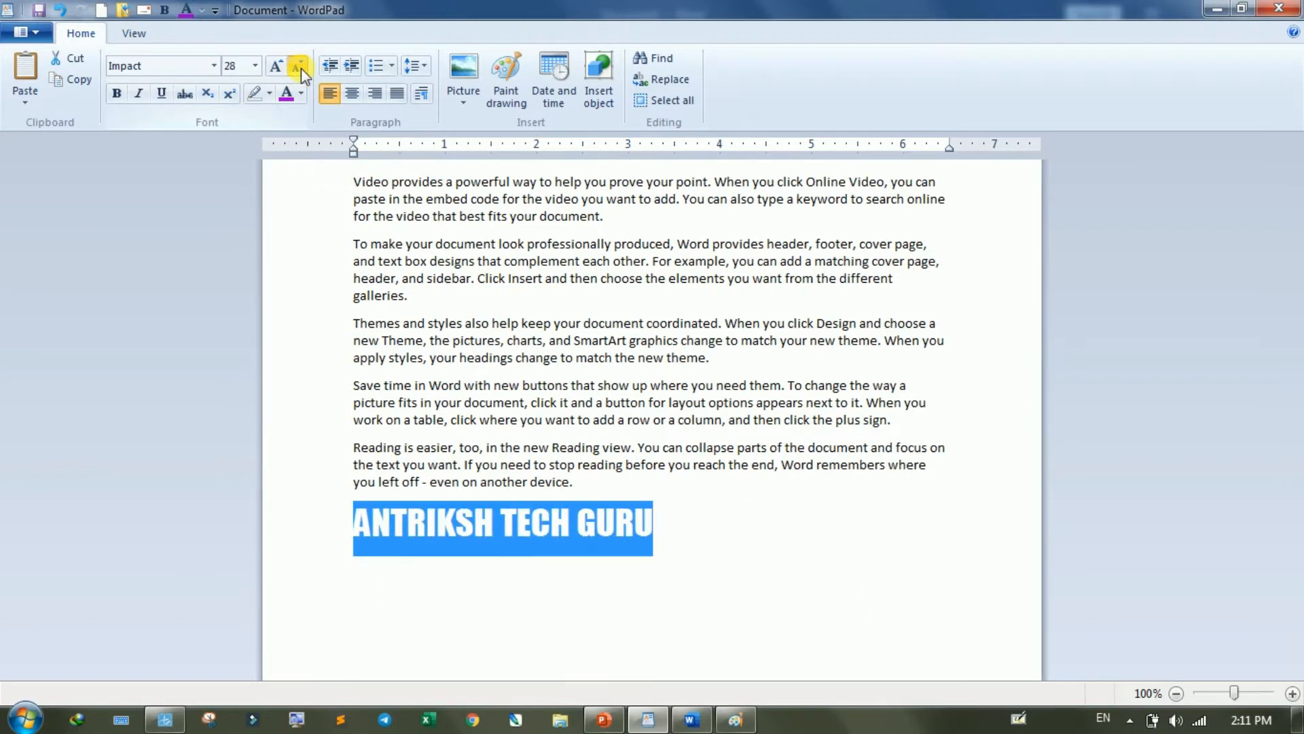
click(301, 68)
- Make the selected "ANTRIKSH TECH GURU" line bold
click(120, 92)
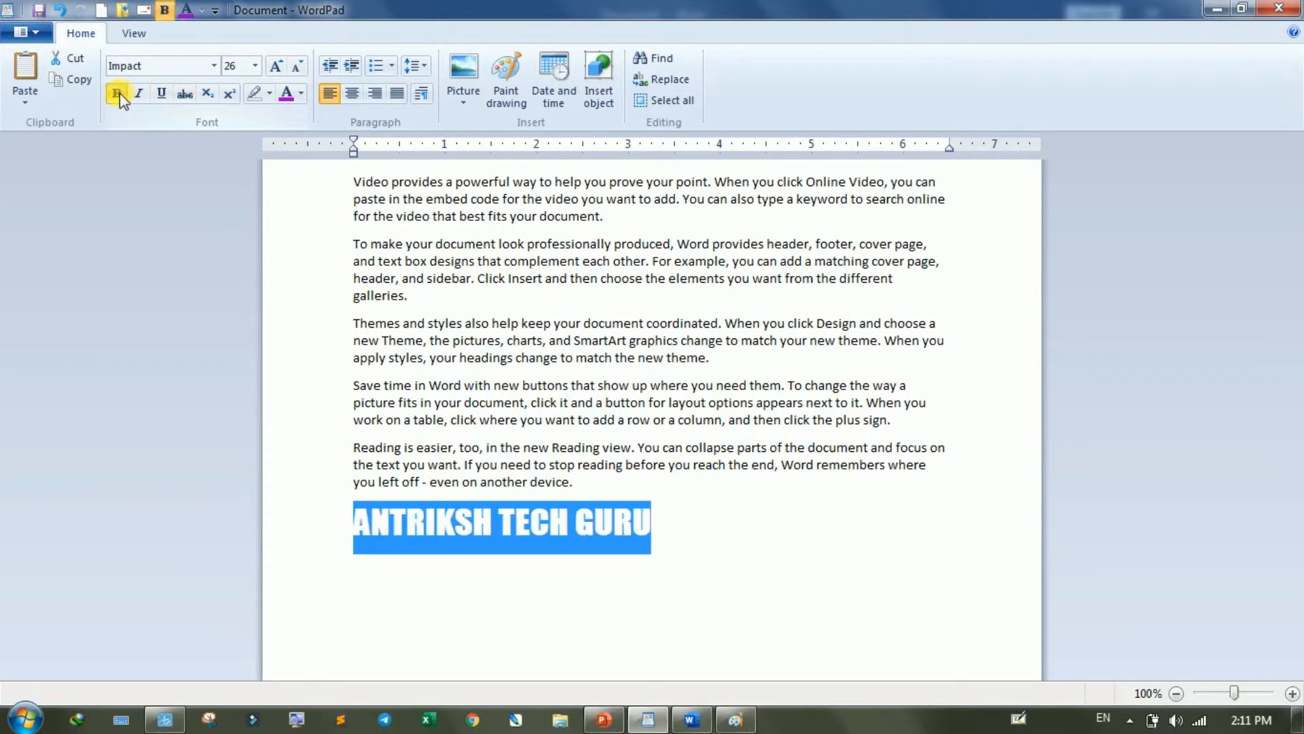
- Toggle bold on the selected "ANTRIKSH TECH GURU" line and leave it off
click(120, 93)
click(120, 93)
click(120, 93)
- Toggle italic on and back off for the selected "ANTRIKSH TECH GURU" line
click(140, 94)
click(140, 93)
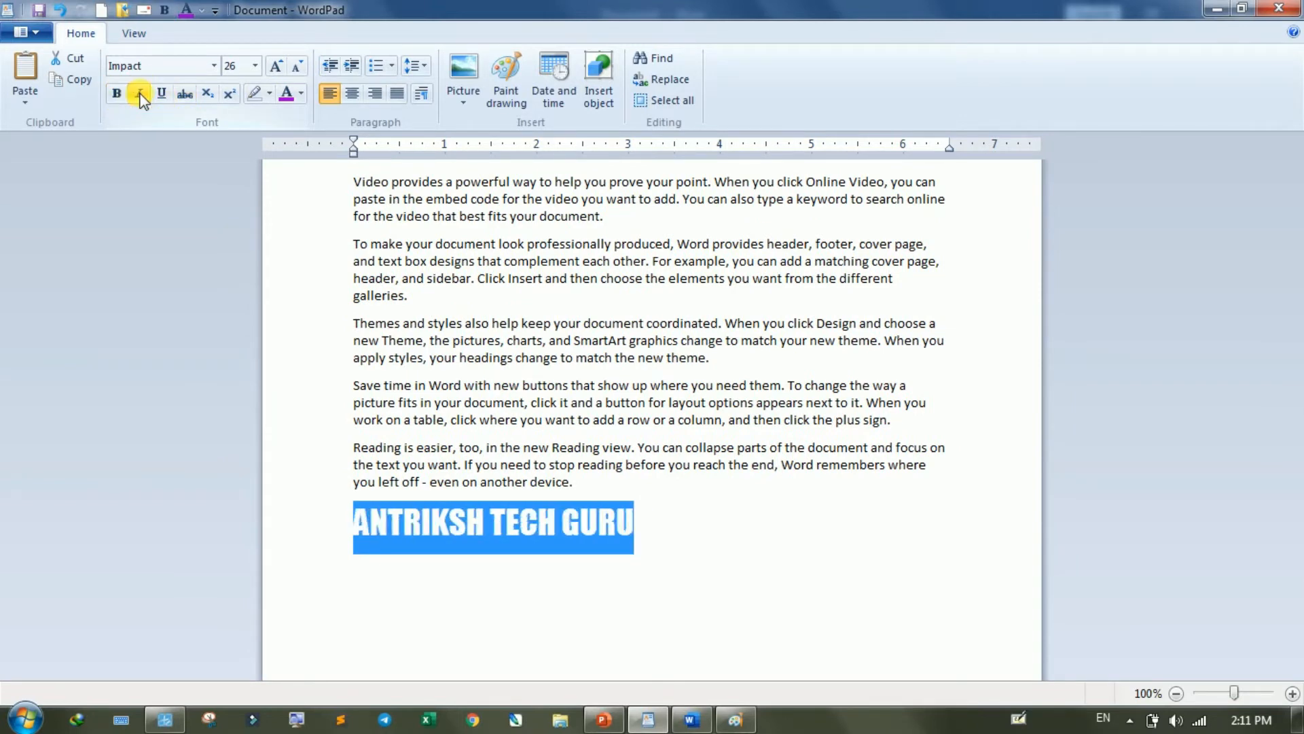
click(140, 93)
click(140, 94)
- Toggle underline and strikethrough on and back off for the selected "ANTRIKSH TECH GURU" line
click(161, 96)
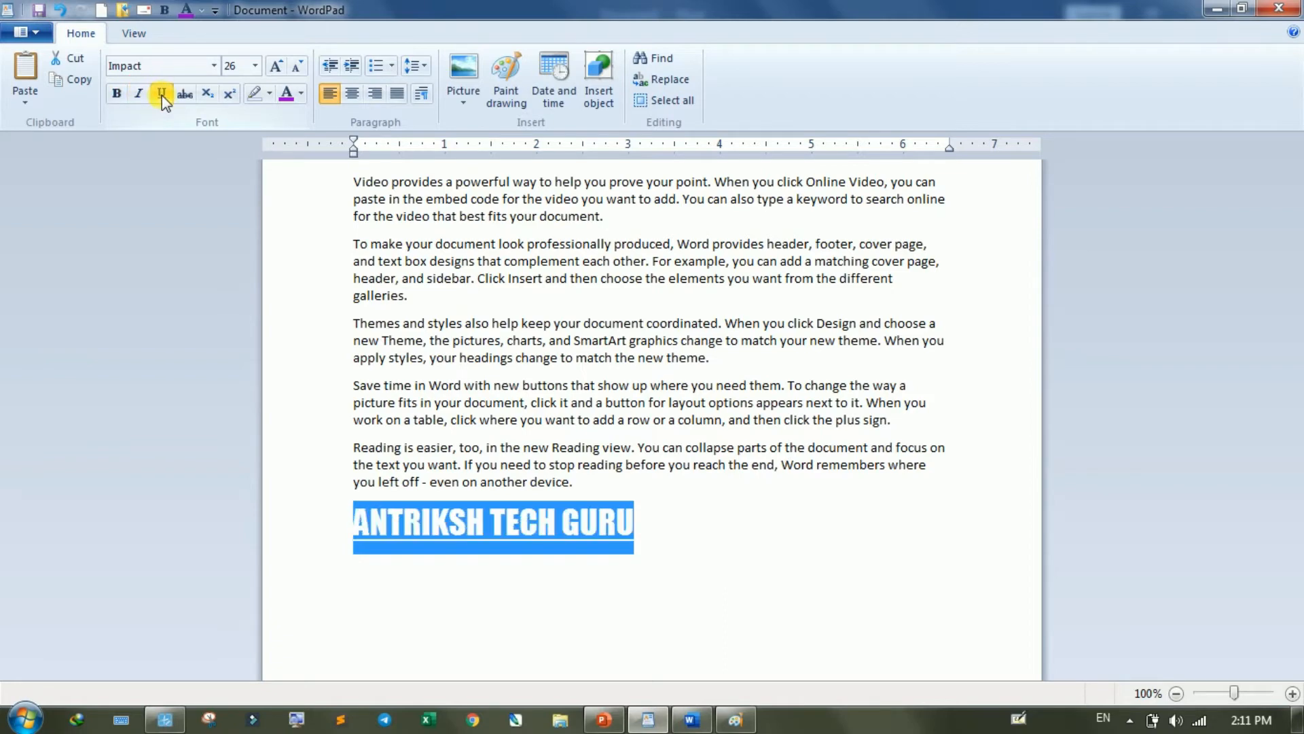
click(162, 96)
click(162, 95)
click(162, 95)
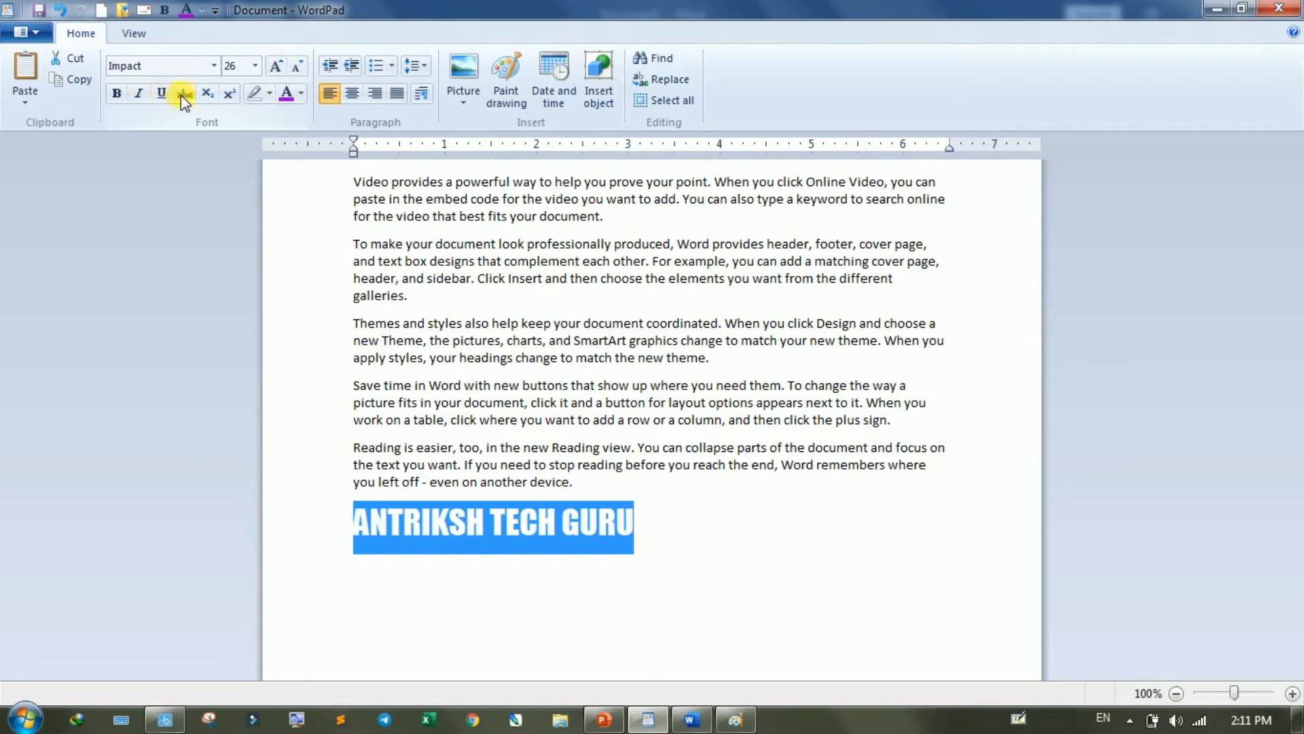
click(180, 95)
click(181, 95)
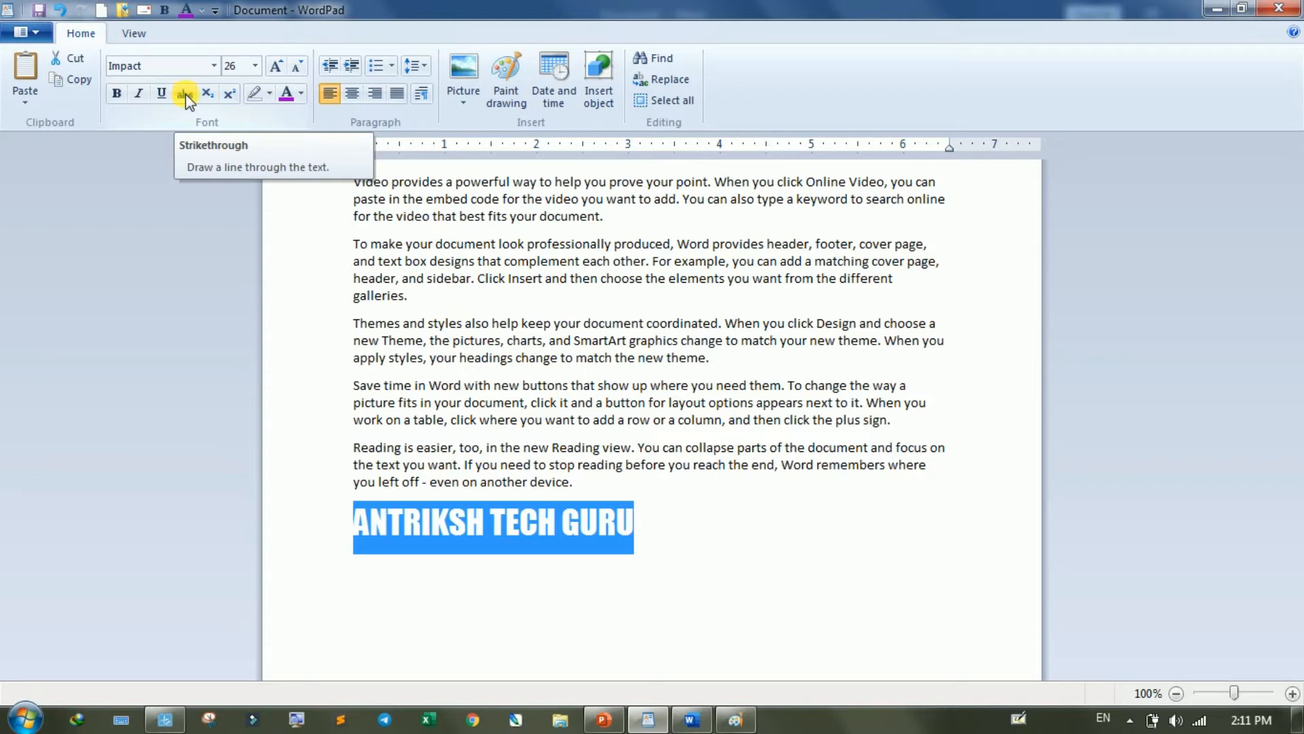
click(184, 94)
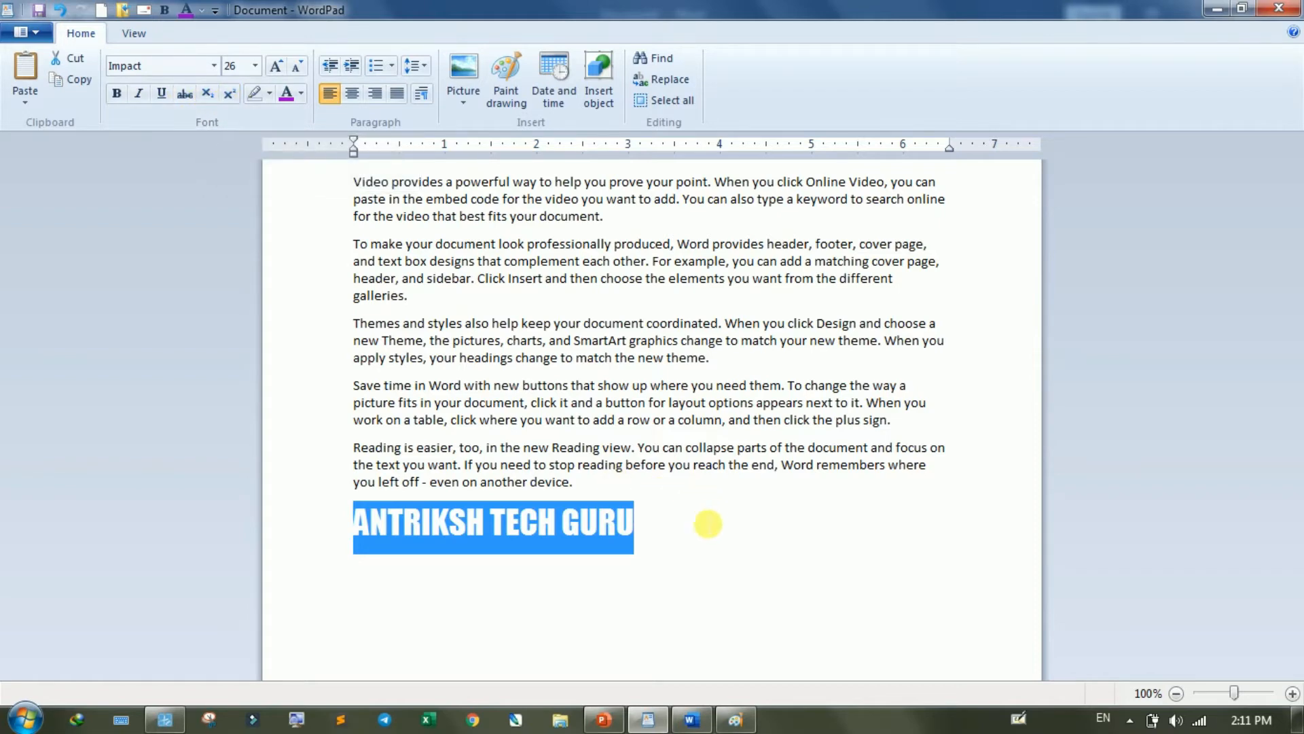
- Add "H2O" after "ANTRIKSH TECH GURU" and format its 2 as subscript
click(708, 524)
text(H20)
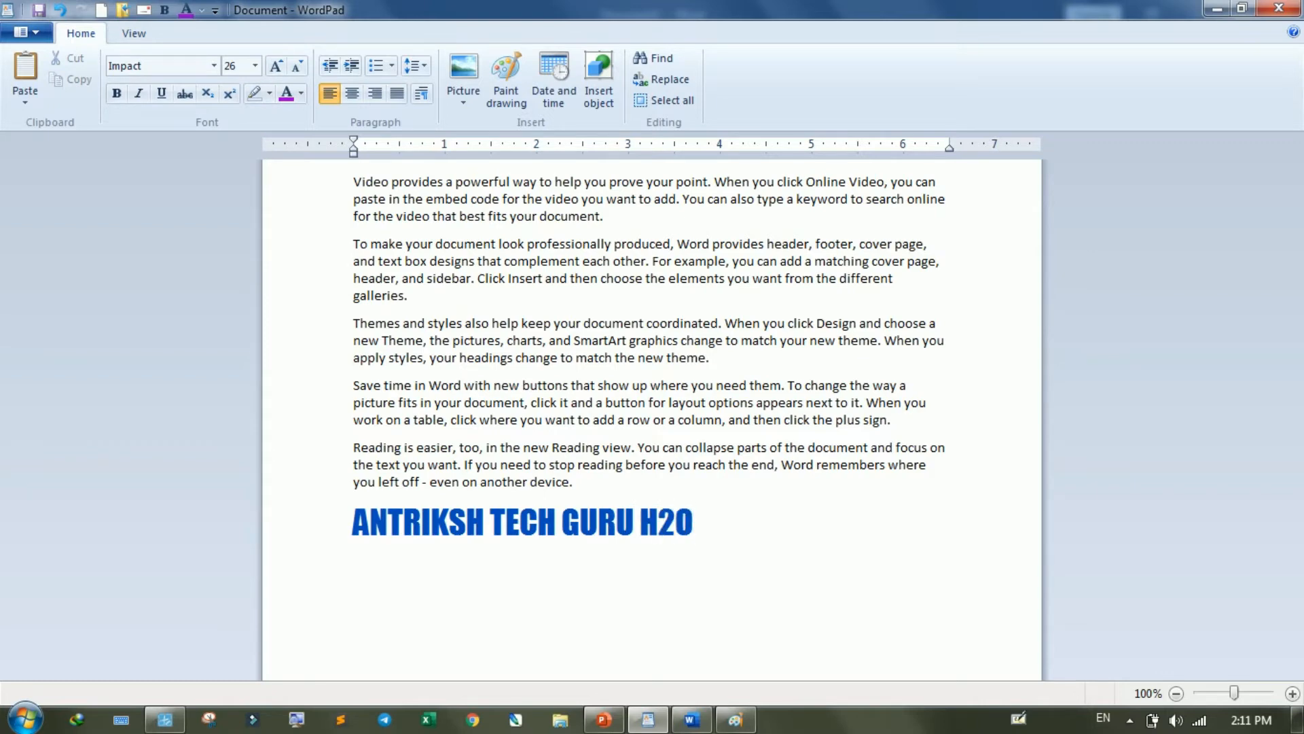
drag(658, 523, 678, 525)
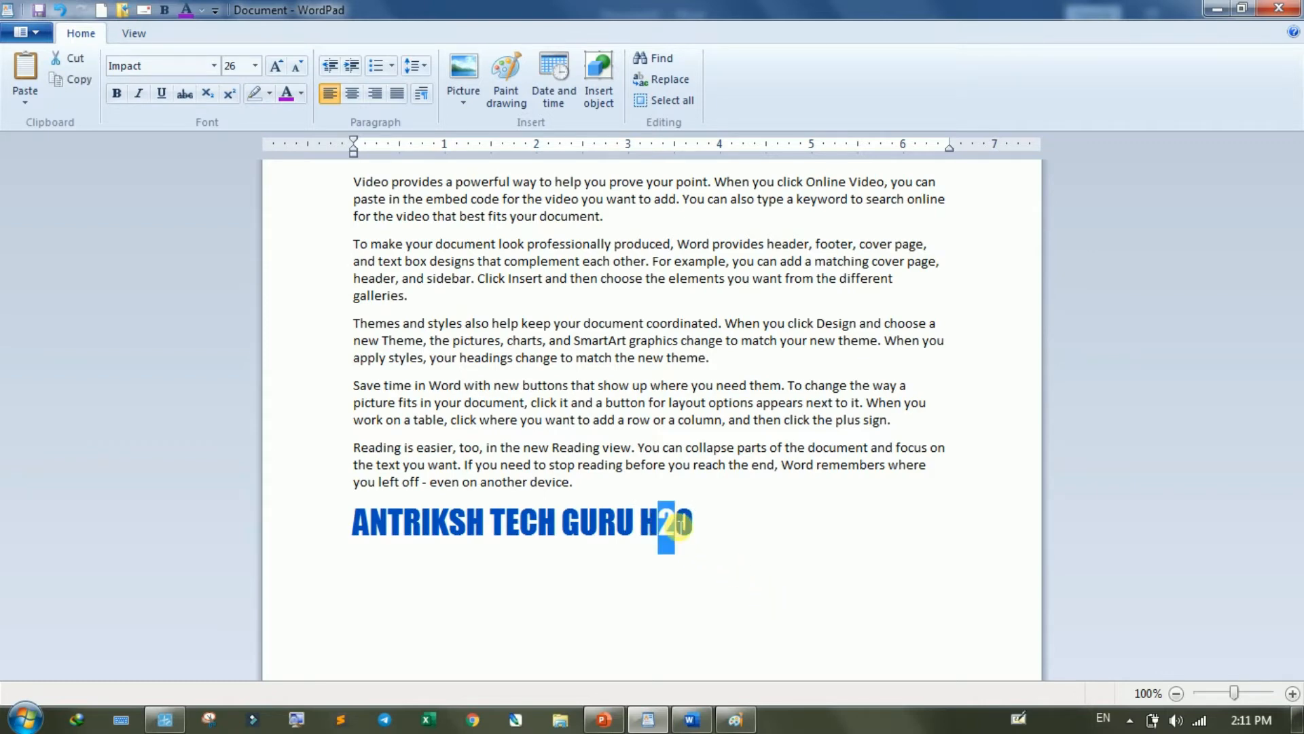
click(209, 92)
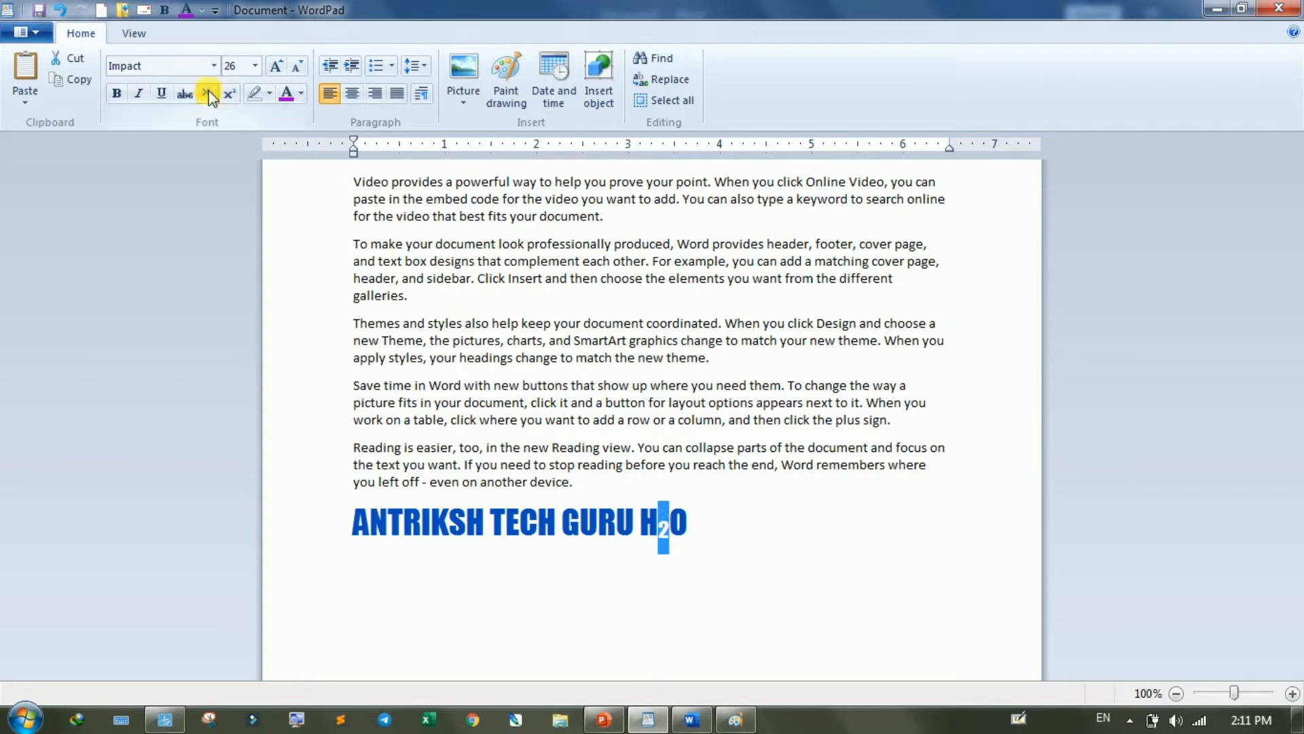
click(689, 520)
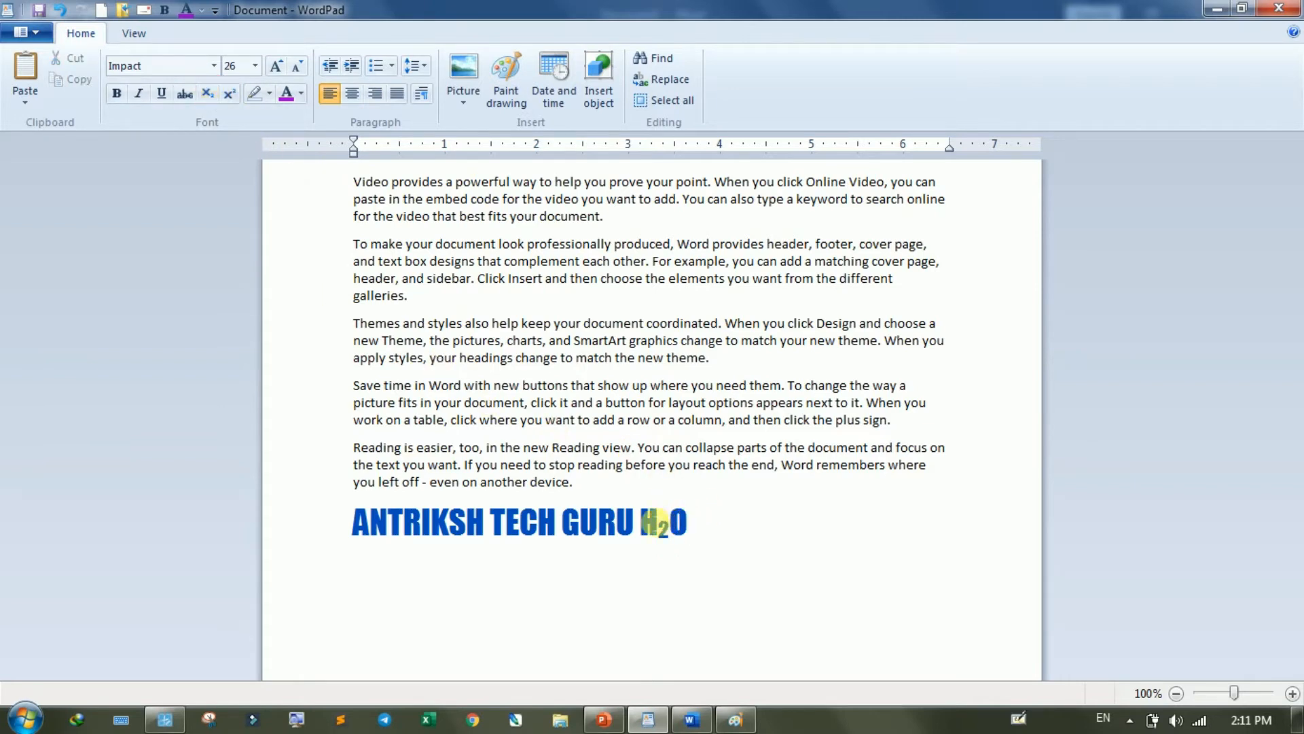
- Move the H₂O formula onto its own line below "ANTRIKSH TECH GURU"
click(645, 534)
key(Return)
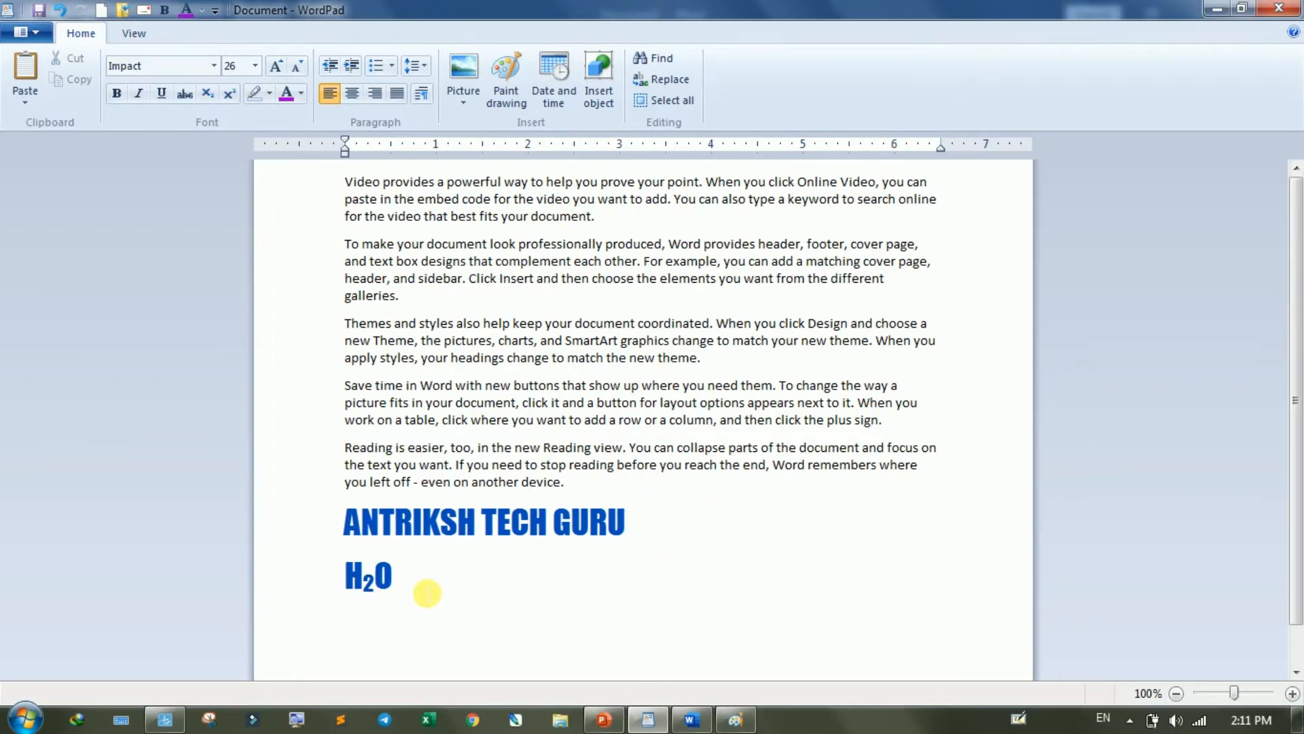
click(774, 499)
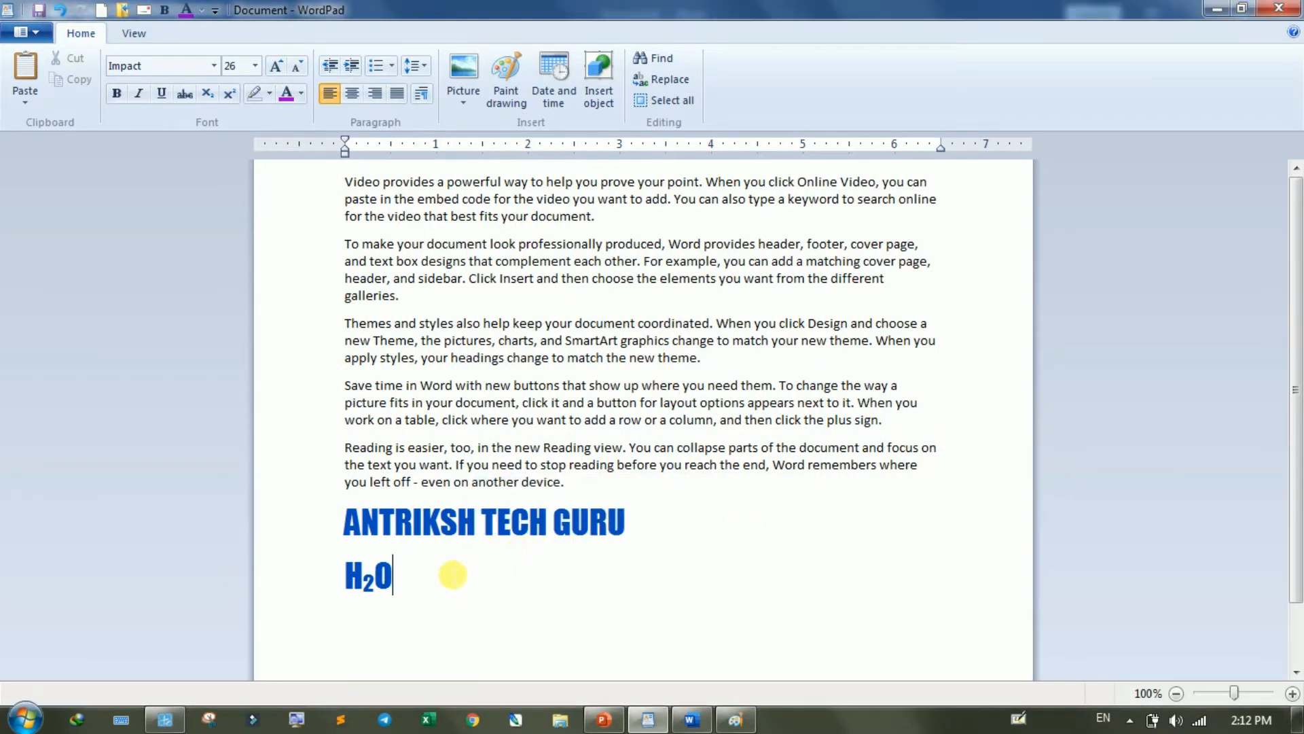
- Add "X2+Y2" on a new line below H₂O and format both 2s as superscript
key(Return)
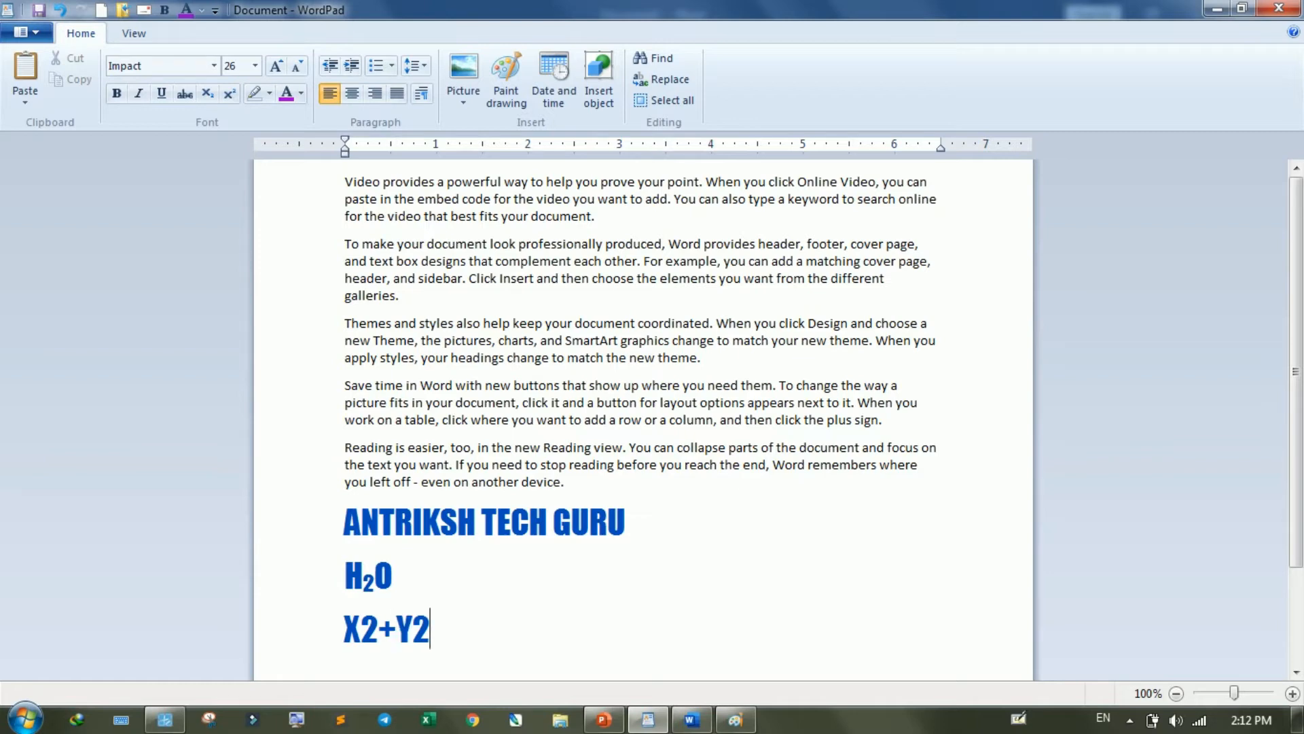
drag(360, 628, 377, 632)
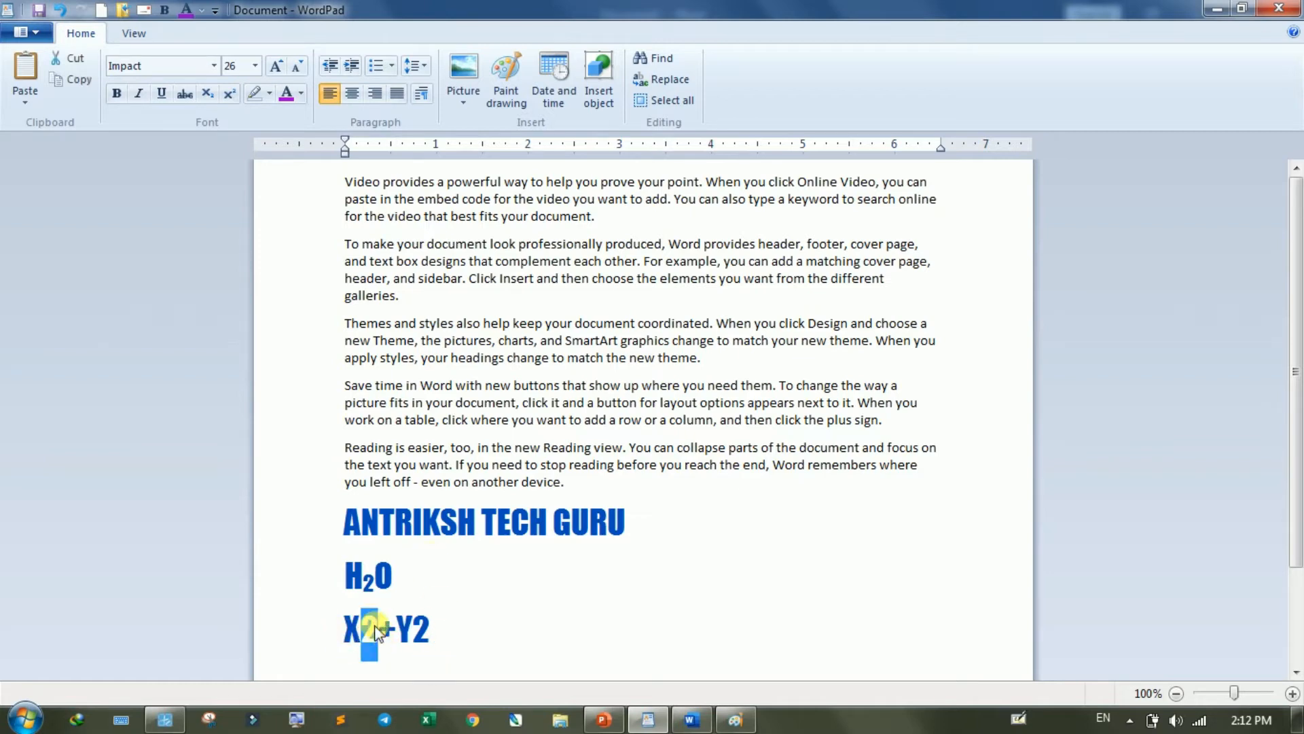
click(230, 96)
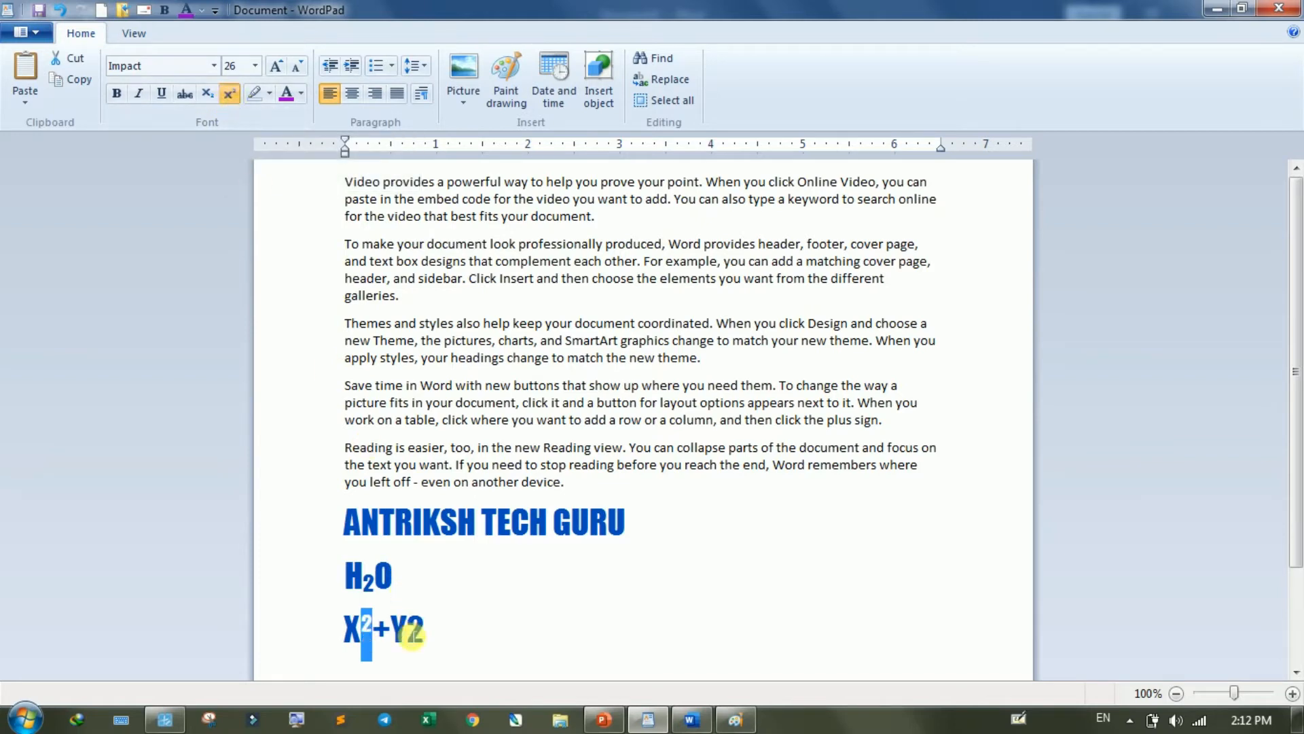
drag(406, 628, 424, 628)
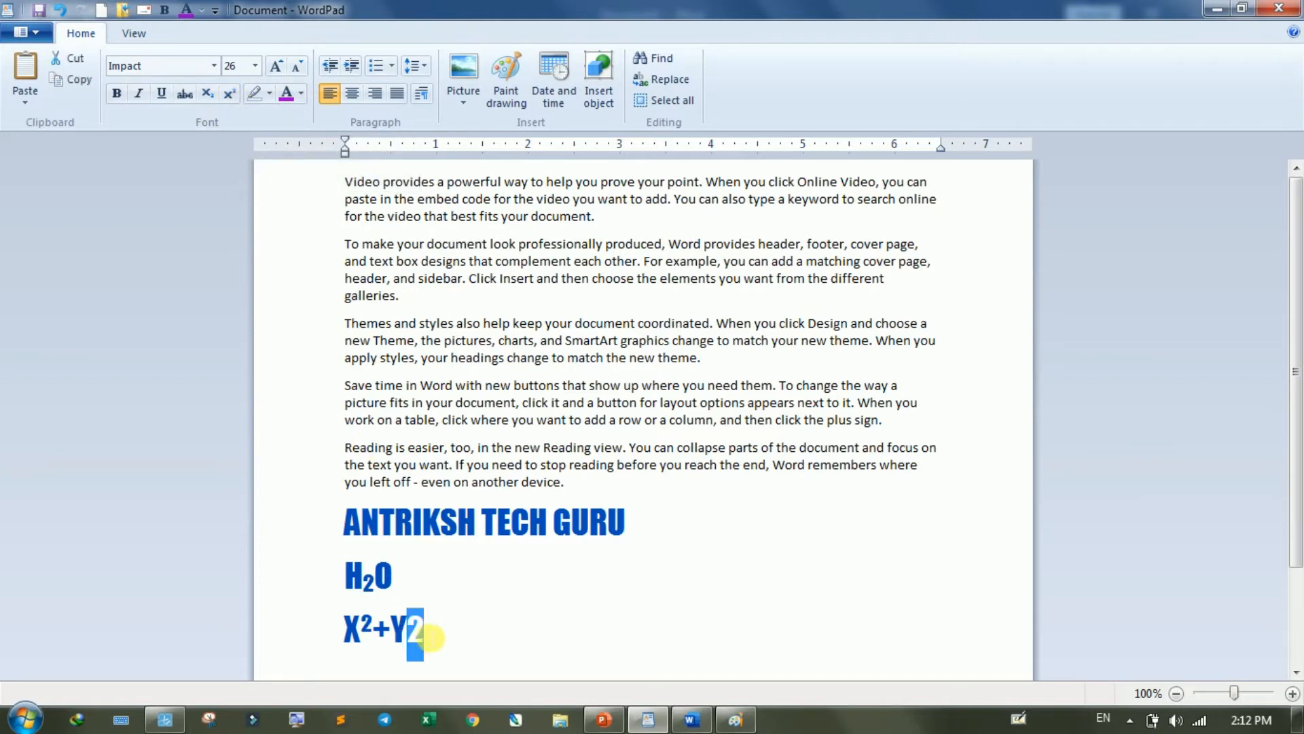
click(230, 94)
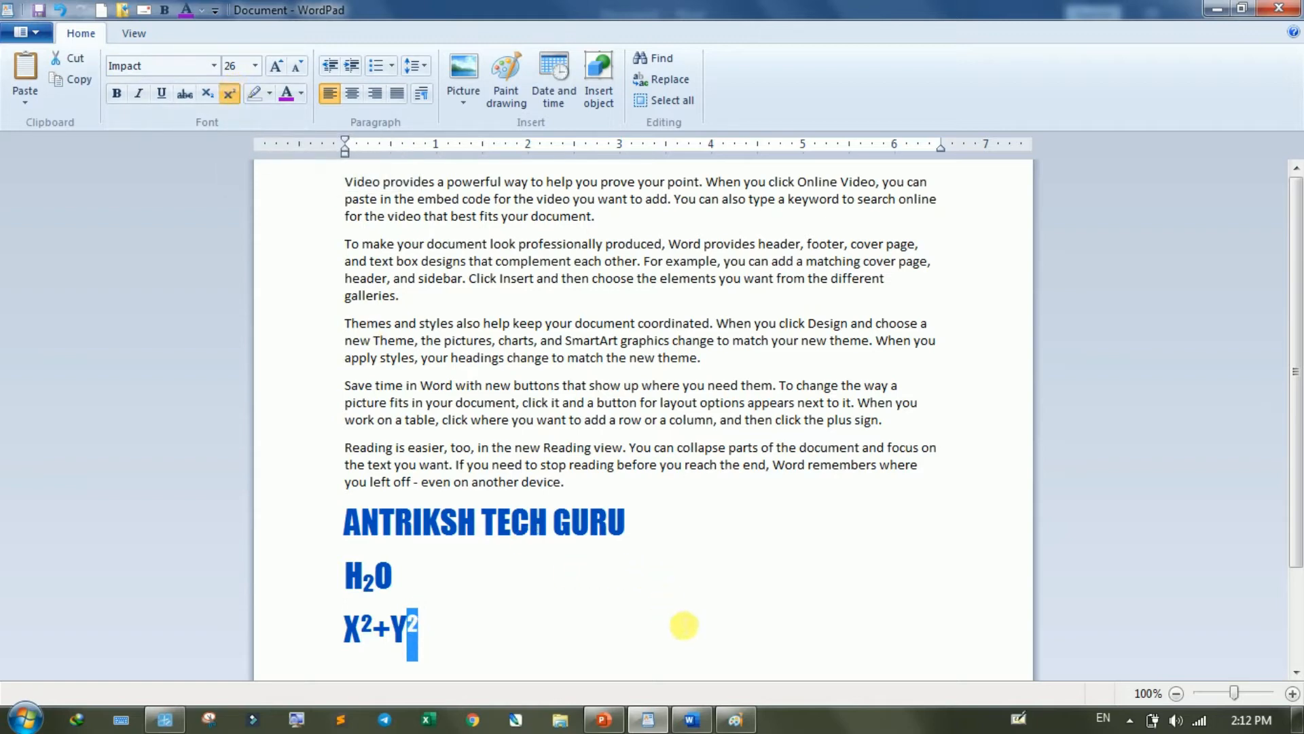
- Add "16th june" after "ANTRIKSH TECH GURU" and format its "th" as superscript
click(699, 508)
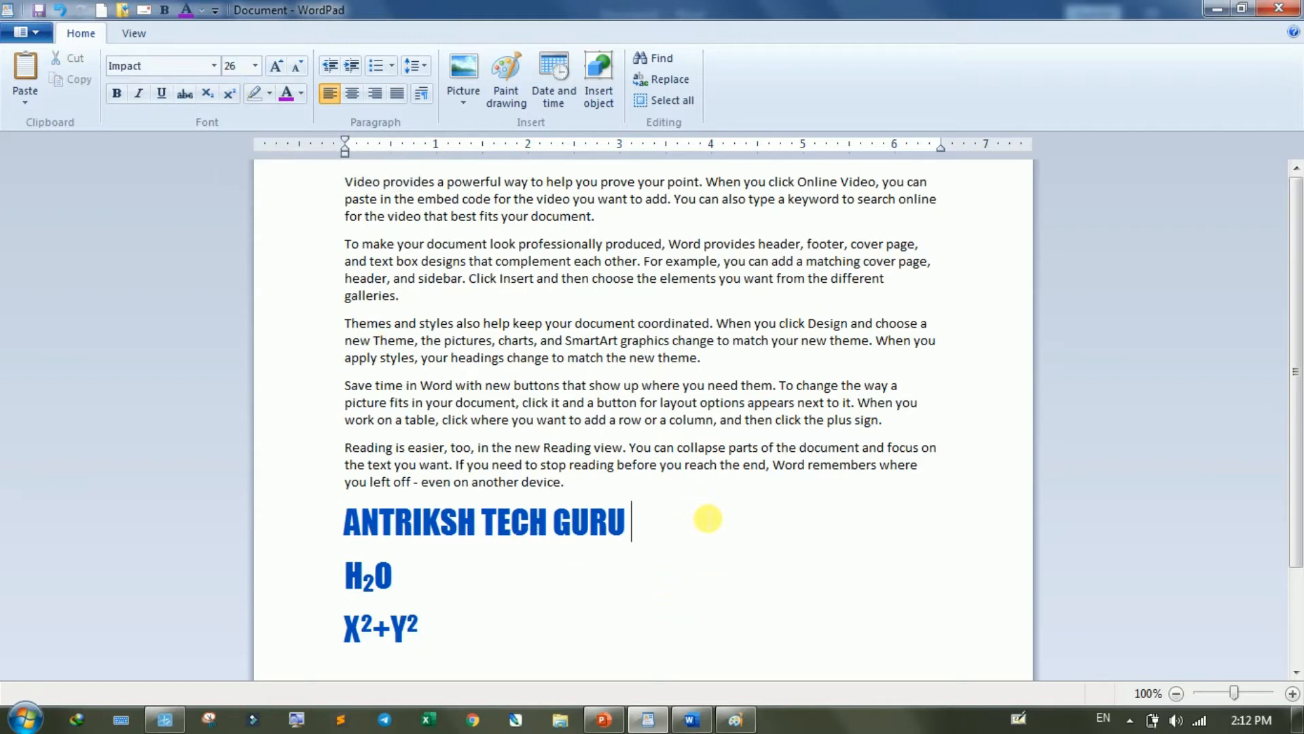
text(16)
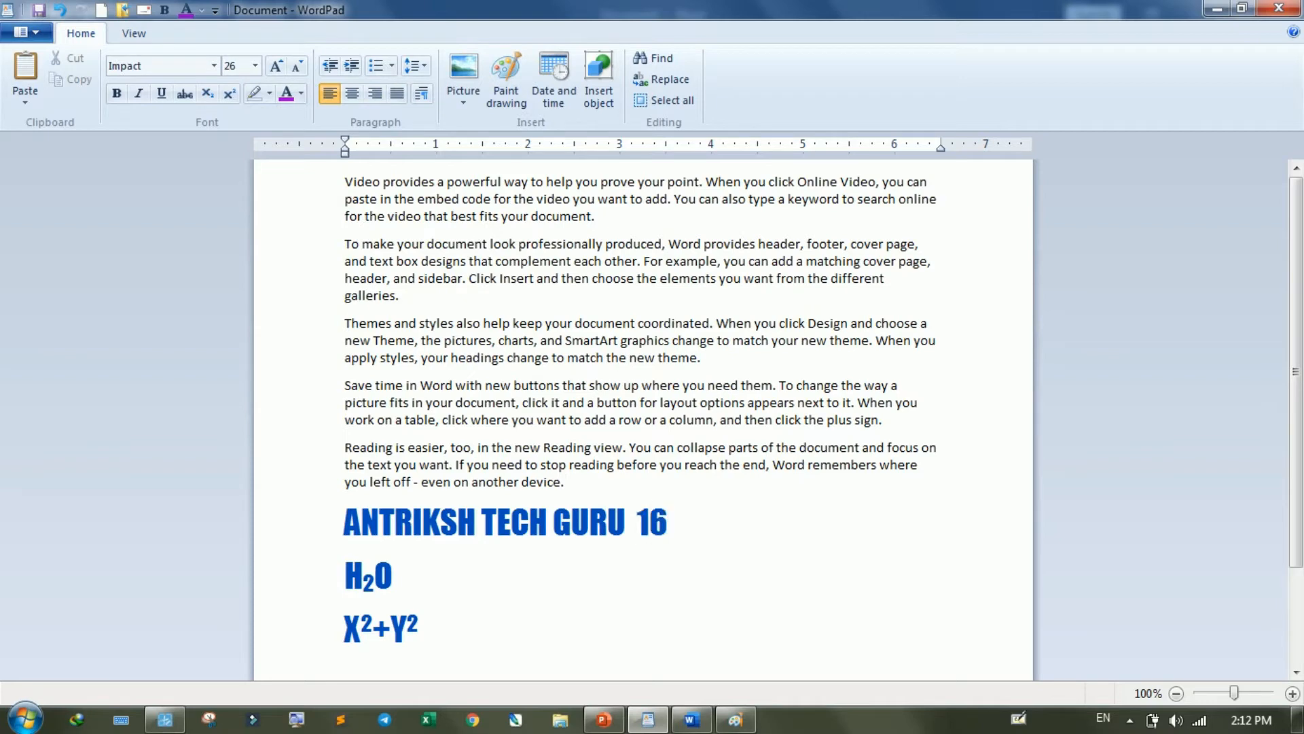
text(th june)
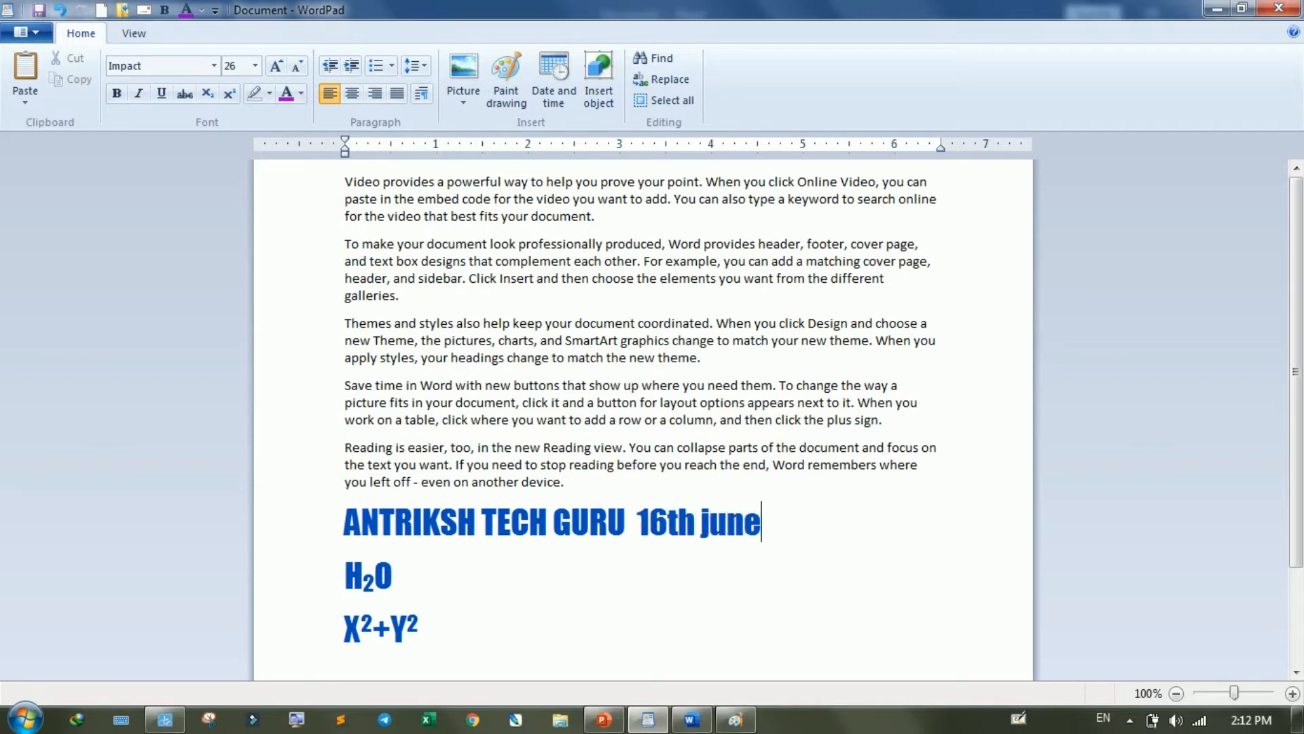
double_click(679, 527)
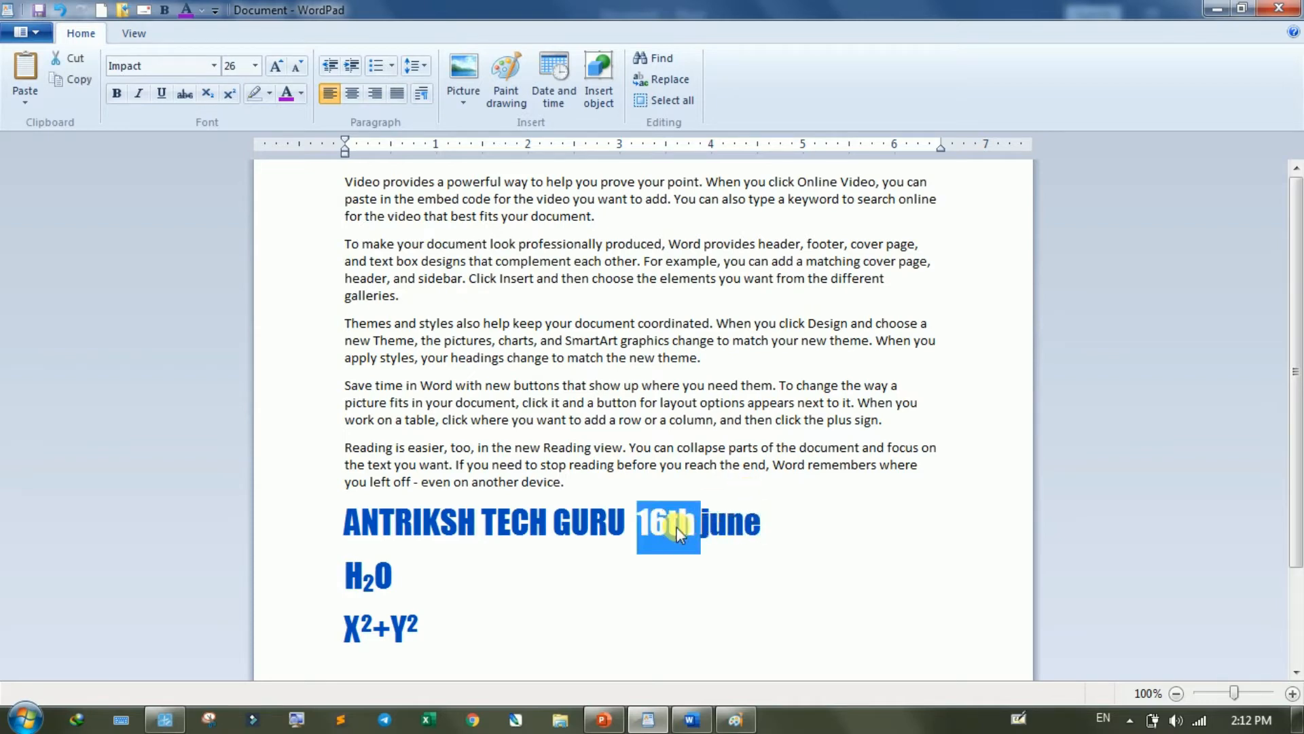
click(678, 529)
drag(668, 527, 694, 527)
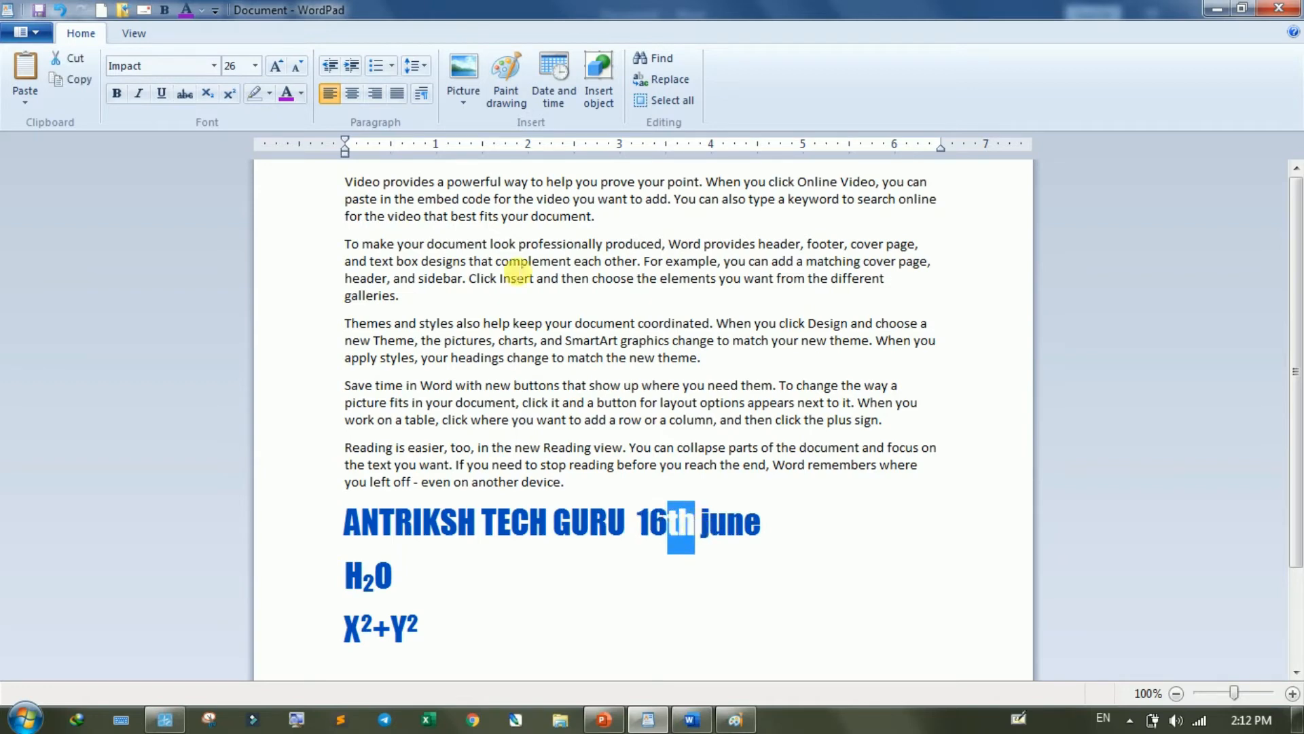
click(207, 94)
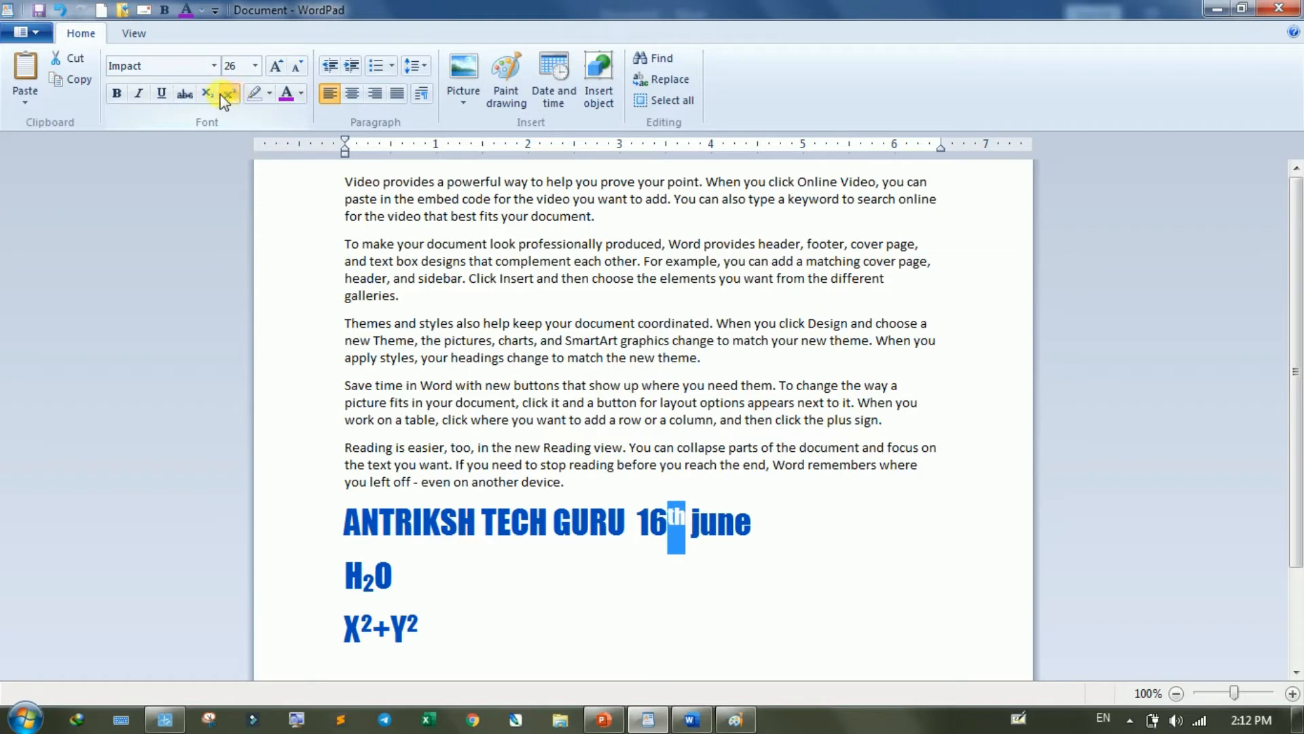
click(766, 546)
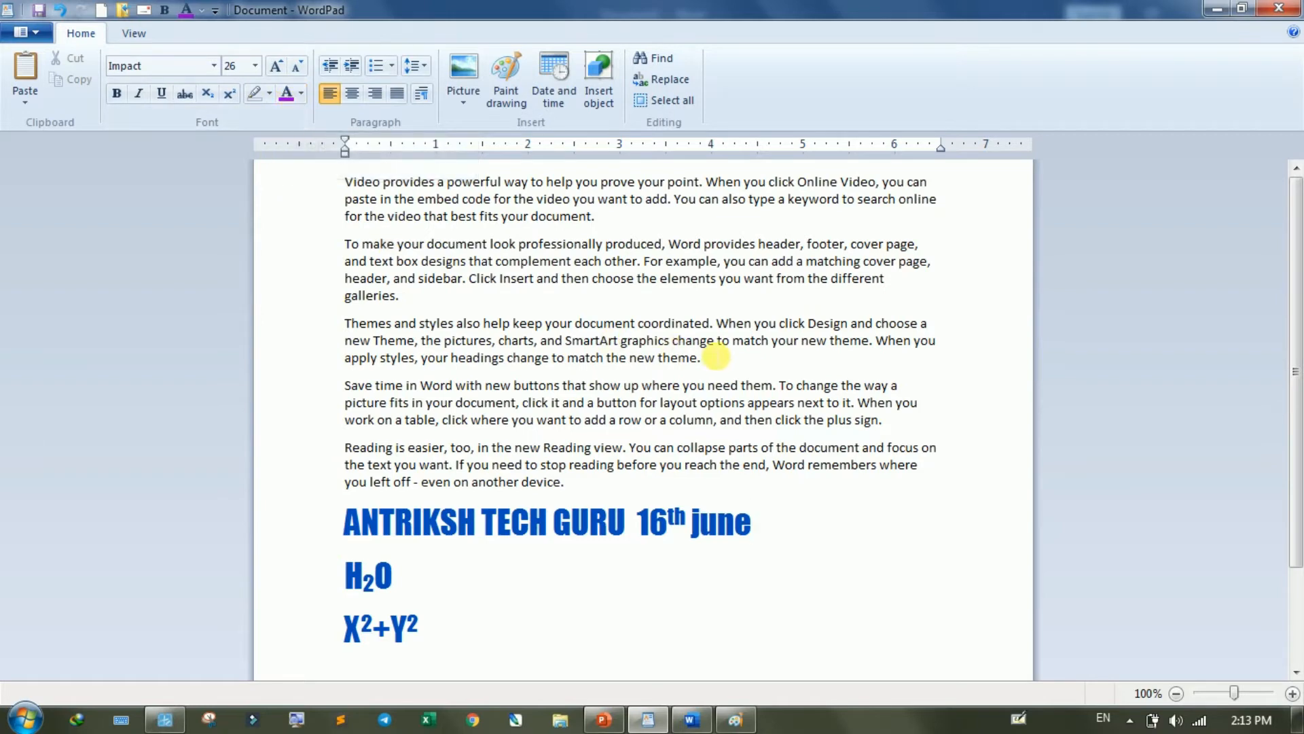
- Colour the "Themes and styles" paragraph's text light orange and the "To make your document" paragraph's text purple
drag(702, 358, 377, 314)
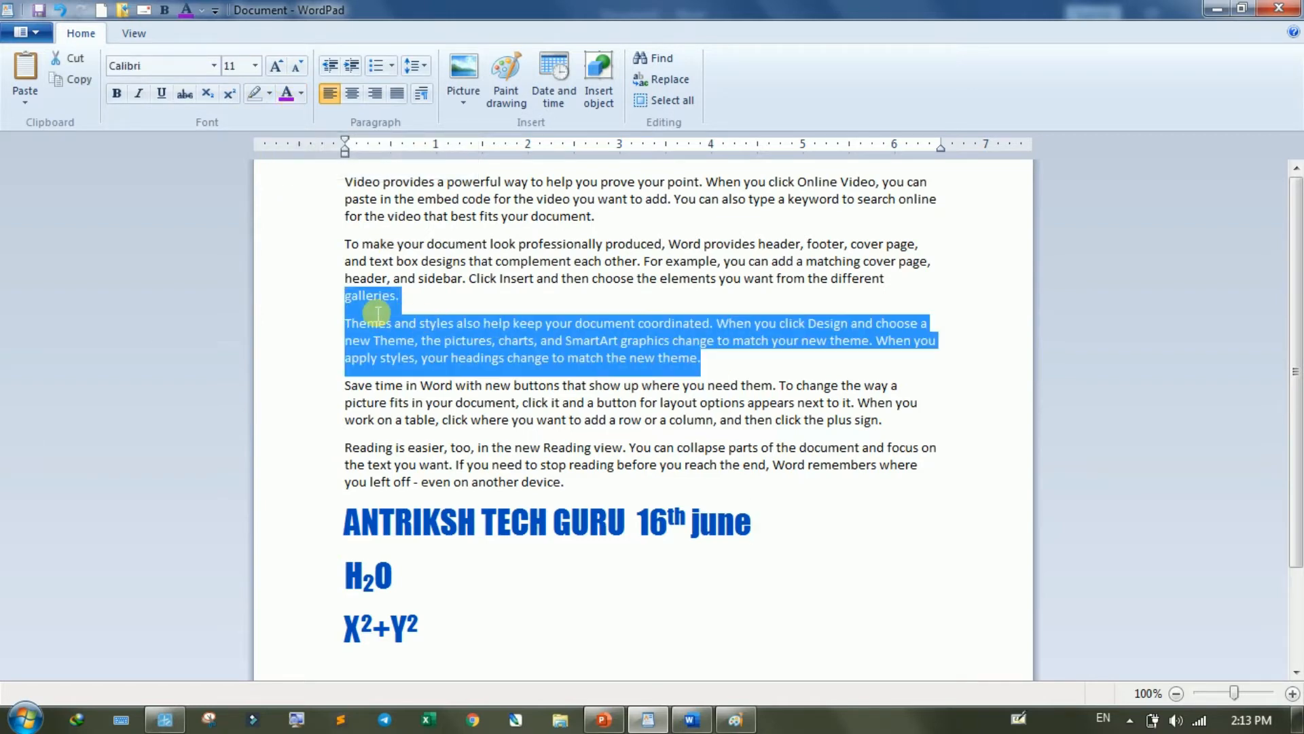
click(301, 94)
click(307, 160)
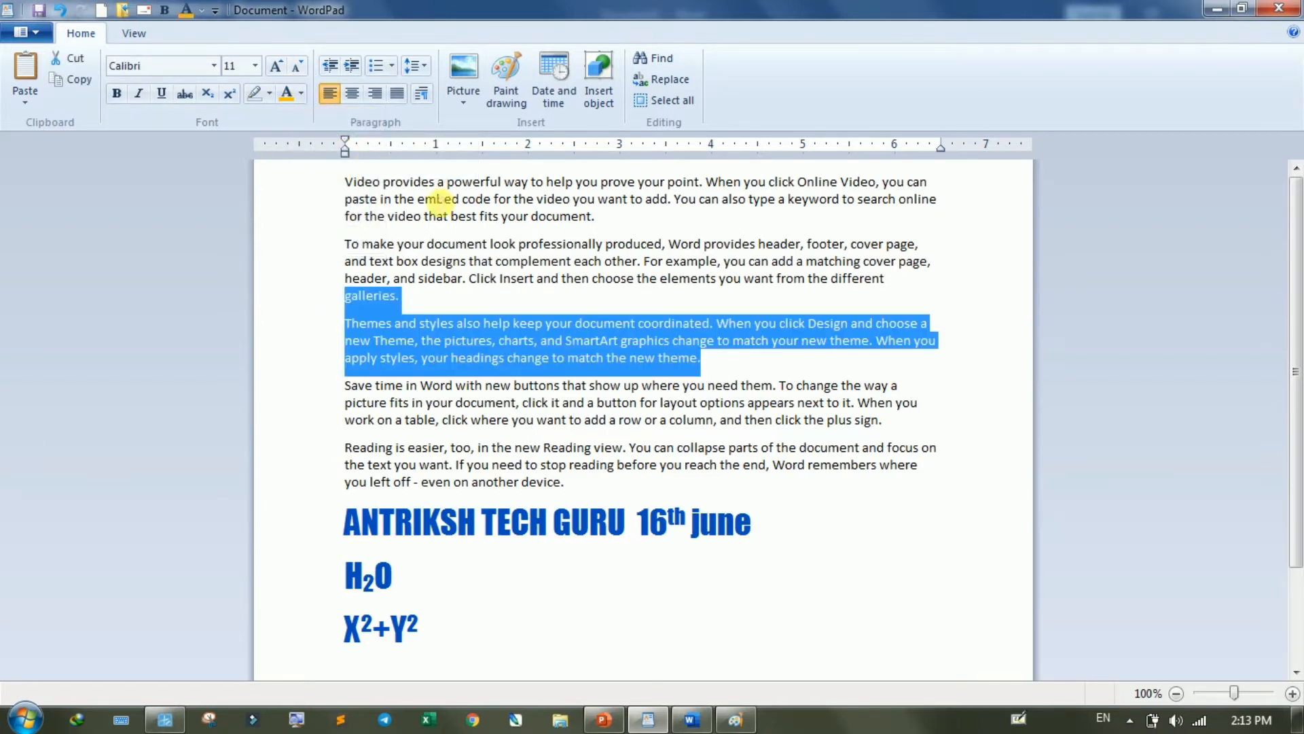
drag(905, 272, 338, 243)
click(304, 91)
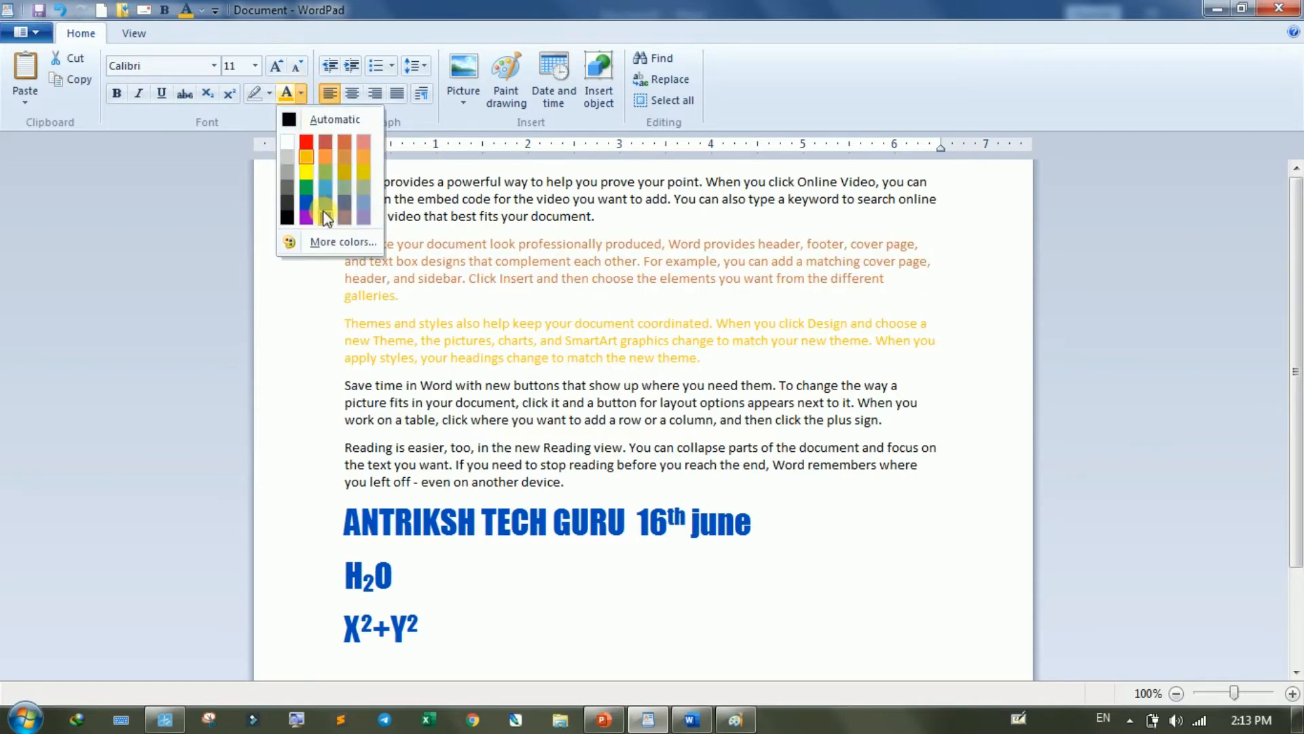
click(305, 213)
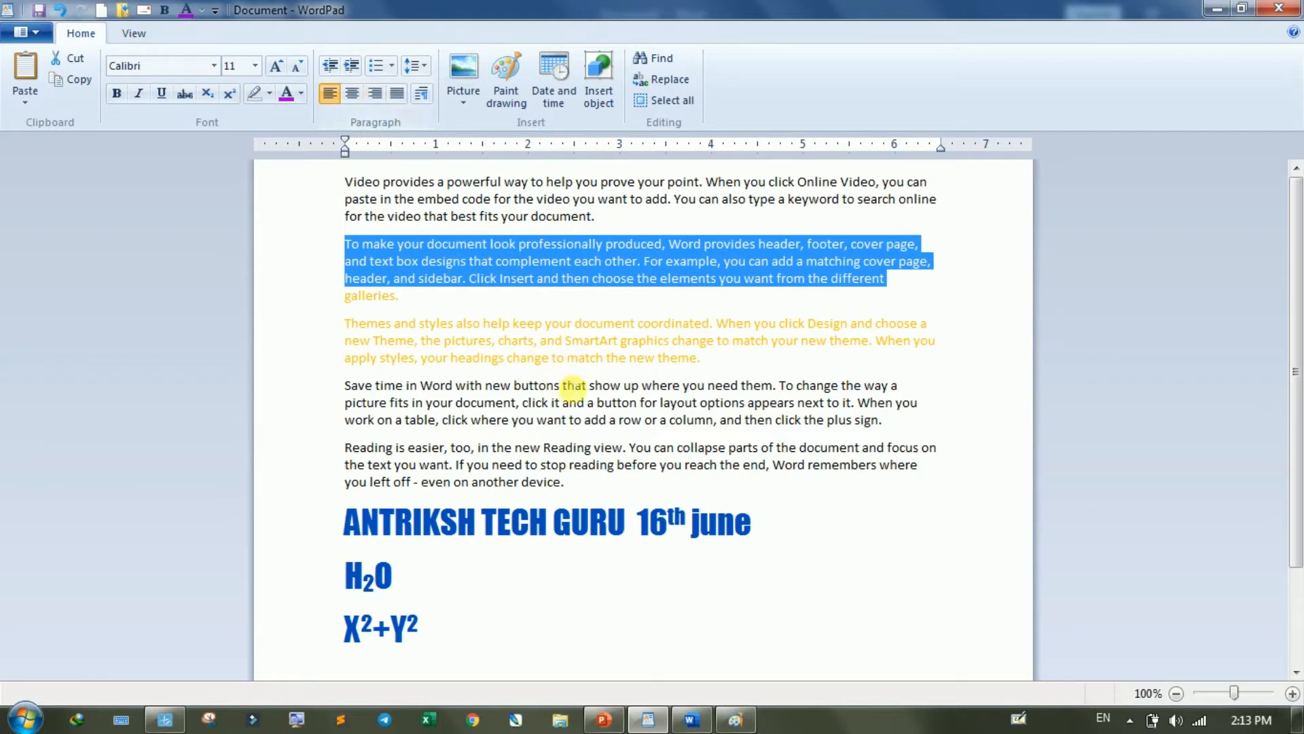
- Undo the text colour changes on the "To make your document" and "Themes and styles" paragraphs
key(ctrl+z)
key(ctrl+z)
key(ctrl+z)
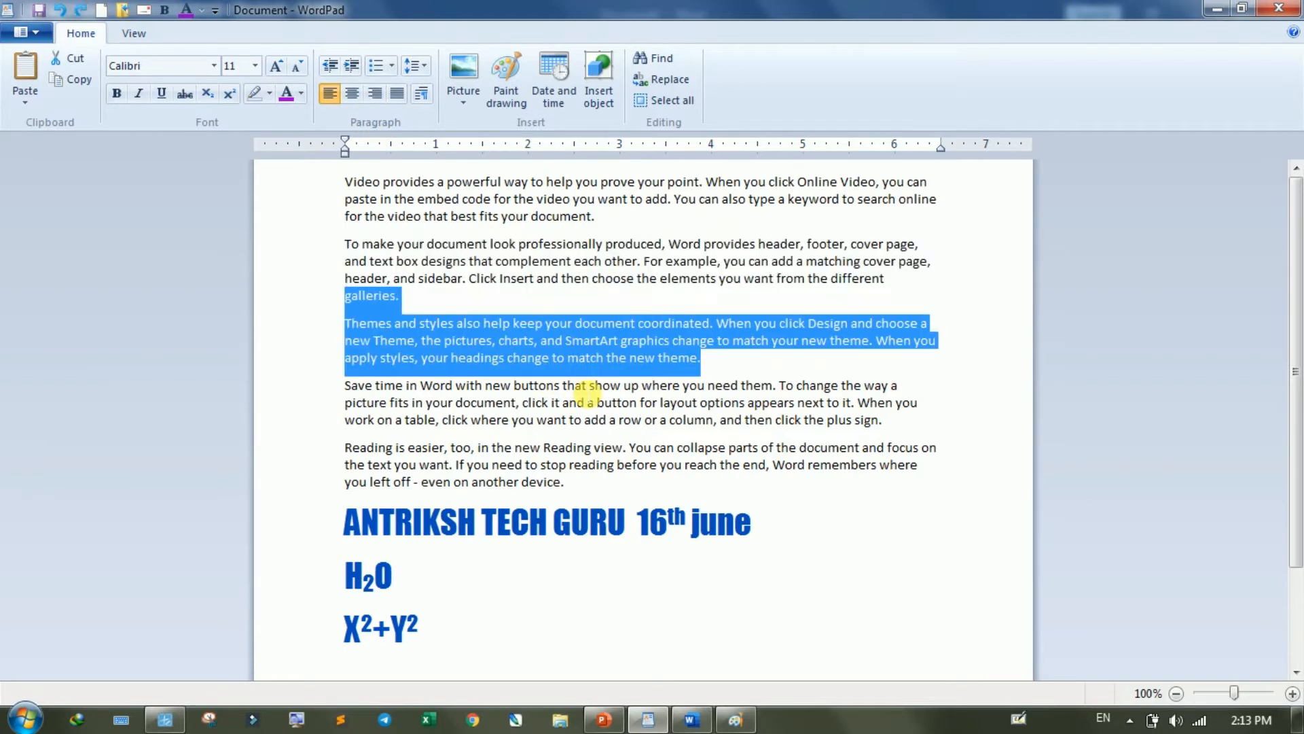
- Delete the three large blue lines of sample text below the last body paragraph
drag(570, 632, 297, 521)
key(Delete)
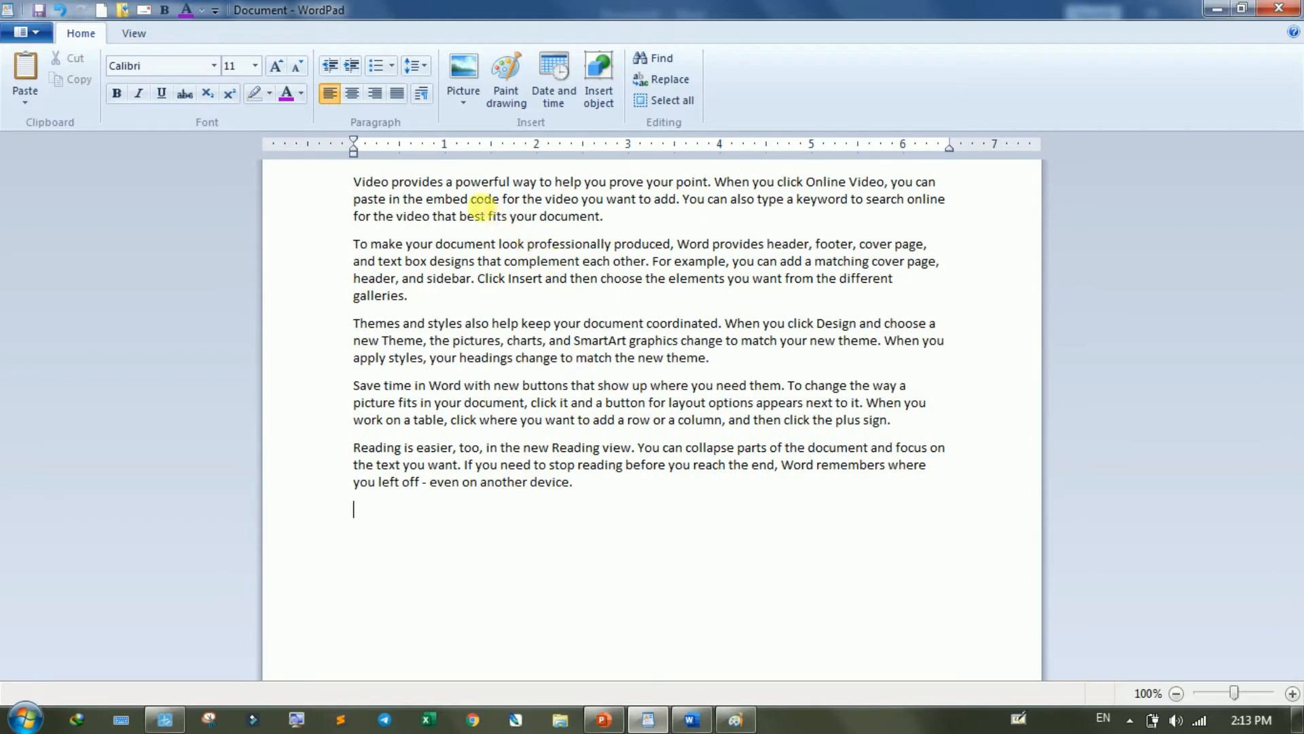
click(480, 202)
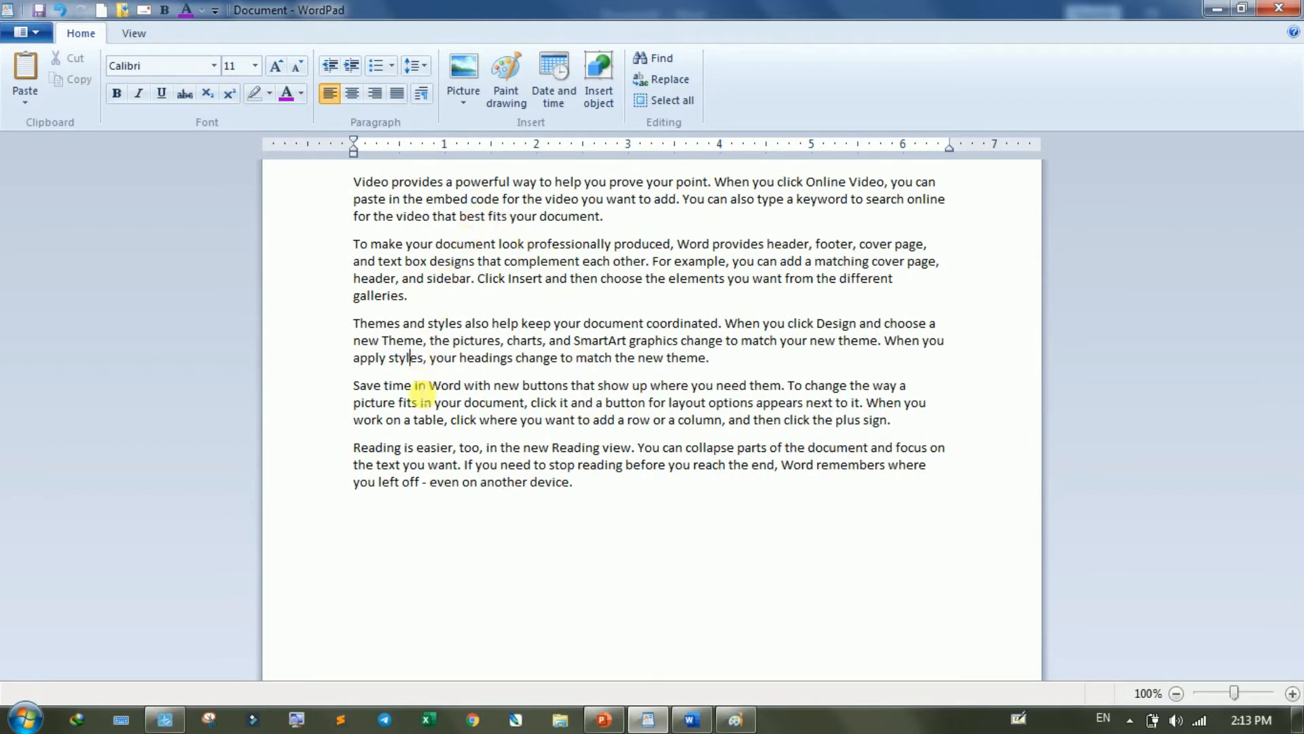
click(415, 387)
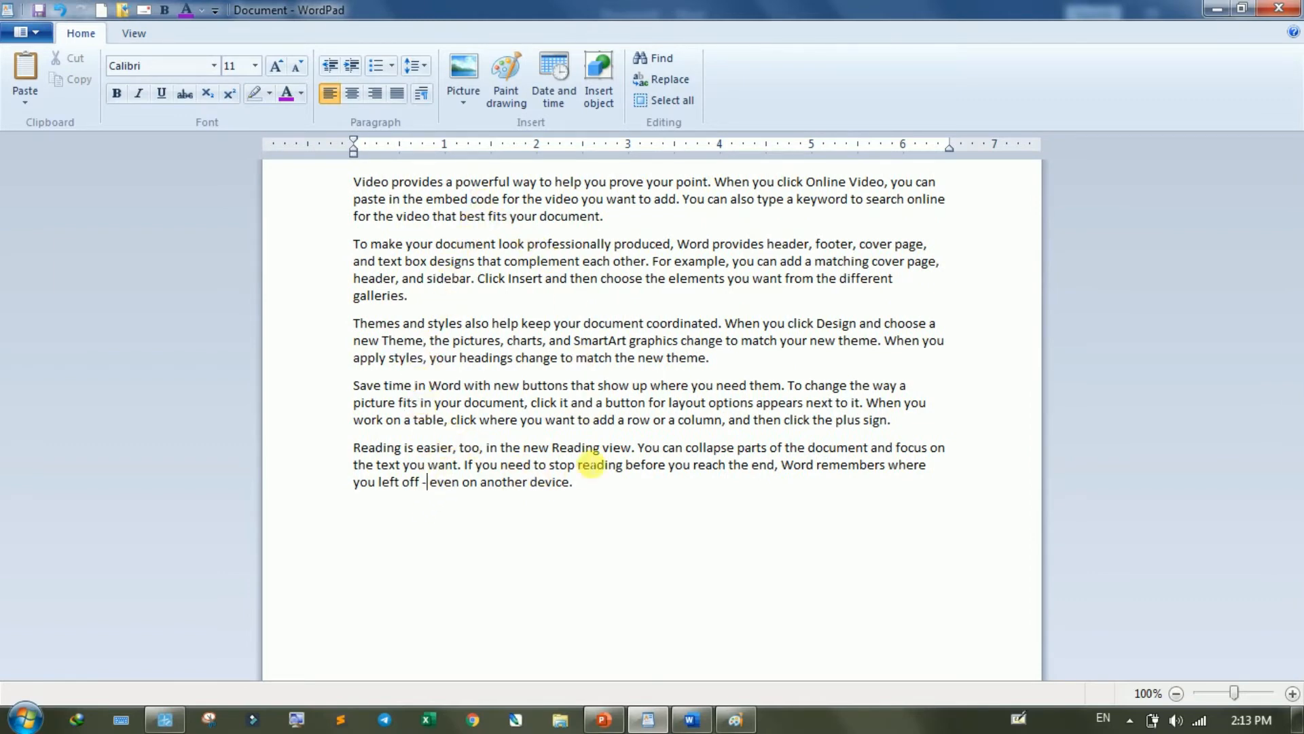
- Indent the "Save time in Word" paragraph about 0.75 inch with the ruler, and undo that indent
drag(891, 419, 352, 385)
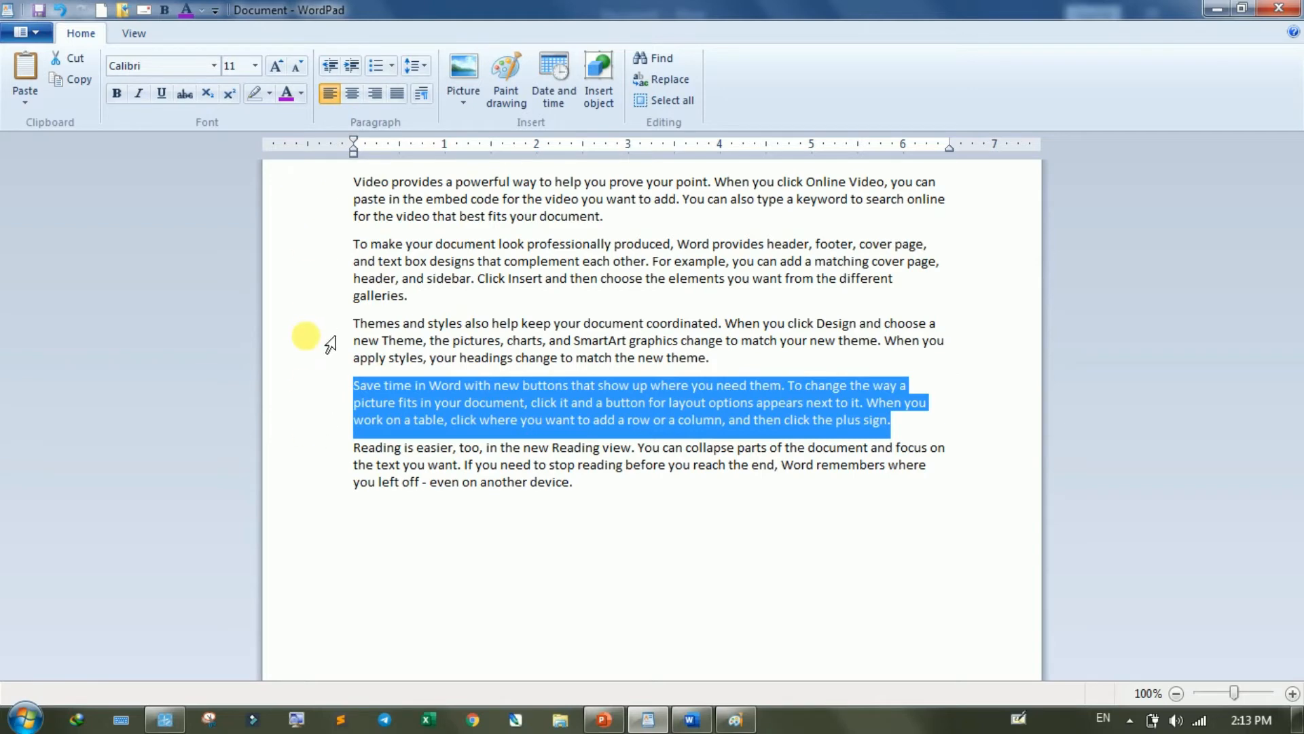
drag(352, 153, 422, 151)
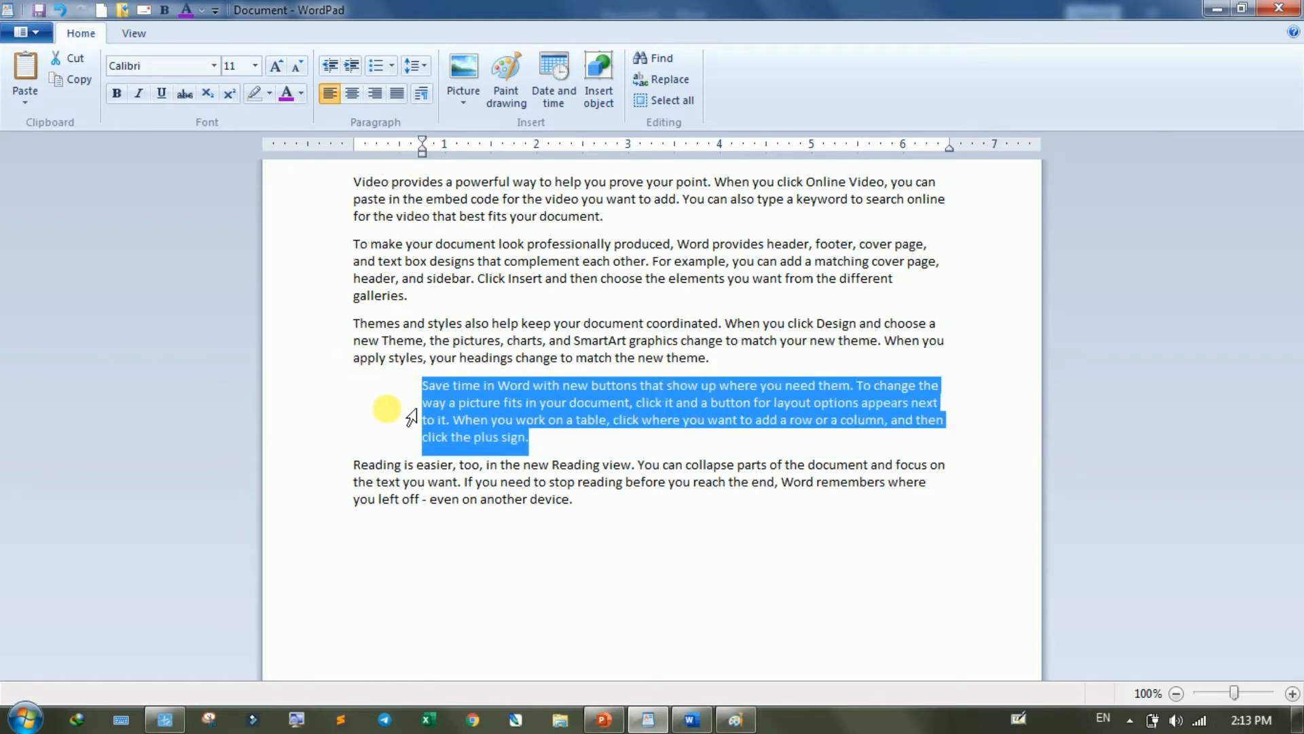
key(ctrl+z)
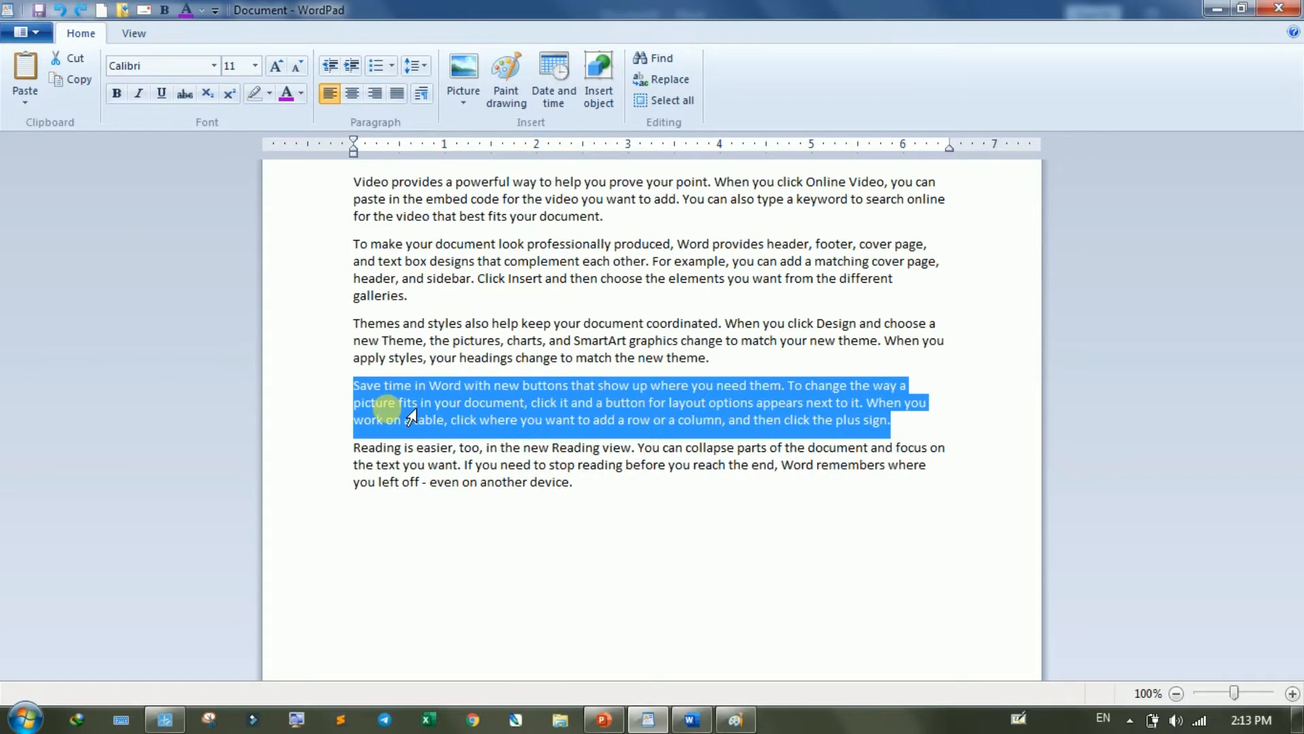
- Increase the indent of the selected "Save time in Word" paragraph in six steps to about 3 inches
click(350, 67)
click(350, 66)
click(350, 67)
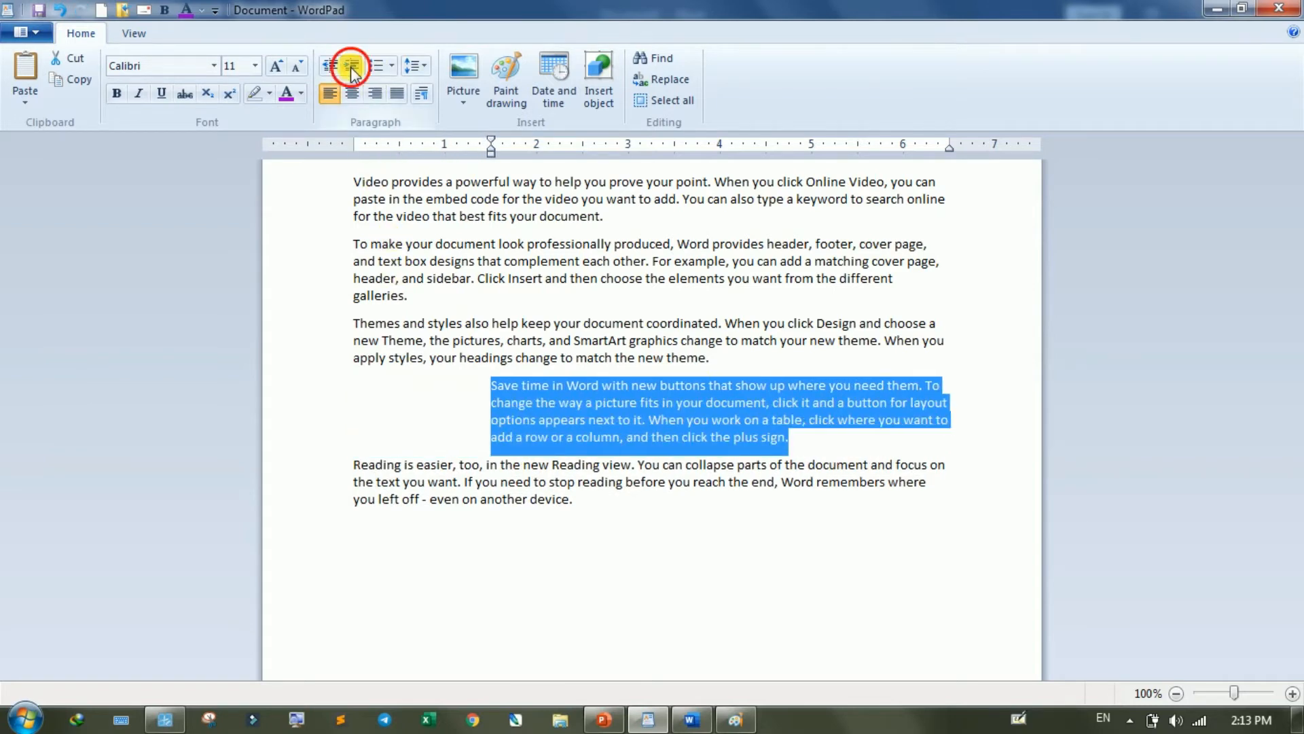
click(350, 68)
click(351, 68)
click(350, 67)
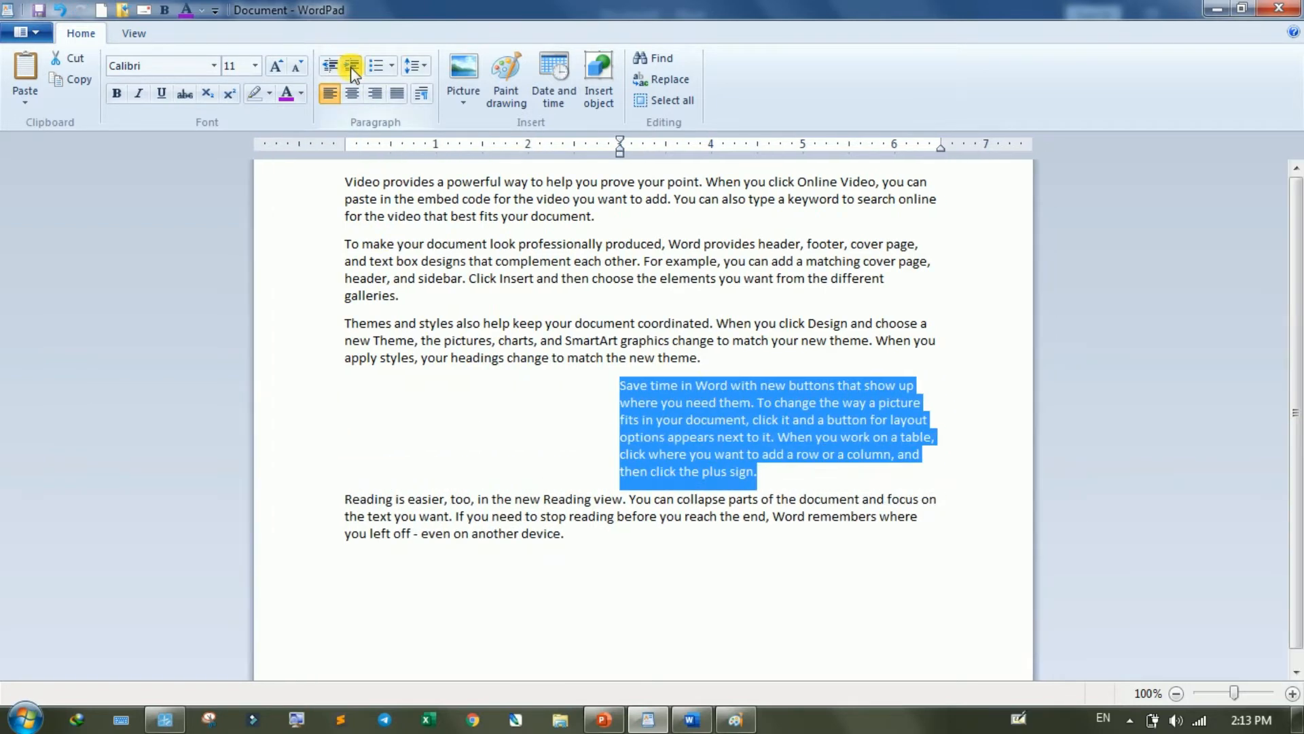
- Increase the "Save time in Word" paragraph's indent to about 3.5 inches, and decrease it step by step back to the left margin
click(351, 67)
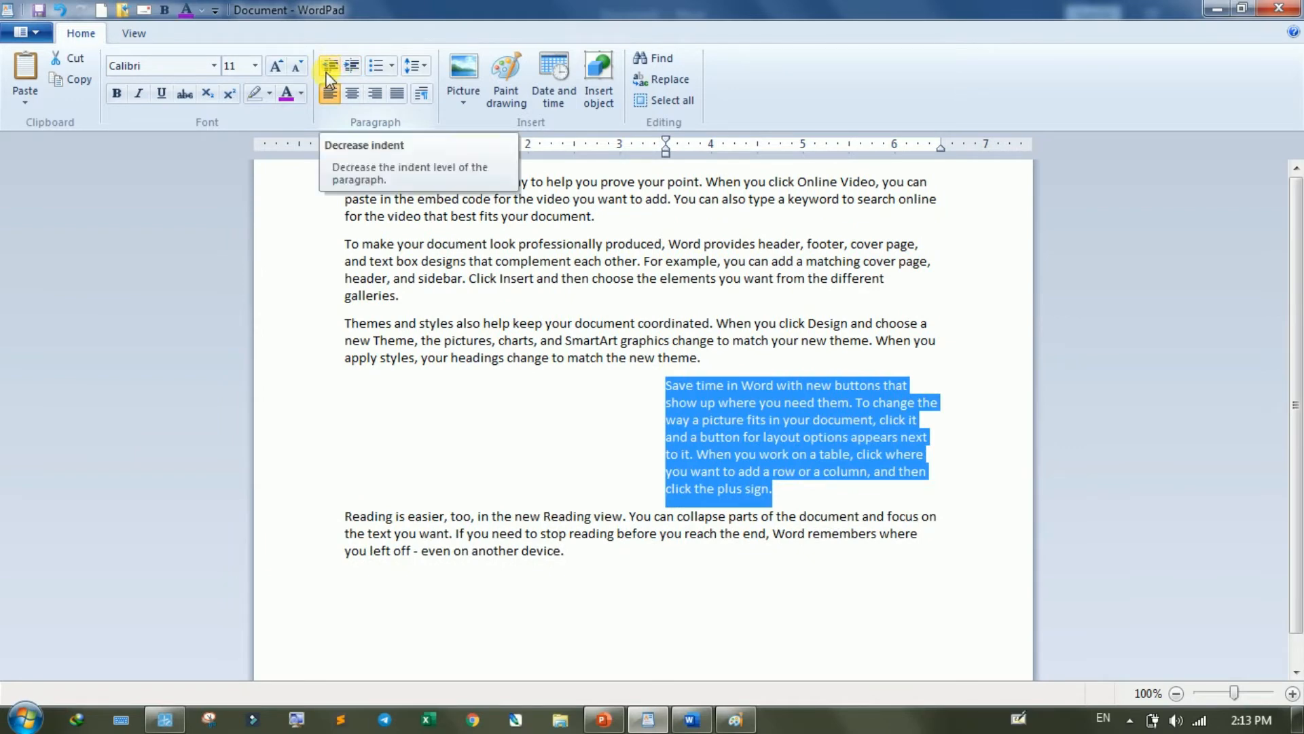
click(329, 67)
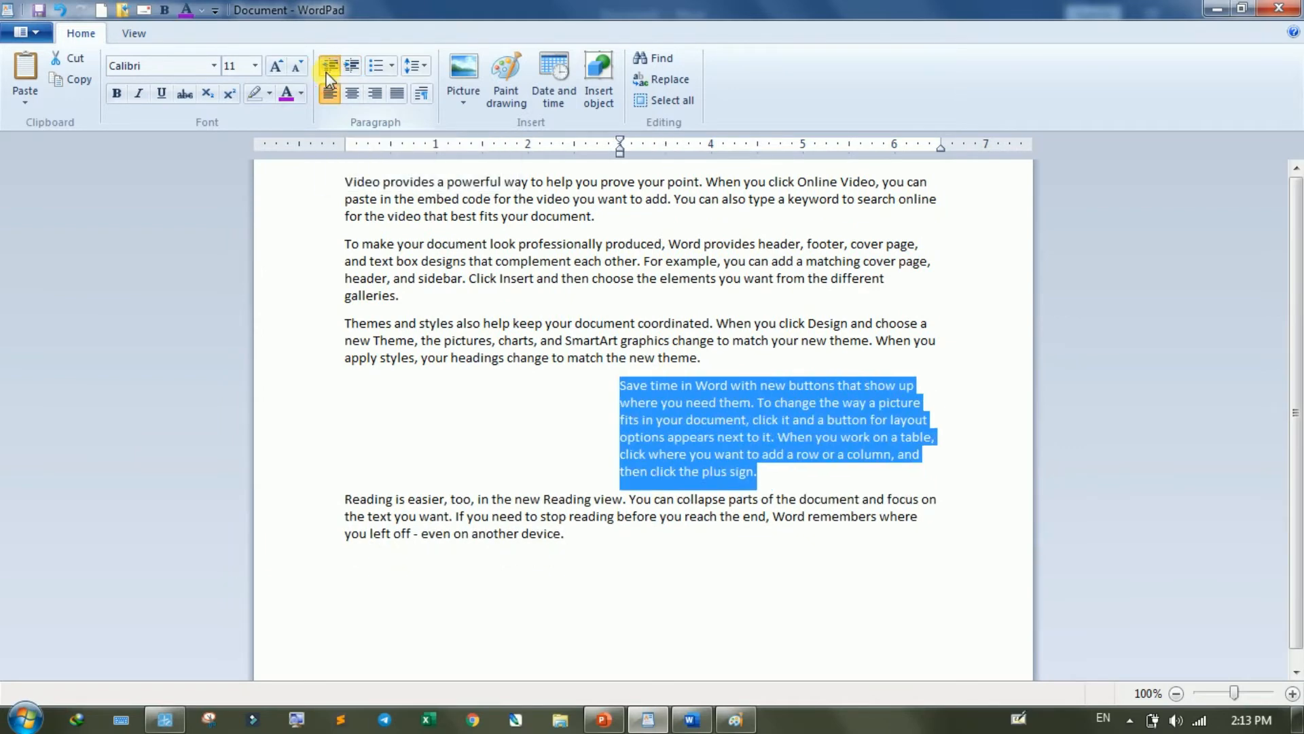
click(330, 68)
click(329, 68)
click(329, 67)
click(329, 67)
click(327, 76)
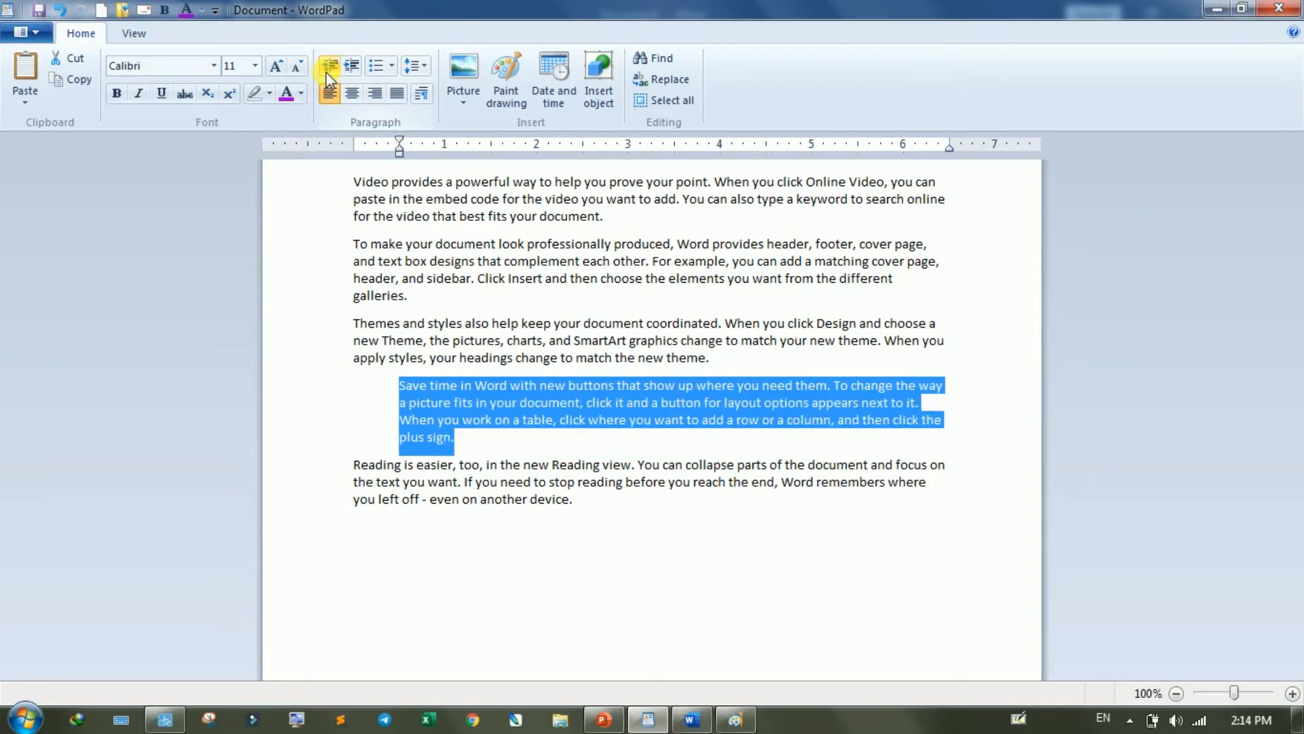
click(327, 76)
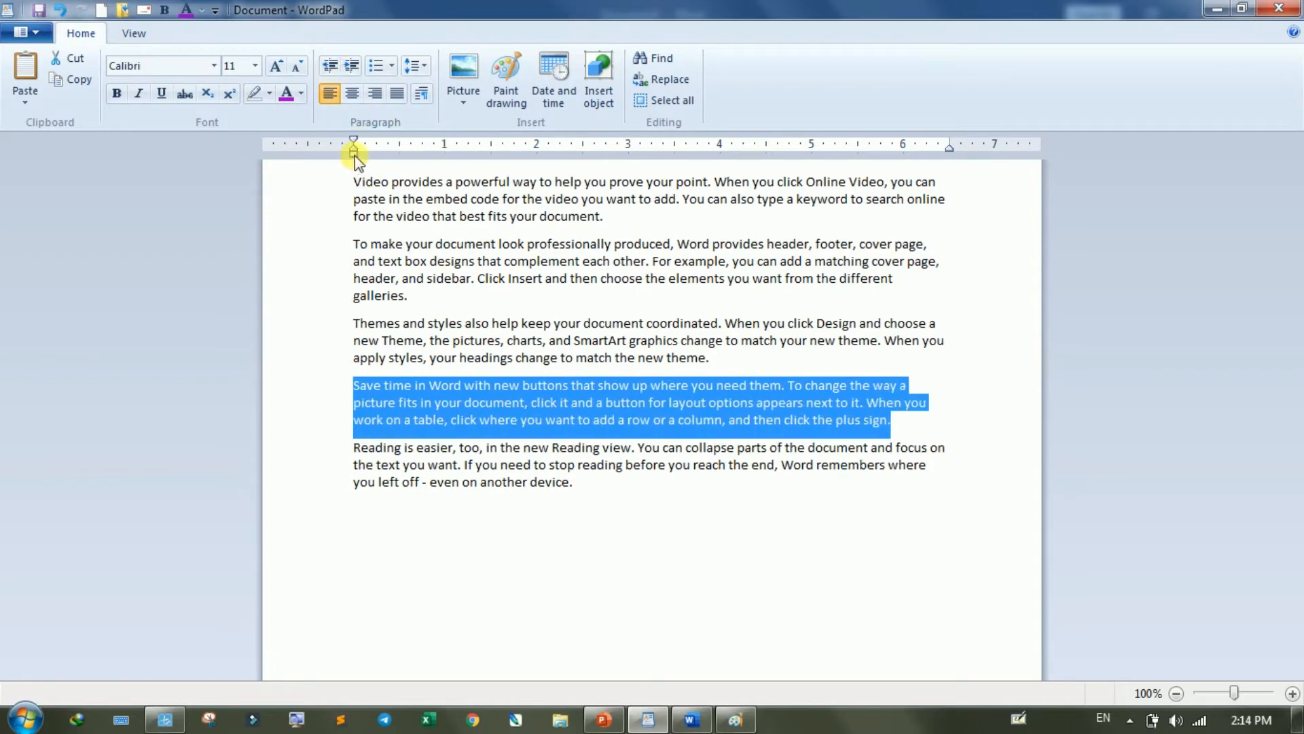
- Set the "Save time in Word" paragraph's left indent with the ruler, first to about 1 inch and finally to about 3 inches
drag(354, 152, 445, 154)
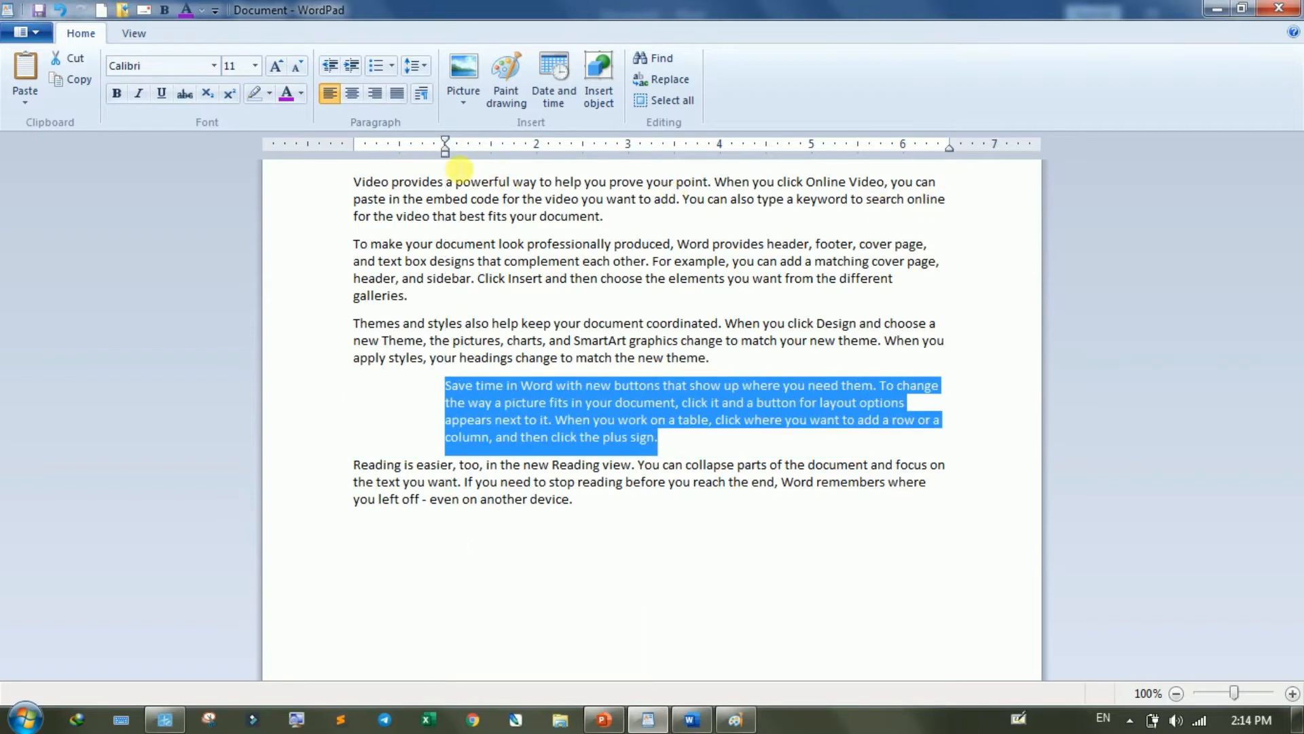
mouse_move(949, 150)
mouse_down()
mouse_move(613, 175)
mouse_move(942, 155)
mouse_up()
drag(445, 151, 625, 150)
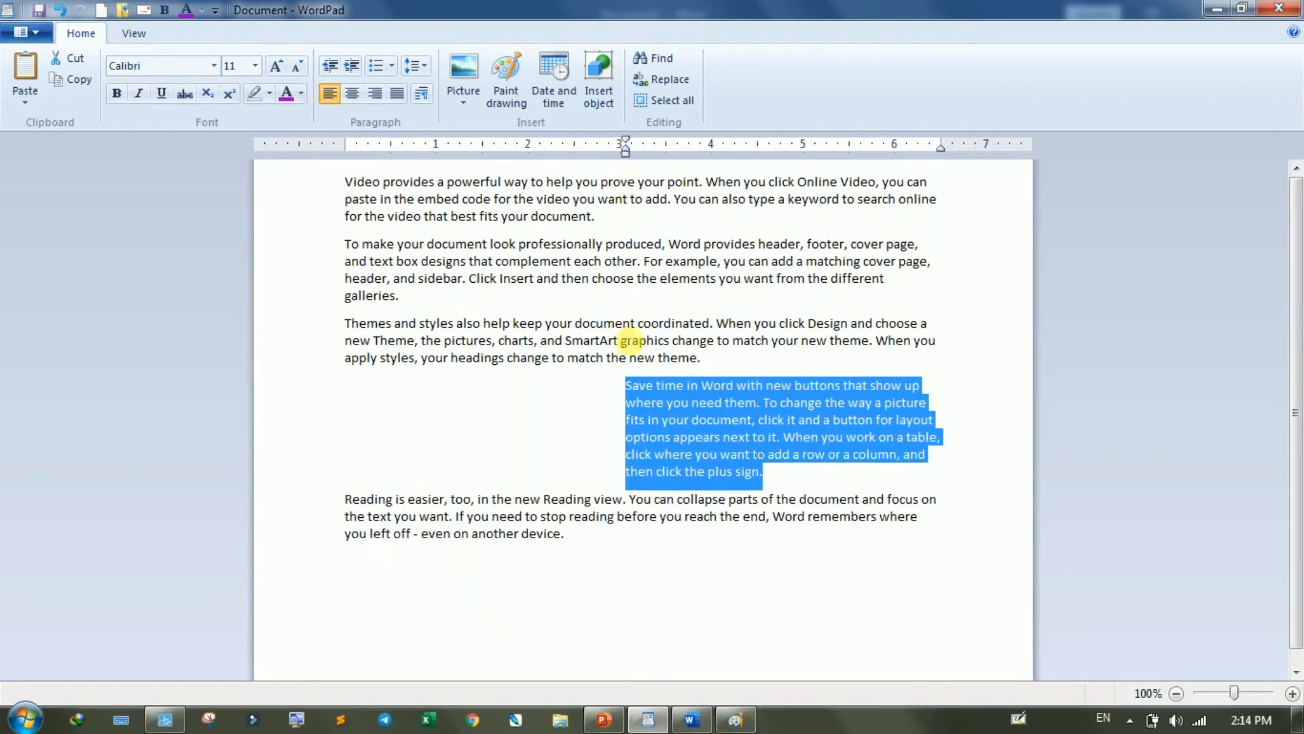
- Set the "Themes and styles" paragraph's right indent to about the 3-inch ruler mark and justify its text
drag(744, 359, 346, 325)
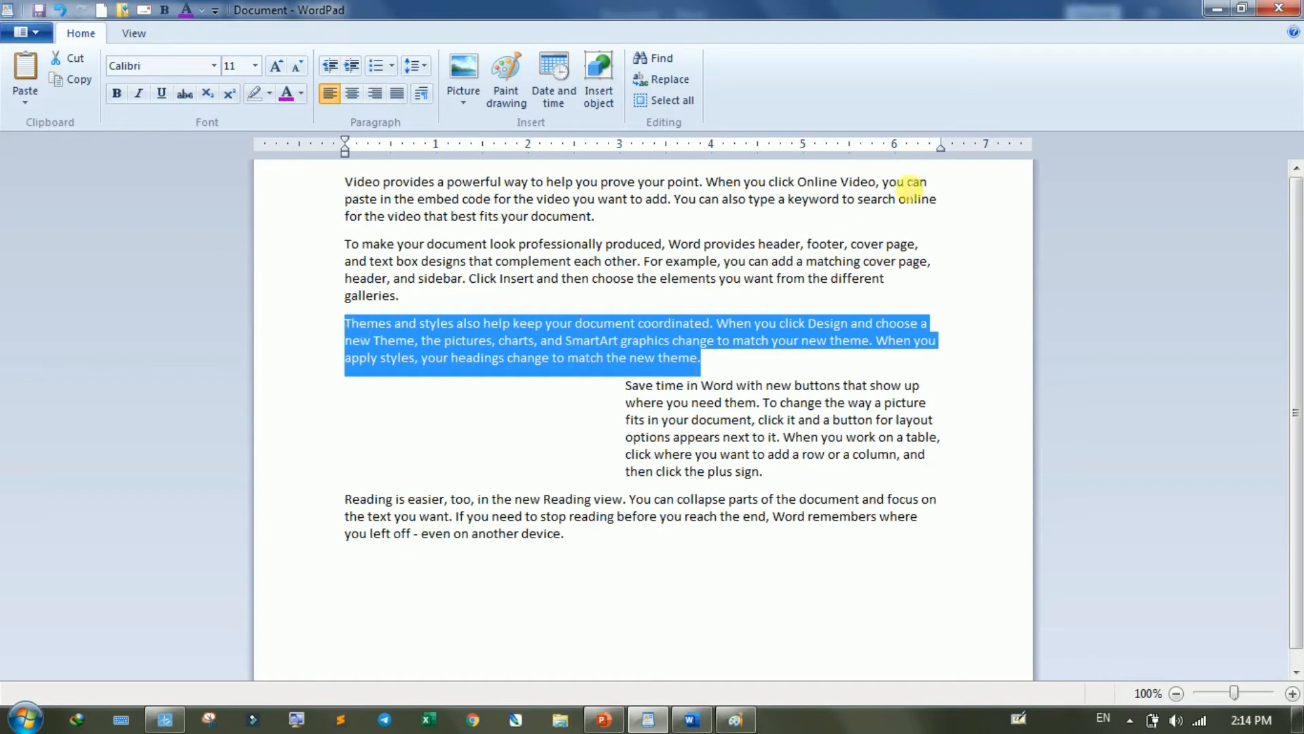
drag(942, 146, 626, 217)
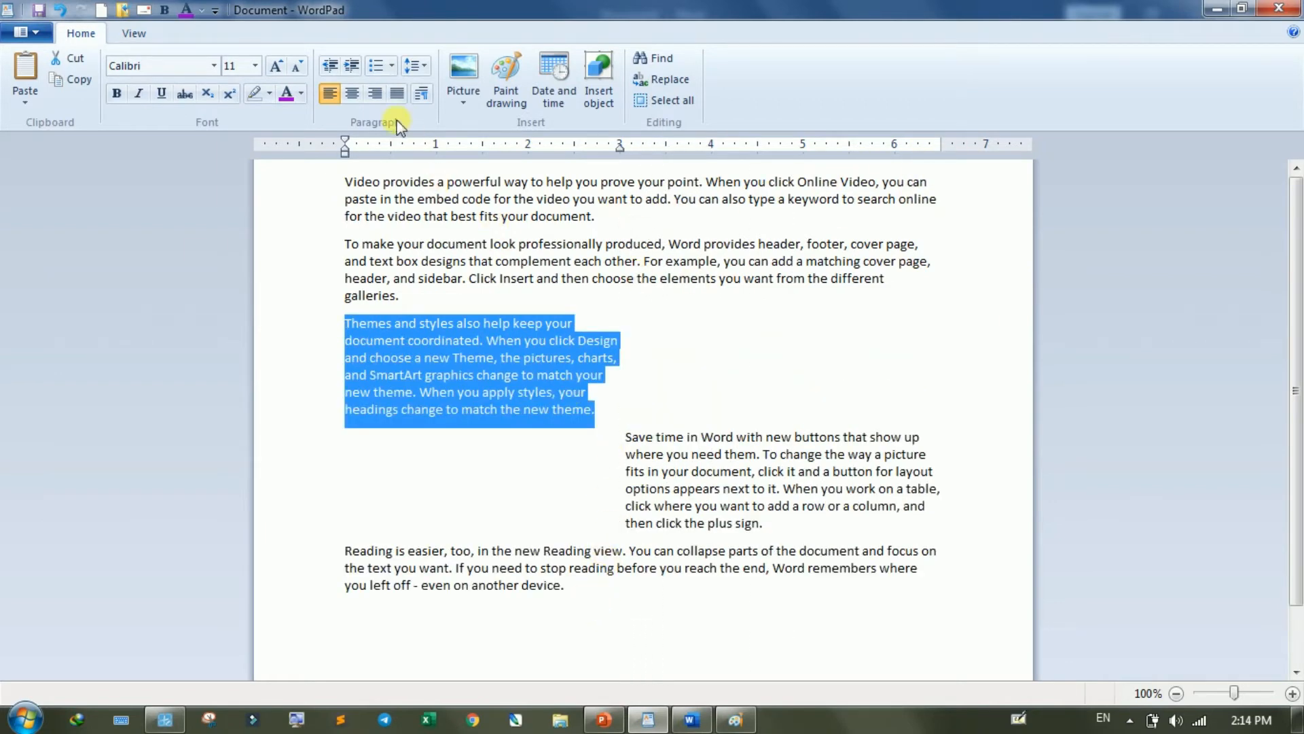
click(397, 93)
- Set the last "Reading is easier" paragraph's left indent to about 3 inches and justify it
drag(568, 588, 319, 557)
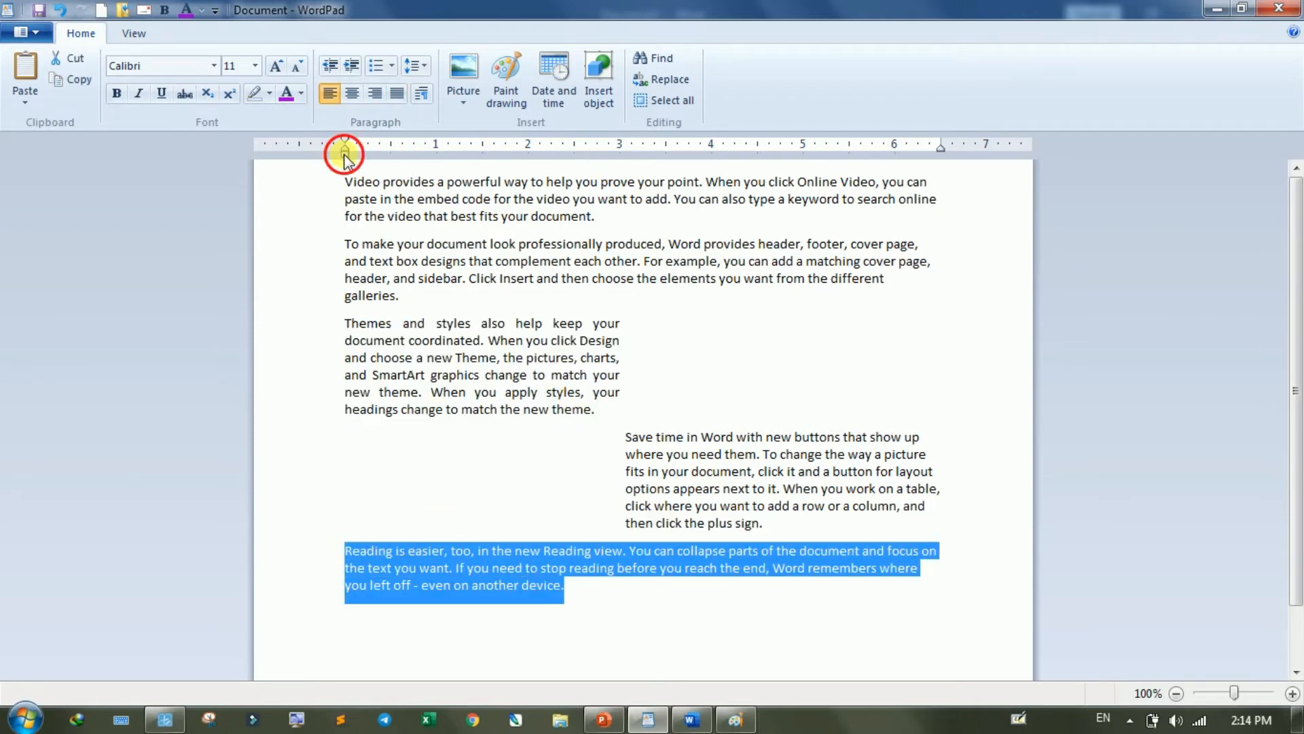
drag(347, 157, 619, 165)
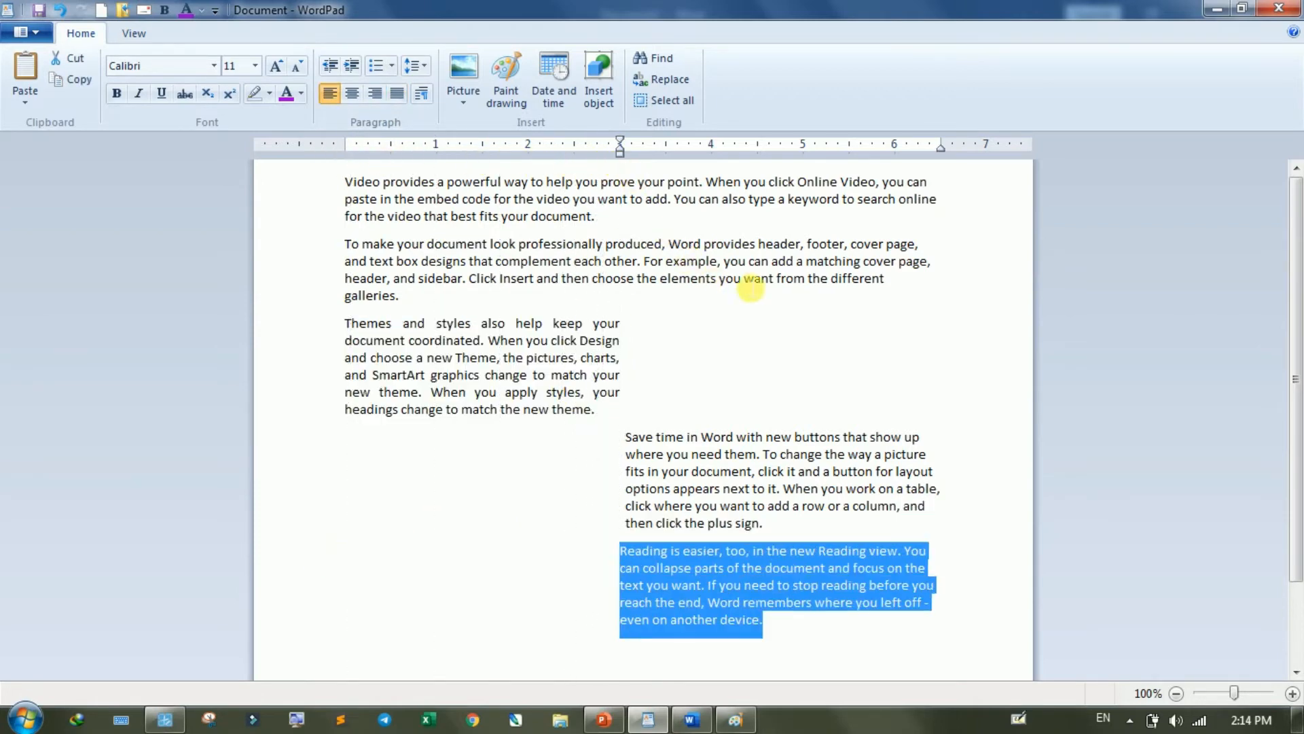
click(406, 97)
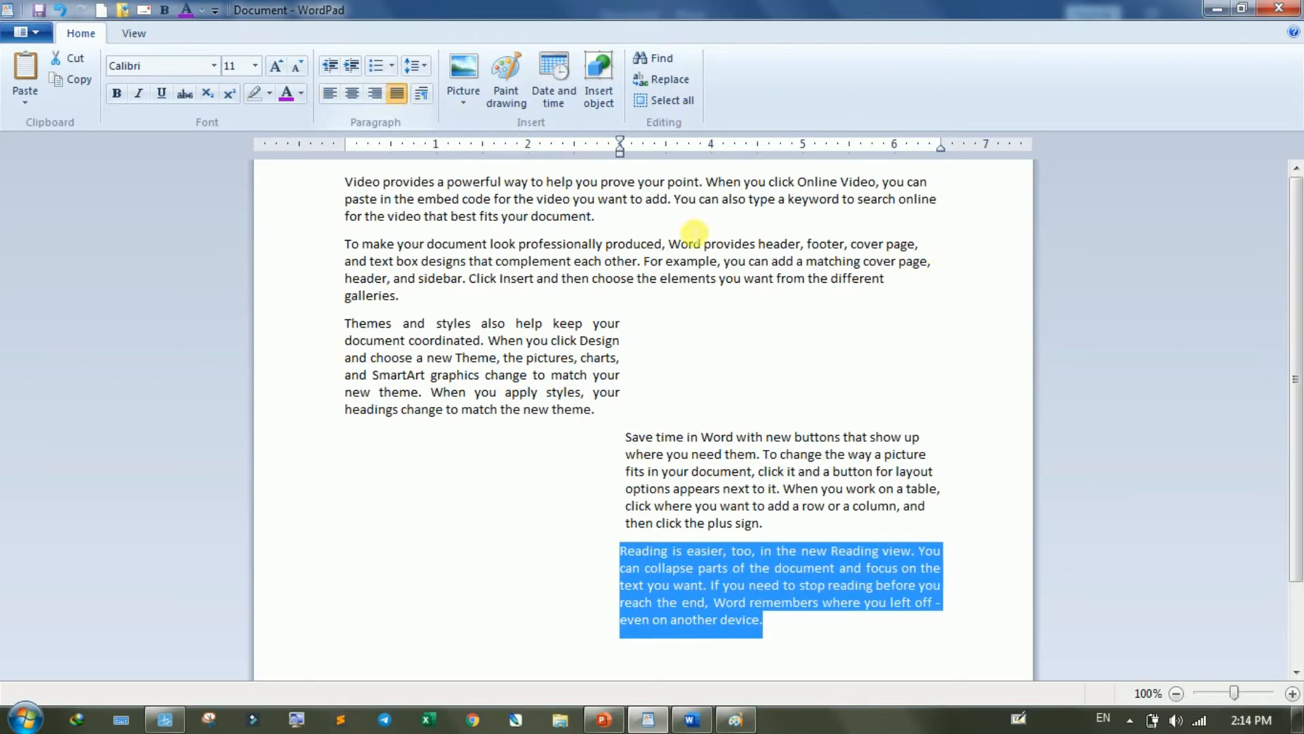
- Set the left indent of the "To make your document" paragraph to about 3 inches and justify its text
drag(888, 279, 362, 244)
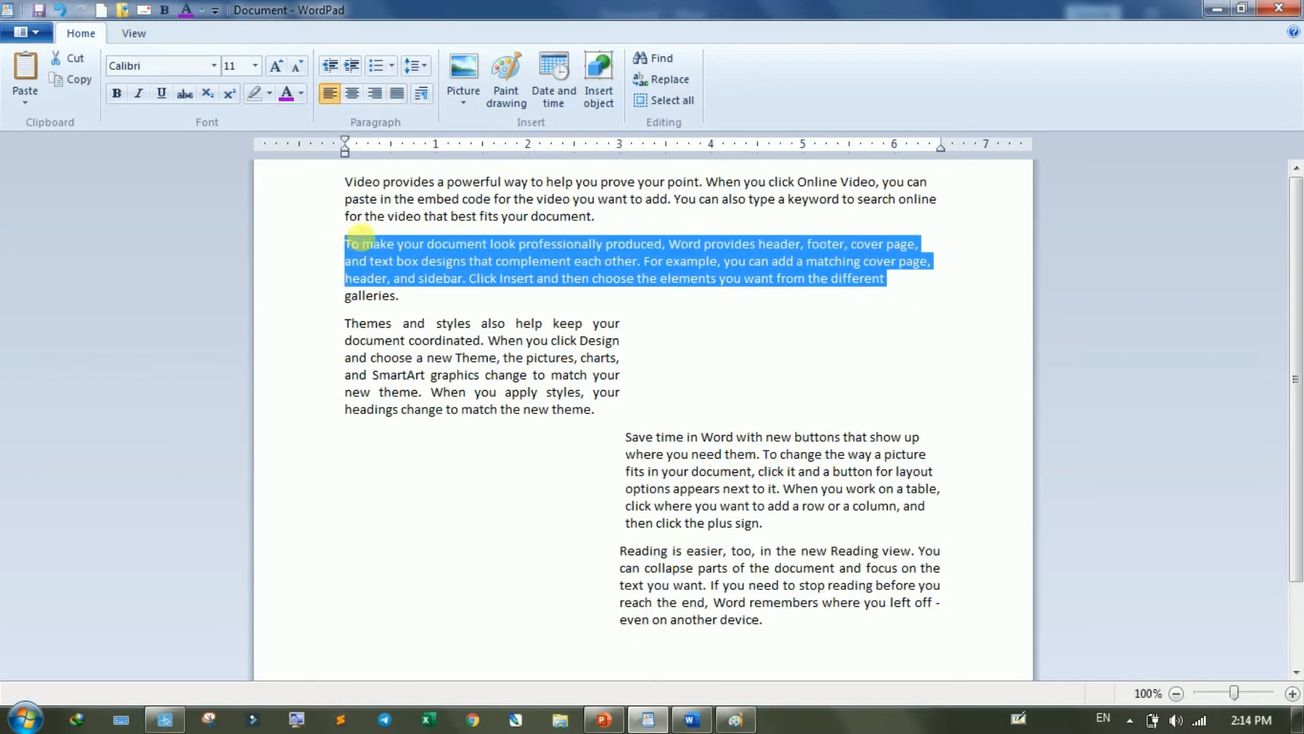
drag(347, 161, 620, 188)
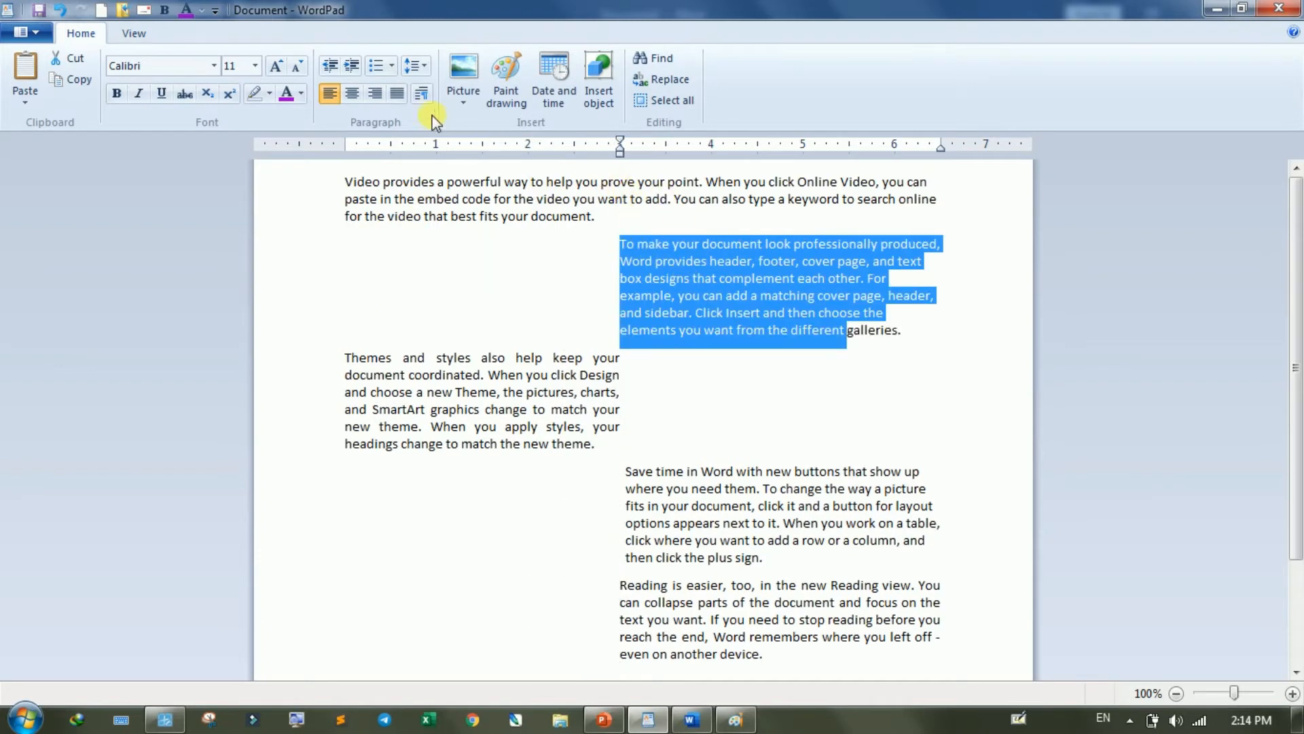
click(398, 95)
- Return the "Reading is easier" paragraph's left indent to the margin and set its right indent to about the 3-inch ruler mark
drag(775, 656, 635, 583)
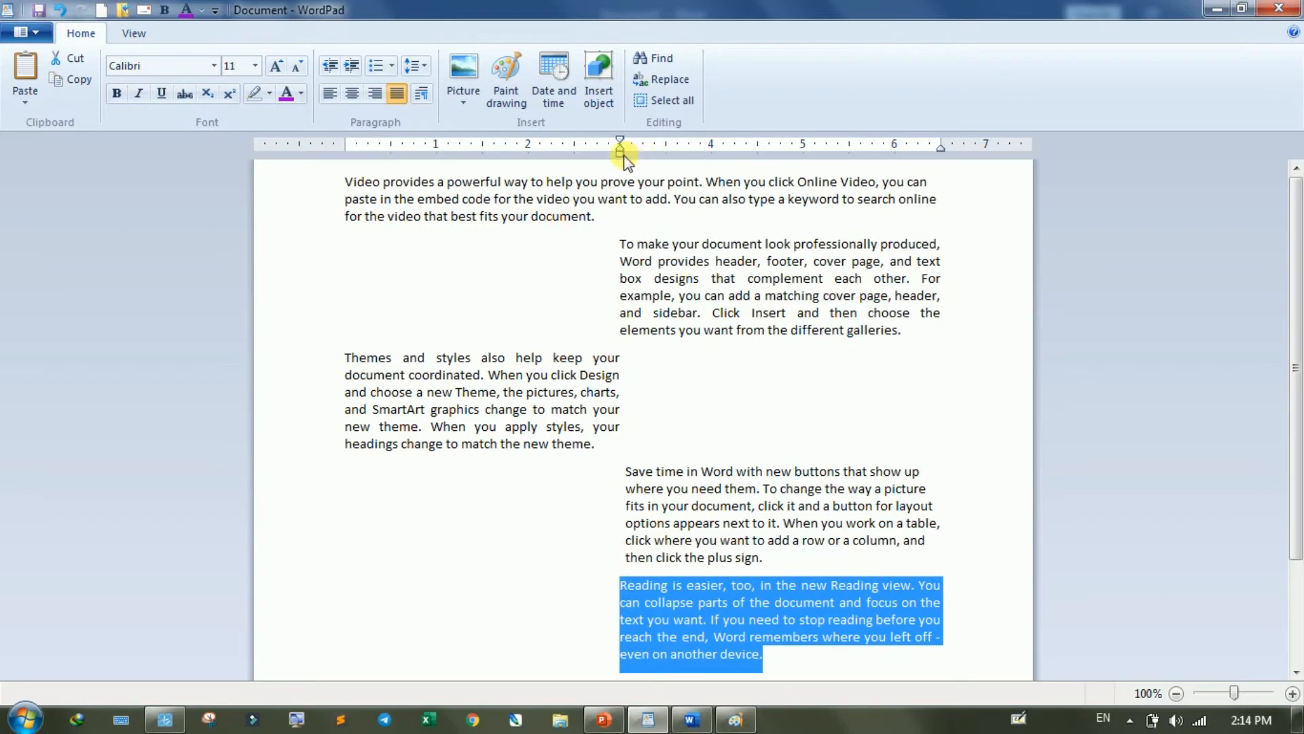
drag(620, 153, 345, 192)
mouse_move(940, 150)
mouse_down()
mouse_move(626, 204)
mouse_move(347, 185)
mouse_up()
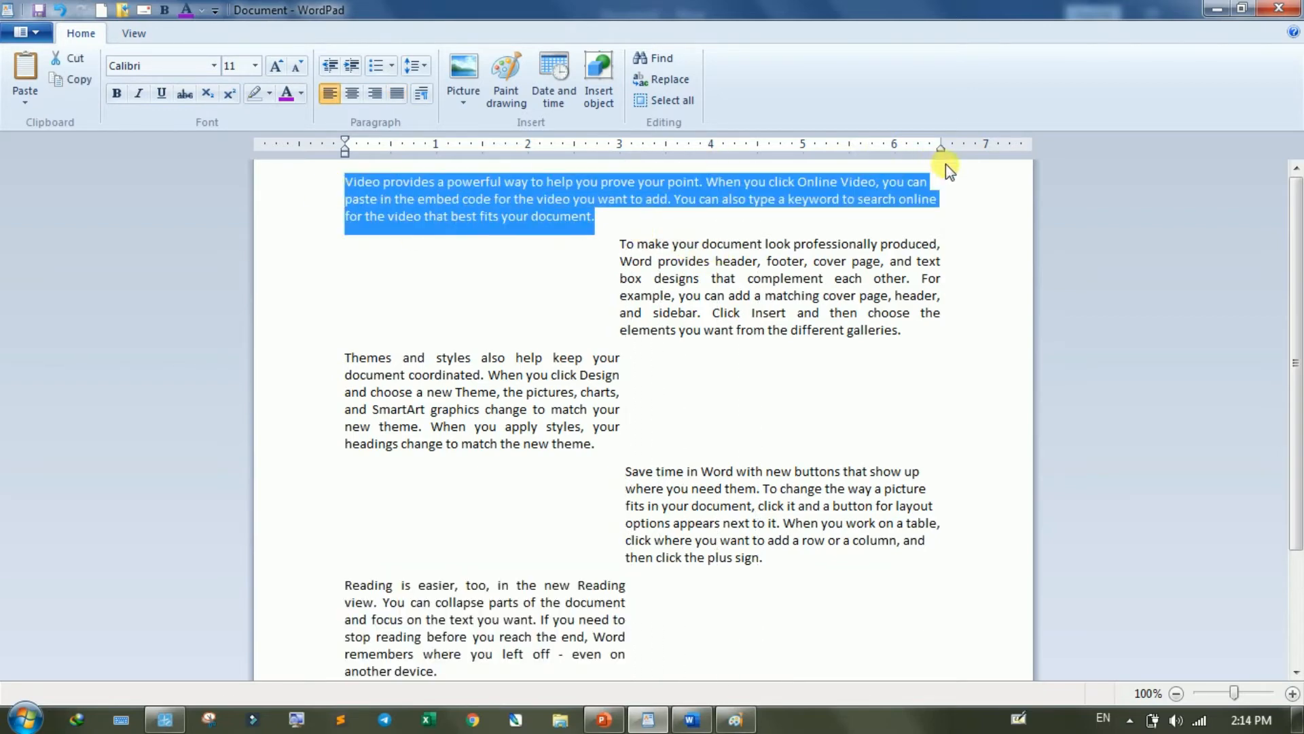
- Set the "Video provides" paragraph's right indent to about the 3-inch ruler mark and justify it
drag(940, 148, 620, 167)
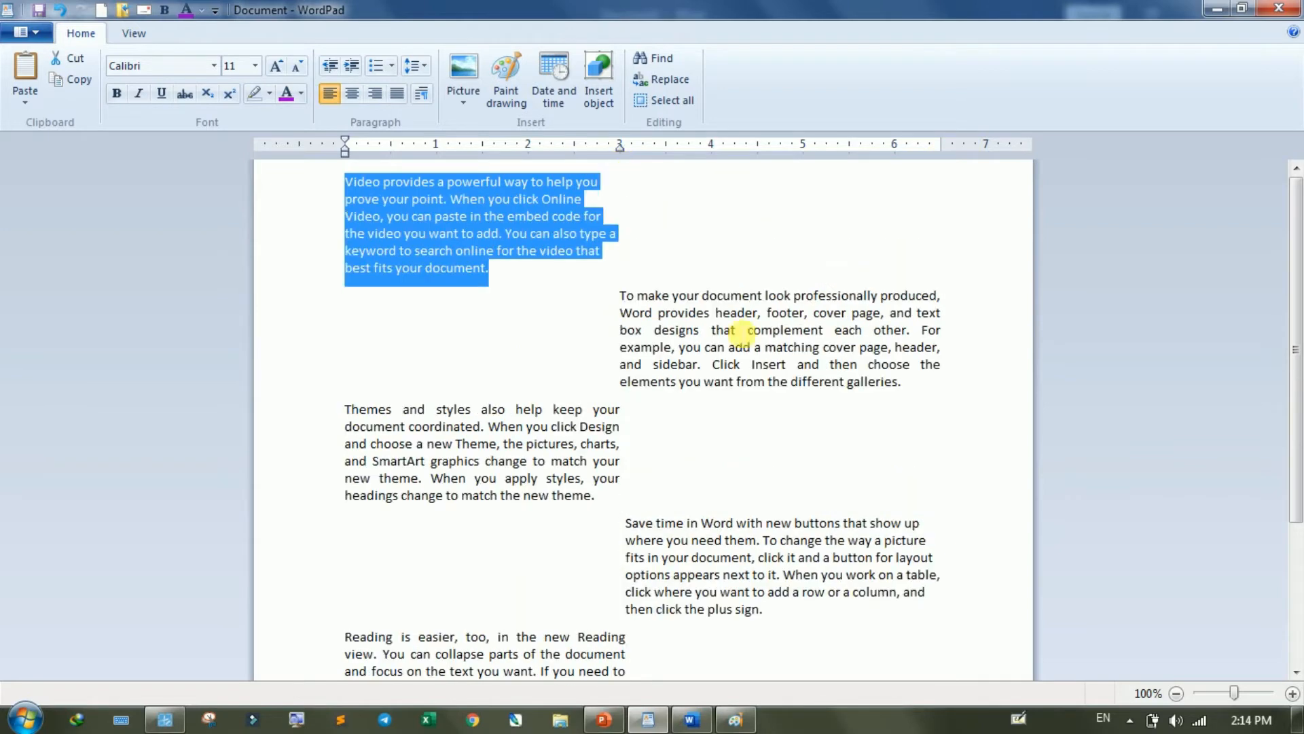
click(396, 95)
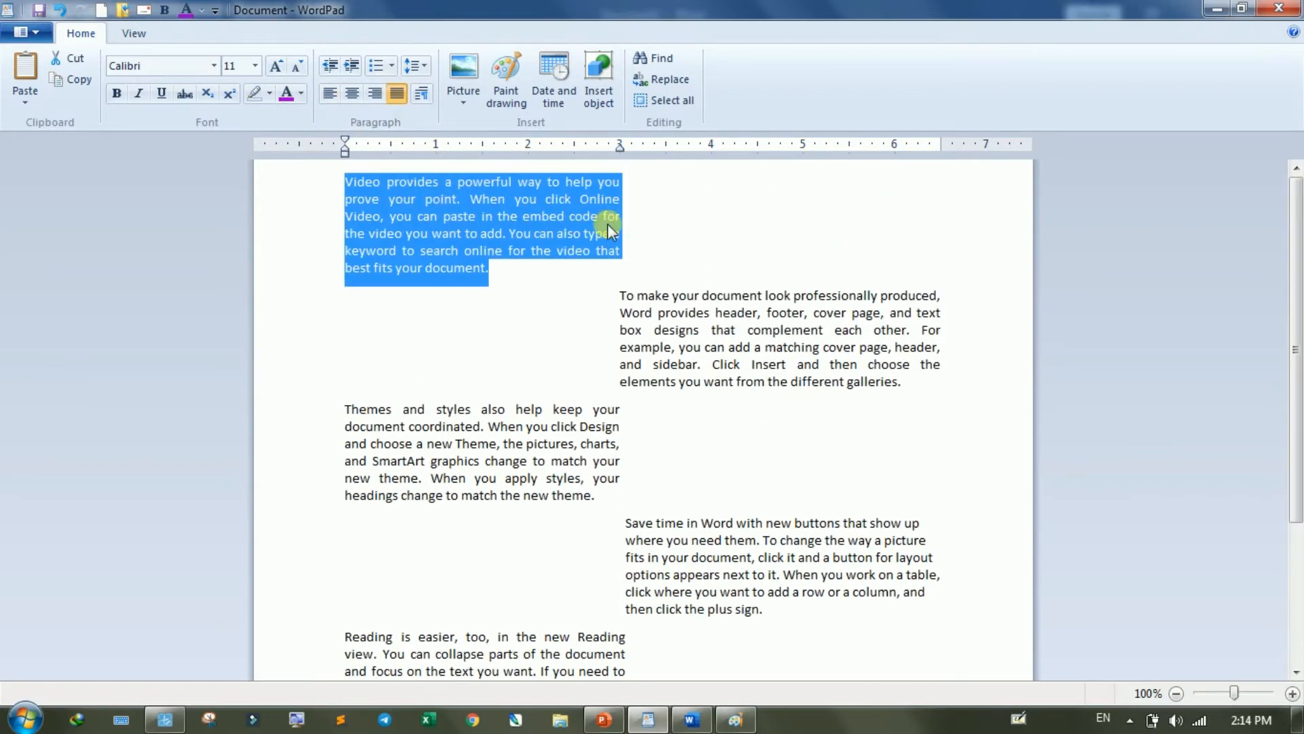
- Undo the ruler indent and justification changes on all five paragraphs
key(ctrl+z)
key(ctrl+z)
key(ctrl+z)
key(ctrl+z)
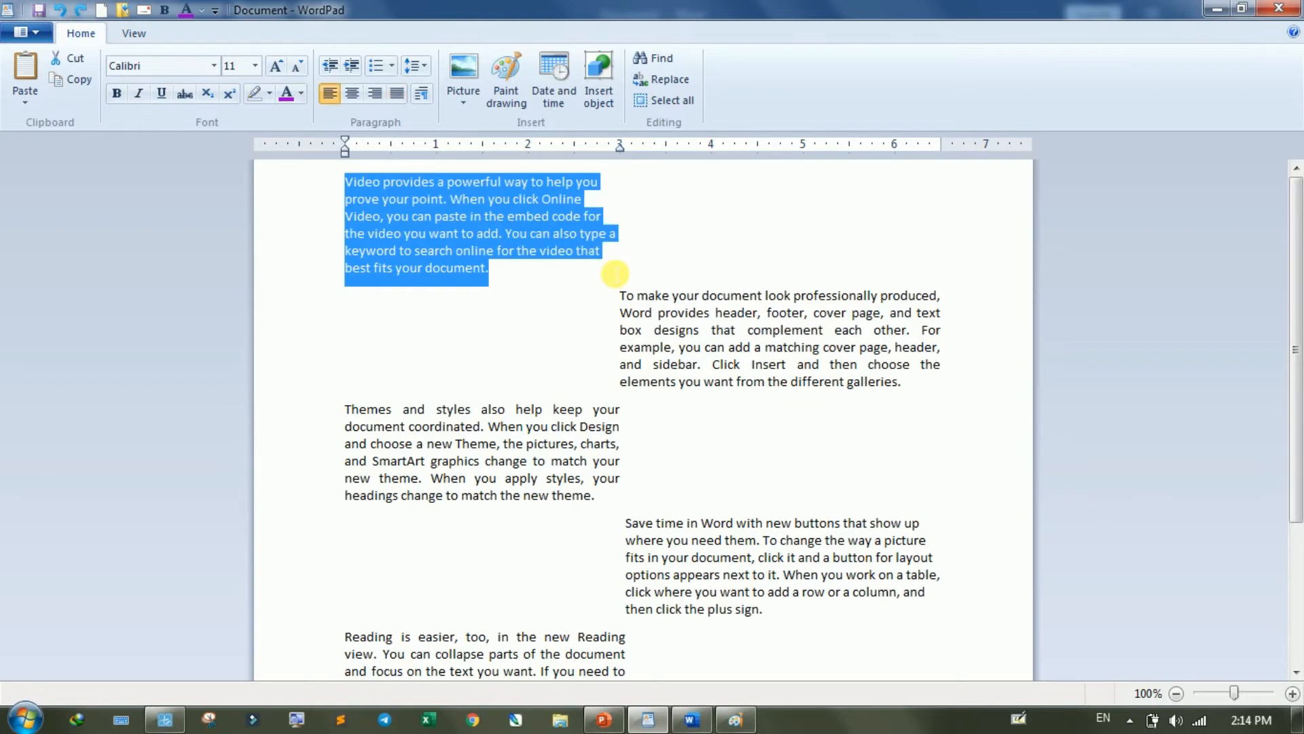
key(ctrl+z)
key(ctrl+z)
key(ctrl+z)
key(ctrl+z)
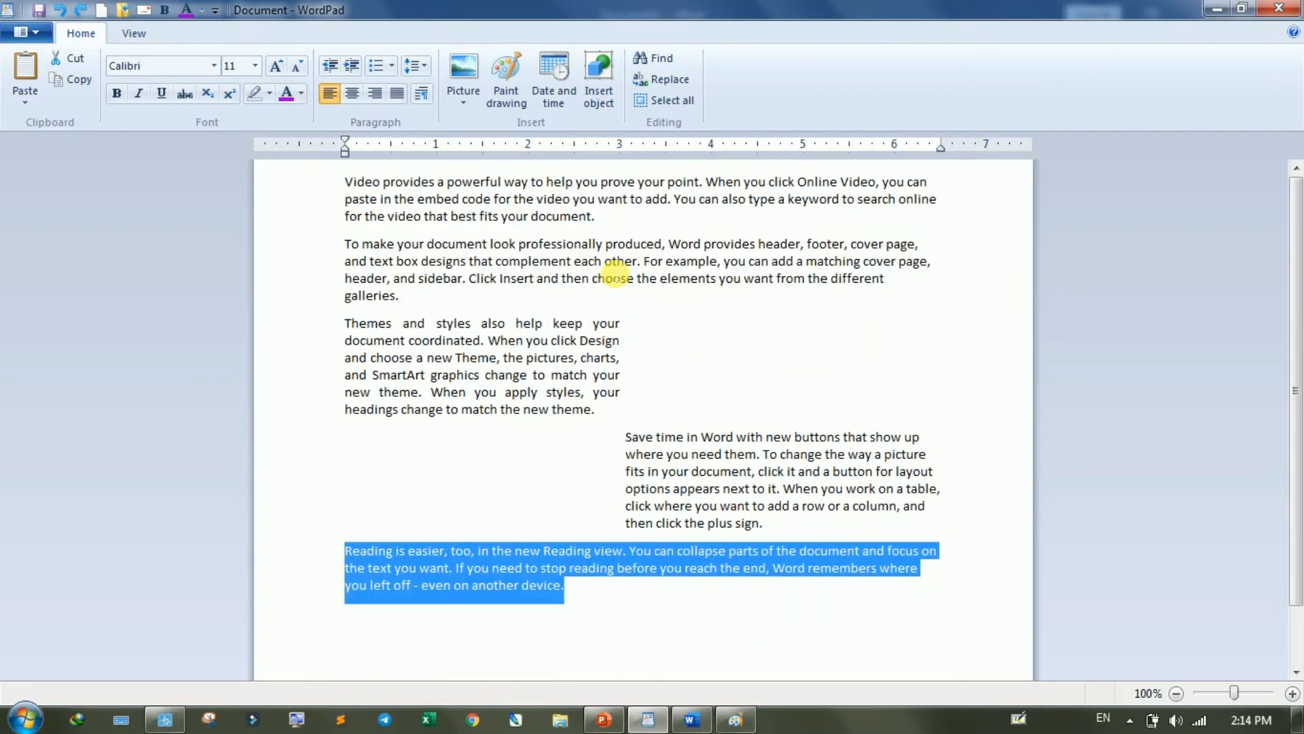
key(ctrl+z)
key(ctrl+z)
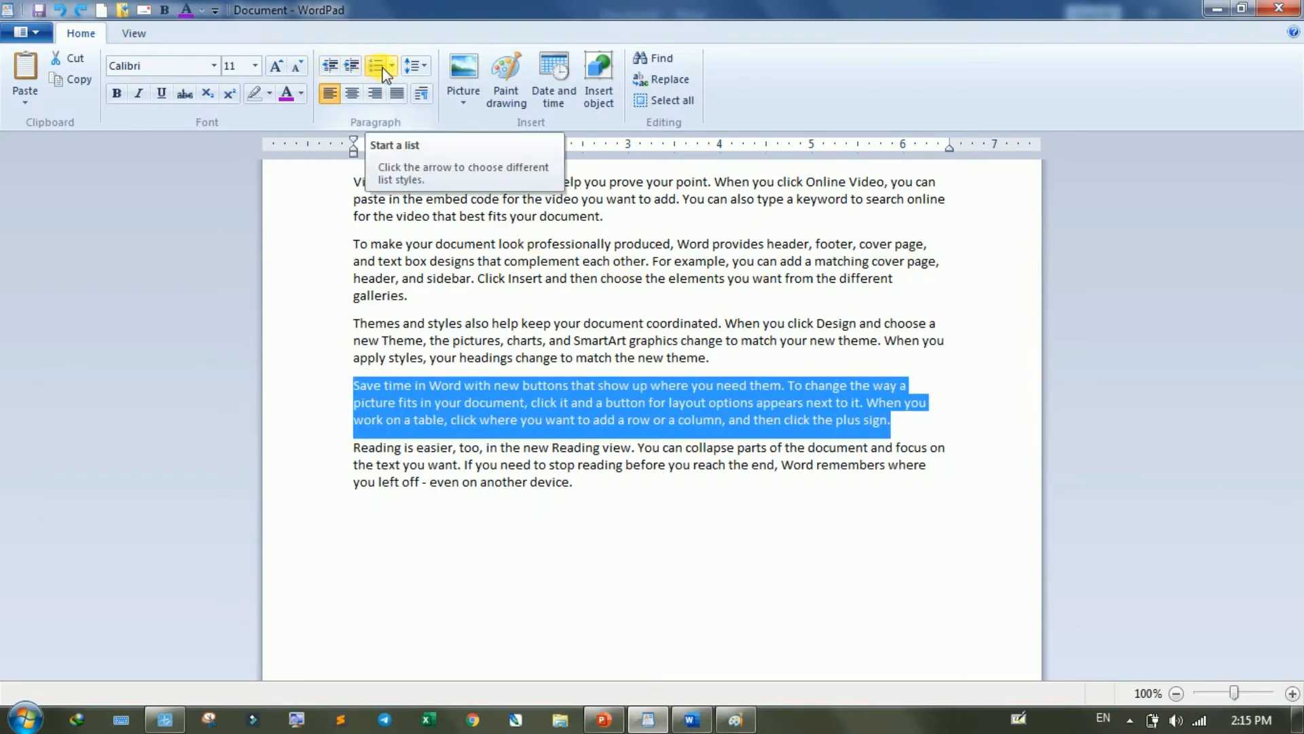
- Format all five body paragraphs as a numbered list in the 1., 2., 3. style
click(579, 481)
drag(579, 480, 352, 178)
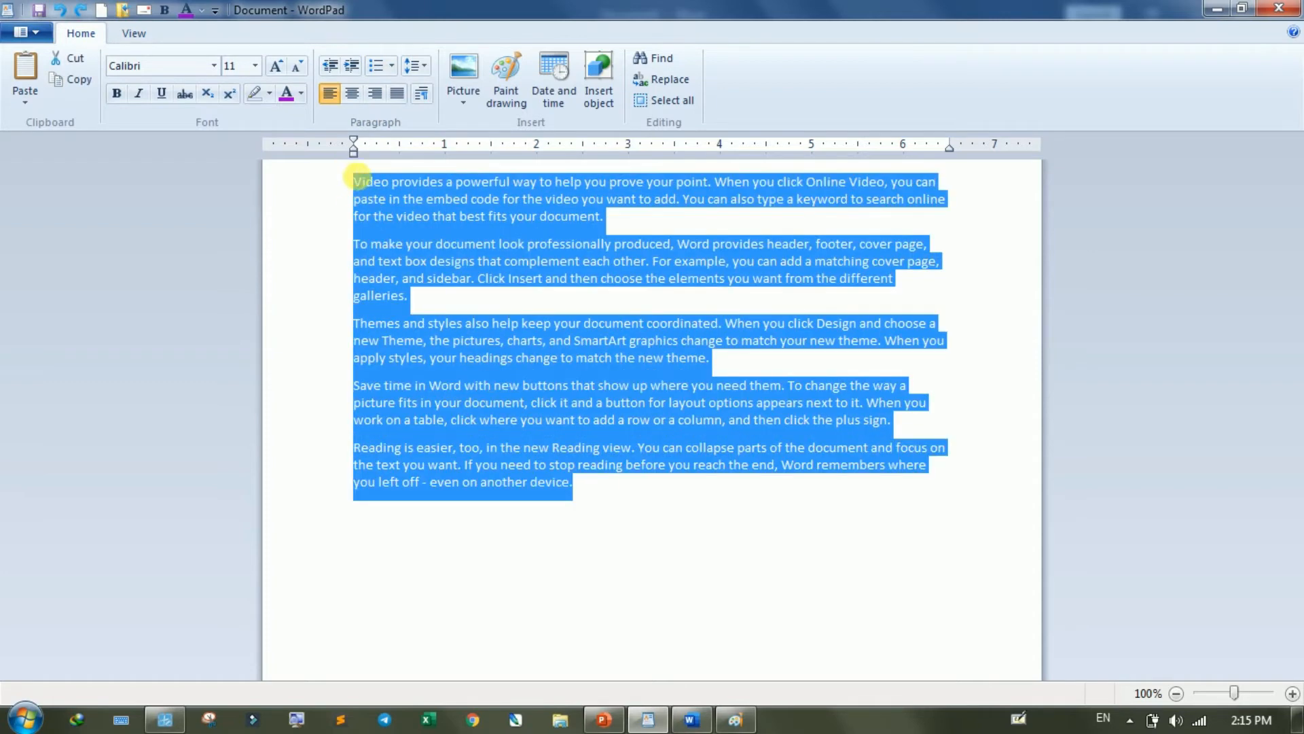
click(392, 67)
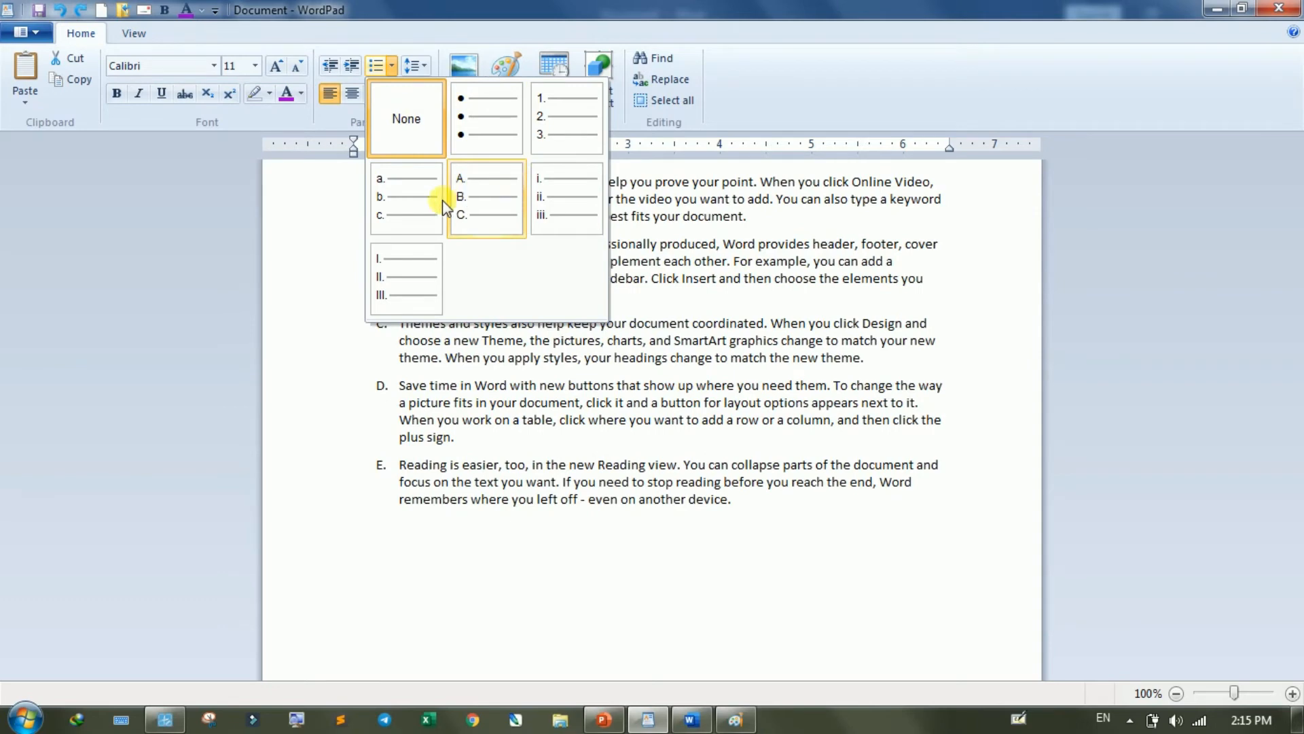
click(541, 114)
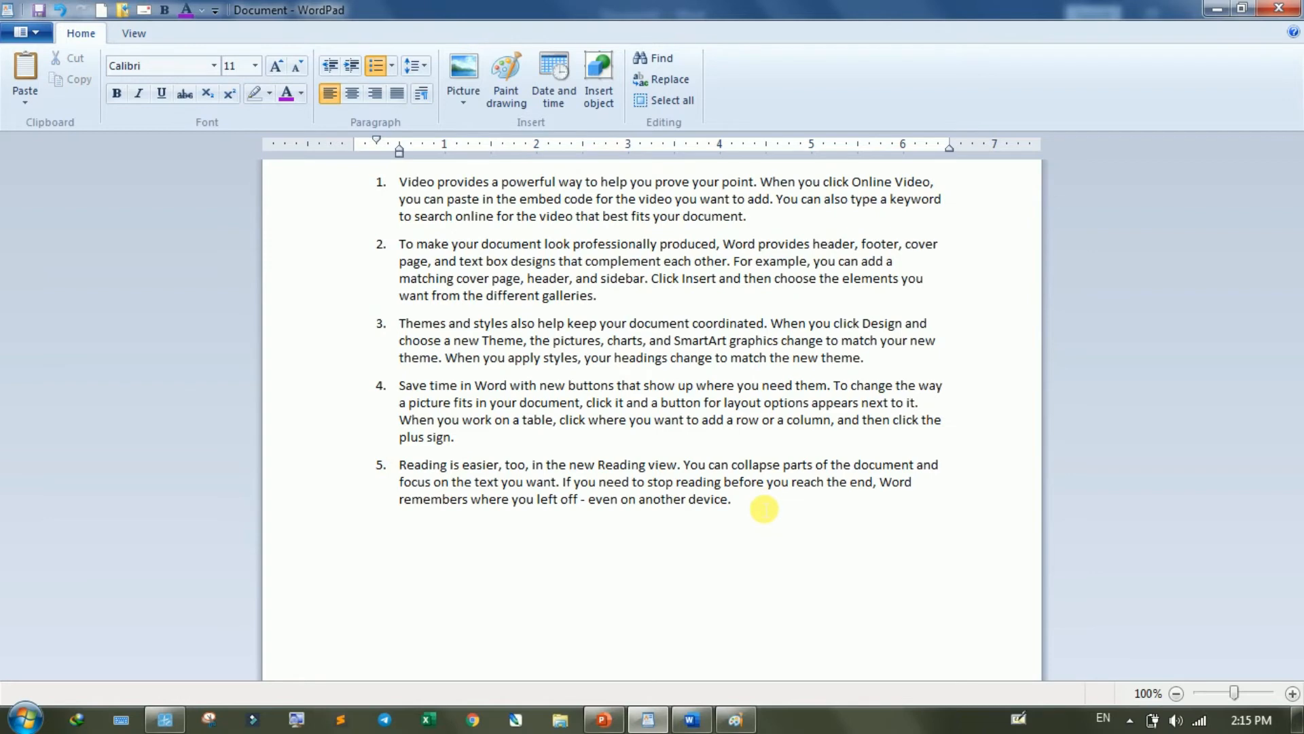
- Append the filler text "jsdkfjs jfkgsjdfg sdfjgkdklfgjkldsflgjdsfgjd fgj dfjg" to the end of list item 5
text(jsdkfjs jfkgsjdfg sdfjgkdklfgjkldsflgjdsfgjd fgj dfjg)
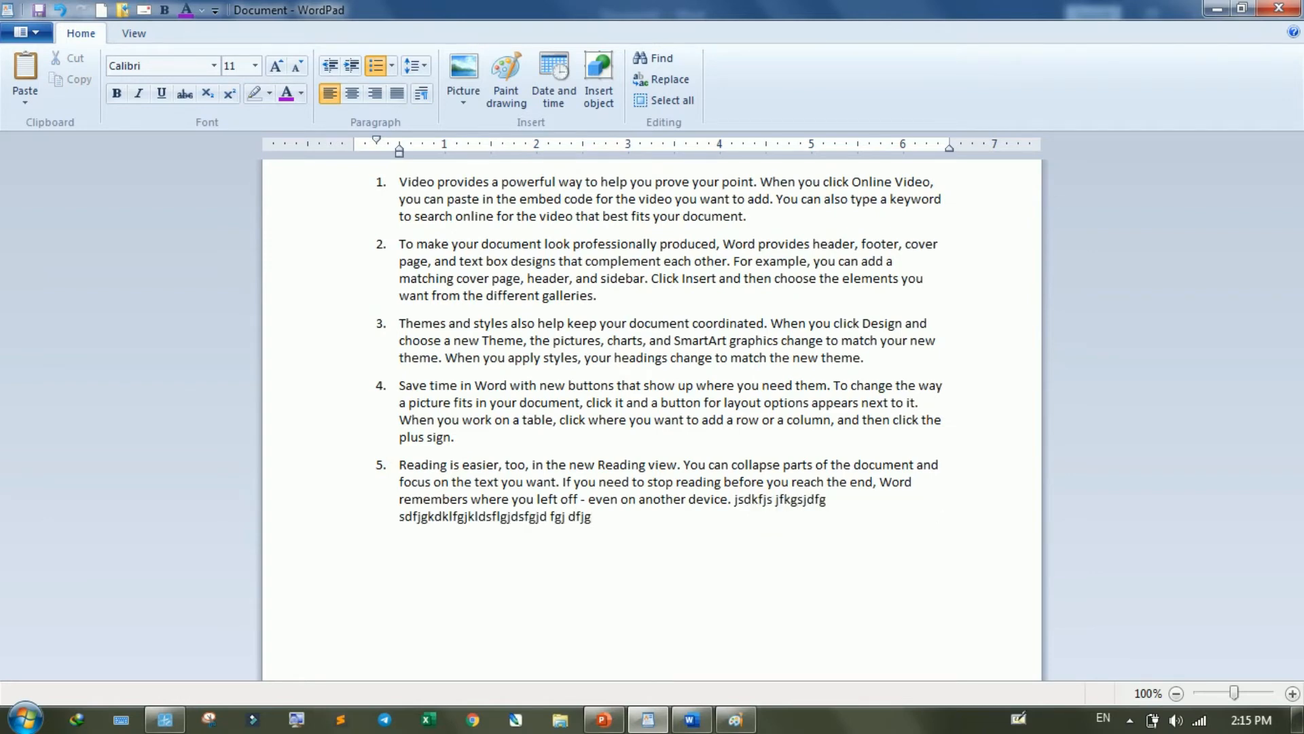
- Add a two-line sixth list item of random filler letters and a seventh reading "d fjgdfg jdfg djfgj dfjg jdfgj dsjfg jsdfgj dsjg"
key(Return)
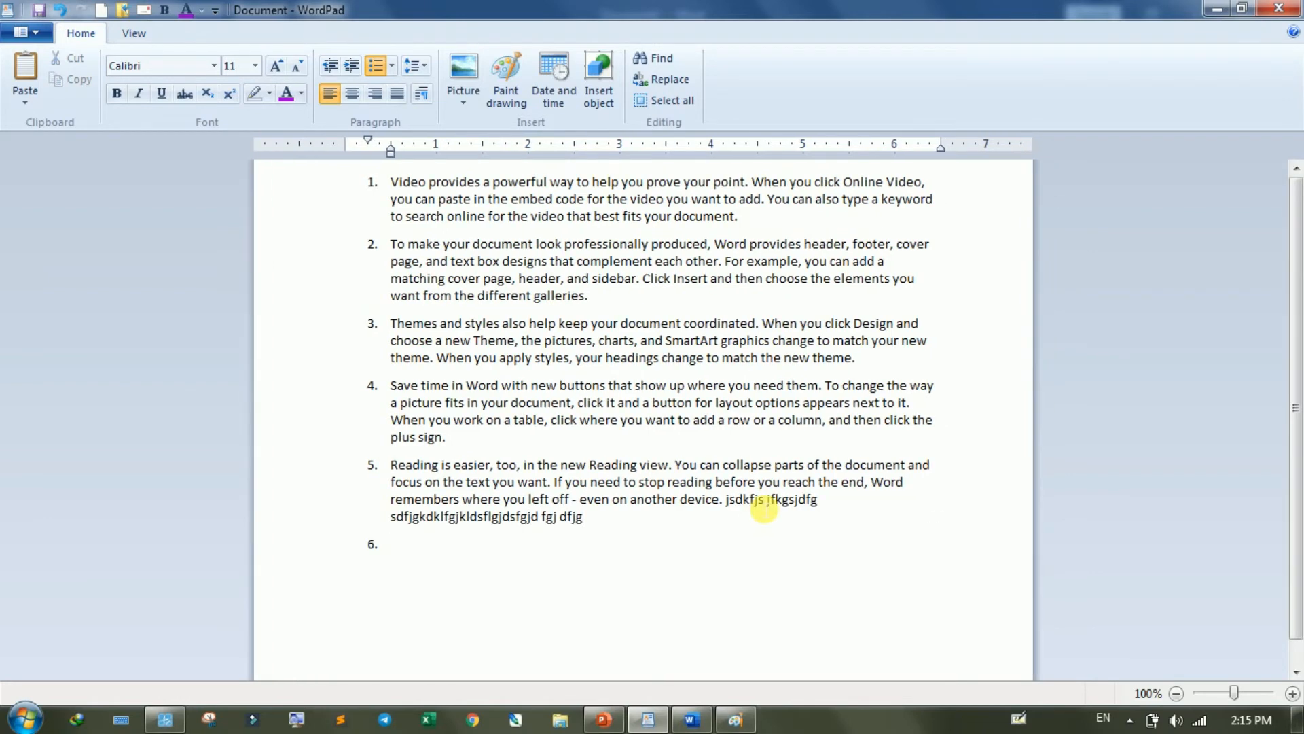
text(sdgjdfgdj fkgj sdkfjg jdfkgj klsdjfgj dfgj djf)
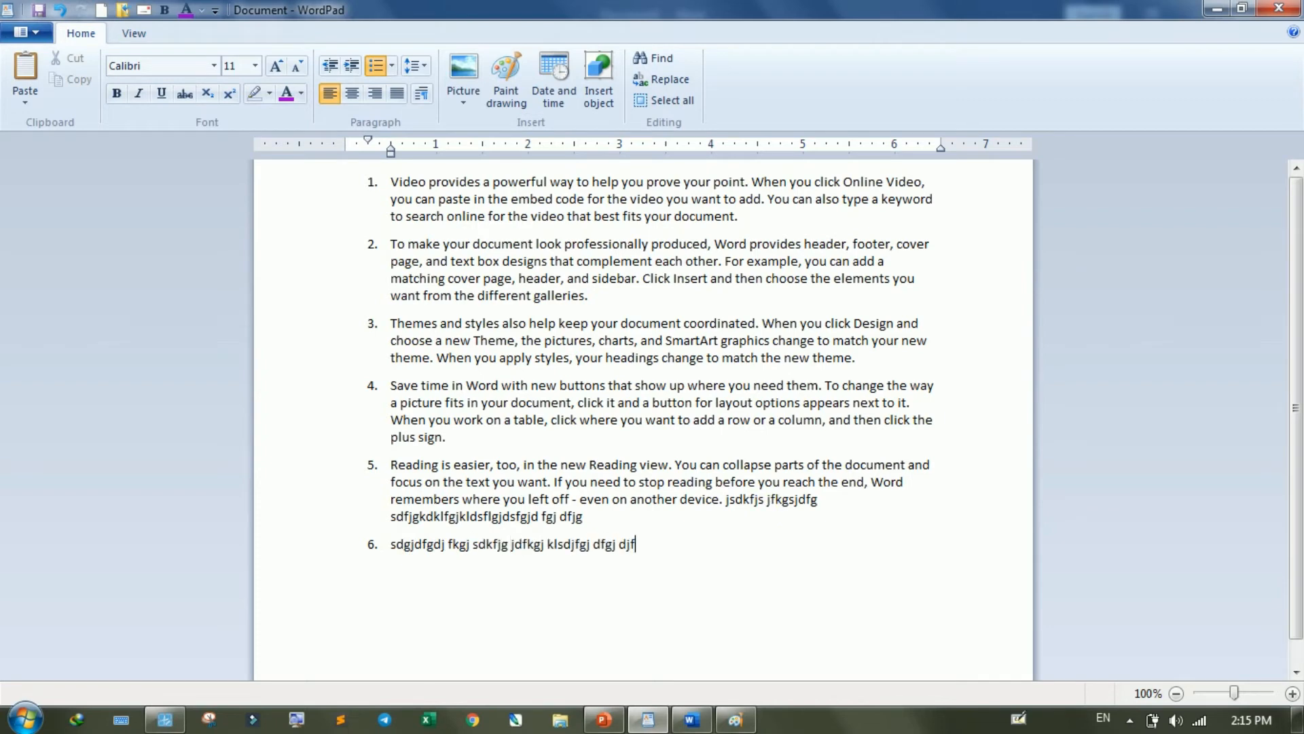
text(gj dlfgj lkdjfgk jdlkfjg sdjfkg jsdklfjg jsdfkgj sdkjfgk sjdf)
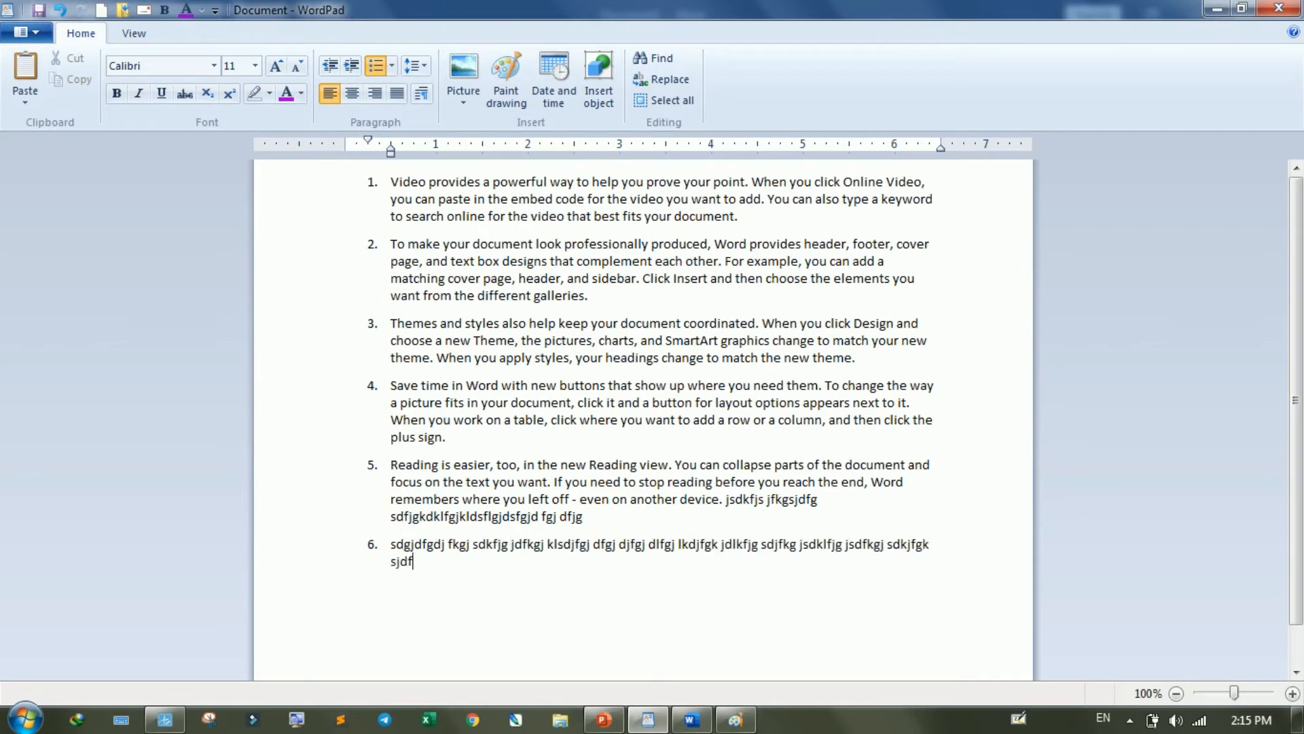
text(gj skdfjgj skdfjgk sdjkfj skdfjgk sjdlfkg dfjlgj df g)
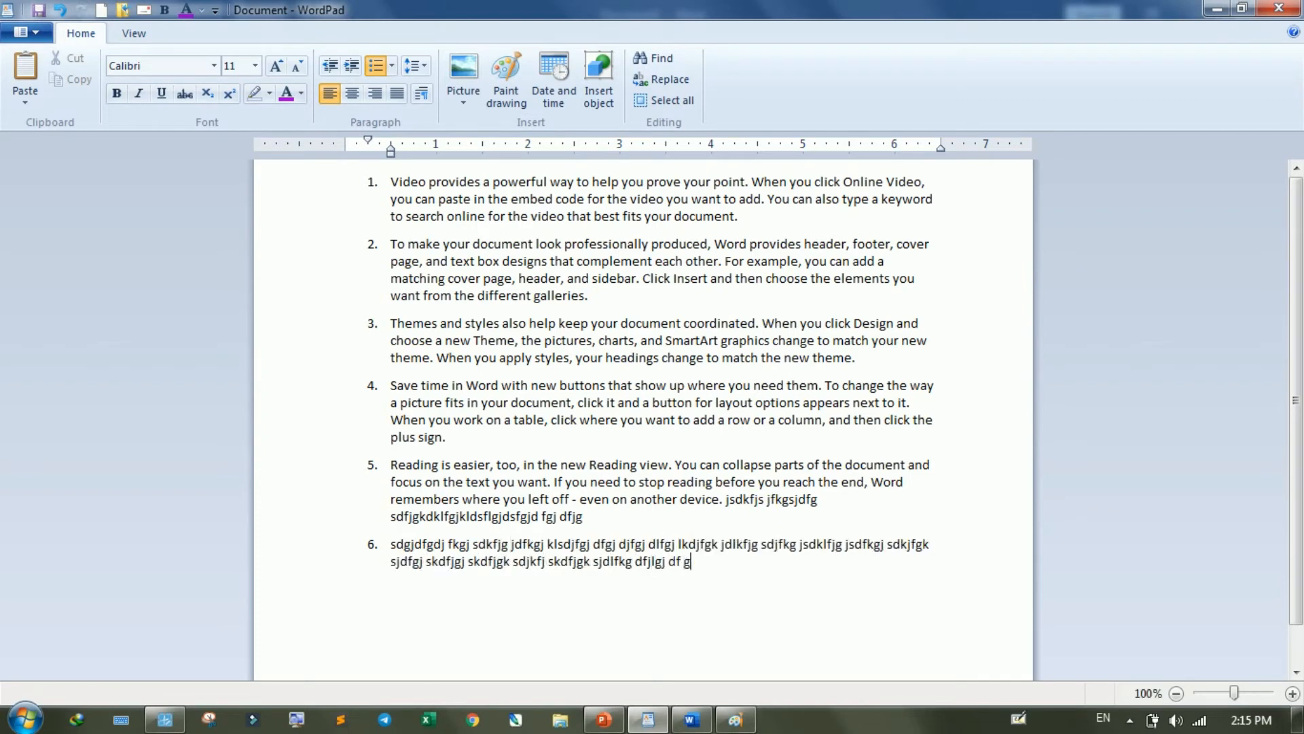
key(Return)
text(d fjgdfg jdfg djfgj dfjg jdfgj dsjfg jsdfgj dsjg)
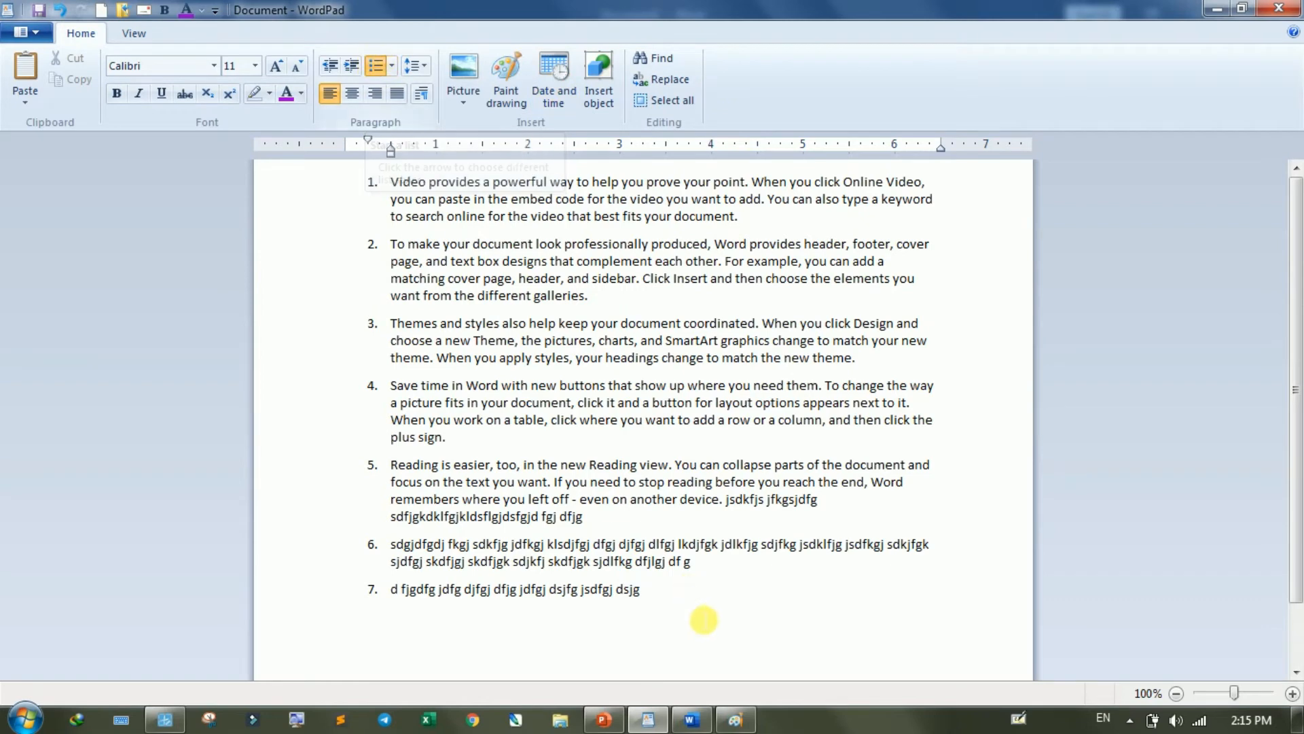
- Cycle all seven list items through the available list styles, including unmarked and bulleted, and back to 1., 2., 3. numbering
drag(669, 586, 361, 181)
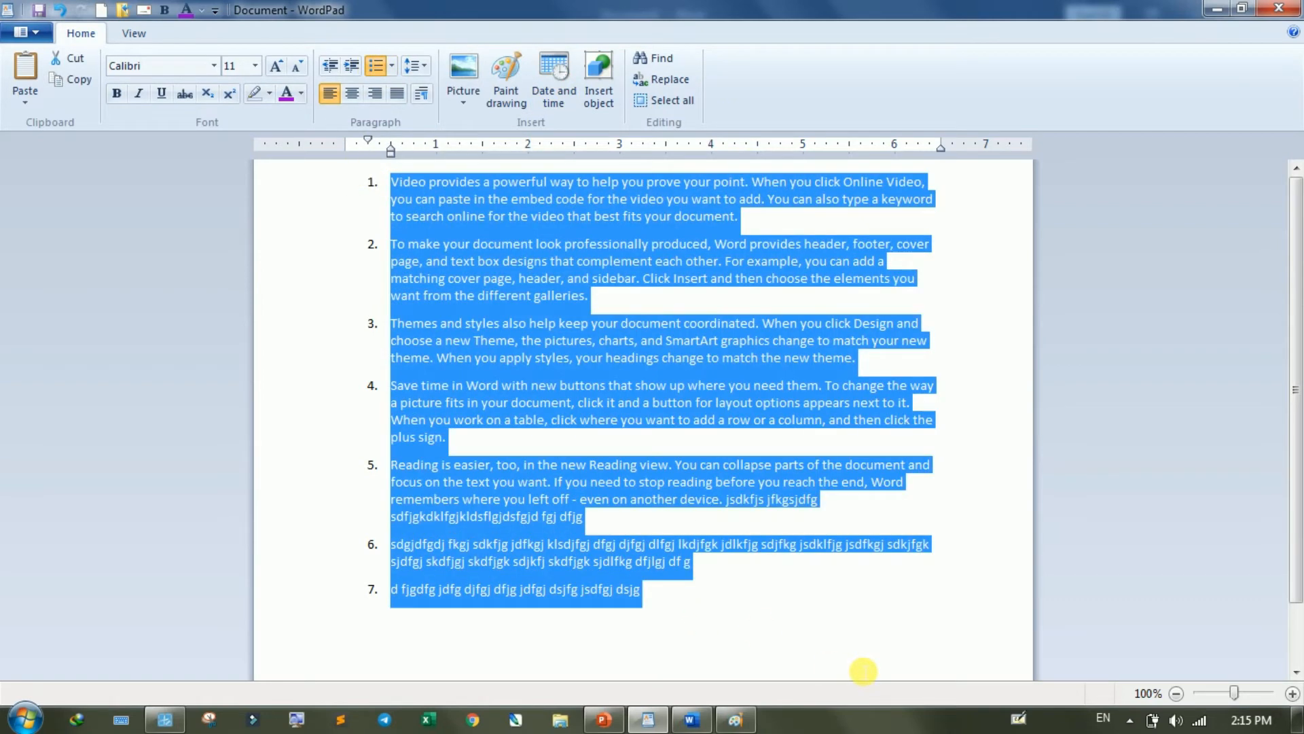
key(ctrl+shift+l)
key(ctrl+shift+l)
key(ctrl+shift+l)
key(ctrl+shift+l)
key(ctrl+shift+l)
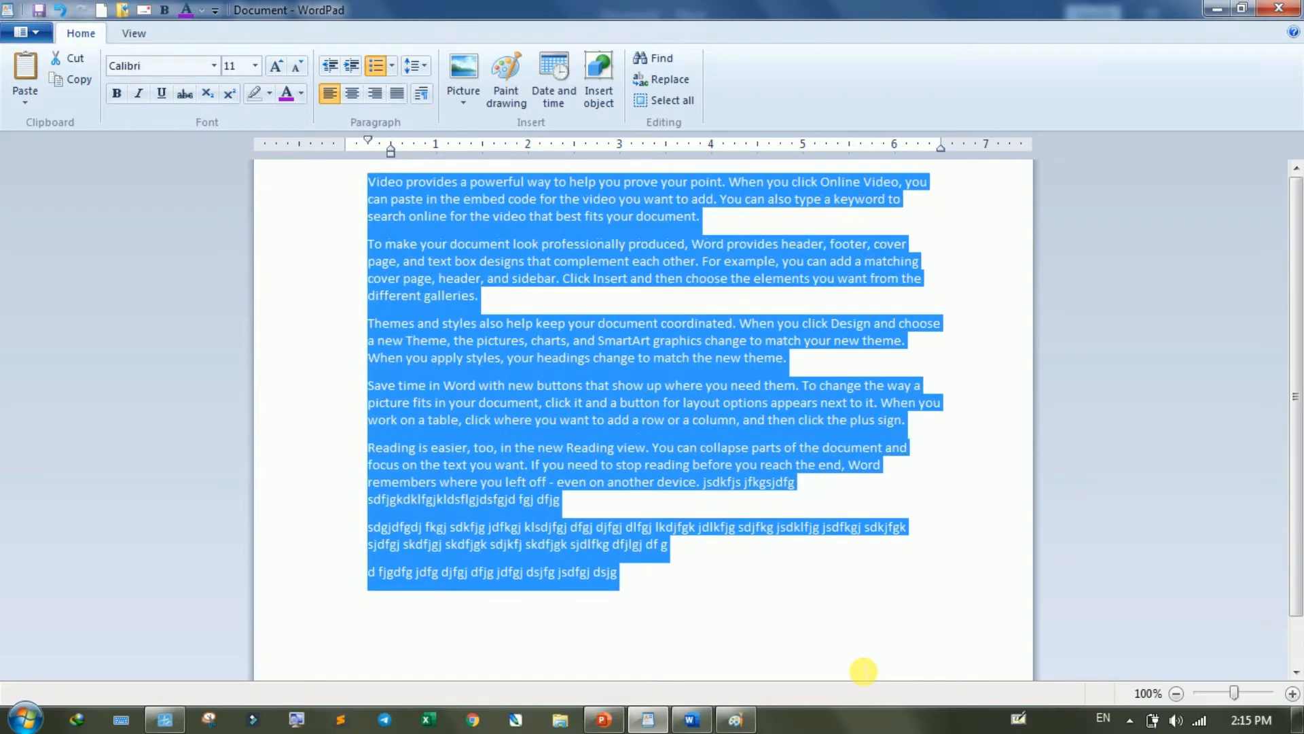
key(ctrl+shift+l)
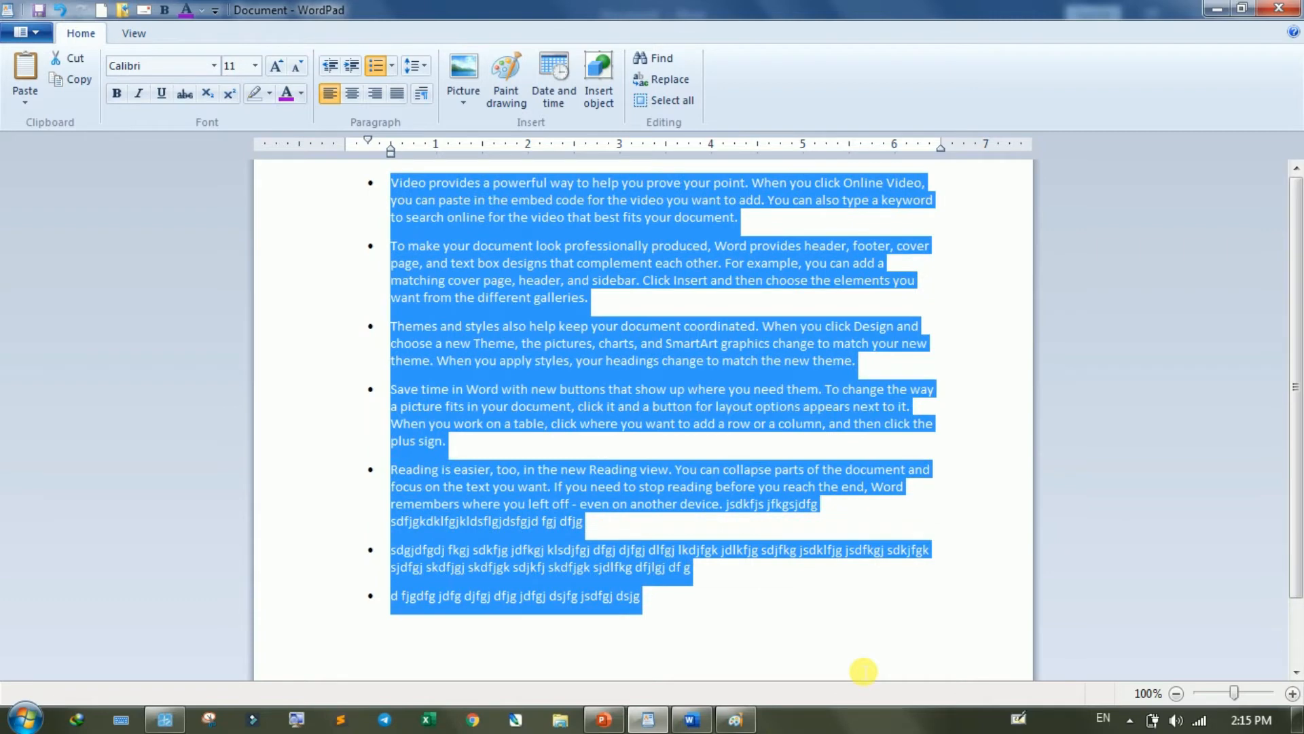
key(ctrl+shift+l)
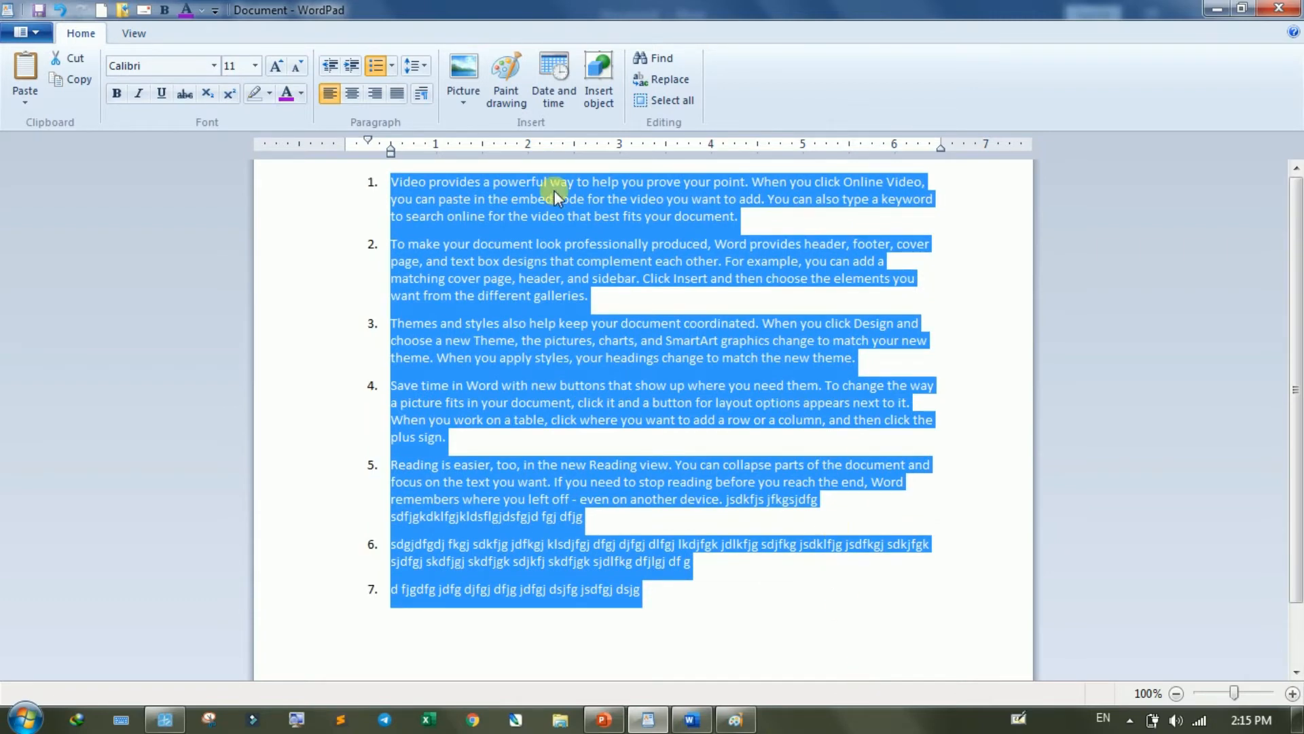
- Remove the list formatting from all seven paragraphs and place the cursor in the word "Video" of the first paragraph
click(392, 65)
click(394, 121)
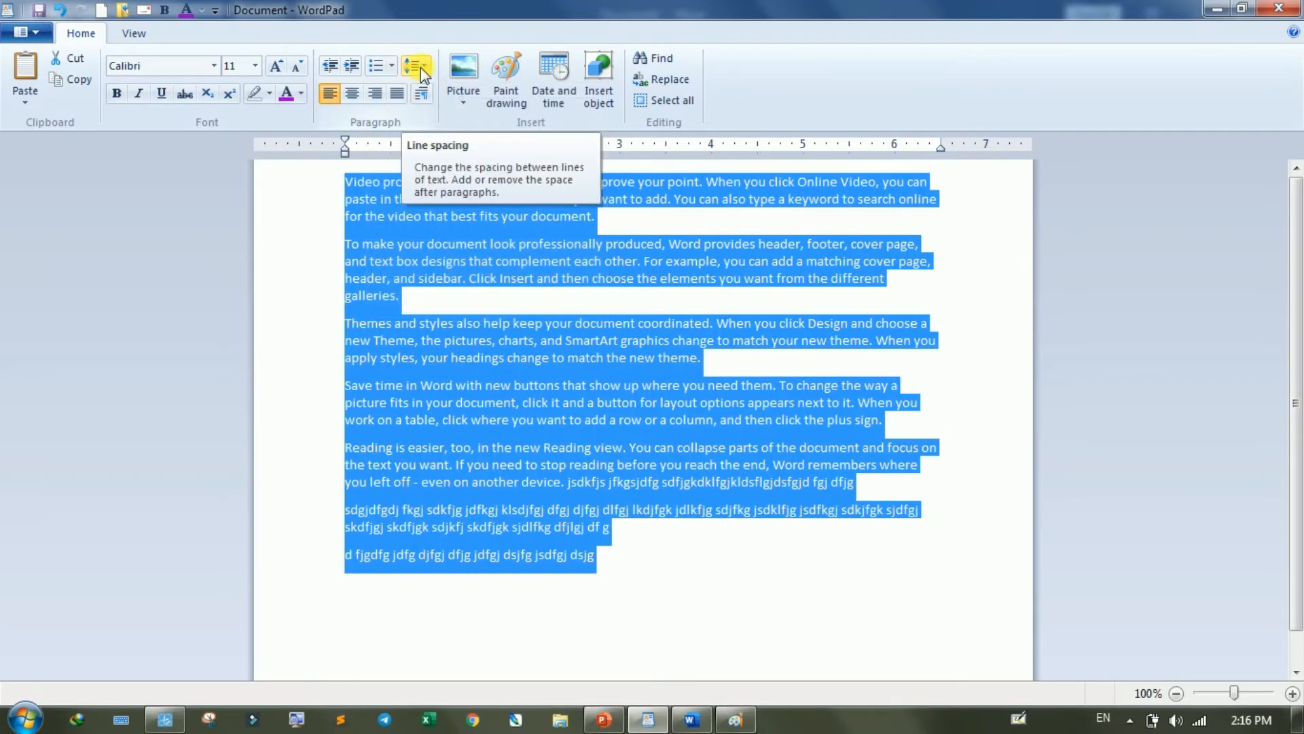
click(366, 191)
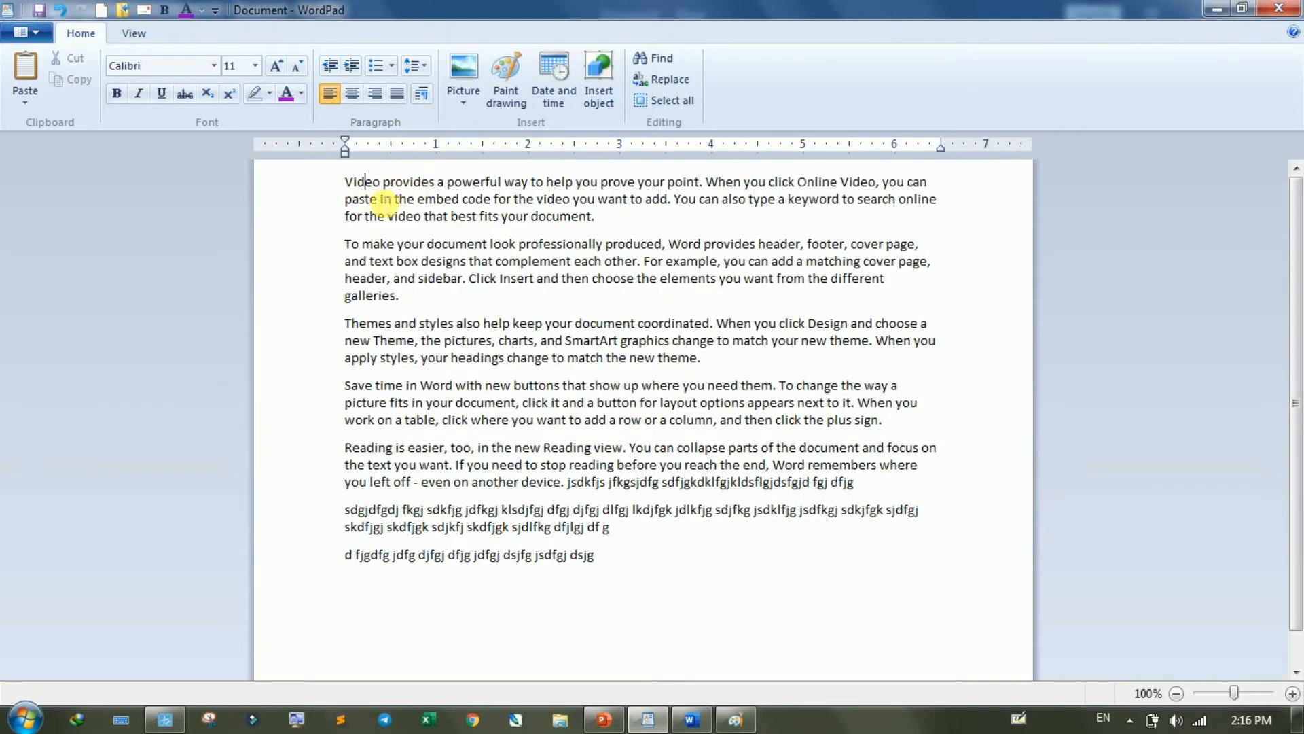
- Apply line spacing of 1.5, then 2, to the first paragraph, and finish by setting it to 1.0
drag(598, 219, 345, 180)
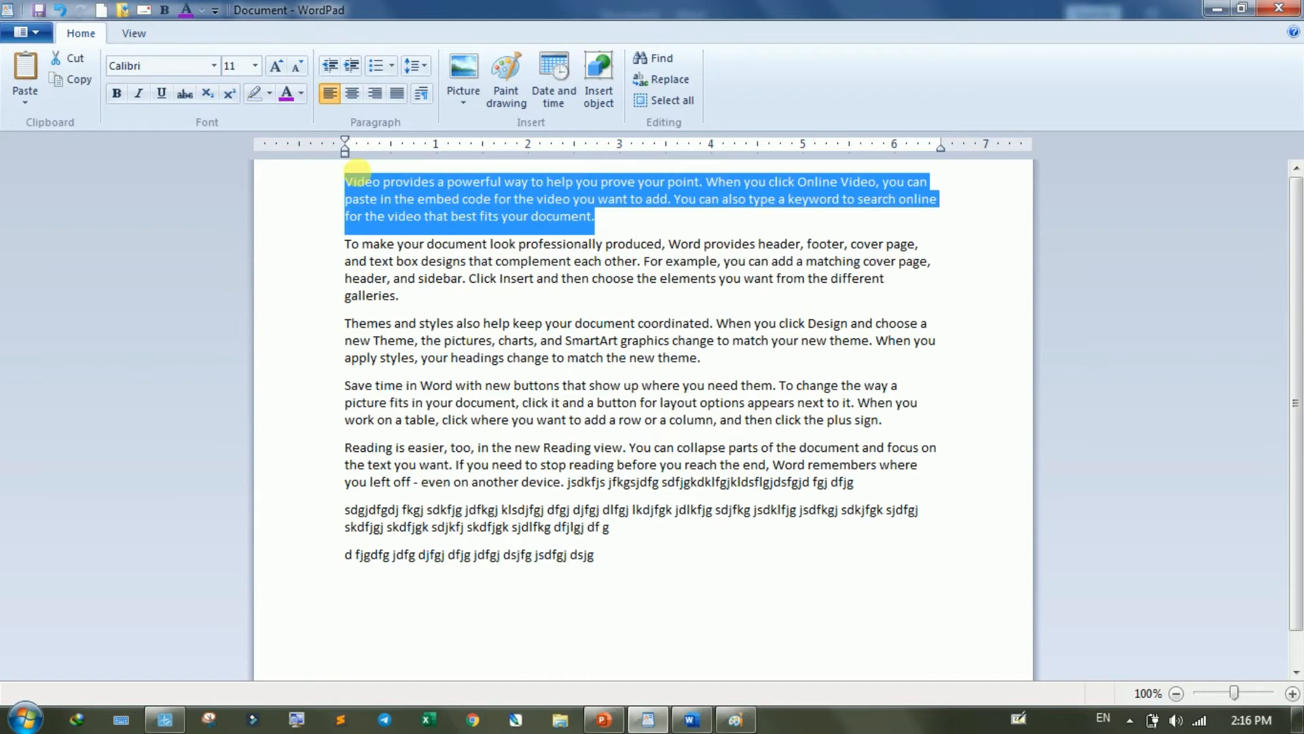
click(430, 65)
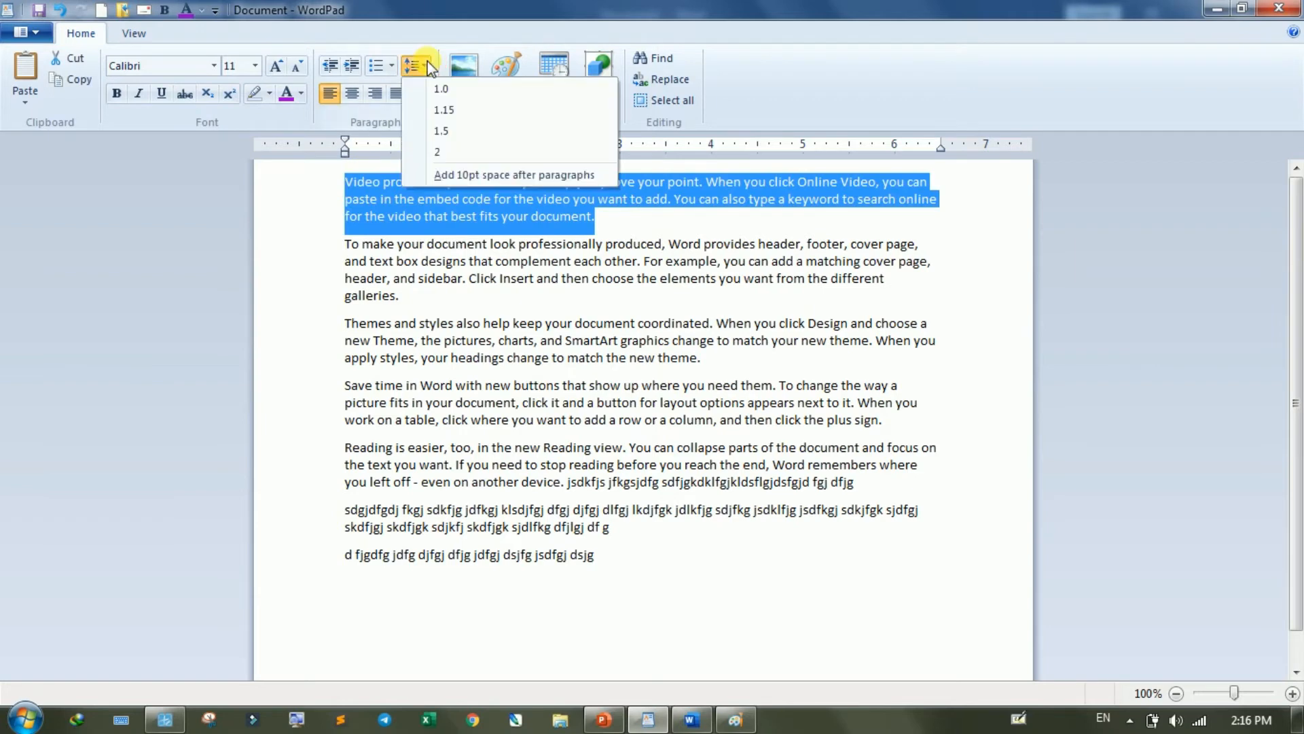
click(446, 134)
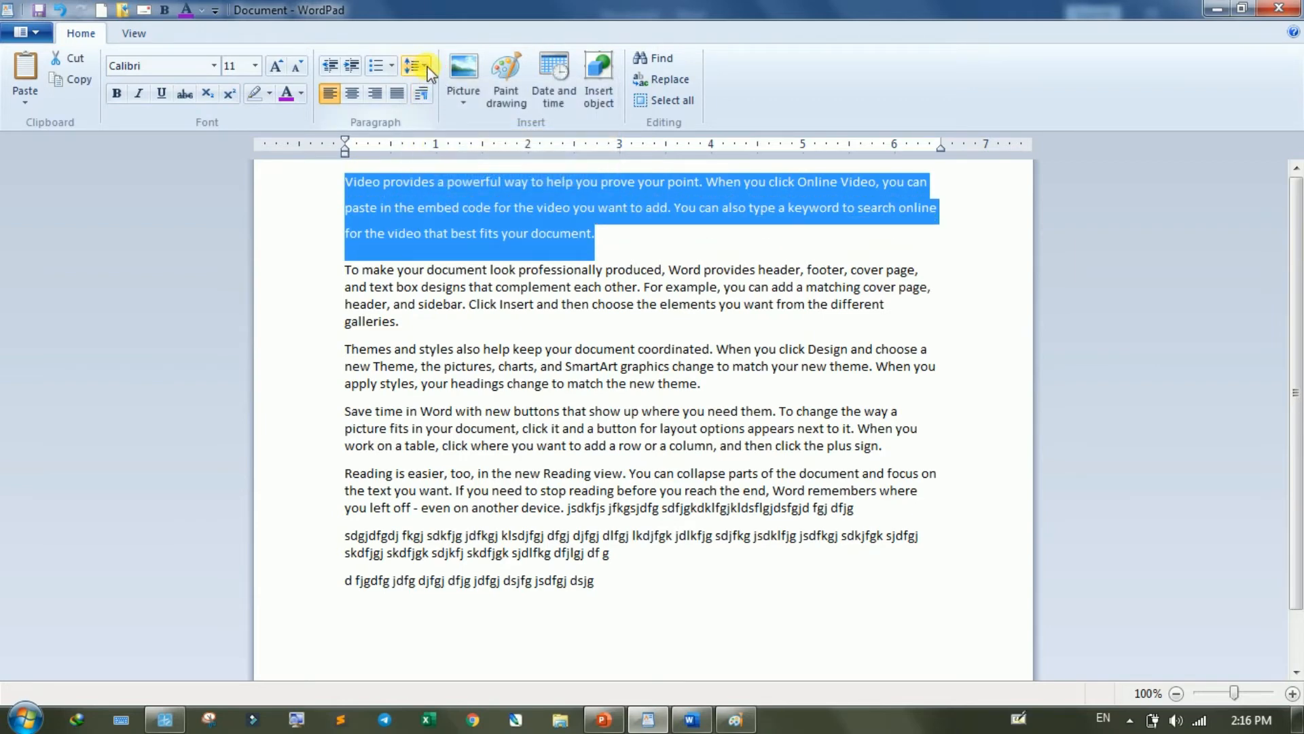
click(427, 67)
click(446, 150)
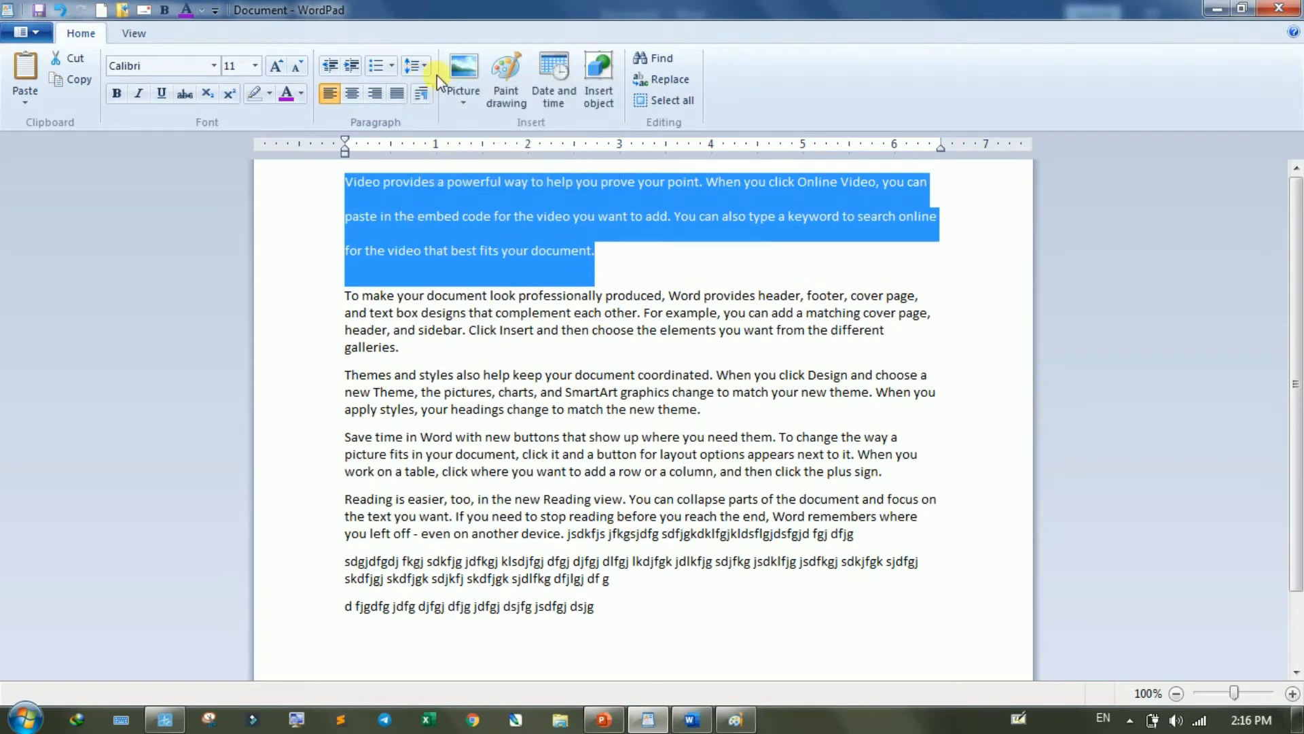
click(422, 66)
click(426, 91)
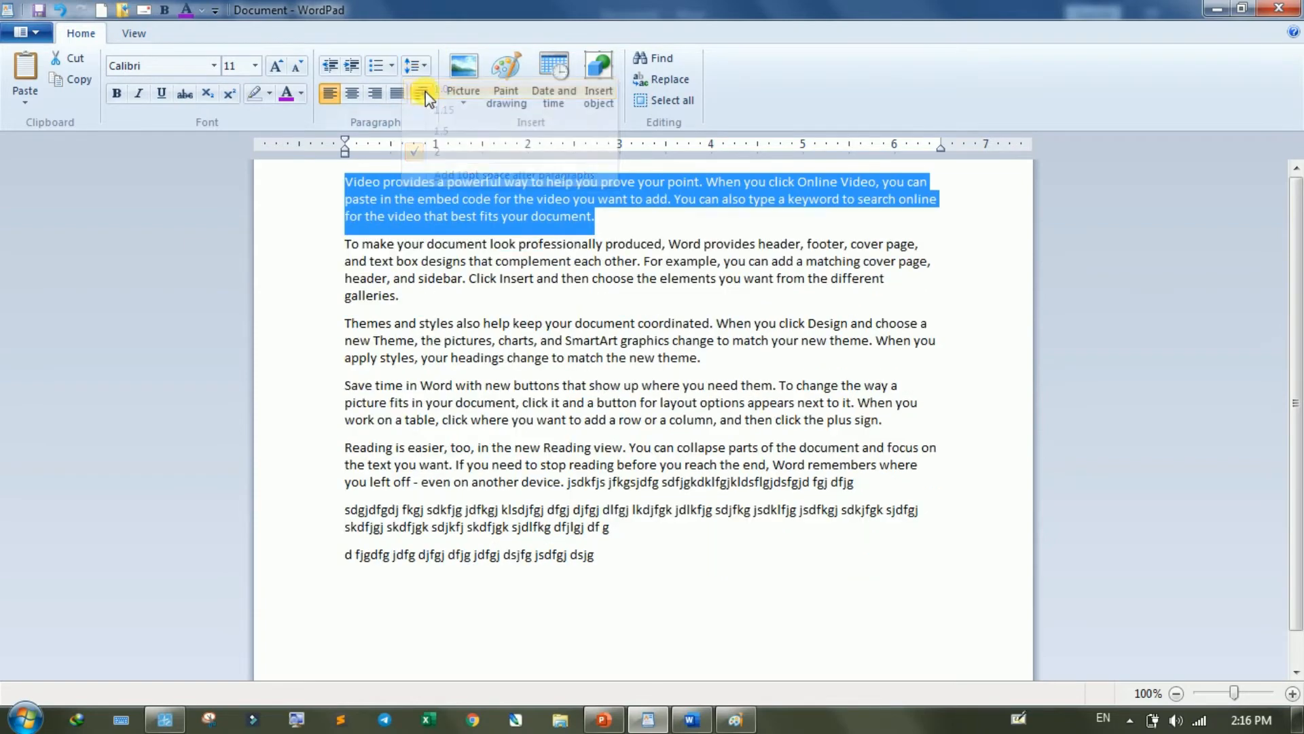
click(426, 72)
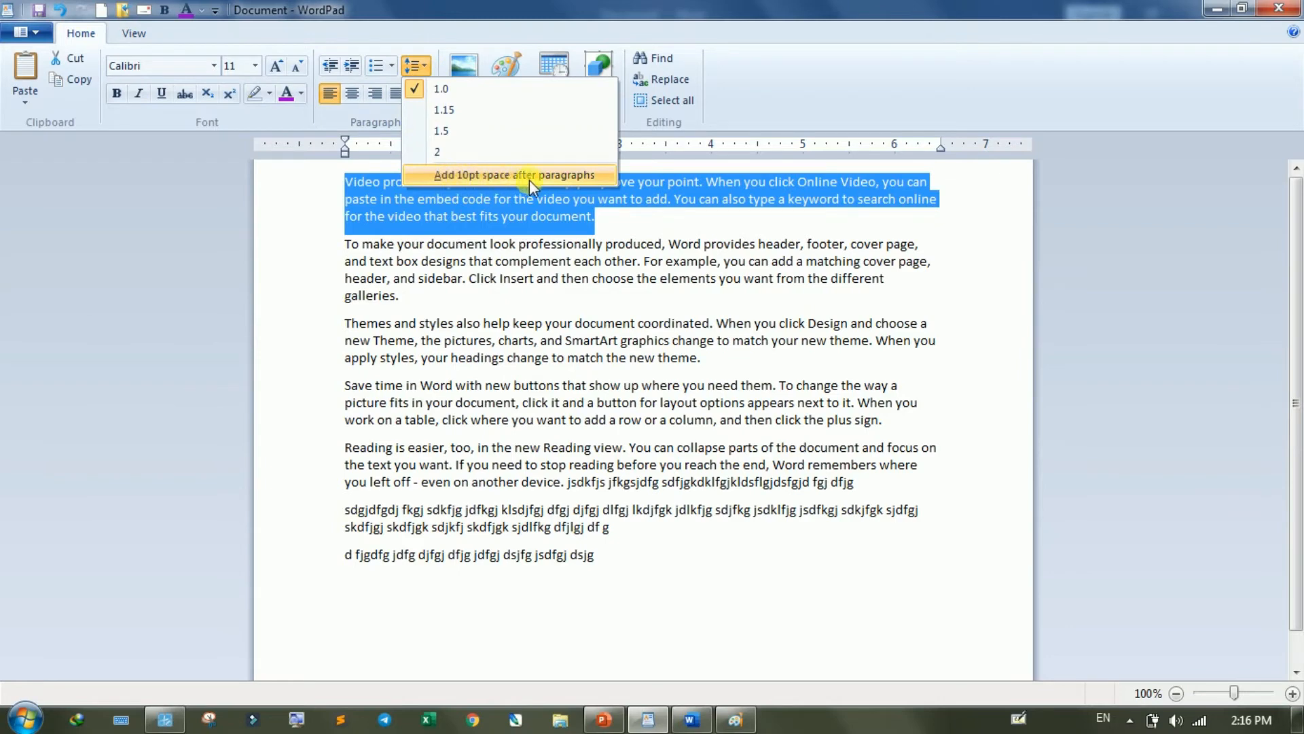
click(622, 233)
- Toggle the 10pt space after paragraphs for all seven paragraphs off, on and off again, and clear the selection
drag(611, 561, 330, 156)
click(416, 65)
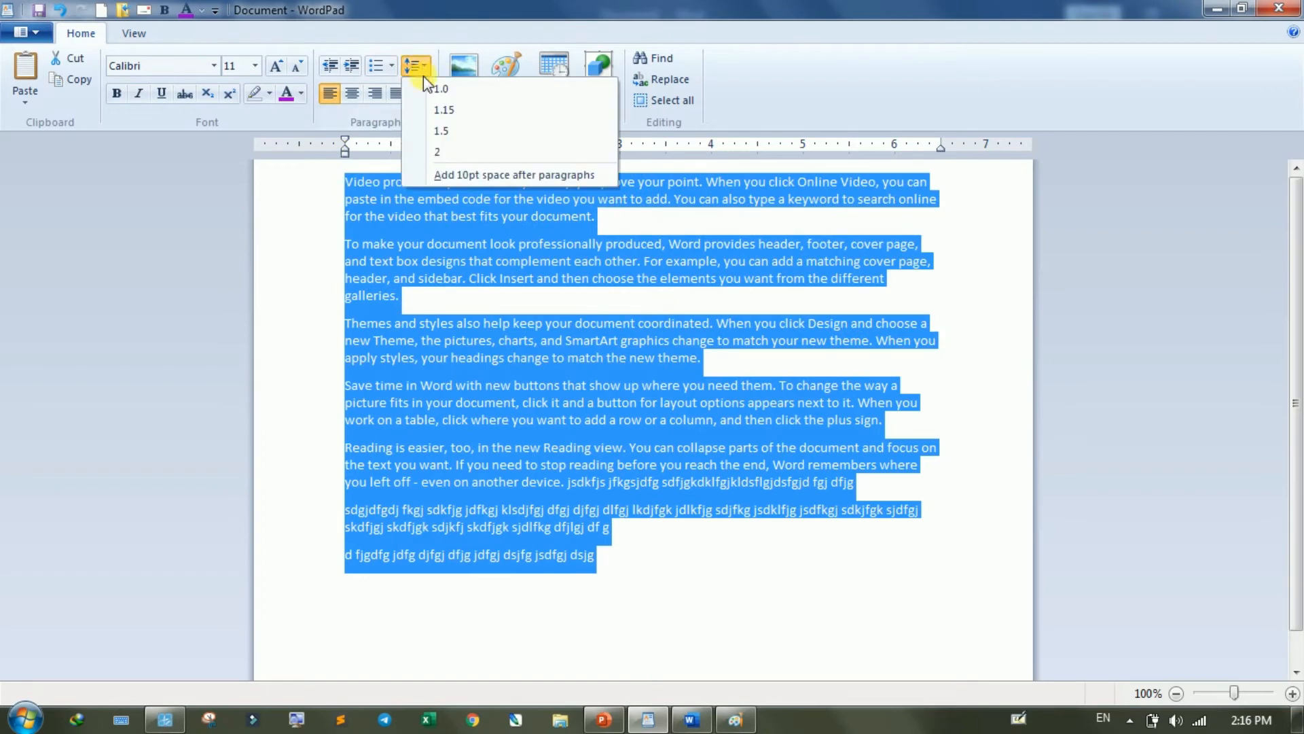
click(454, 176)
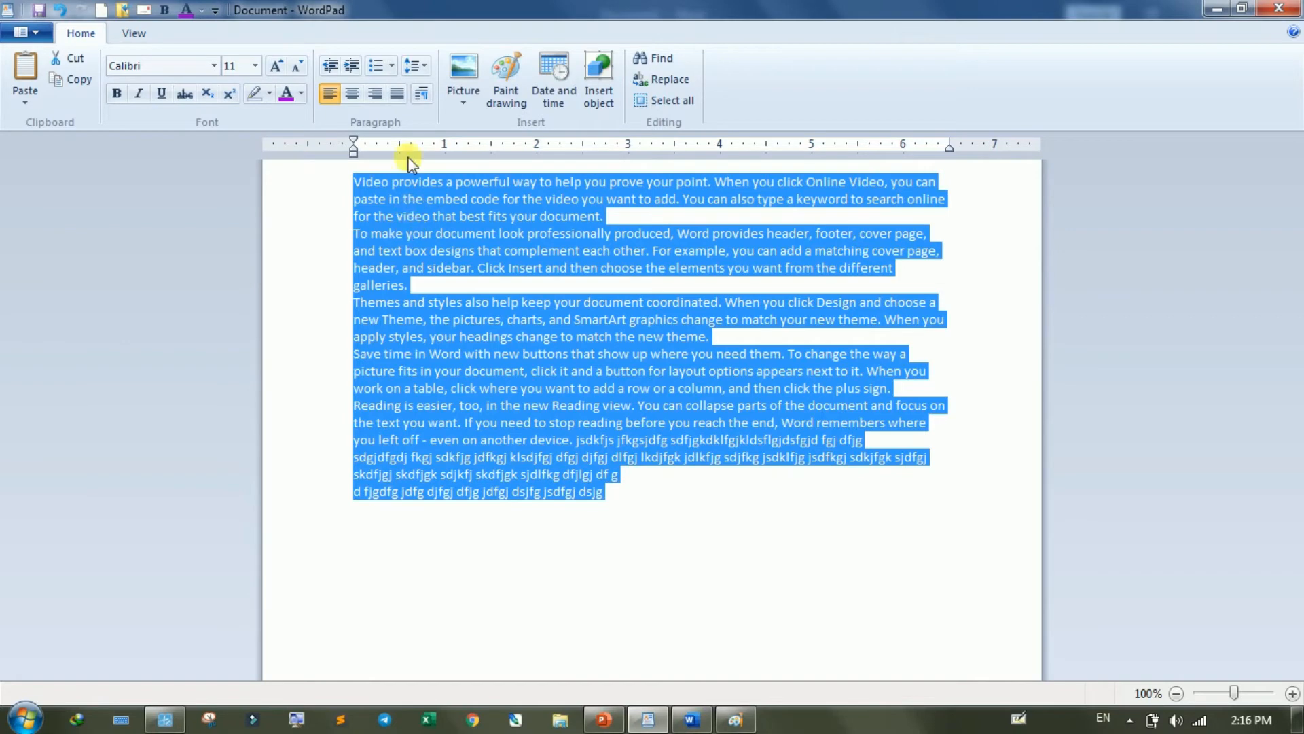
click(415, 65)
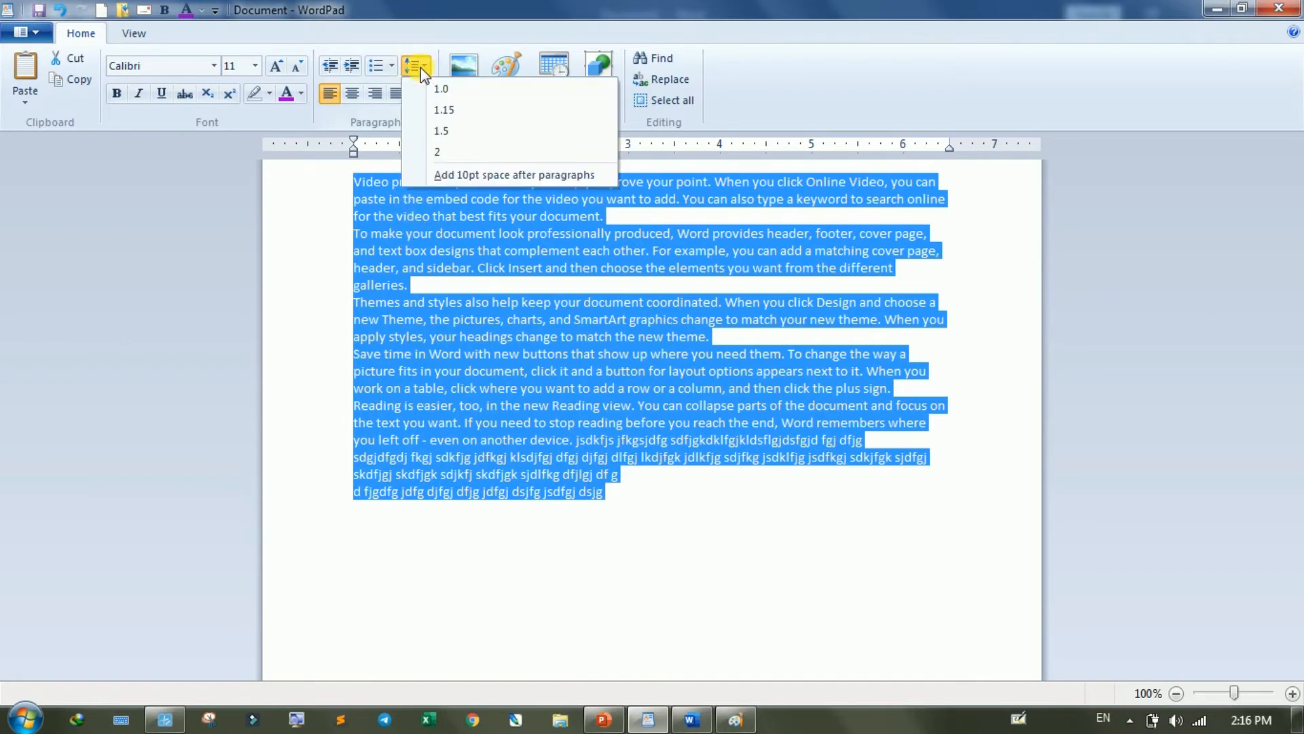
click(458, 173)
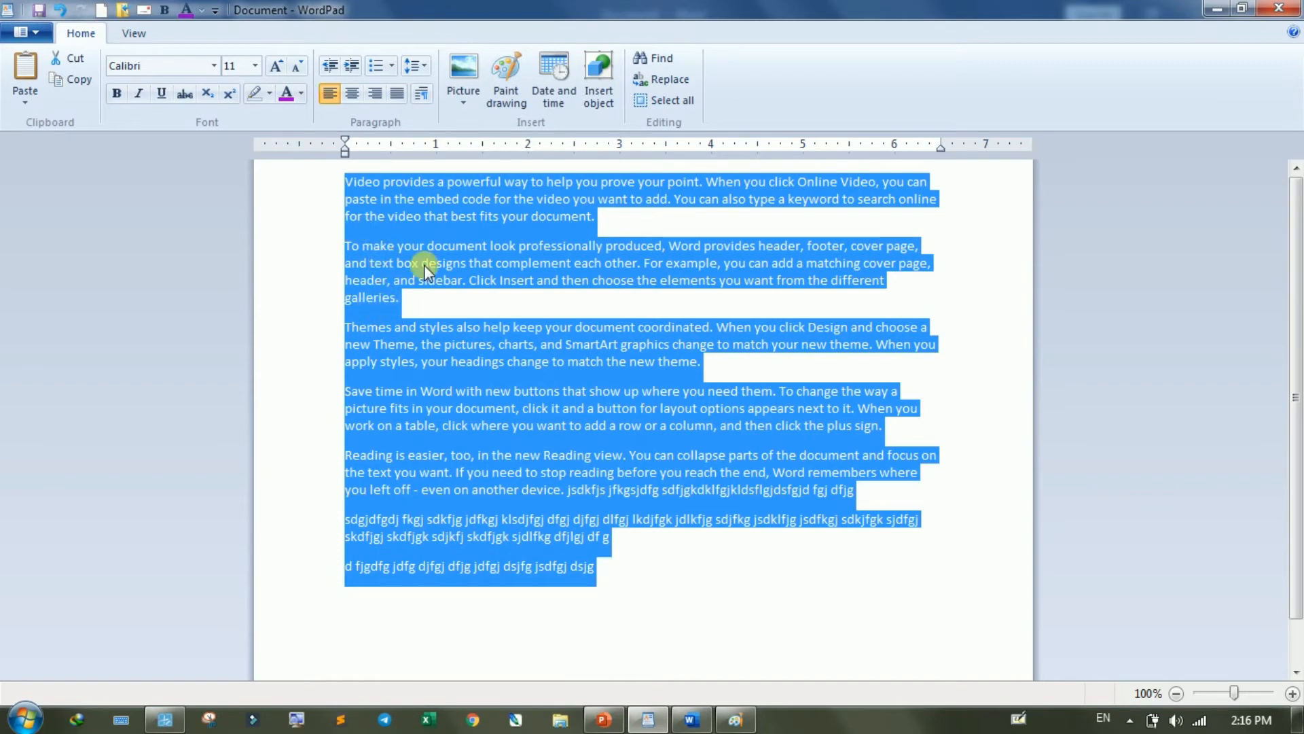
click(415, 65)
click(433, 172)
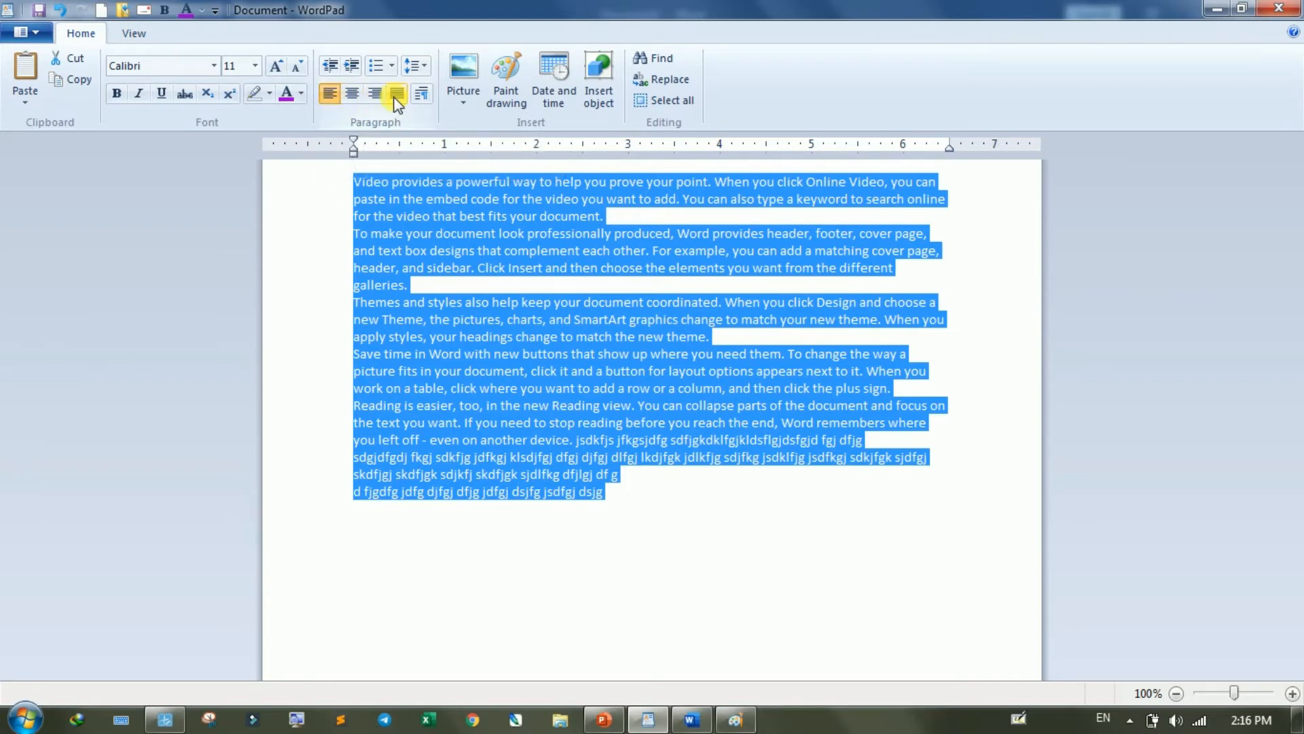
click(438, 288)
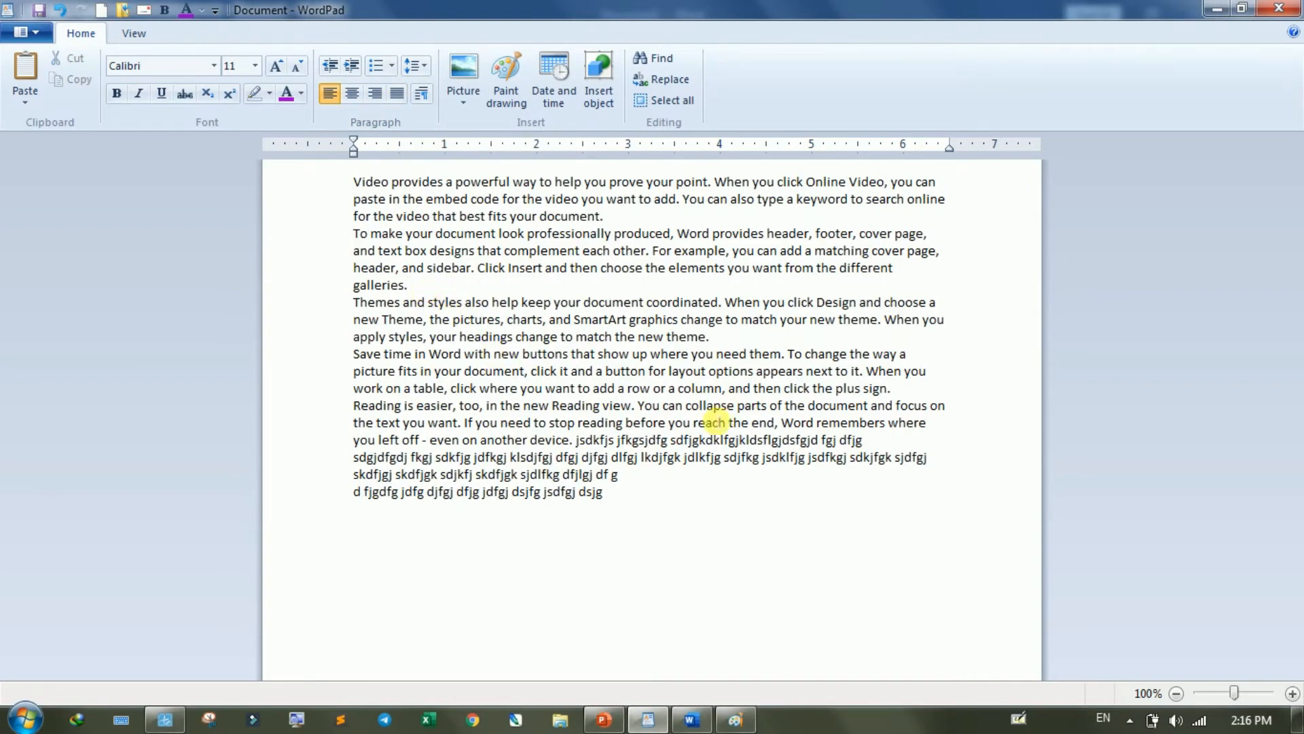
- Align all seven paragraphs to the center, right and left in turn, and finish with justified alignment
drag(614, 495, 335, 129)
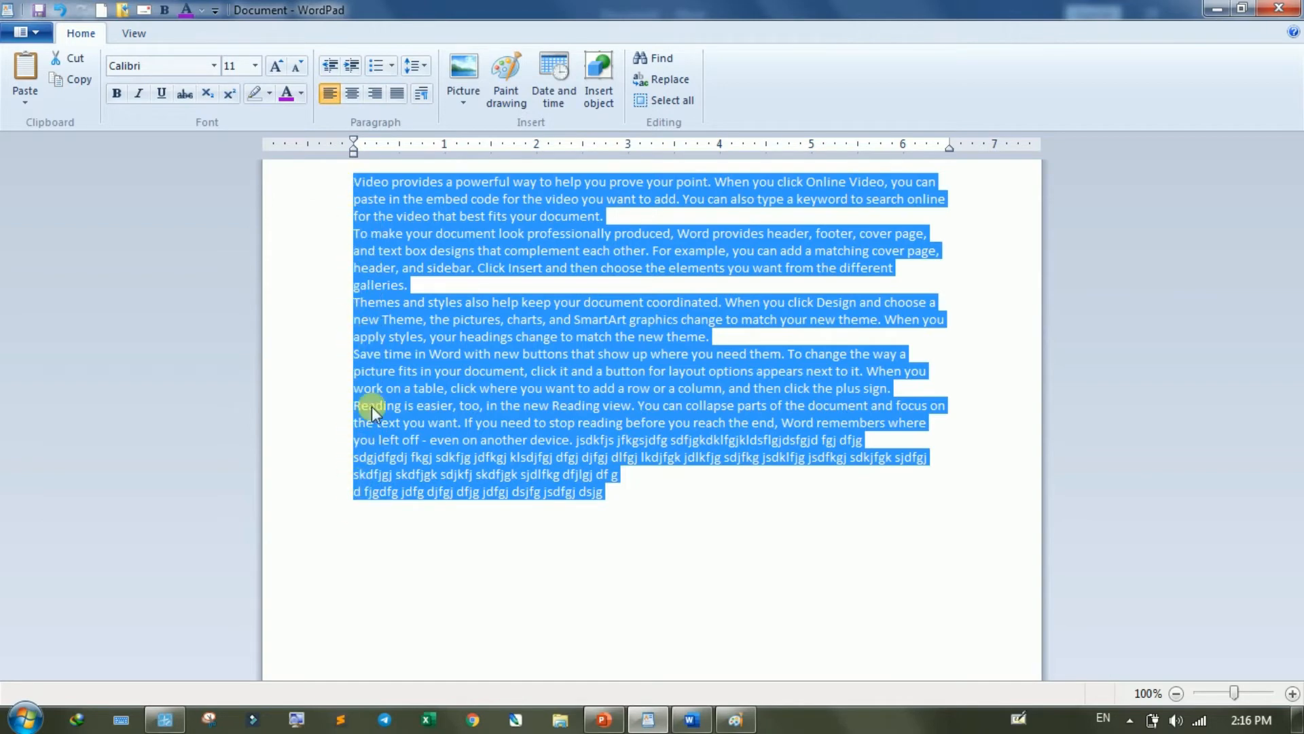
click(352, 93)
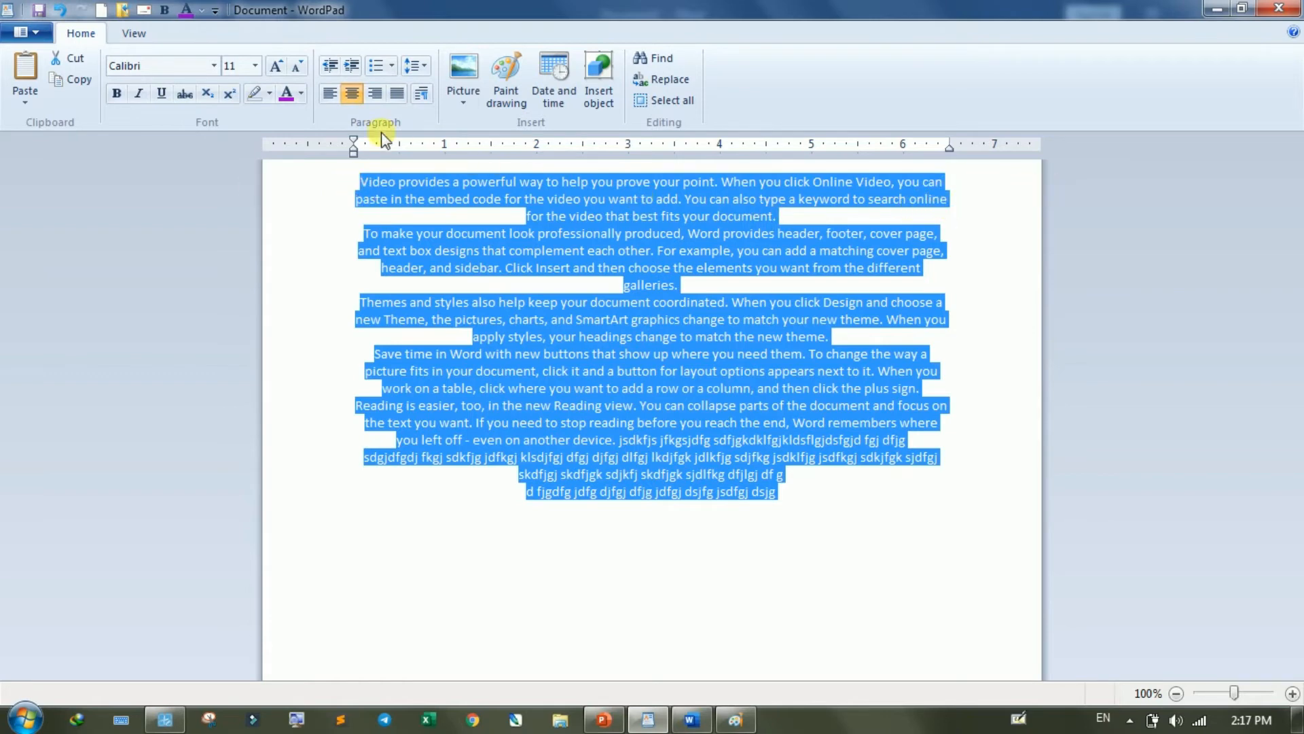
click(375, 93)
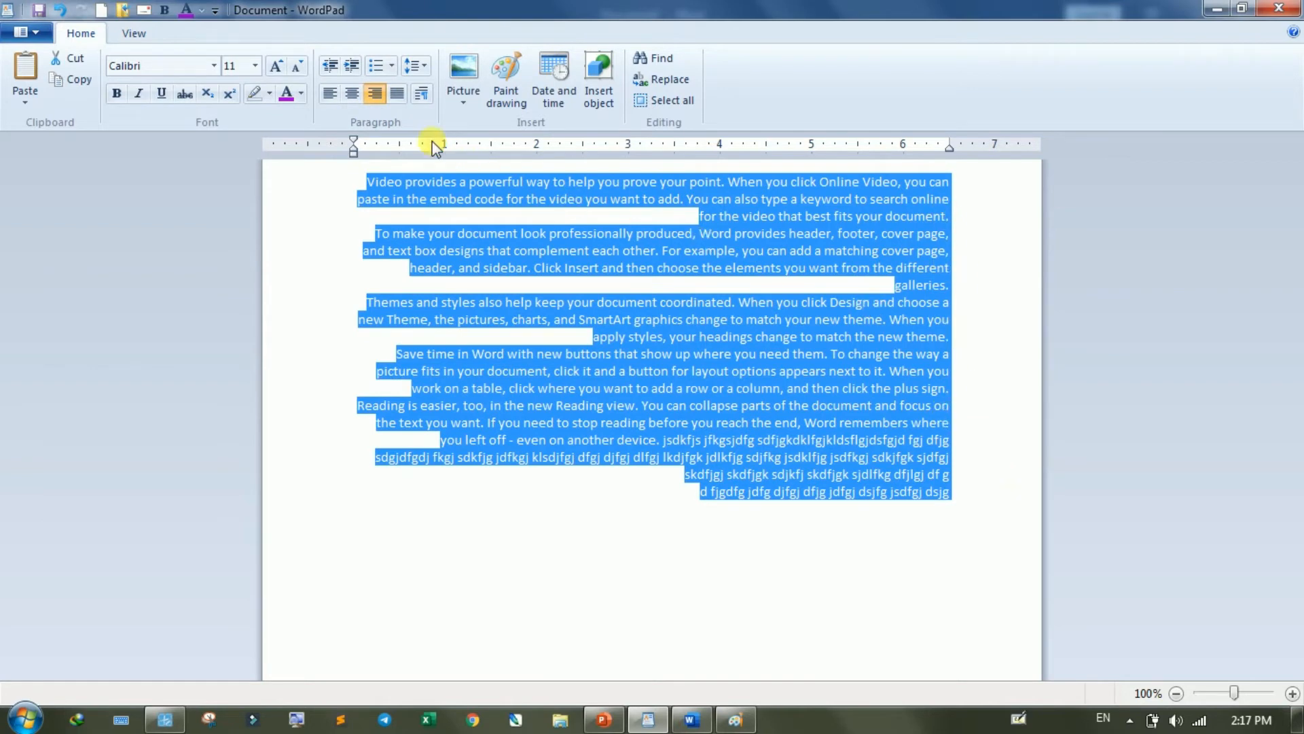
click(329, 95)
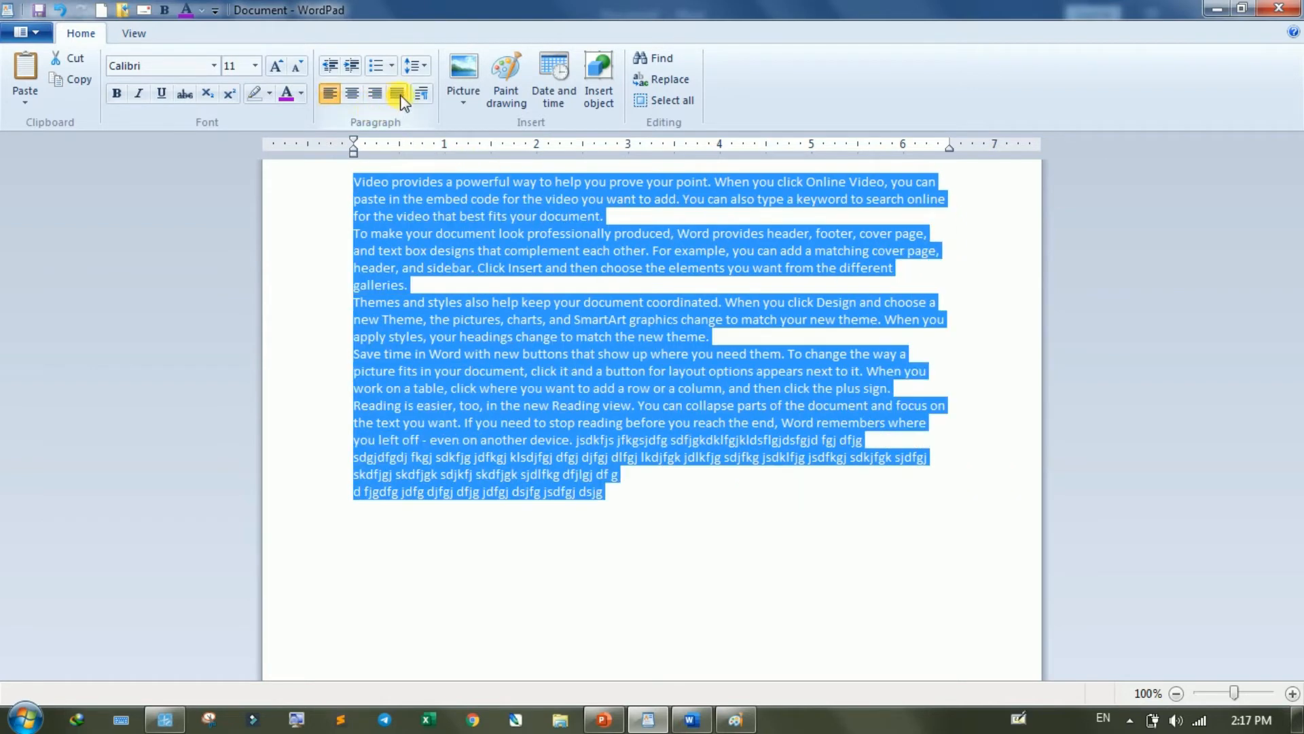
click(398, 95)
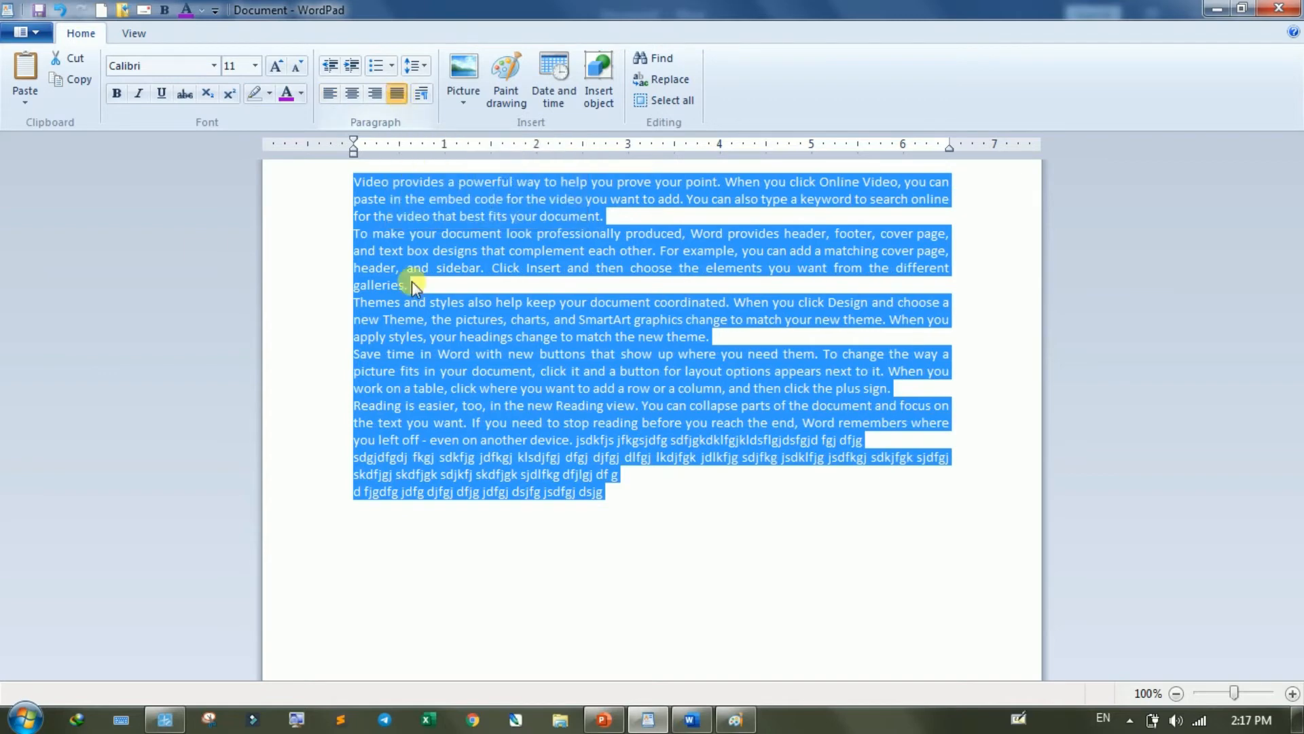
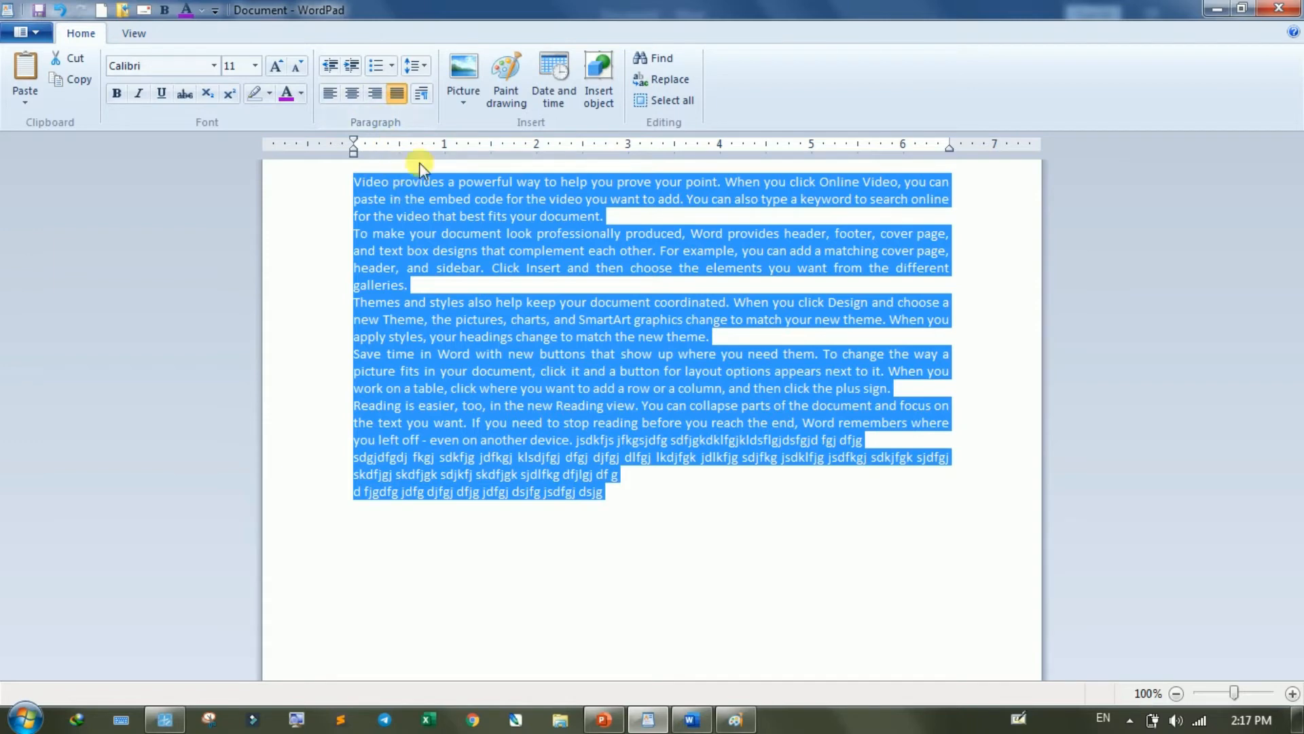
- Review the Paragraph settings for all the selected text, close them without changes and clear the selection
click(421, 95)
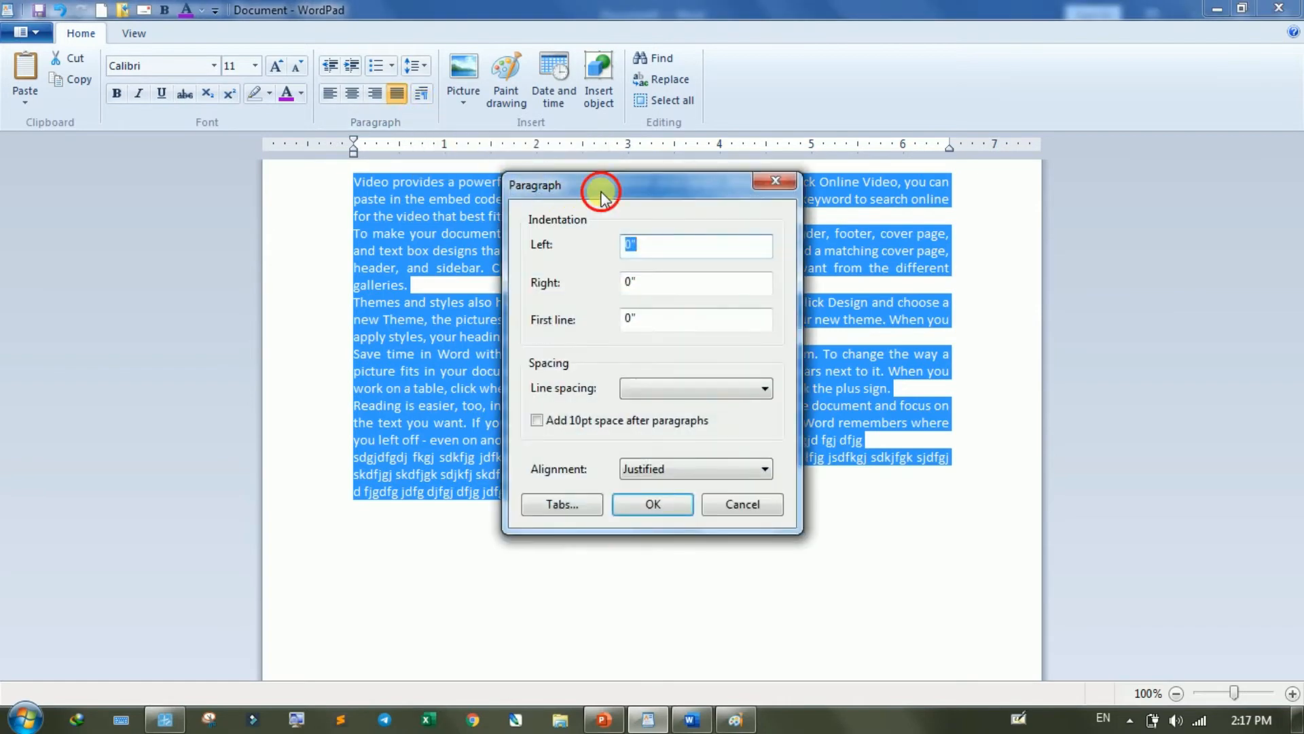
drag(603, 197, 700, 270)
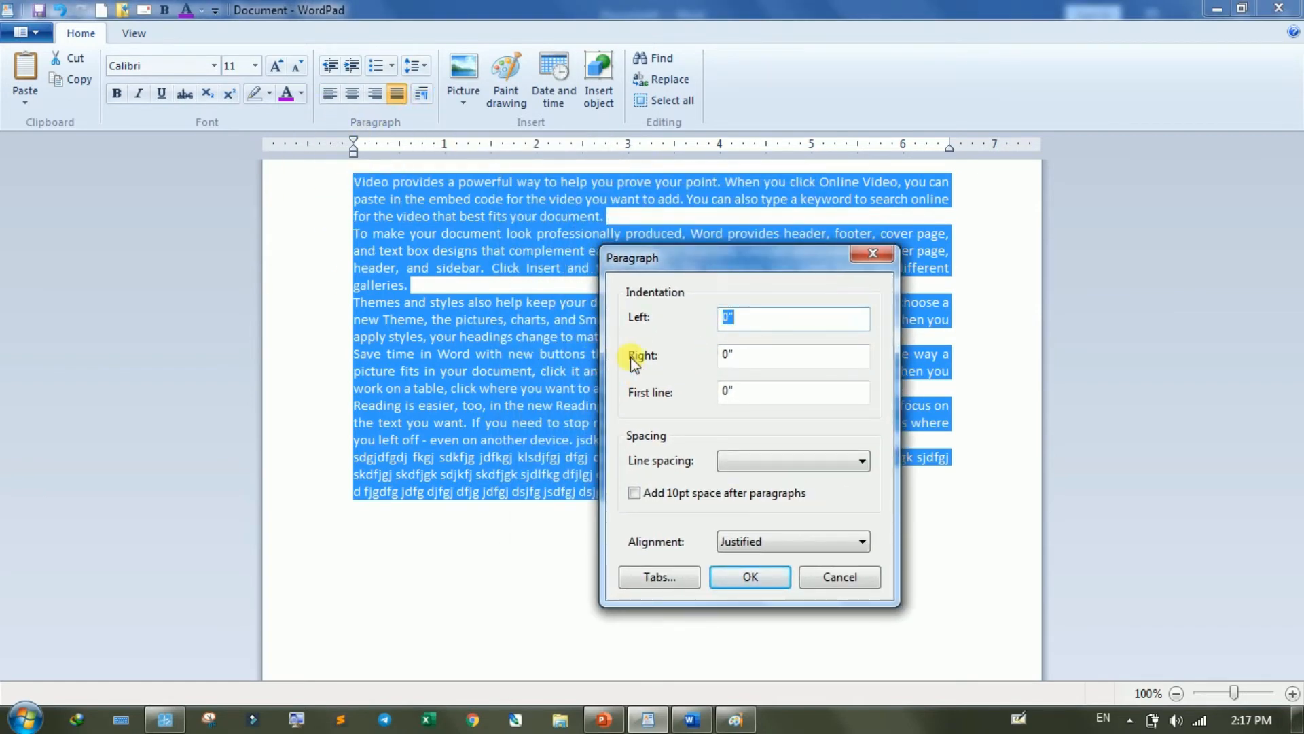
click(840, 578)
click(537, 388)
- Set the left indentation of the first paragraph to 1 inch, and undo it
drag(606, 216, 336, 189)
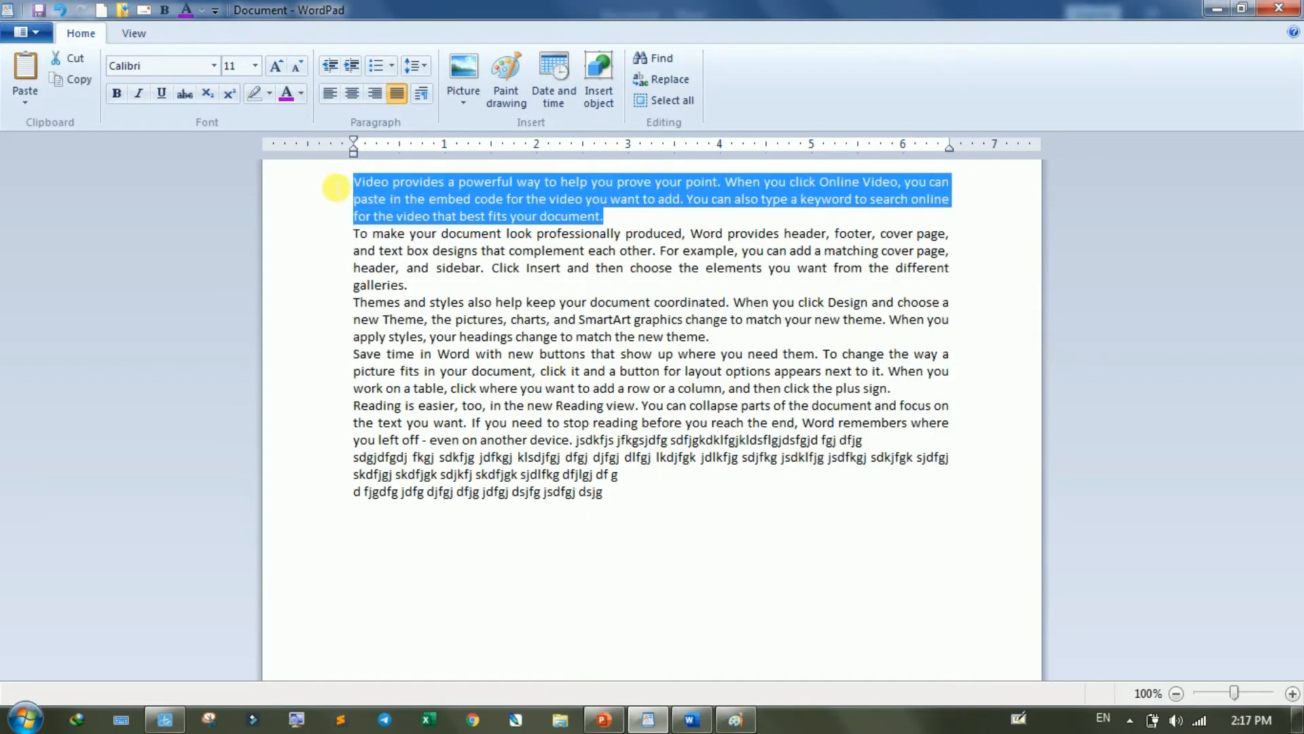
click(422, 95)
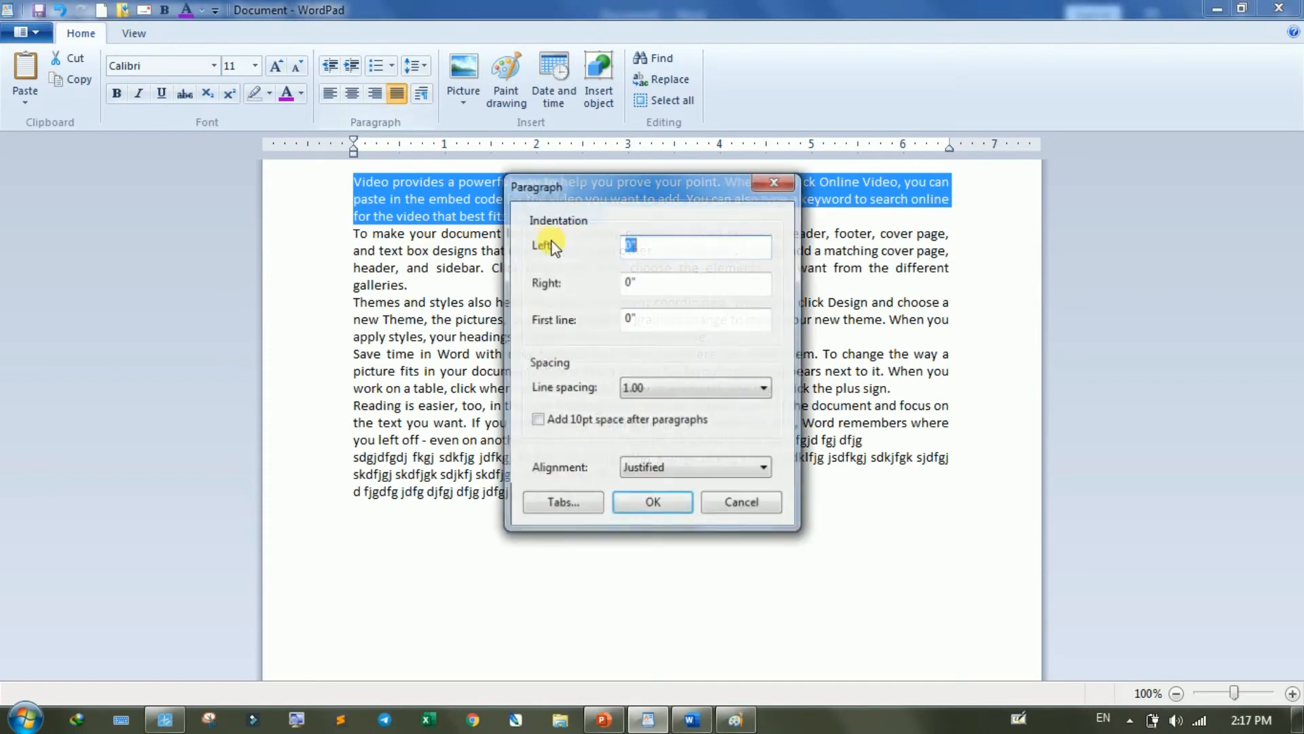
text(1)
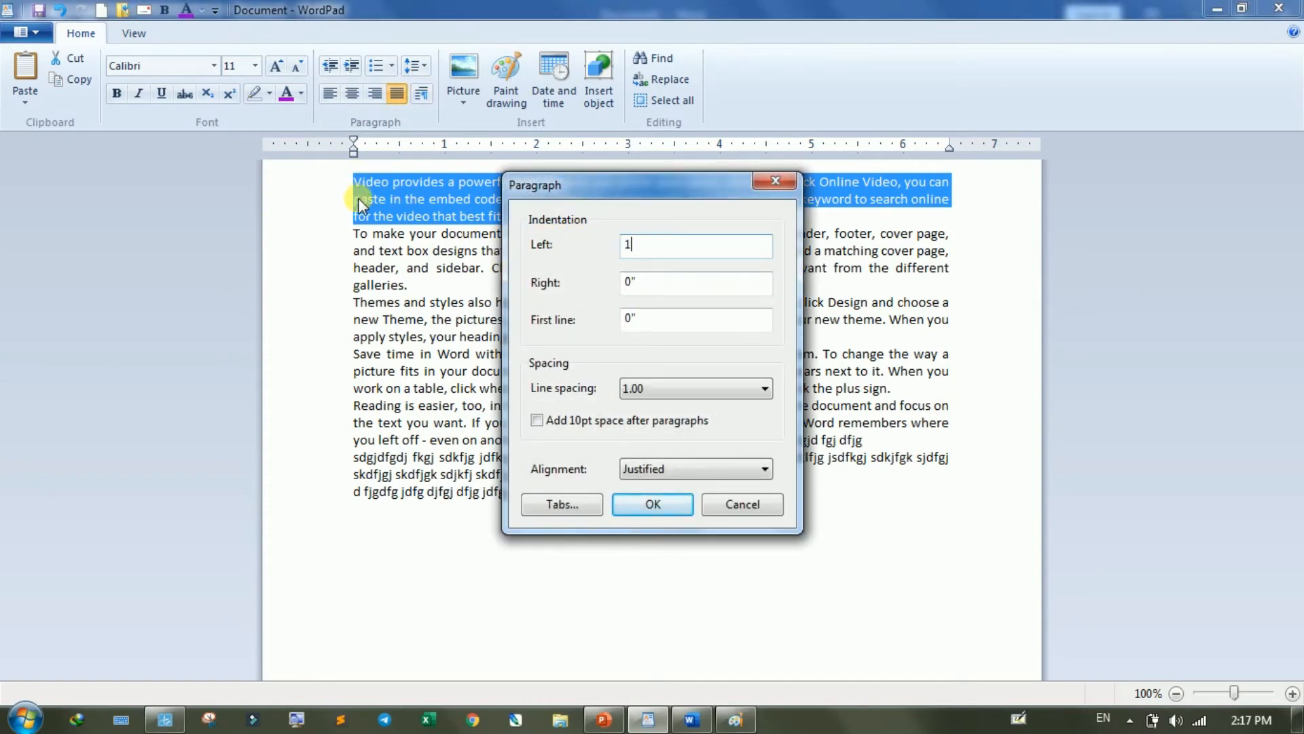
click(652, 503)
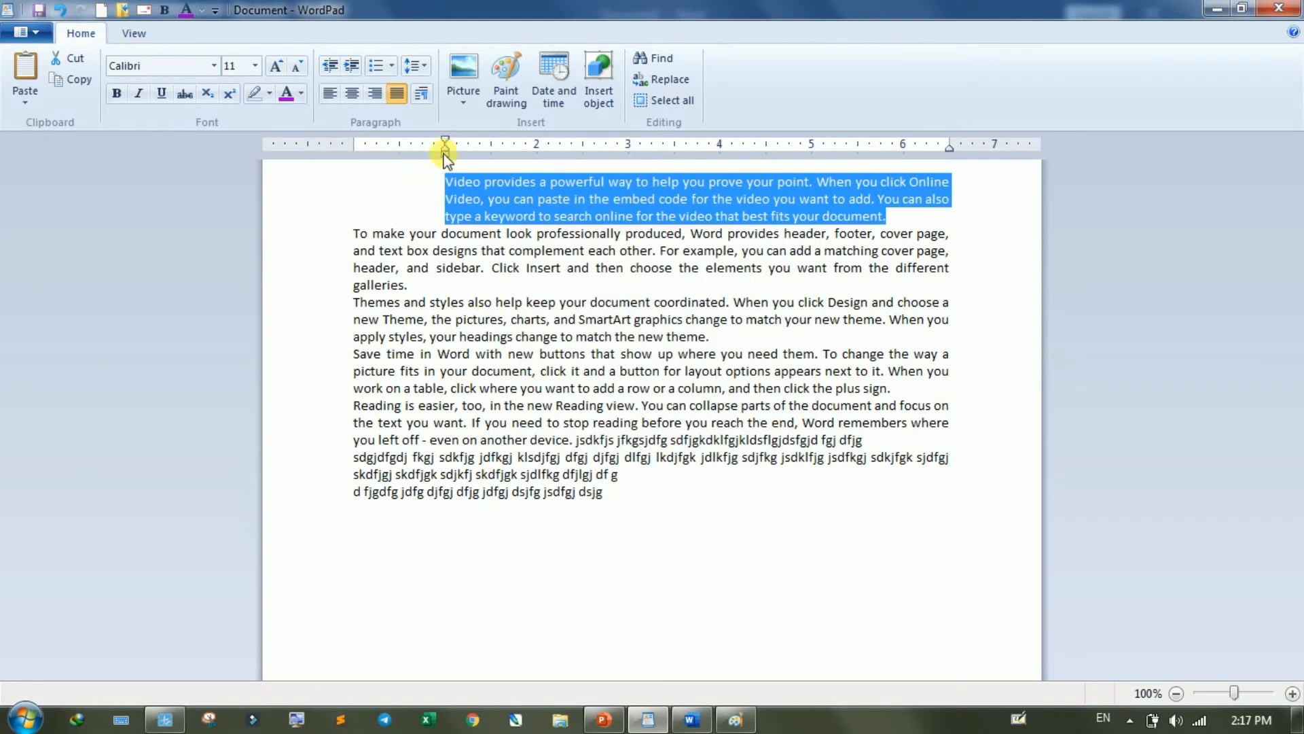
key(ctrl+z)
- Set the right indentation of the first paragraph to 1 inch, and undo it
click(422, 92)
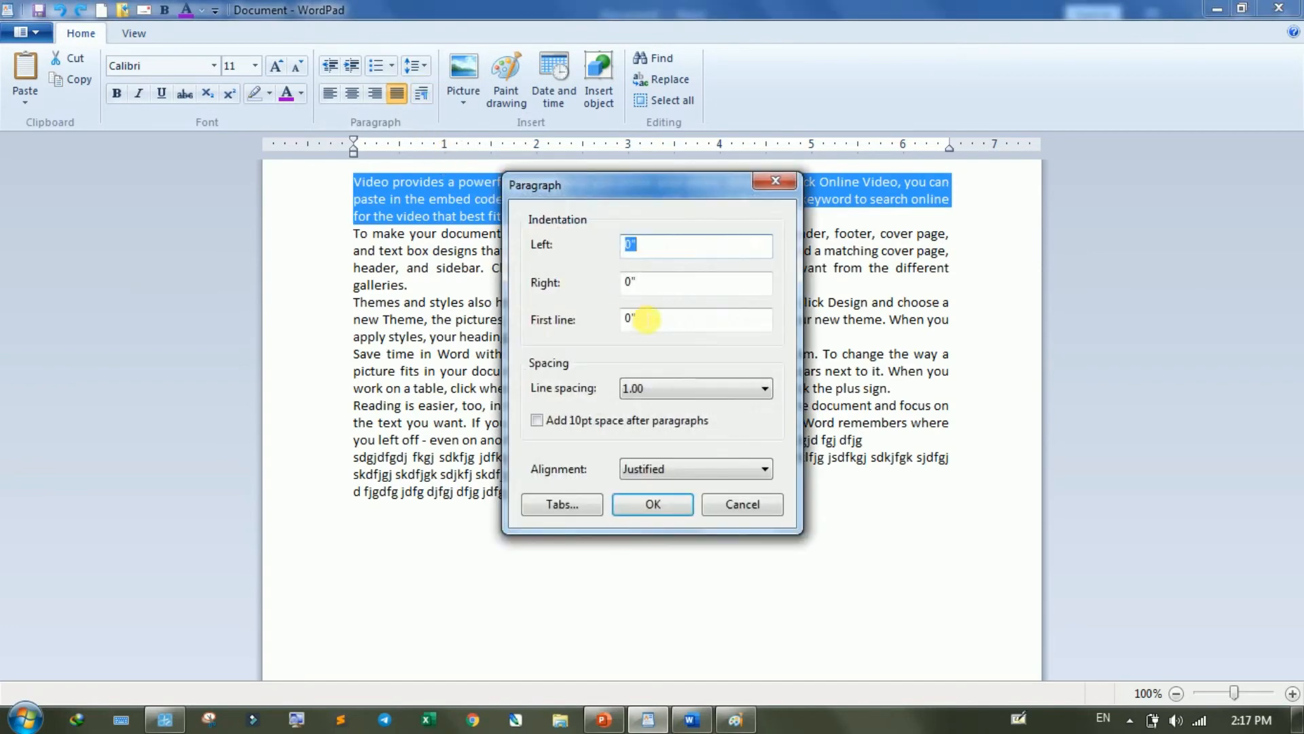
double_click(664, 283)
text(1)
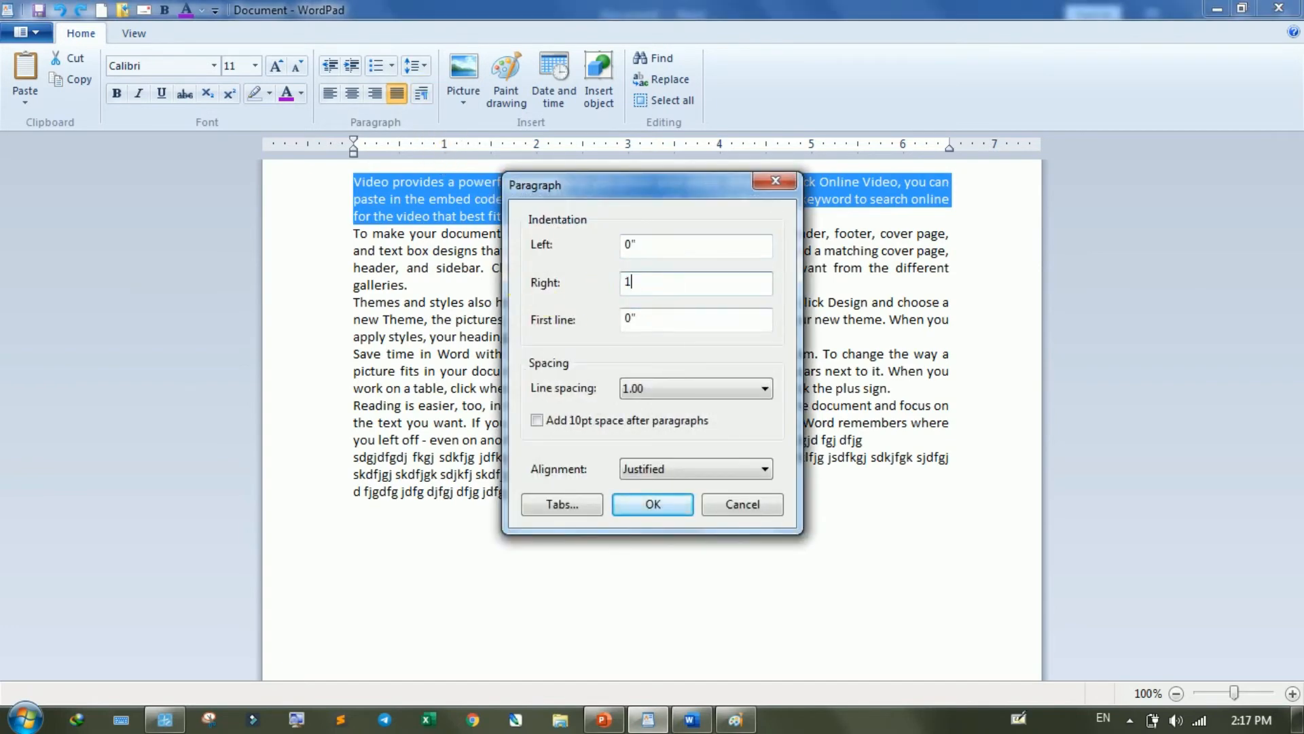
click(651, 504)
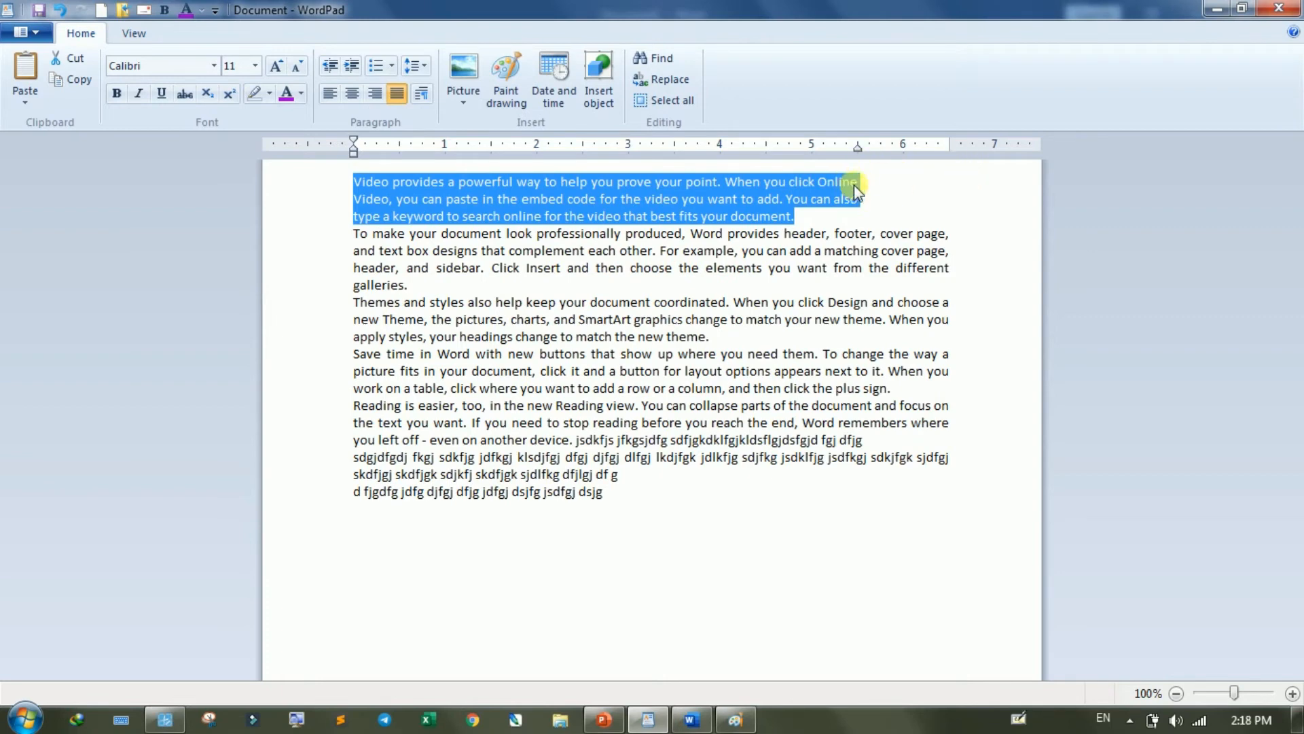
key(ctrl+z)
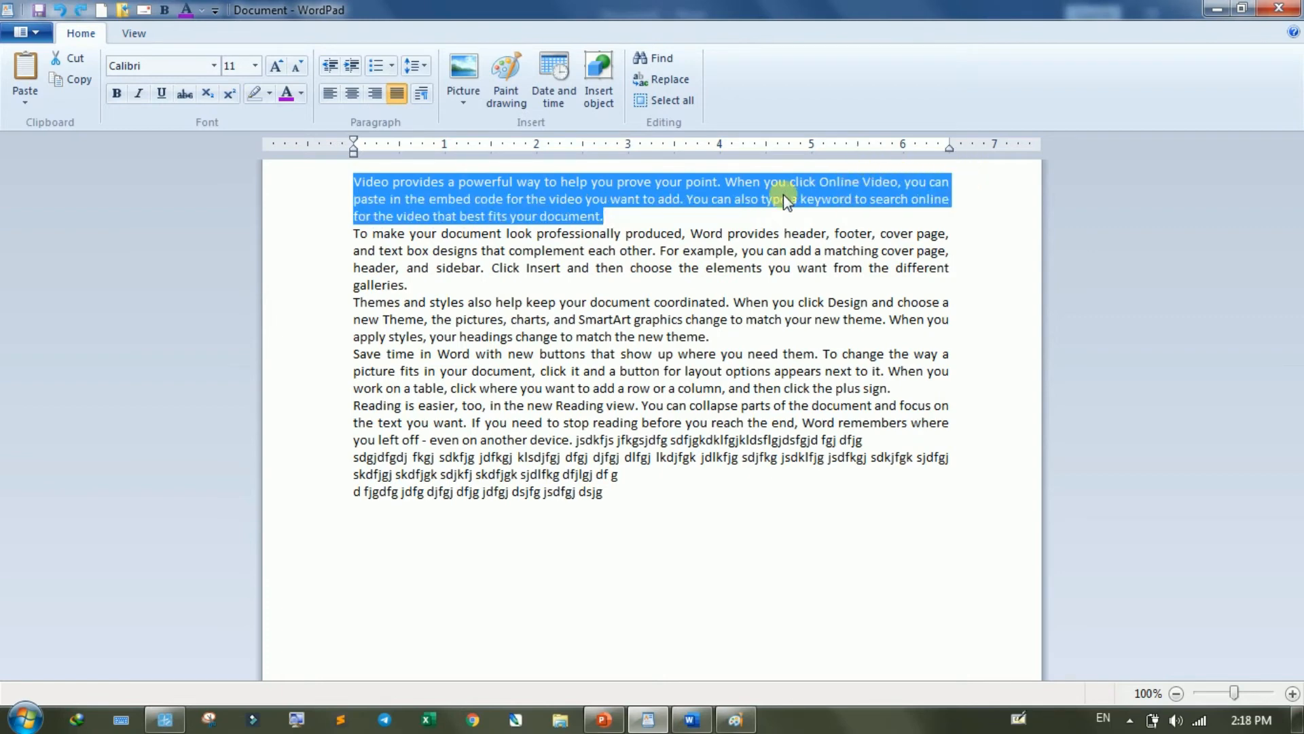
- Set the first-line indentation of the first paragraph to 1 inch, and return its first-line marker to 0 on the ruler
click(421, 95)
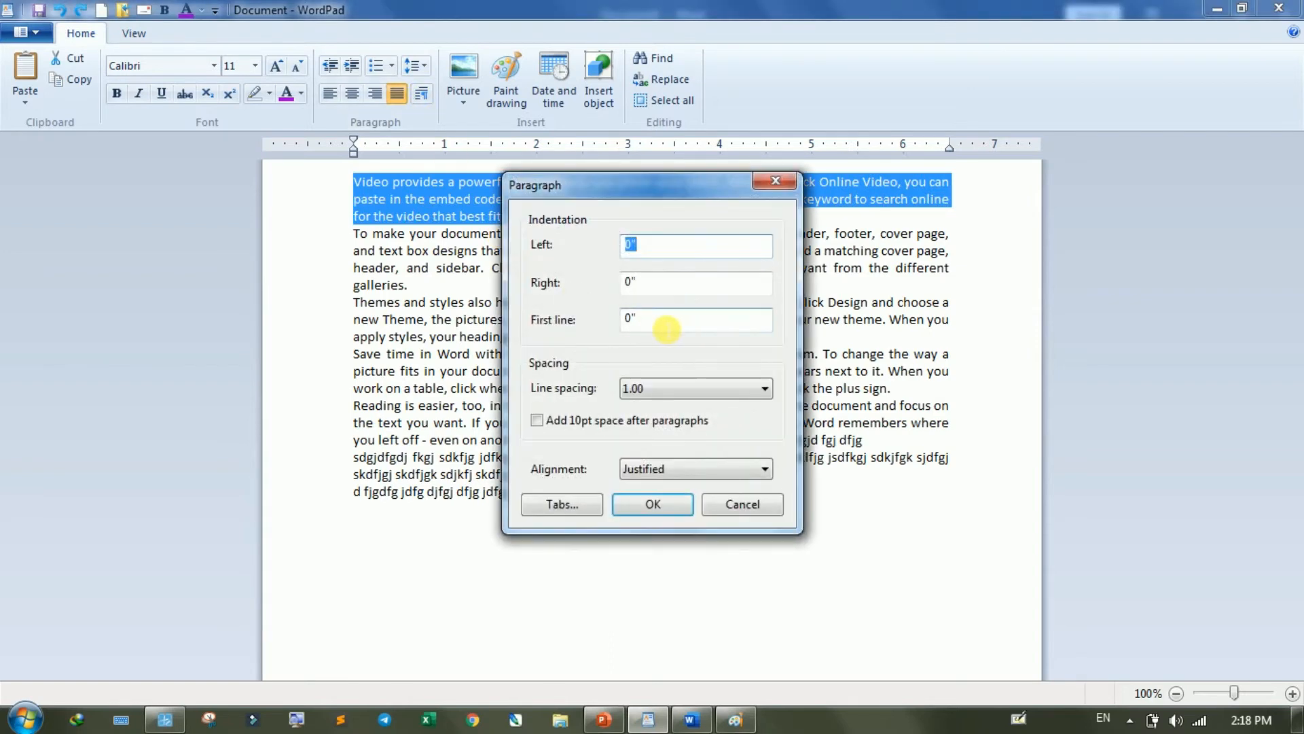
drag(663, 319, 614, 319)
text(1)
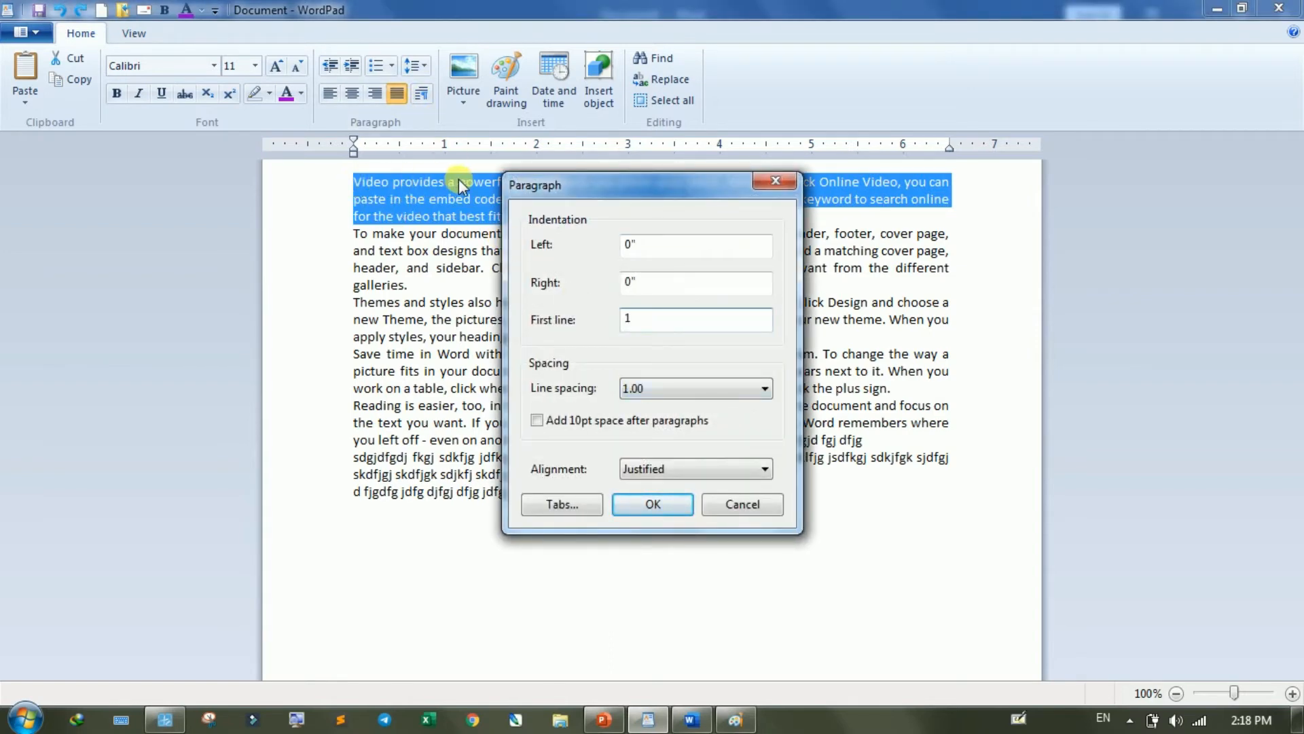
click(661, 503)
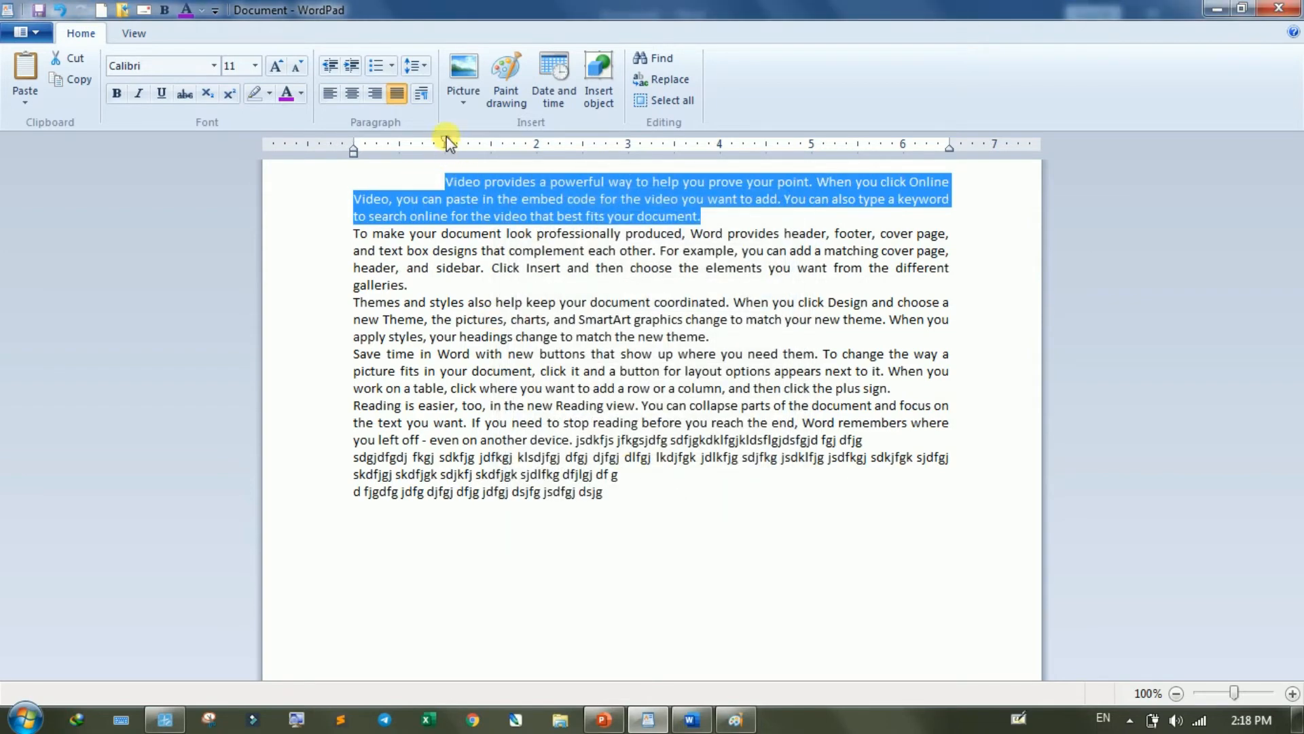
drag(445, 139, 353, 146)
- Set the first paragraph's line spacing to 2.00 through the Paragraph settings, and restore it to 1.0
click(423, 95)
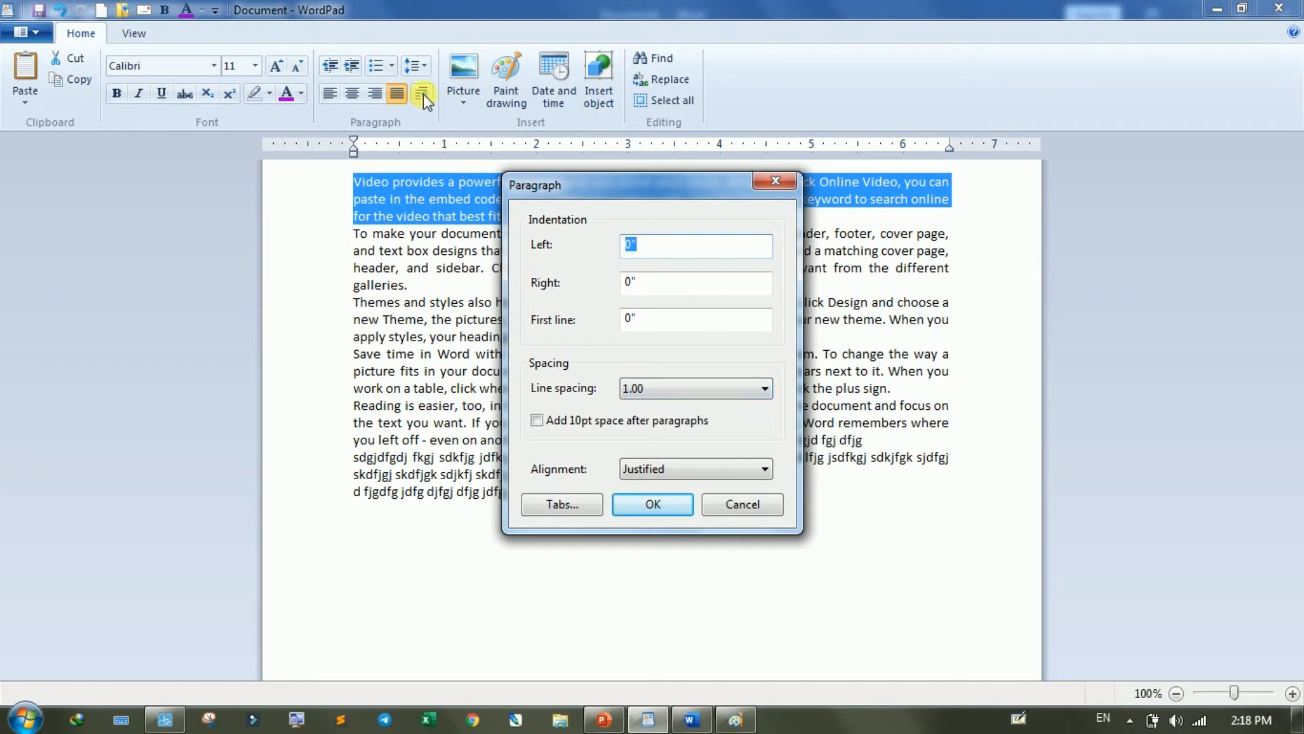
click(653, 388)
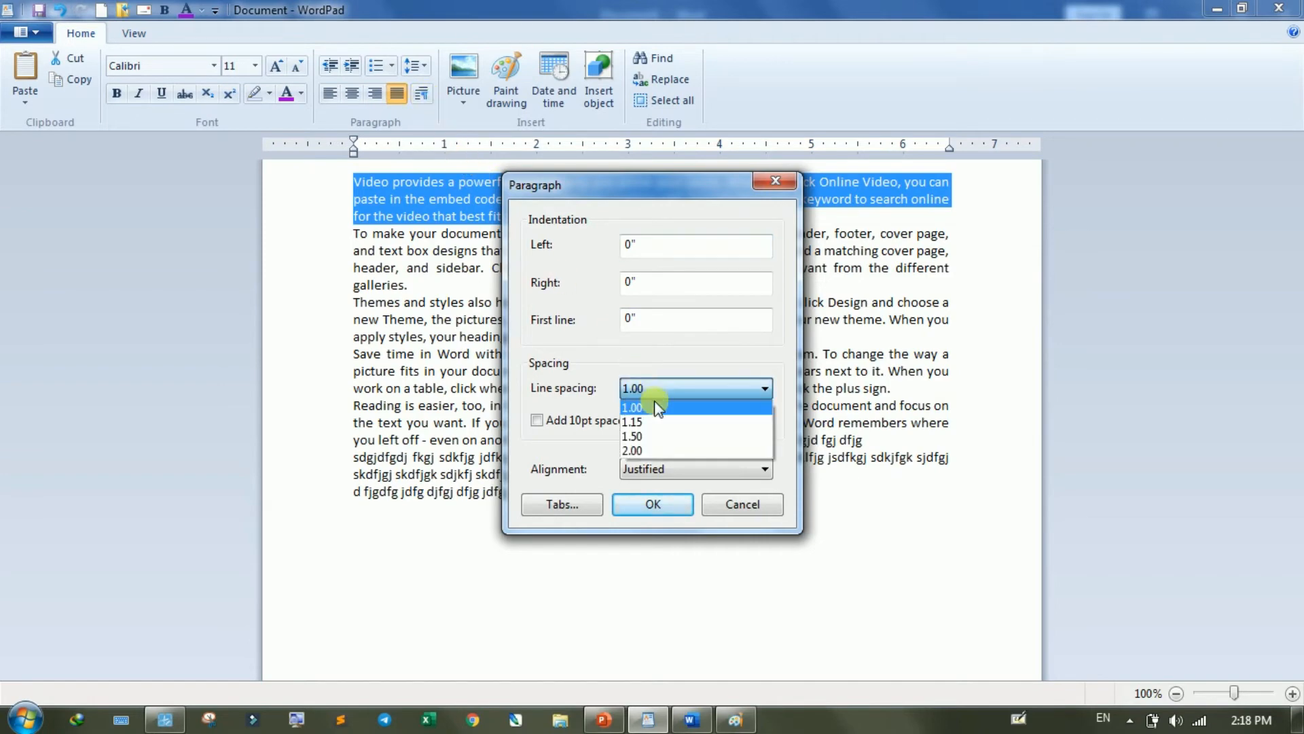
click(652, 442)
click(653, 504)
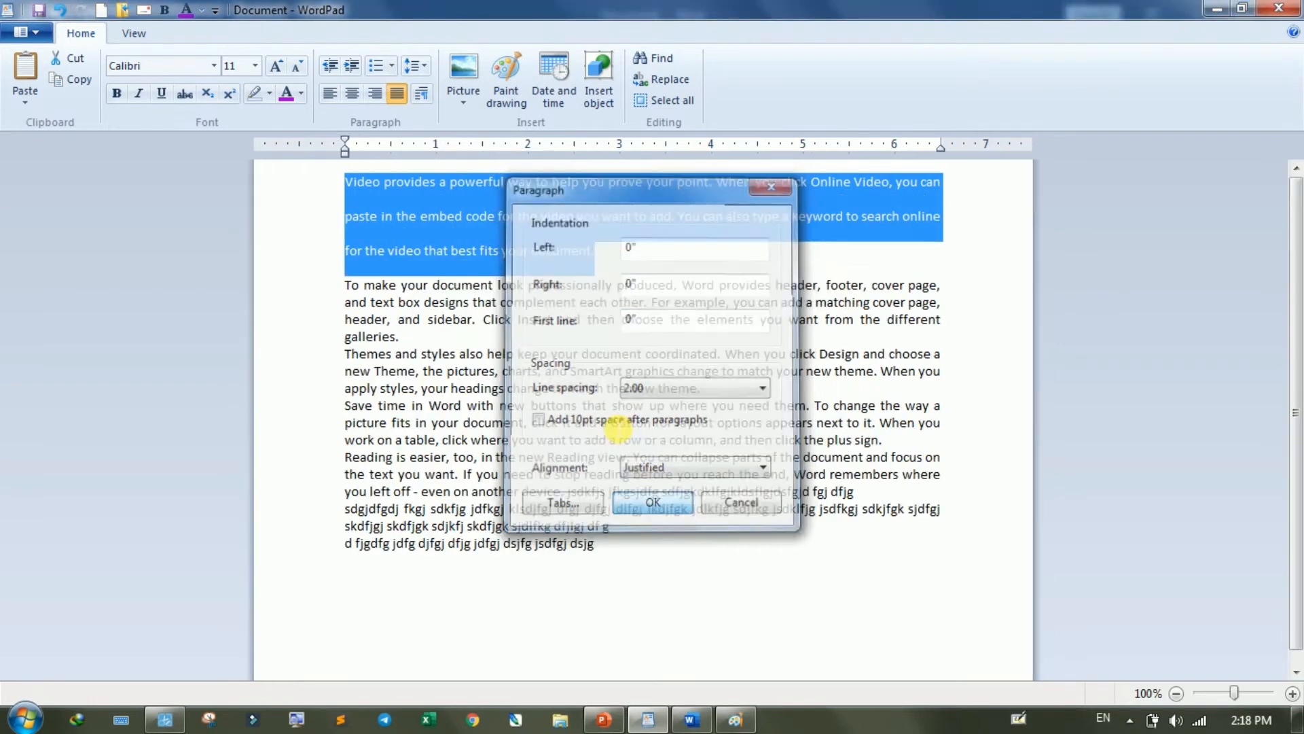
click(422, 76)
click(429, 87)
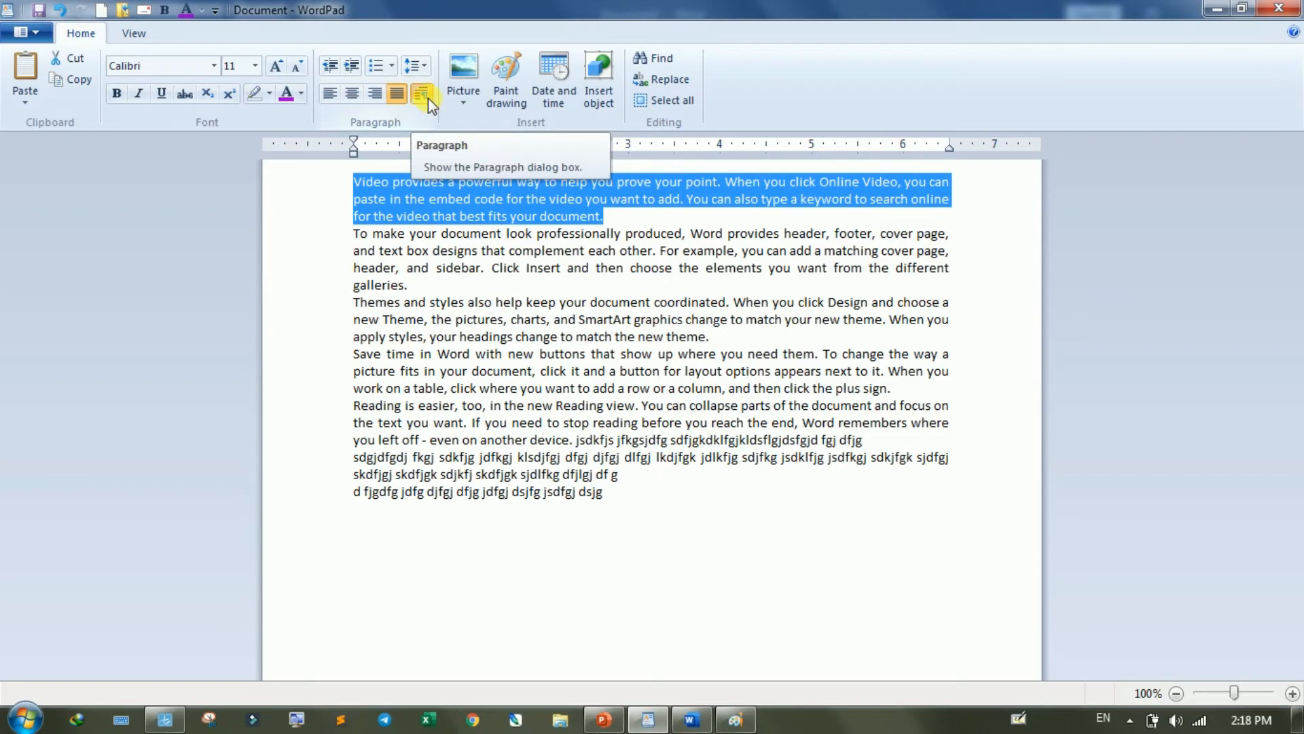
- Enable 10pt space after paragraphs in the first paragraph's settings, cancel the change and clear the selection
click(427, 97)
click(662, 476)
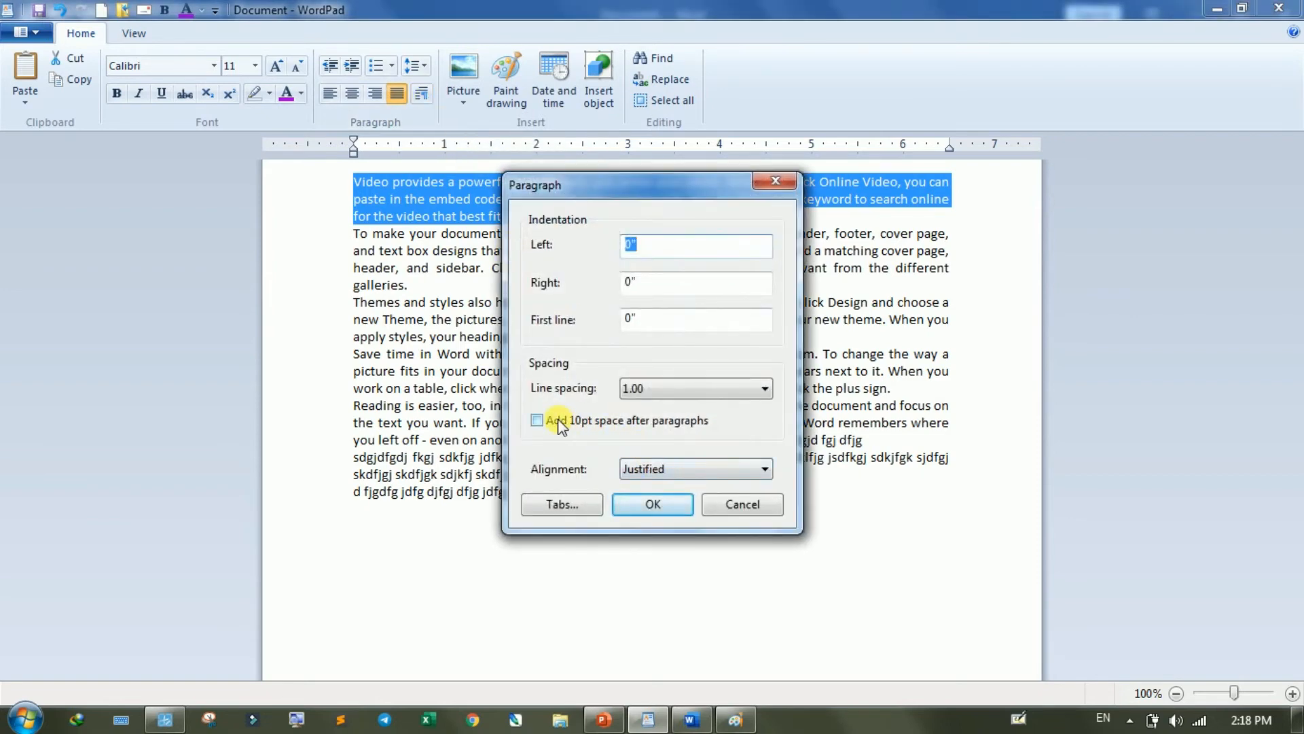
click(679, 423)
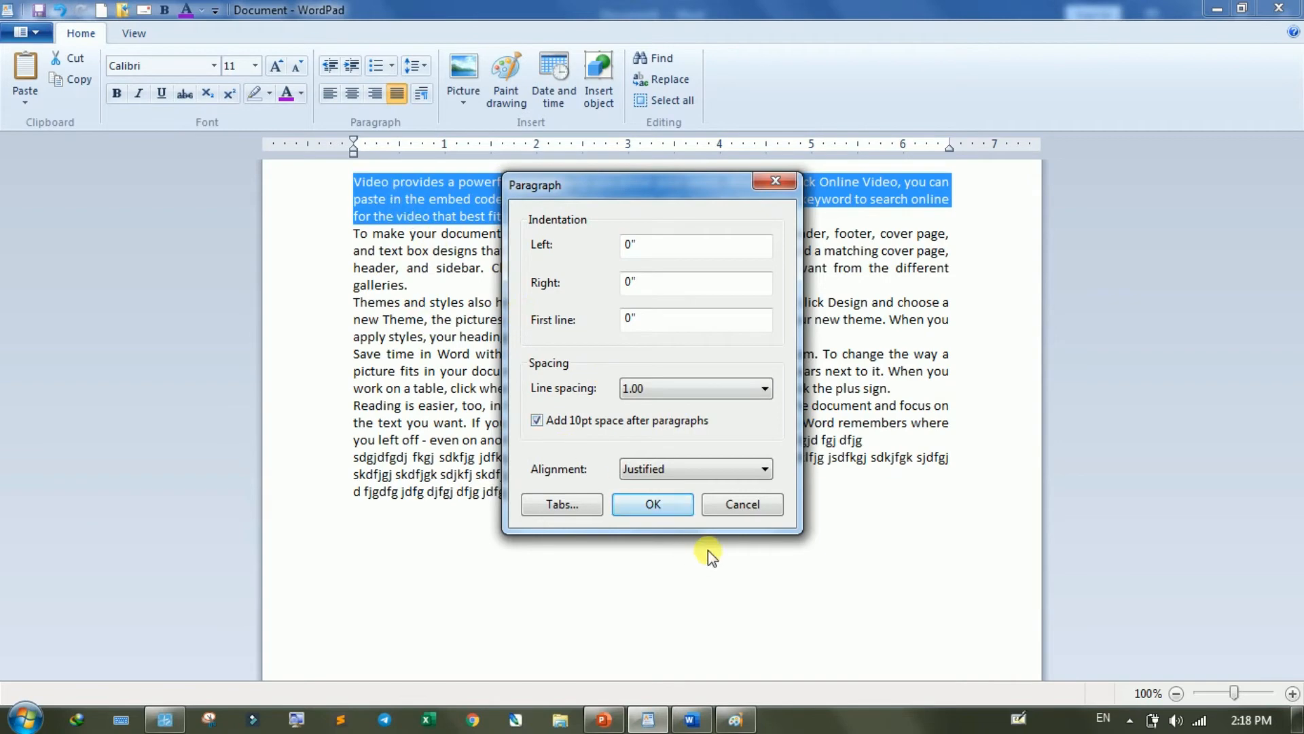
click(756, 504)
click(659, 546)
- Select all the text, examine the line spacing and alignment choices available for it, and cancel the Paragraph settings
drag(632, 506, 291, 180)
click(413, 66)
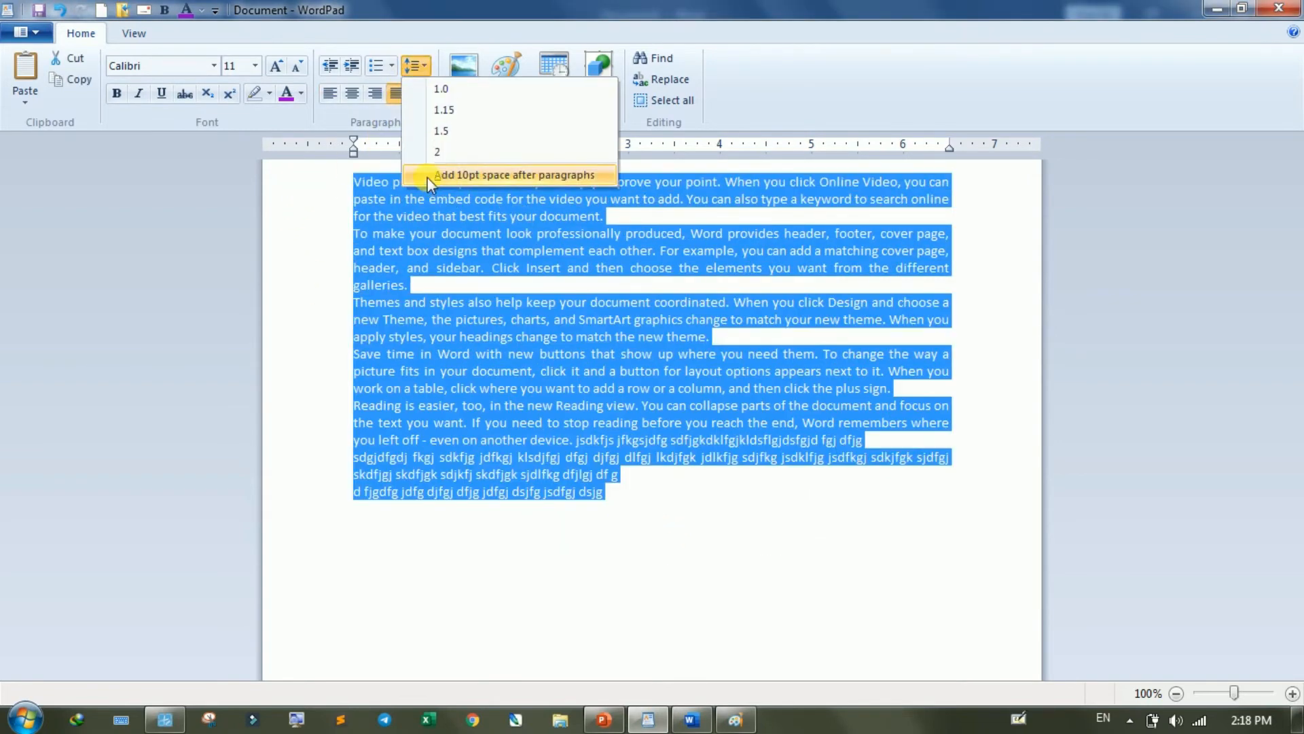
click(421, 93)
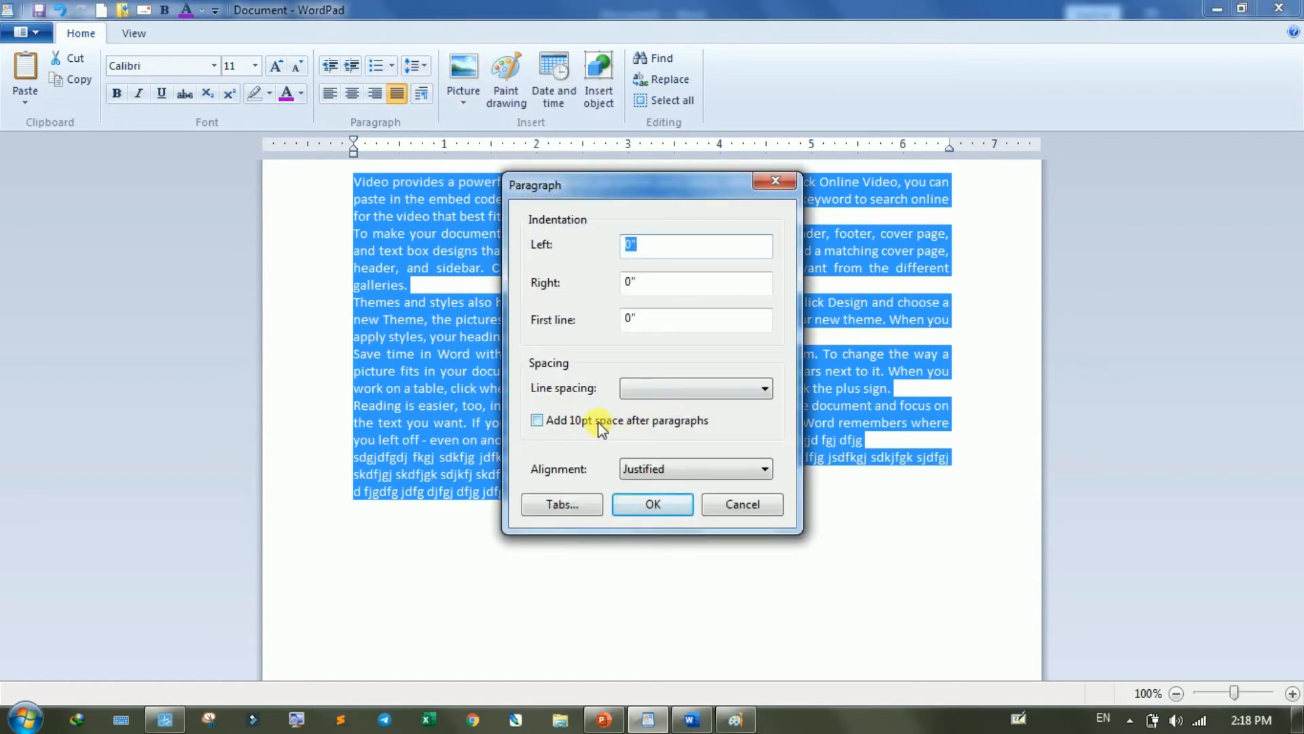
click(645, 475)
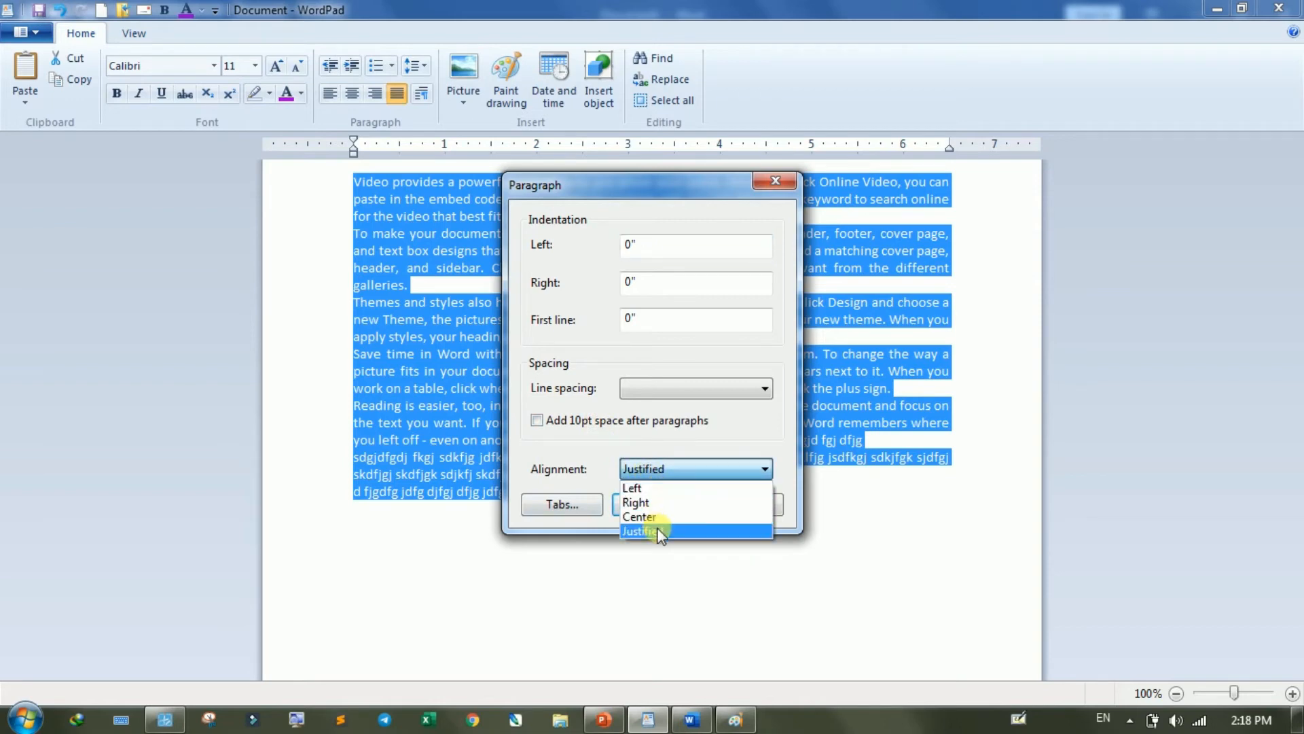
click(545, 366)
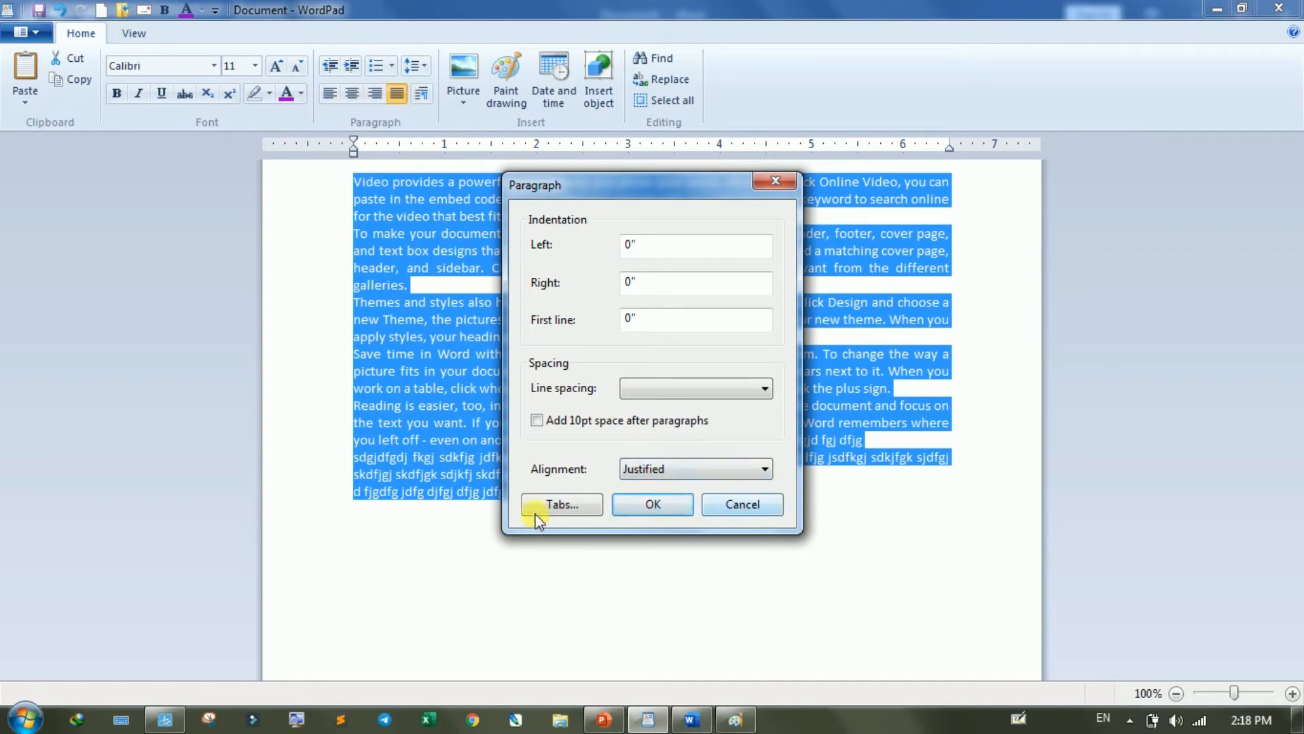
click(741, 505)
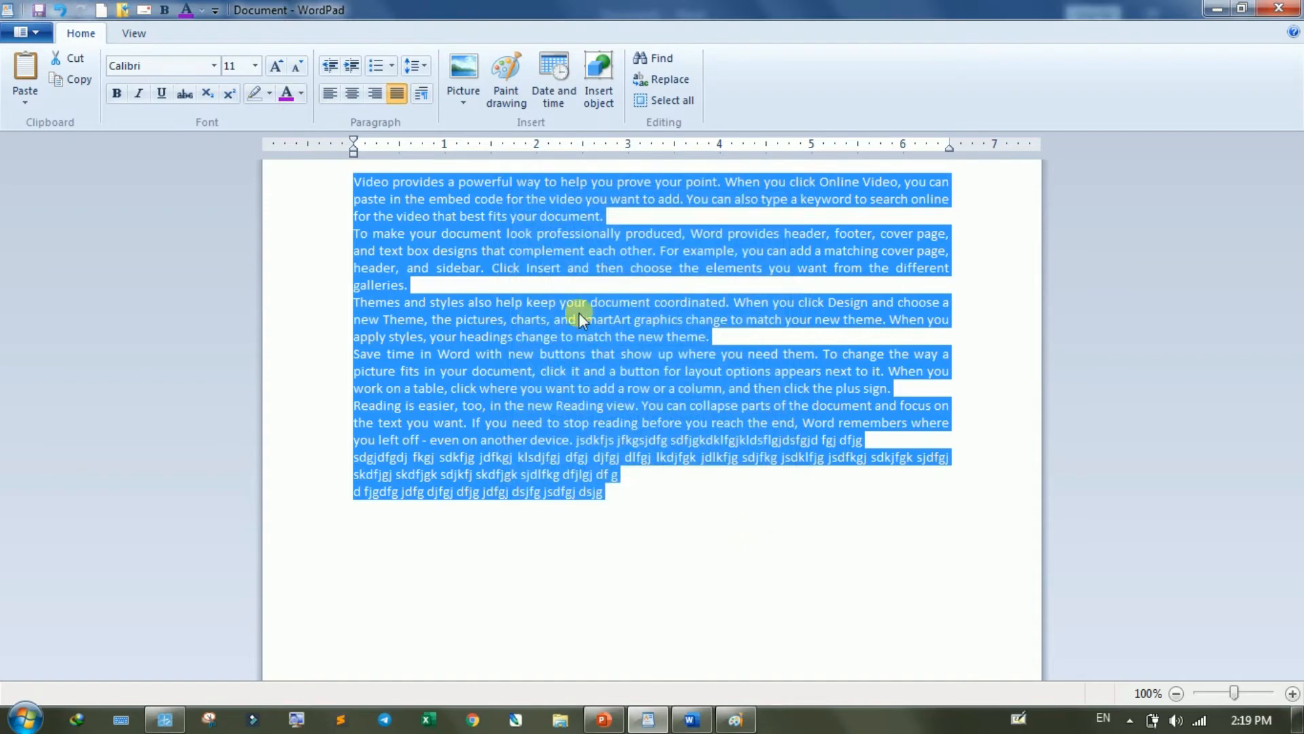
- Delete all the text from the document, and look at the empty Tabs settings without changing them
key(Delete)
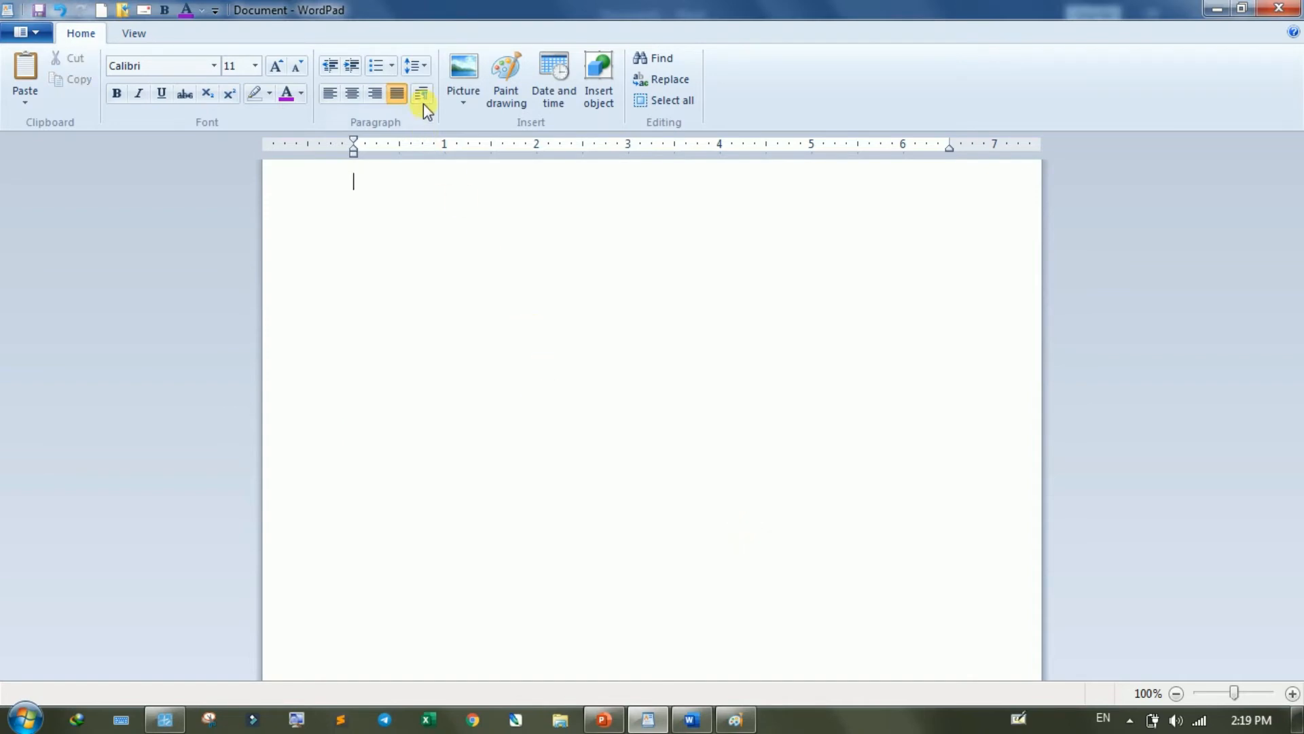
click(435, 118)
click(582, 507)
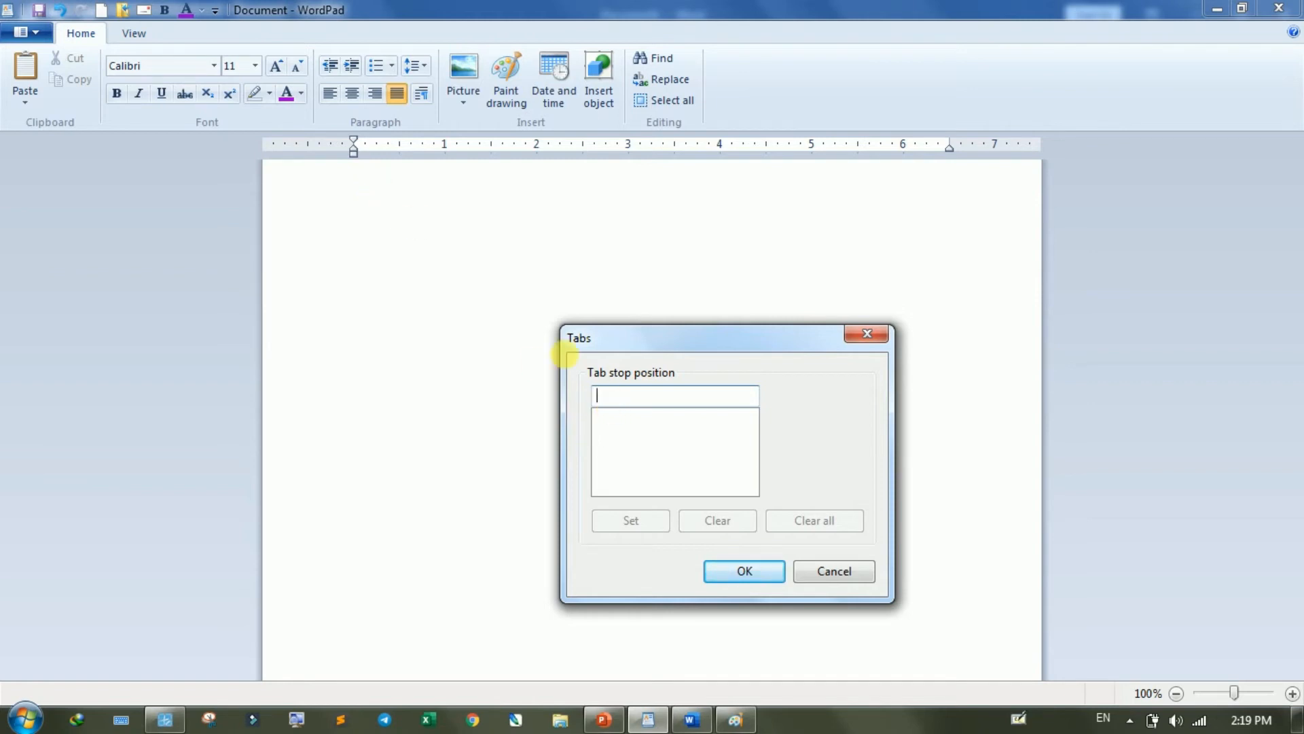
click(820, 566)
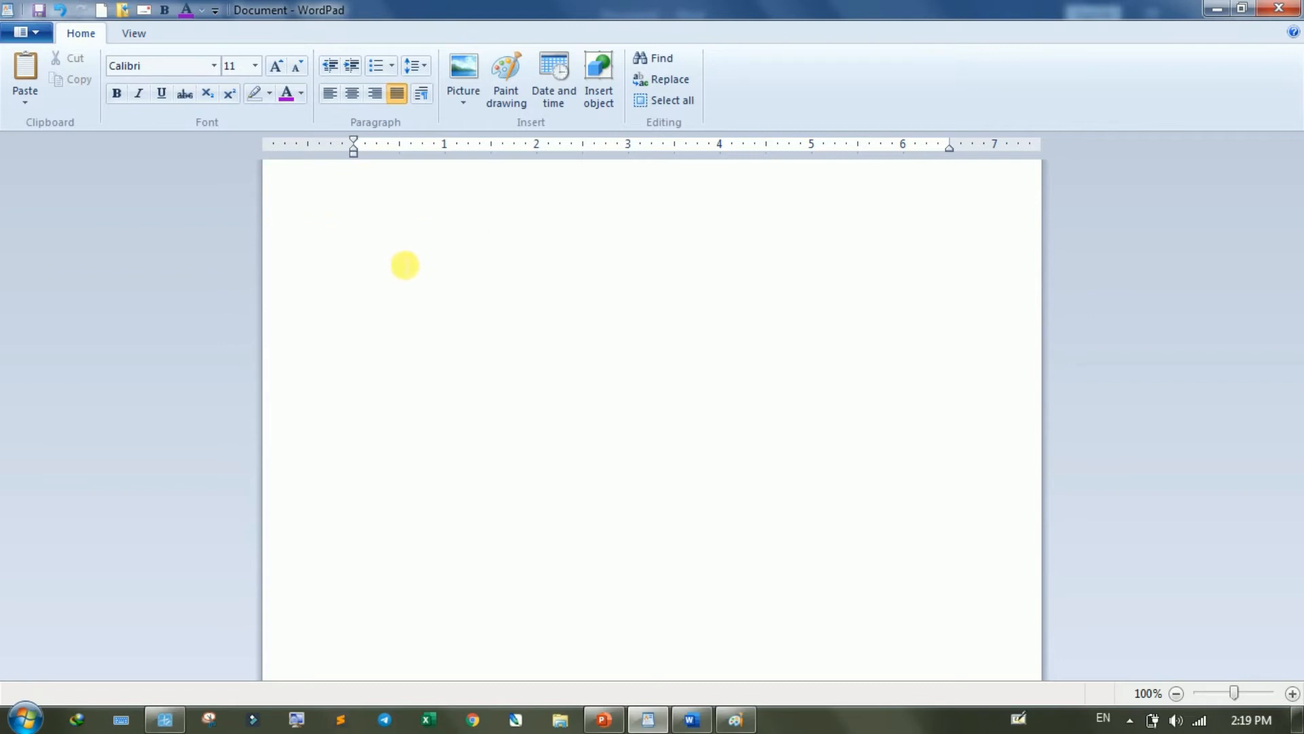
- Set custom tab stops at 2", 4" and 5.5" through the Paragraph settings and apply them
click(421, 96)
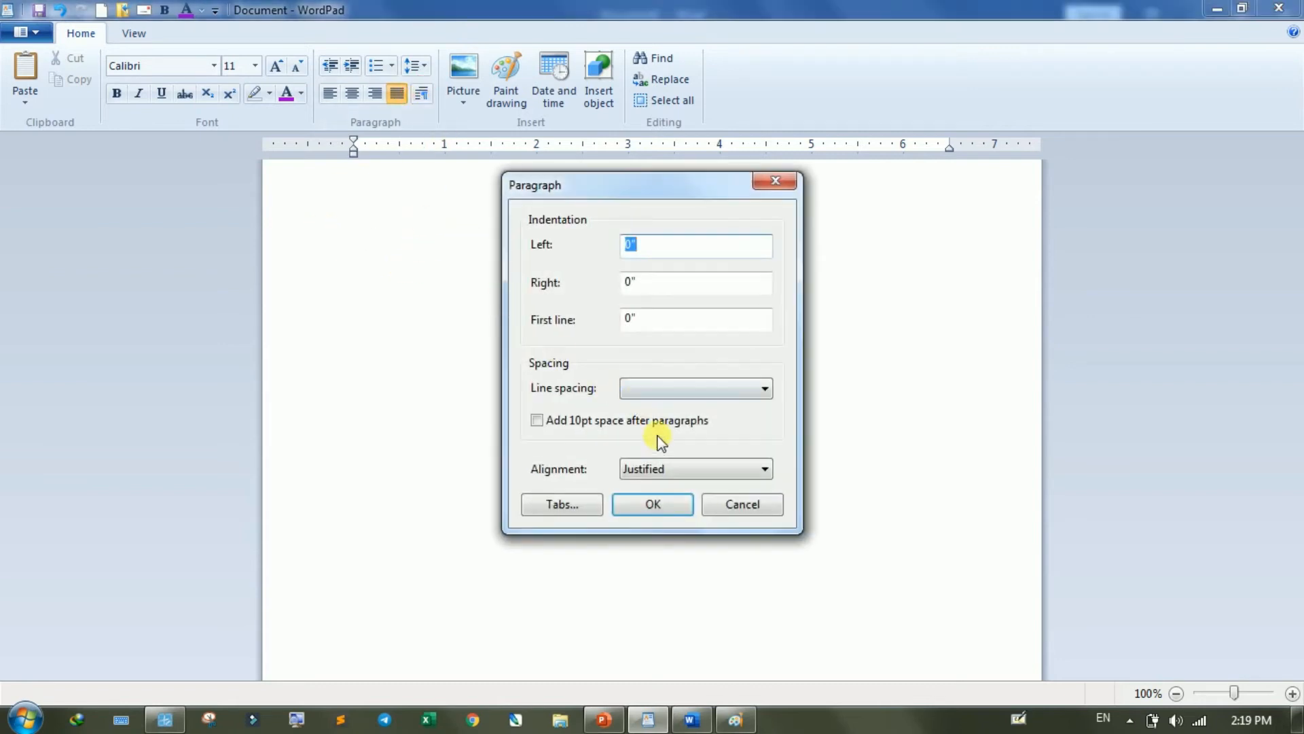
click(567, 504)
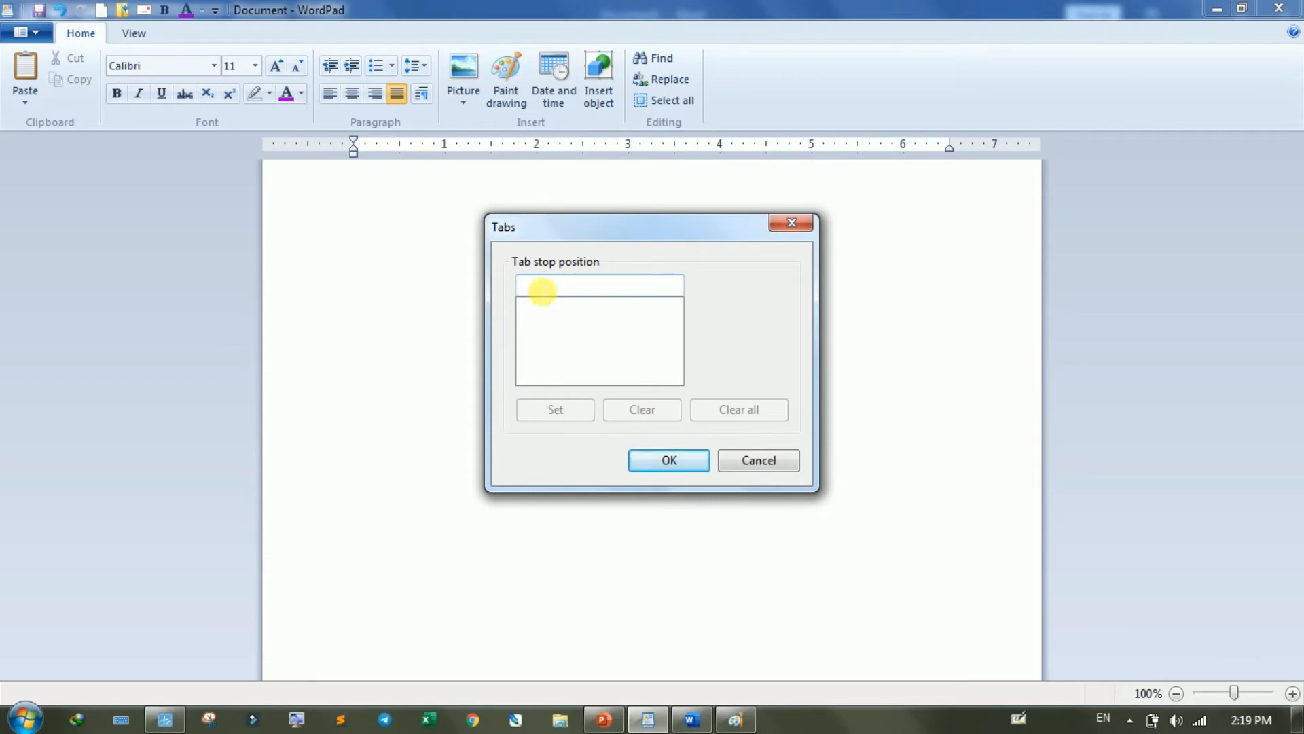
text(2)
click(557, 409)
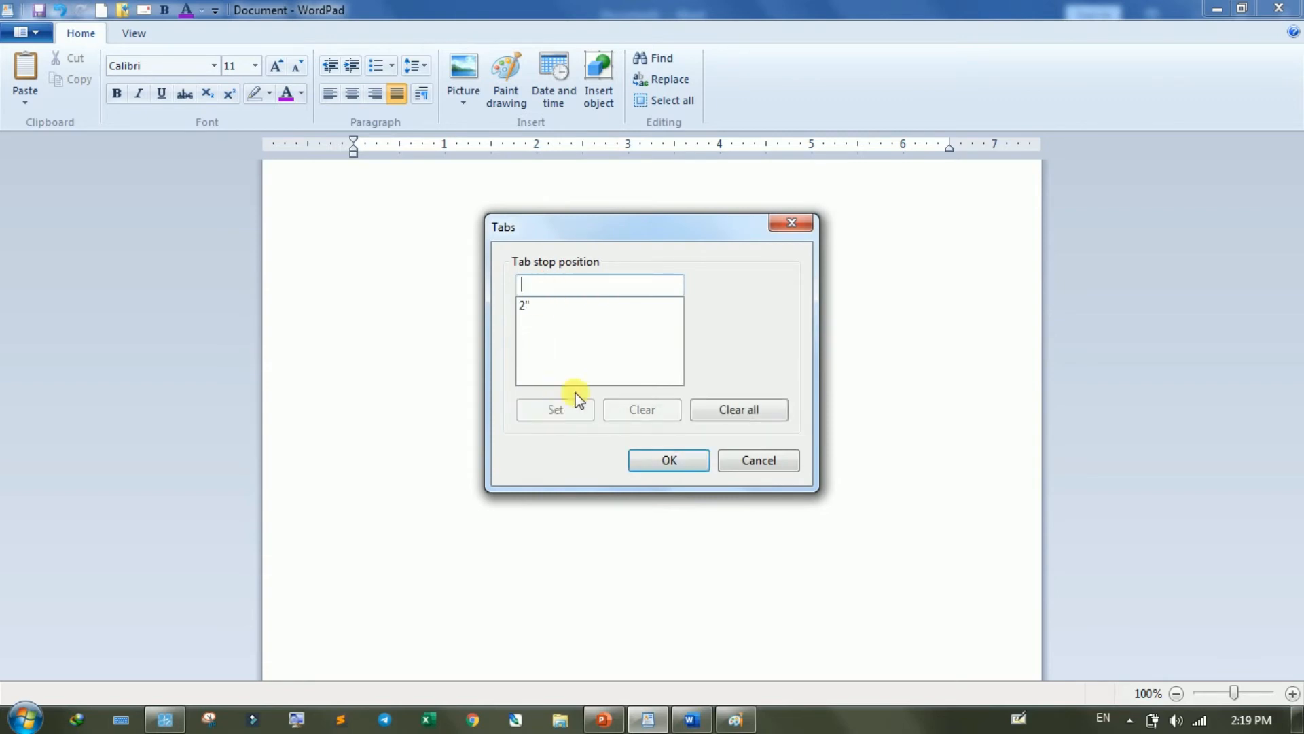
text(4)
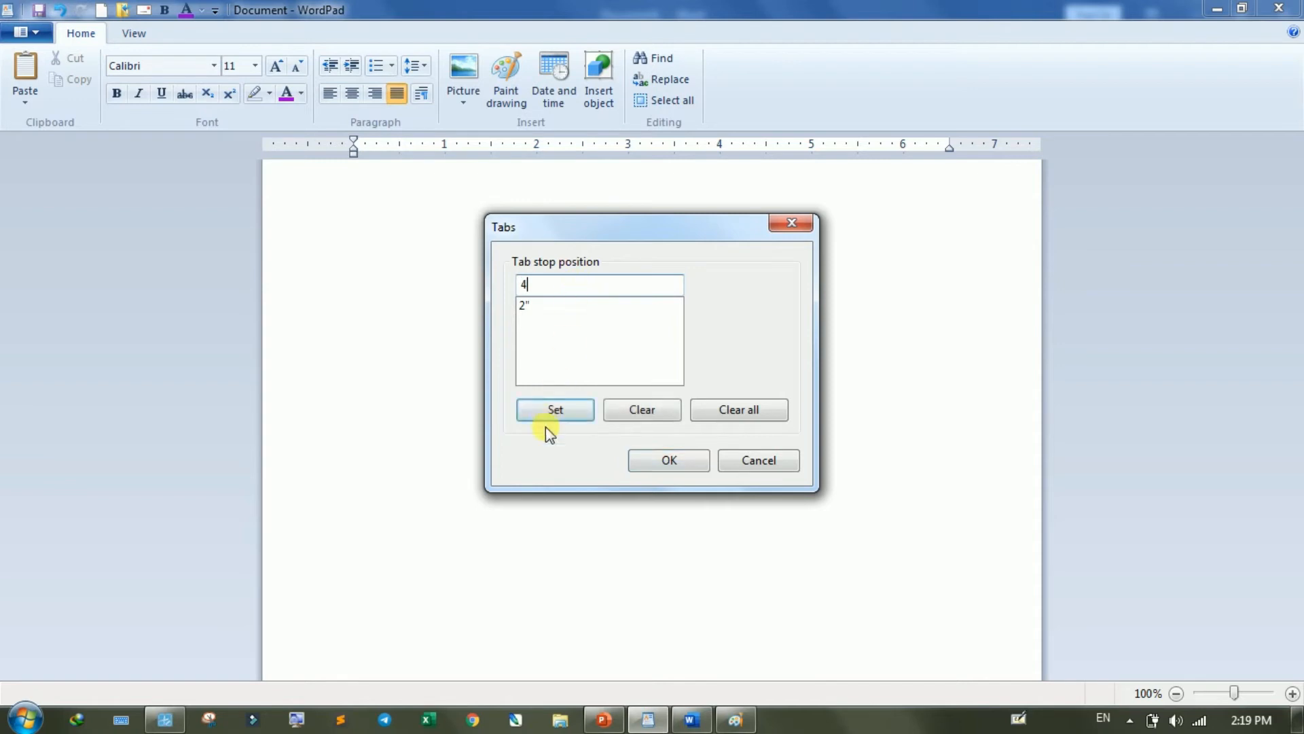
click(555, 407)
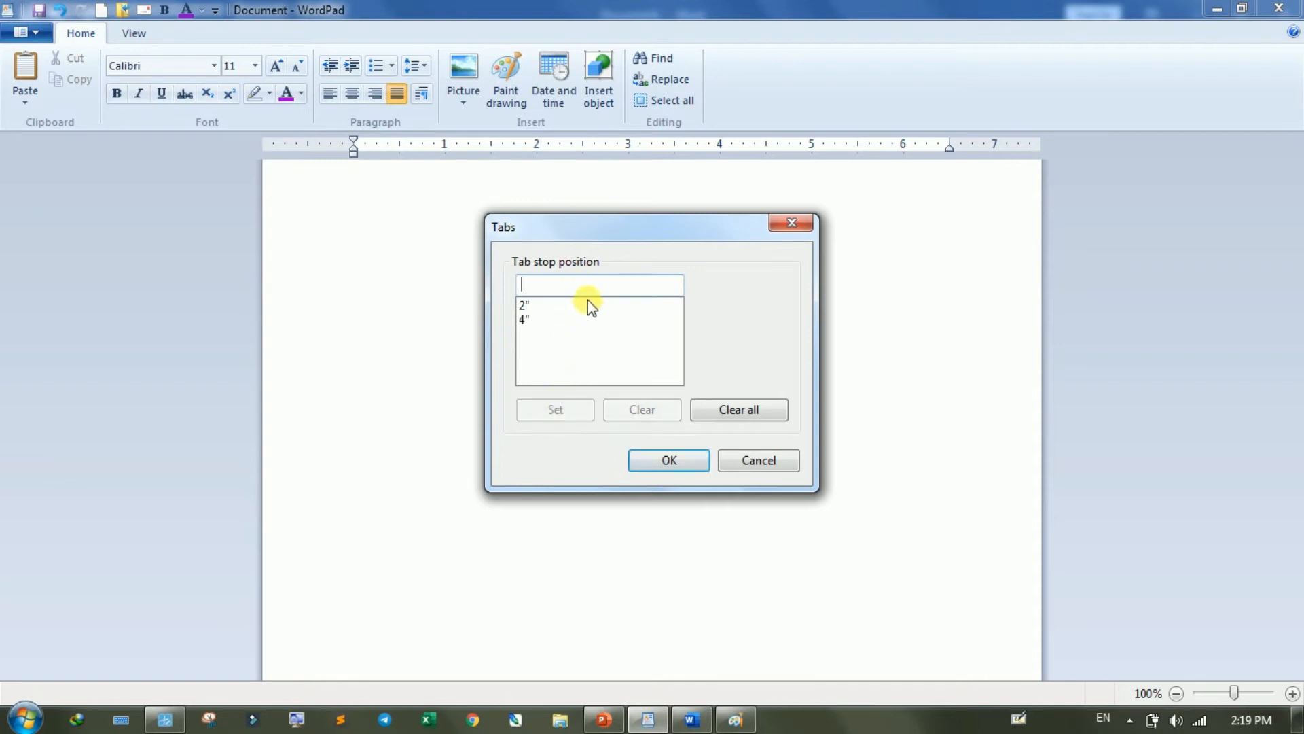
text(5)
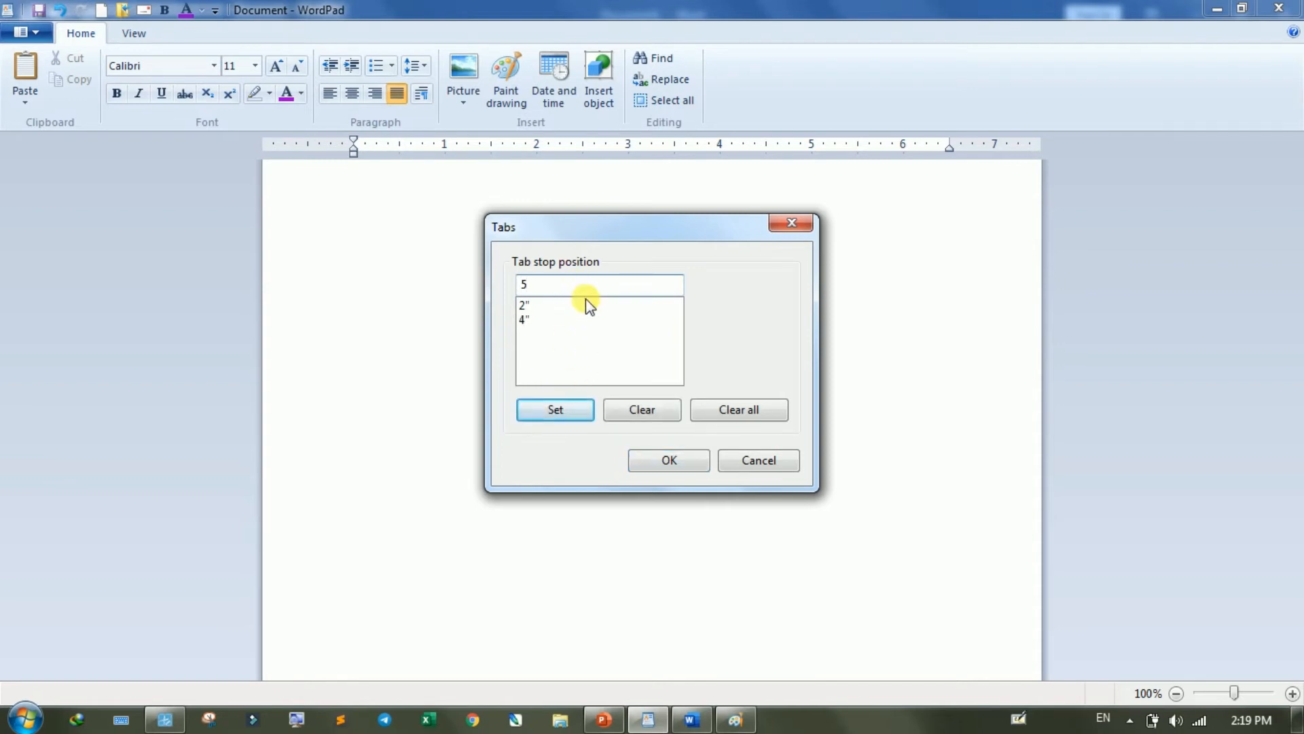
text(.5)
click(566, 412)
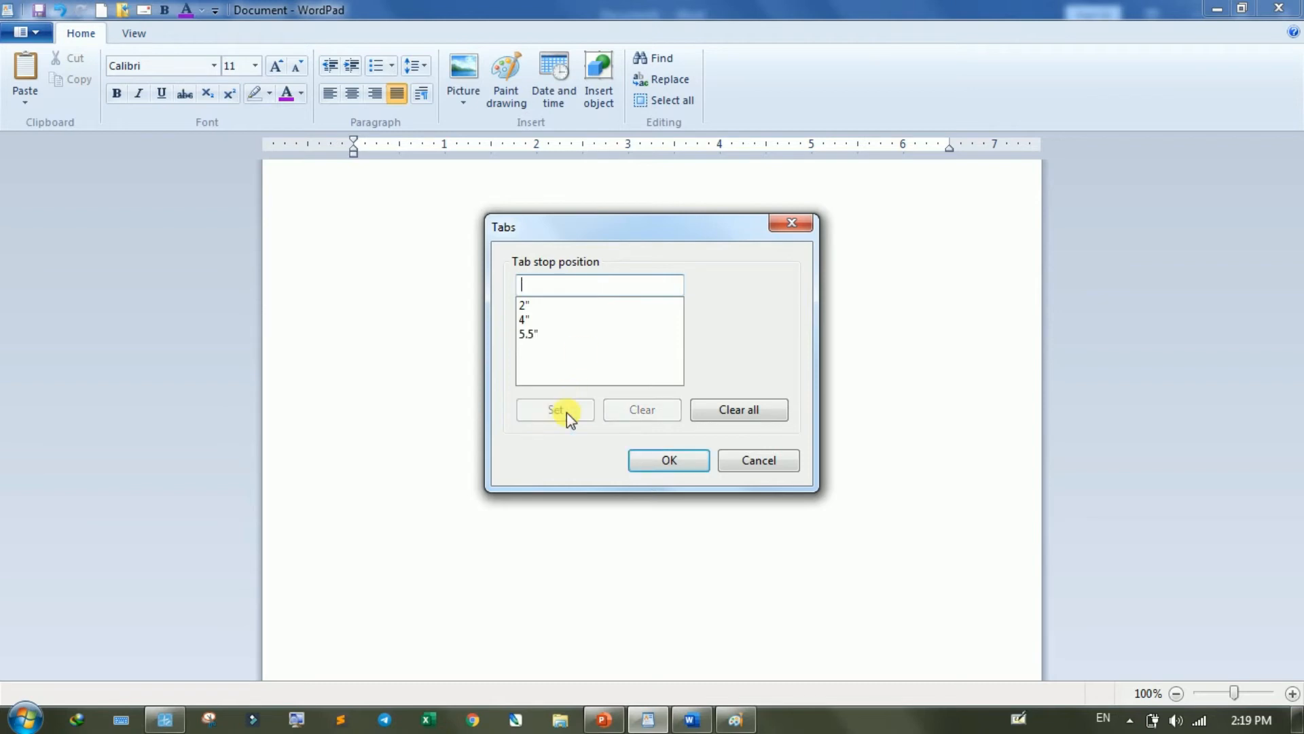
click(528, 334)
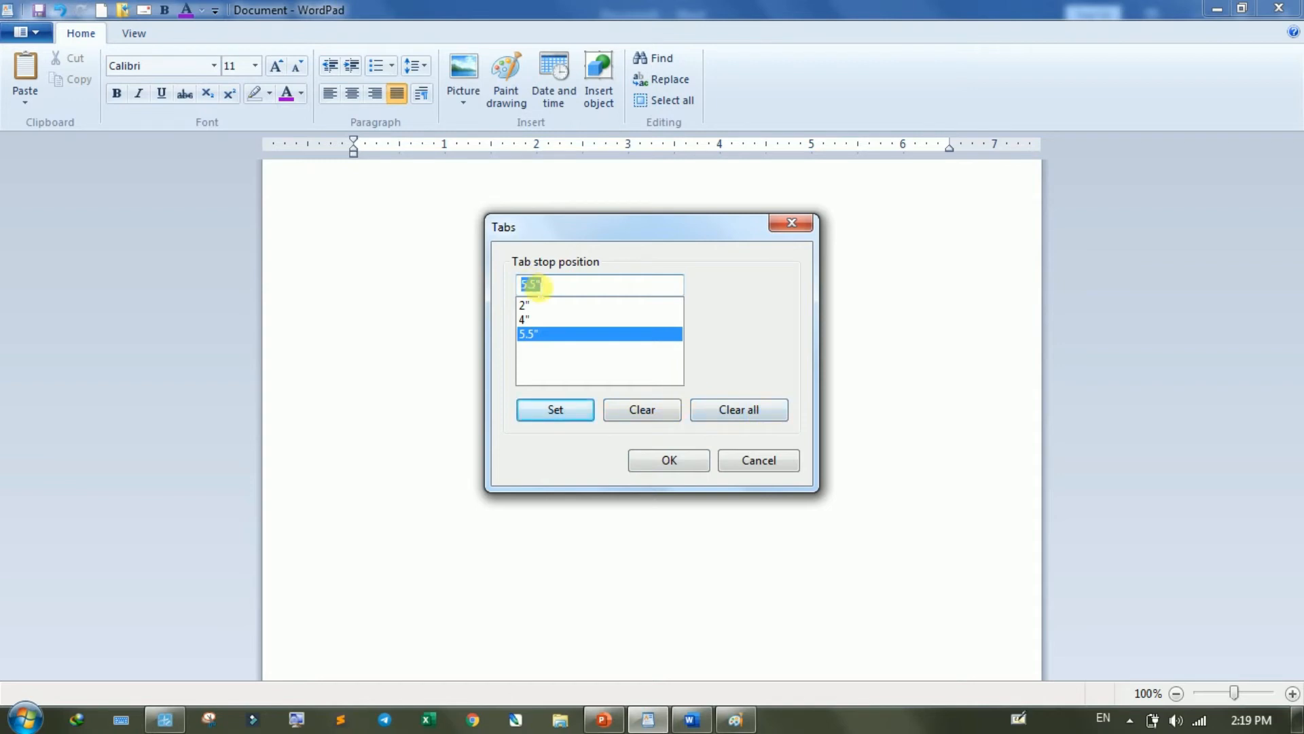
click(658, 461)
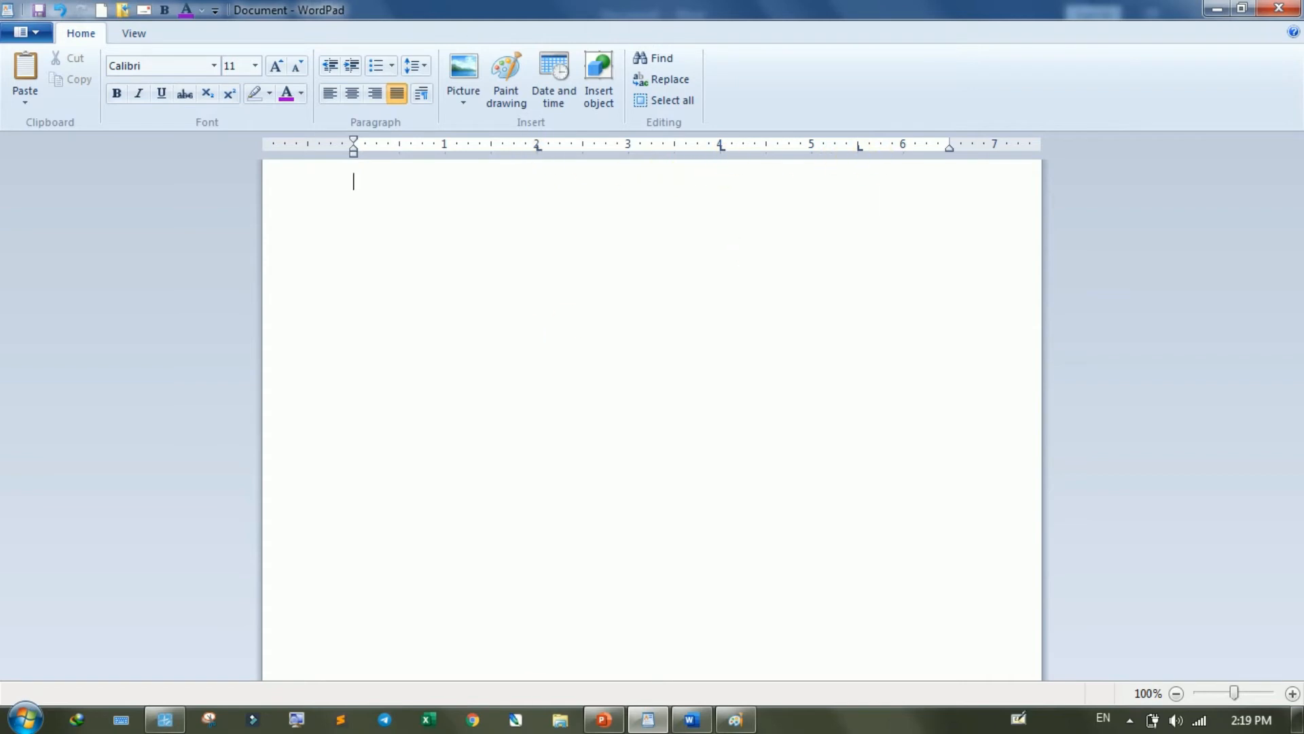
- Enter the headings NAME, Fname, Course and Fee at successive tab stops, and start the second line with a student's name
text(NAME)
text(Fname	Cours)
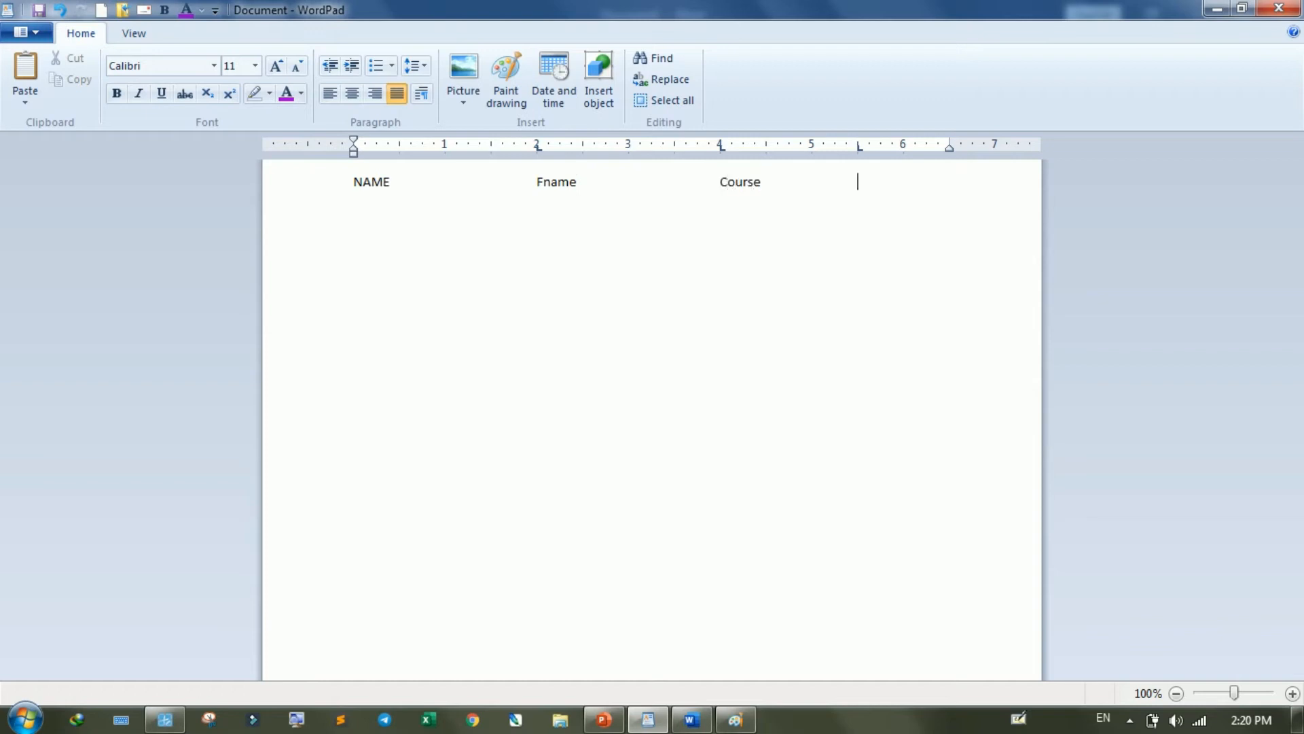
text(e)
key(Tab)
text(Fee Sonu	)
text(Mon)
text(u)
- Complete the second line with the father's name, course DCA and fee 500, each at its tab stop
key(Tab)
text(DCA	)
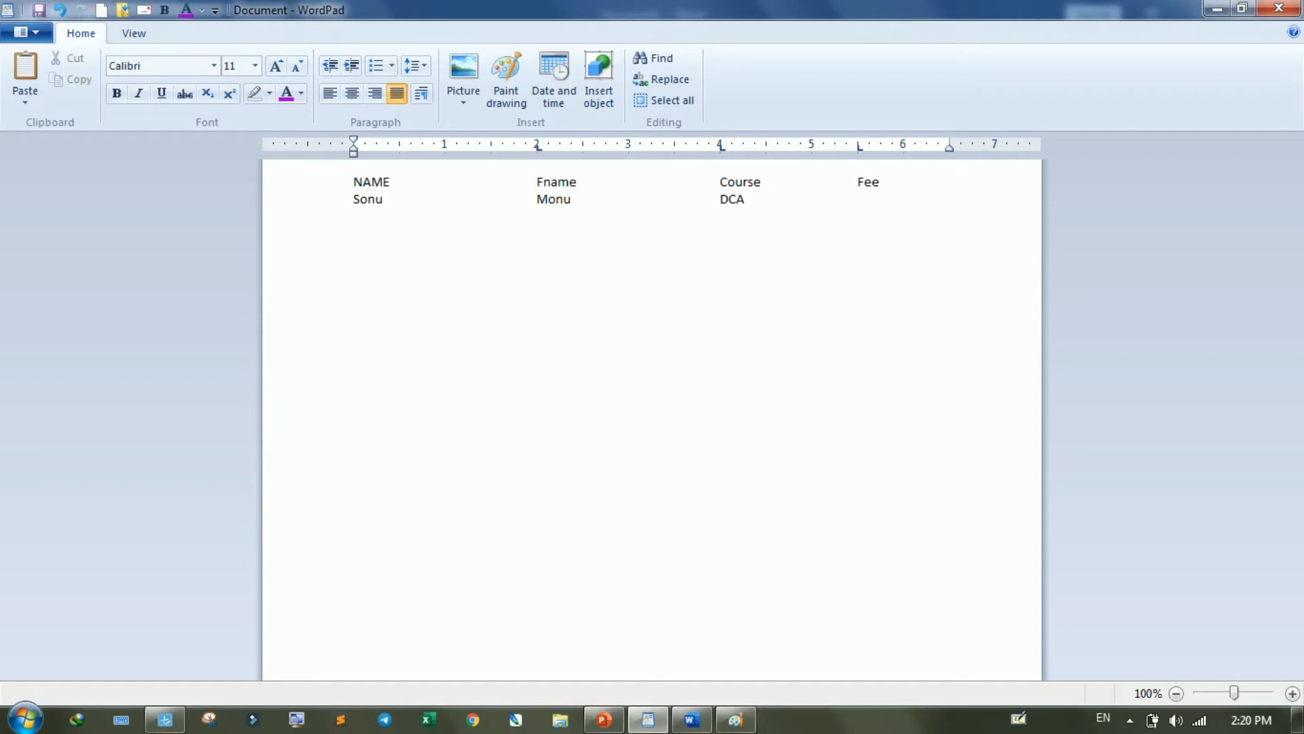
text(500 )
text(Deva	)
text(Meva)
- Add a third tabbed line with another student's name, the father's name, course ADCA and fee 800
key(Tab)
text(ADCA)
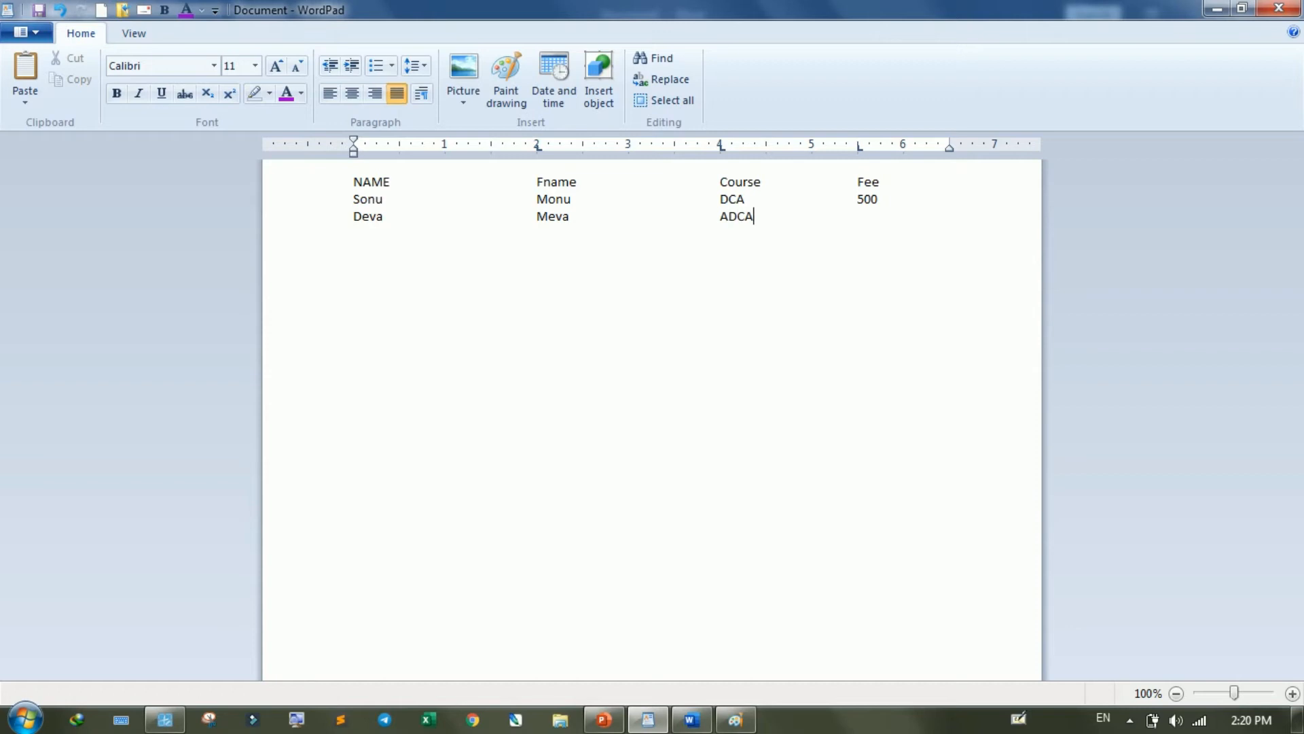
key(Tab)
text(800)
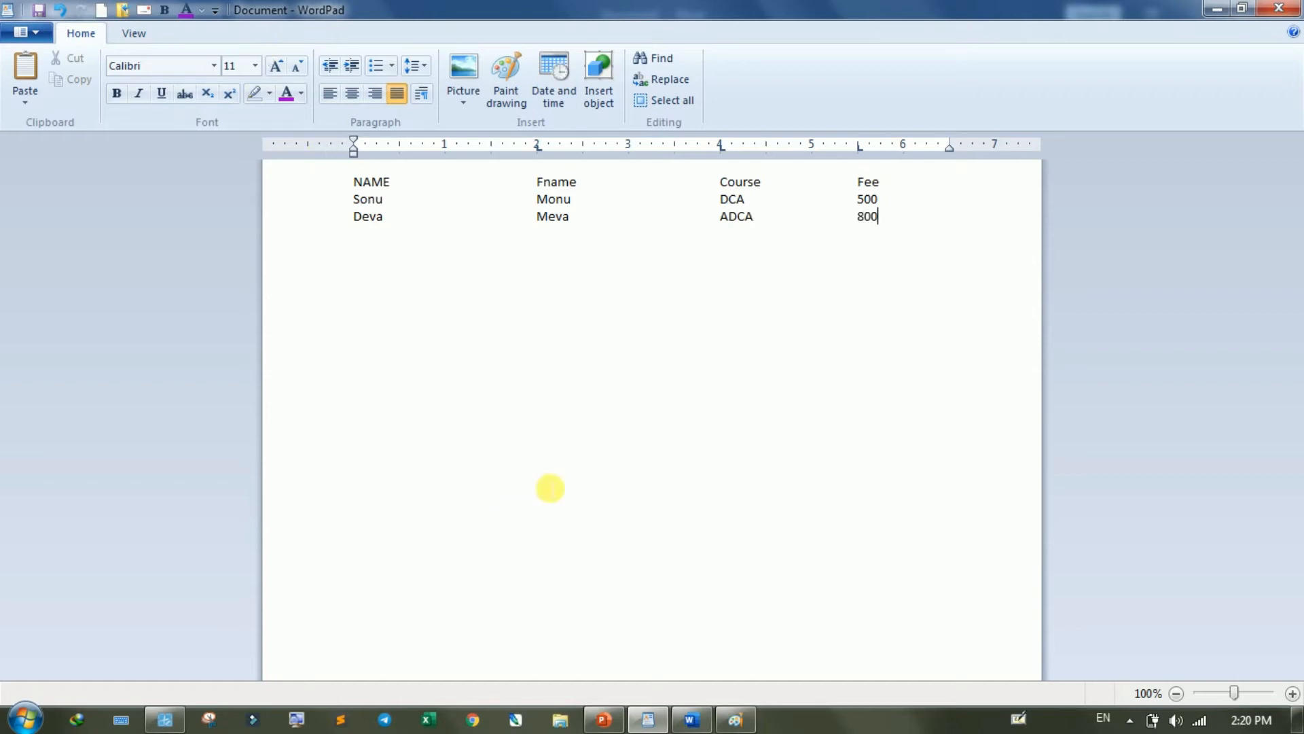
- Open and cancel the Paragraph settings, and delete all the tabbed text from the document
click(423, 96)
click(758, 505)
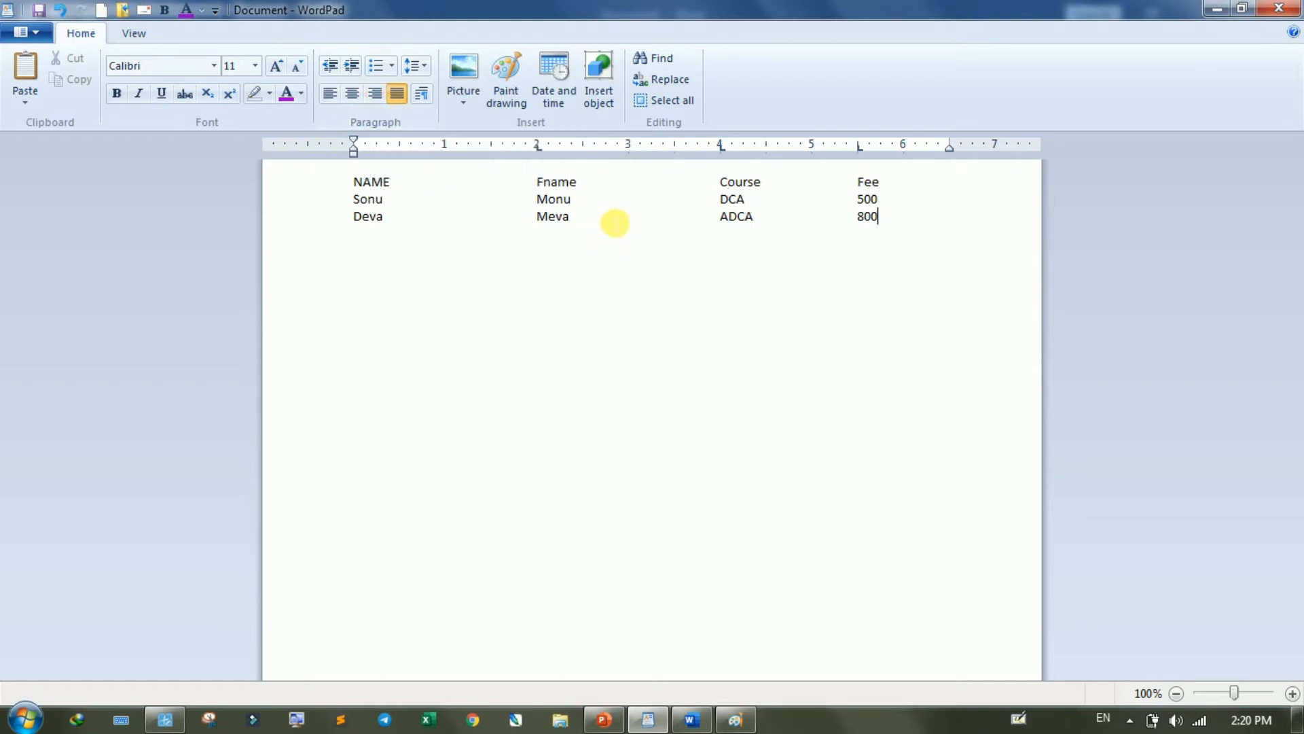
key(ctrl+a)
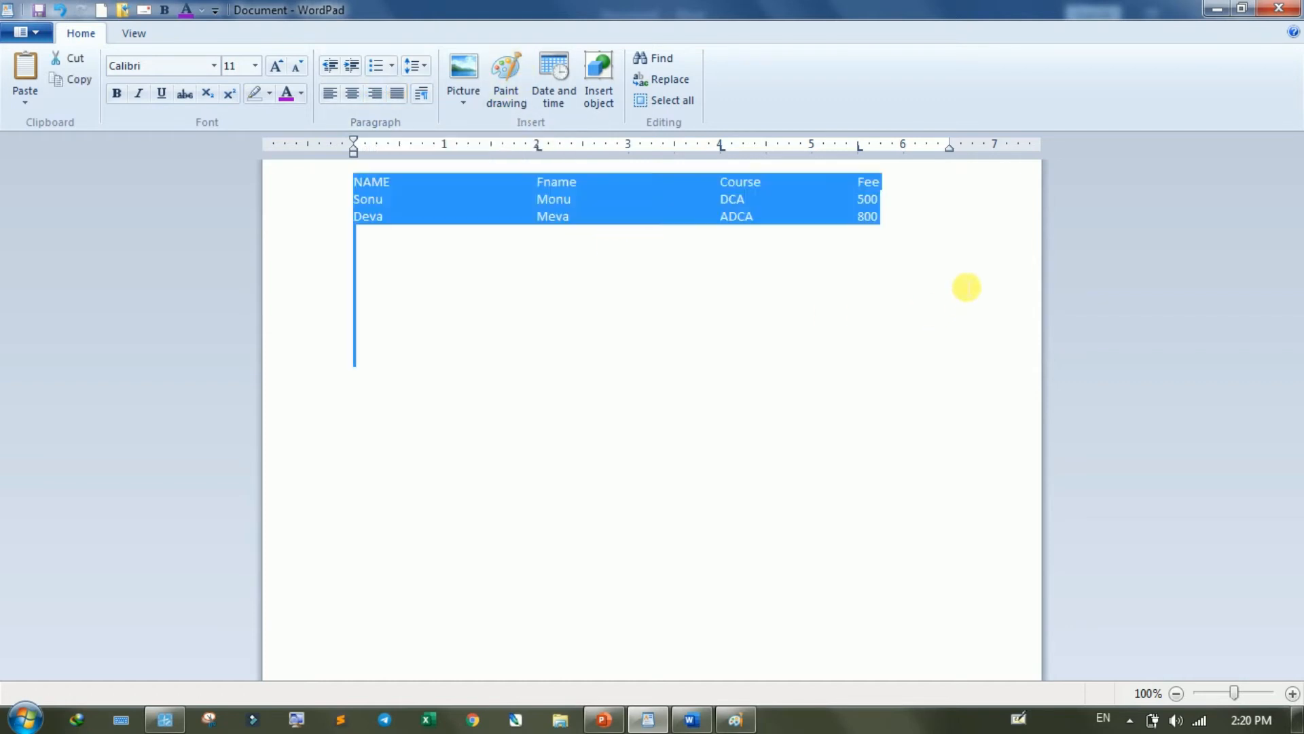
key(Delete)
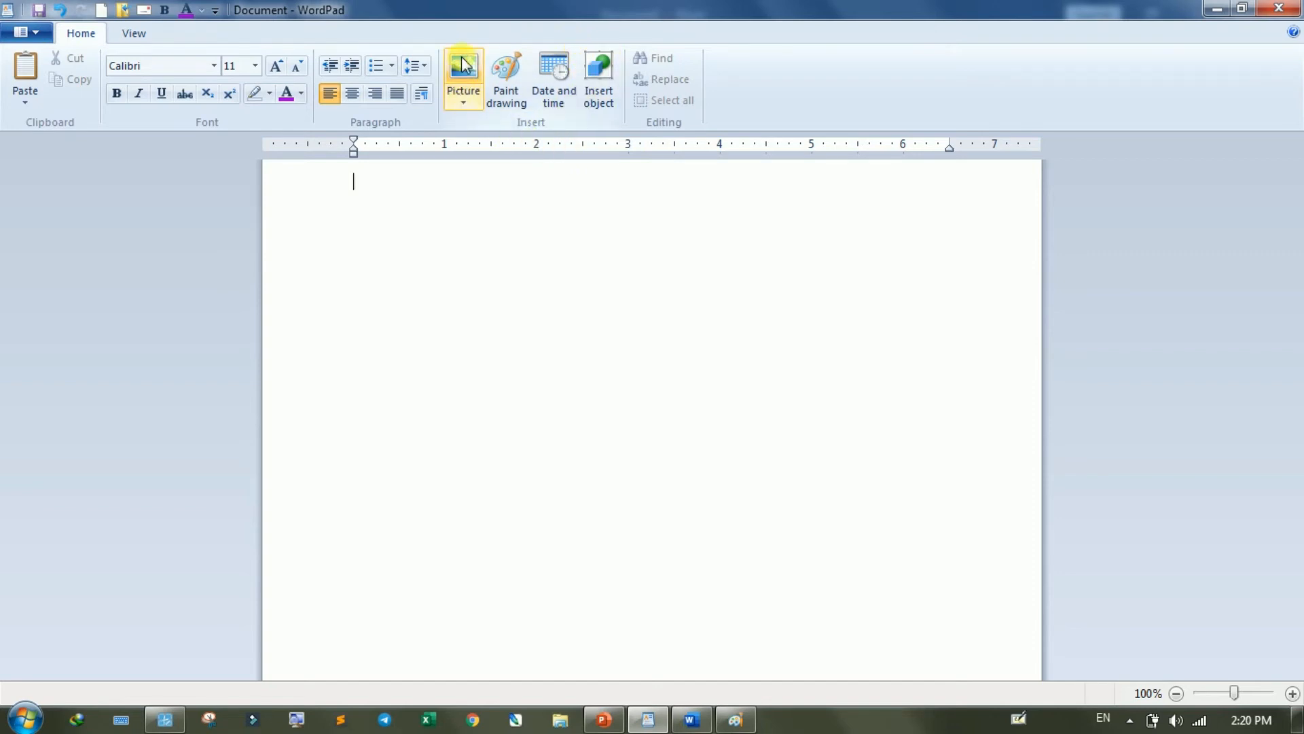
- Insert the picture Kite.png from the Pictures library into the empty document
click(459, 107)
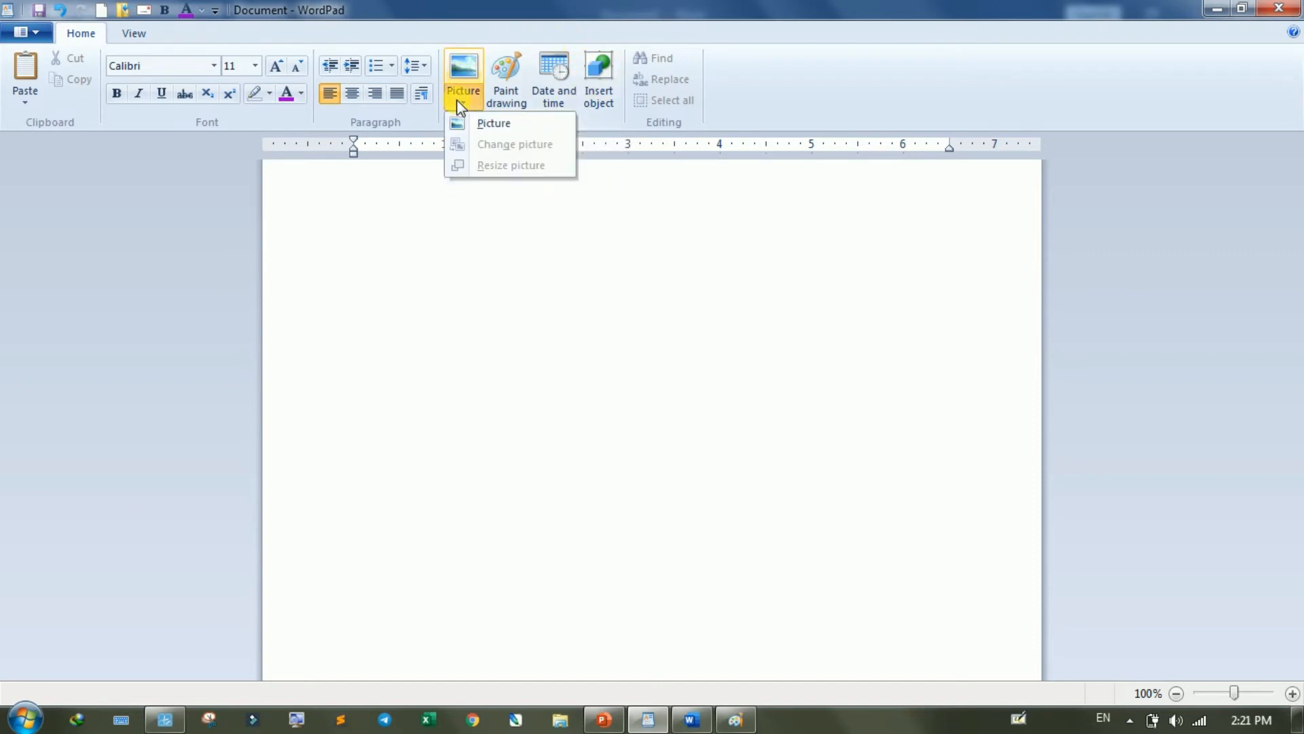
click(492, 127)
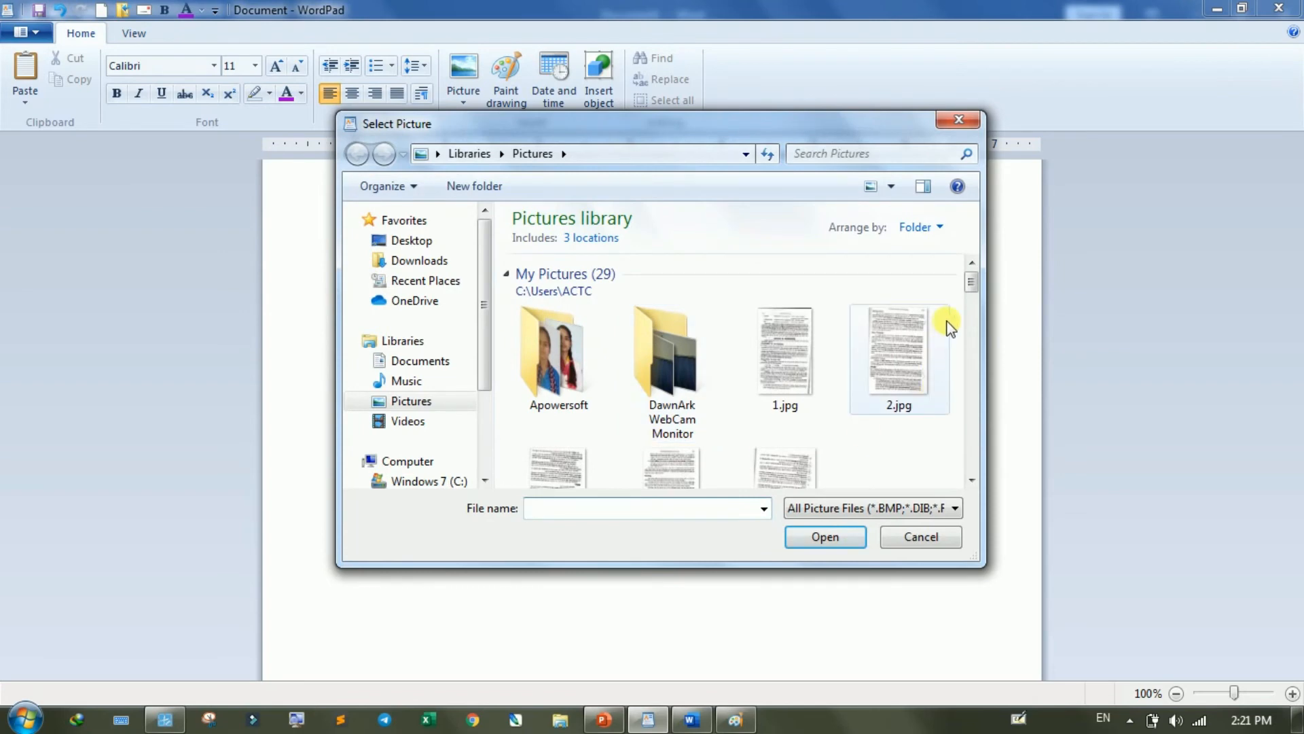
drag(974, 291, 975, 324)
click(804, 354)
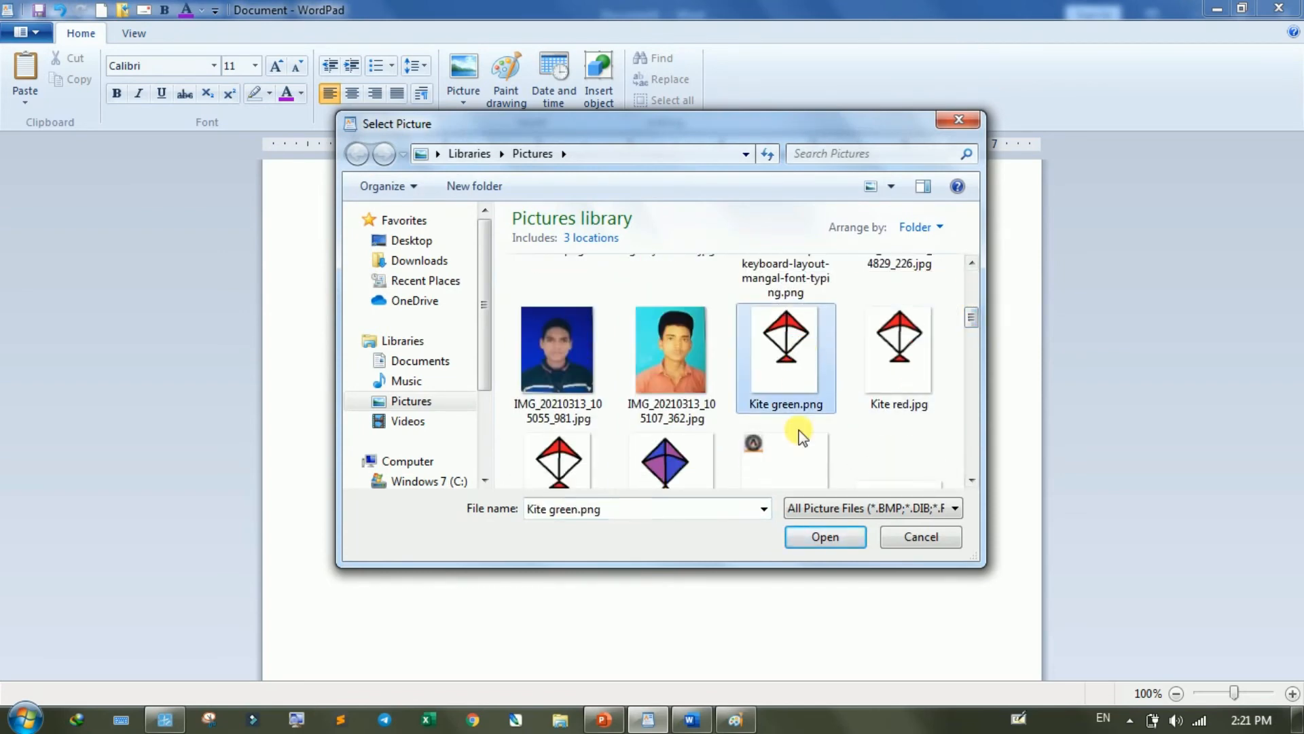
click(673, 462)
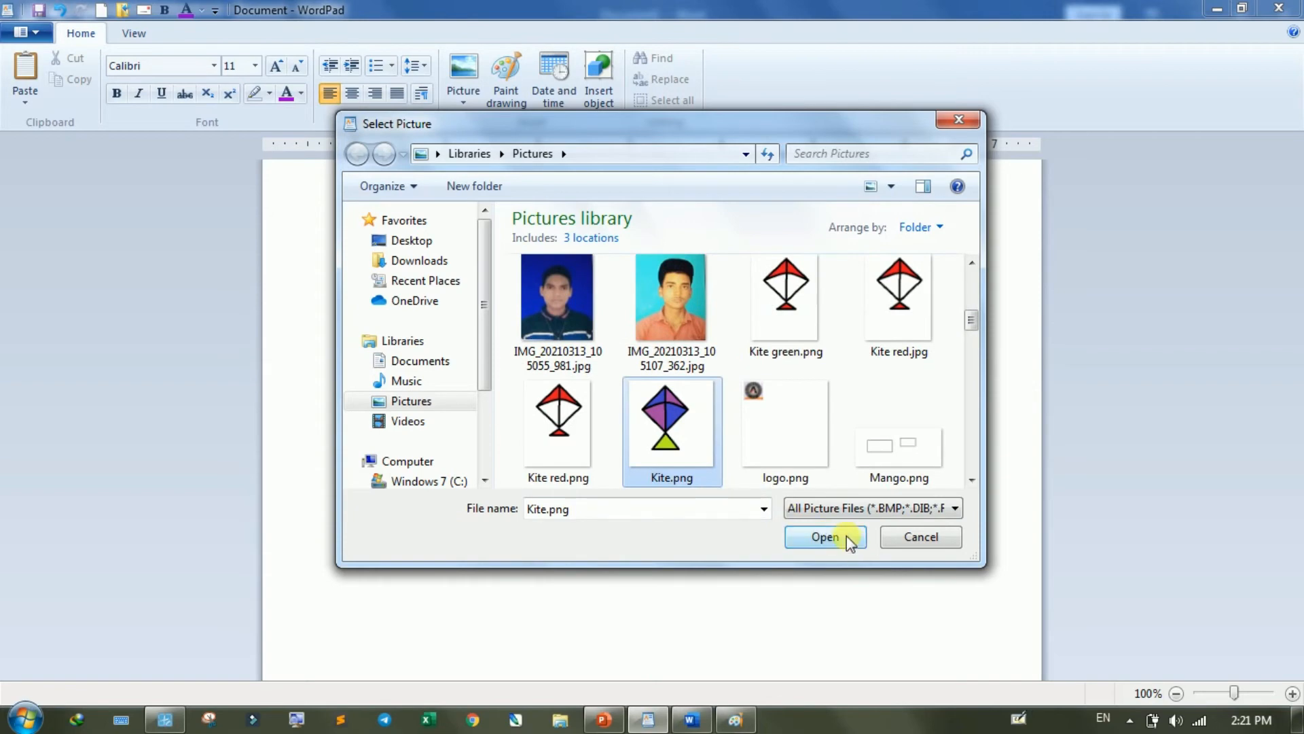
click(846, 536)
- Change the inserted kite picture to IMG_20210313_105107_362.jpg from the Pictures library
click(444, 242)
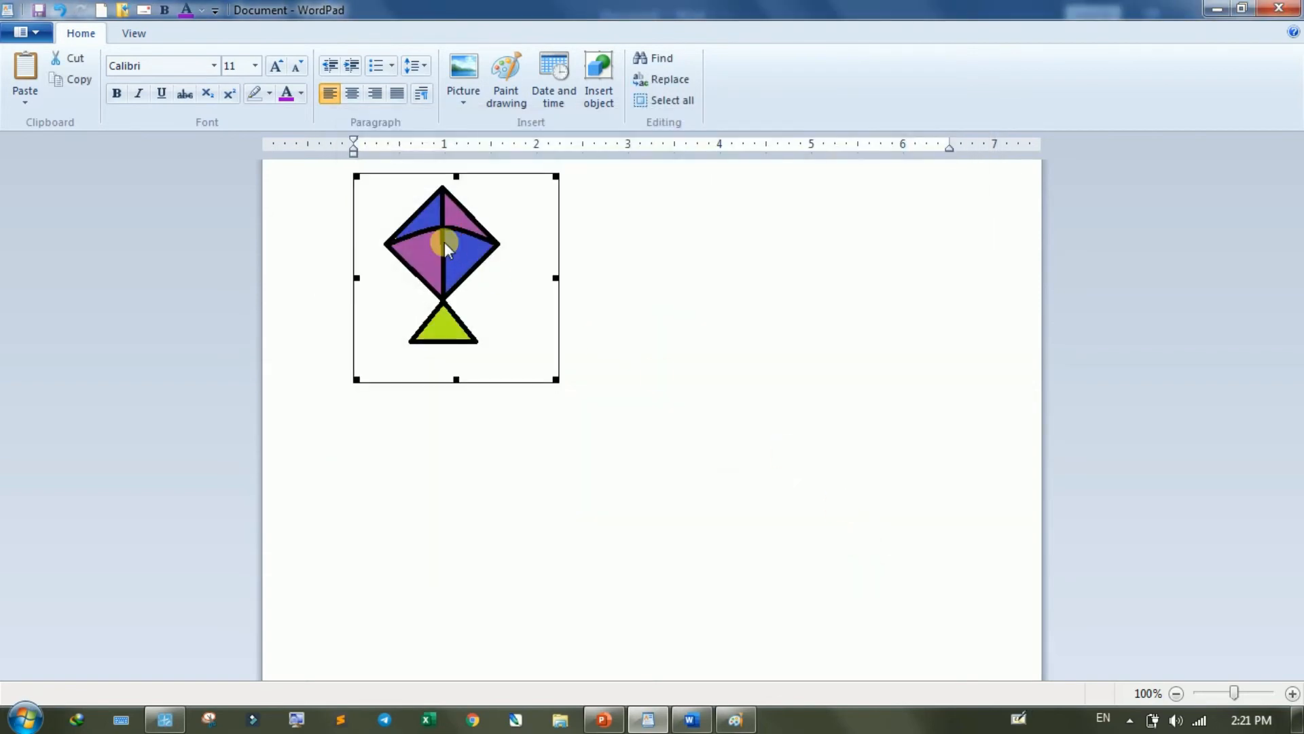
click(467, 104)
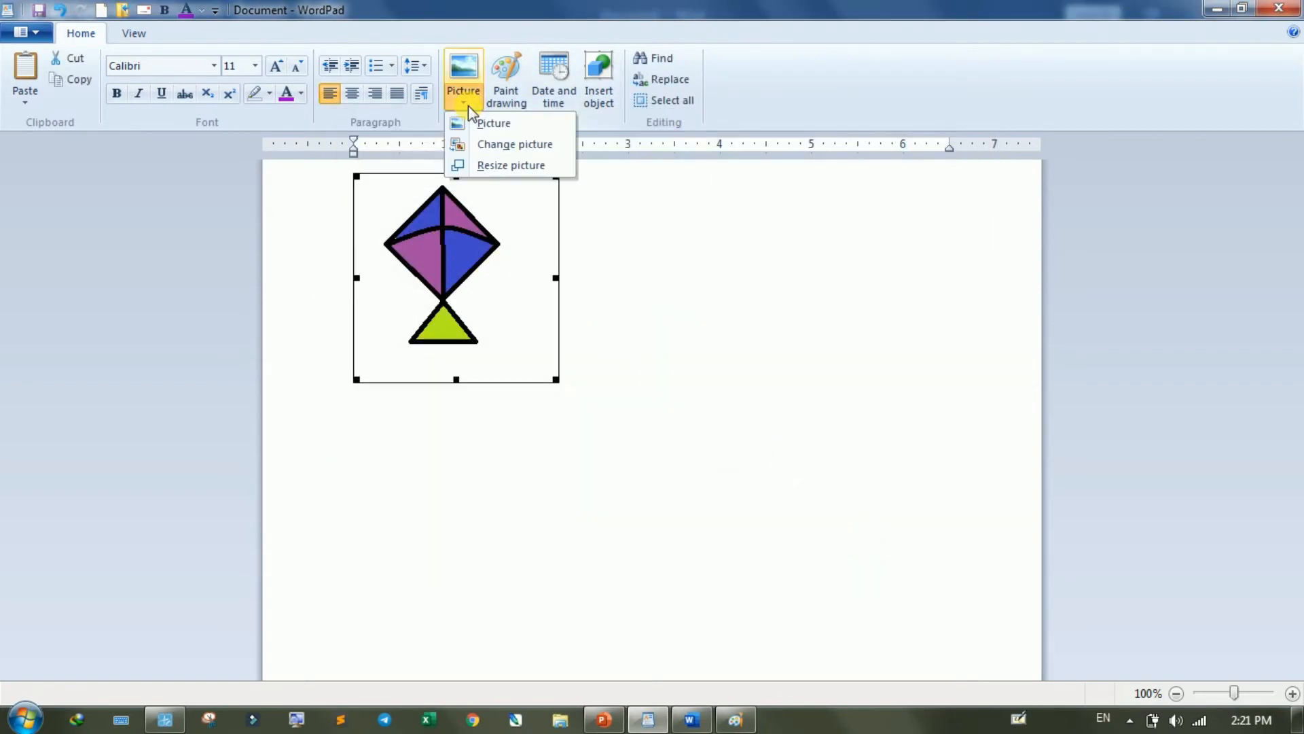
click(495, 146)
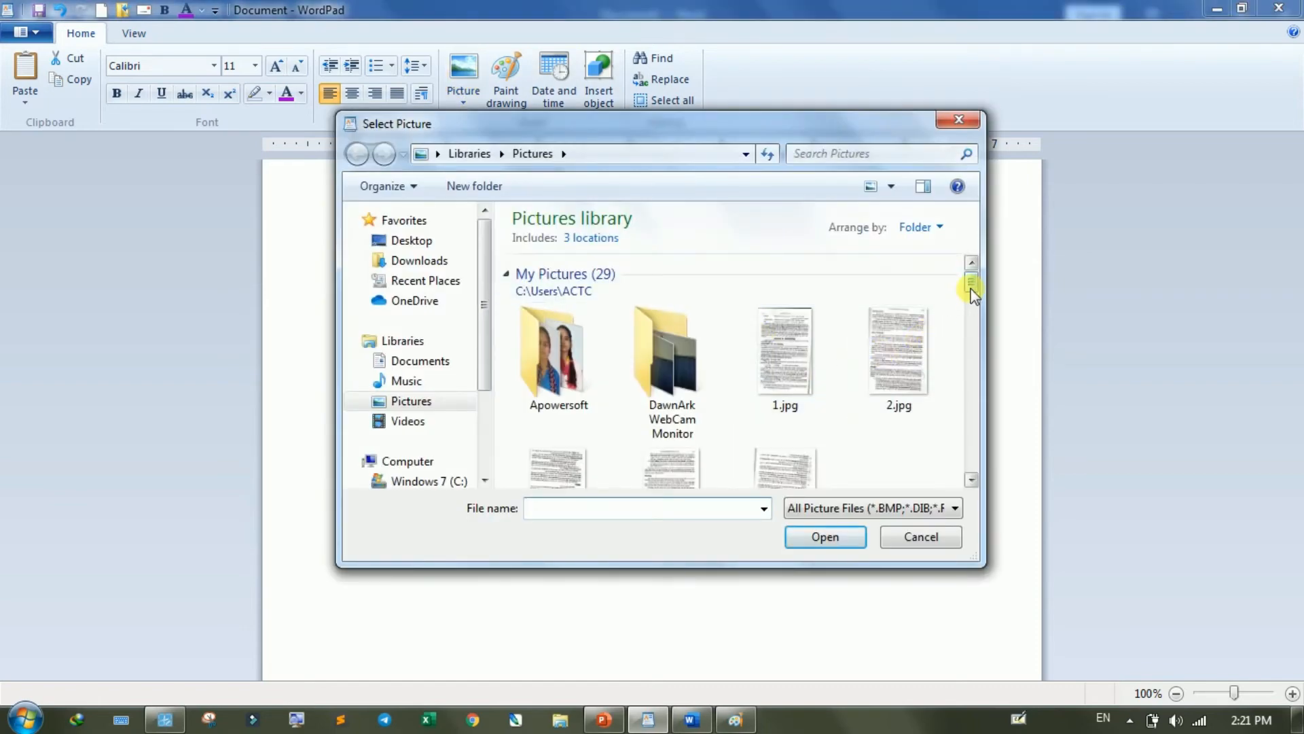
drag(971, 282, 971, 328)
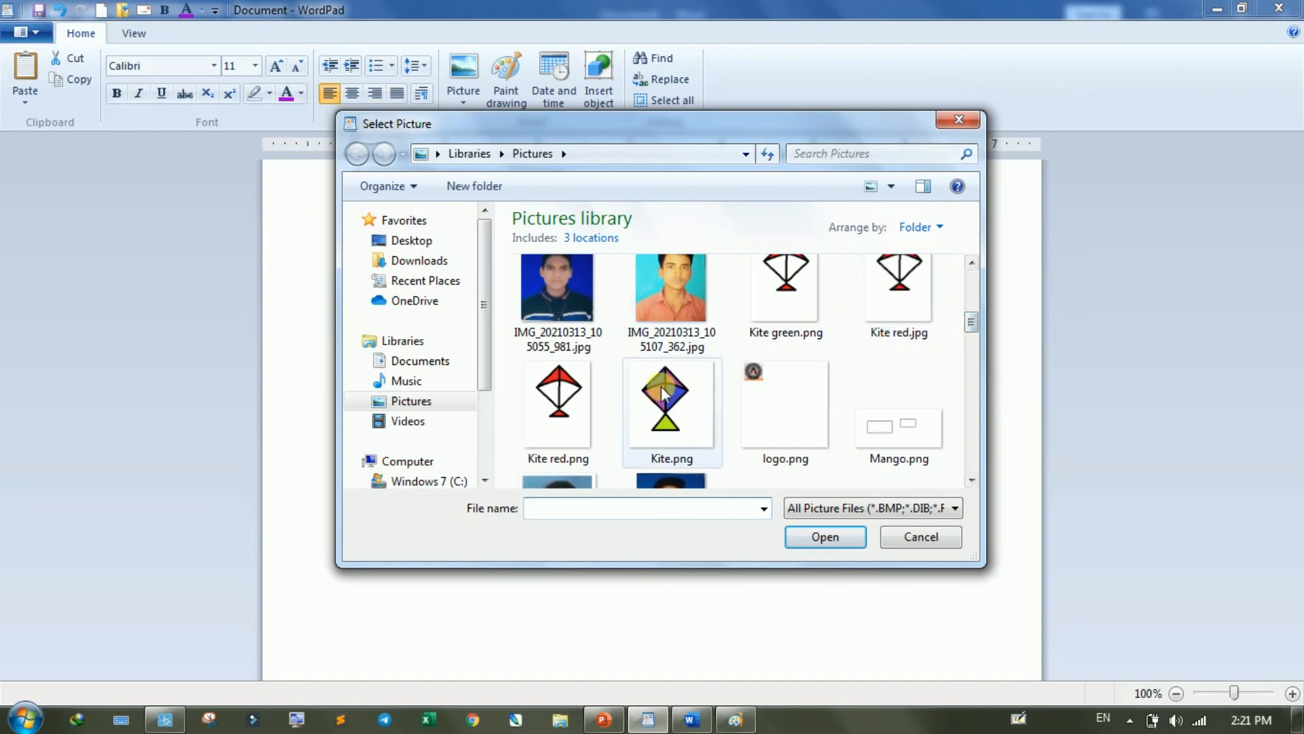
click(675, 293)
click(824, 535)
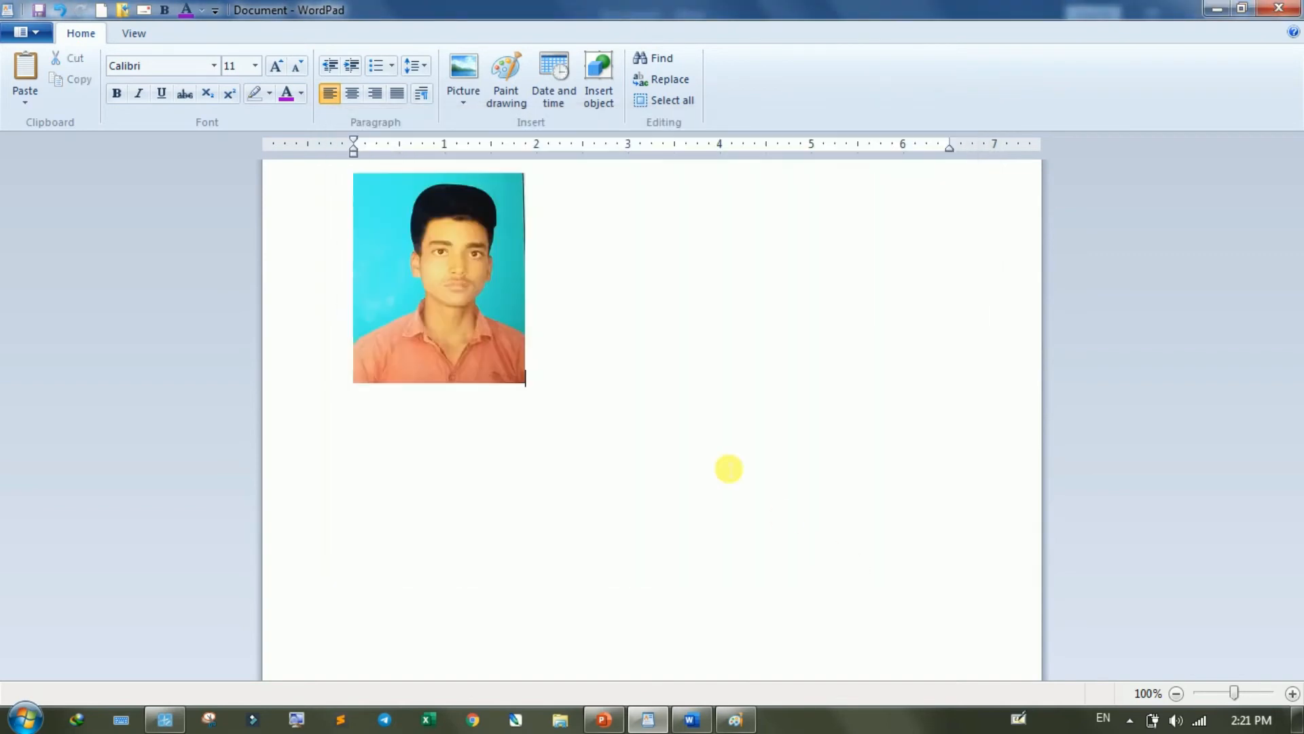
- Resize the portrait picture to 32% horizontally and vertically with the aspect ratio locked
click(519, 321)
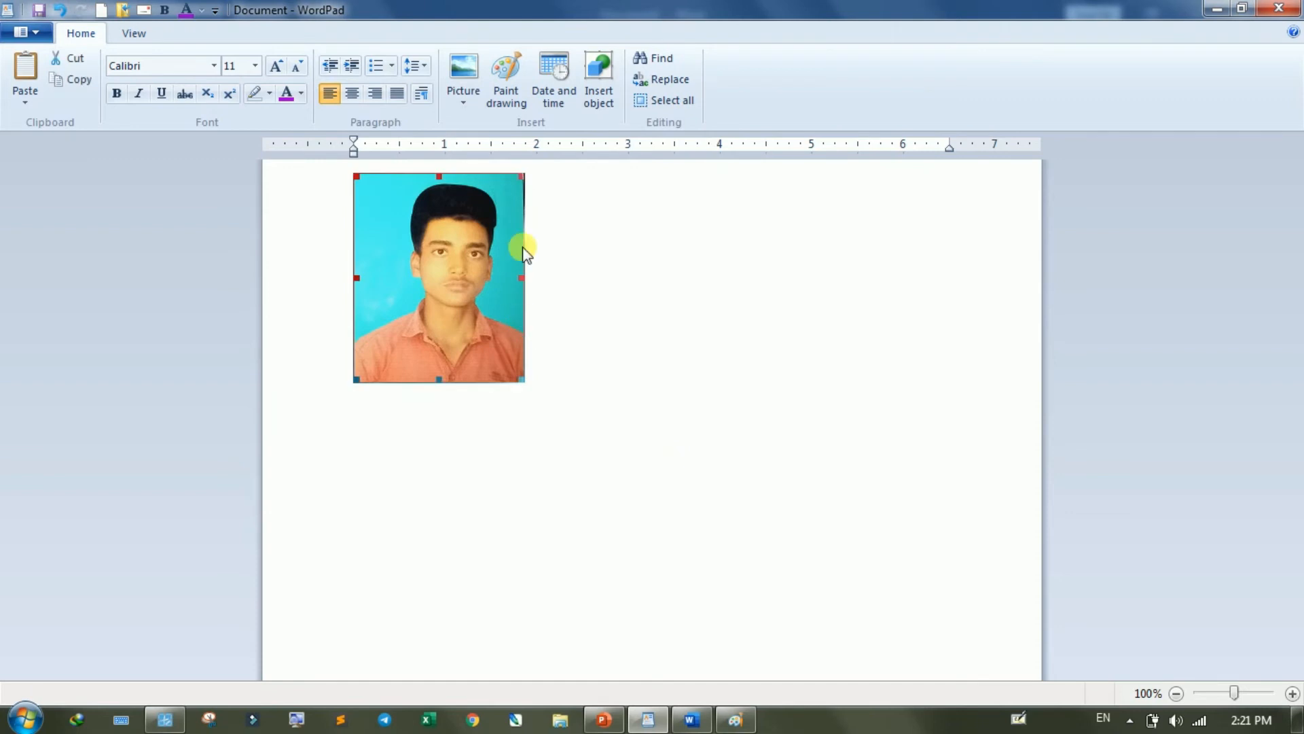
click(463, 102)
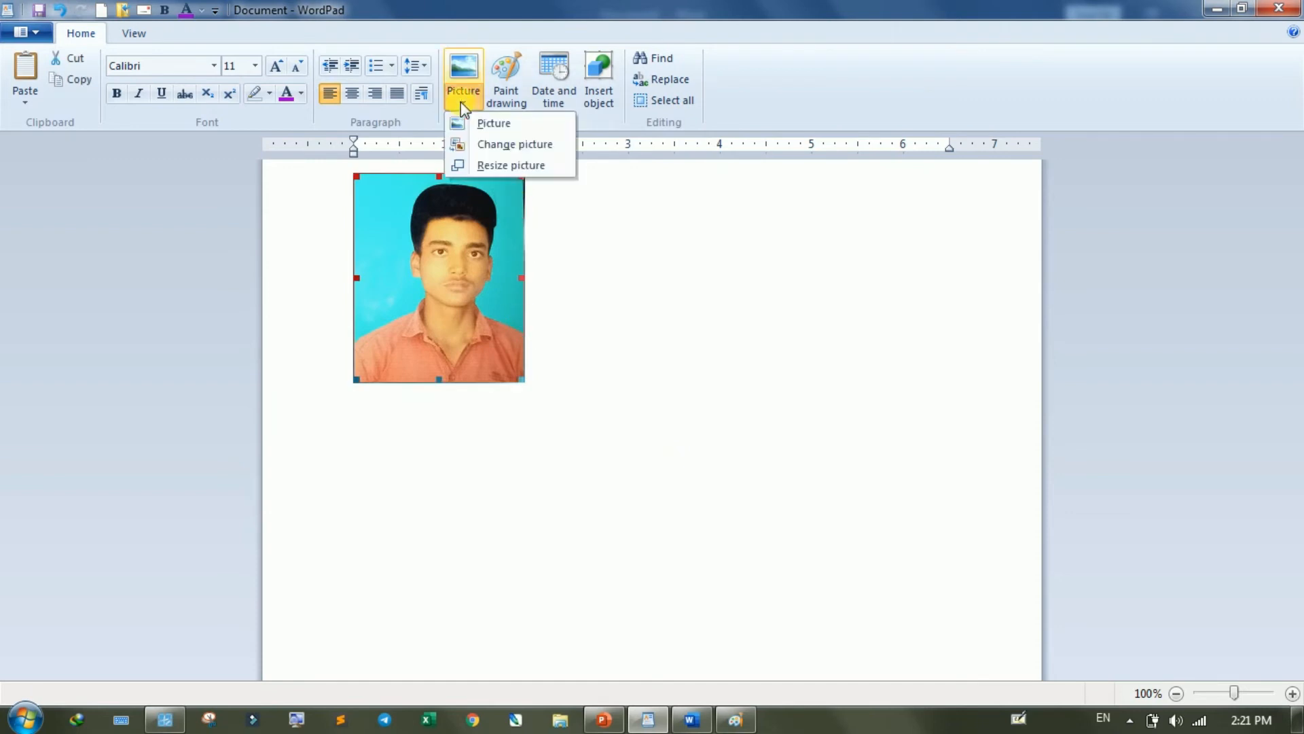
click(501, 165)
drag(352, 104, 865, 213)
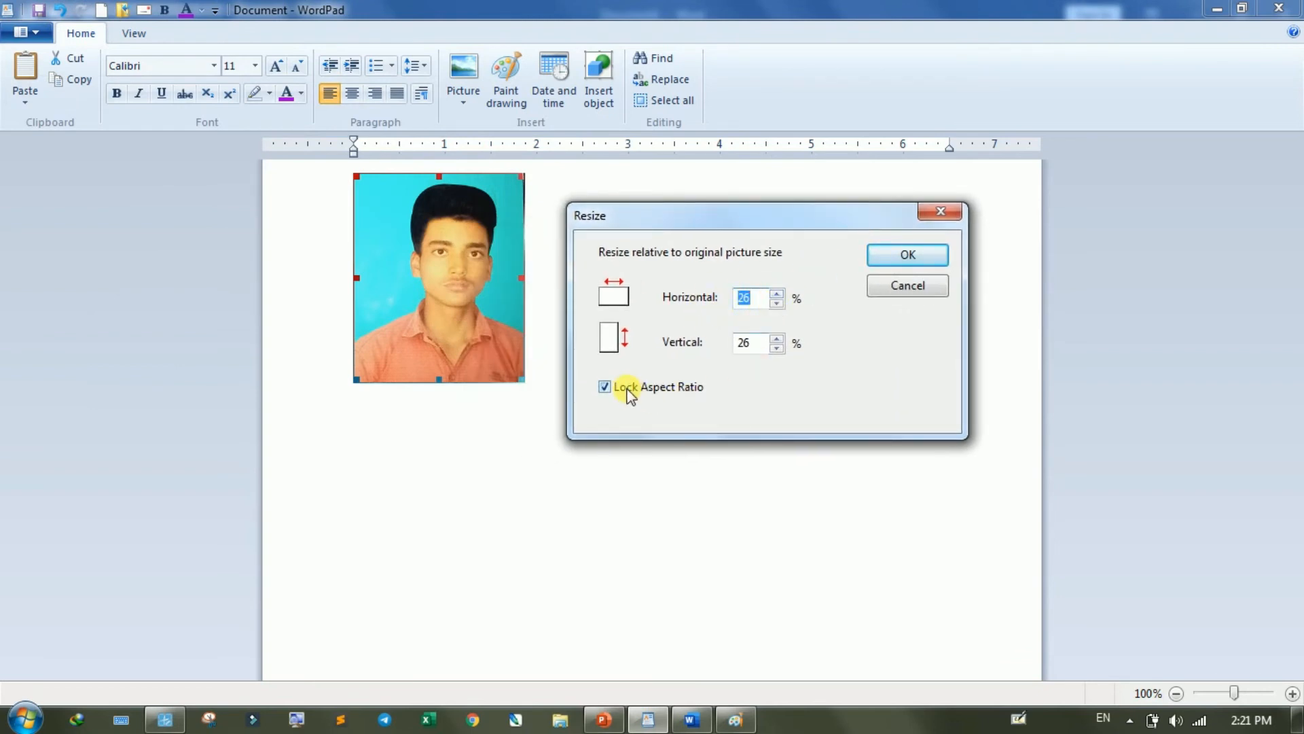
click(777, 294)
click(778, 294)
click(779, 294)
click(779, 294)
click(778, 294)
click(778, 294)
click(906, 256)
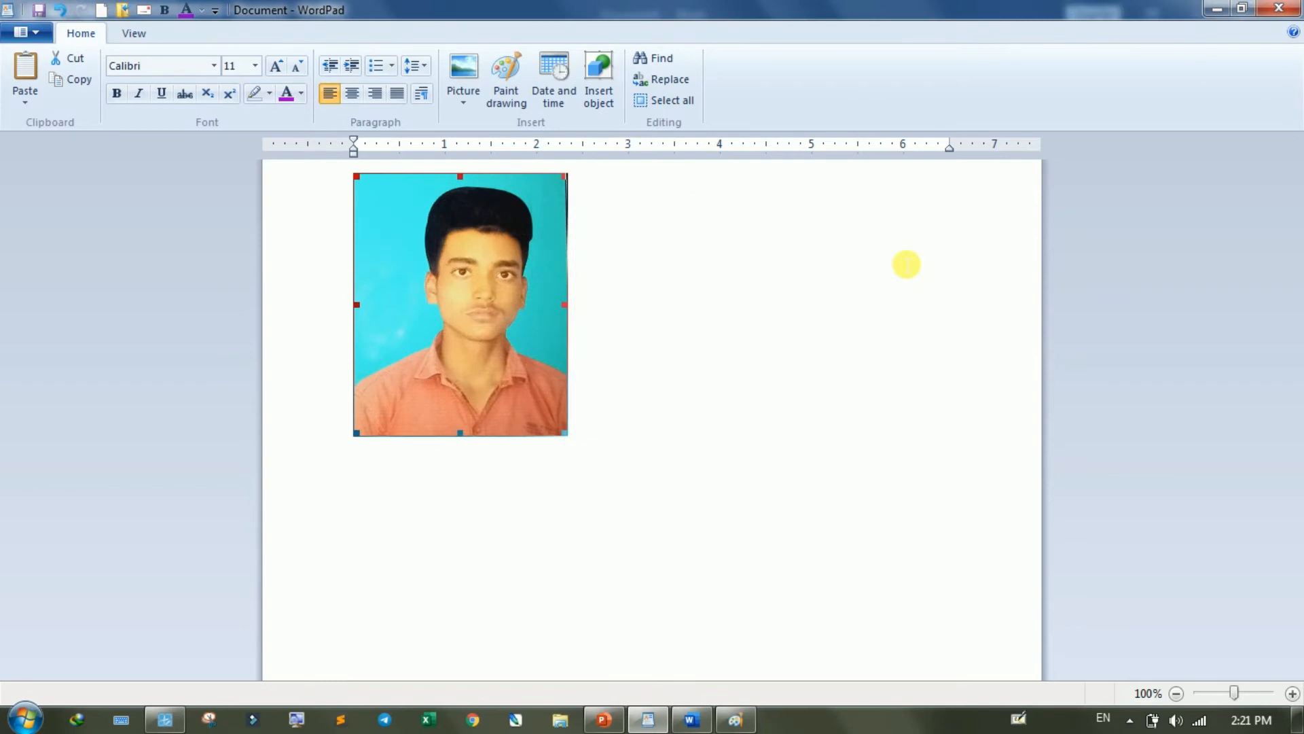
- Unlock the aspect ratio and resize the portrait to 44% horizontally, undoing the accidental replacement of the picture by a letter
click(463, 99)
click(538, 165)
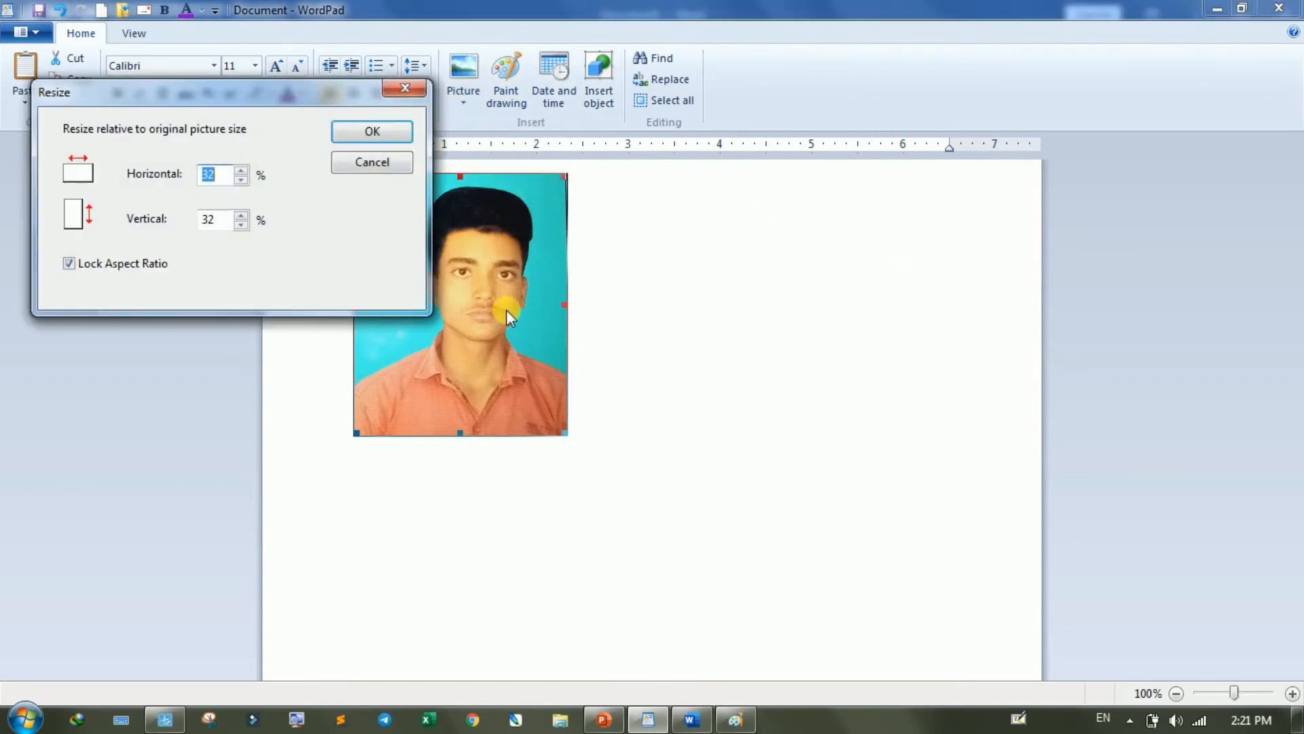
drag(258, 132, 874, 303)
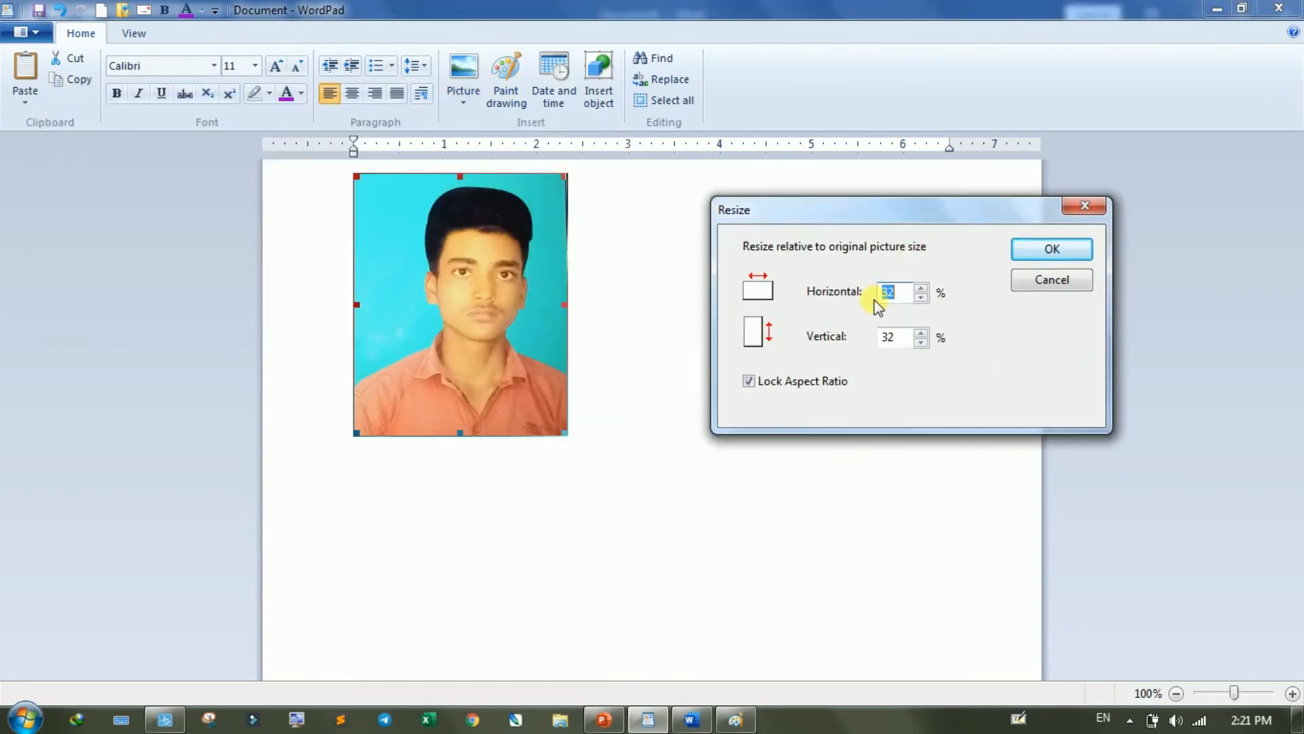
click(825, 382)
click(921, 288)
click(922, 288)
click(922, 288)
click(921, 288)
click(921, 288)
click(921, 288)
click(922, 288)
click(921, 288)
click(922, 288)
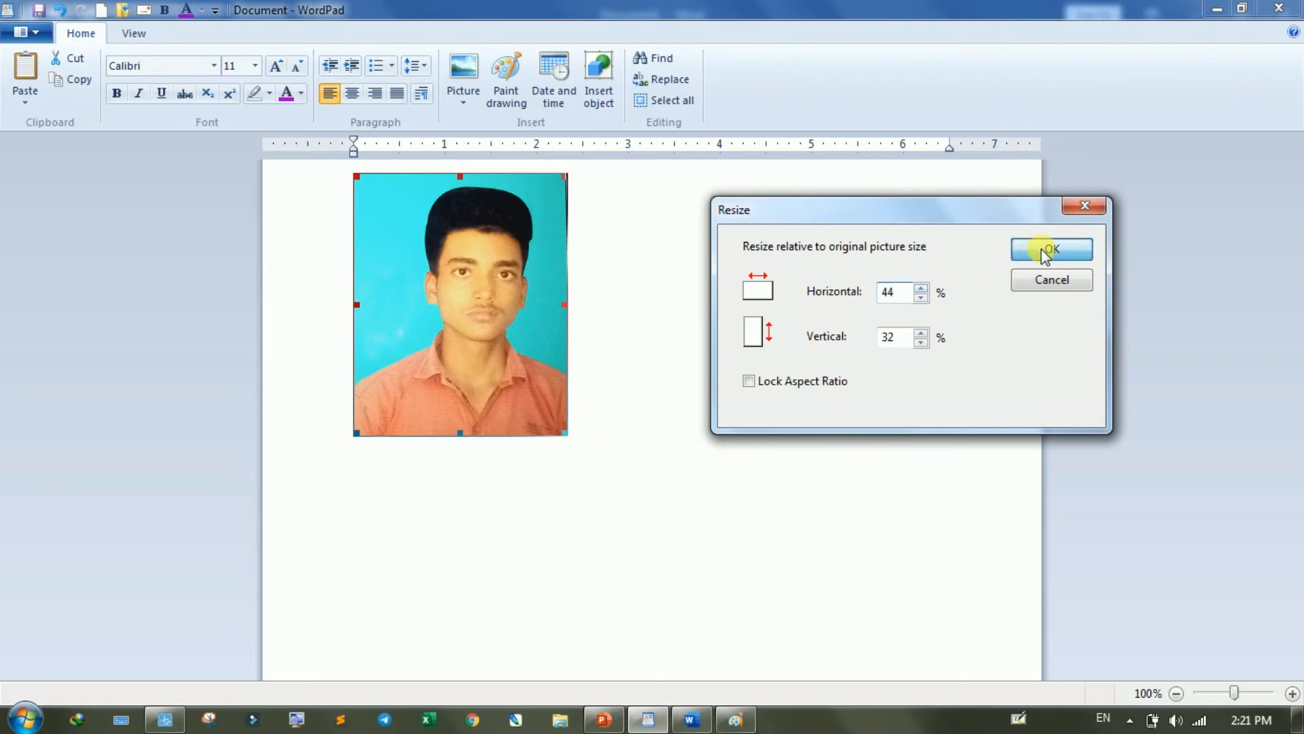
click(1046, 250)
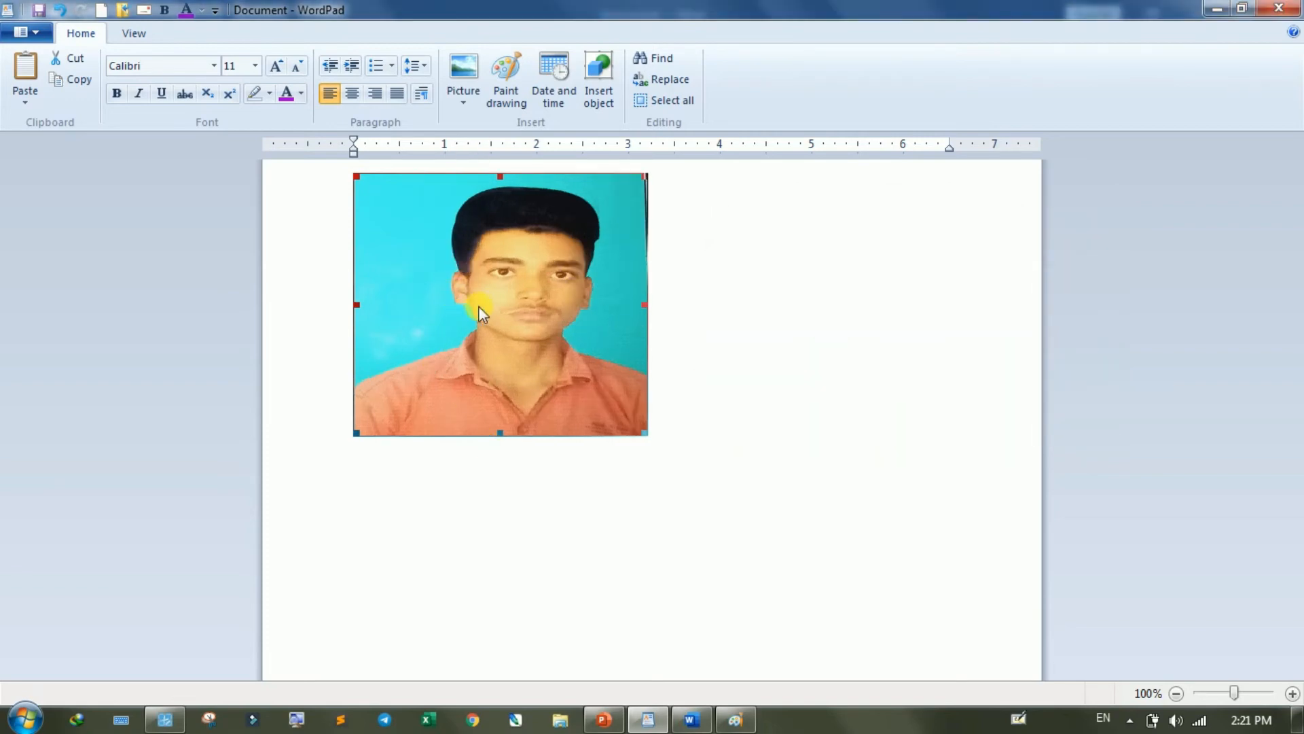
text(z)
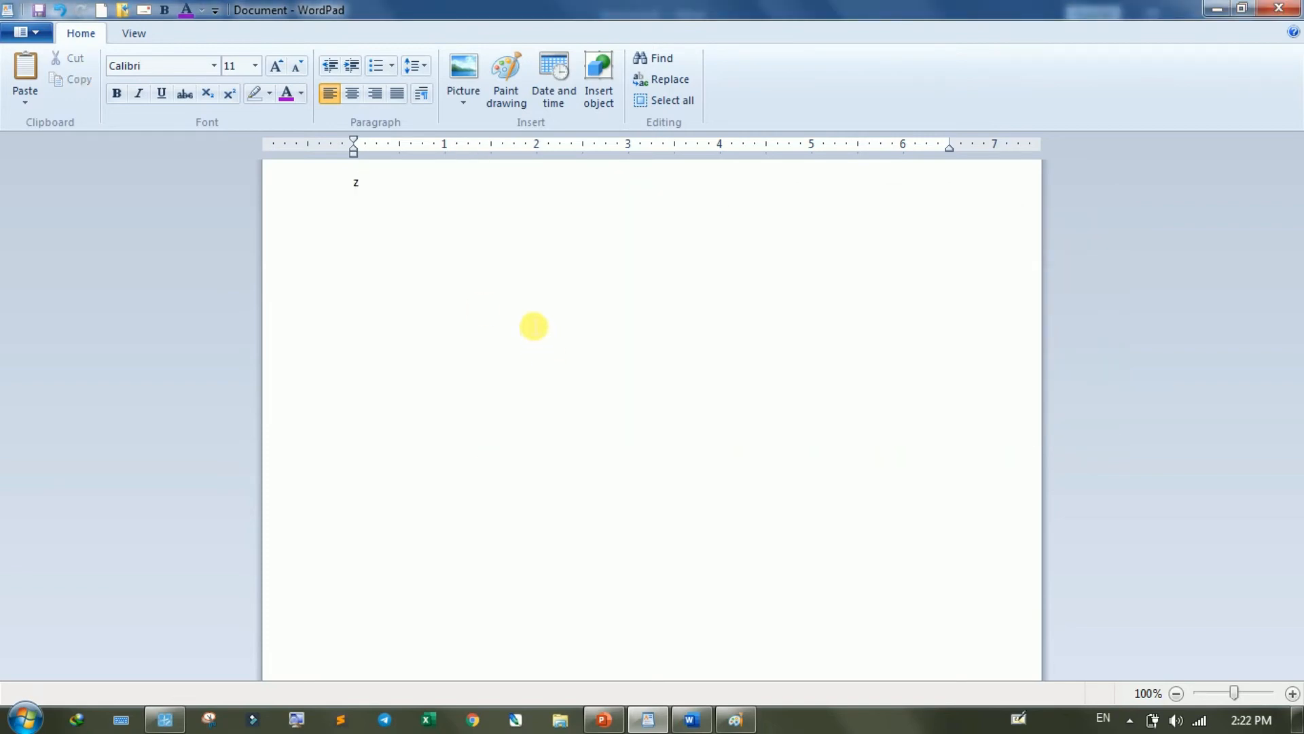
key(ctrl+z)
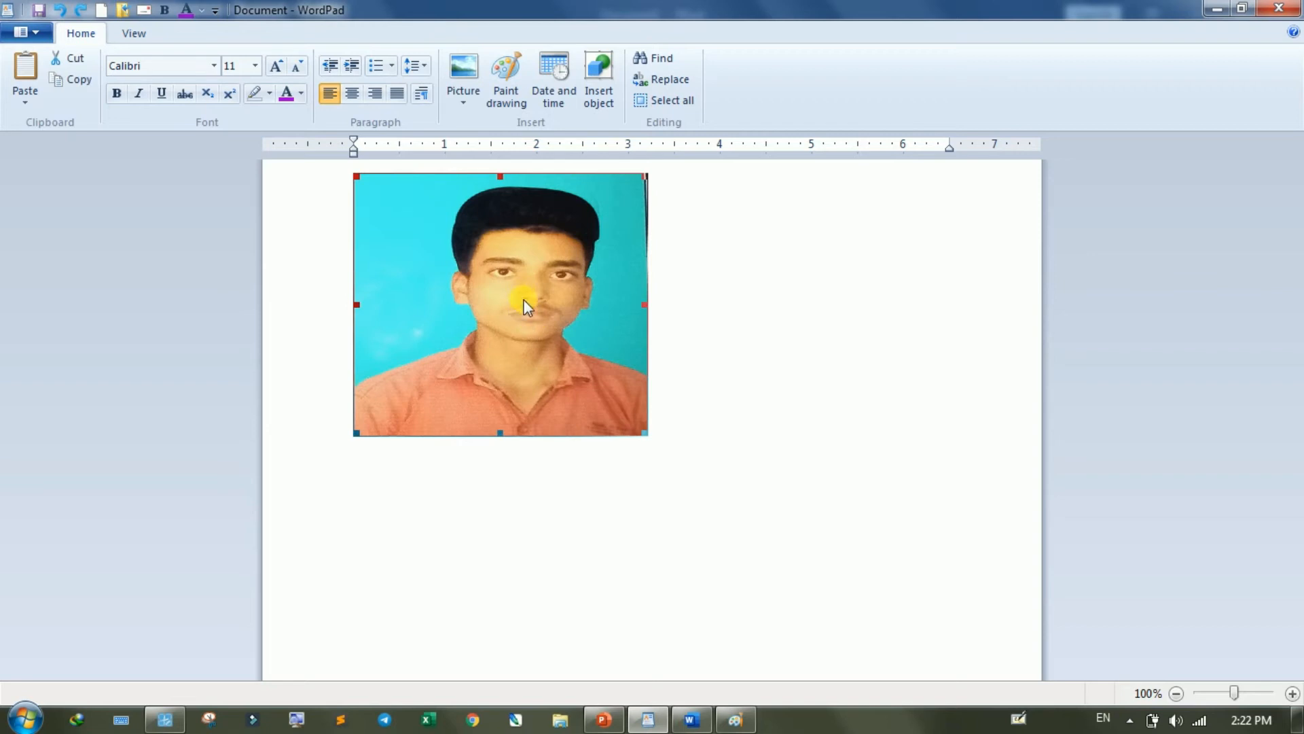
- Undo the last horizontal resize of the portrait picture
key(ctrl+z)
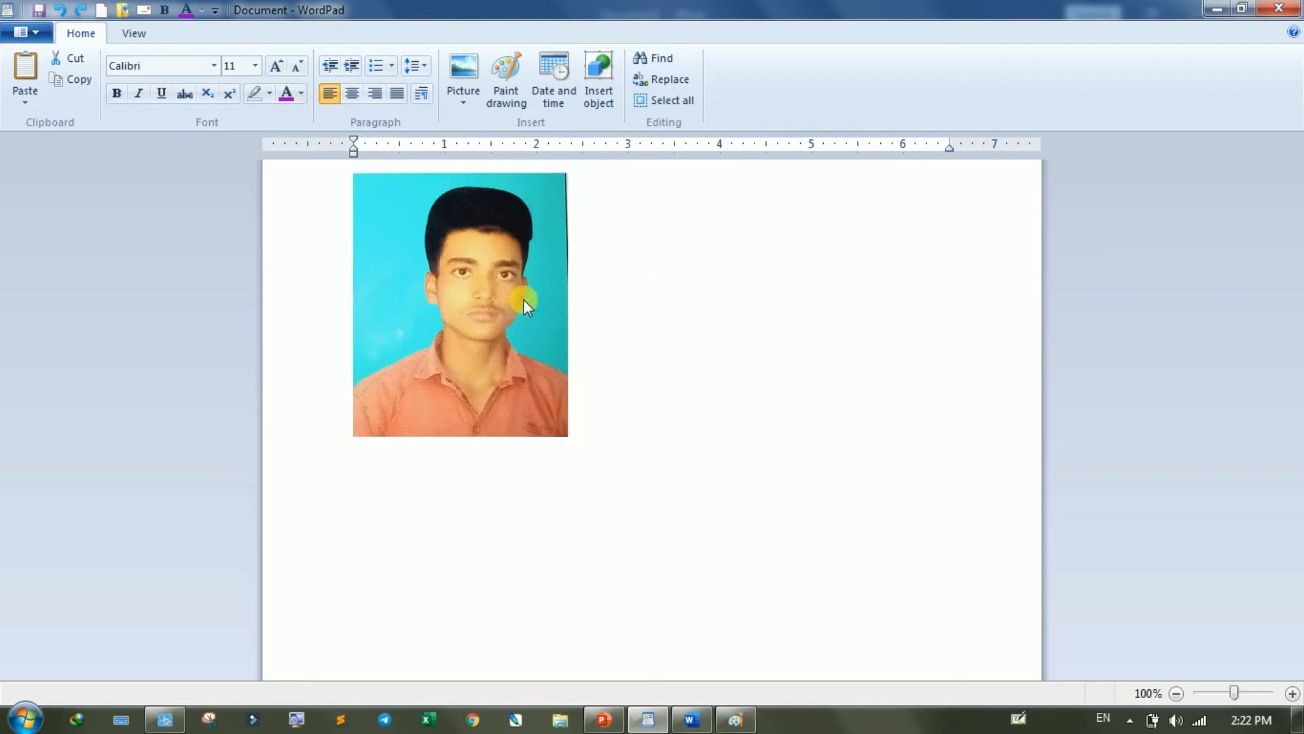
click(458, 105)
click(498, 120)
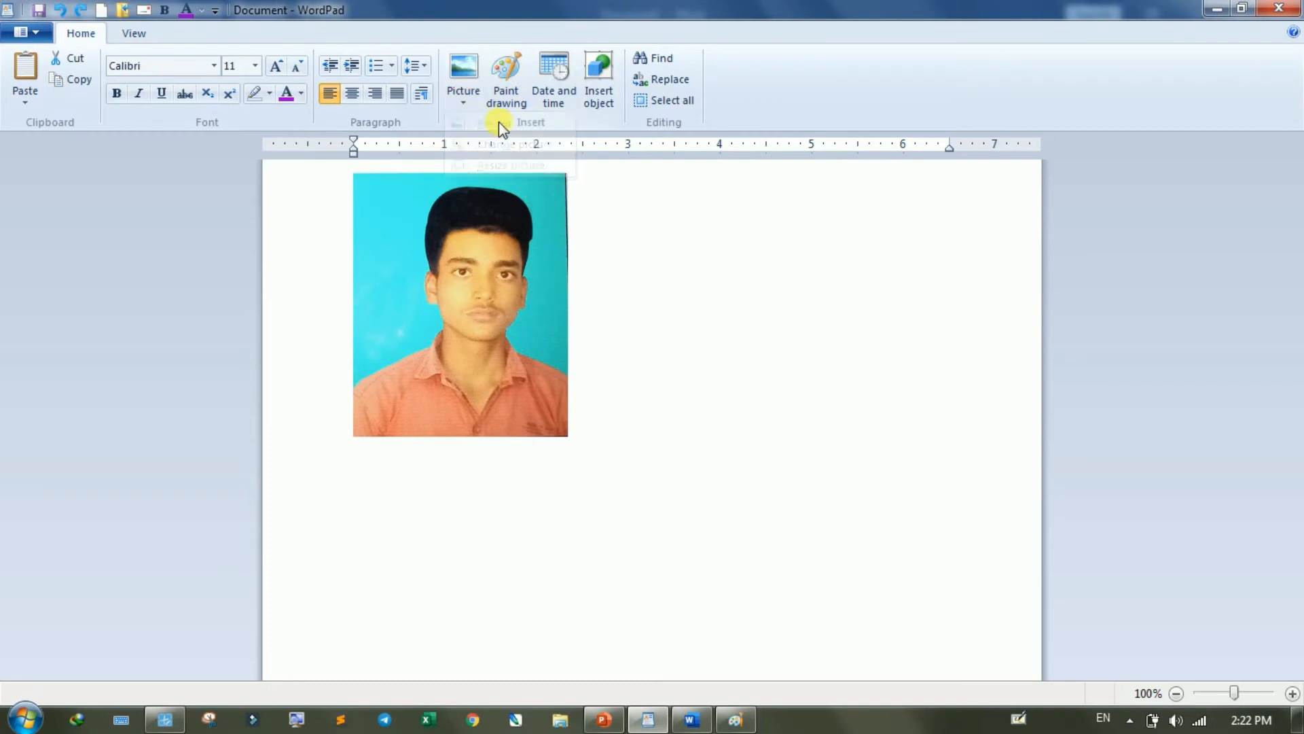
- Insert a Paint drawing with a canvas about 6.88 × 3.84 in containing a rising black zigzag brush line, and return to the document
click(508, 105)
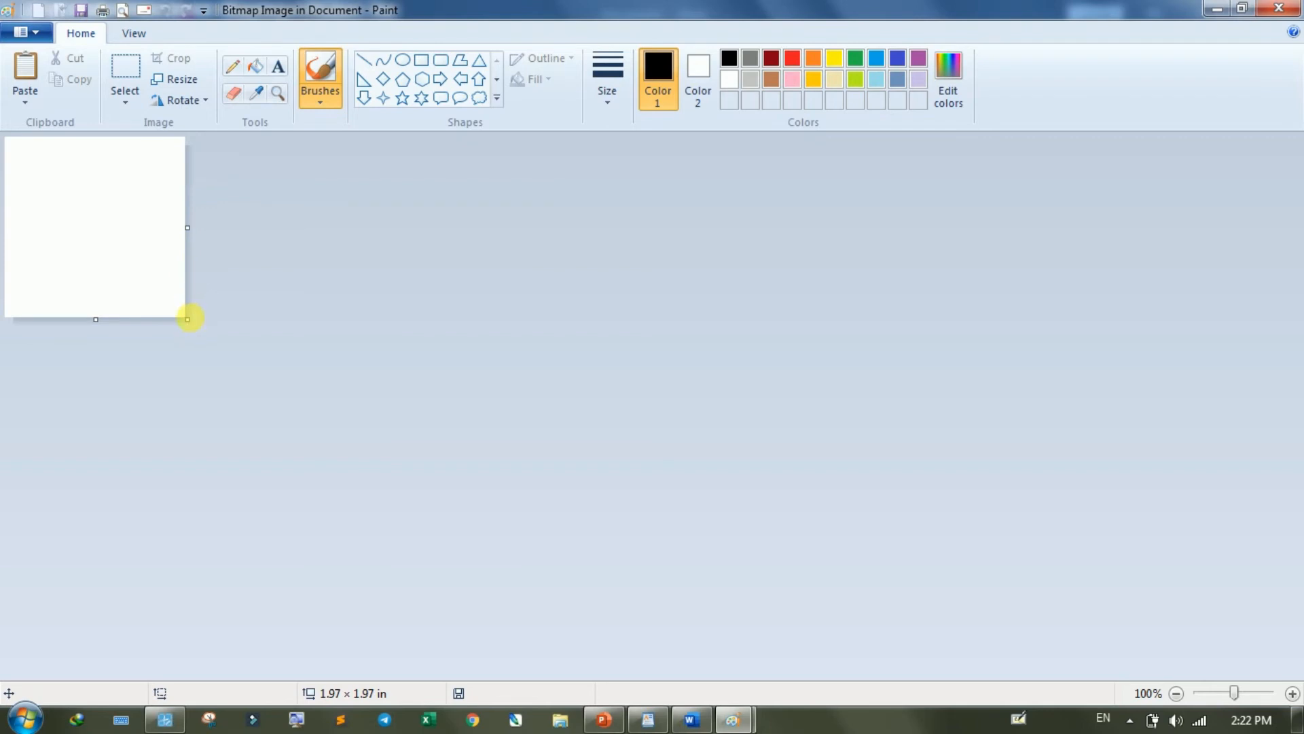
drag(188, 319, 638, 491)
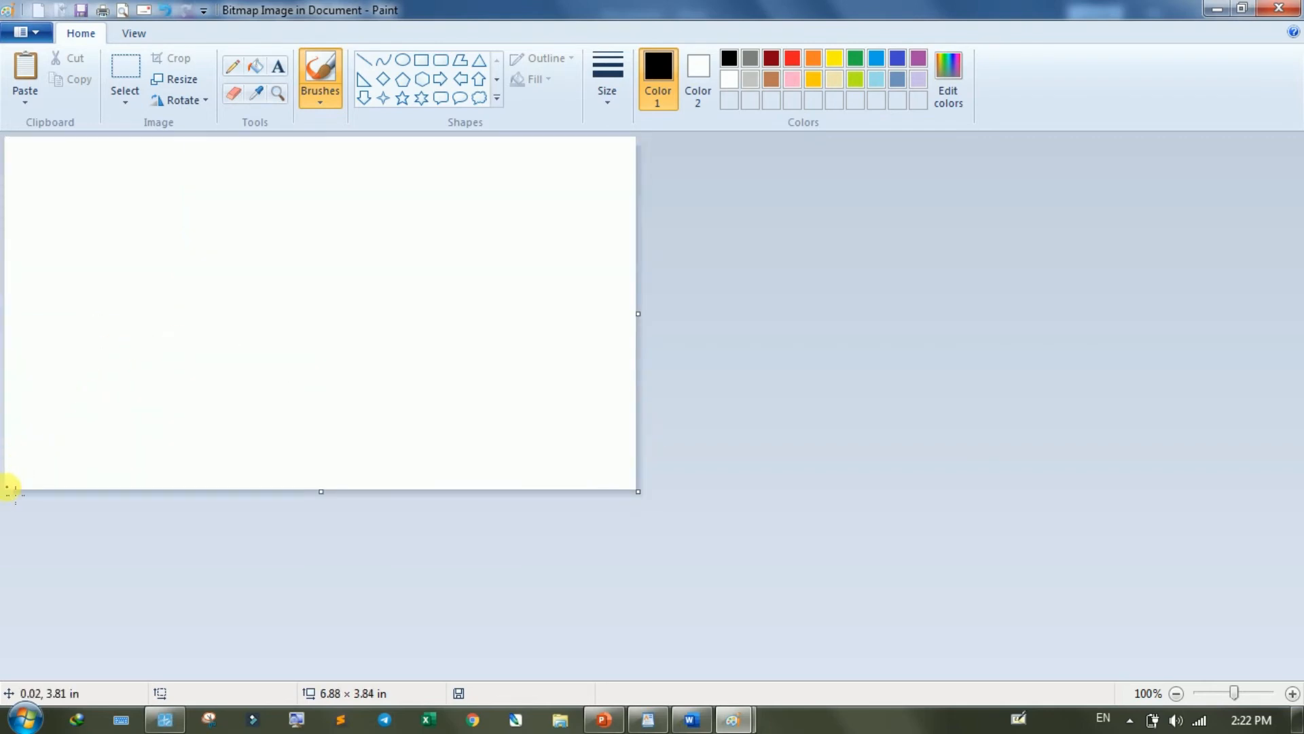
mouse_move(9, 487)
mouse_down()
mouse_move(398, 294)
mouse_move(561, 242)
mouse_move(675, 137)
mouse_up()
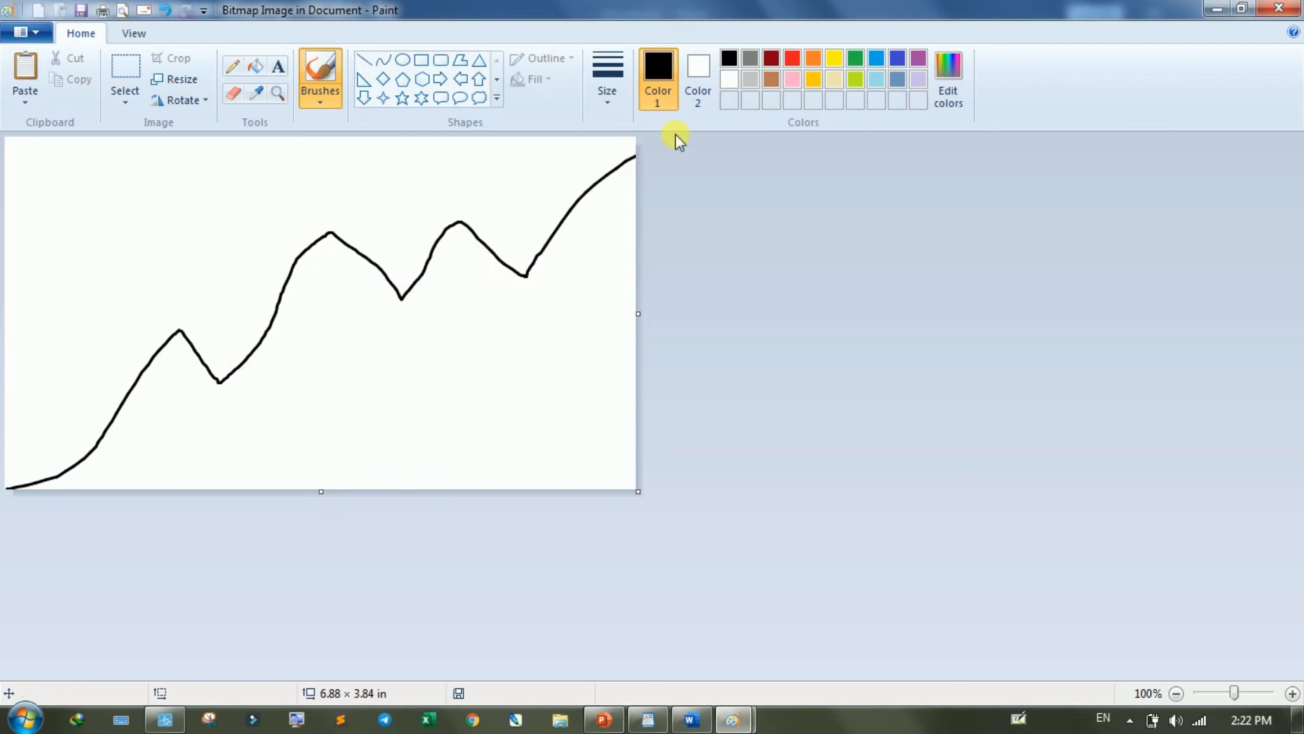
click(1278, 9)
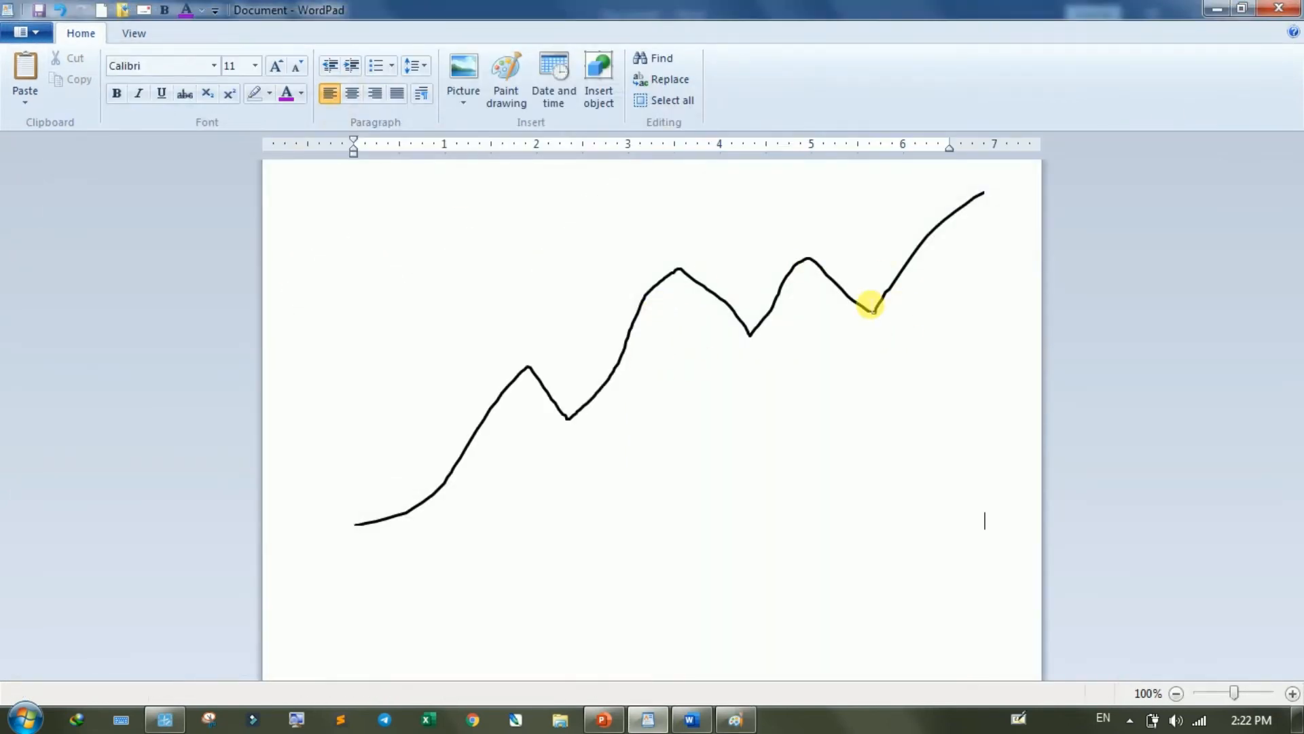
- Delete the inserted zigzag line drawing from the document
click(870, 304)
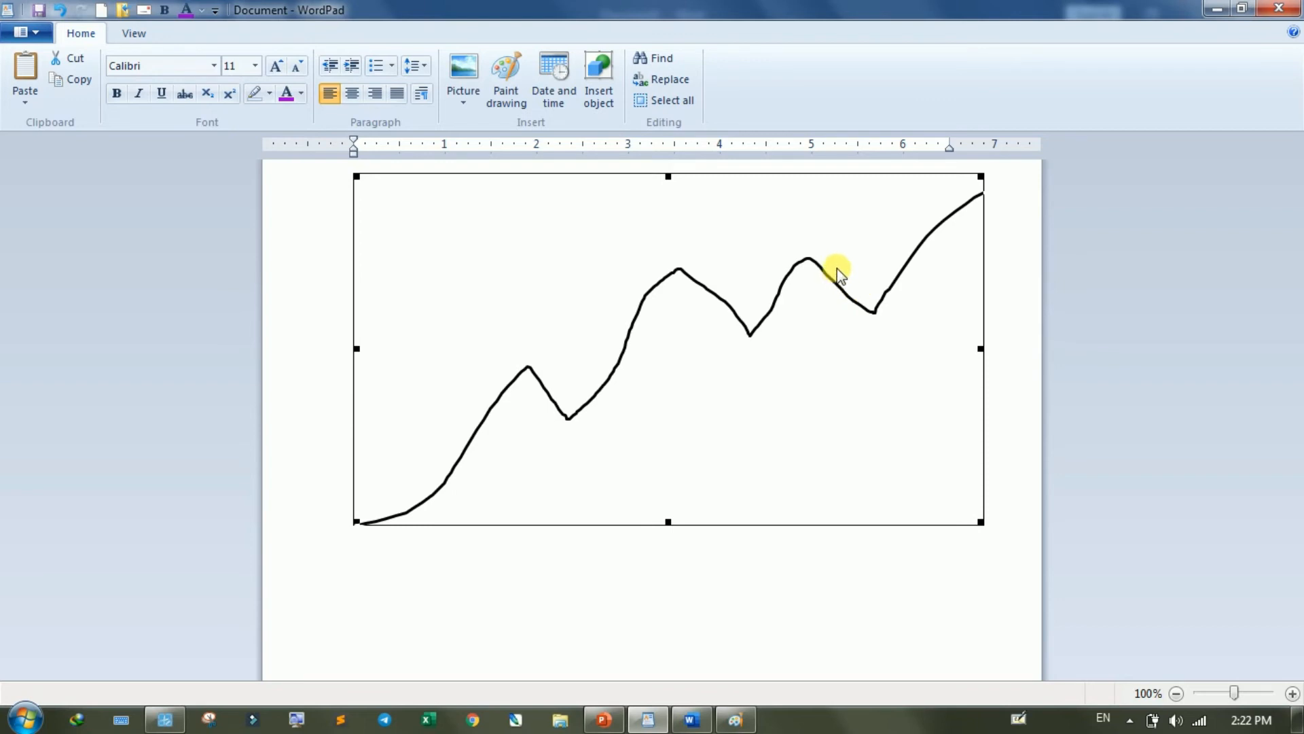
key(Delete)
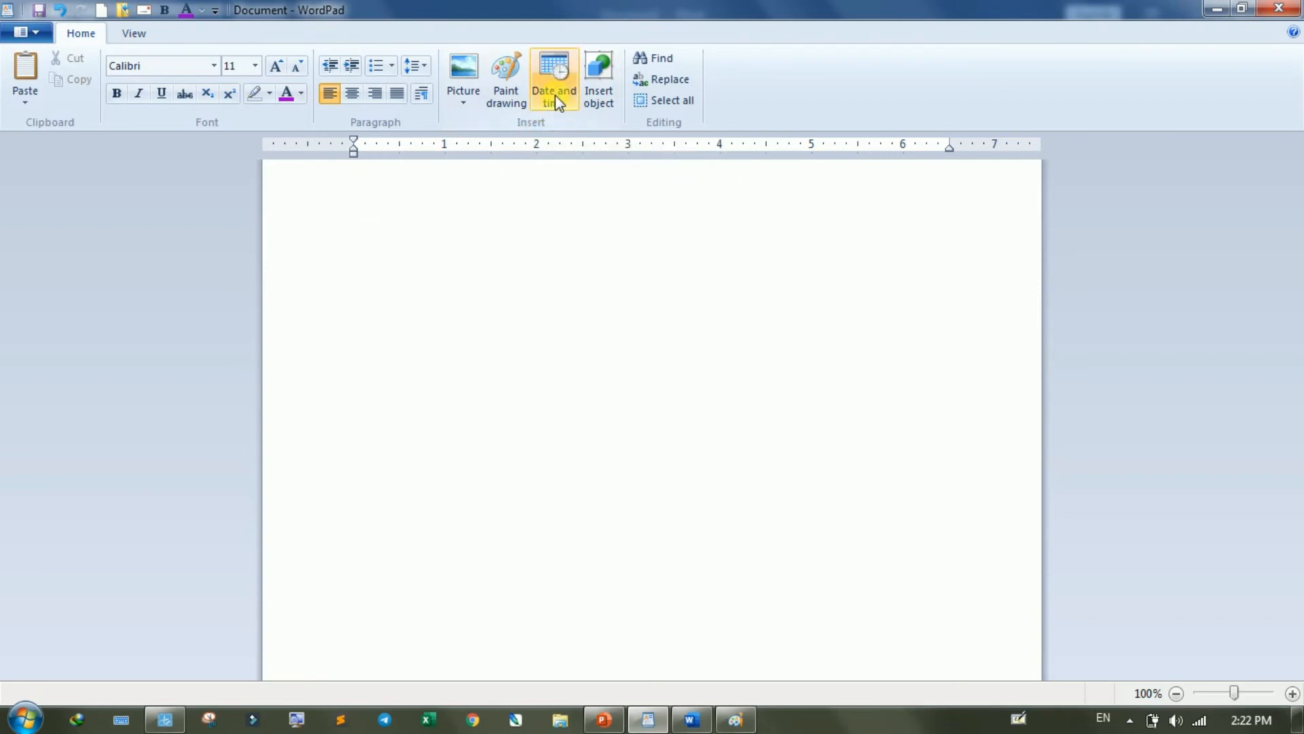
- Insert the current date in the format "Wednesday, 04 August, 2021"
click(556, 95)
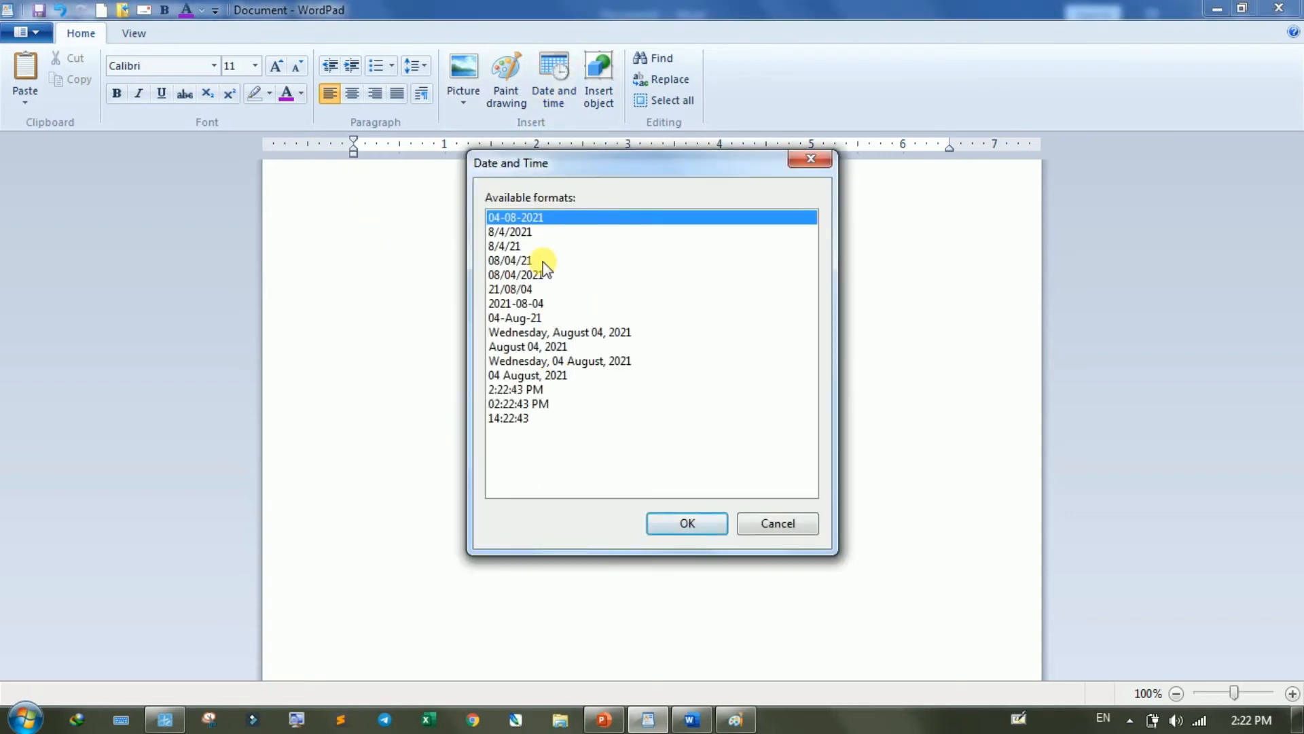
click(513, 231)
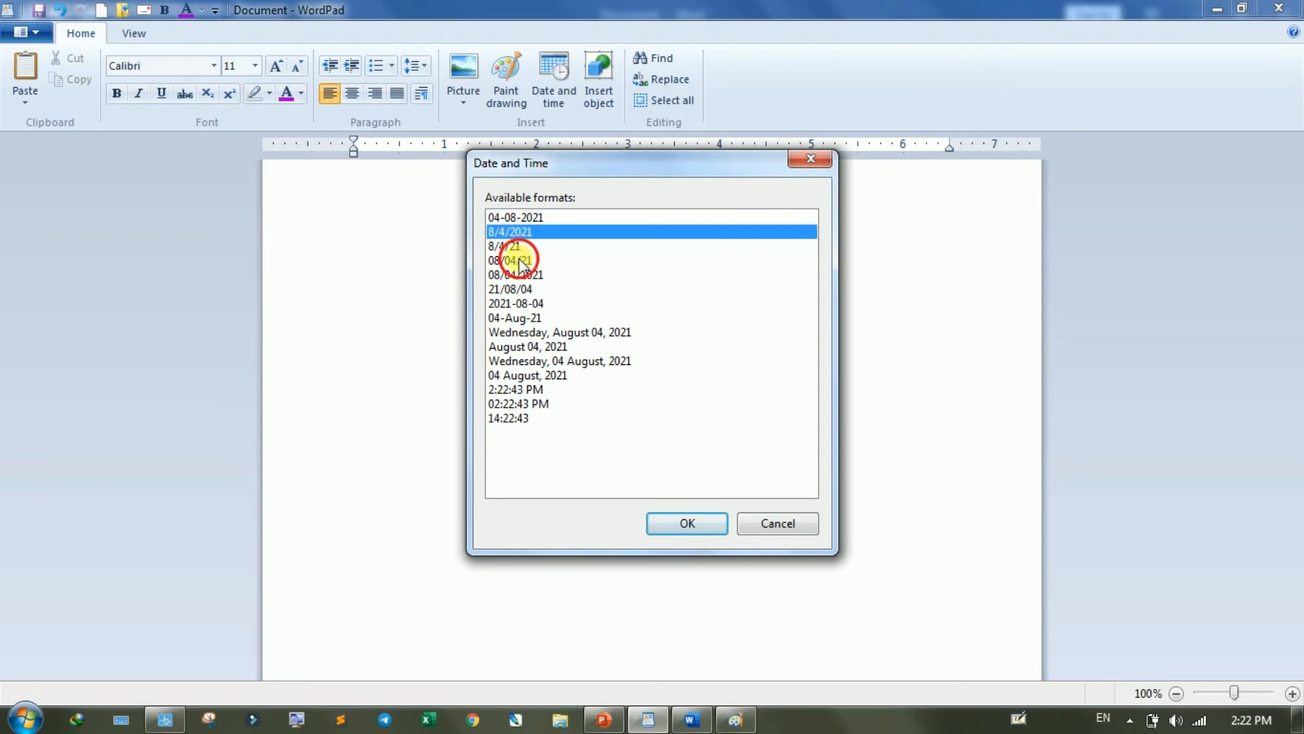
click(519, 275)
click(520, 317)
click(522, 332)
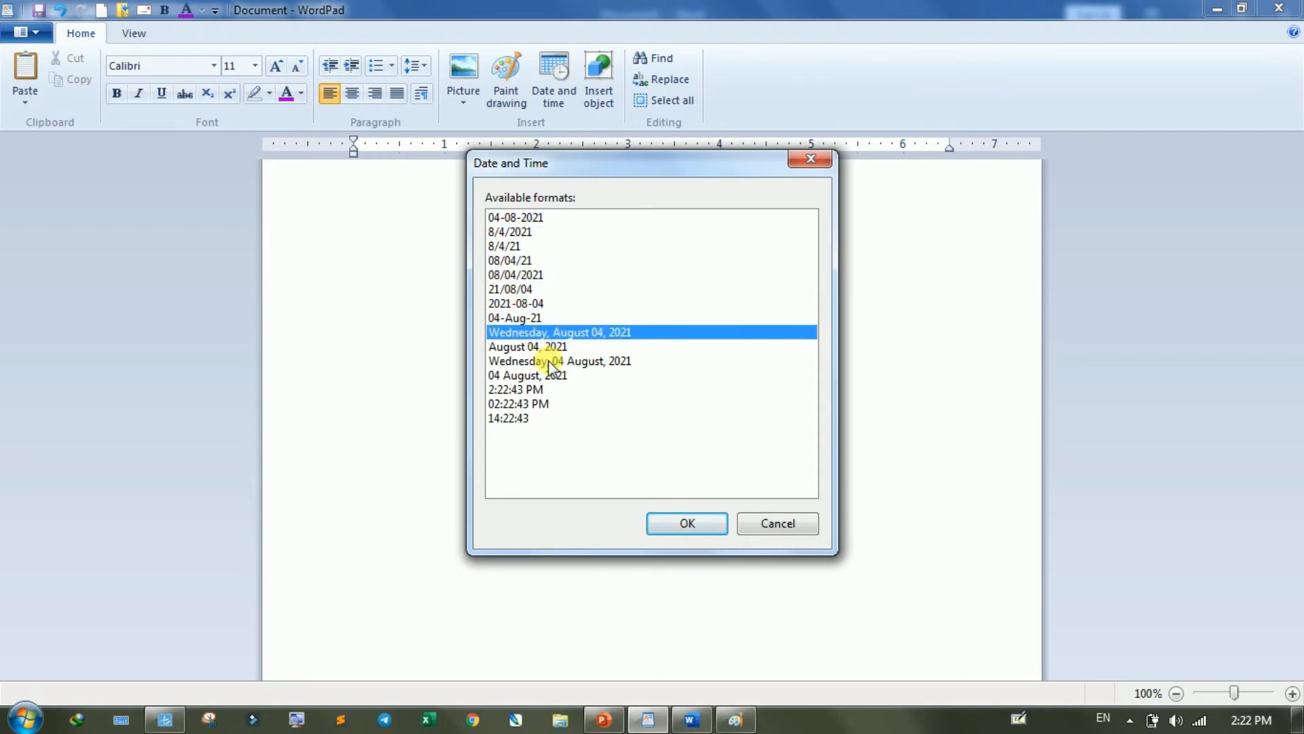
click(539, 360)
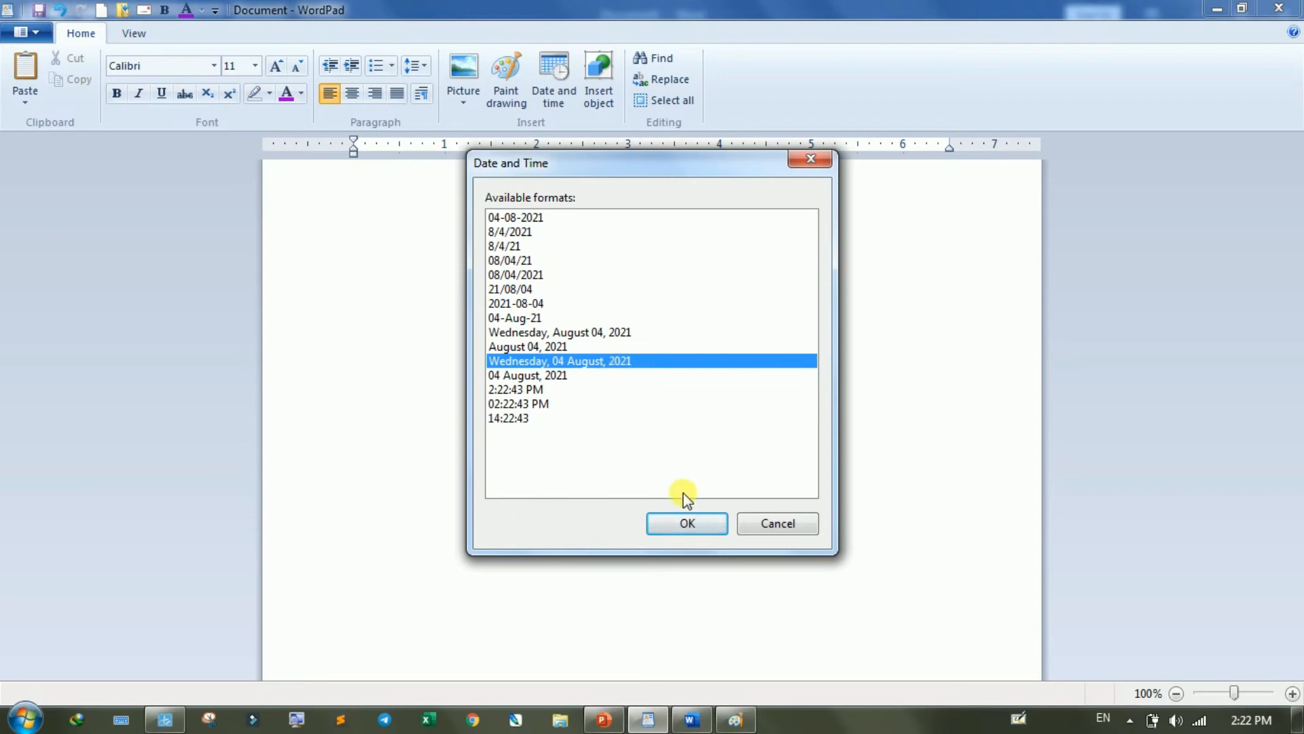
click(689, 523)
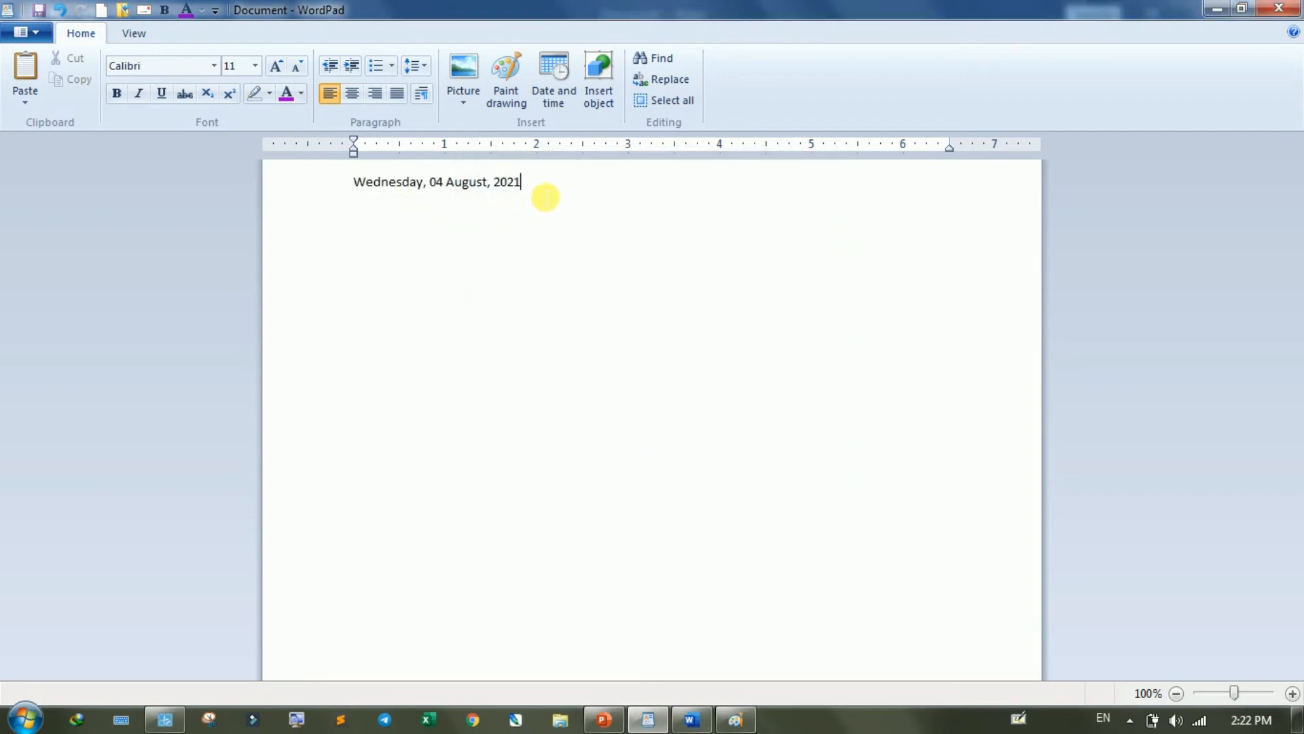
- Enlarge the inserted date line to font size 22 and colour it purple
drag(541, 195, 267, 185)
key(ctrl+shift+period)
key(ctrl+shift+period)
key(ctrl+shift+period)
key(ctrl+shift+period)
key(ctrl+shift+period)
key(ctrl+shift+period)
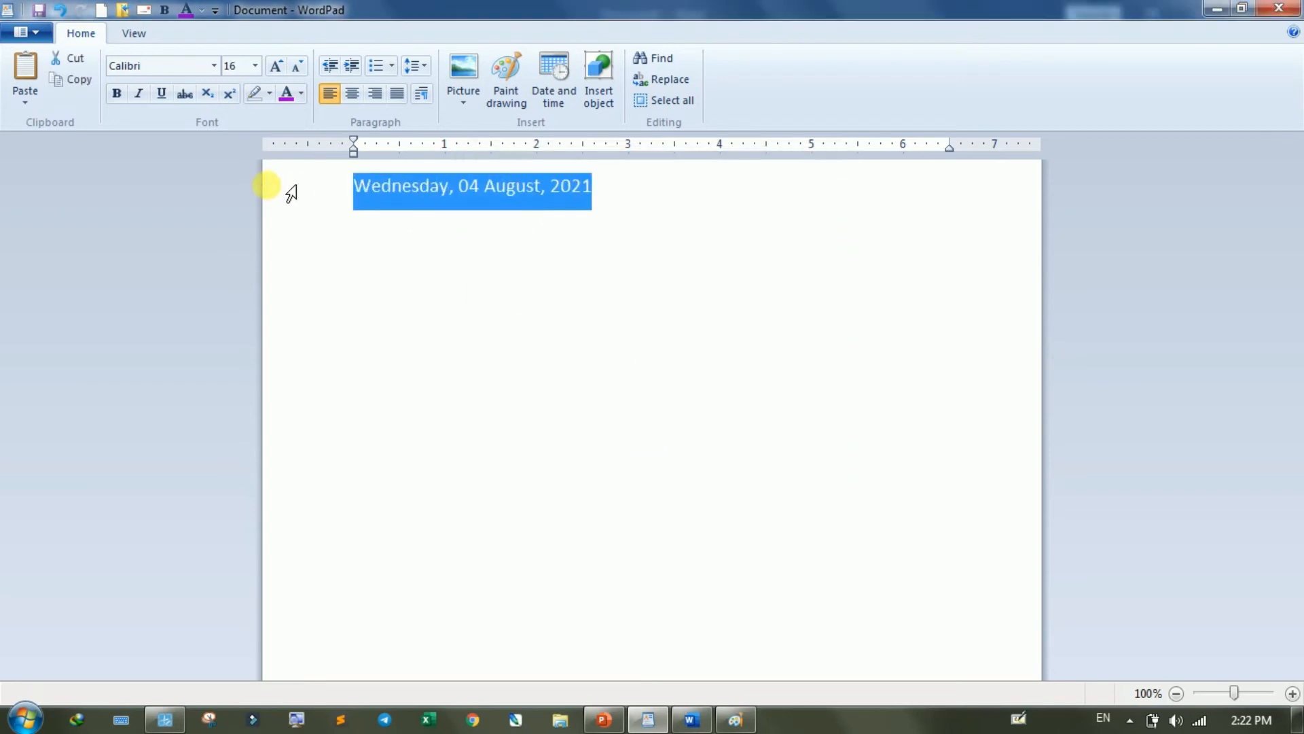
click(275, 65)
click(298, 65)
click(291, 93)
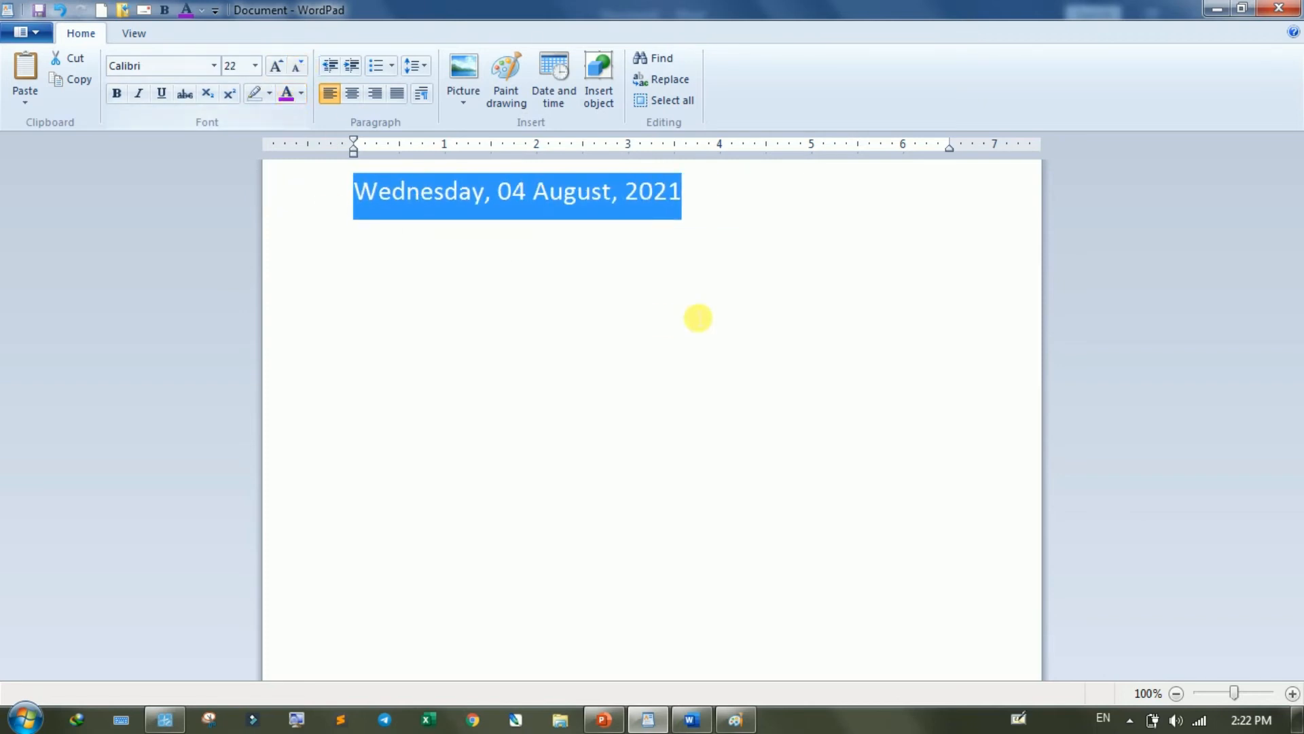
click(695, 303)
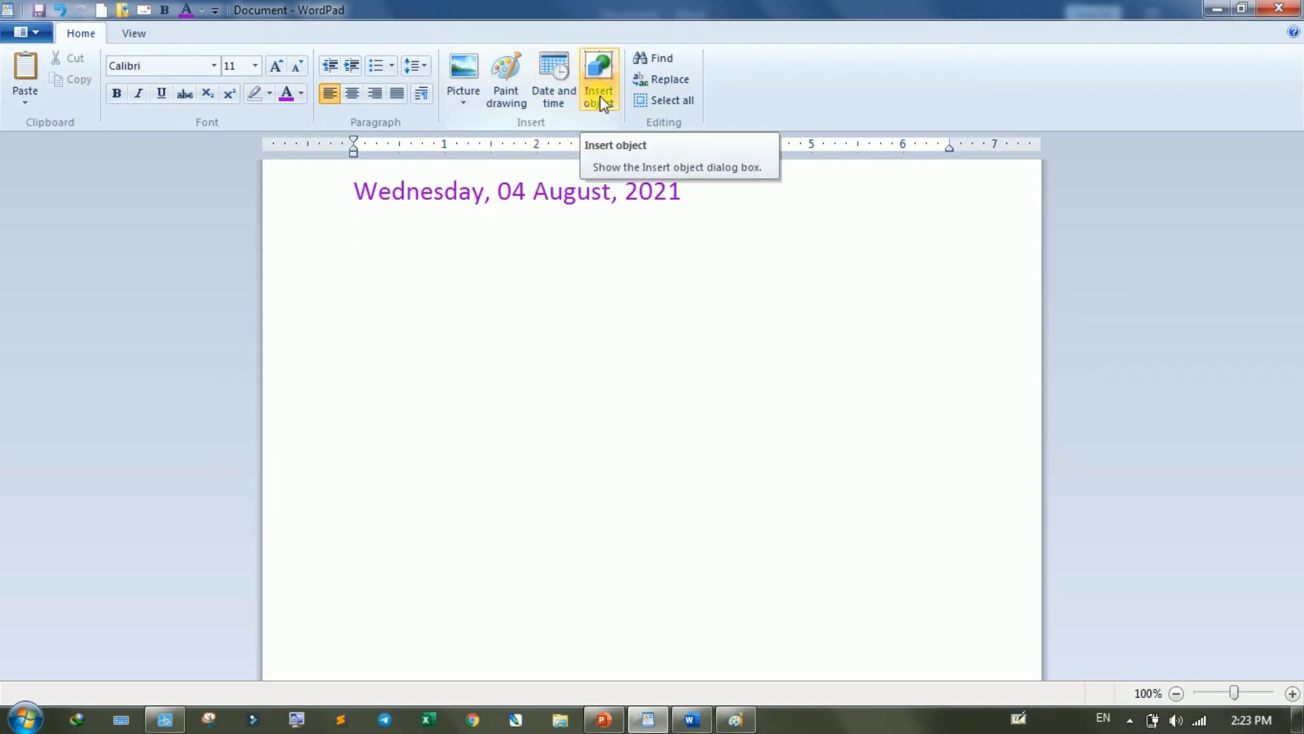
- Delete the whole date line from the document
drag(699, 202, 198, 170)
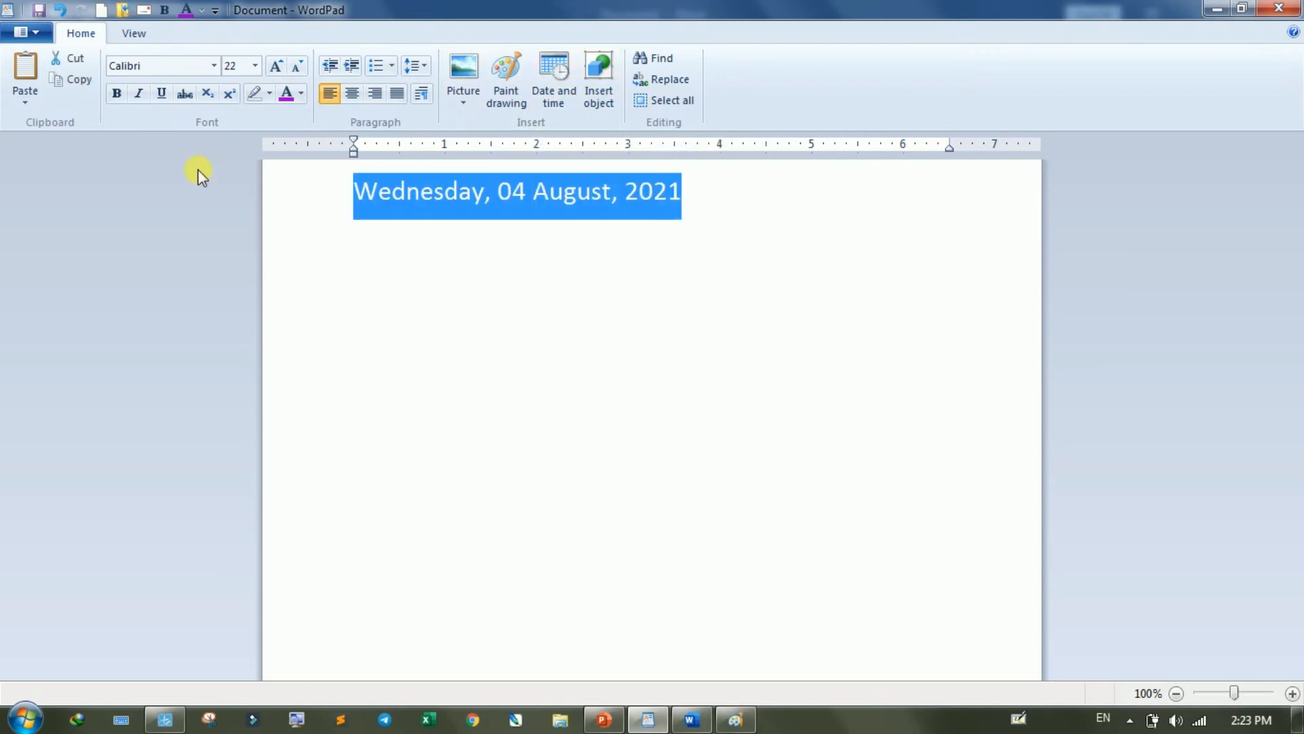
key(Delete)
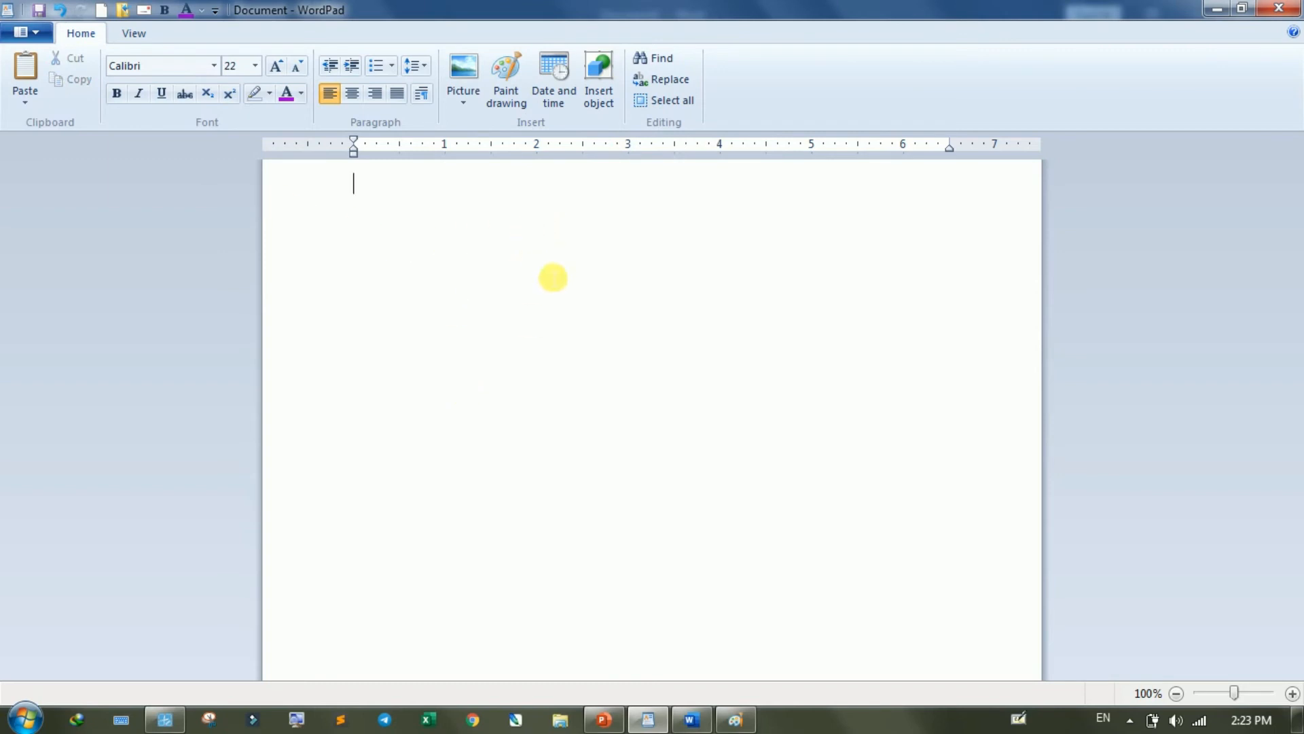
- Insert a newly created Microsoft Excel Worksheet object into the empty document
click(610, 102)
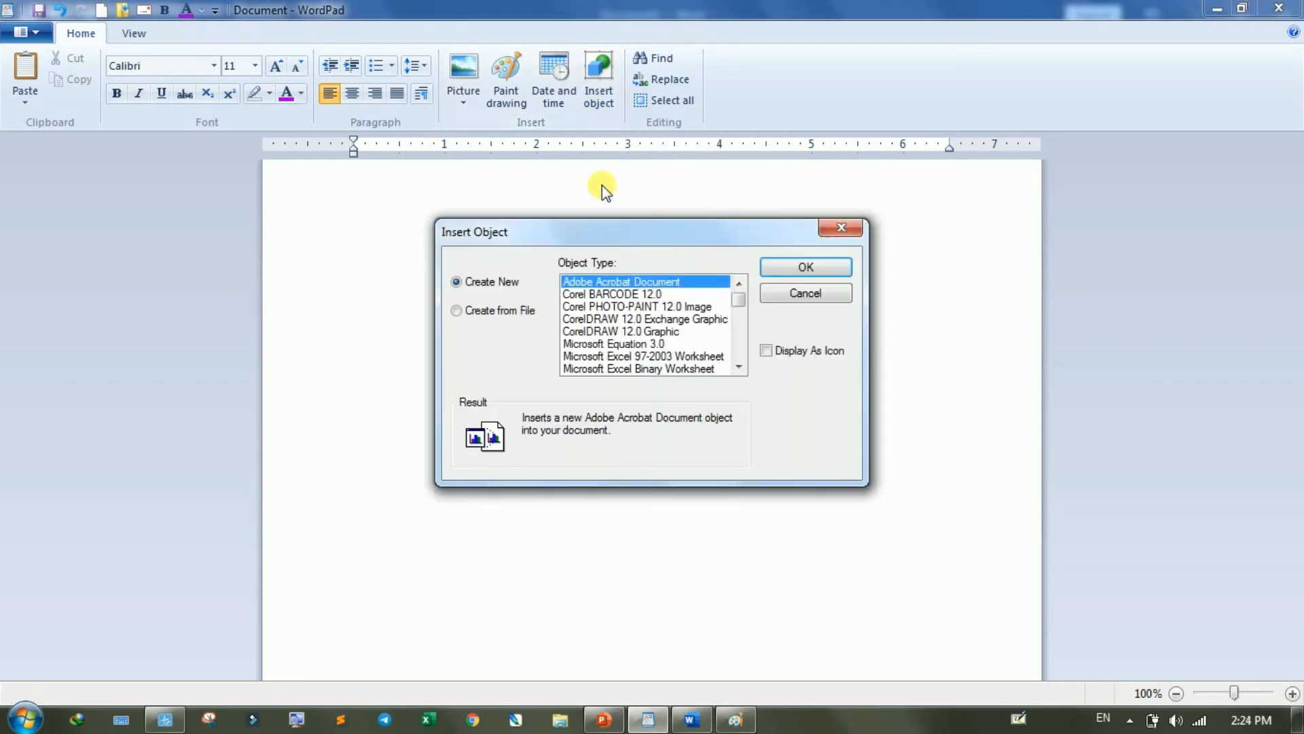
drag(626, 233, 605, 207)
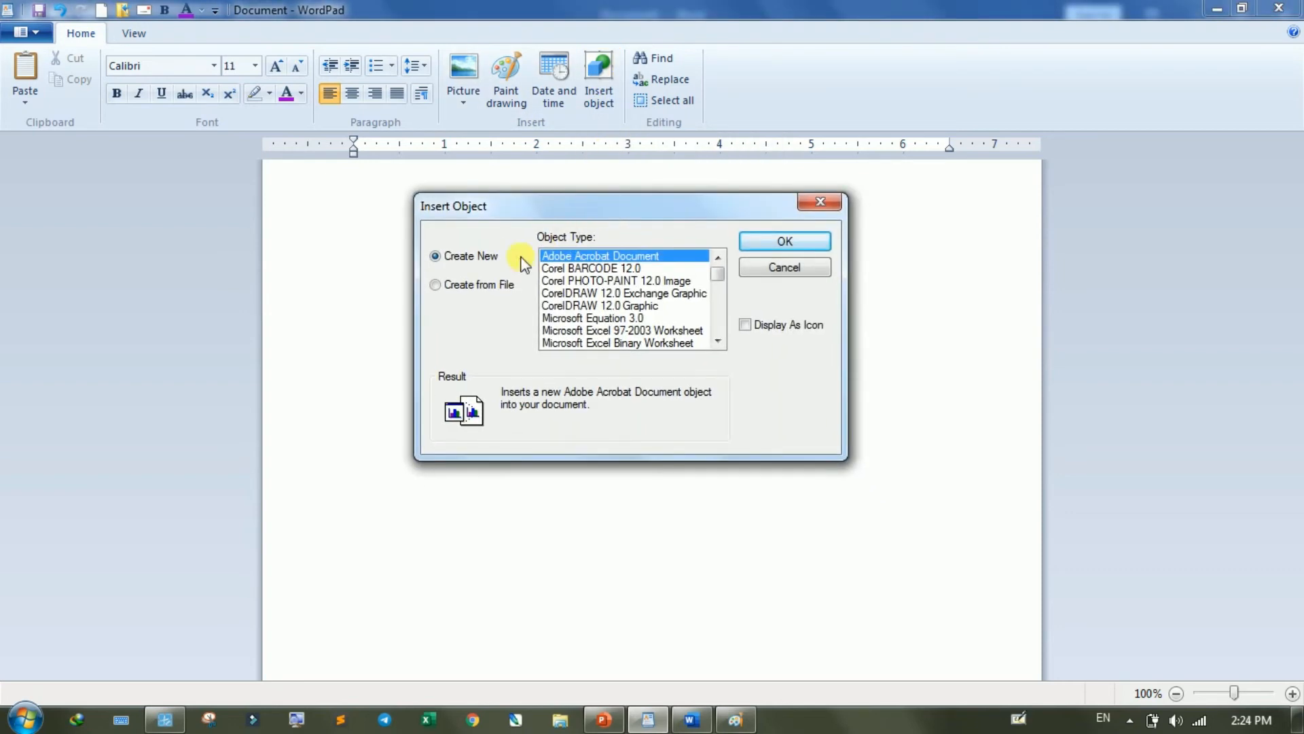
click(490, 288)
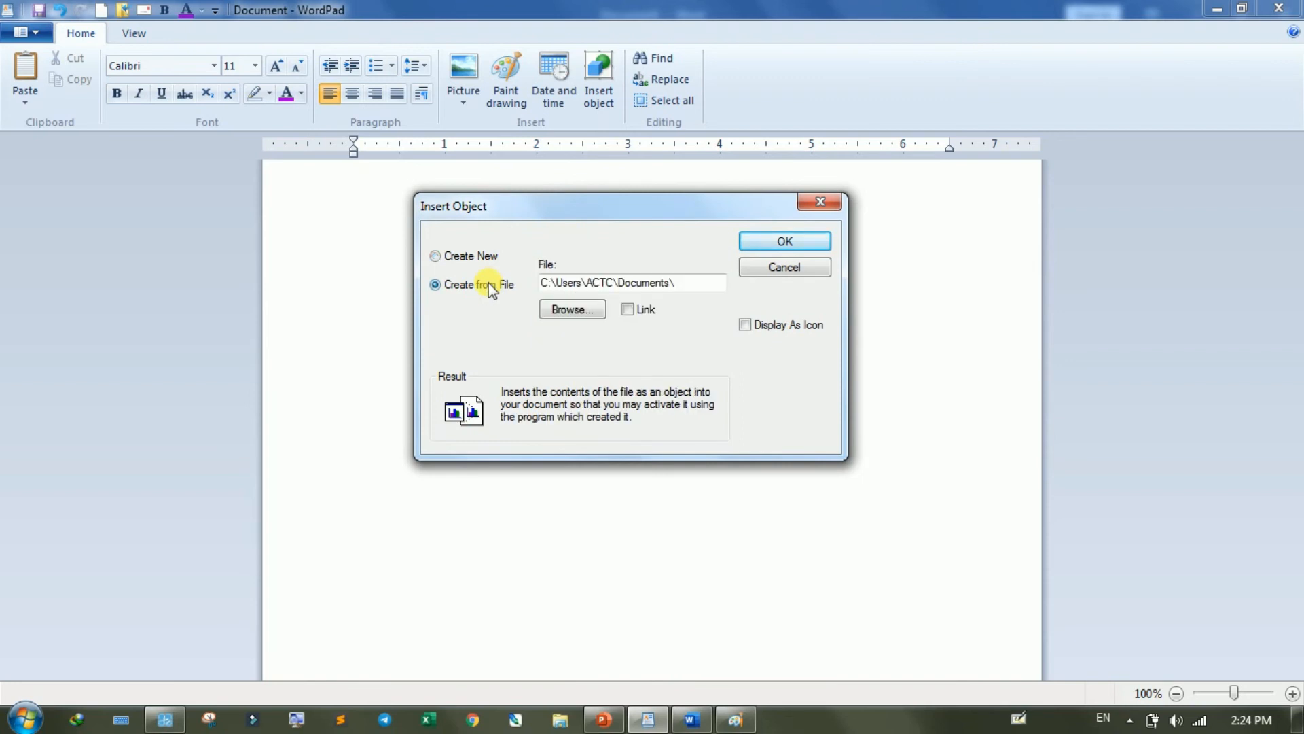
click(484, 264)
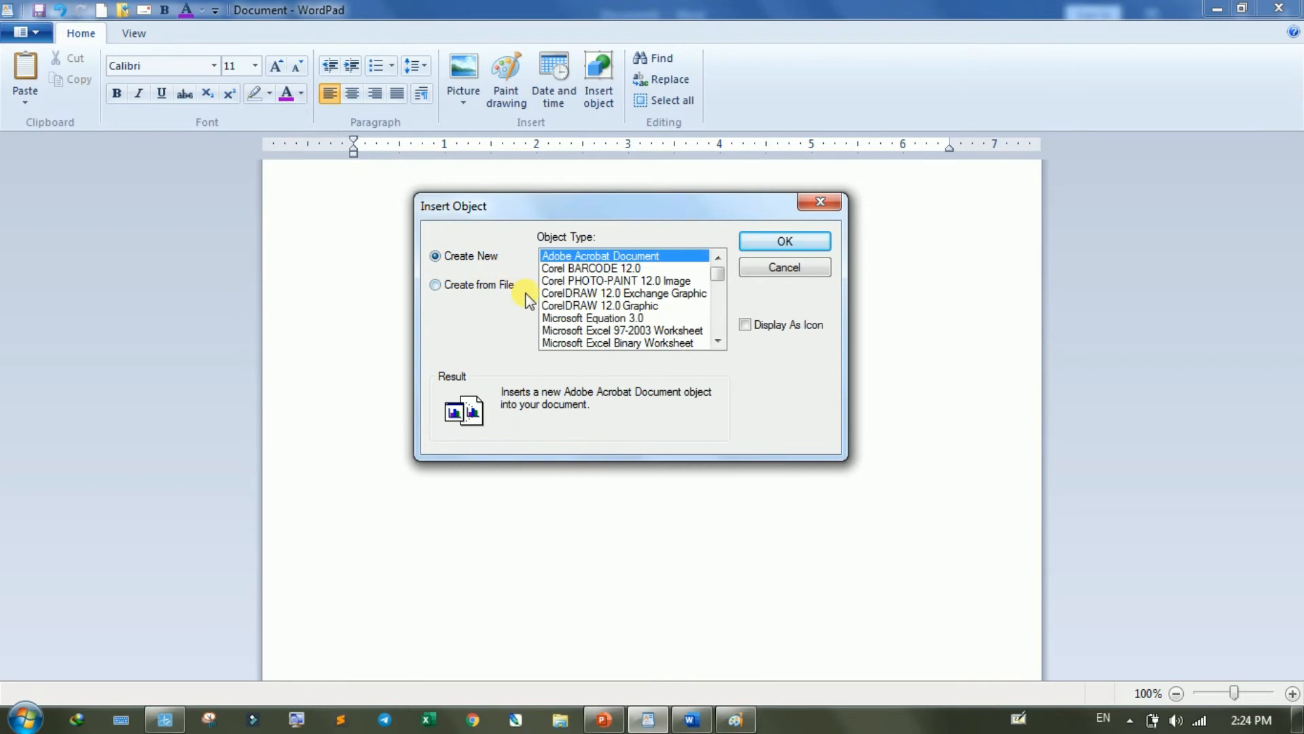
click(718, 342)
click(717, 342)
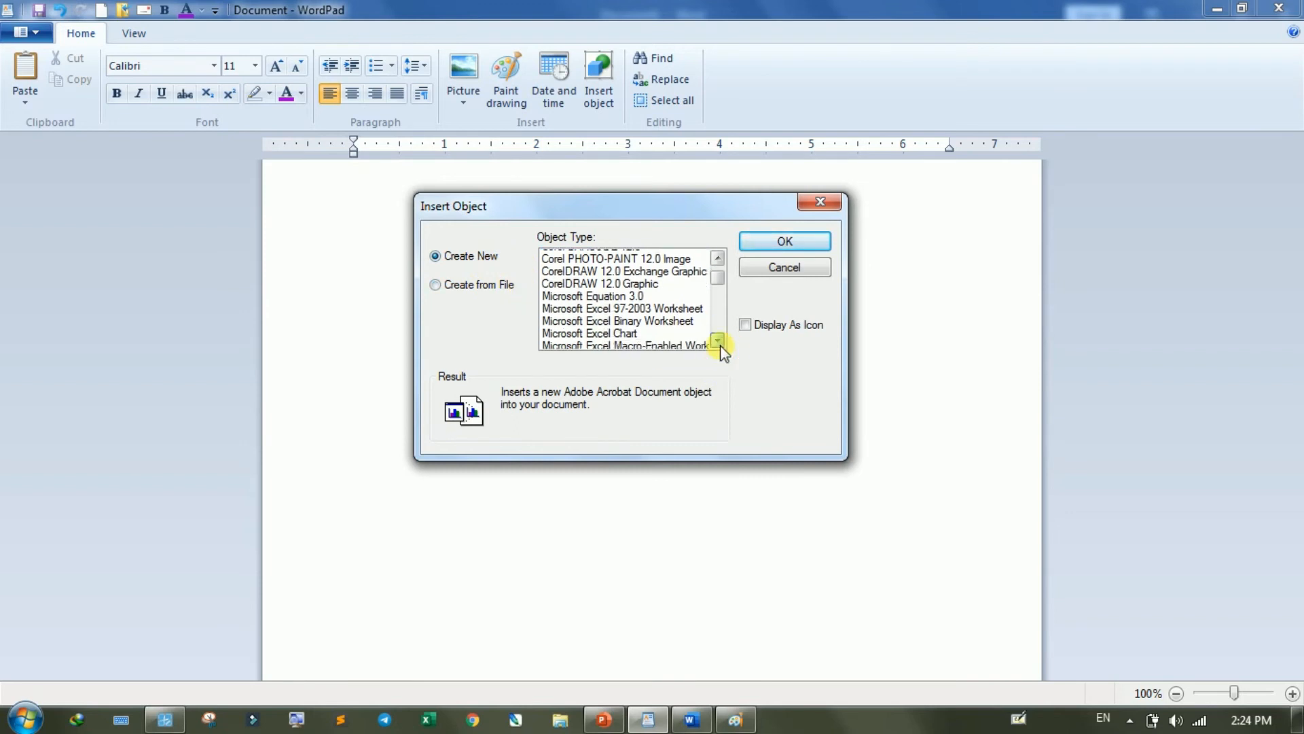
click(718, 342)
click(718, 342)
click(718, 341)
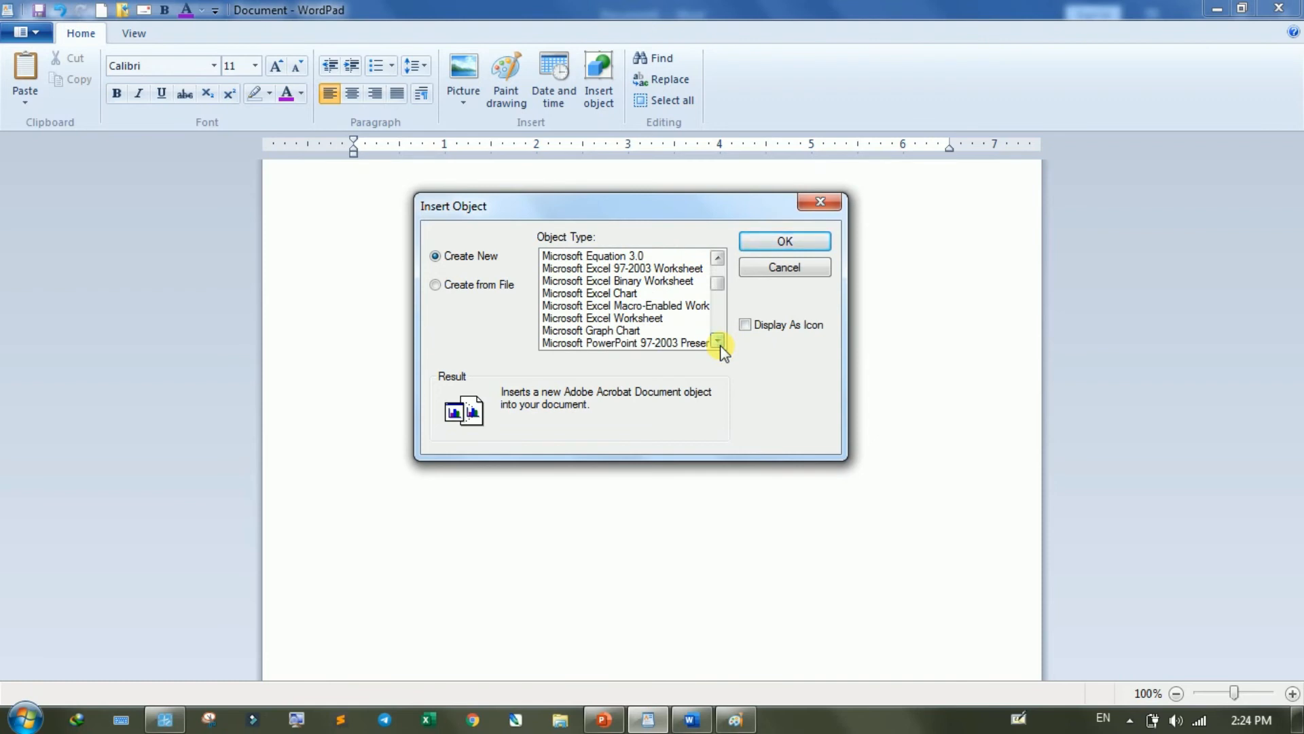
click(656, 318)
click(774, 246)
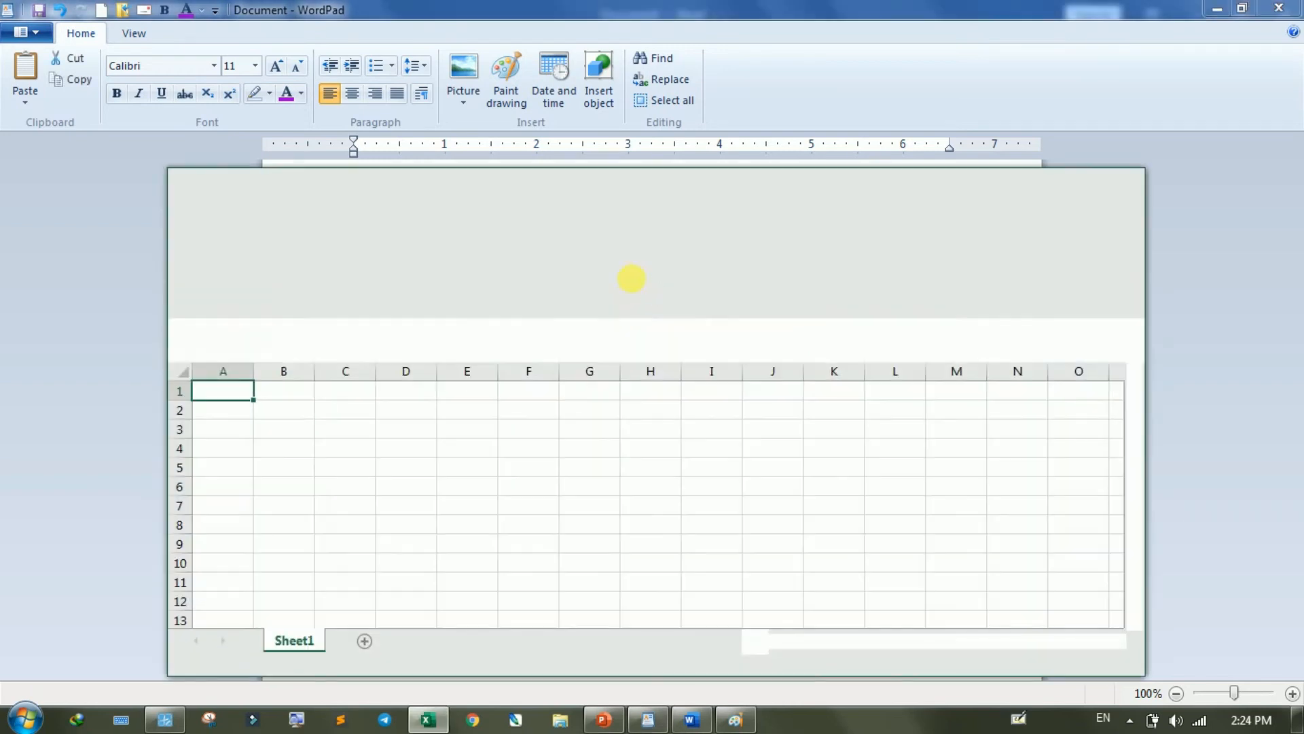
- Enter "Sun" in cell D3 and fill the weekday names down to D9
click(402, 428)
text(Sun)
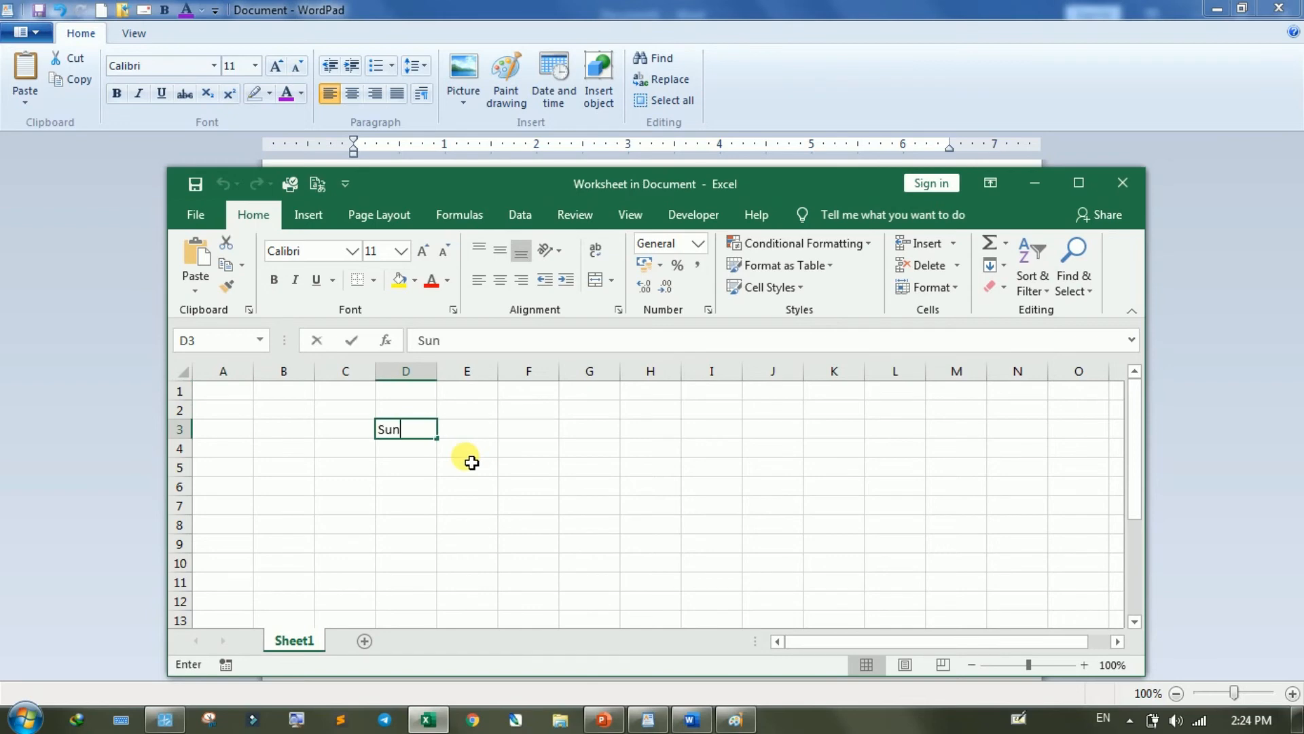
click(527, 467)
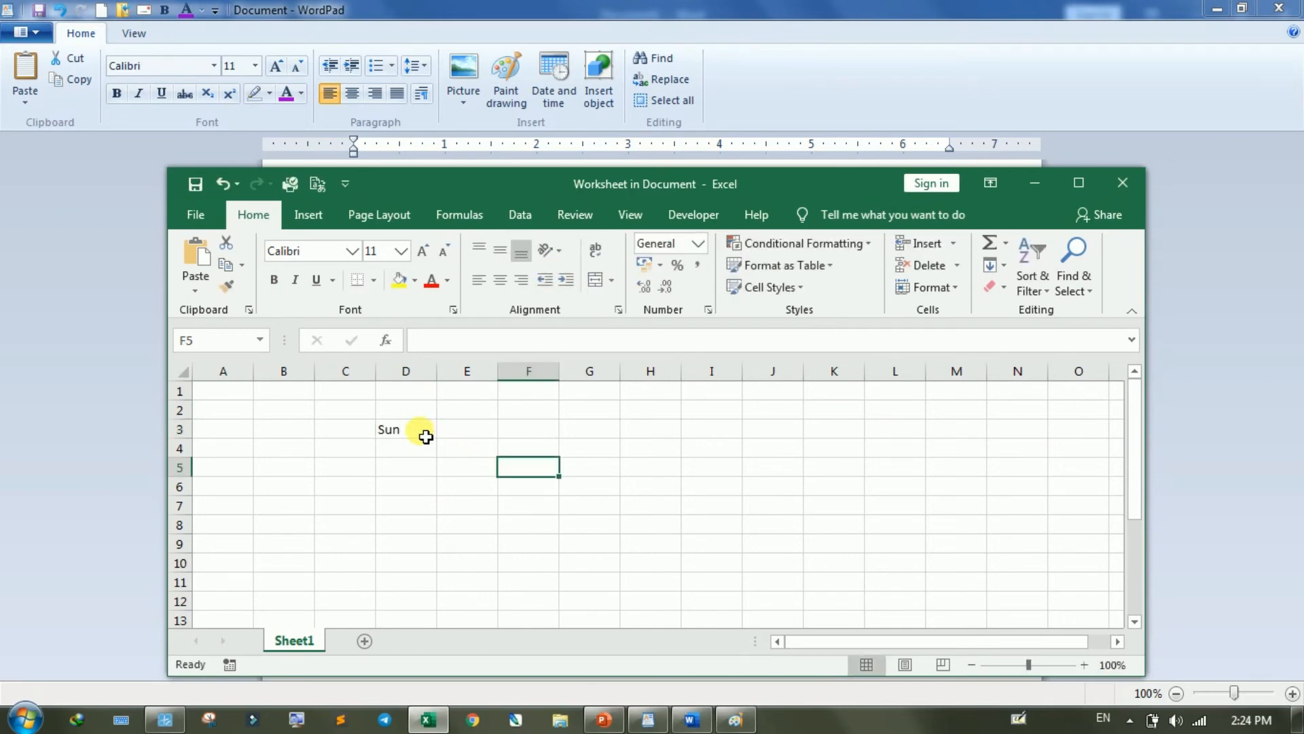
click(424, 432)
drag(437, 440, 437, 551)
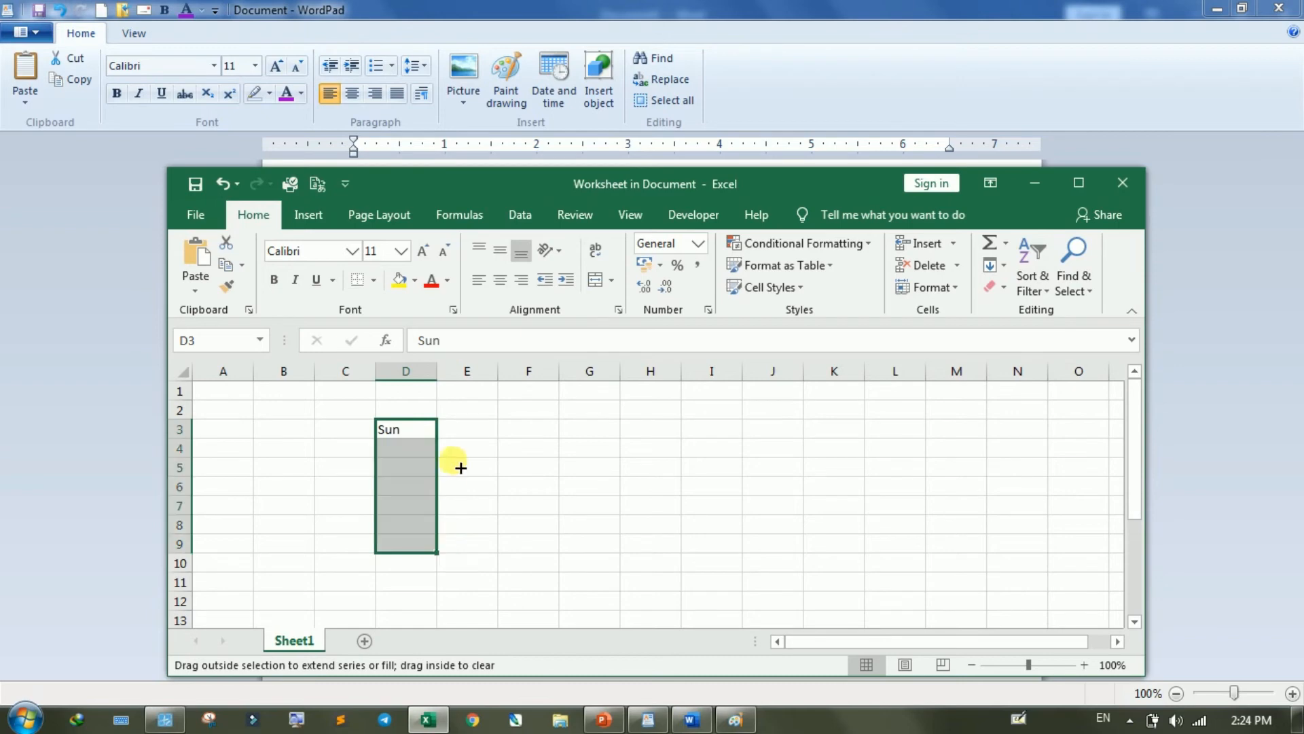
- Enter 1 and 2 in cells E3 and E4 and fill the number series down to E9
click(466, 432)
text(1)
key(Return)
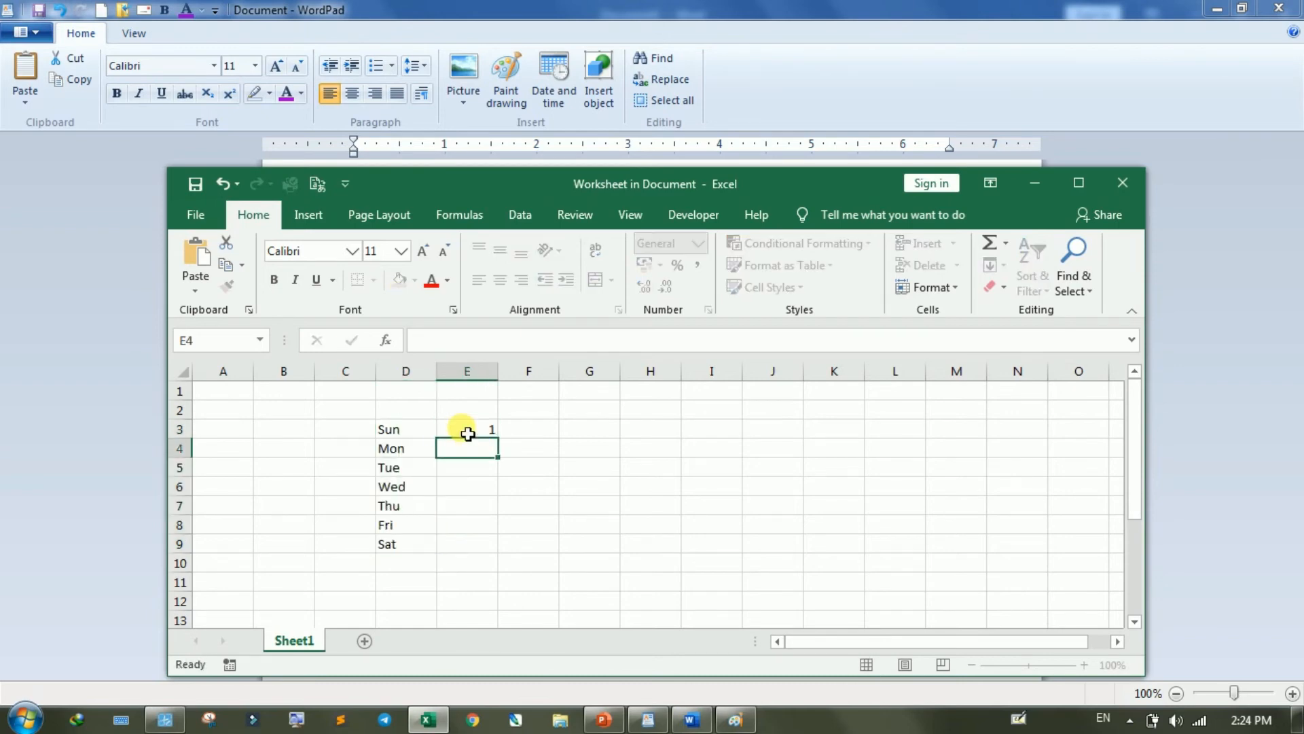
text(2)
key(Return)
drag(470, 432, 486, 448)
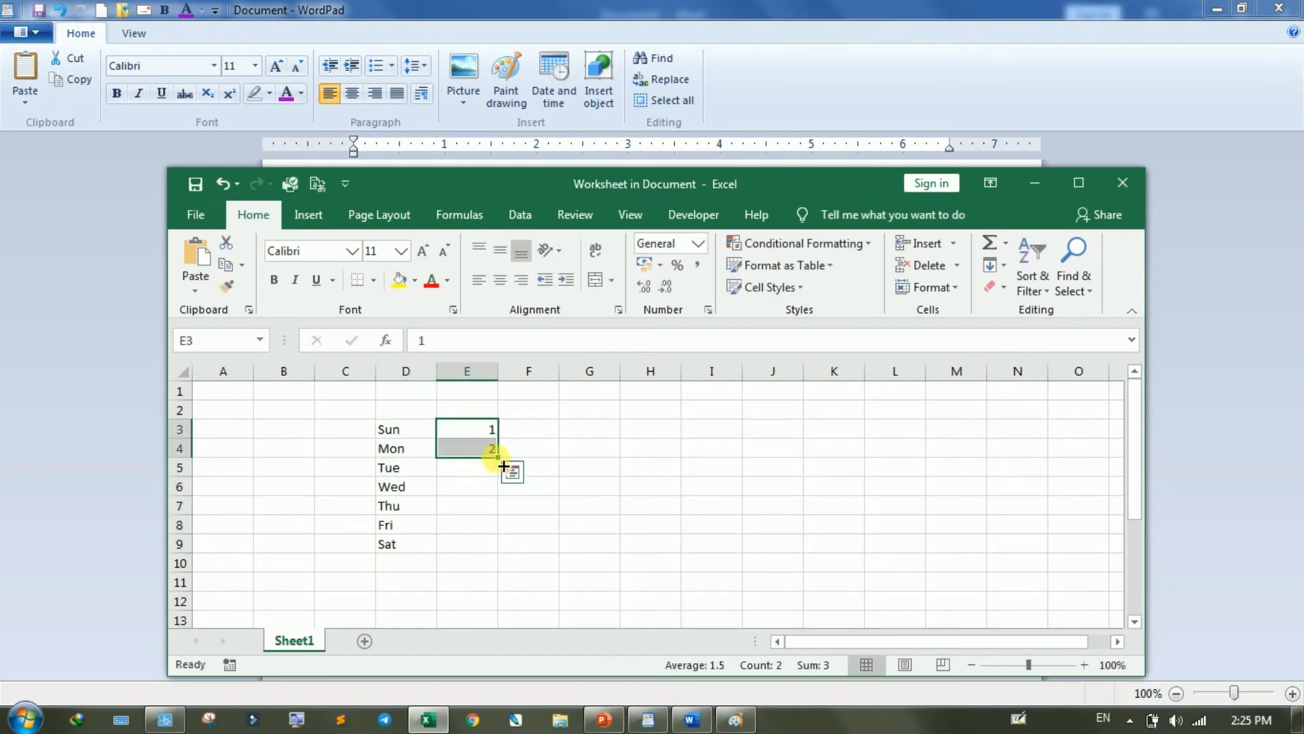
mouse_move(505, 515)
mouse_down()
mouse_move(501, 559)
mouse_move(520, 537)
mouse_up()
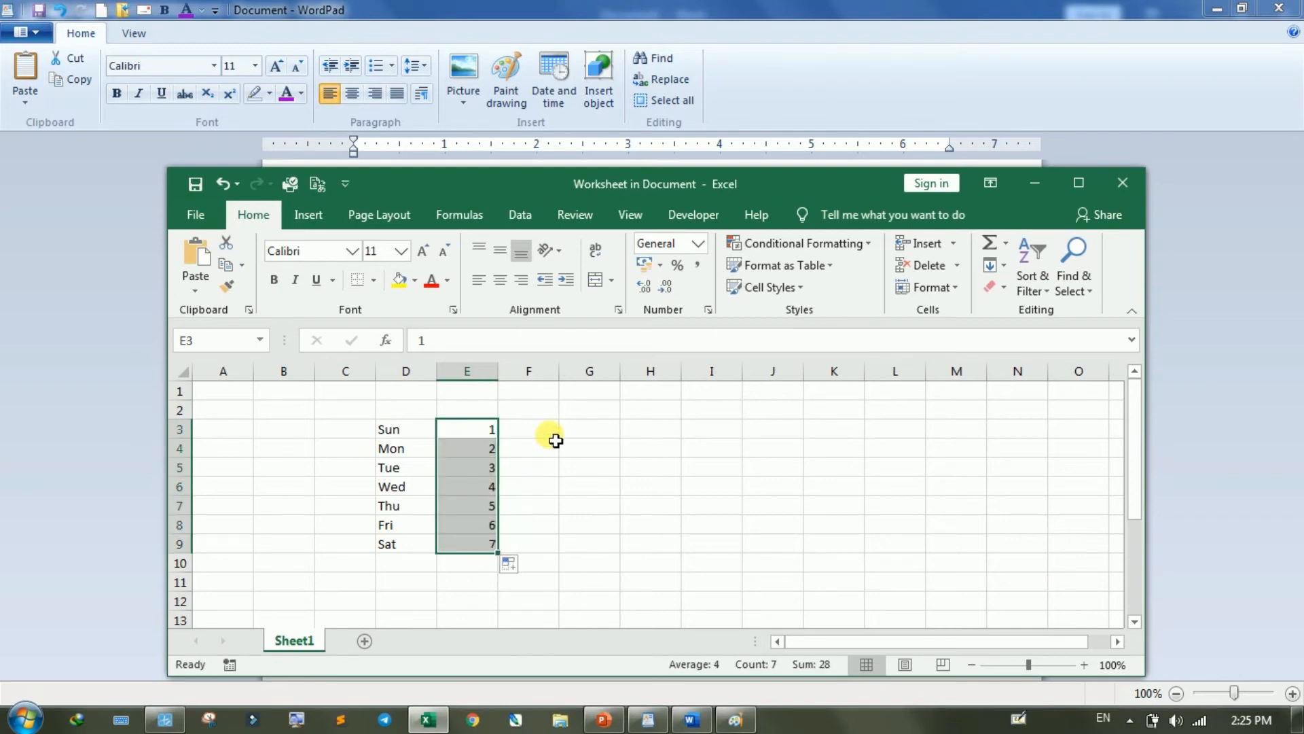
- Enter 8 and 9 in cells F3 and F4 and fill the number series down to F9
click(554, 434)
text(8)
key(Return)
text(9)
key(Return)
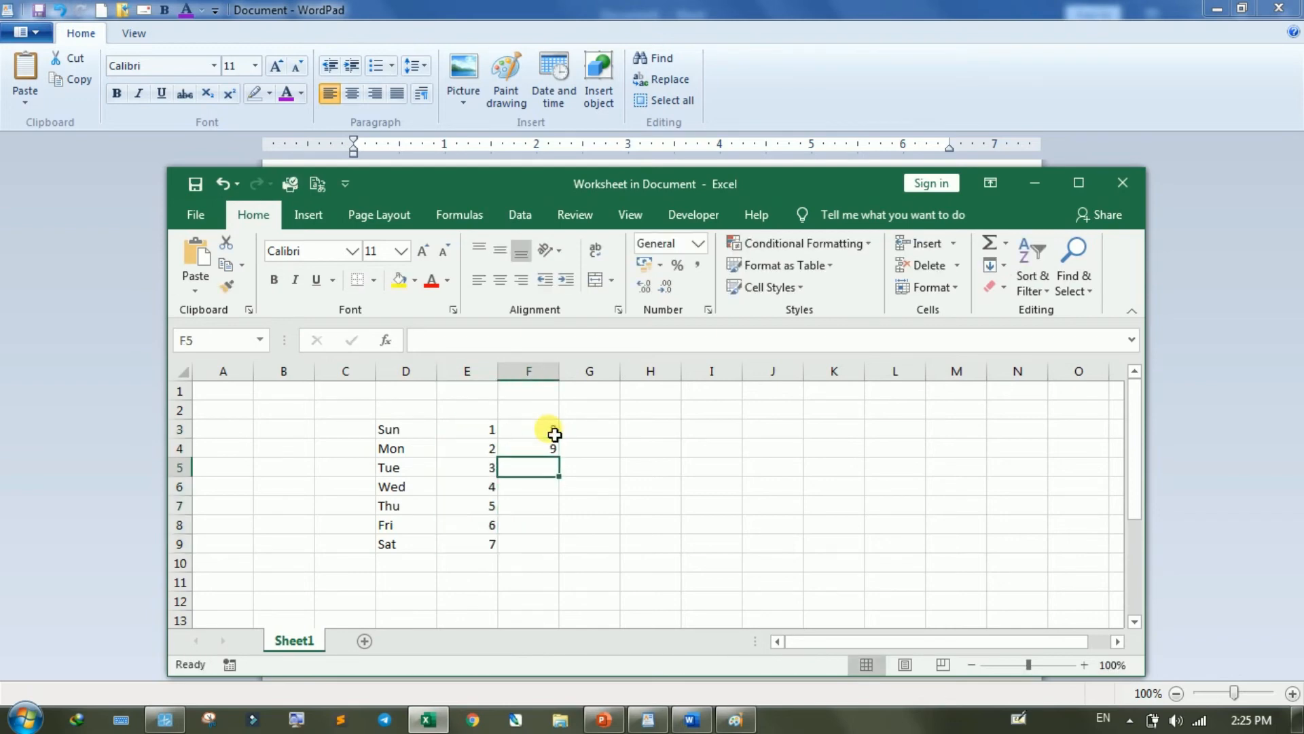
drag(554, 435, 571, 546)
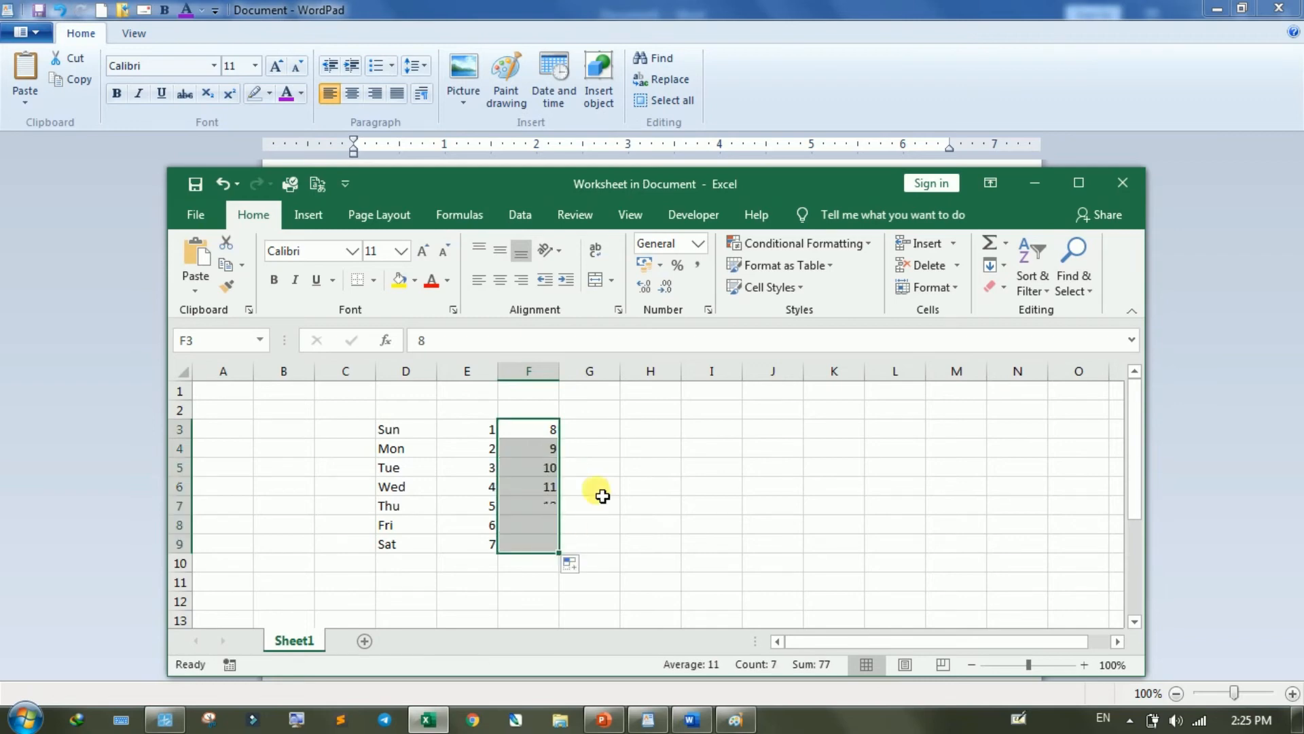
- Enter 15 and 16 in cells G3 and G4 and fill the number series down to G9
click(610, 430)
text(15)
key(Return)
text(16)
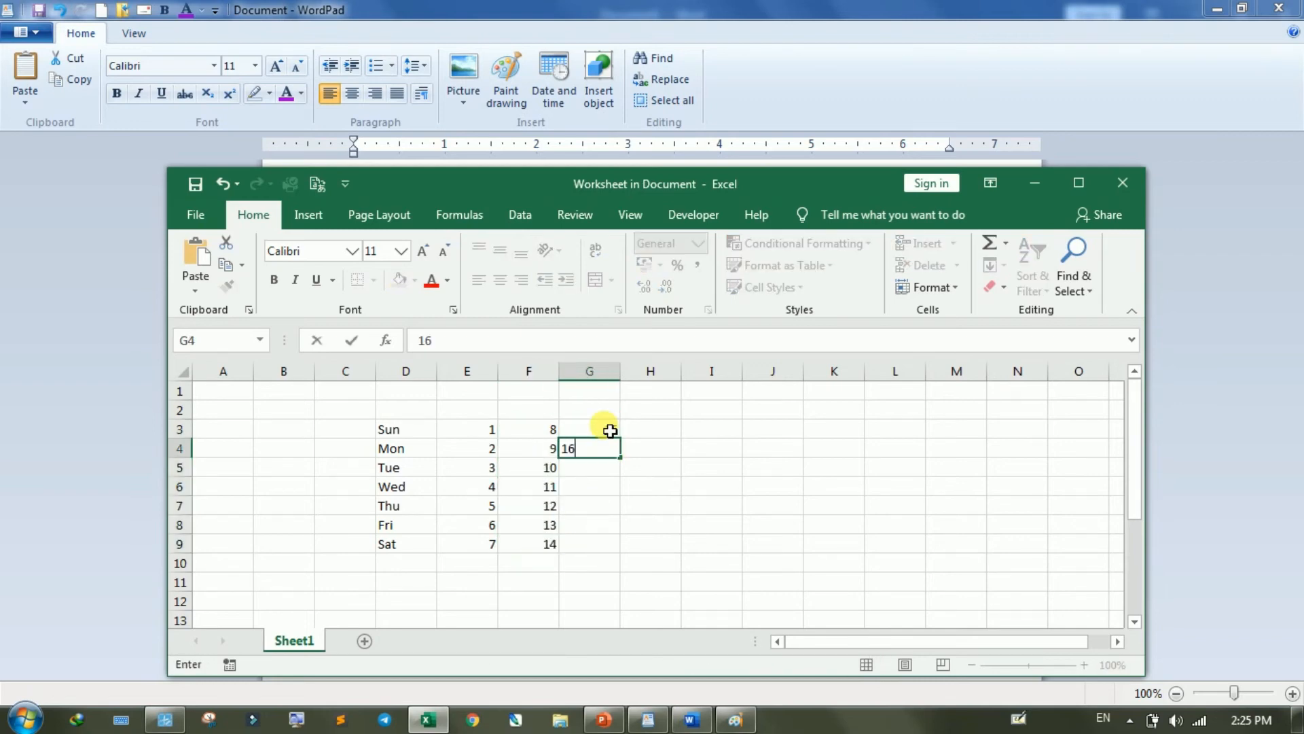
key(Return)
drag(610, 430, 623, 552)
- Enter 22 and 23 in cells H3 and H4 and fill the number series down to H9
click(669, 435)
text(22)
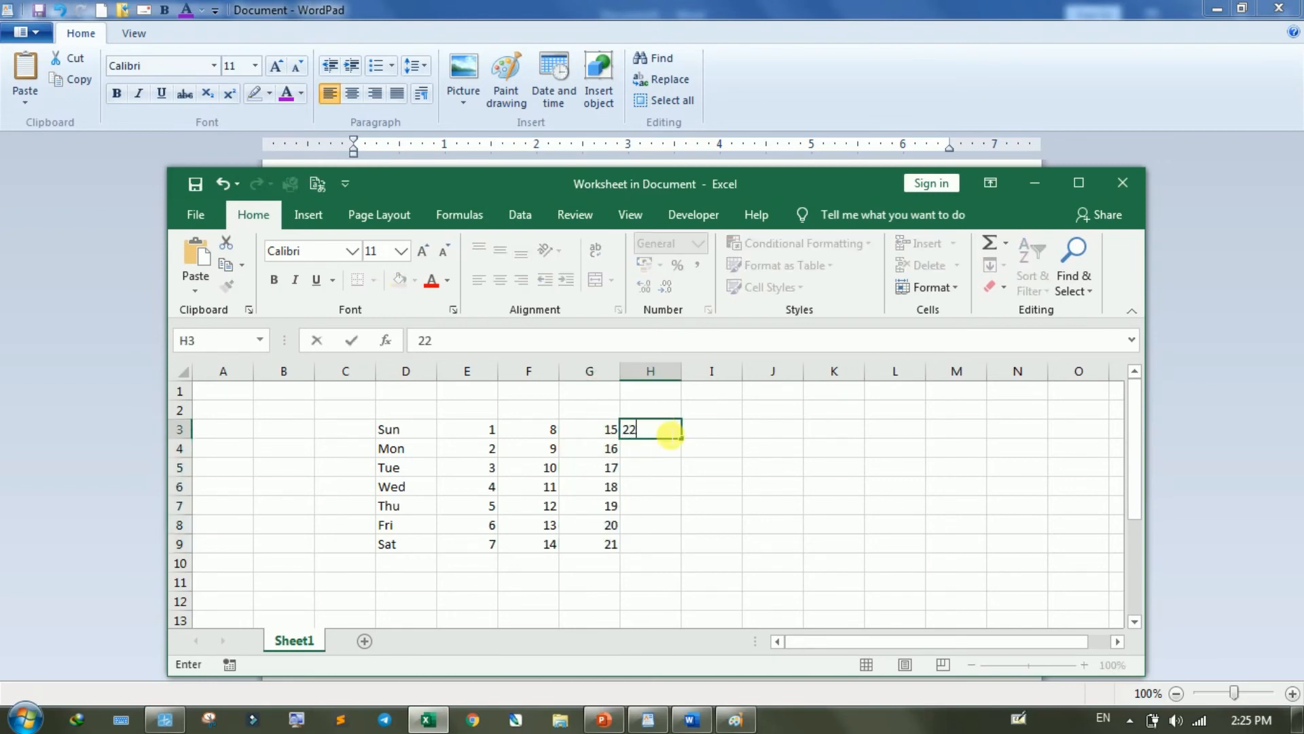
key(Return)
text(23)
key(Return)
drag(669, 433, 684, 552)
- Enter 29, 31 and 31 in cells I3, I4 and I5
click(737, 432)
text(29)
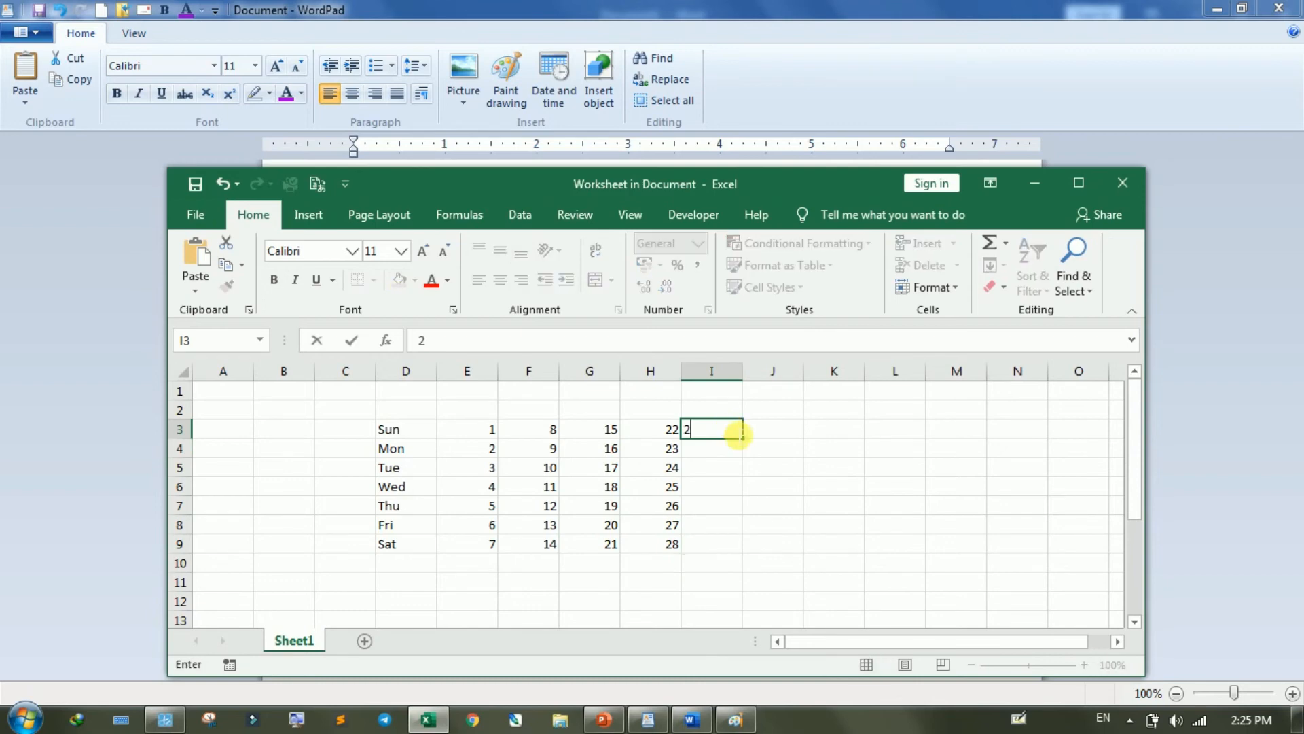
key(Return)
text(31)
key(Return)
text(31)
key(Return)
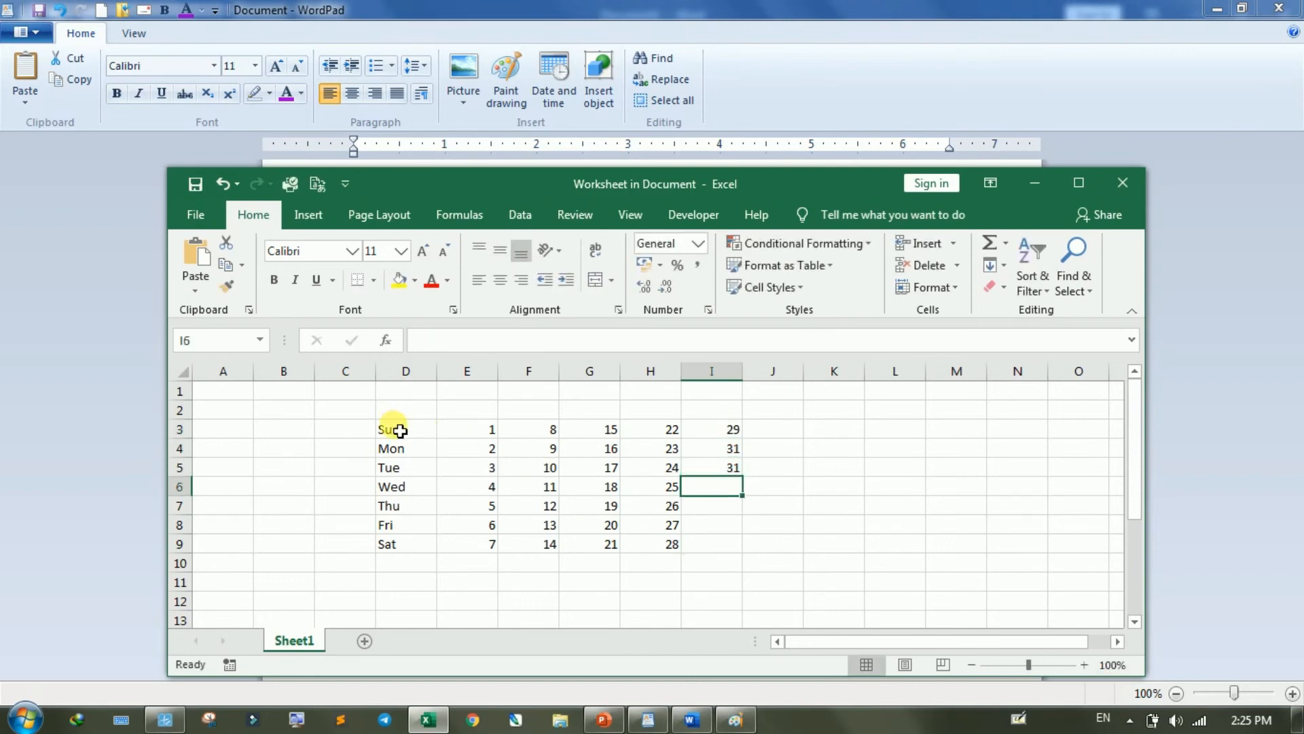
- Apply all borders to the calendar cells D3:I9
drag(392, 428, 713, 546)
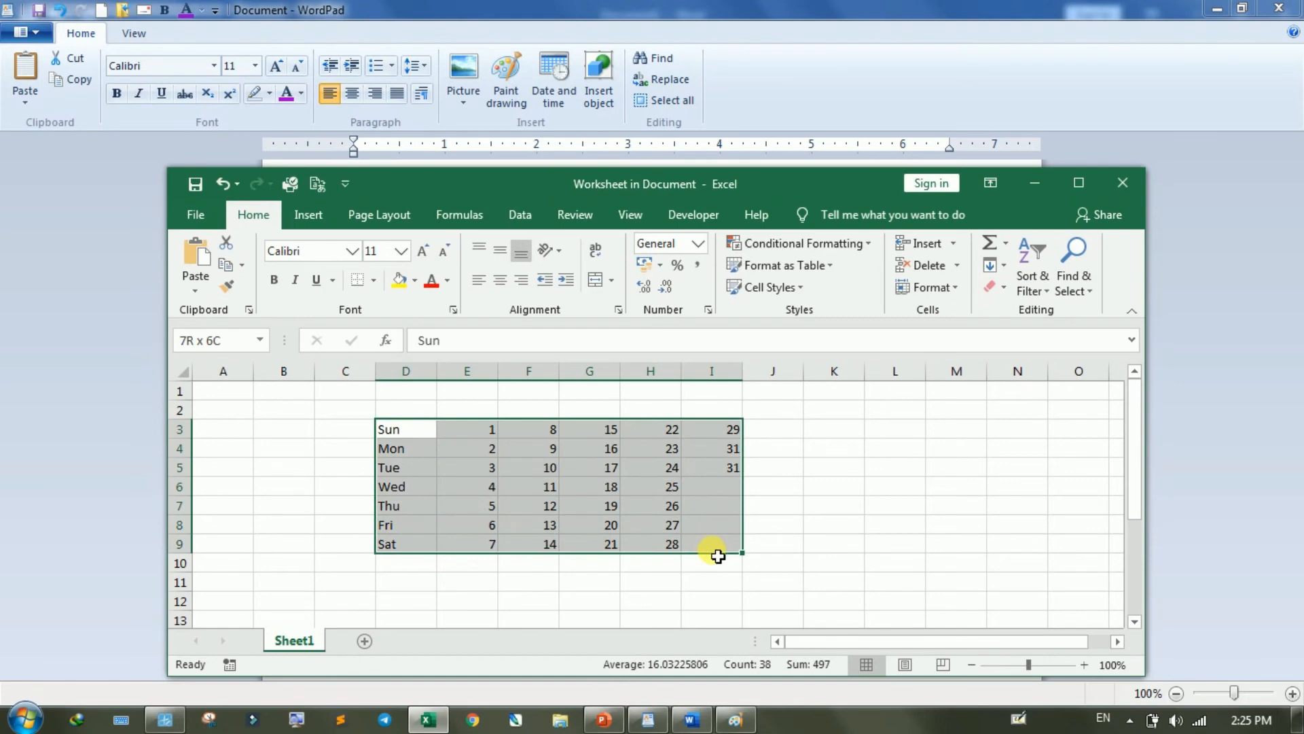
click(373, 280)
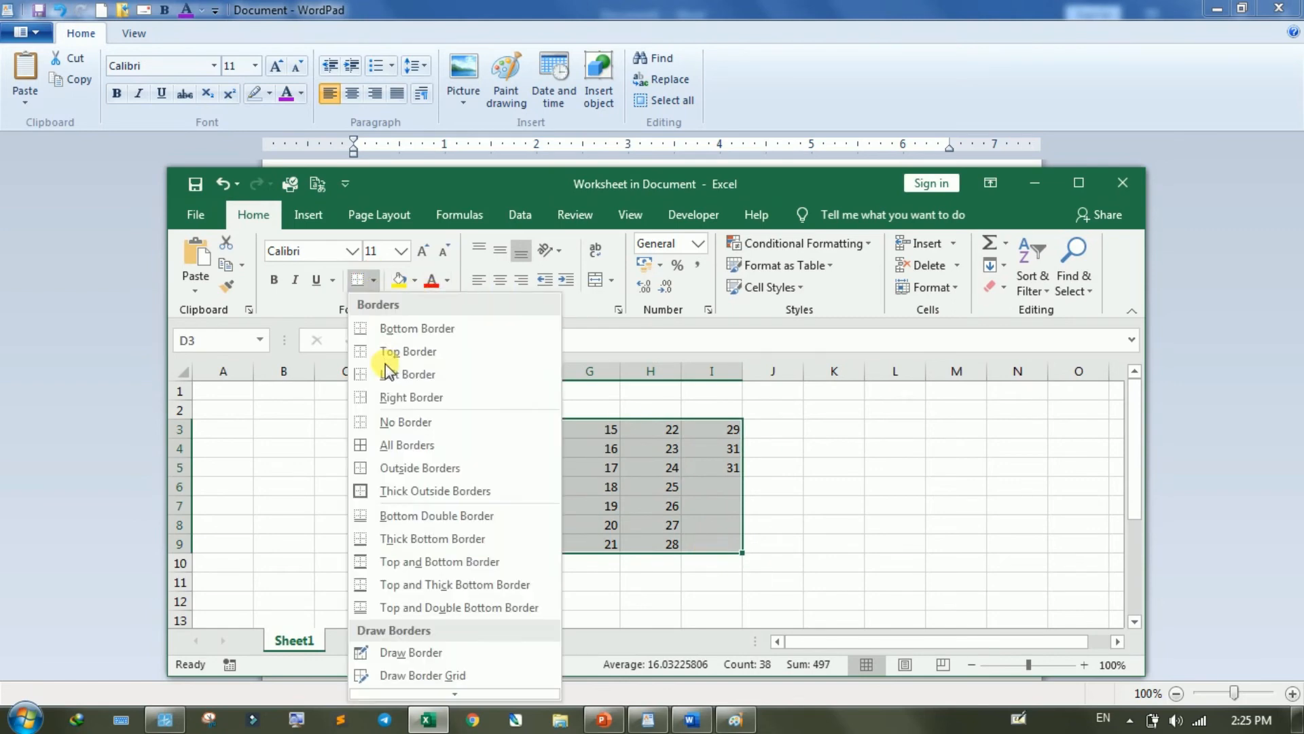
click(377, 446)
- Give the calendar a merged and centered "JANUARY" heading across D2:I2 and close the worksheet window
click(427, 414)
drag(427, 415, 707, 411)
click(595, 282)
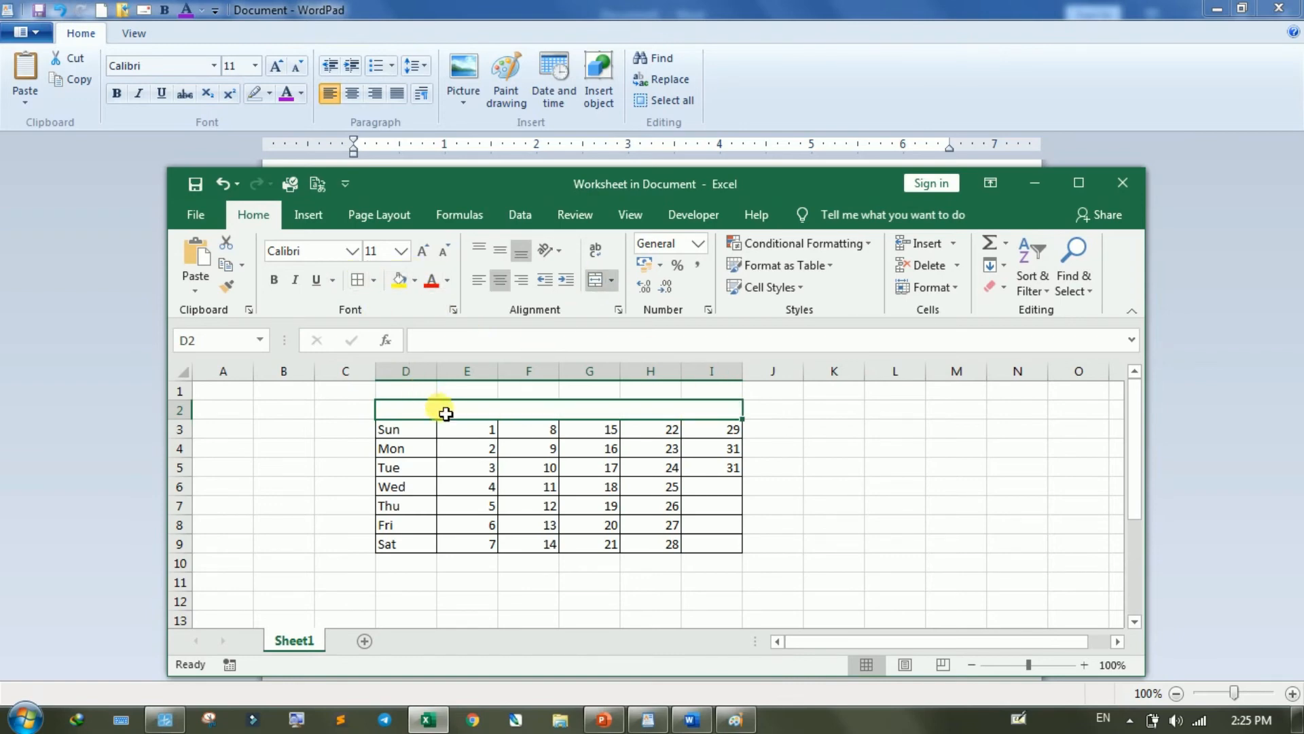
text(JAN)
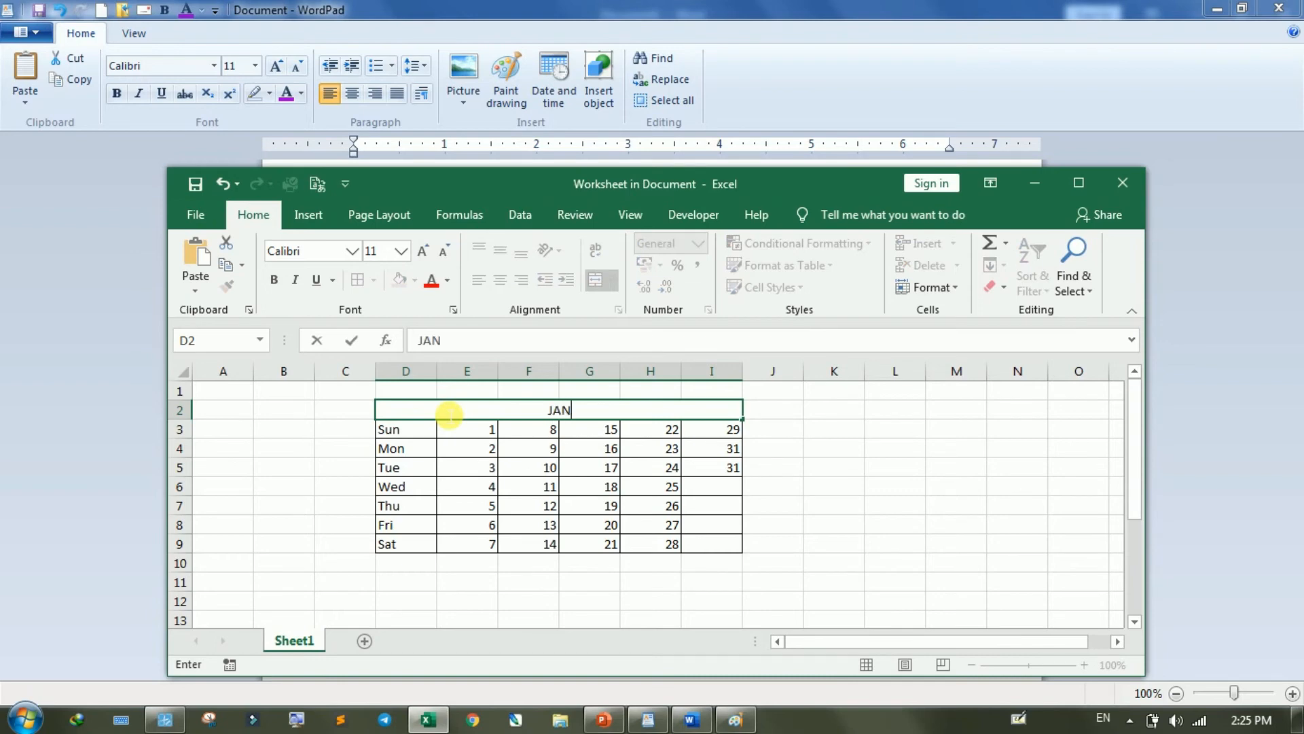
text(UARY)
click(949, 525)
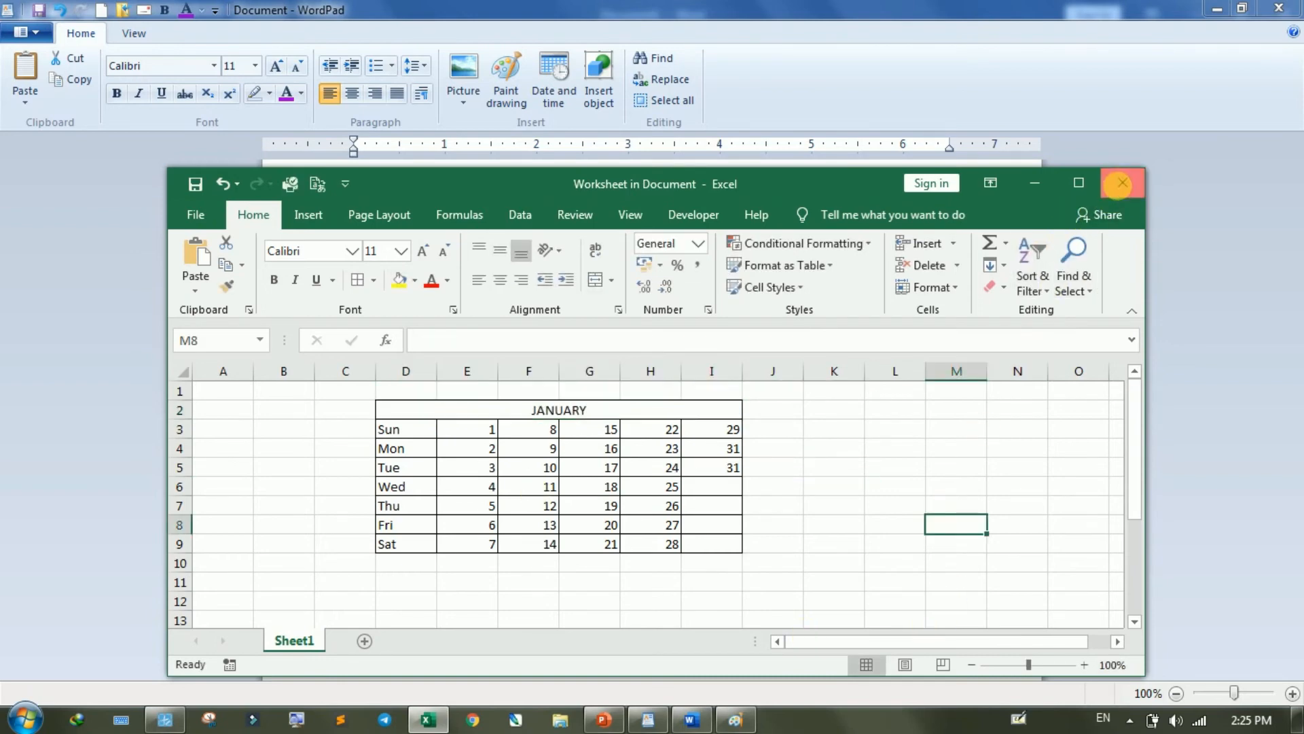
click(1122, 184)
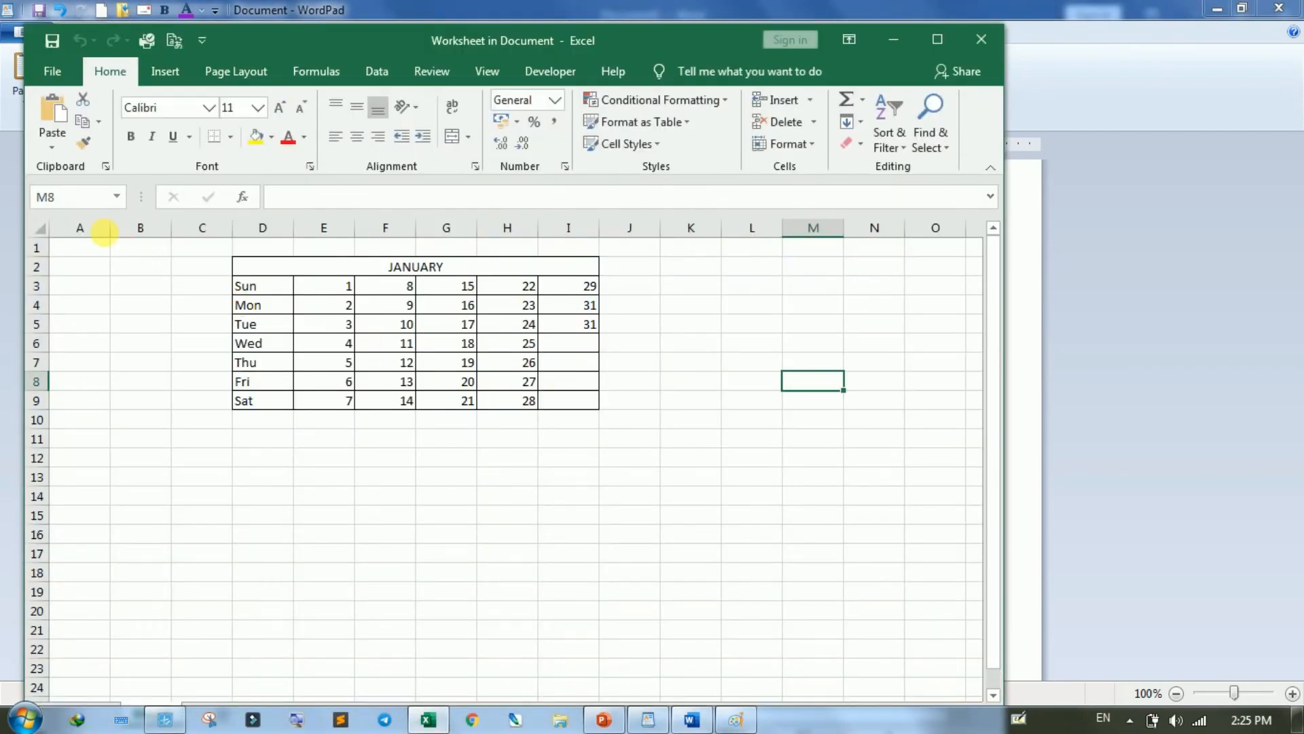
- Delete the empty columns A to C in front of the calendar in the embedded worksheet
click(100, 233)
drag(99, 234, 198, 229)
right_click(198, 228)
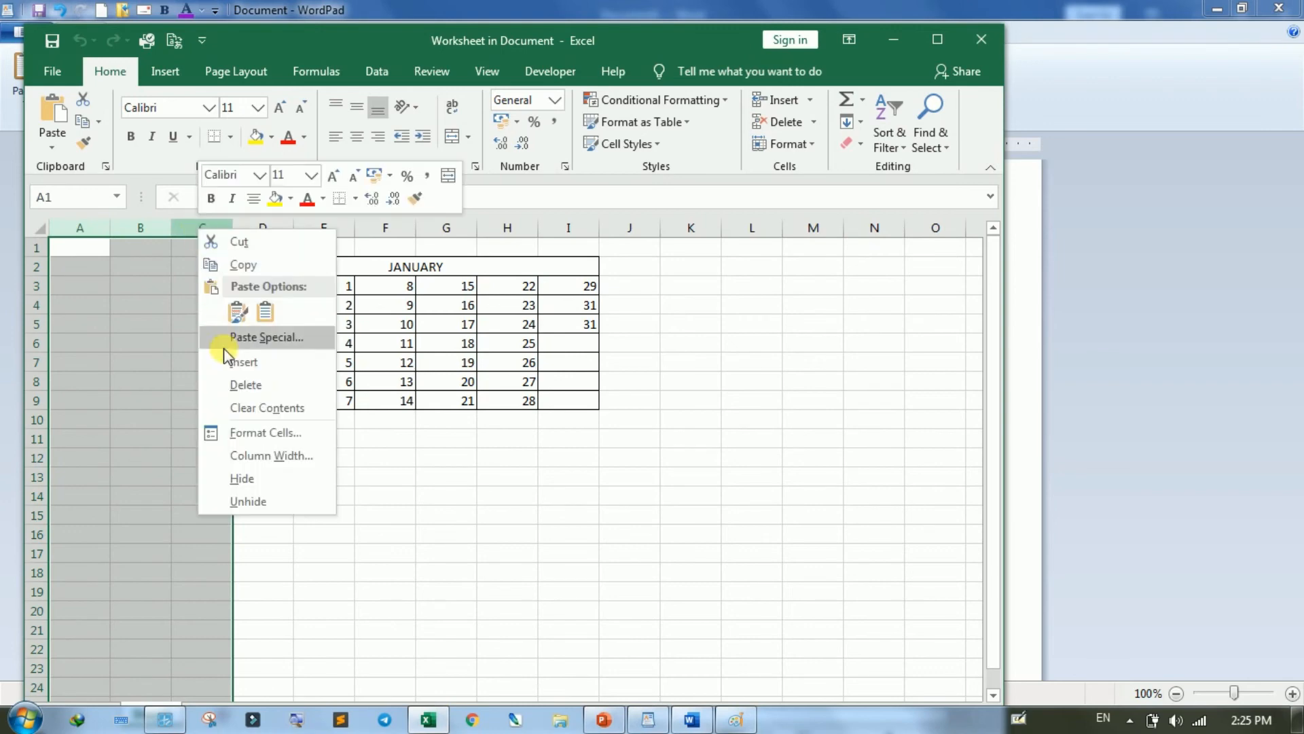
click(251, 386)
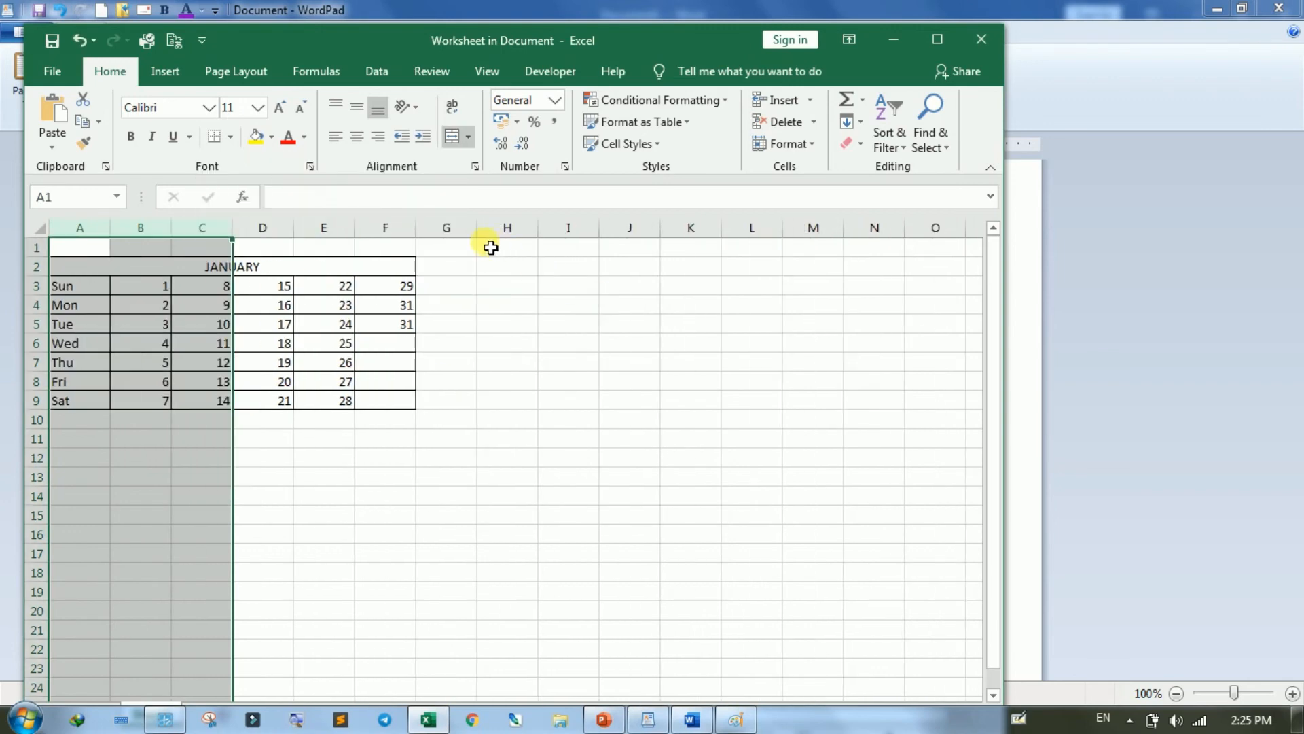
- Delete the empty columns G to J beside the calendar and close the worksheet window
drag(465, 231, 638, 241)
right_click(560, 233)
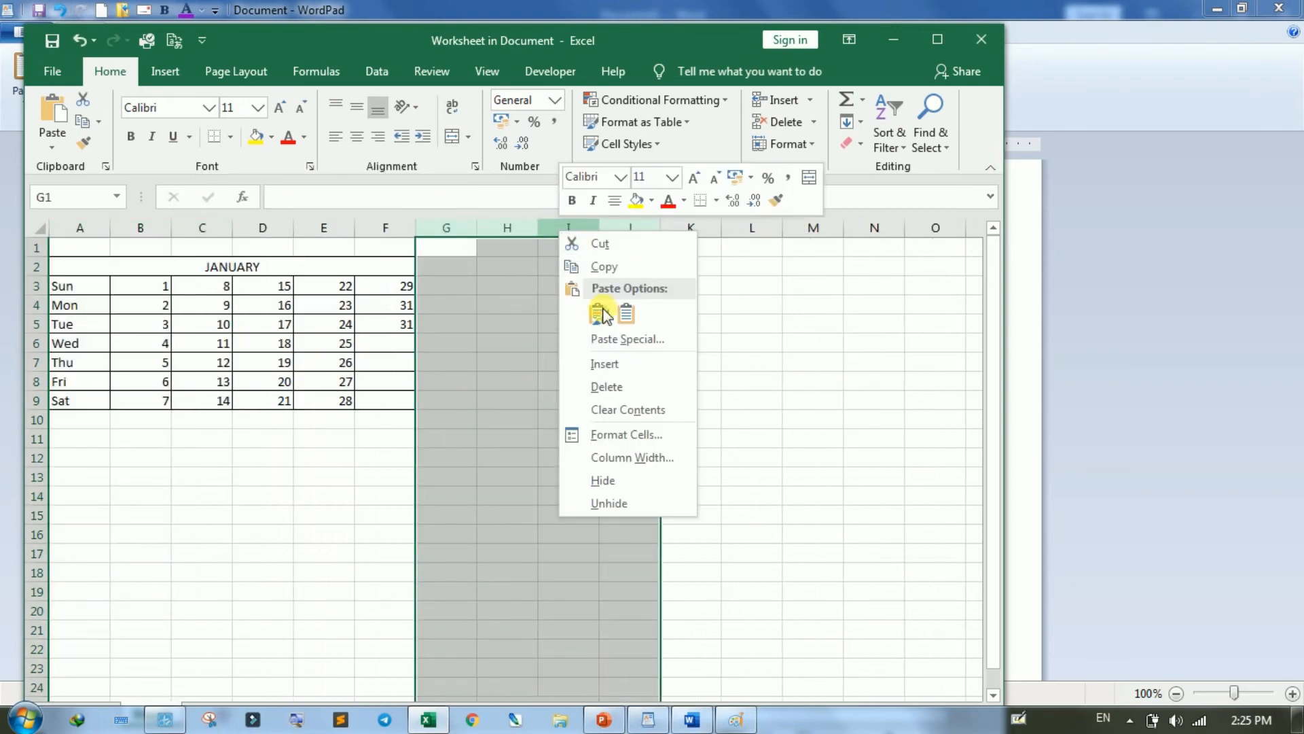
click(625, 385)
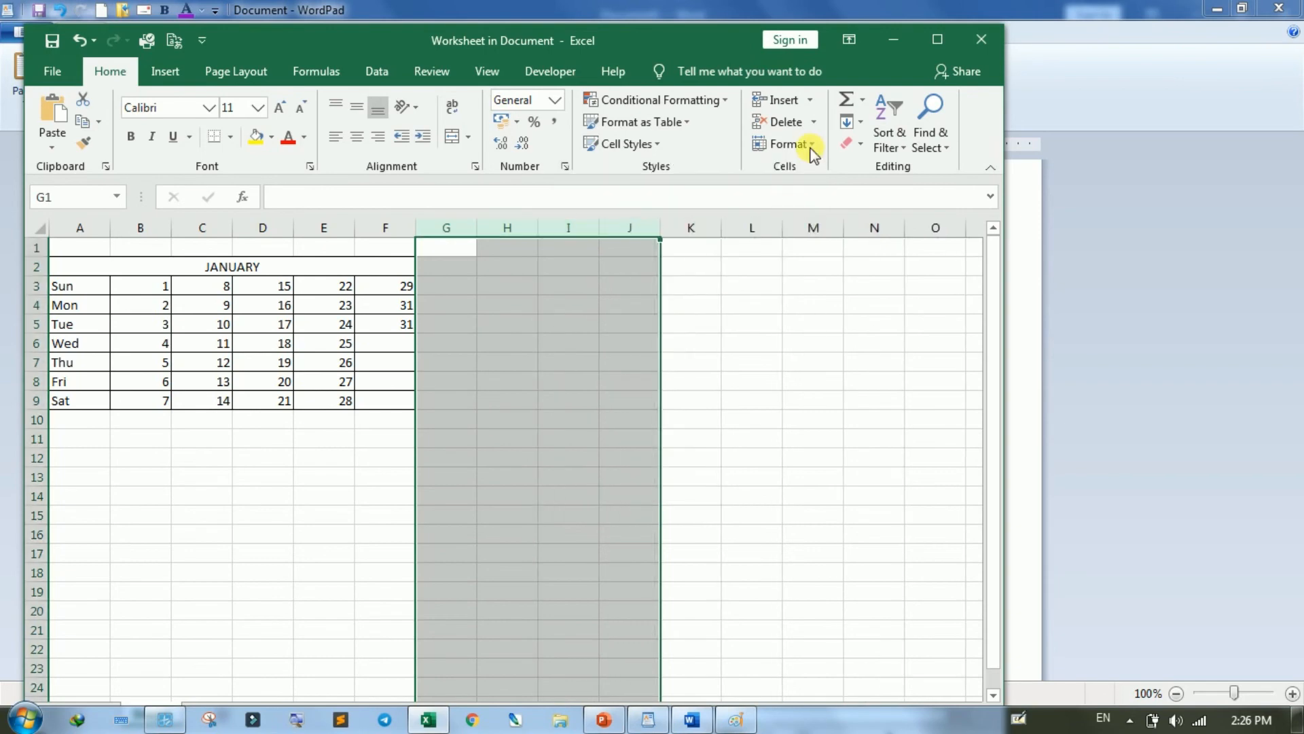
click(981, 39)
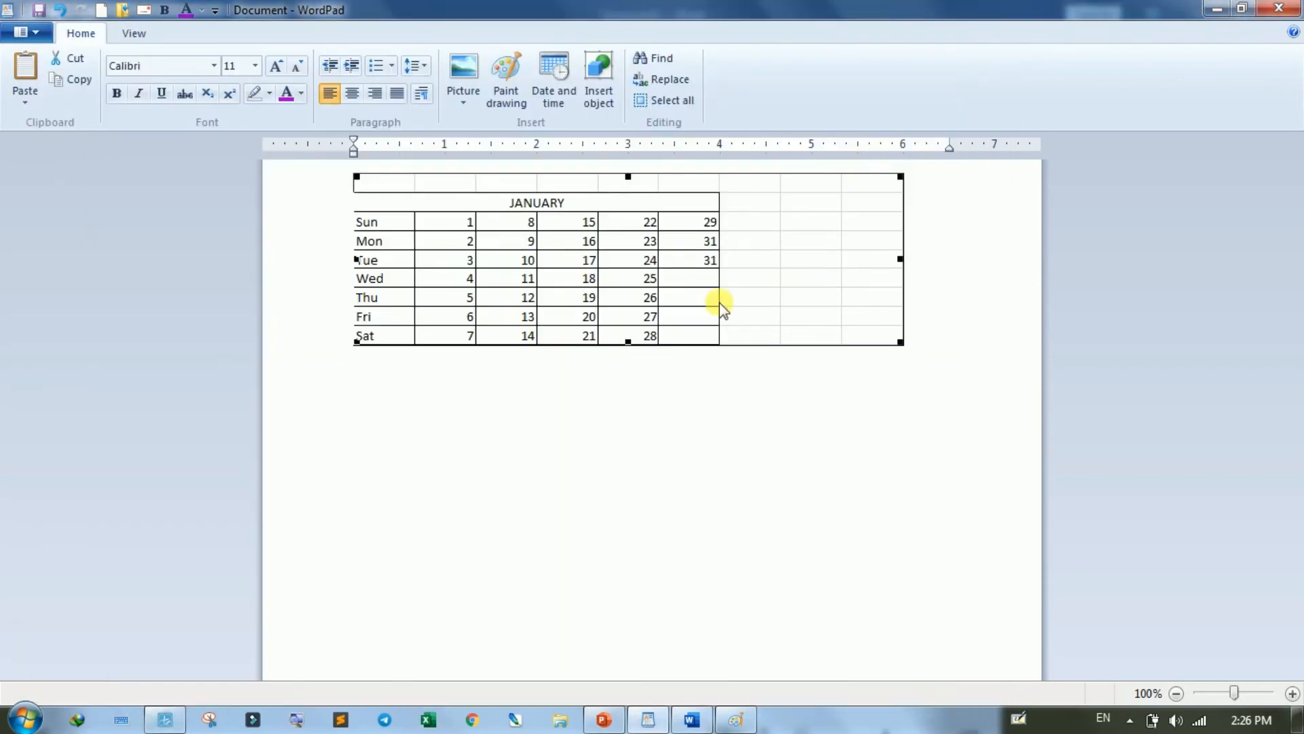
click(719, 431)
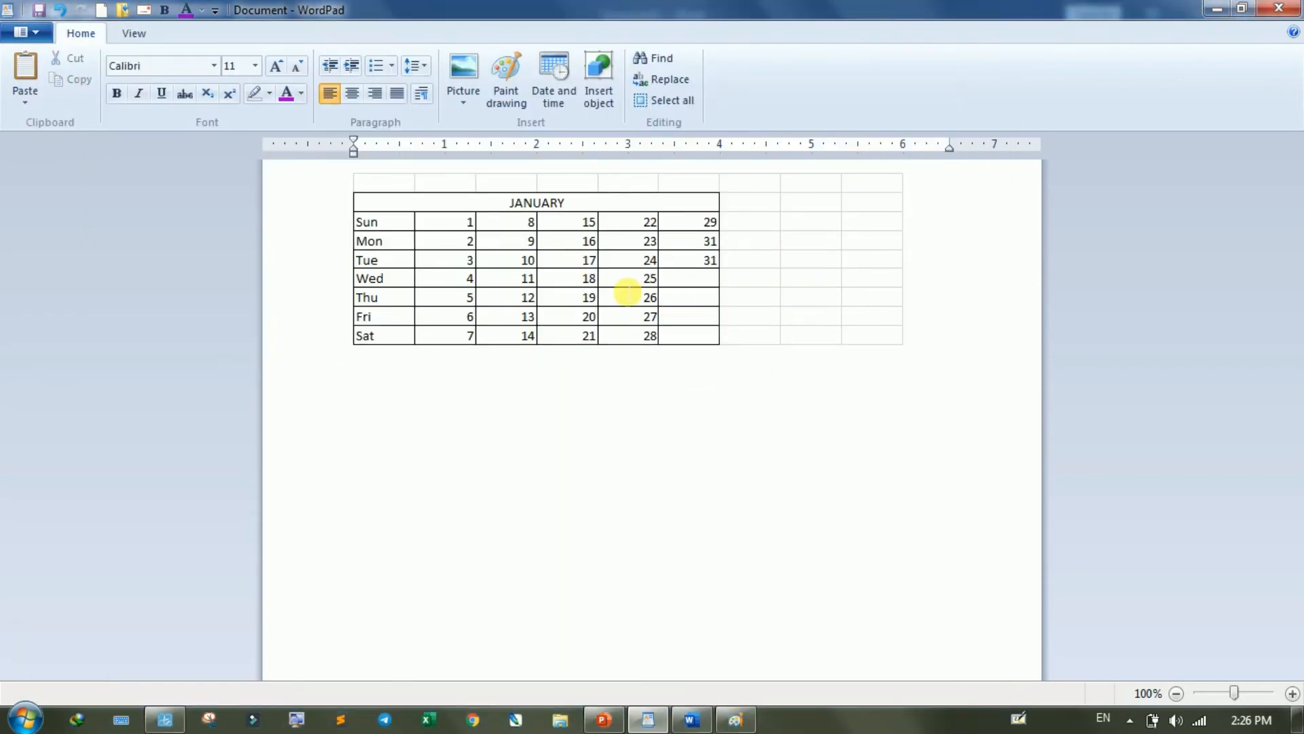
click(650, 278)
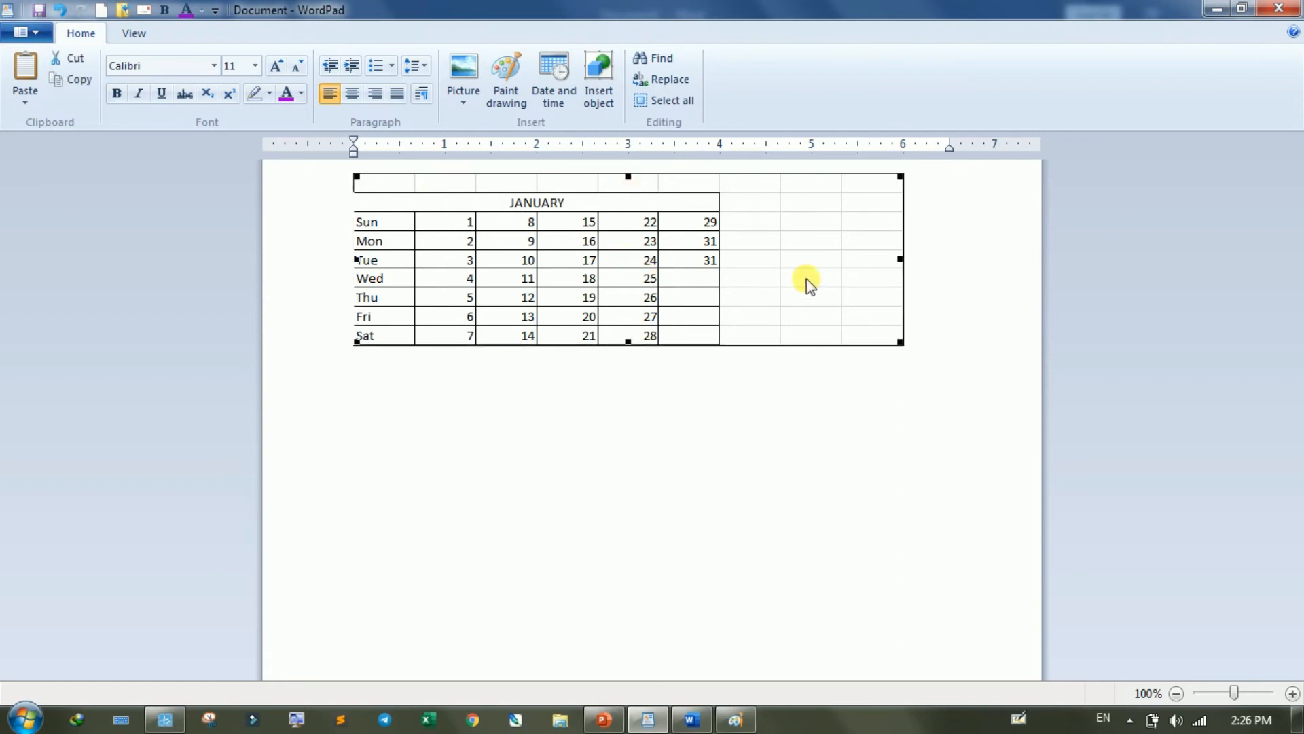
click(670, 449)
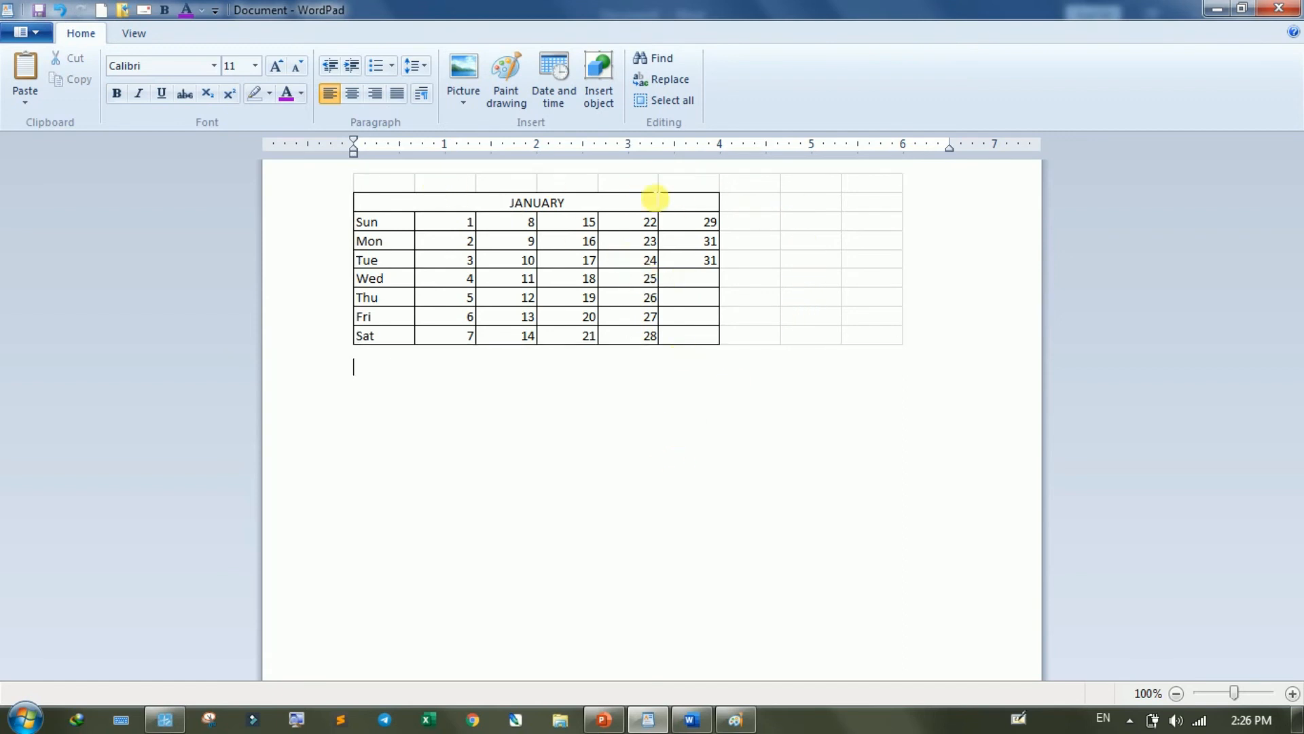
- Reopen the embedded calendar worksheet, fill cells A3:F9 with yellow, and return to the WordPad document
click(556, 243)
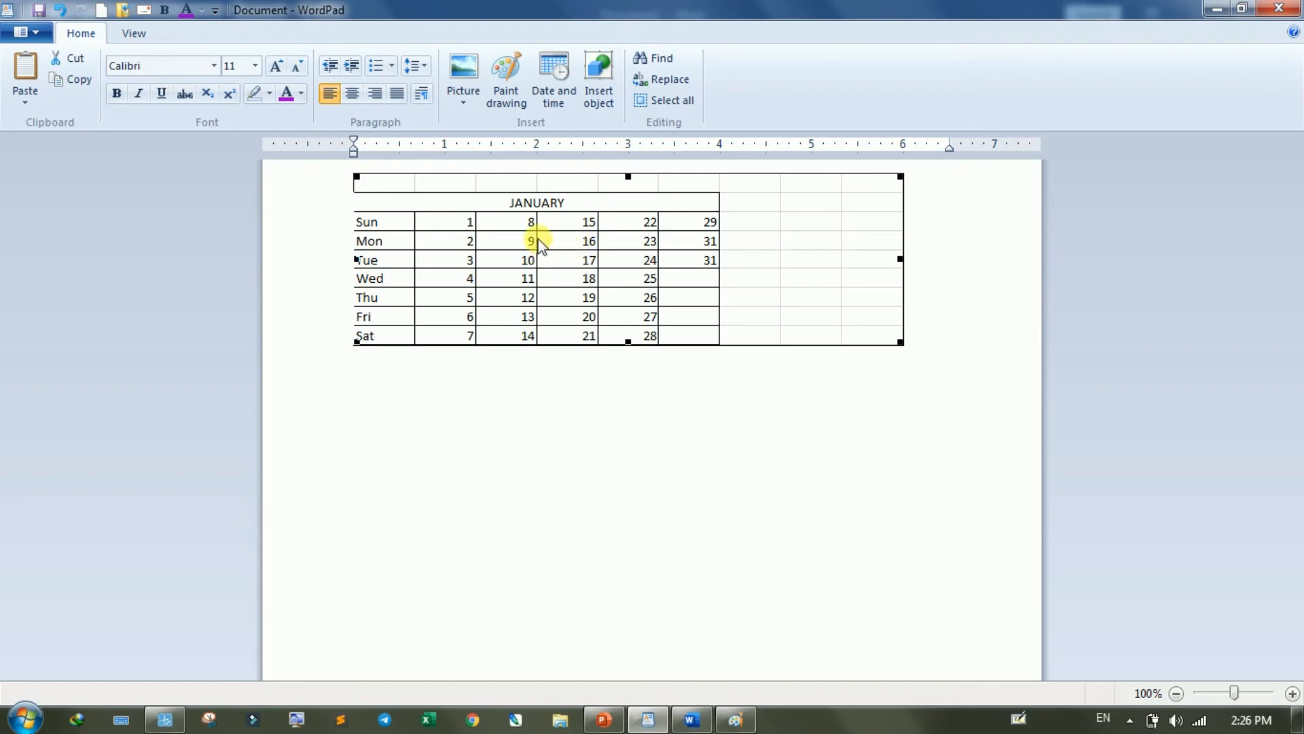
double_click(540, 242)
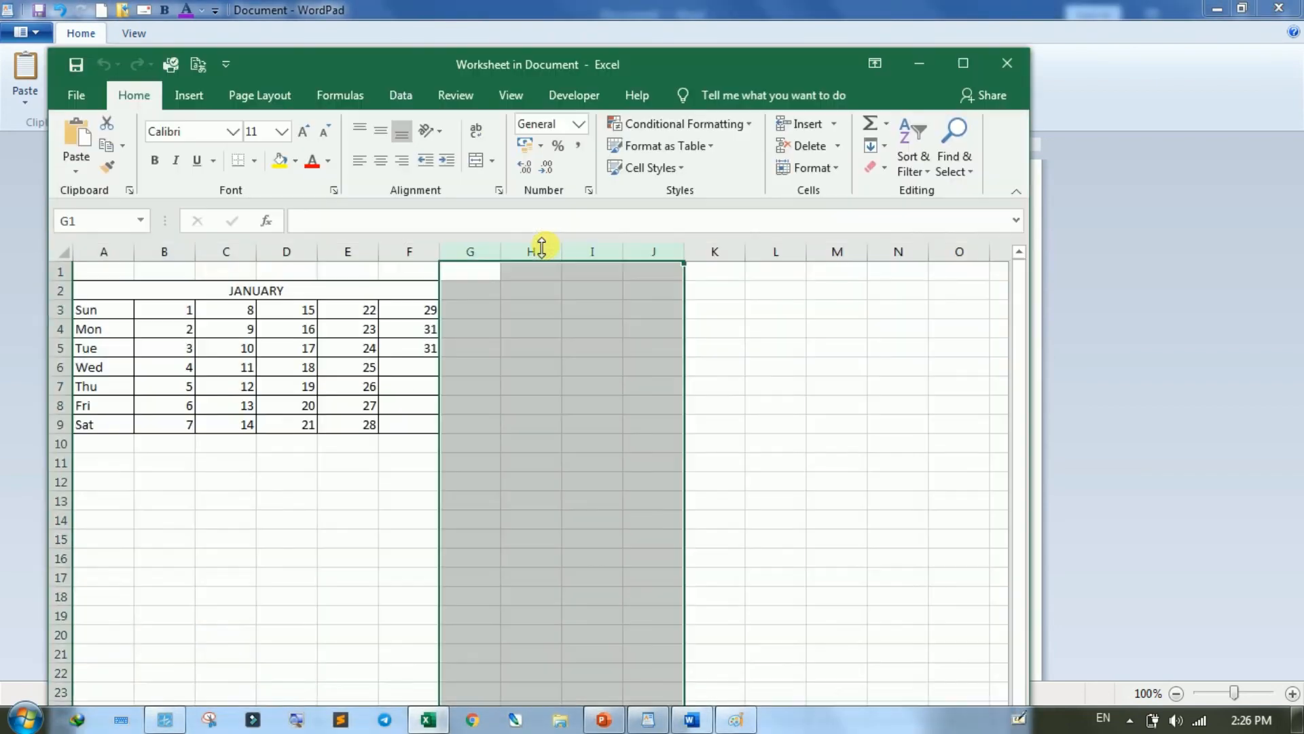
click(527, 367)
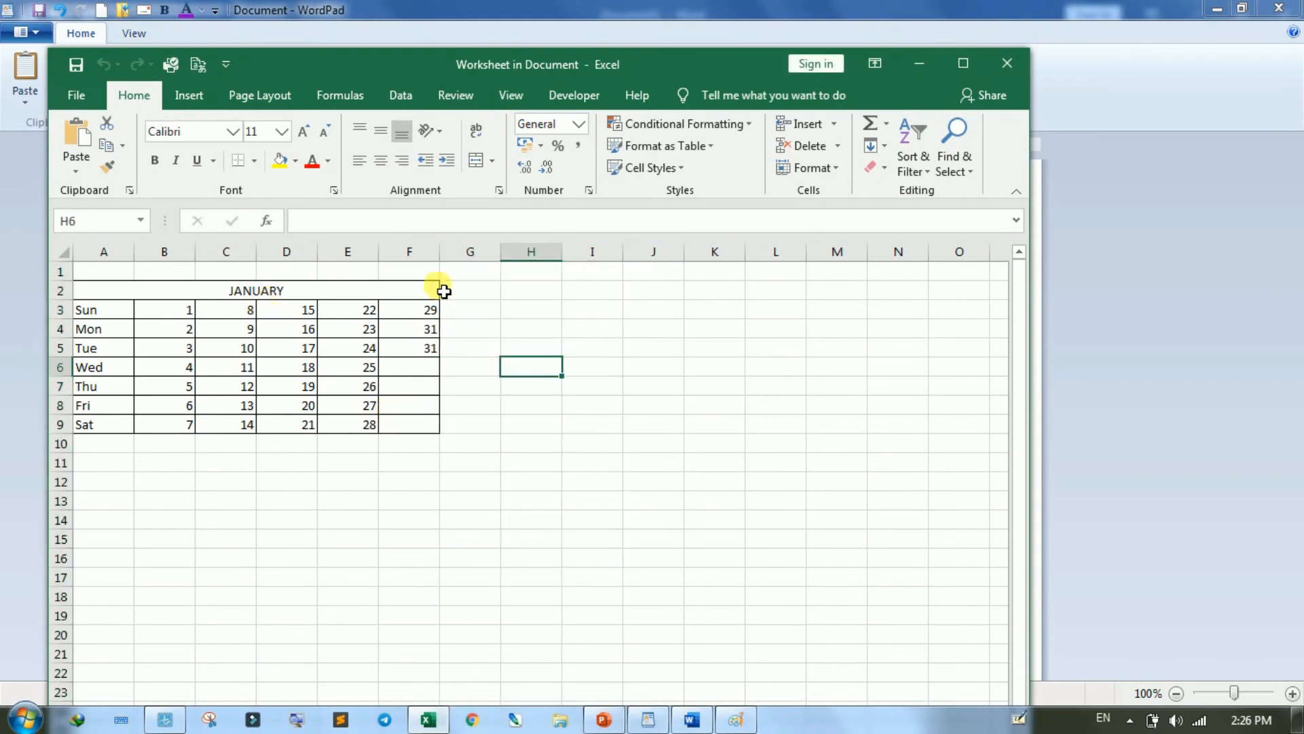
drag(102, 311, 410, 425)
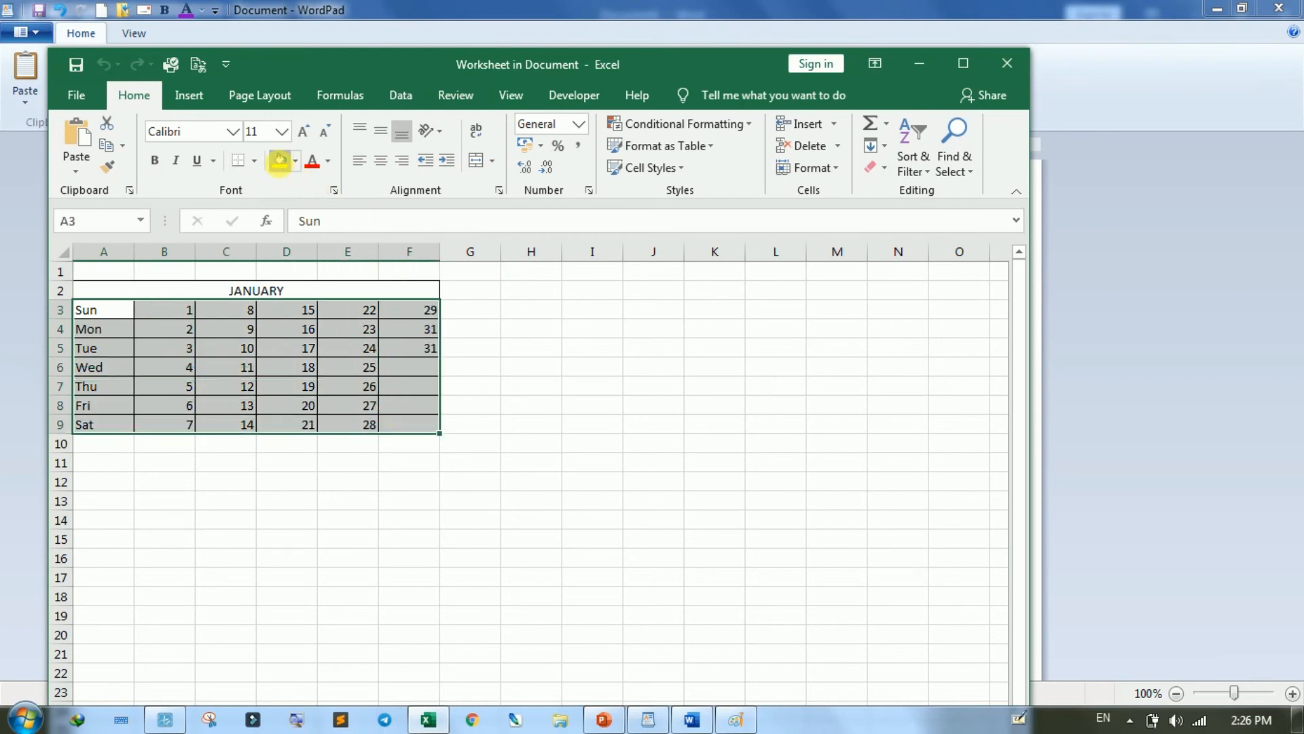
click(280, 160)
click(1016, 63)
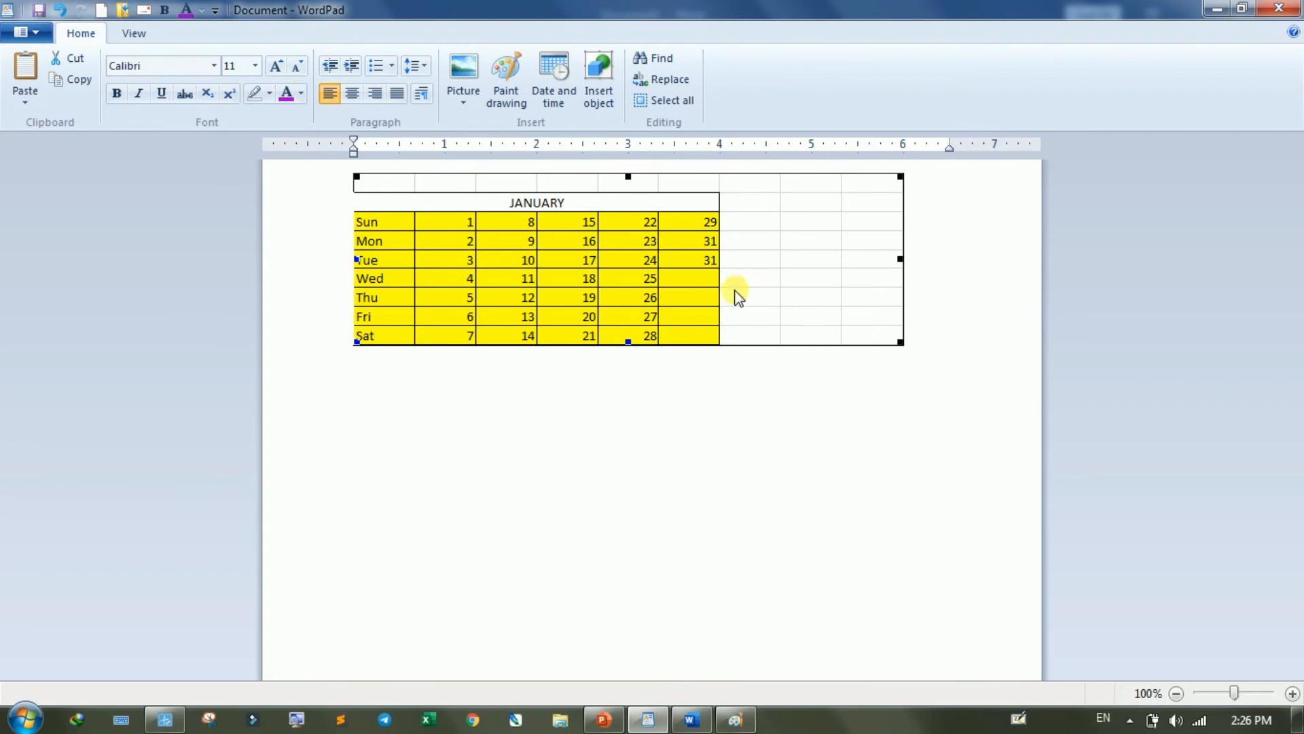
- Delete the calendar worksheet object from the document
click(624, 290)
key(Delete)
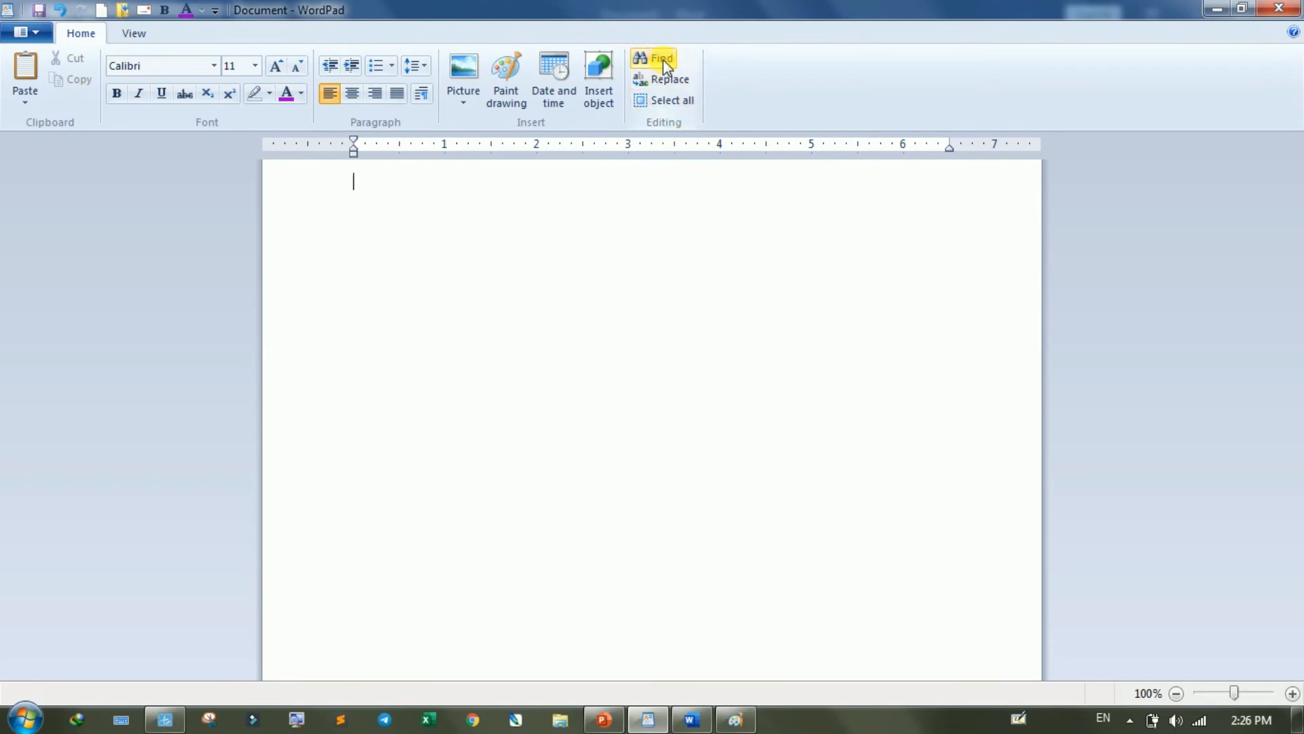
- Switch to Word and replace all the text in Document1 with sample paragraphs generated by =rand()
click(684, 724)
key(ctrl+a)
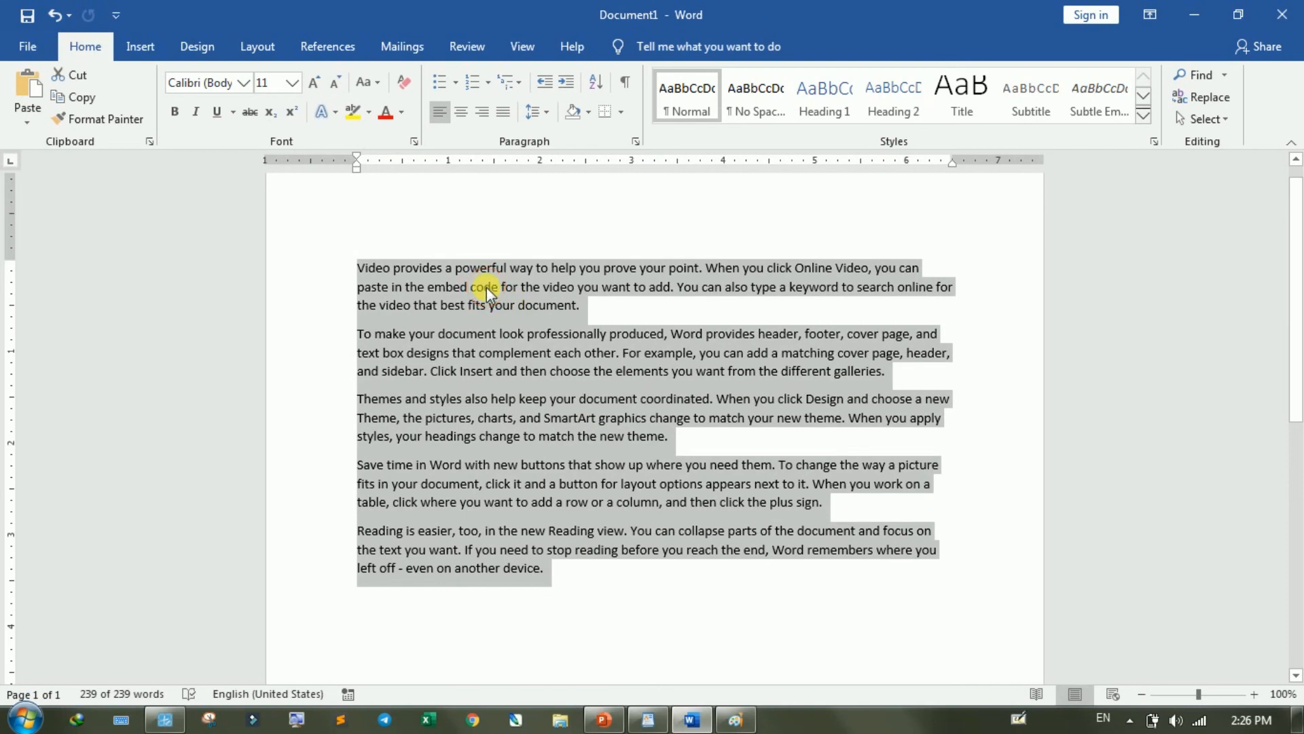
click(486, 286)
drag(548, 576, 288, 211)
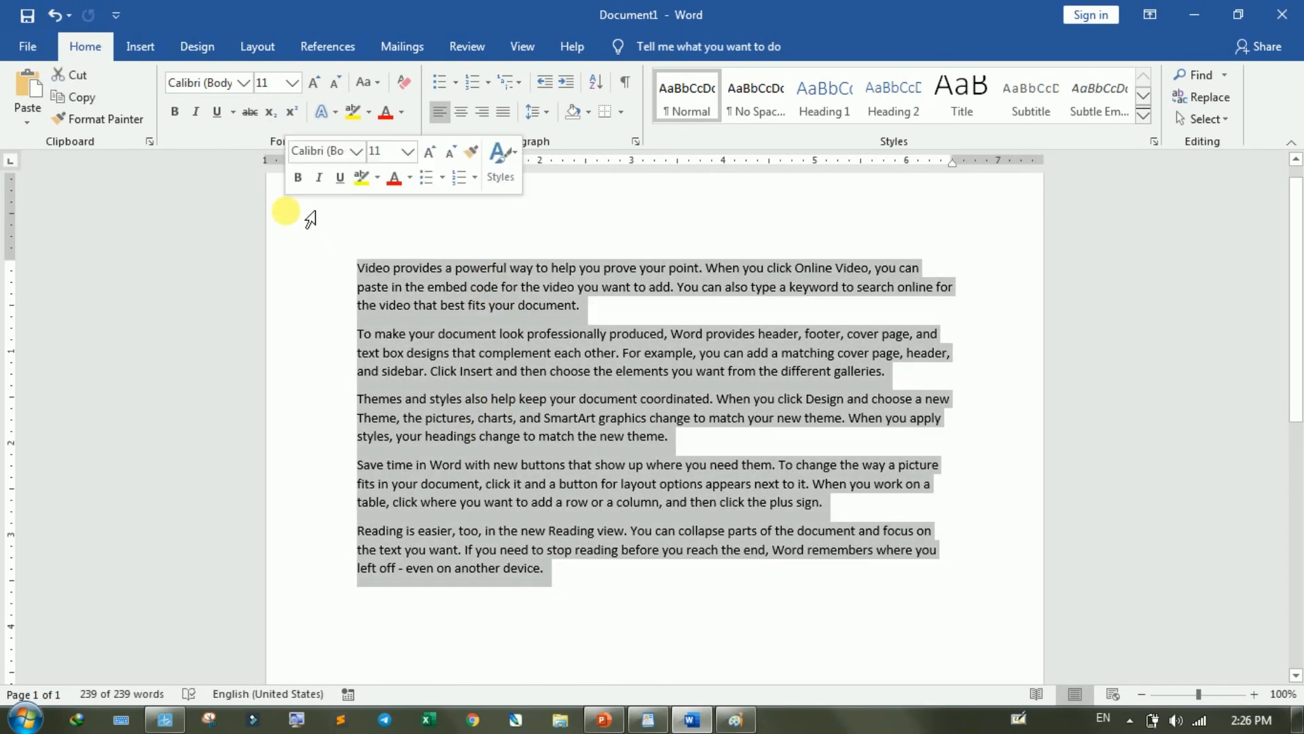
key(Delete)
text(=)
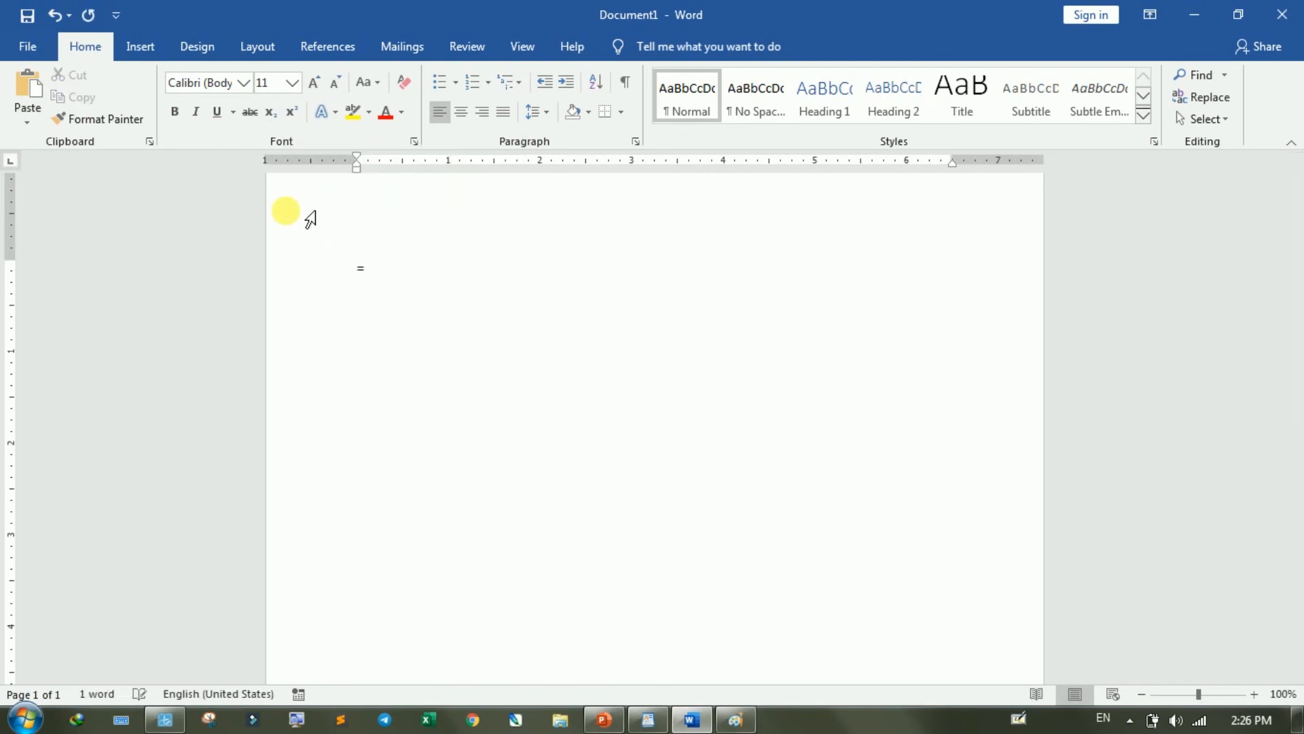
text(rand()
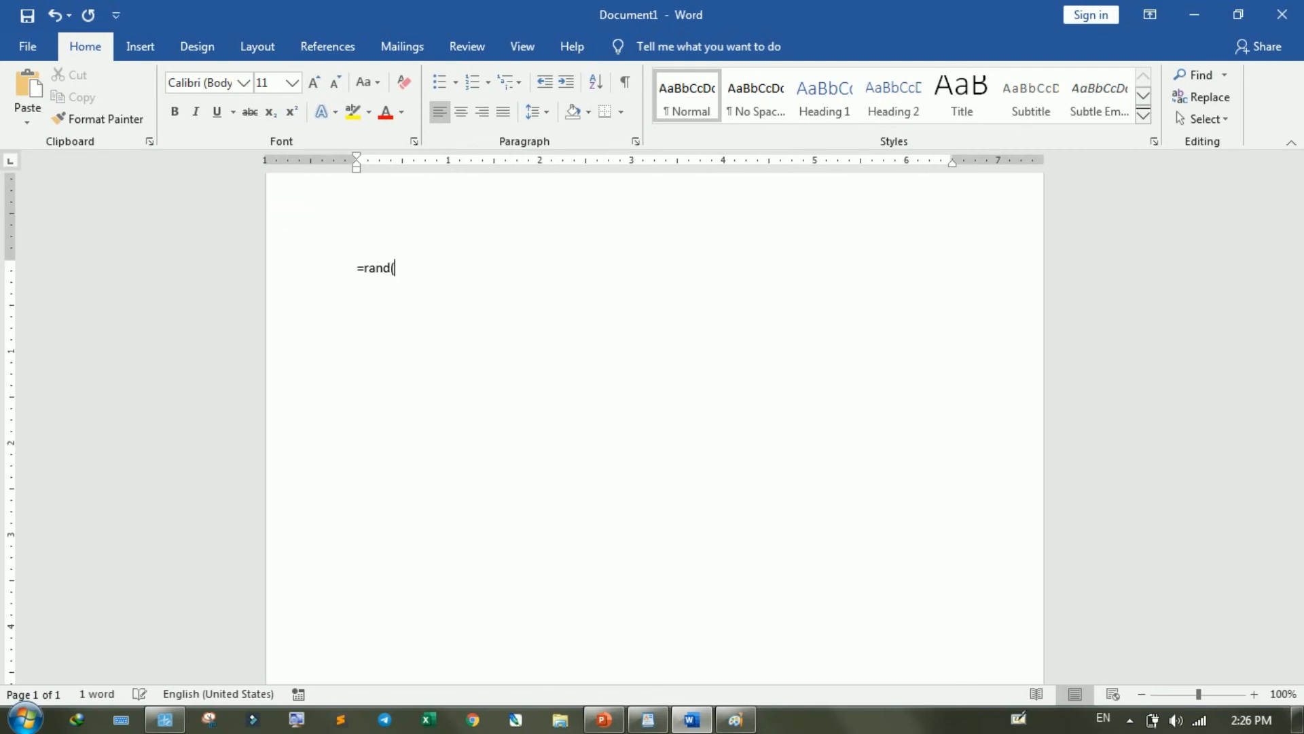
text())
key(Return)
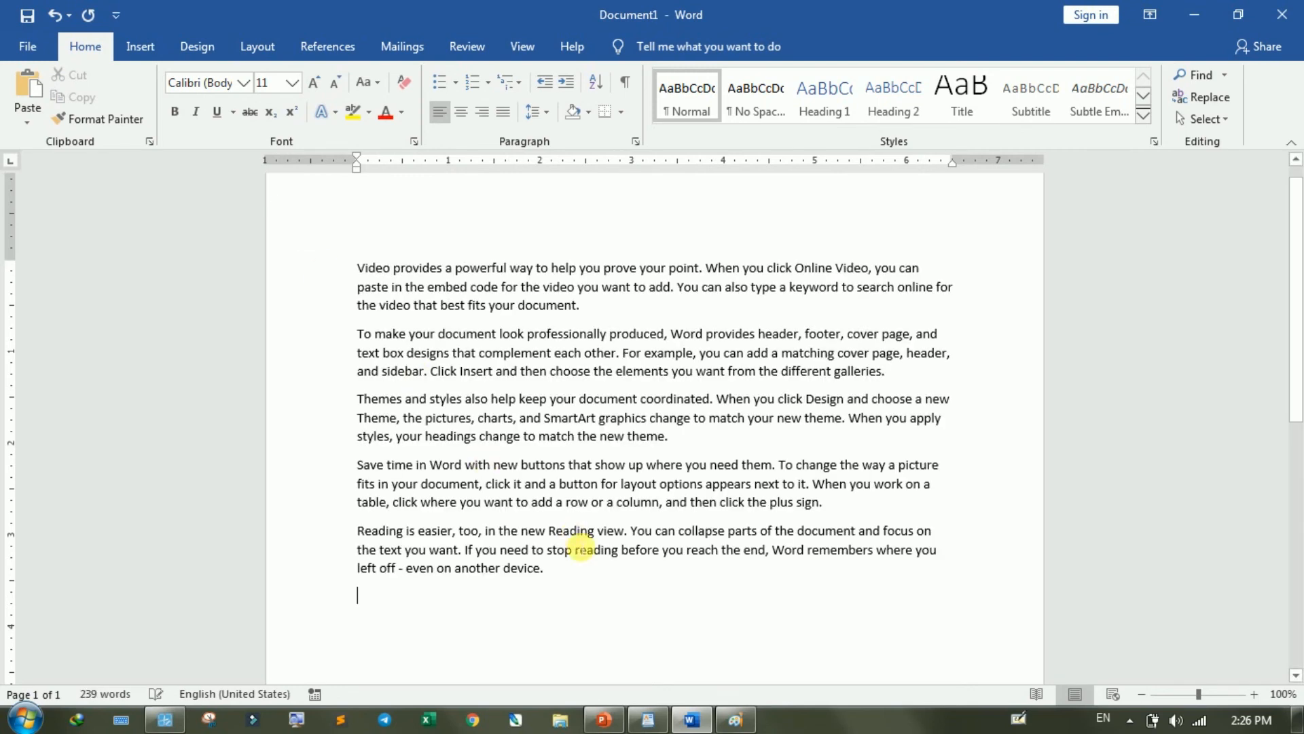
- Copy all the sample paragraphs from Word into the empty WordPad document
drag(563, 582, 359, 265)
key(ctrl+c)
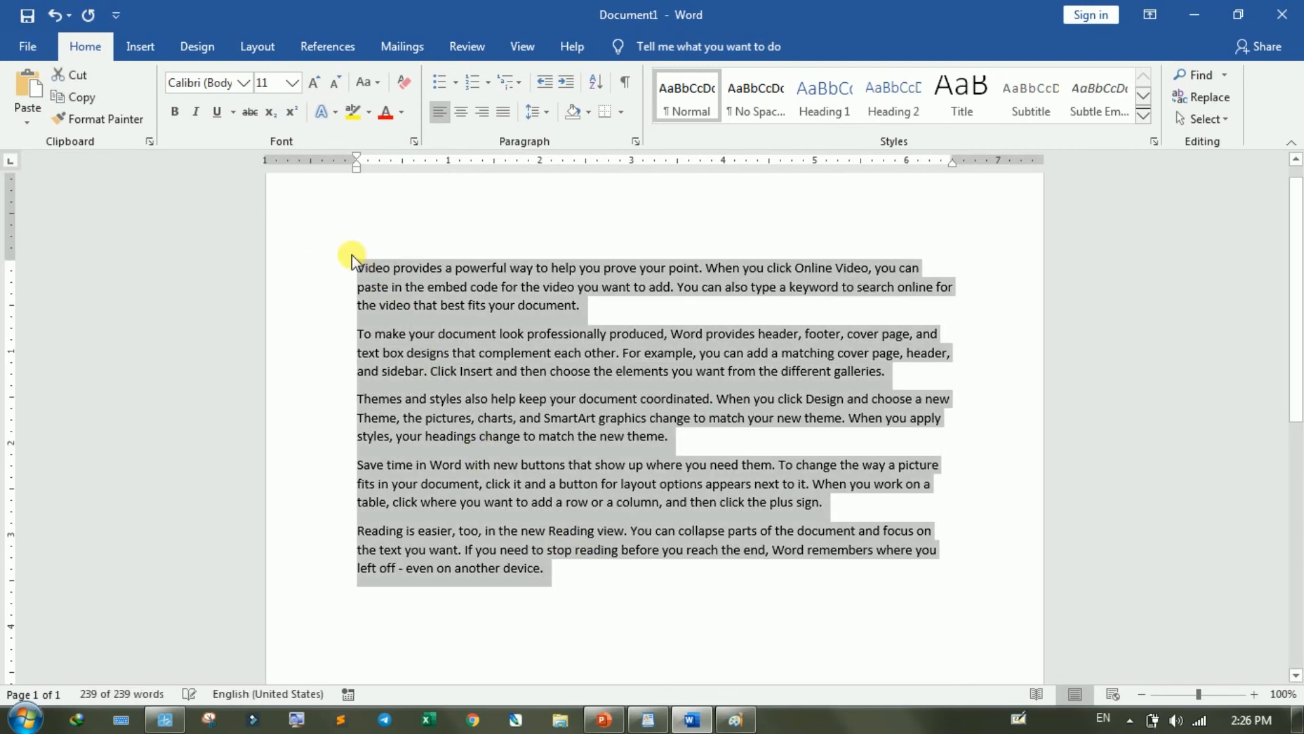
click(648, 717)
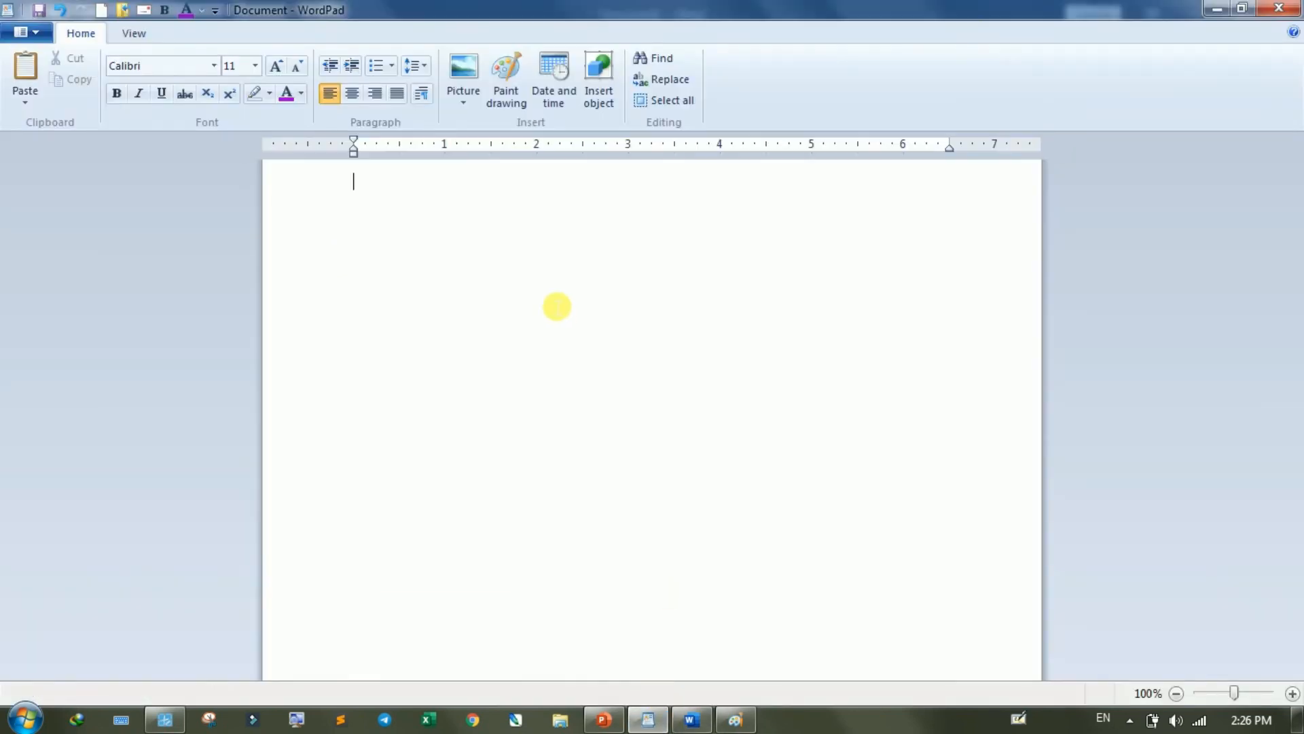
key(ctrl+v)
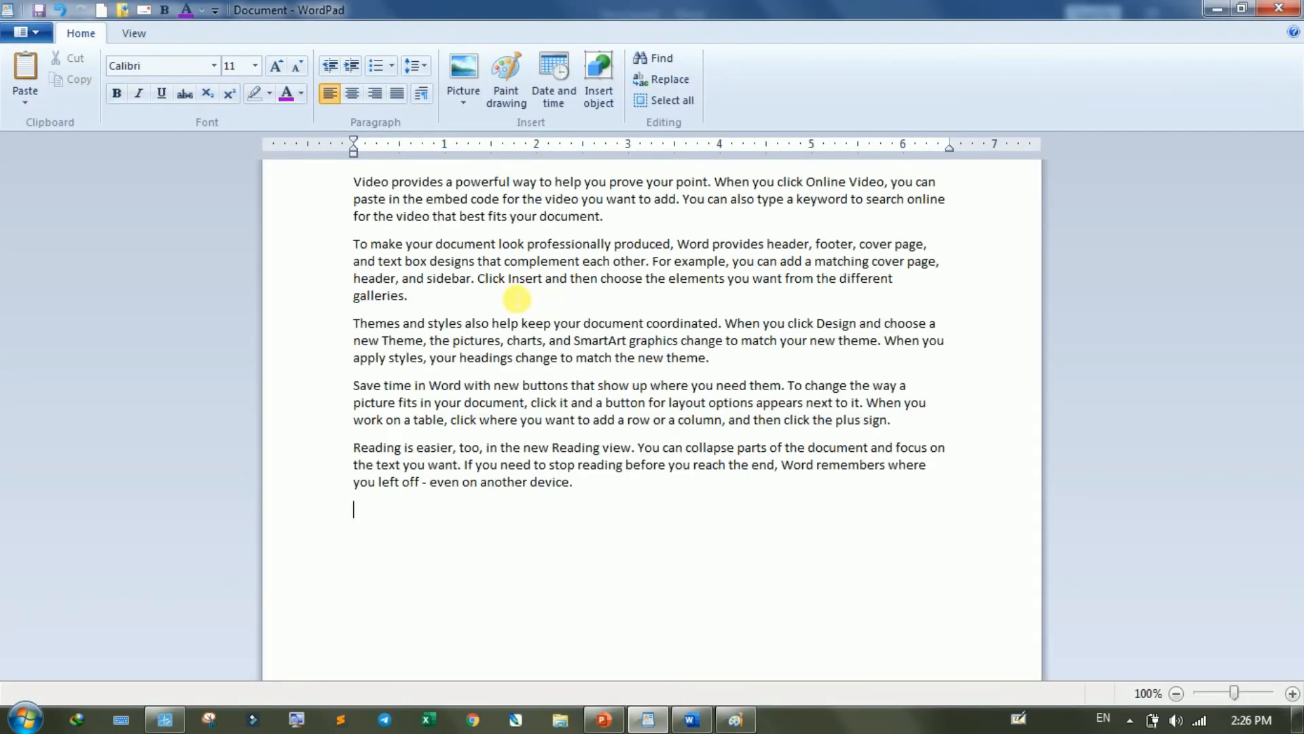
- Copy the five paragraphs in WordPad and paste a second copy directly after the last sentence
drag(579, 477, 346, 183)
key(ctrl+c)
key(Right)
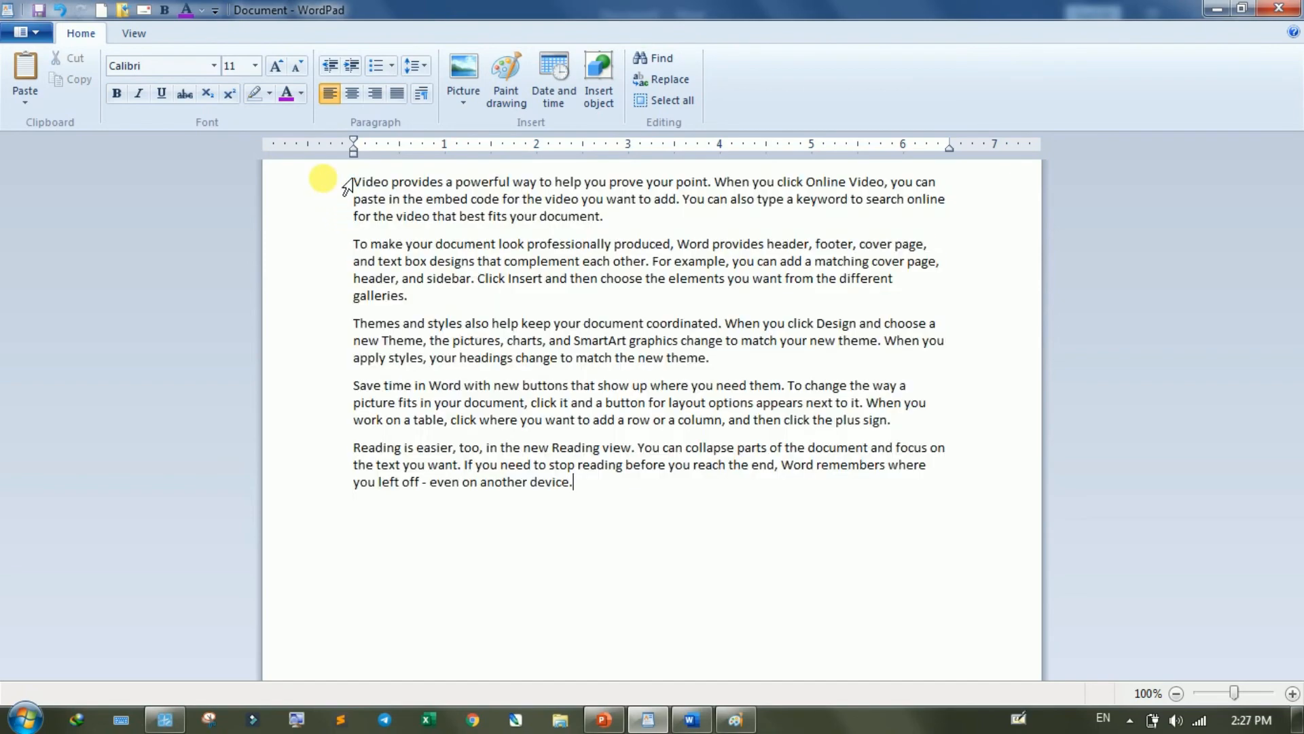
key(ctrl+v)
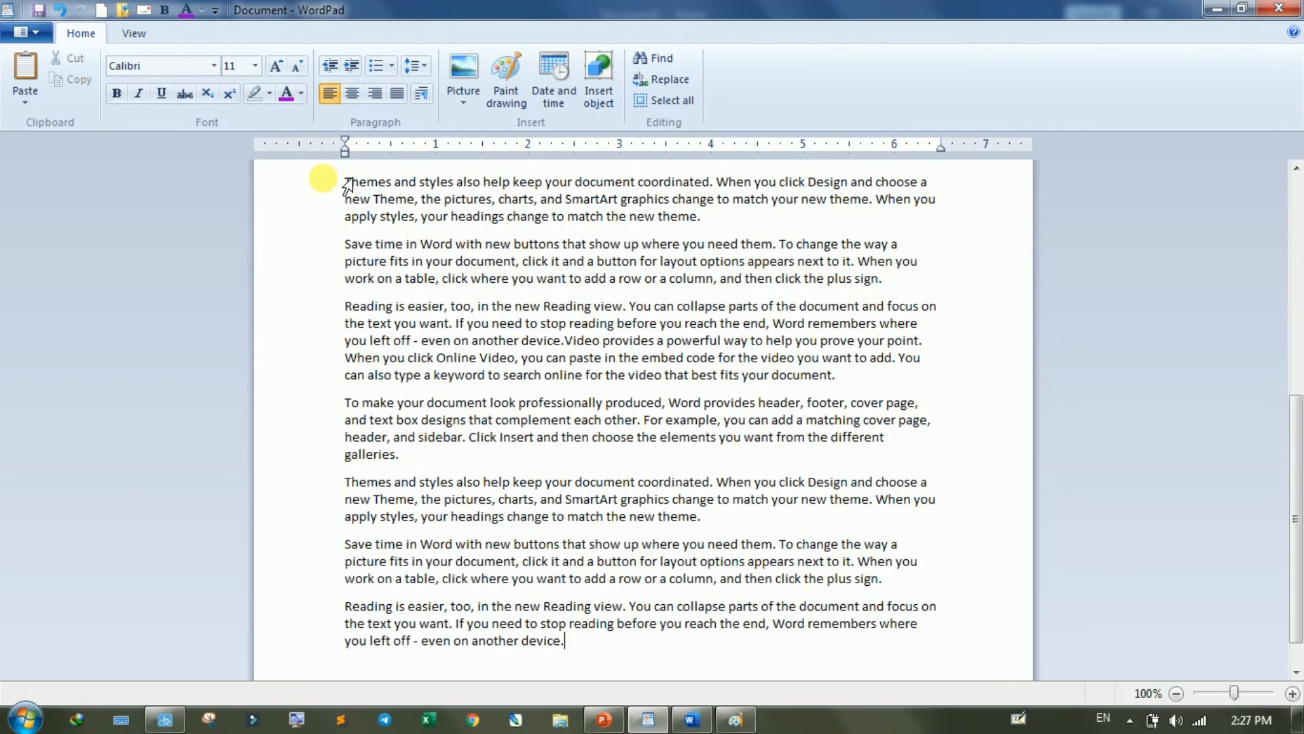
- Search the WordPad document for the text "you"
scroll(574, 346, up, 3)
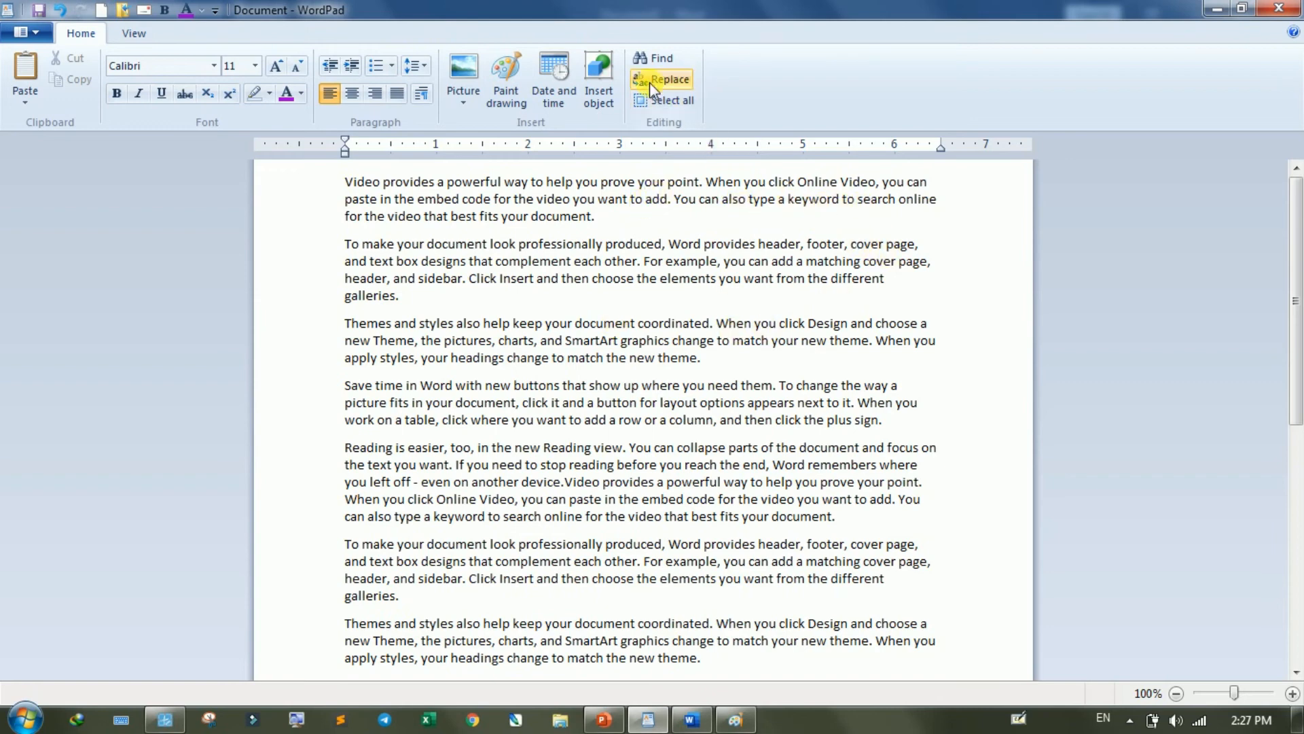
click(649, 64)
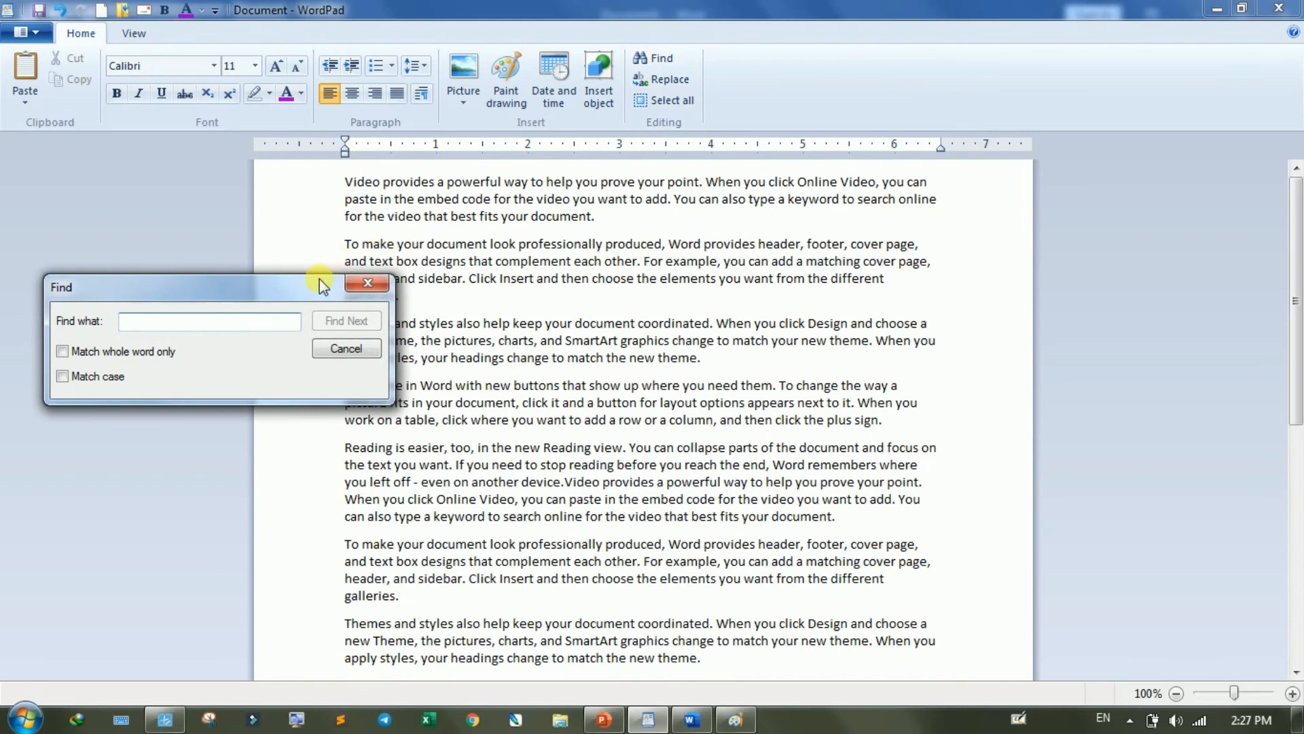
drag(324, 265, 375, 195)
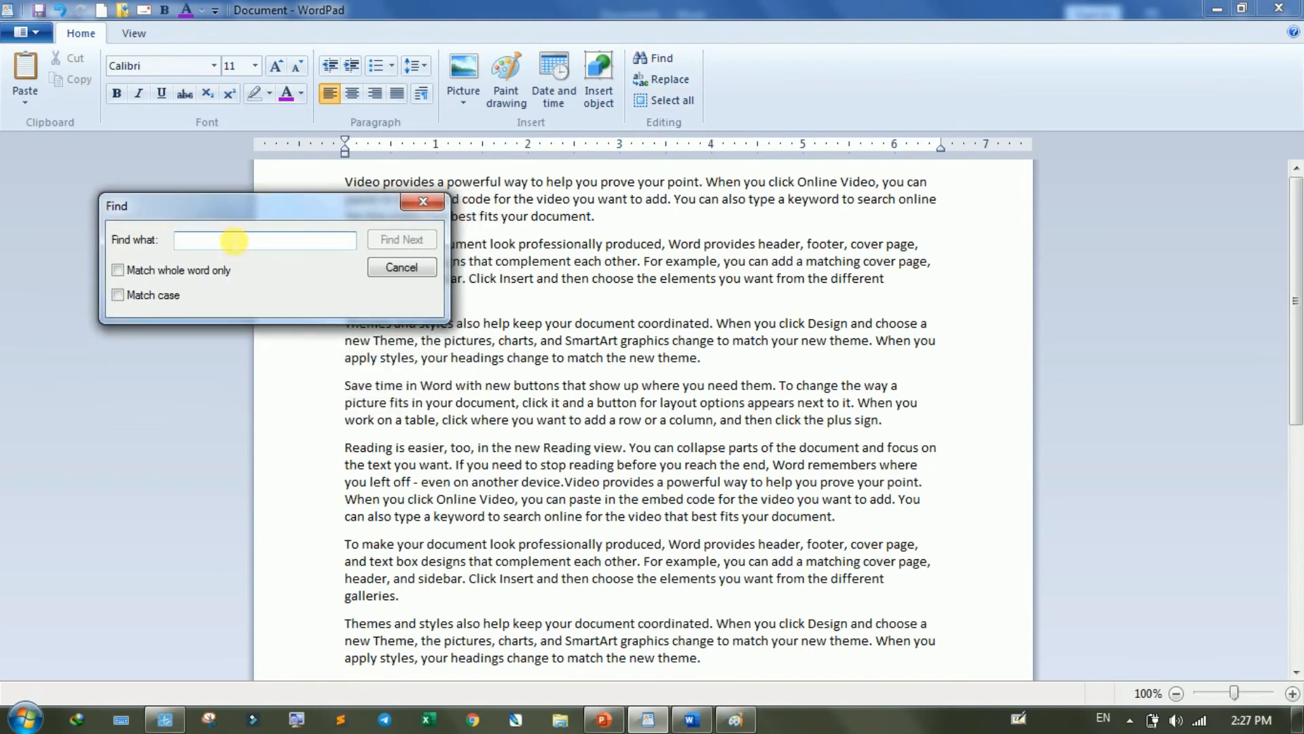
text(you)
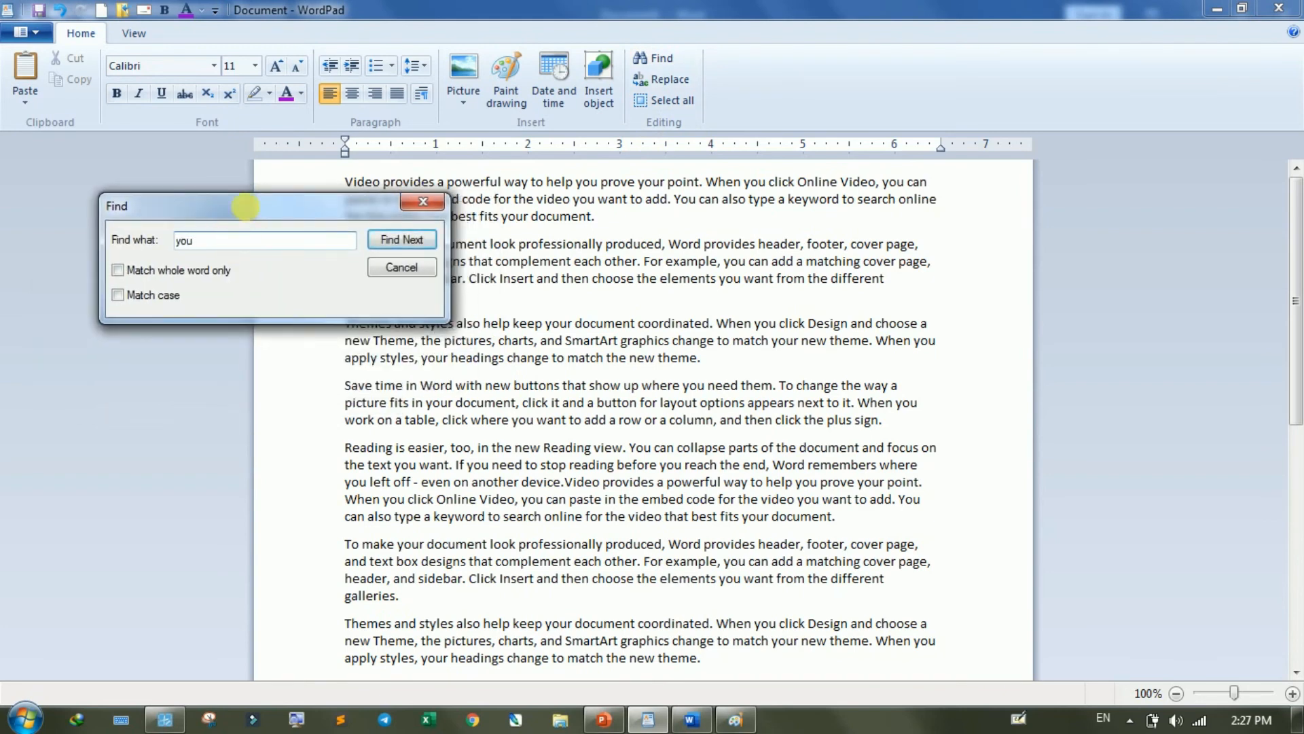
click(414, 241)
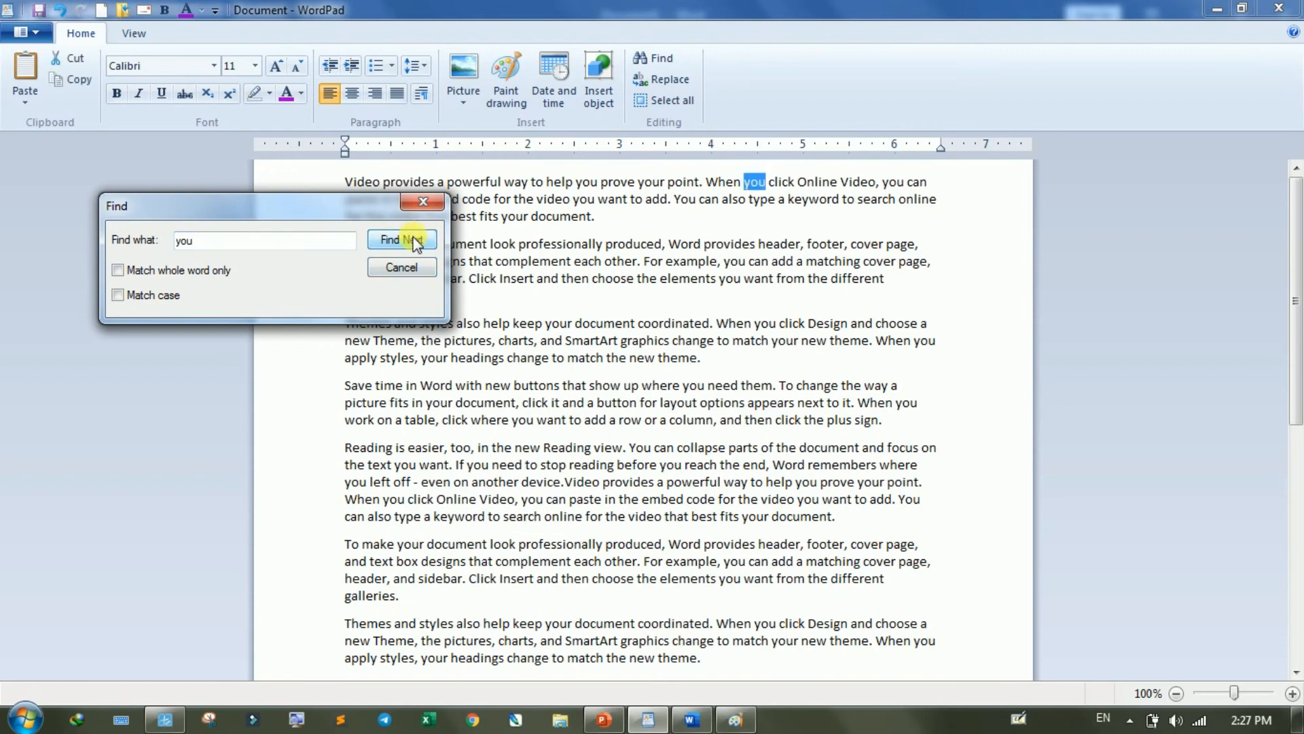
- Restart the search at the beginning of the document and go through the matches for "you" into the second paragraph
double_click(363, 182)
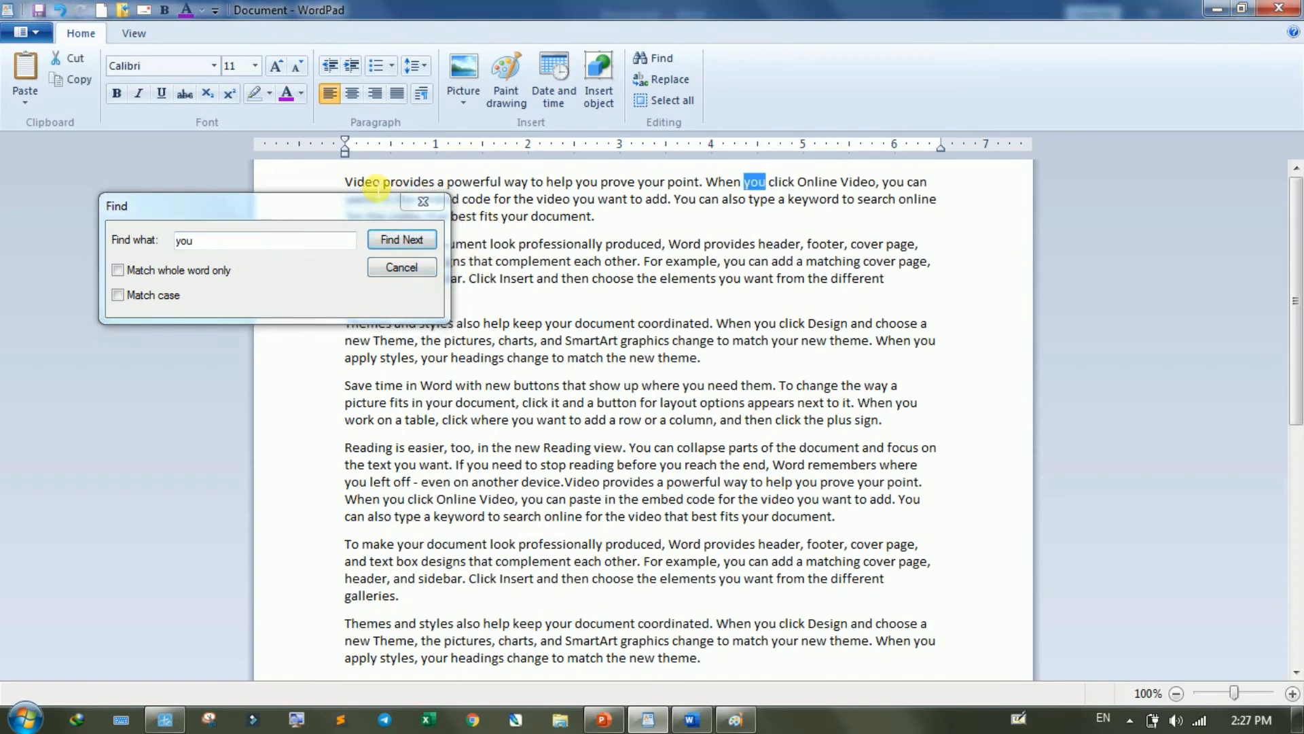
click(395, 239)
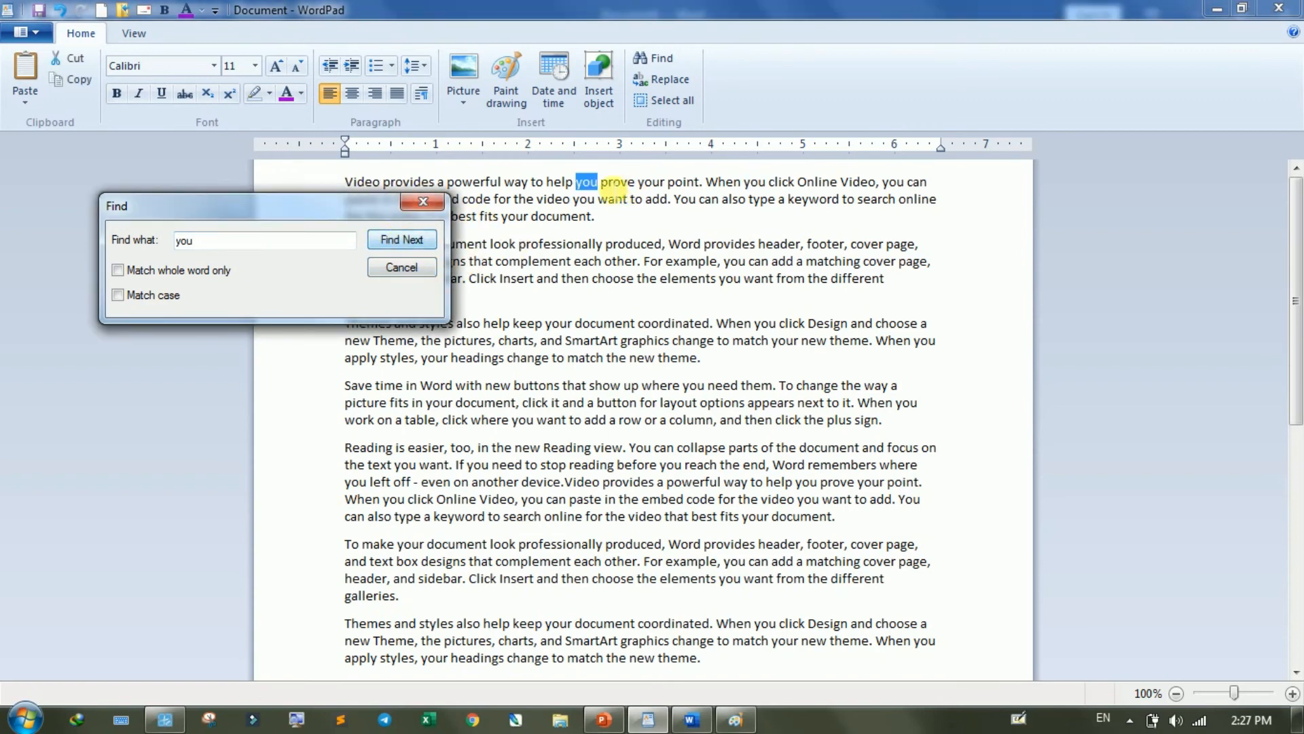
click(417, 240)
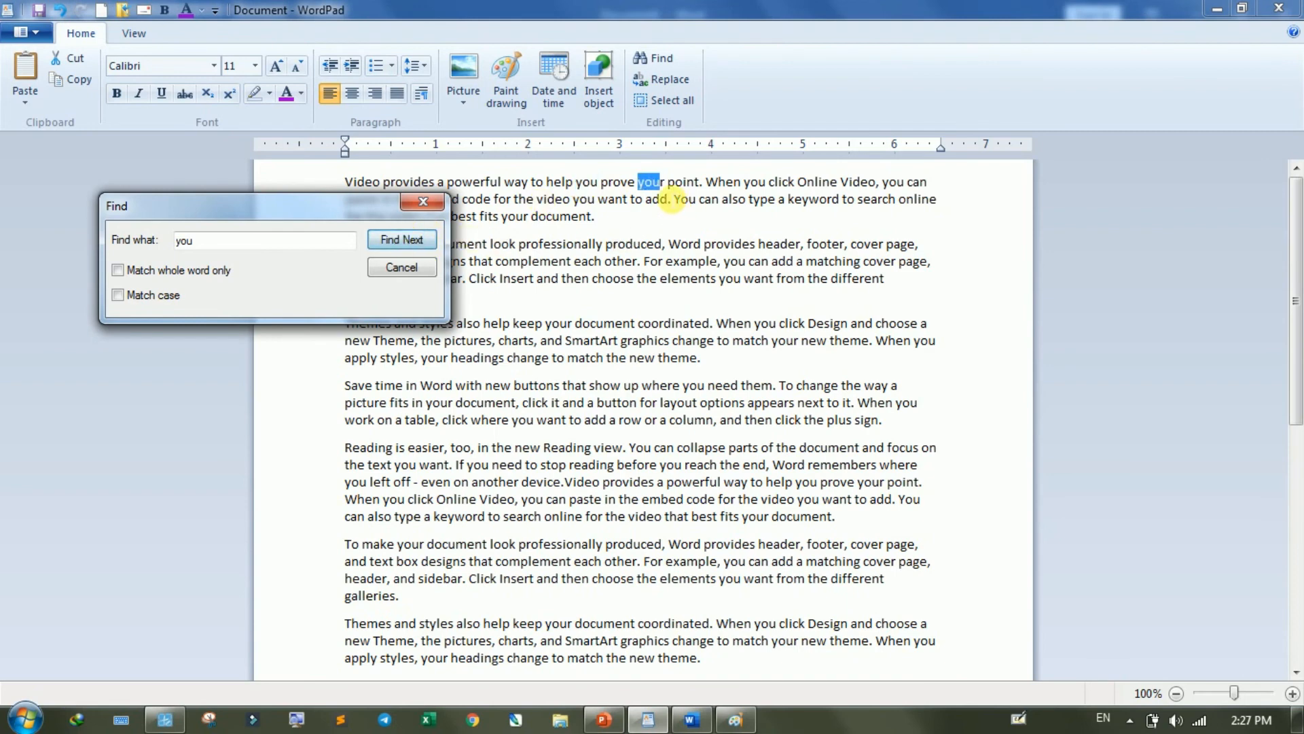
click(418, 239)
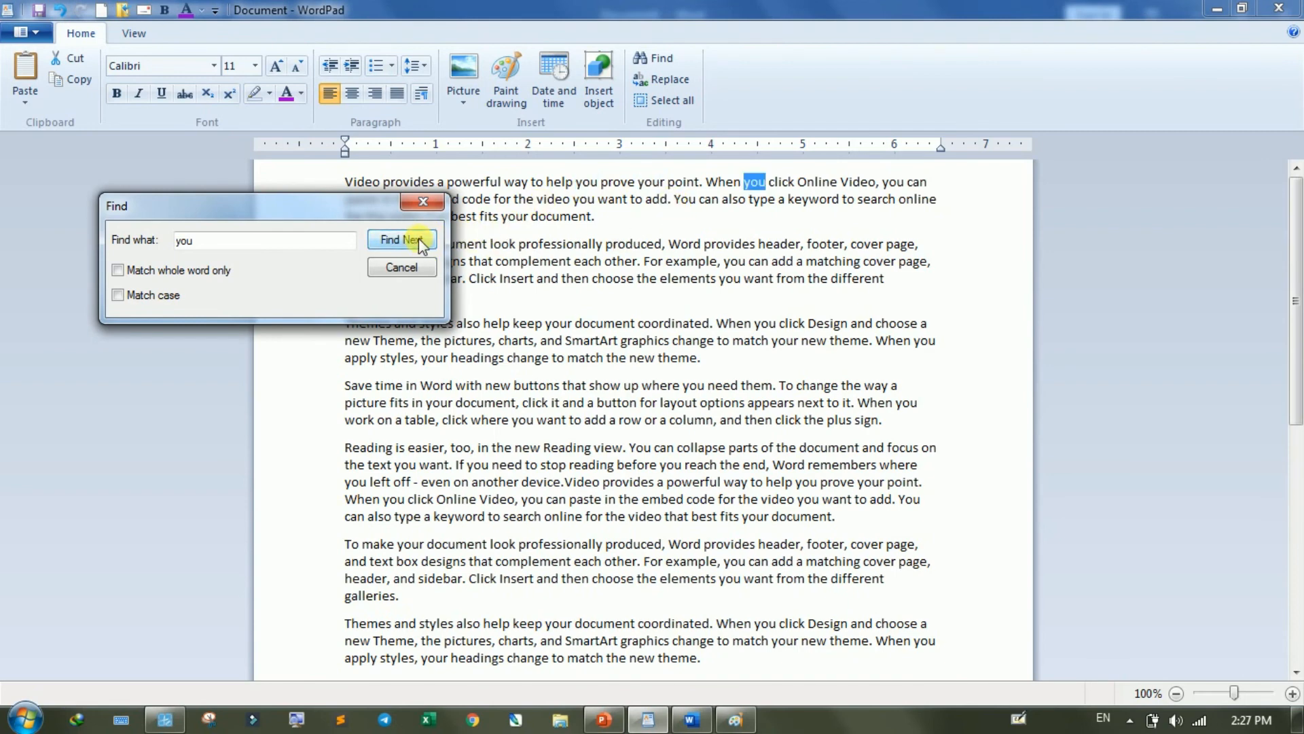
click(419, 239)
click(416, 239)
drag(381, 204, 559, 339)
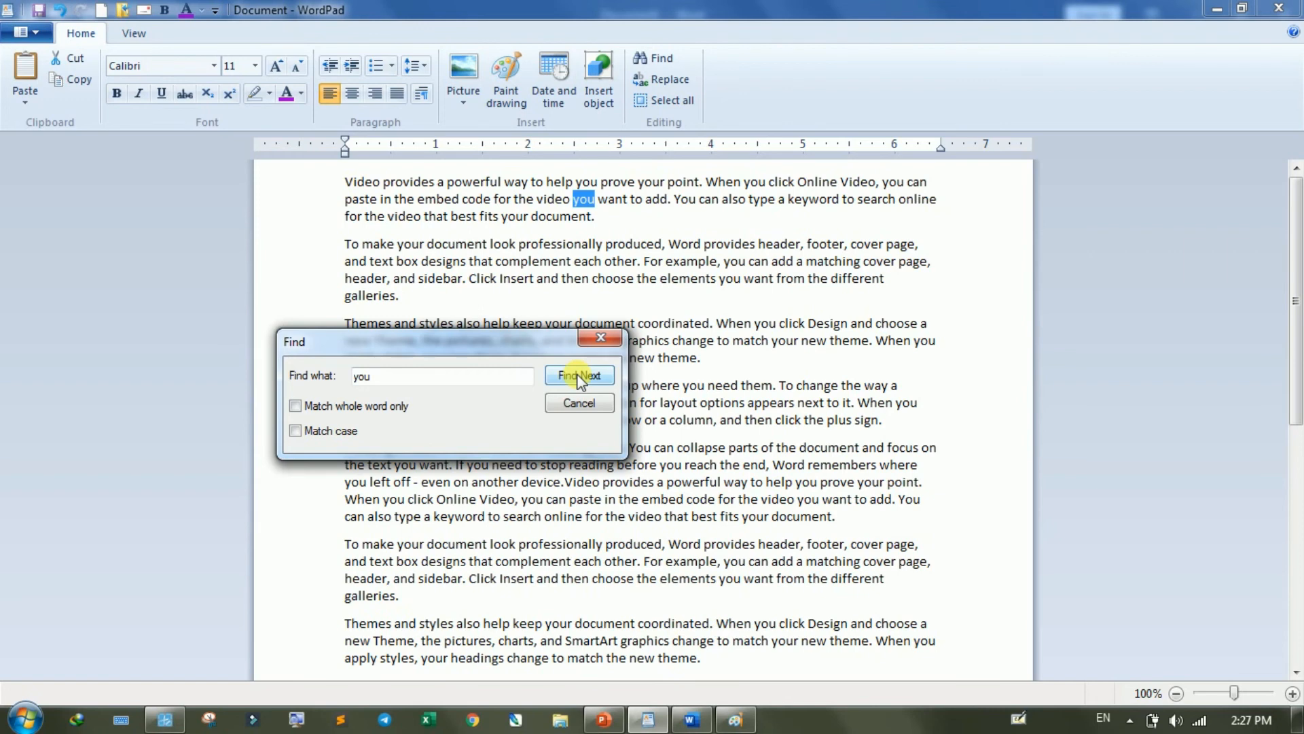
click(577, 374)
click(577, 374)
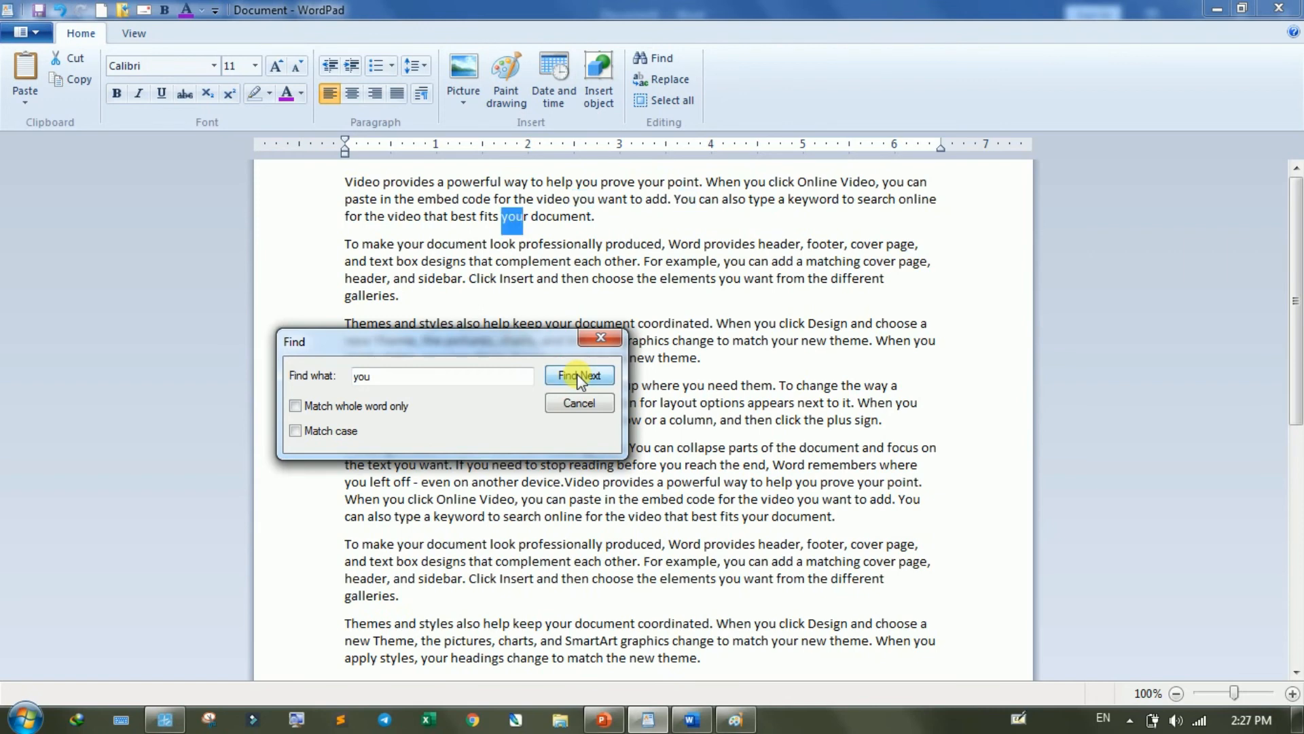
click(577, 374)
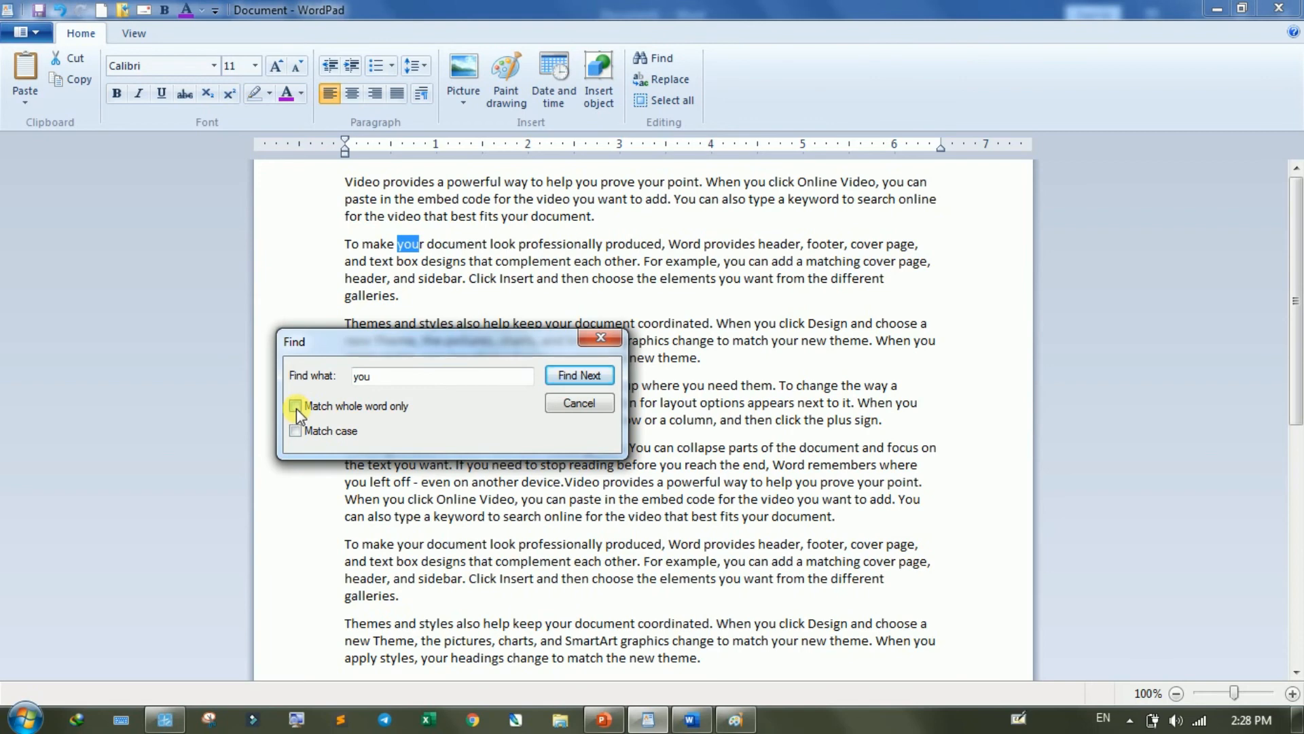
- Restrict the search to whole words only and go through further matches for "you"
click(557, 375)
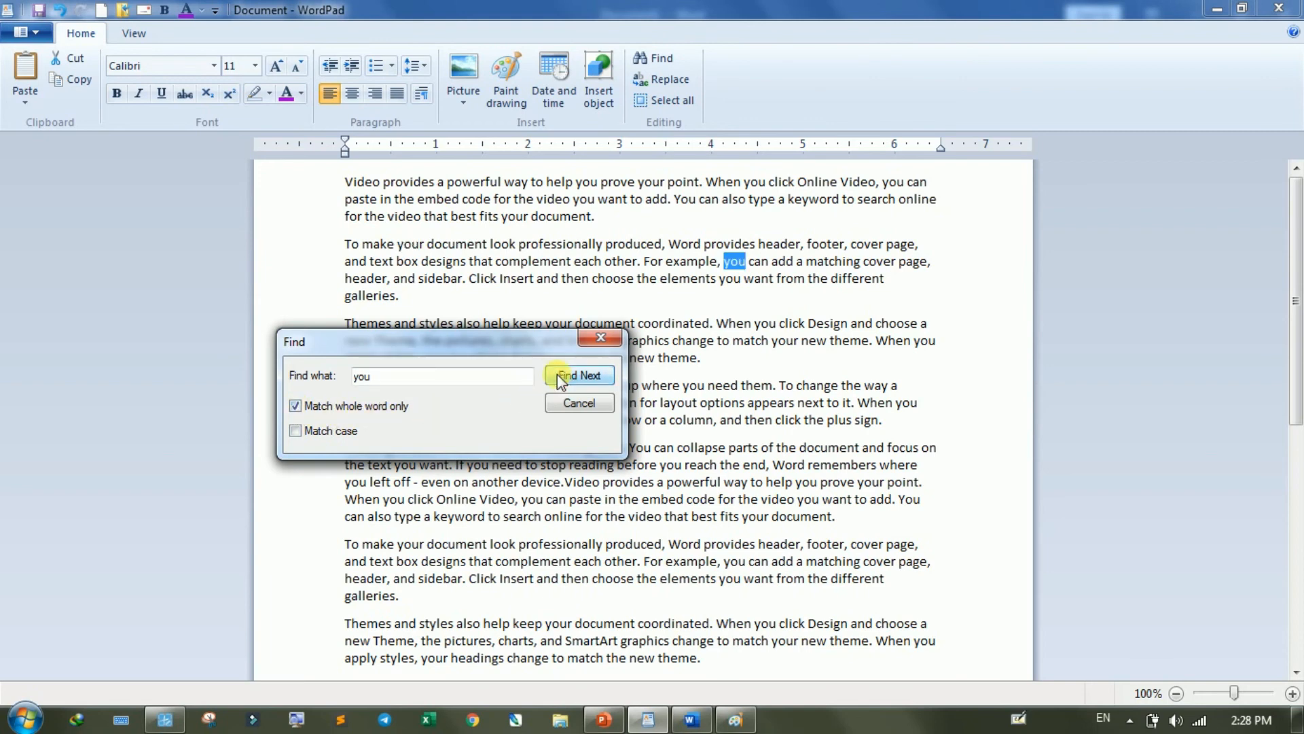
click(556, 374)
click(557, 375)
click(557, 375)
click(557, 375)
- Search for the uppercase word "YOU" with case matching turned on
drag(482, 336, 421, 221)
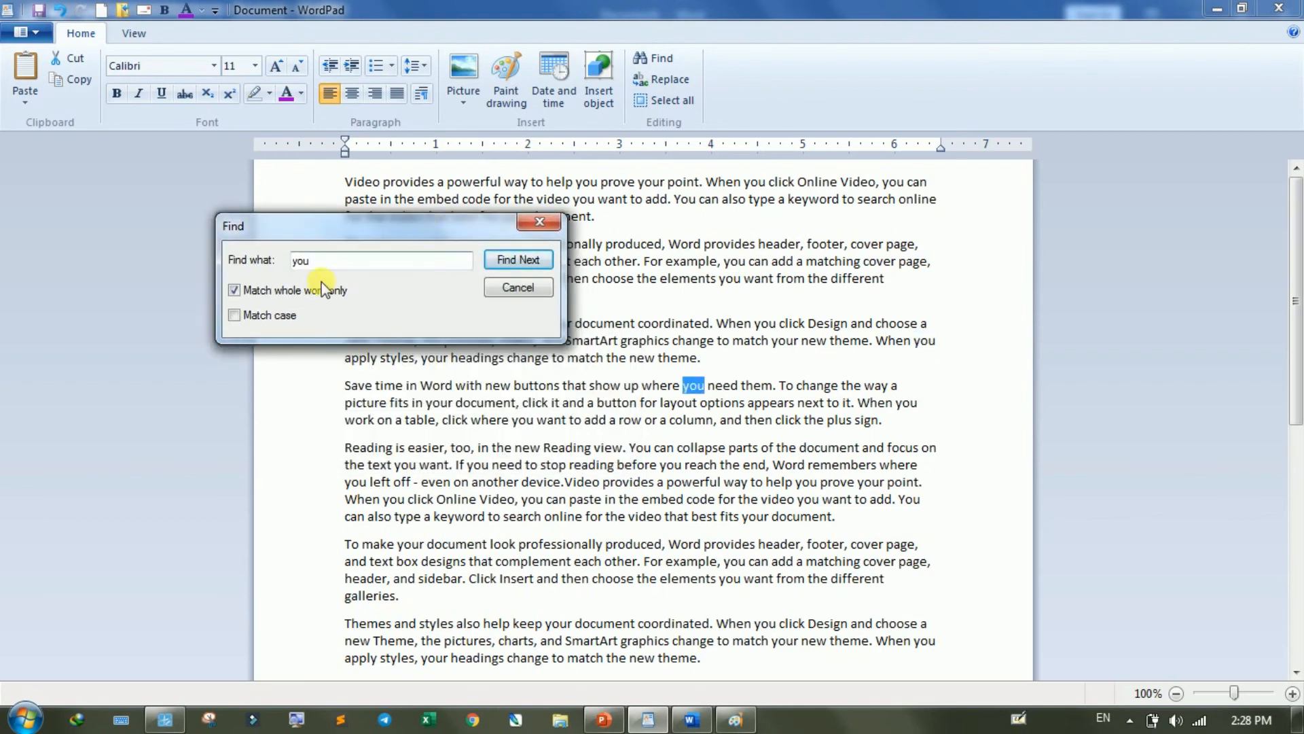
key(ctrl+a)
text(YOU)
click(234, 316)
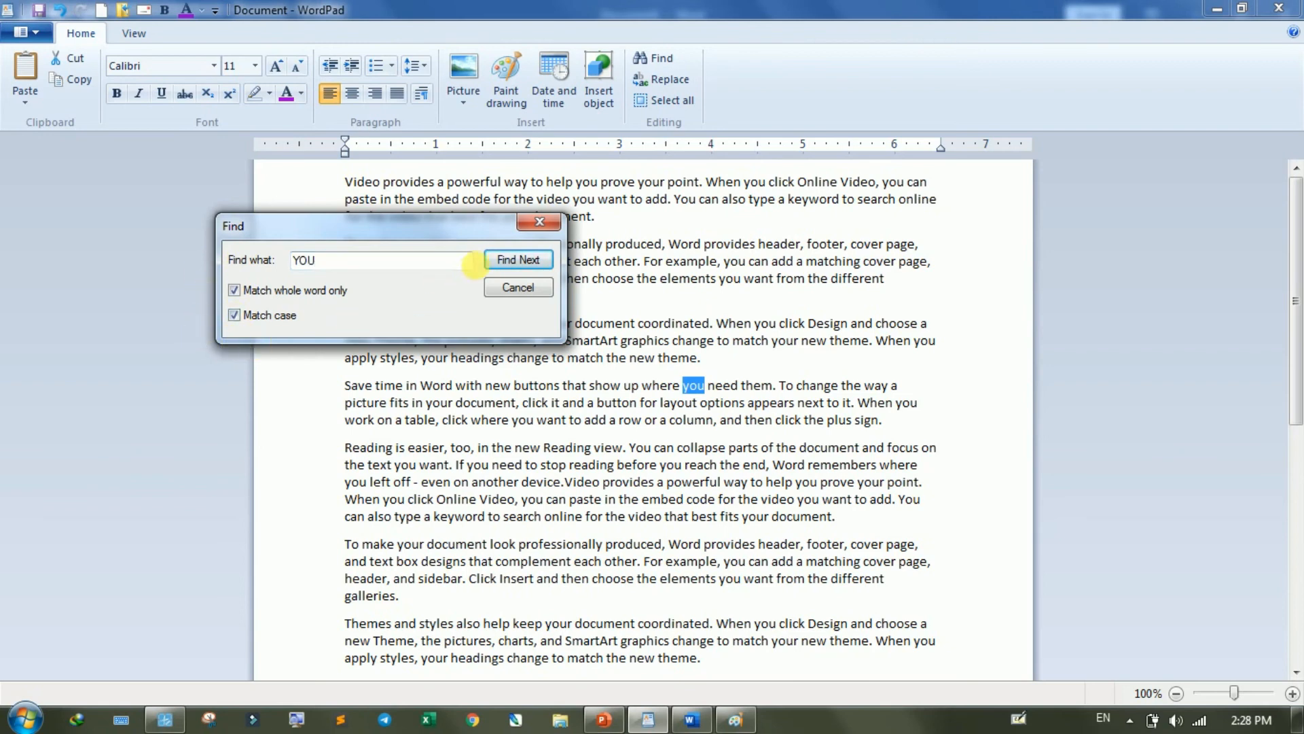
click(507, 260)
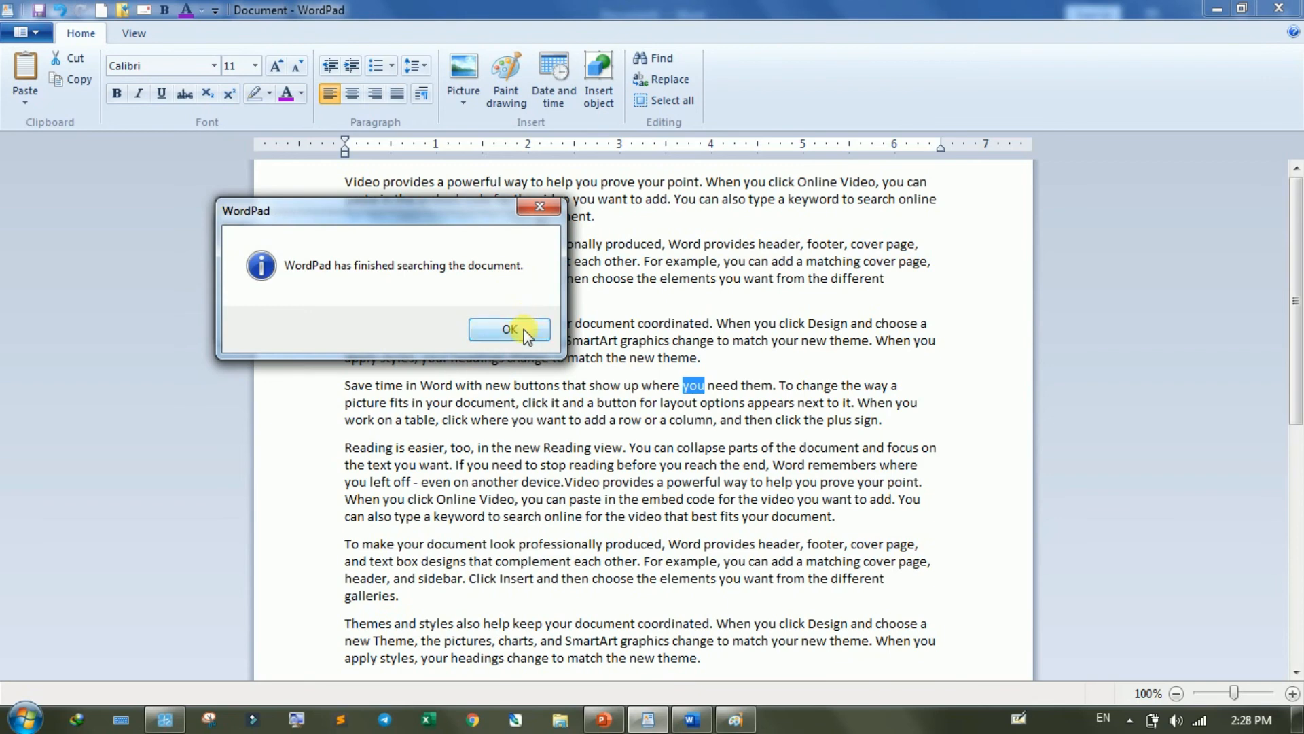
click(513, 329)
click(520, 264)
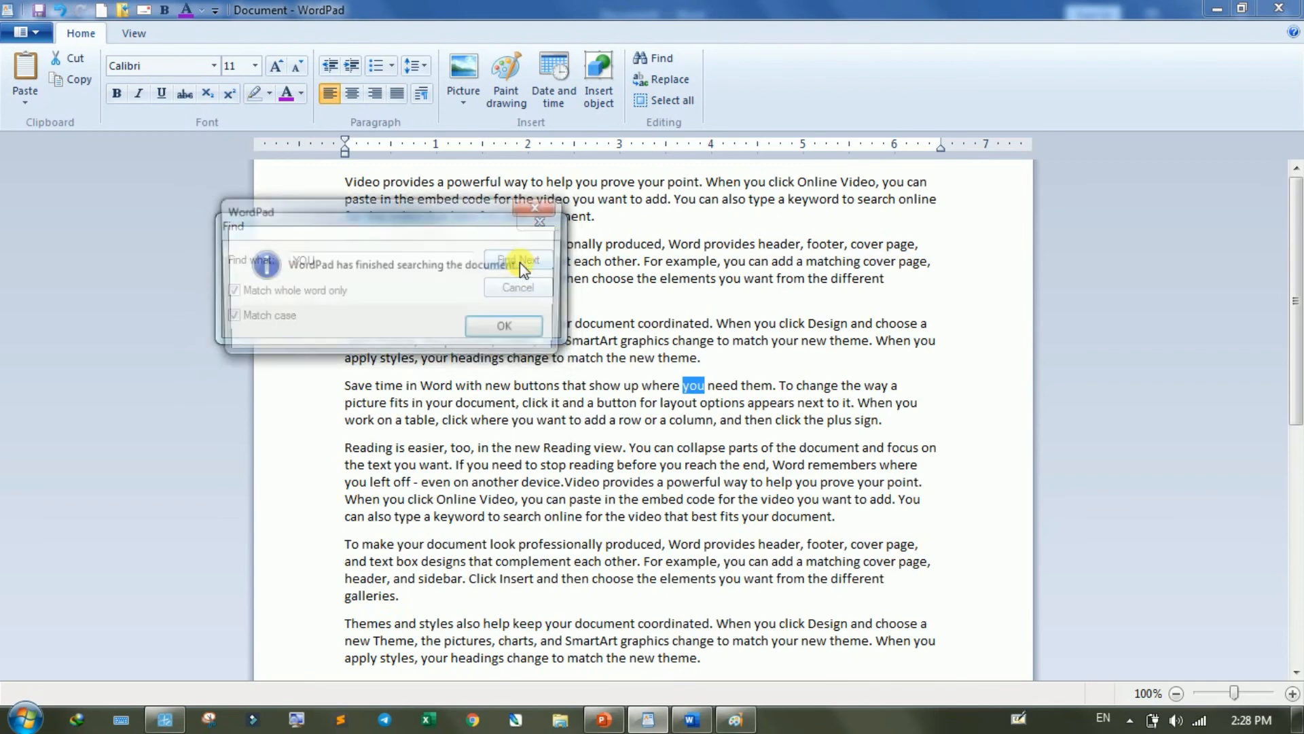
click(511, 327)
- Search for the capitalized word "You" with whole-word and case matching, go through its matches, and close the search
click(332, 262)
drag(332, 262, 258, 261)
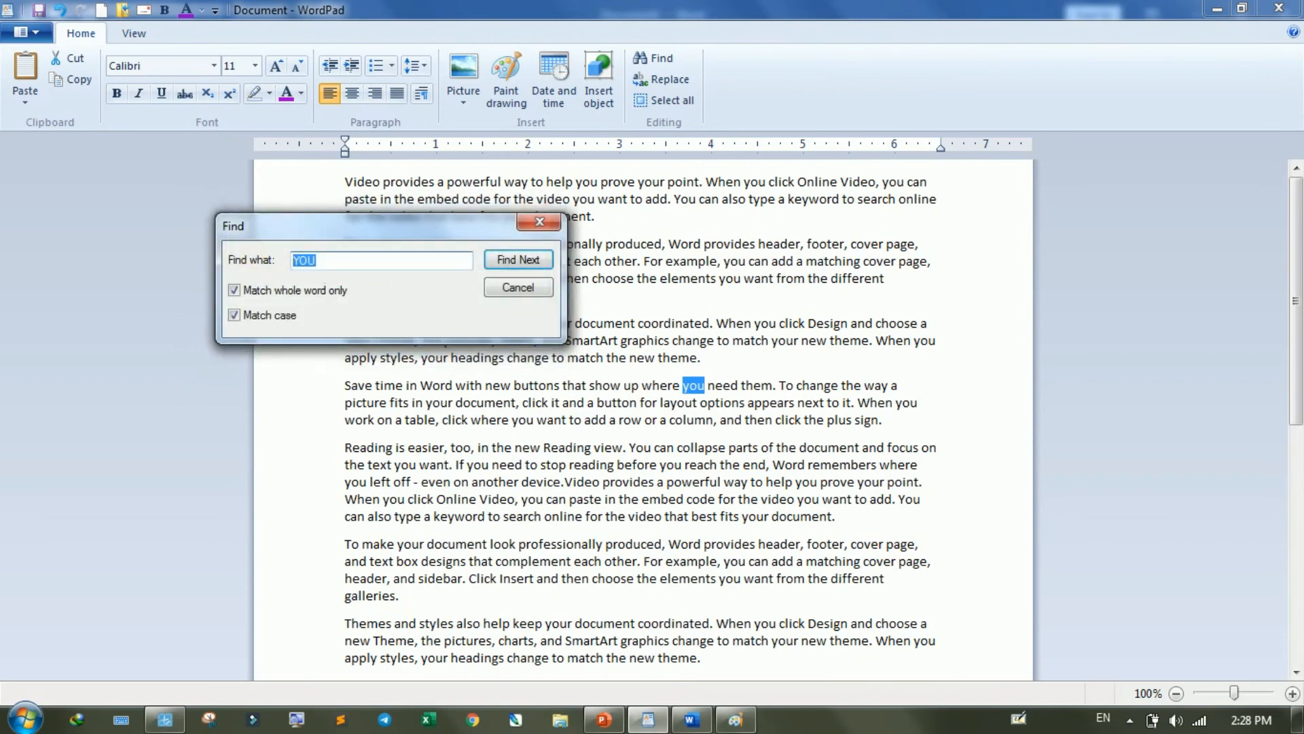
text(You)
click(520, 263)
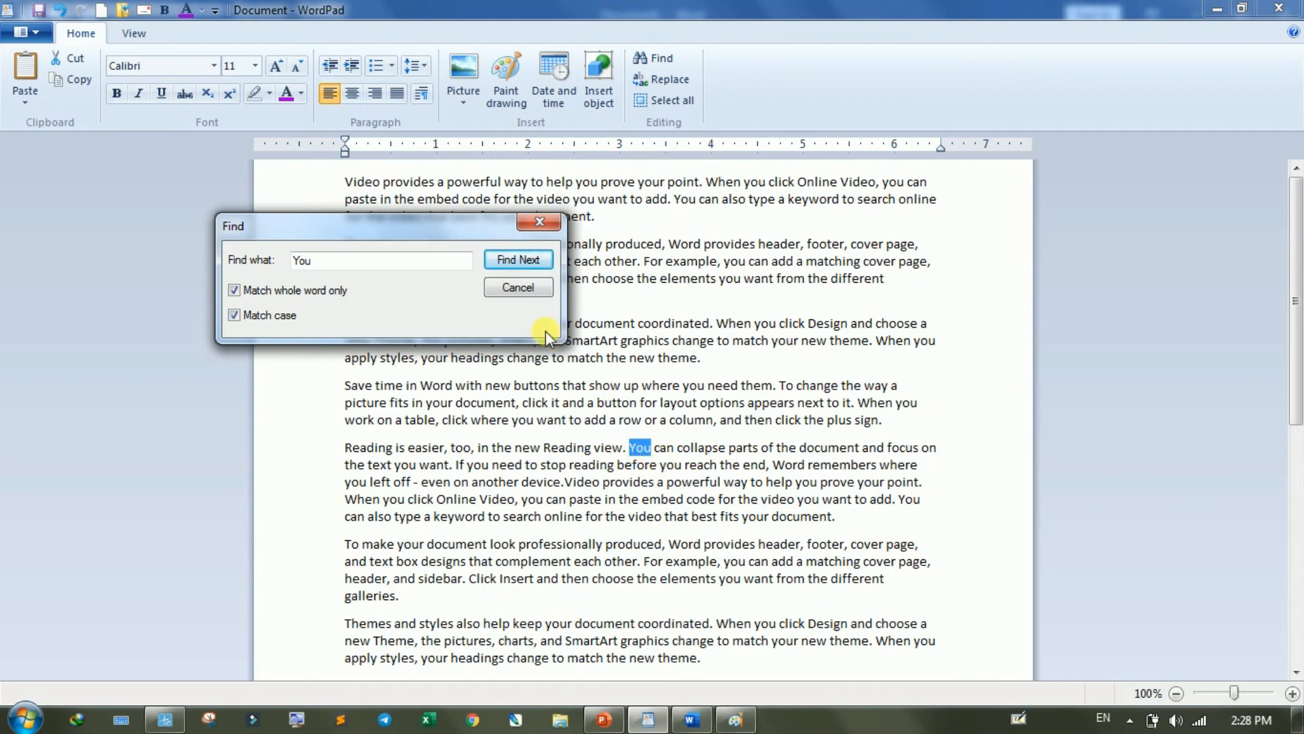
click(531, 259)
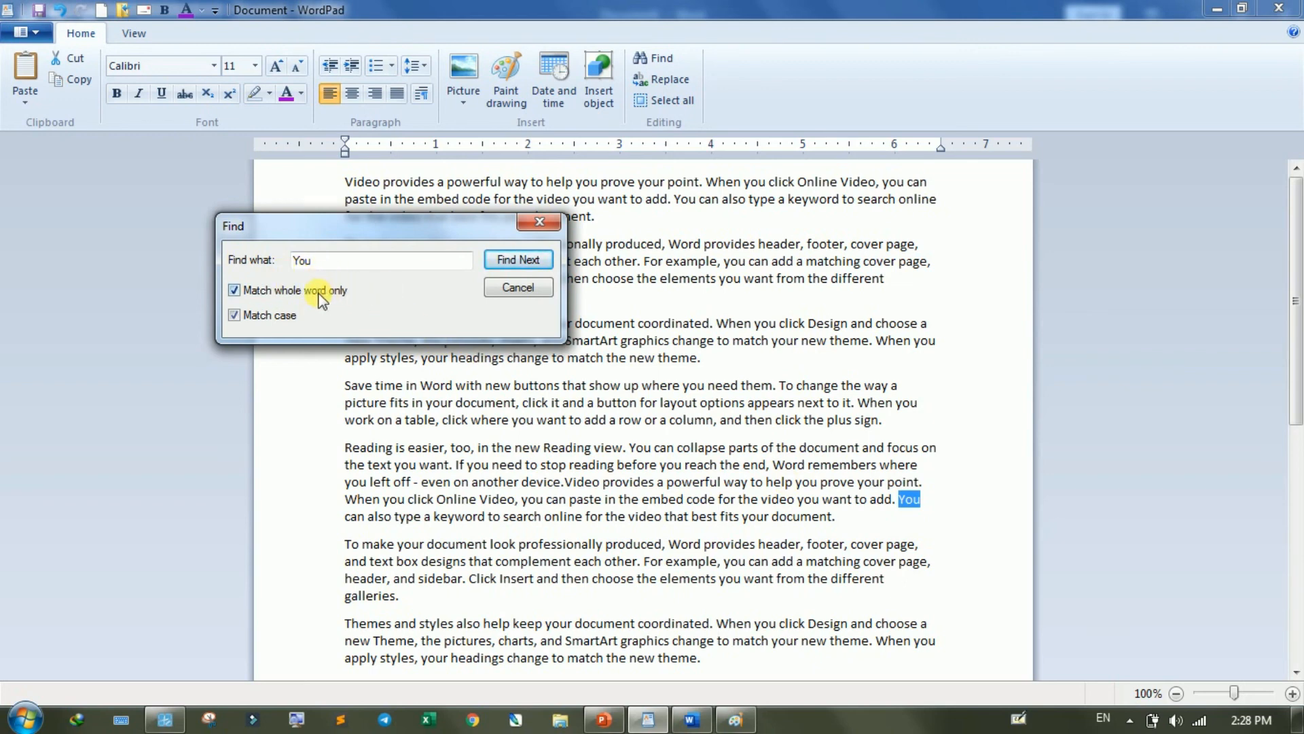
click(515, 260)
click(515, 262)
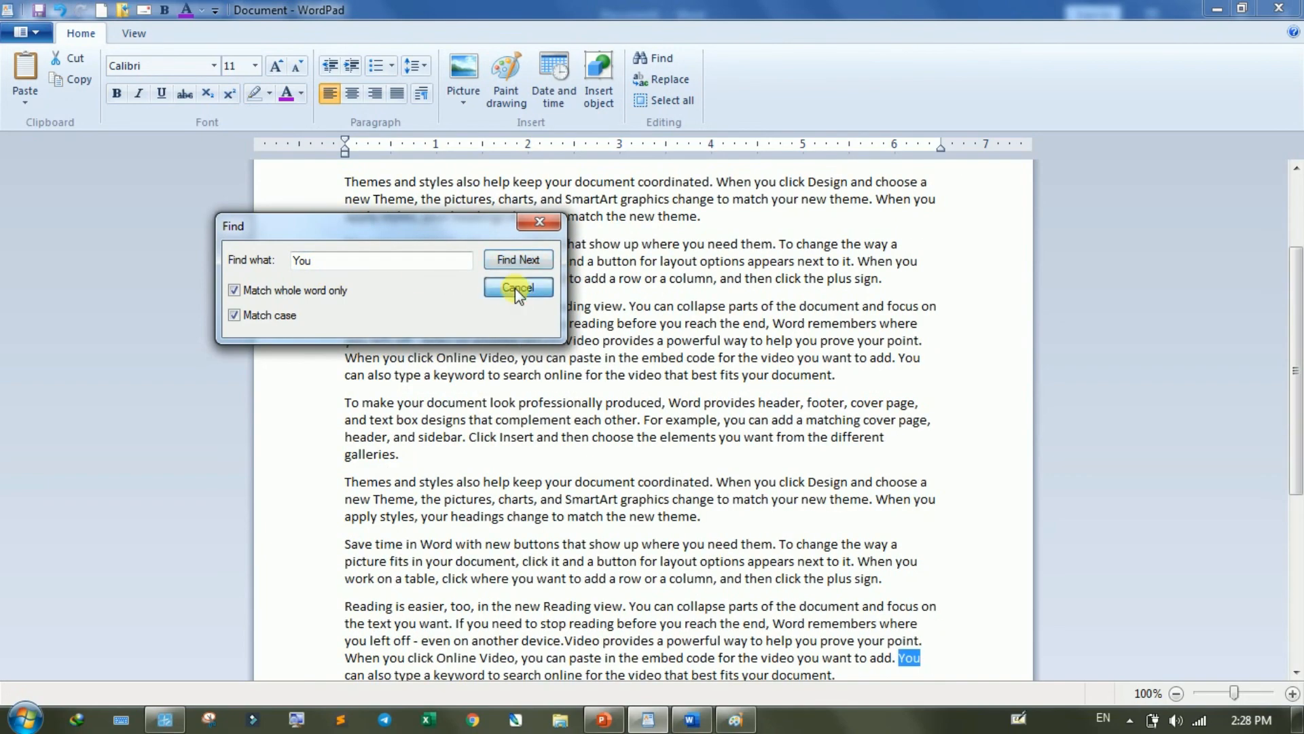
click(515, 288)
- Set up a replacement of the word "Video" with "Audio", keeping whole-word and case matching on
scroll(475, 264, up, 3)
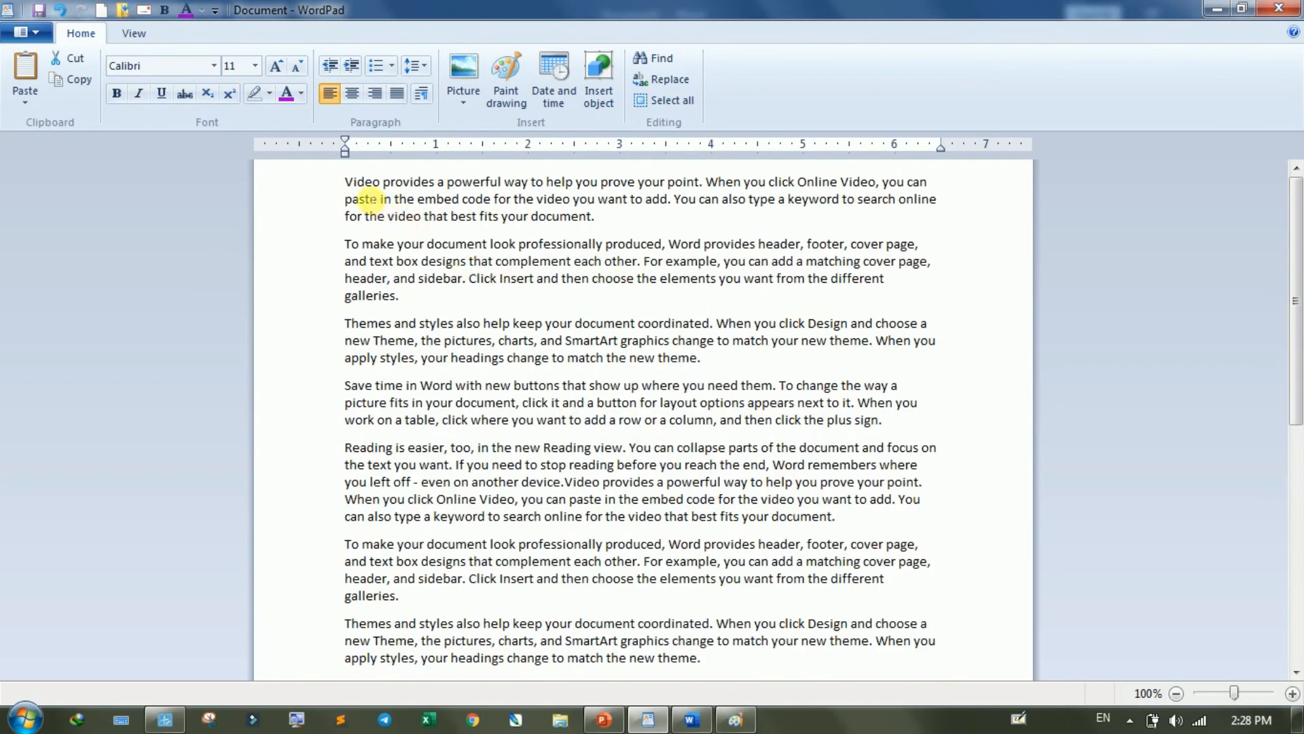
click(352, 182)
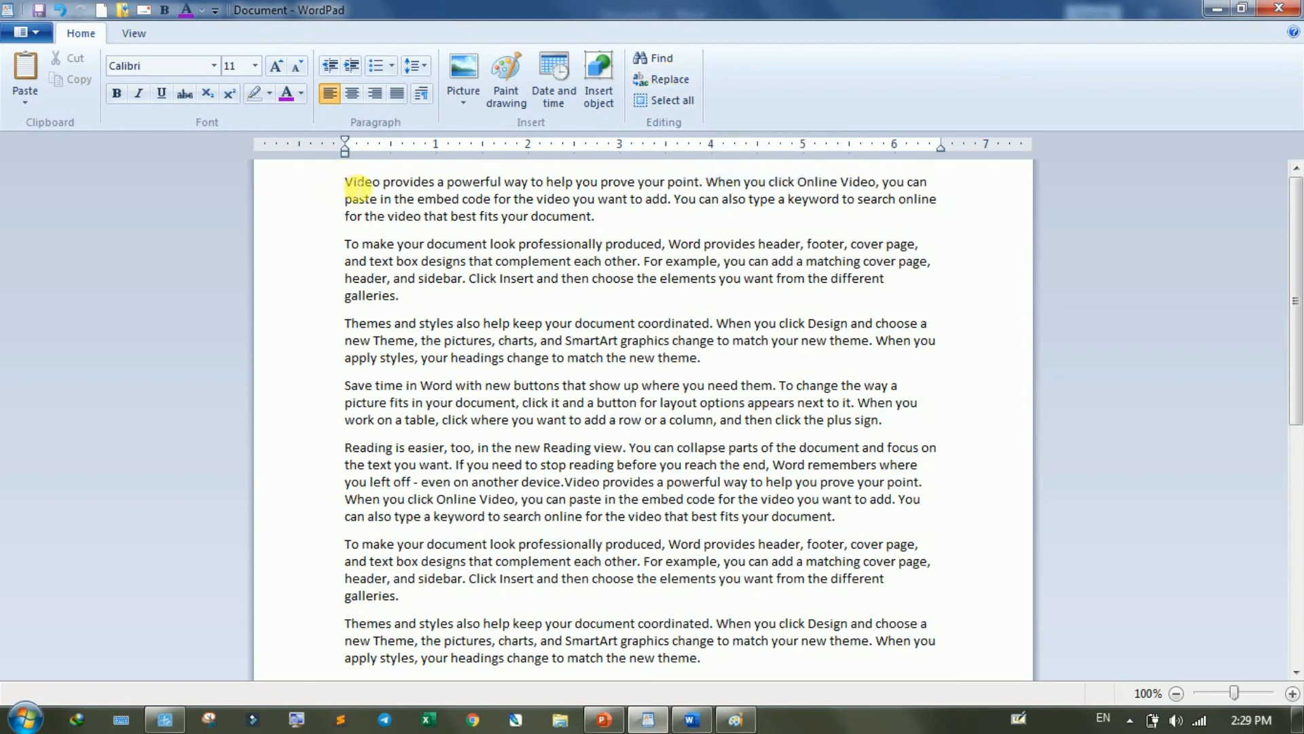
double_click(358, 191)
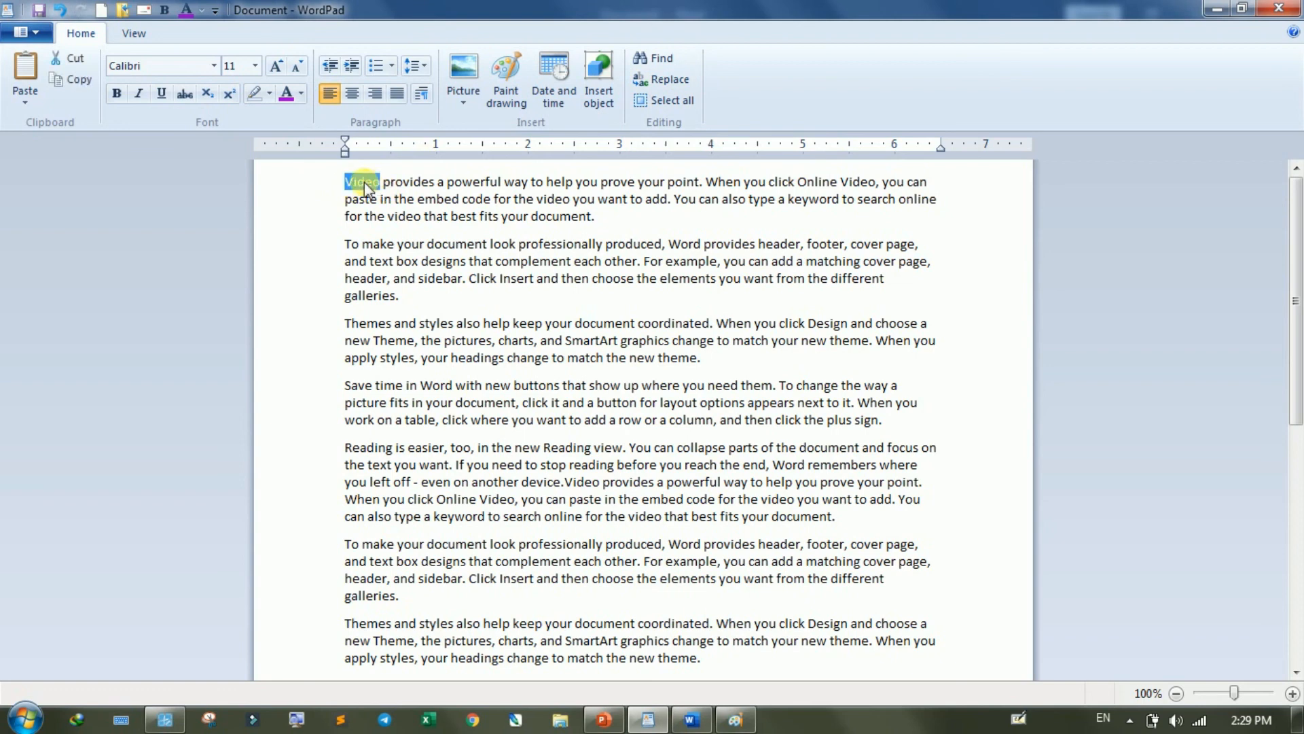
click(350, 197)
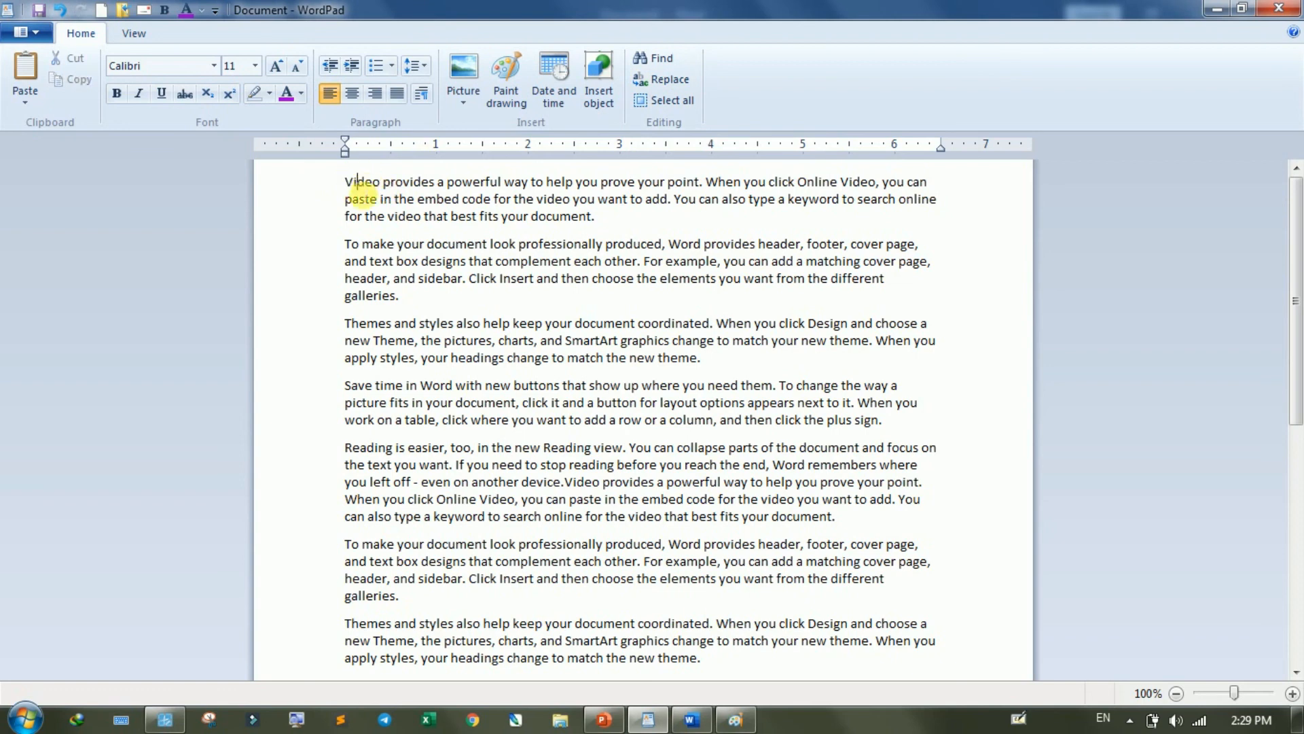
click(673, 80)
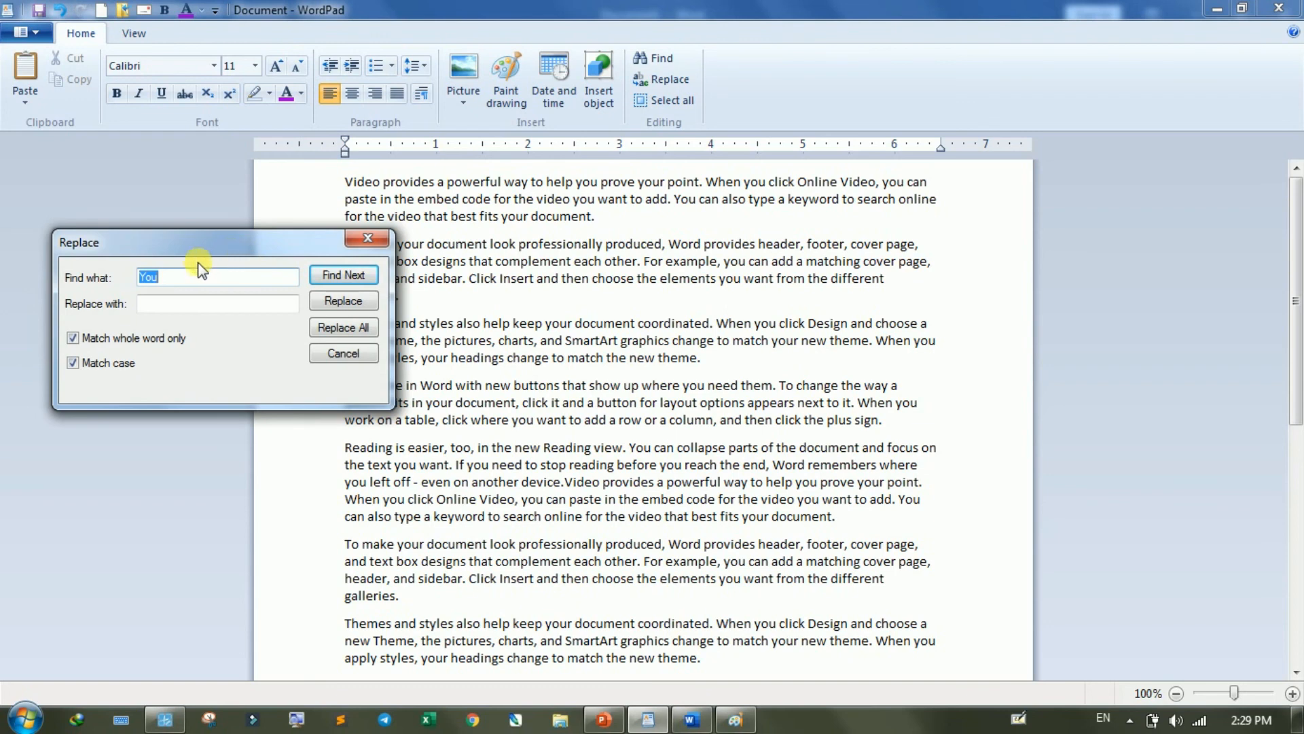
text(Video)
drag(245, 239, 549, 351)
click(487, 423)
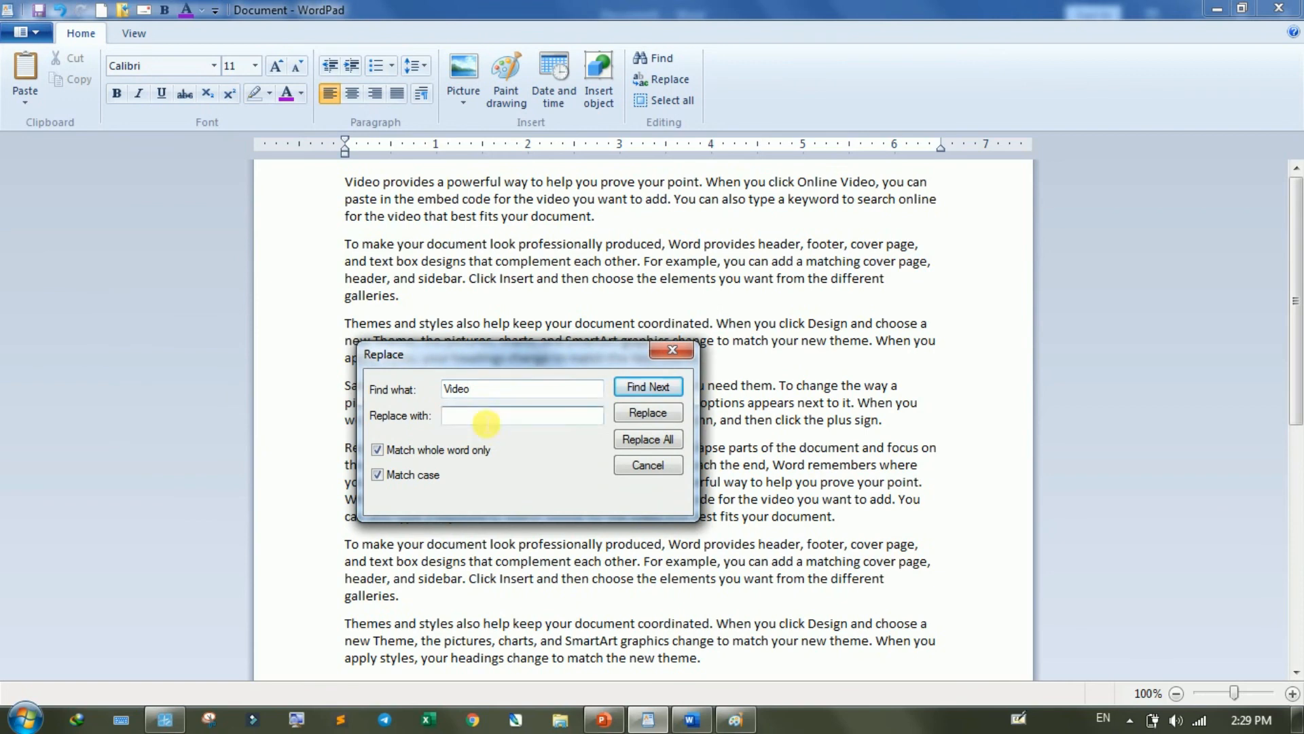
text(Audio)
- Starting from the beginning of the document, replace the two occurrences of "Video" in the first paragraph with "Audio" one by one
click(639, 385)
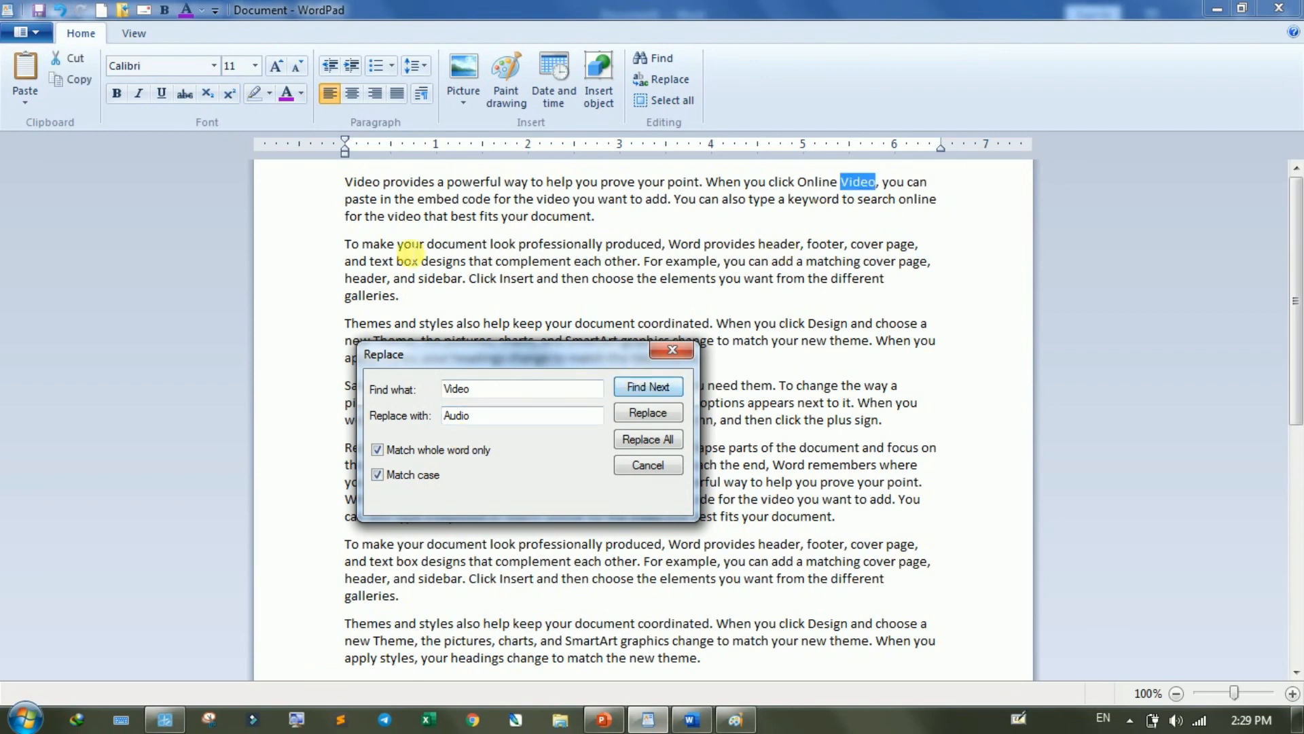
click(341, 182)
click(349, 187)
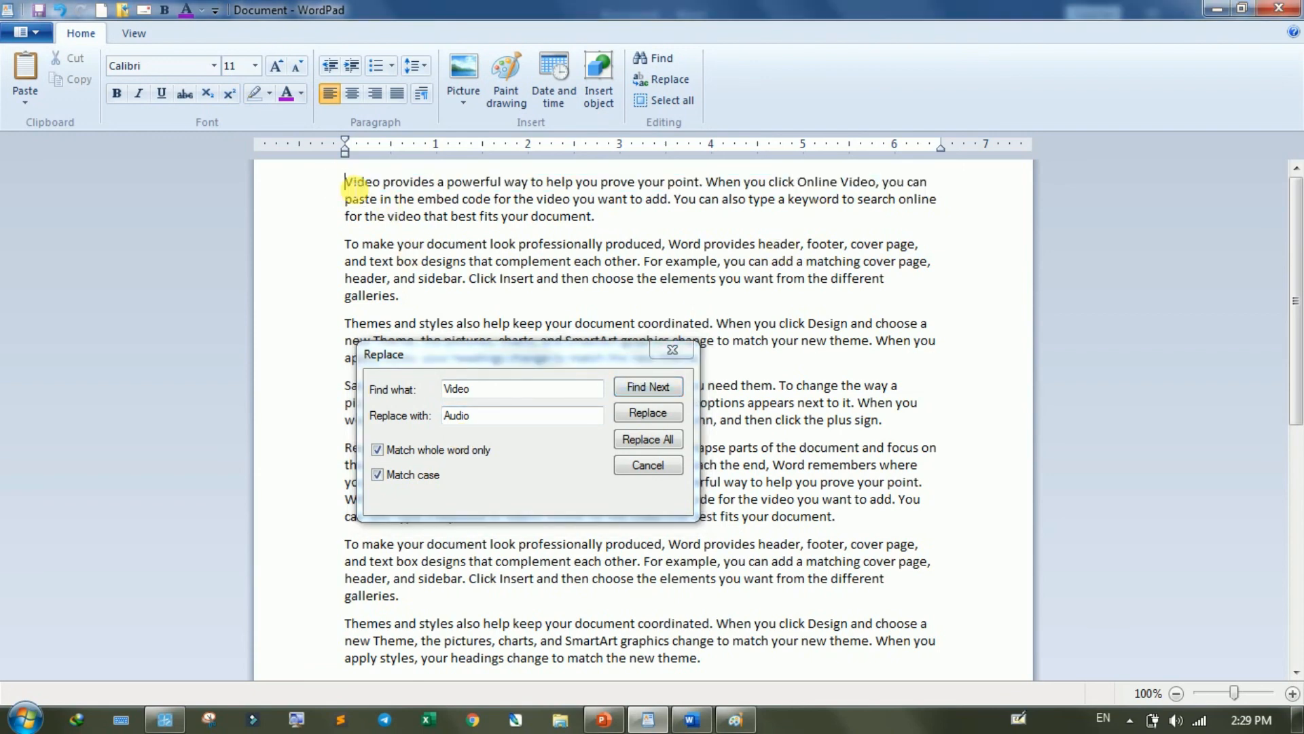
click(638, 384)
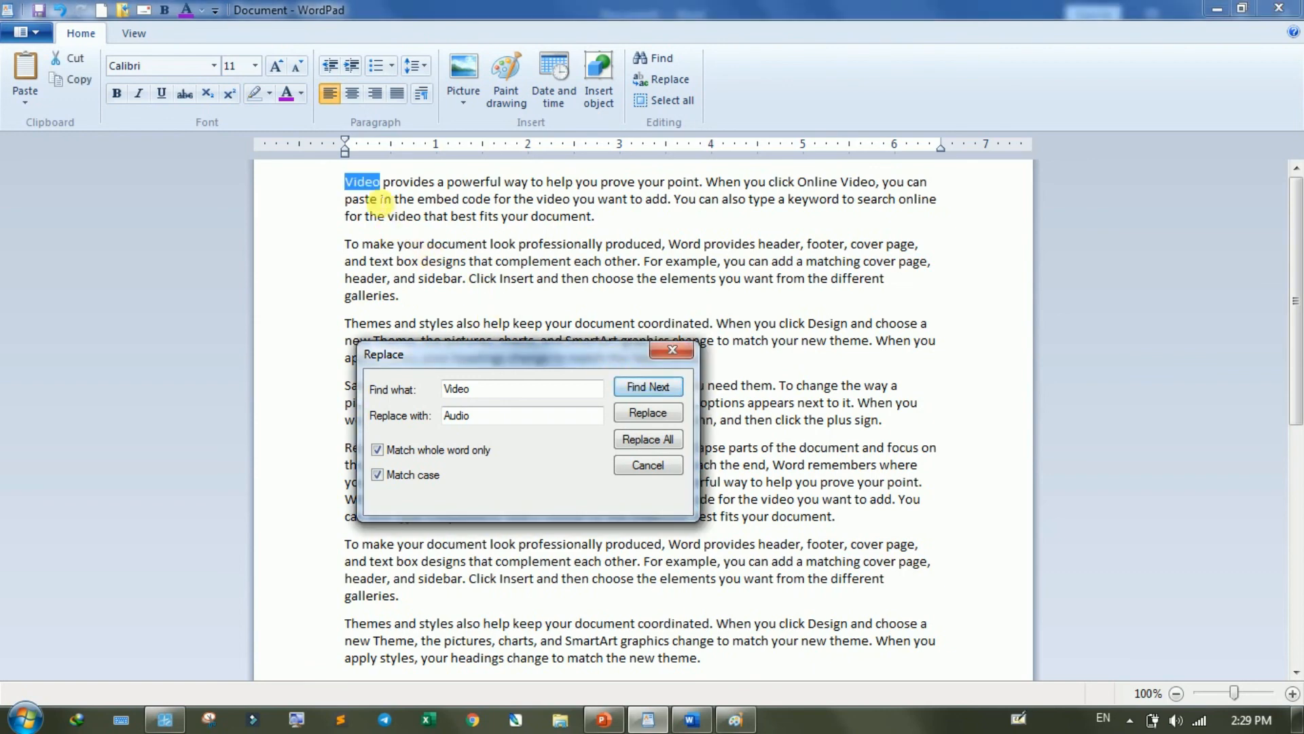
click(634, 413)
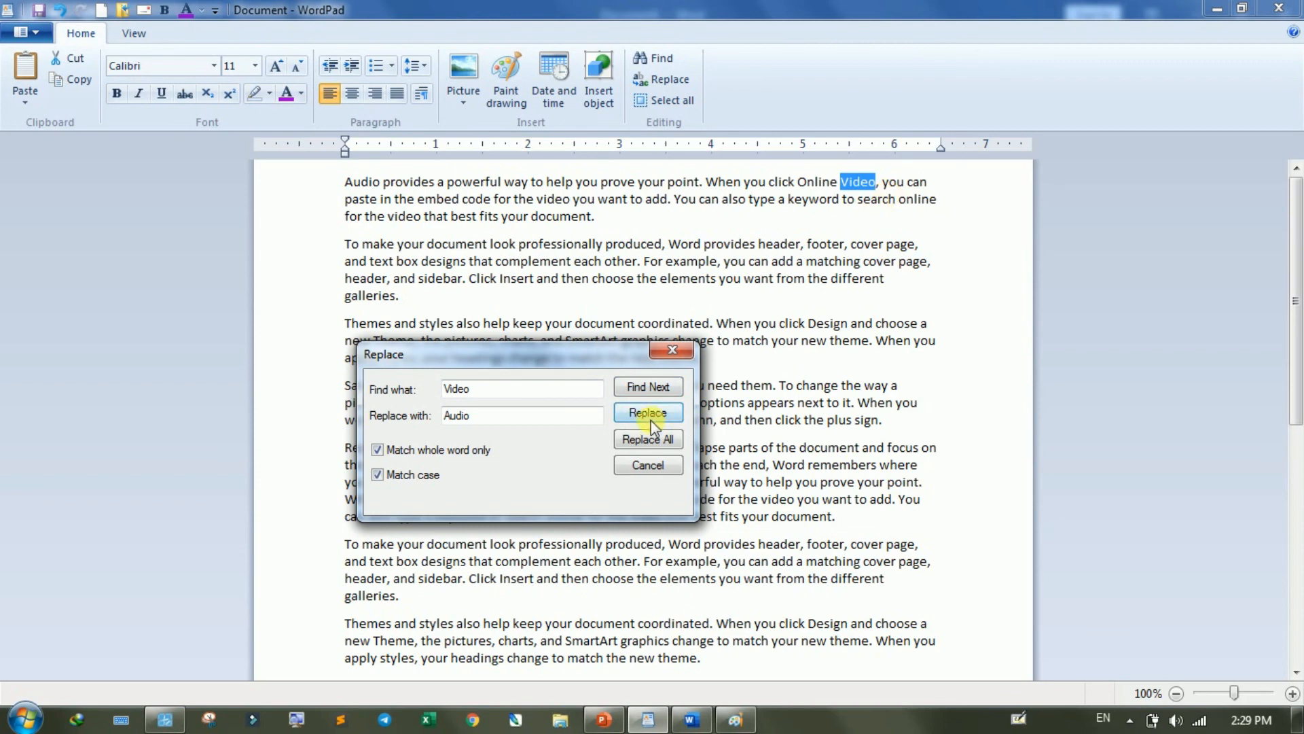
click(649, 416)
- Replace all remaining occurrences of "Video" with "Audio" at once and close the Replace dialog
drag(469, 354, 239, 221)
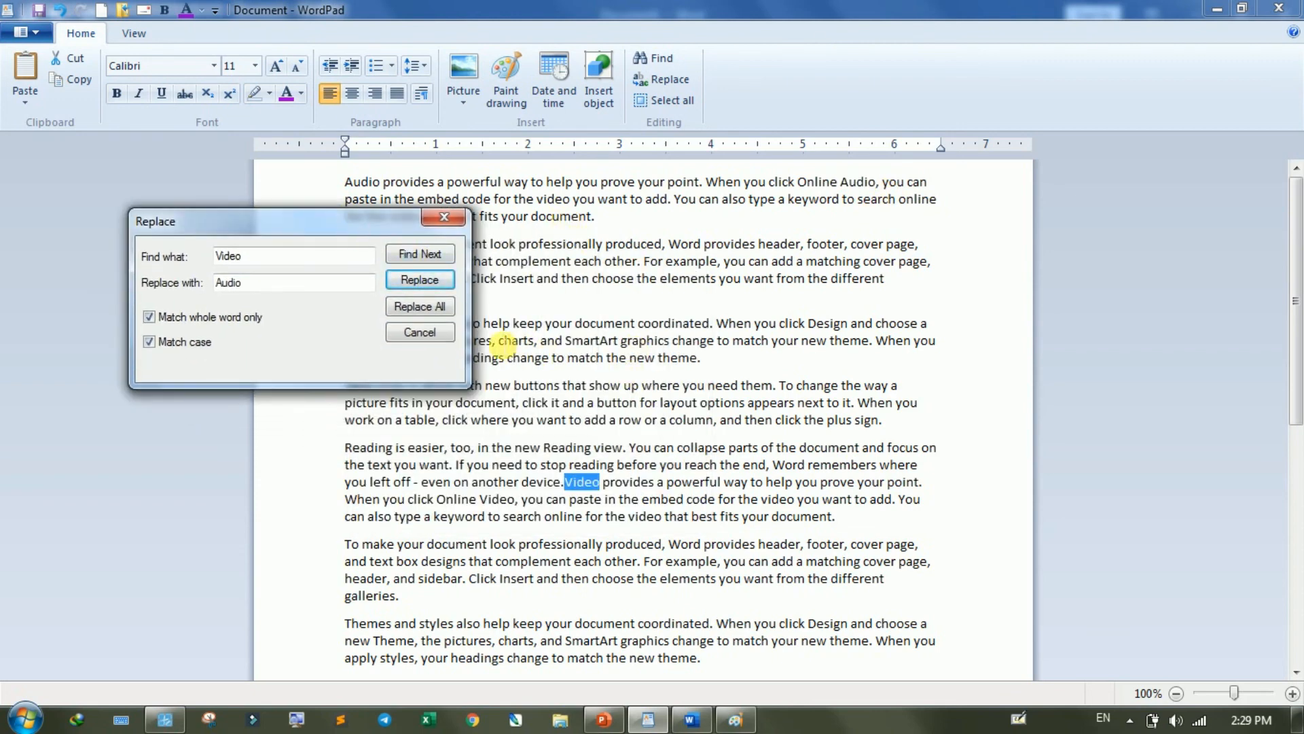
click(418, 307)
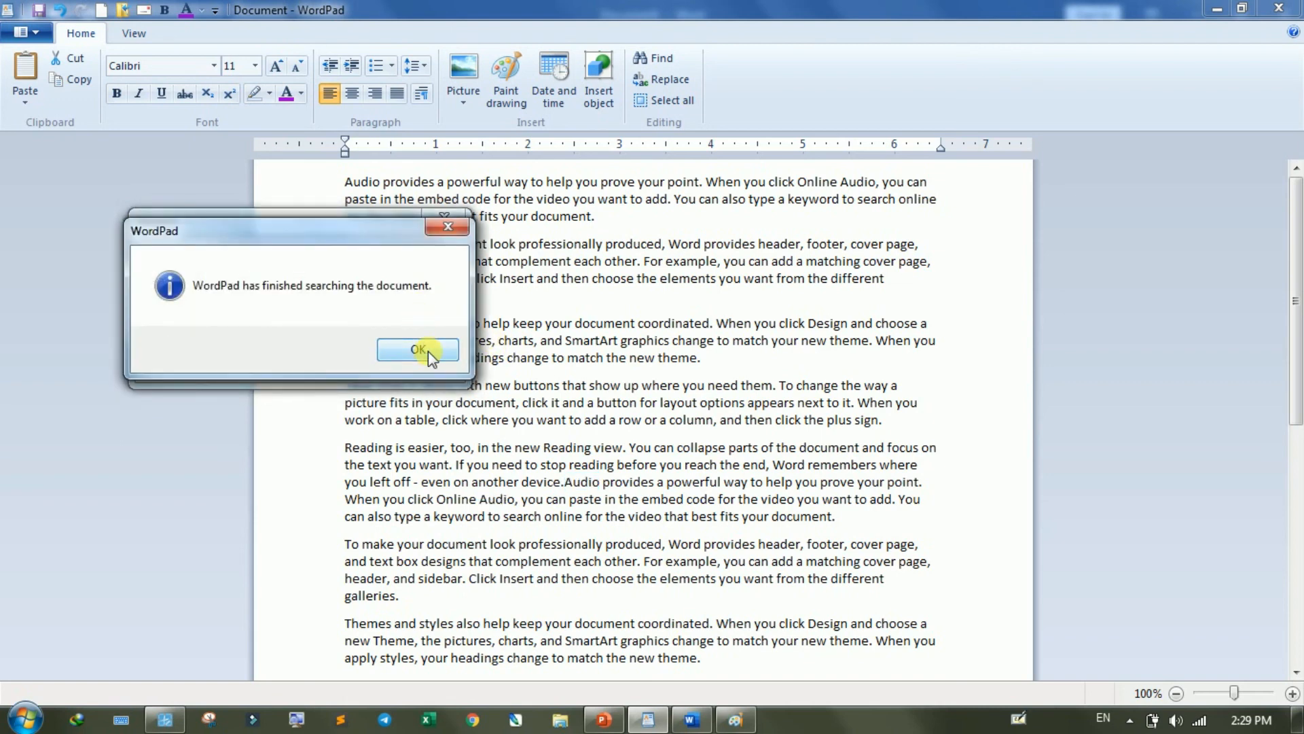
click(427, 352)
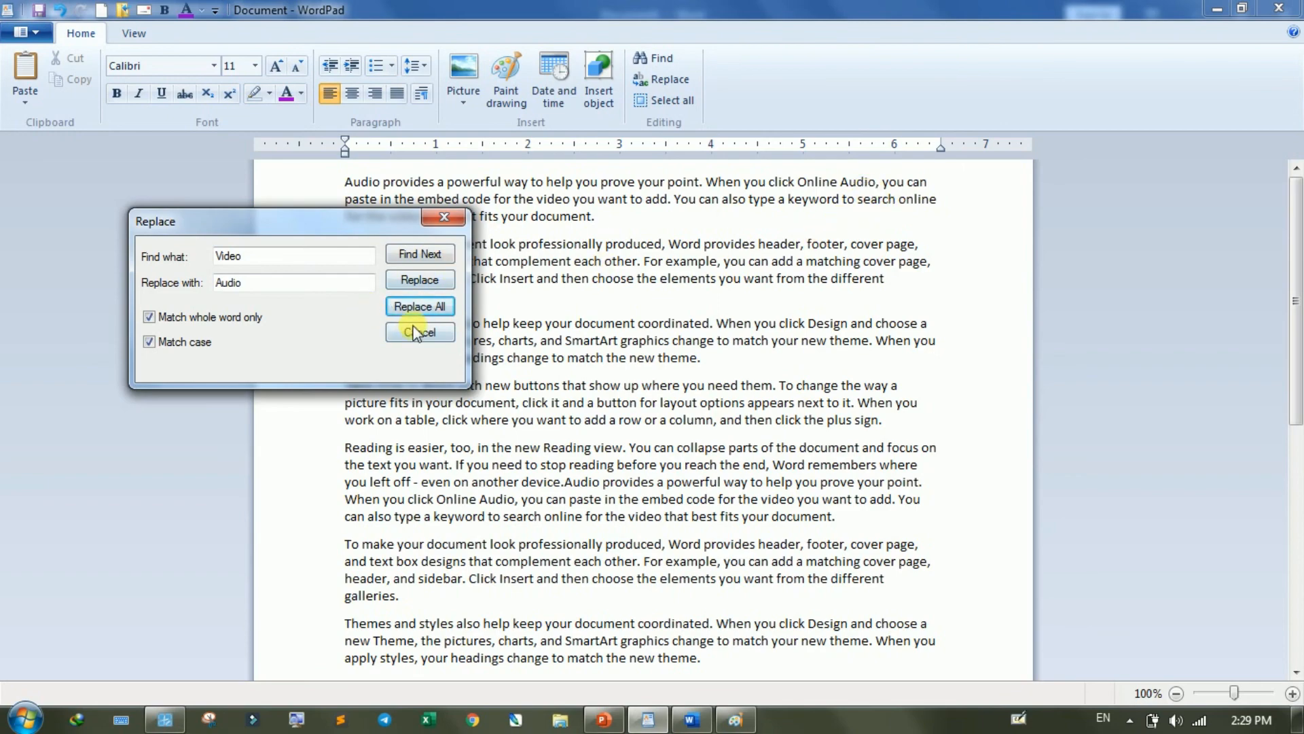
click(415, 332)
scroll(620, 243, up, 2)
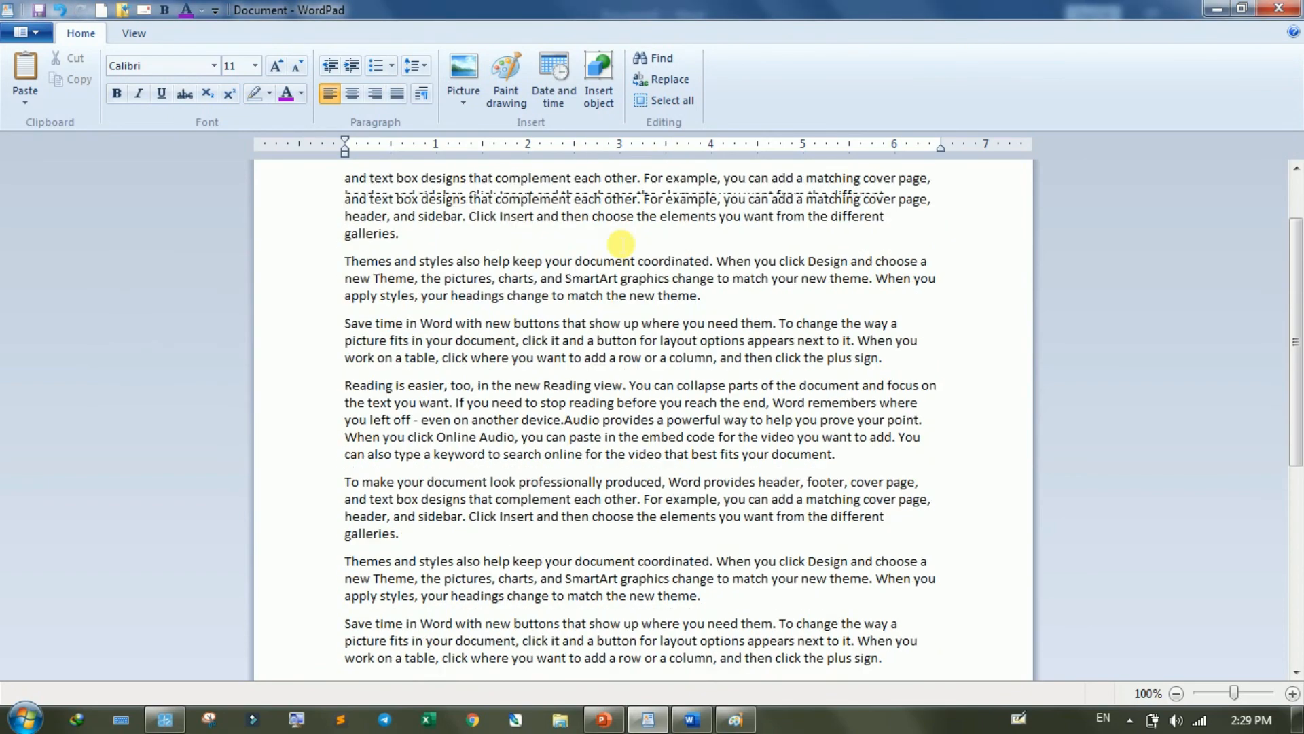
scroll(621, 243, up, 1)
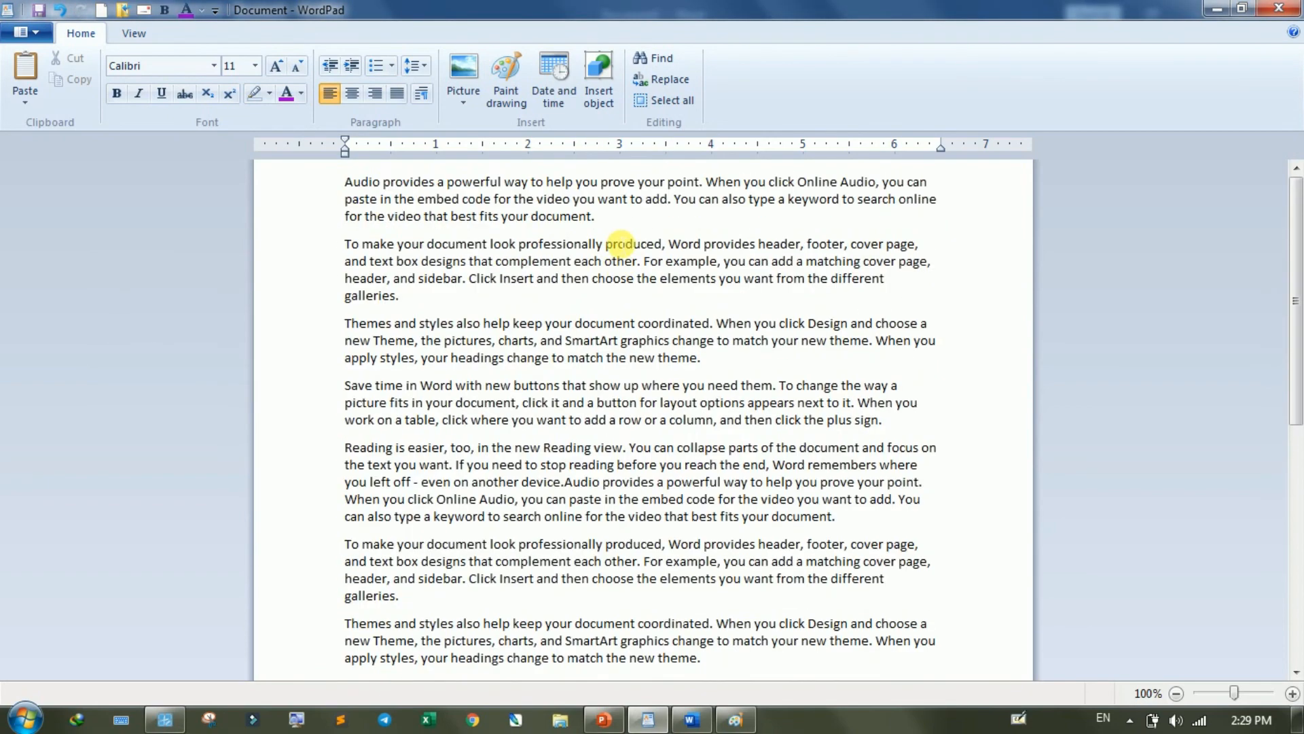
- Select all the text in the document and make it bold, italic and underlined
click(669, 102)
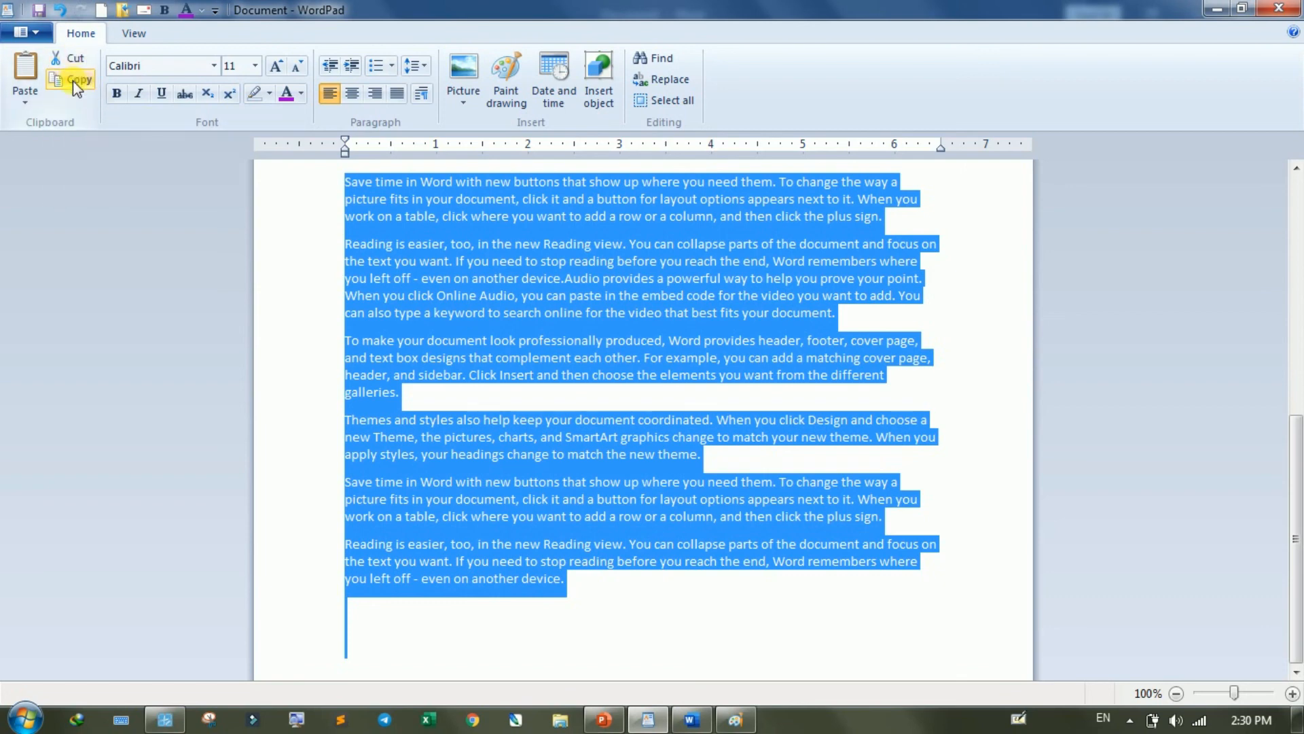
click(117, 93)
click(140, 94)
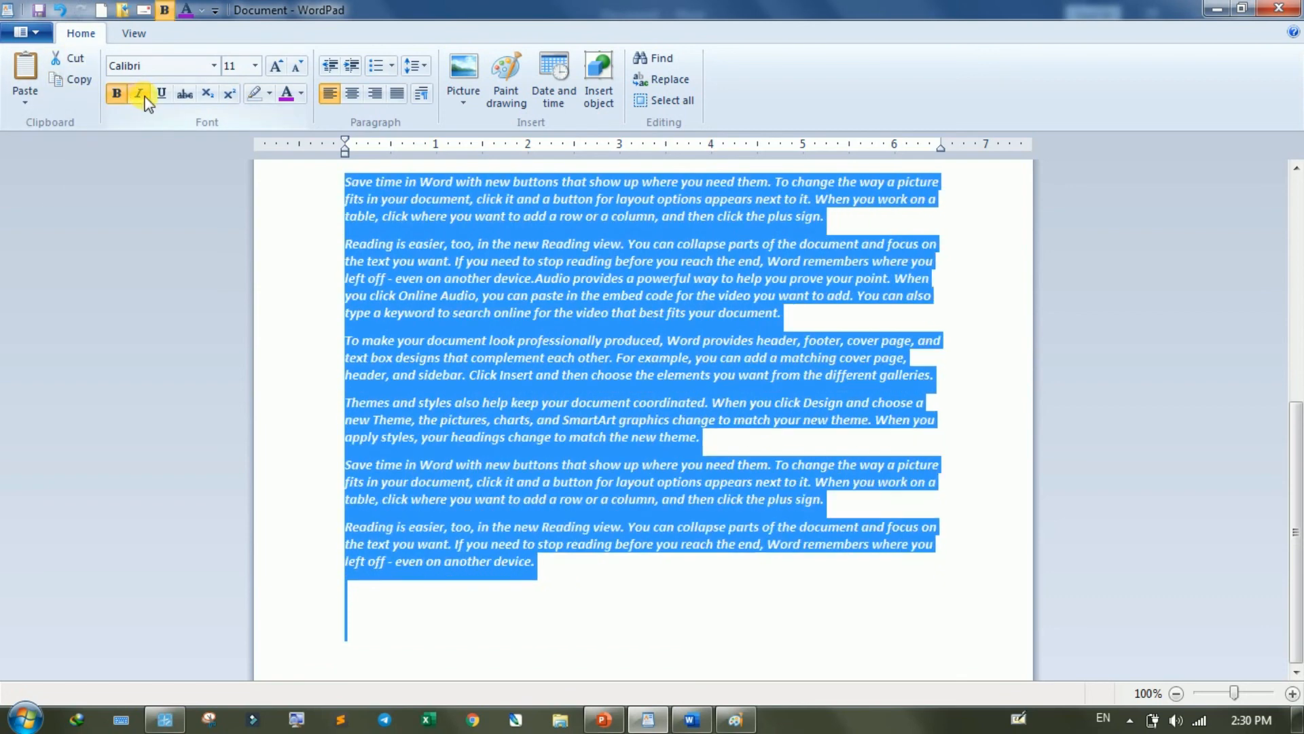
click(161, 93)
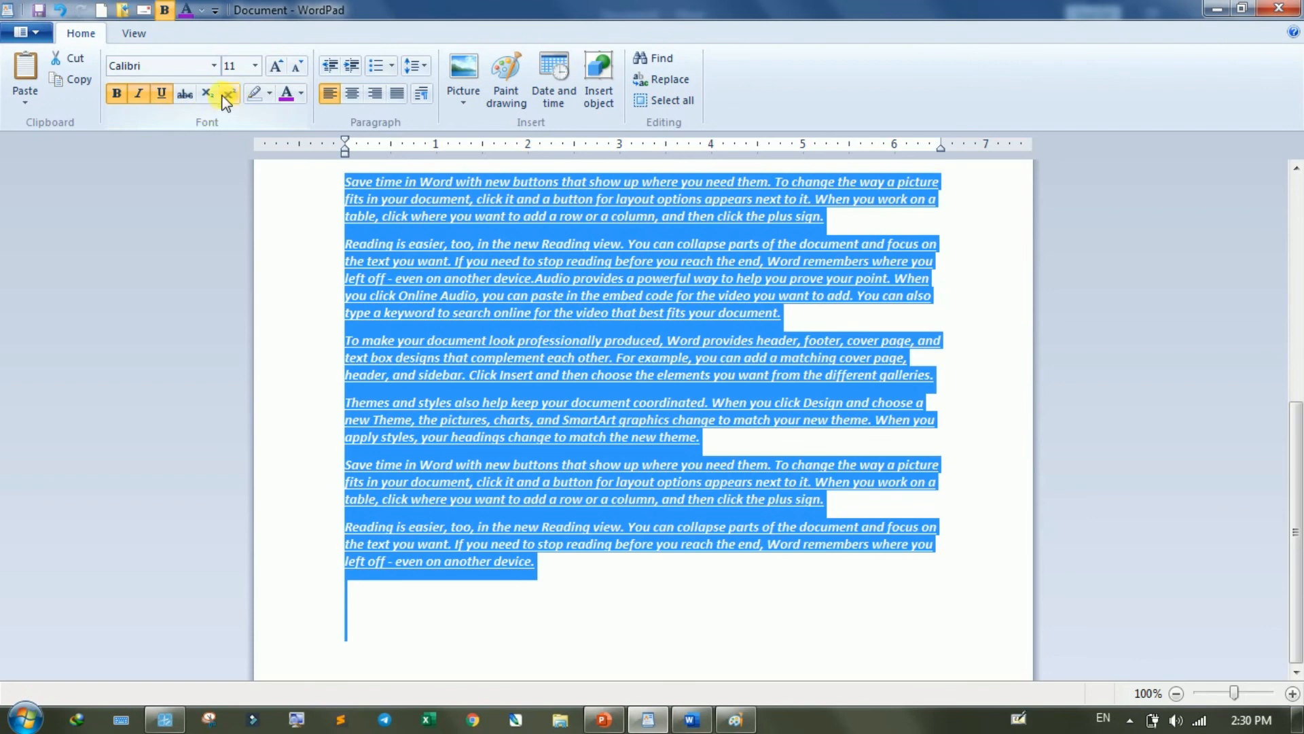
click(255, 65)
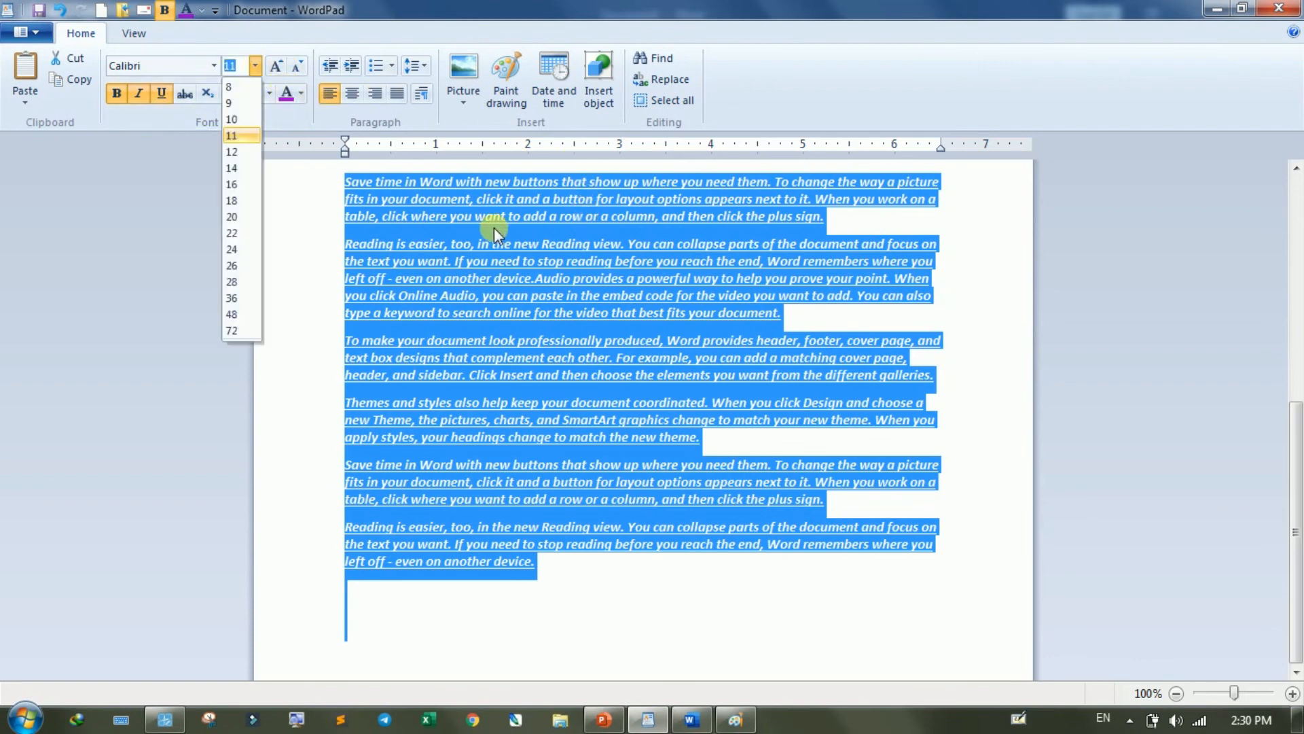
click(516, 226)
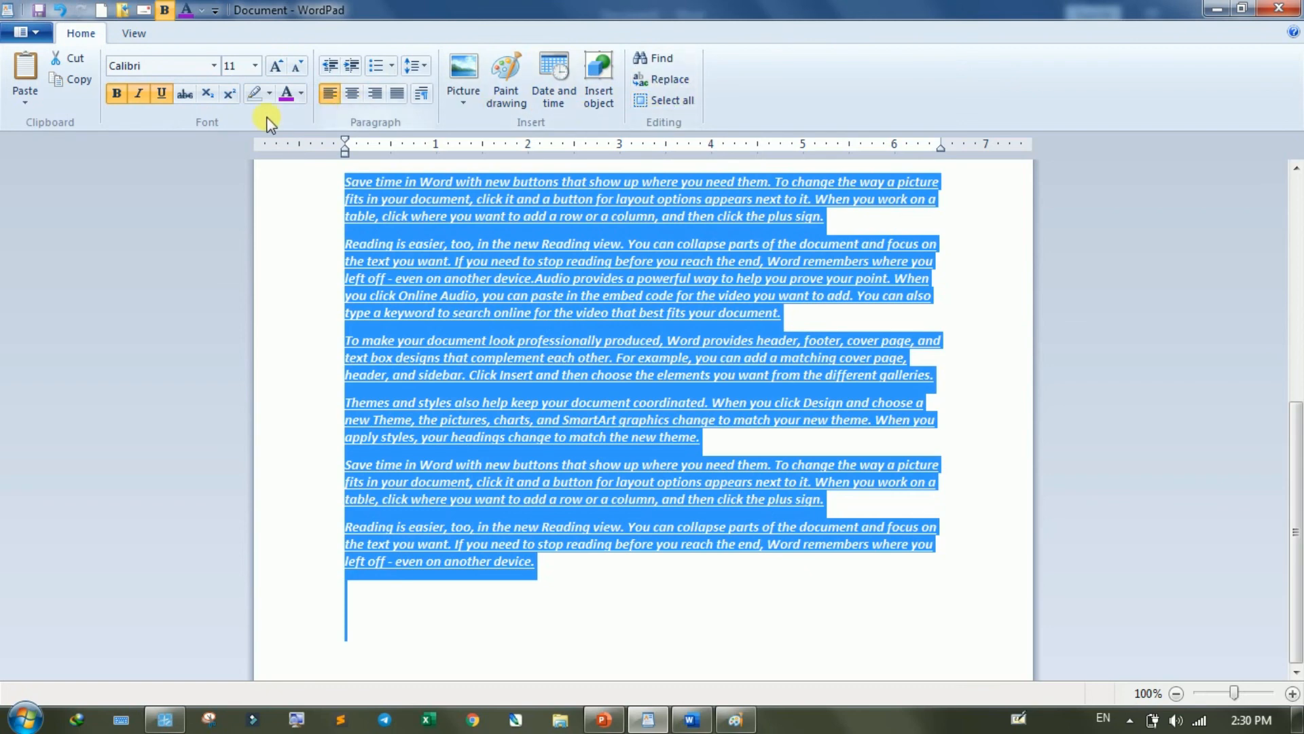
click(139, 39)
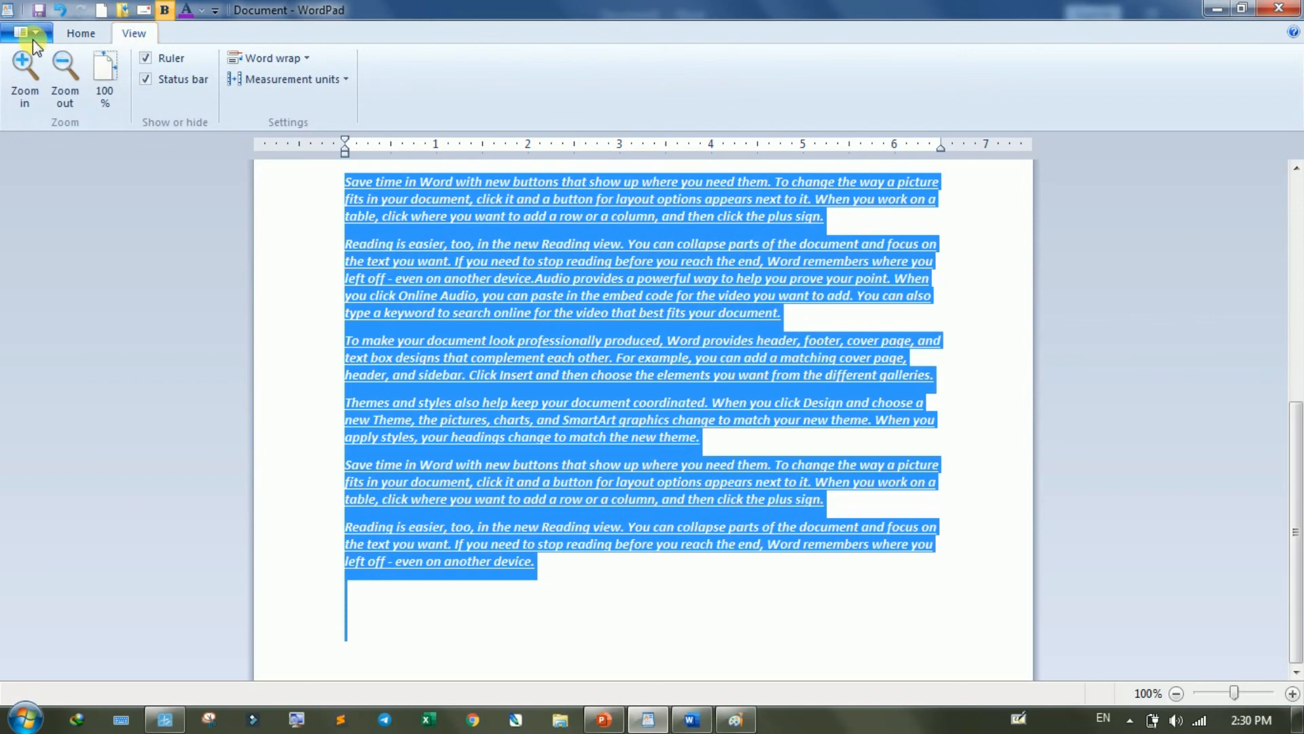
click(85, 38)
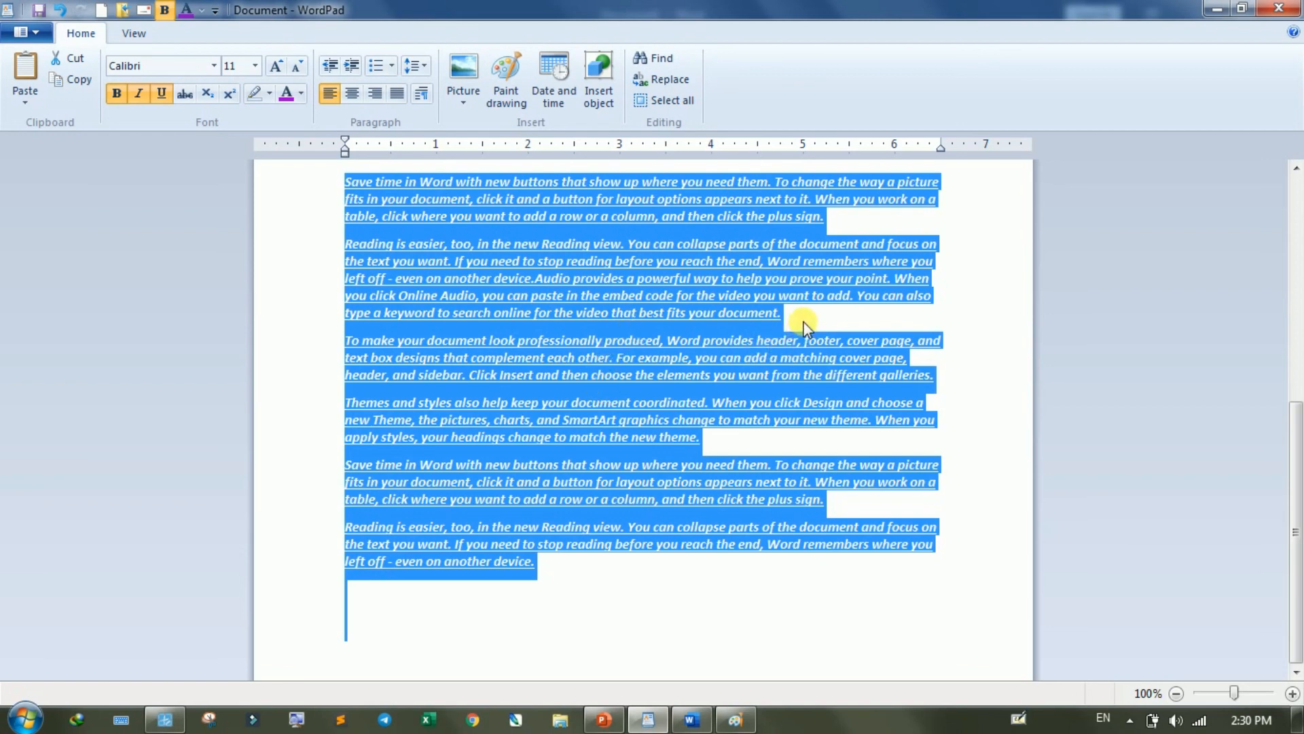
click(788, 311)
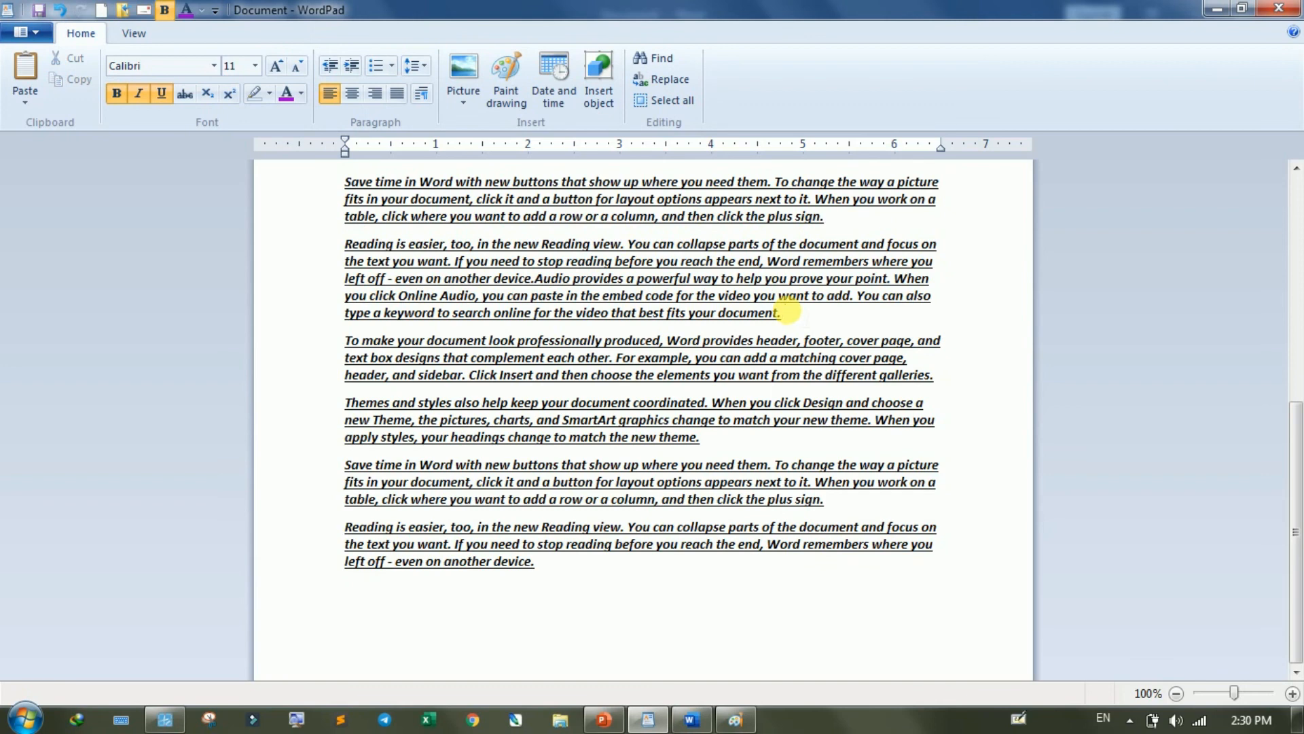